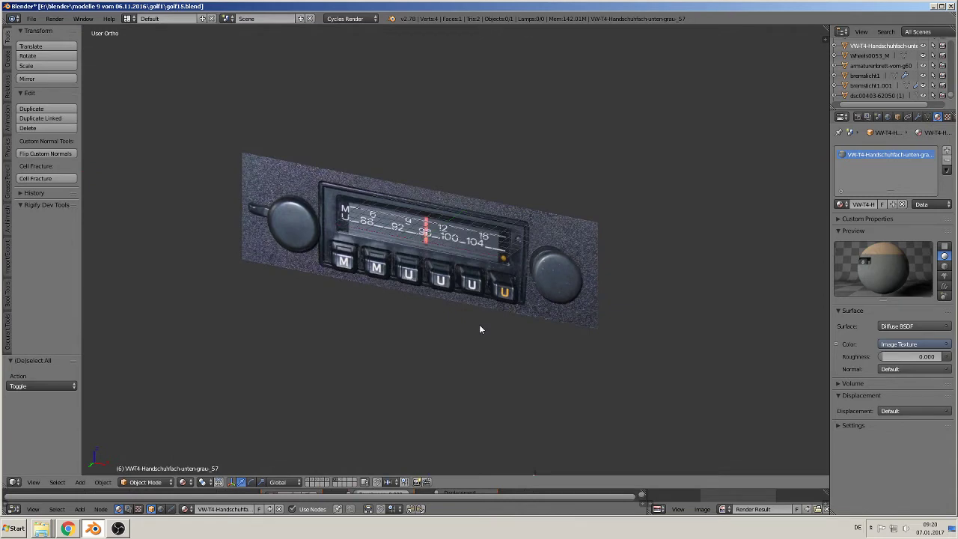
View the radio reference straight from the front and start the Screencast Keys display.
{"action": "key", "text": "KP_1"}
{"action": "scroll", "coordinate": [477, 323], "scroll_direction": "up", "scroll_amount": 3}
{"action": "middle_click_drag", "start_coordinate": [417, 291], "coordinate": [495, 323], "text": "shift"}
{"action": "scroll", "coordinate": [494, 322], "scroll_direction": "down", "scroll_amount": 5}
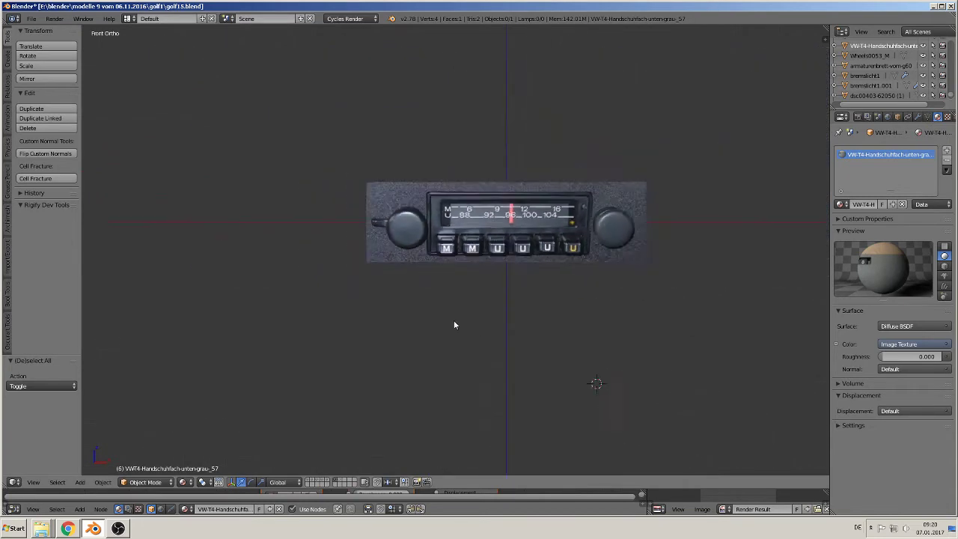
{"action": "scroll", "coordinate": [453, 325], "scroll_direction": "down", "scroll_amount": 1}
{"action": "scroll", "coordinate": [400, 227], "scroll_direction": "up", "scroll_amount": 4}
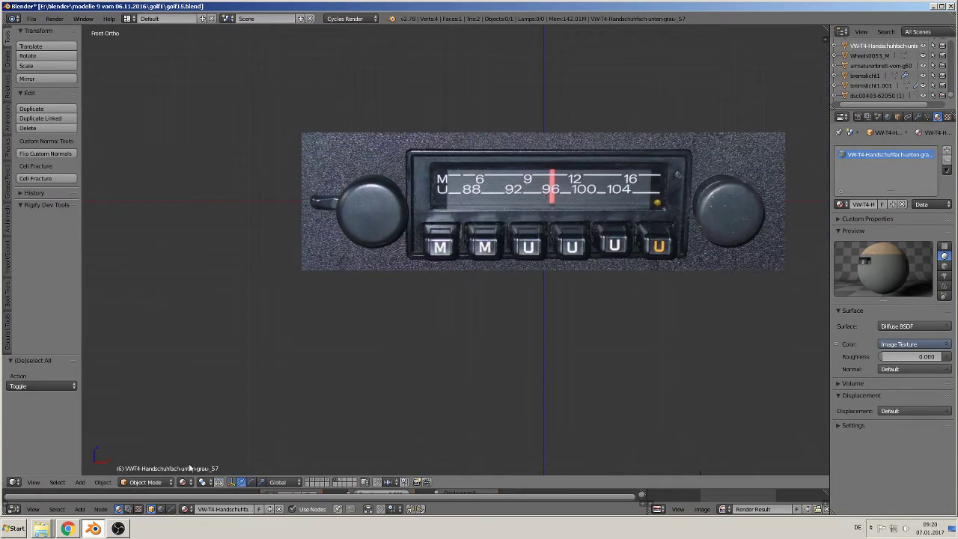
{"action": "key", "text": "n"}
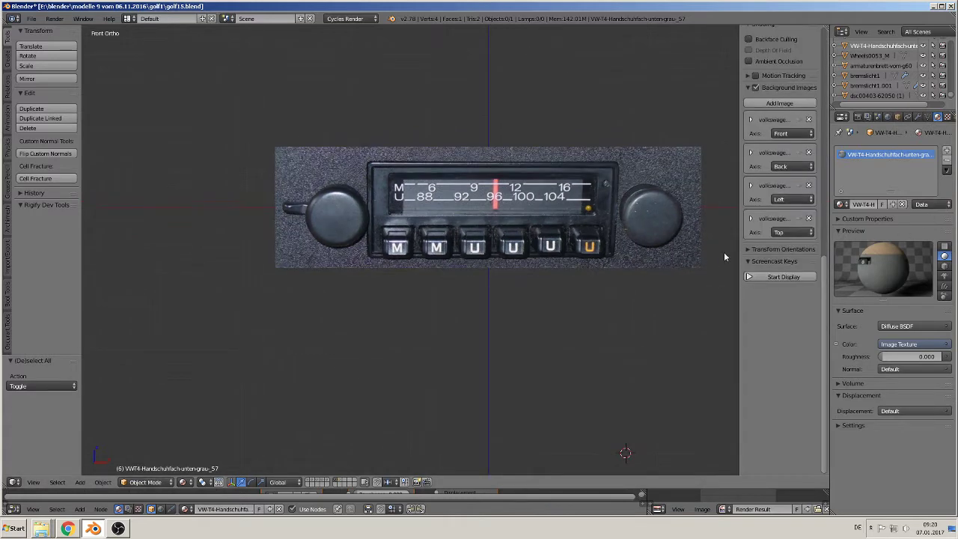
{"action": "left_click", "coordinate": [775, 276]}
{"action": "key", "text": "n"}
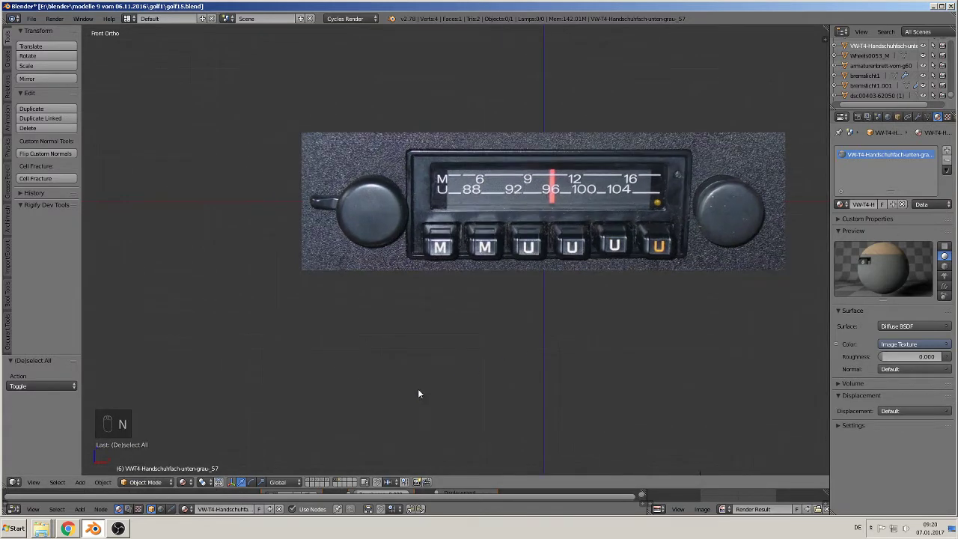
Add a mesh circle with 24 vertices.
{"action": "left_click", "coordinate": [80, 482]}
{"action": "mouse_move", "coordinate": [103, 482]}
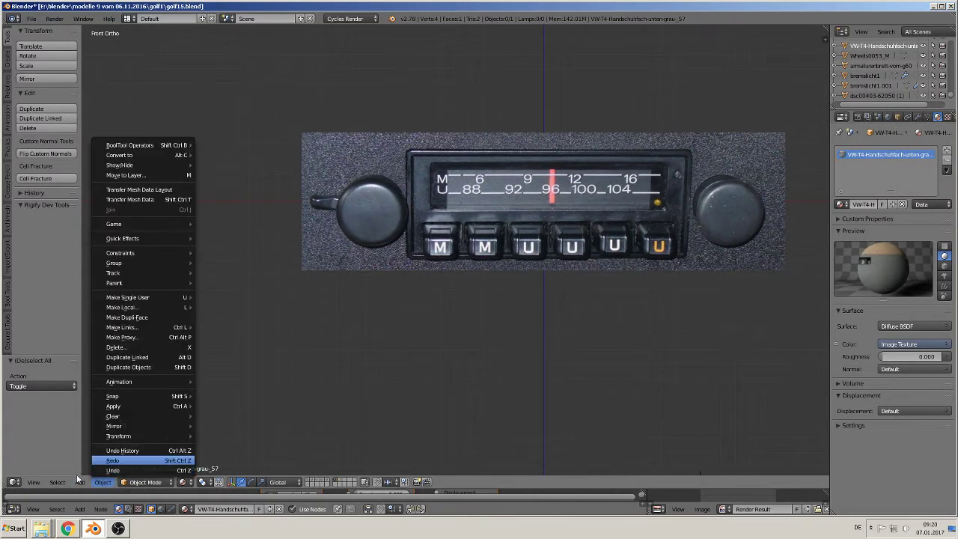
{"action": "mouse_move", "coordinate": [86, 462]}
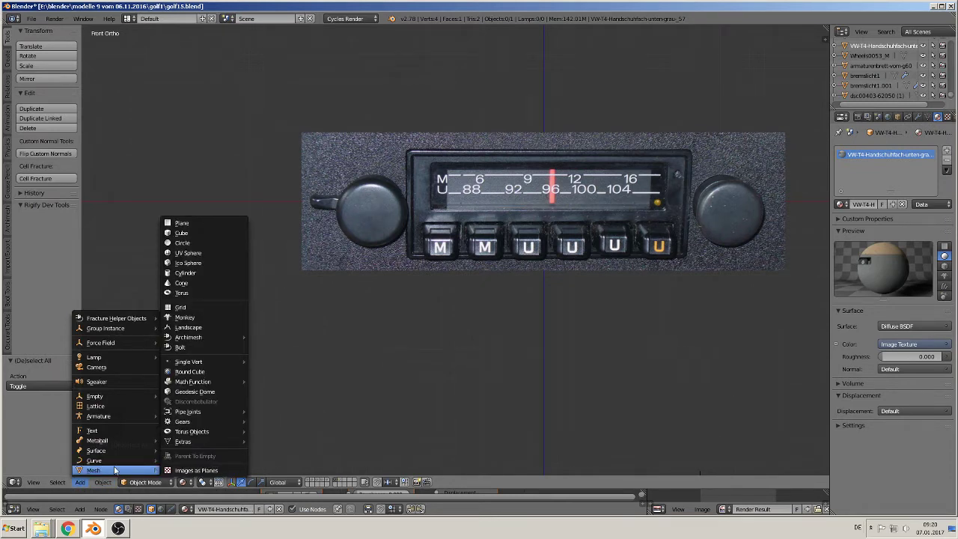
{"action": "left_click", "coordinate": [228, 243]}
{"action": "scroll", "coordinate": [477, 330], "scroll_direction": "down", "scroll_amount": 3}
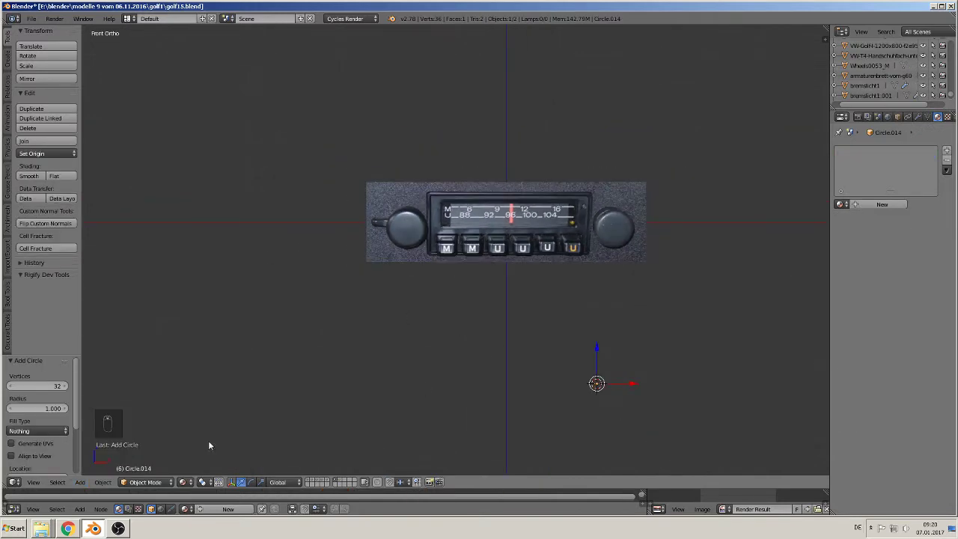
{"action": "left_click", "coordinate": [50, 385]}
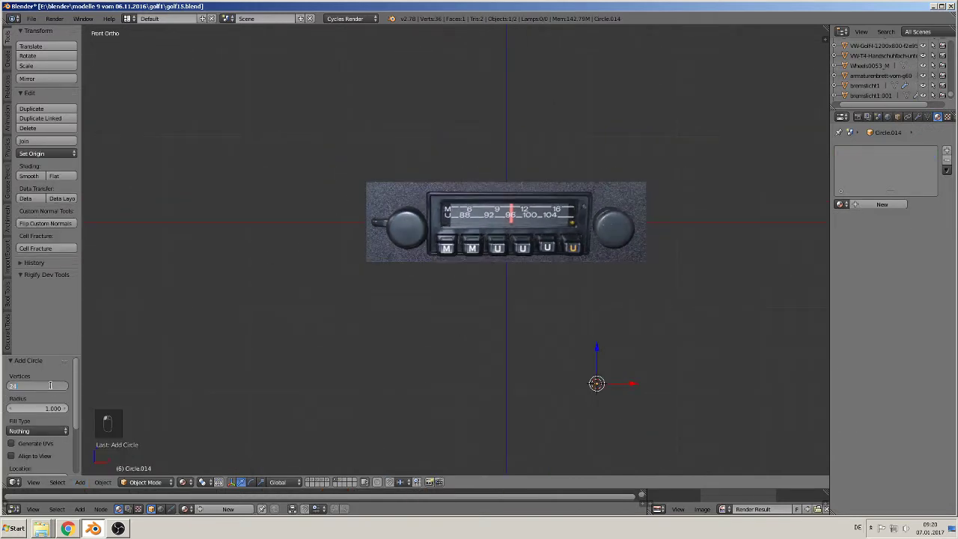
{"action": "key", "text": "Return"}
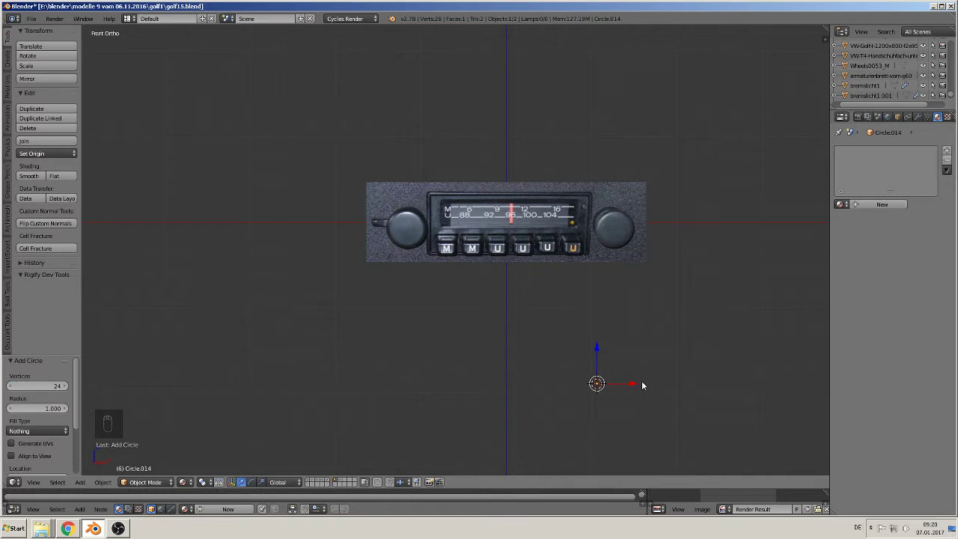
Rotate the circle 90° about the X axis and scale it up by about 3.78.
{"action": "type", "text": "rx90"}
{"action": "key", "text": "Return"}
{"action": "key", "text": "s"}
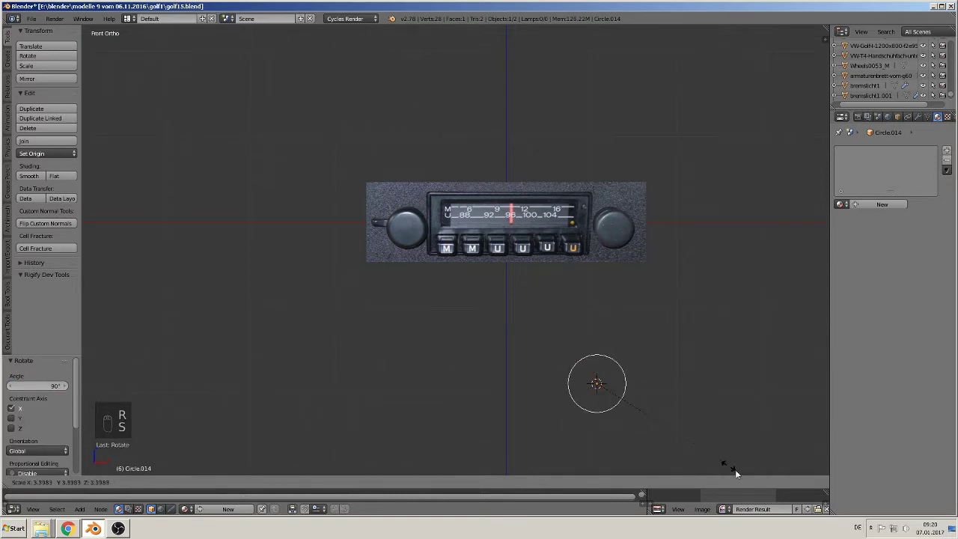
{"action": "left_click", "coordinate": [735, 469]}
Move the circle onto the radio's left knob and scale it by about 0.61 to match the knob's outline.
{"action": "key", "text": "g"}
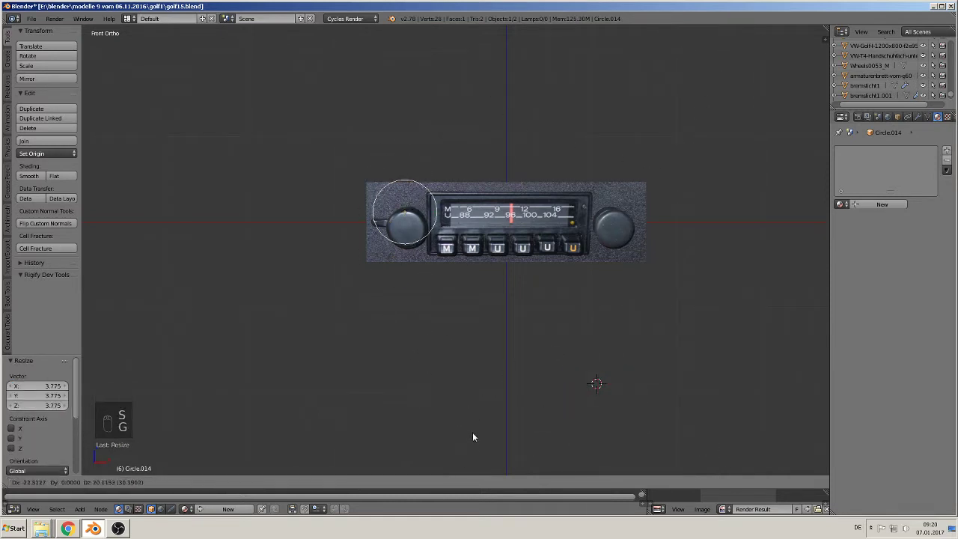
{"action": "left_click", "coordinate": [473, 430]}
{"action": "middle_click_drag", "start_coordinate": [493, 317], "coordinate": [508, 374], "text": "shift"}
{"action": "scroll", "coordinate": [508, 372], "scroll_direction": "up", "scroll_amount": 4}
{"action": "key", "text": "s"}
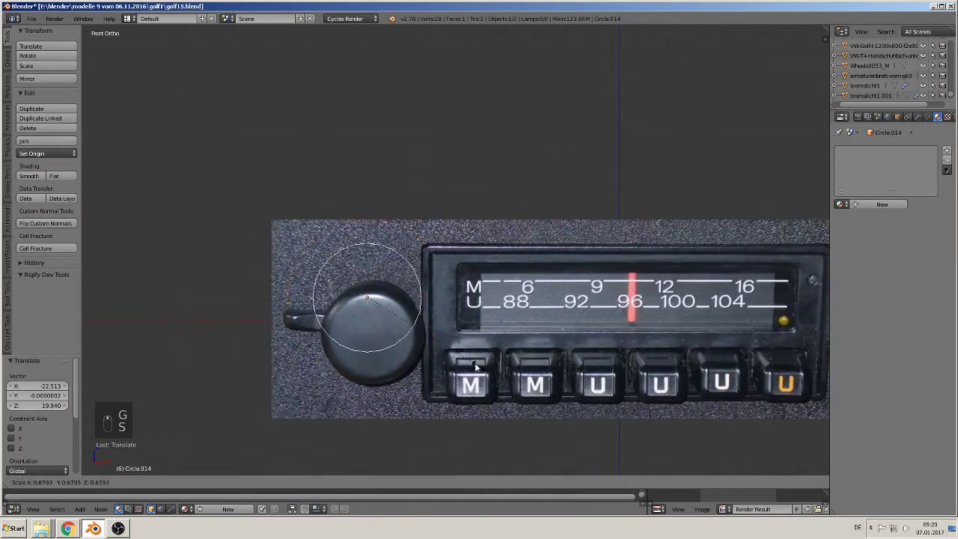
{"action": "left_click", "coordinate": [470, 361]}
{"action": "key", "text": "g"}
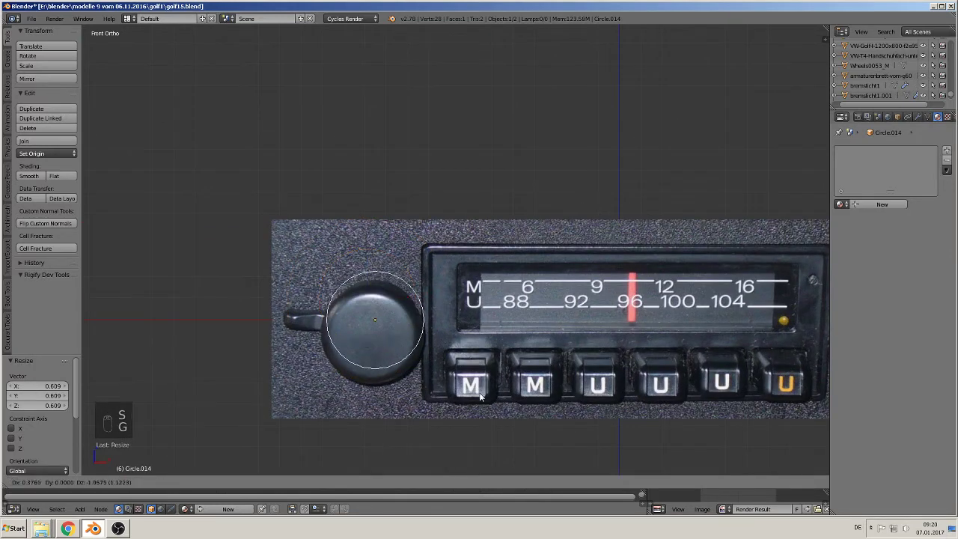
{"action": "left_click", "coordinate": [479, 404]}
{"action": "scroll", "coordinate": [479, 404], "scroll_direction": "down", "scroll_amount": 3}
{"action": "middle_click_drag", "start_coordinate": [502, 420], "coordinate": [388, 421], "text": "shift"}
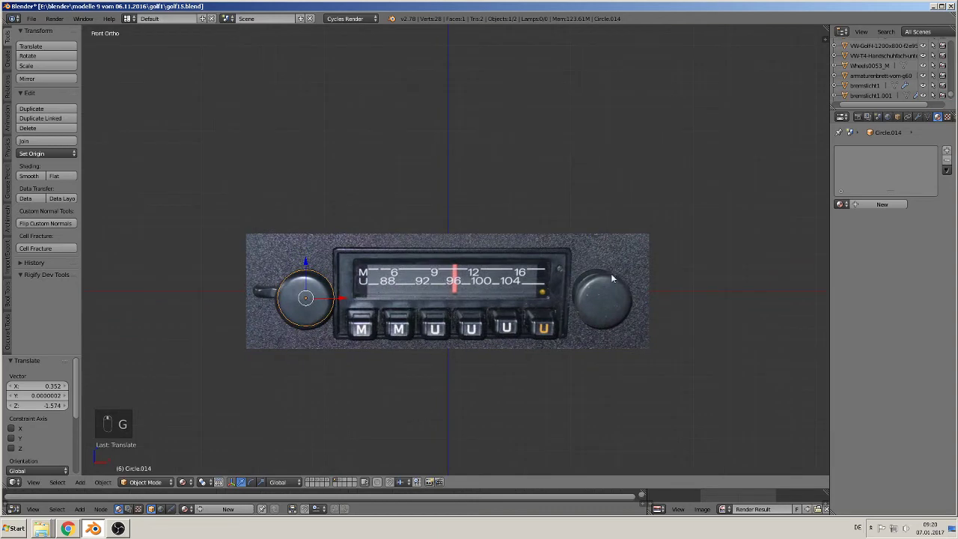
Move the circle about 3.54 units along negative Y, out in front of the radio panel.
{"action": "scroll", "coordinate": [335, 332], "scroll_direction": "up", "scroll_amount": 1}
{"action": "middle_click_drag", "start_coordinate": [335, 332], "coordinate": [282, 354]}
{"action": "middle_click_drag", "start_coordinate": [283, 295], "coordinate": [355, 263], "text": "shift"}
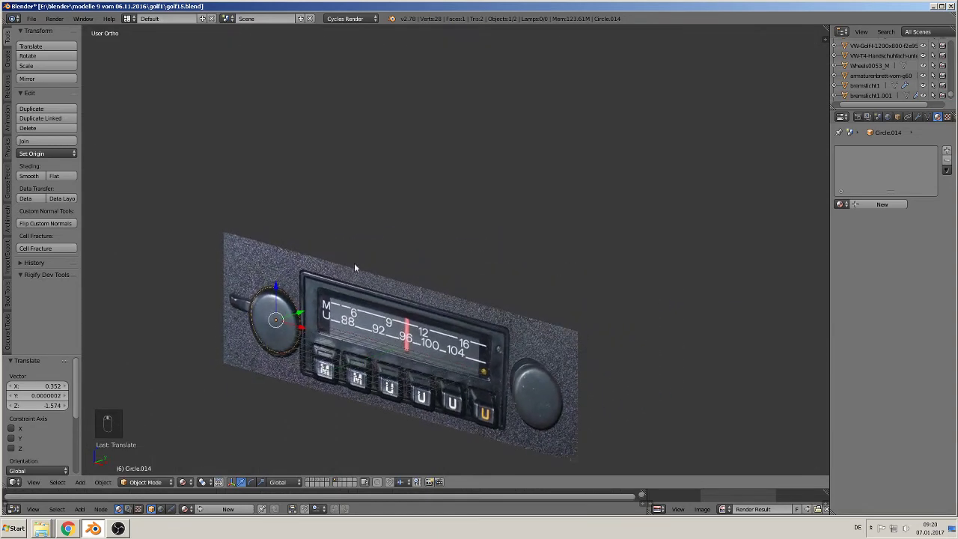
{"action": "left_click_drag", "start_coordinate": [368, 269], "coordinate": [333, 282]}
{"action": "key", "text": "KP_Decimal"}
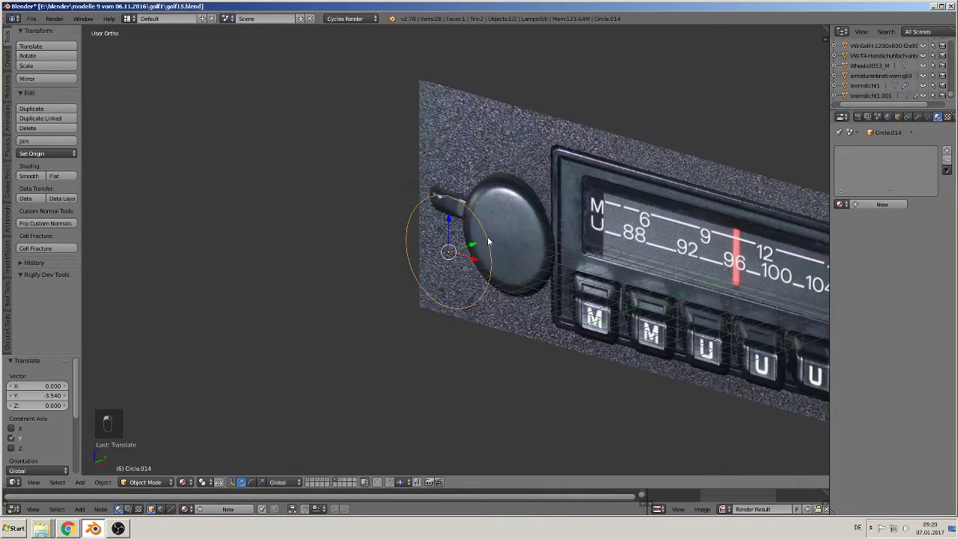
Extrude the circle's edge inward into a narrow ring and shift the inner edge about 0.28 units along negative Y.
{"action": "key", "text": "Tab"}
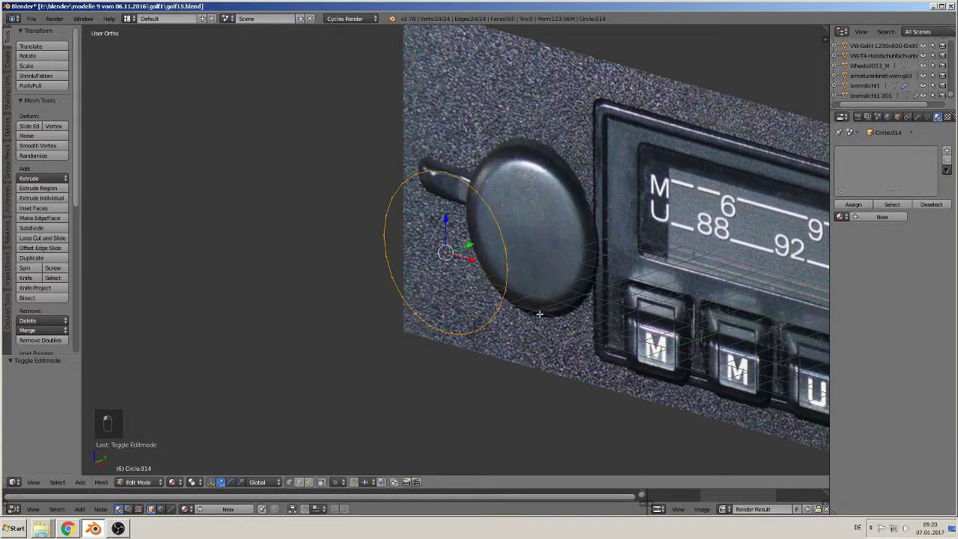
{"action": "key", "text": "e"}
{"action": "key", "text": "s"}
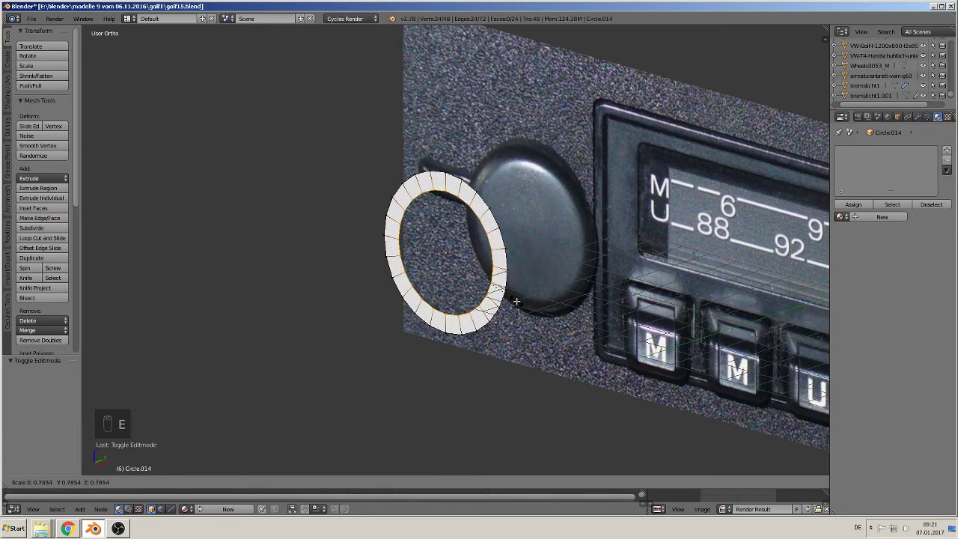
{"action": "left_click", "coordinate": [516, 301]}
{"action": "left_click_drag", "start_coordinate": [467, 245], "coordinate": [461, 247]}
Extrude the inner edge inward again, scaled to about 0.49, leaving a small central hole.
{"action": "middle_click_drag", "start_coordinate": [504, 328], "coordinate": [550, 333]}
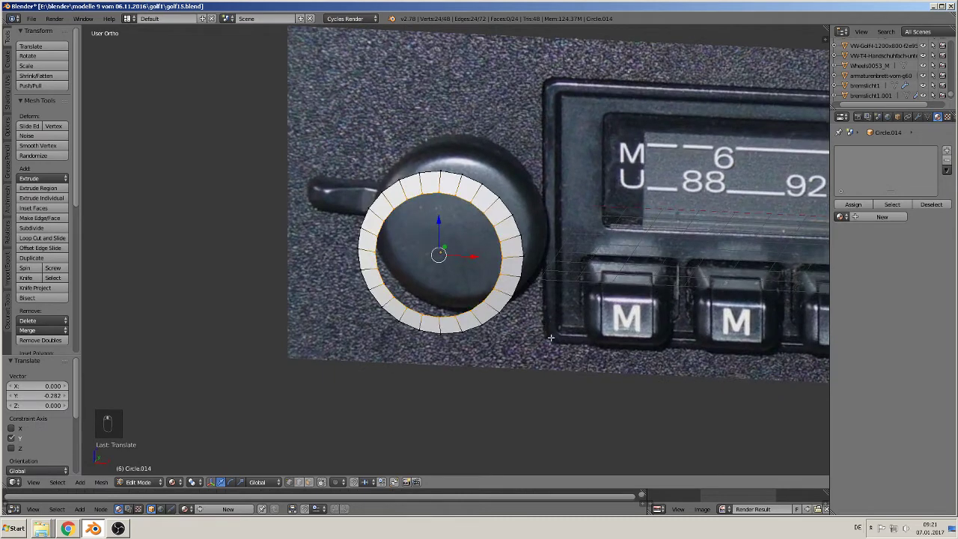
{"action": "key", "text": "e"}
{"action": "key", "text": "s"}
{"action": "left_click", "coordinate": [490, 307]}
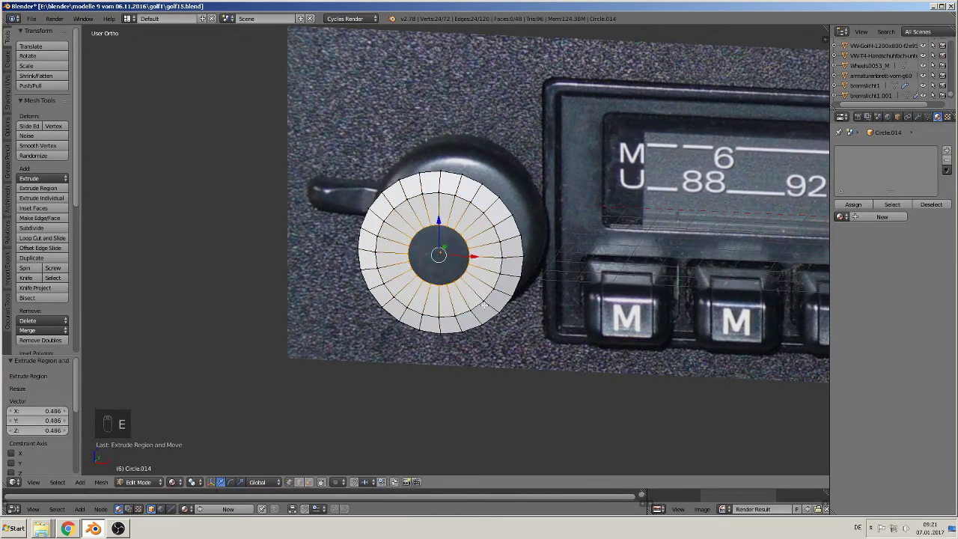
Extrude the hole's edge along negative Y, away from the panel, to form the knob's neck.
{"action": "middle_click_drag", "start_coordinate": [490, 307], "coordinate": [409, 332]}
{"action": "key", "text": "e"}
{"action": "right_click", "coordinate": [449, 252]}
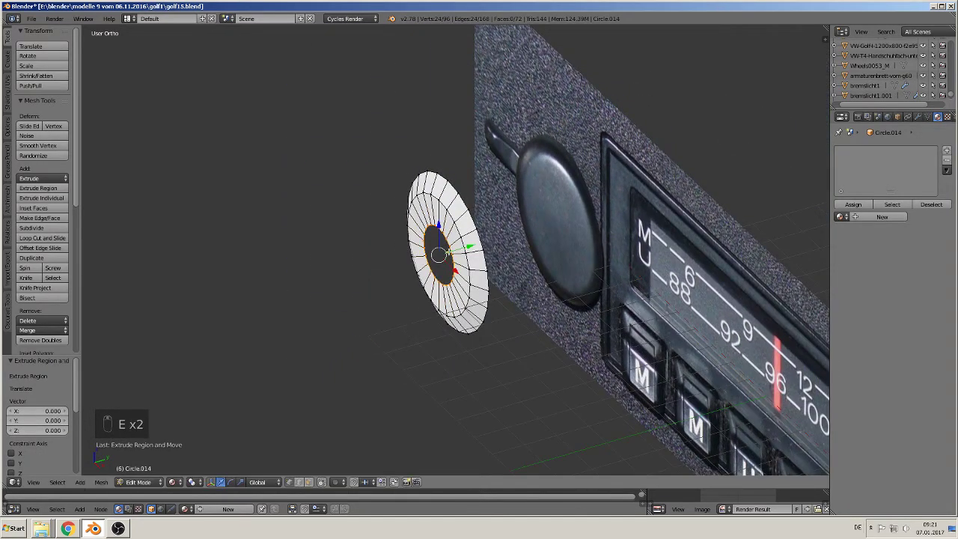
{"action": "left_click_drag", "start_coordinate": [470, 246], "coordinate": [449, 253]}
Extrude the neck's end about 1.07 units along negative Y and scale it up into a flare slightly wider than the base disc.
{"action": "middle_click_drag", "start_coordinate": [449, 253], "coordinate": [640, 295]}
{"action": "scroll", "coordinate": [564, 278], "scroll_direction": "down", "scroll_amount": 3}
{"action": "scroll", "coordinate": [564, 277], "scroll_direction": "up", "scroll_amount": 2}
{"action": "key", "text": "e"}
{"action": "right_click", "coordinate": [517, 298]}
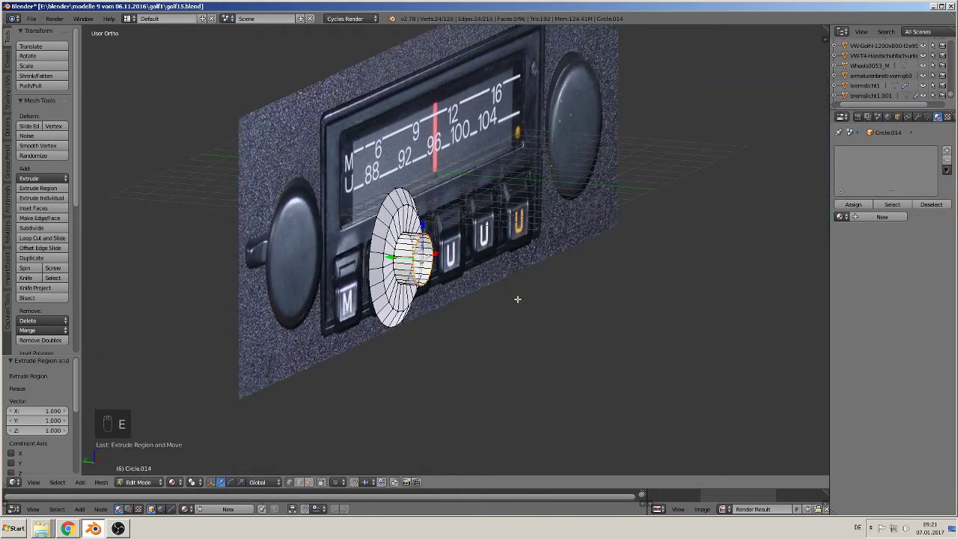
{"action": "left_click_drag", "start_coordinate": [400, 264], "coordinate": [429, 267]}
{"action": "key", "text": "s"}
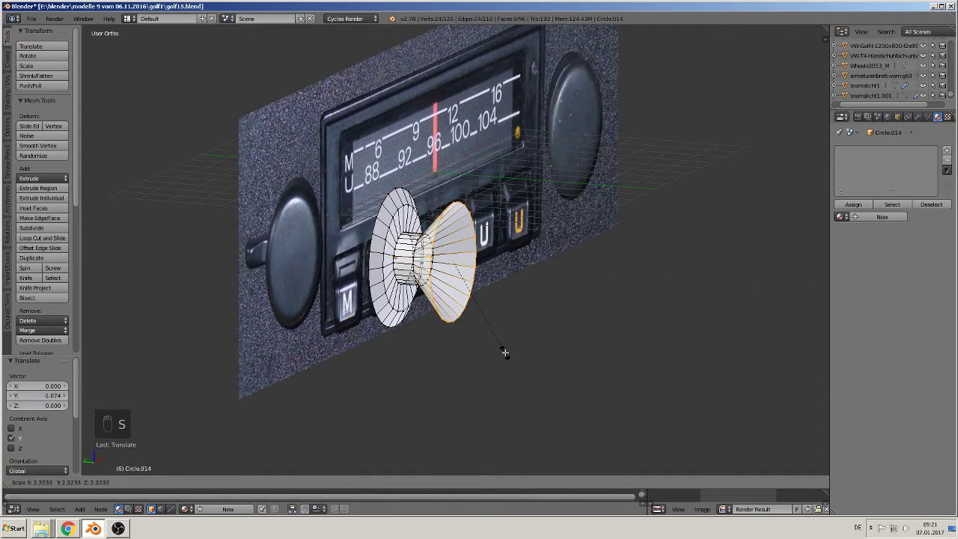
{"action": "left_click", "coordinate": [504, 356]}
{"action": "middle_click_drag", "start_coordinate": [505, 357], "coordinate": [504, 334]}
{"action": "key", "text": "s"}
{"action": "left_click", "coordinate": [510, 356]}
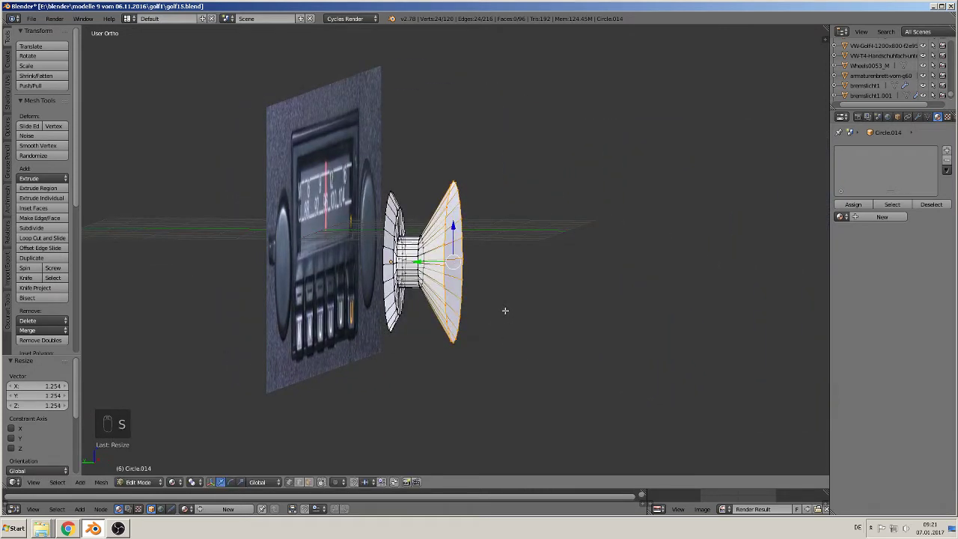
{"action": "key", "text": "e"}
{"action": "left_click", "coordinate": [507, 307]}
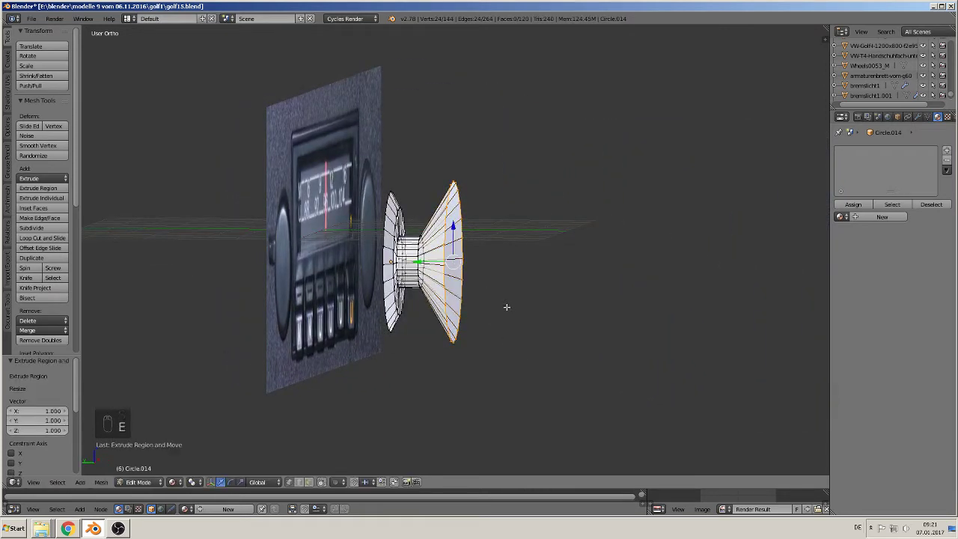
{"action": "left_click_drag", "start_coordinate": [437, 266], "coordinate": [507, 293]}
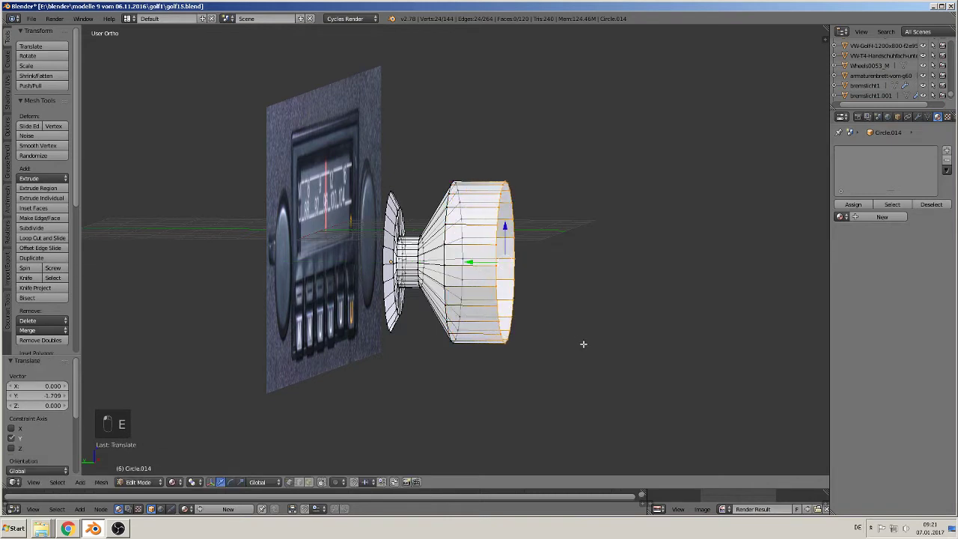
{"action": "key", "text": "e"}
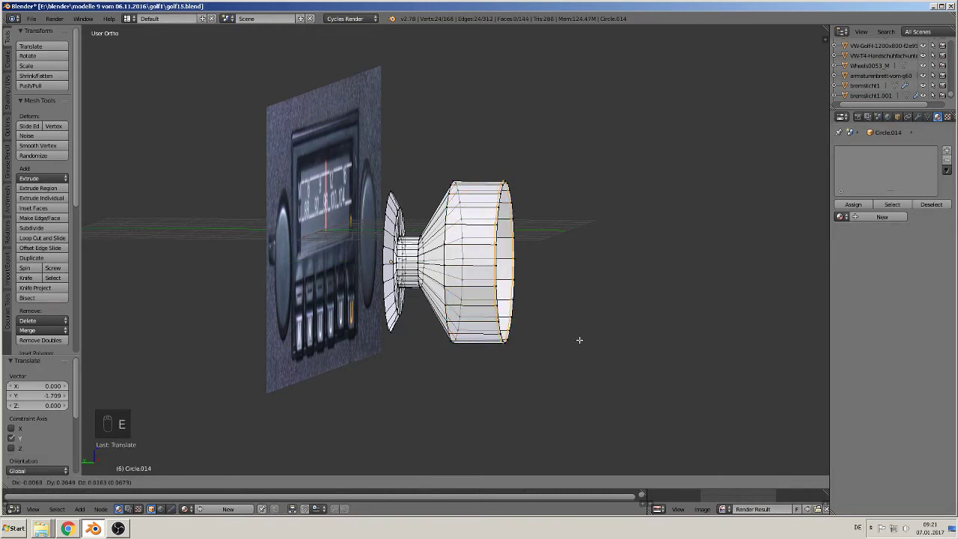
{"action": "right_click", "coordinate": [578, 340]}
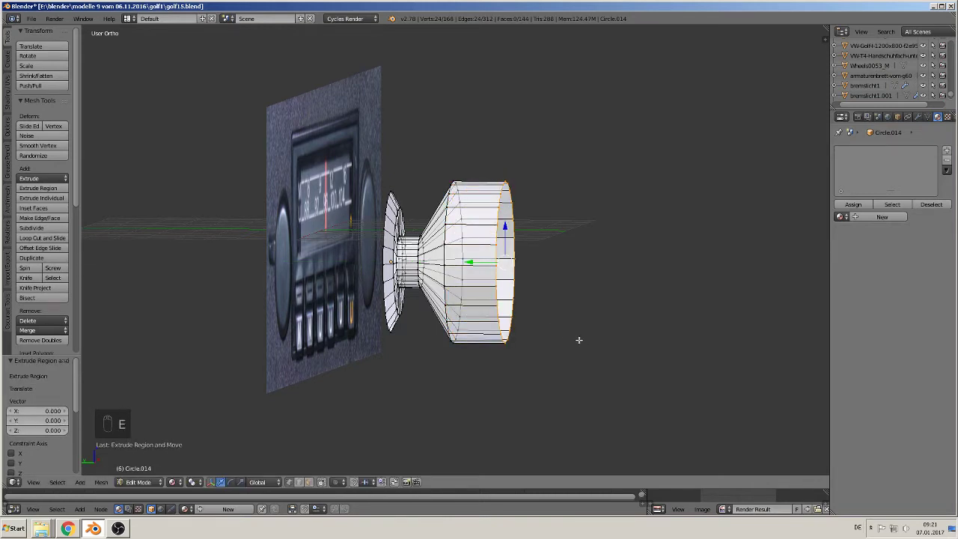
{"action": "key", "text": "ctrl+z"}
{"action": "key", "text": "ctrl+z"}
Extrude the flare's rim about 1.53 units along negative Y, then another 0.56 units with the end ring scaled to about 0.70.
{"action": "key", "text": "e"}
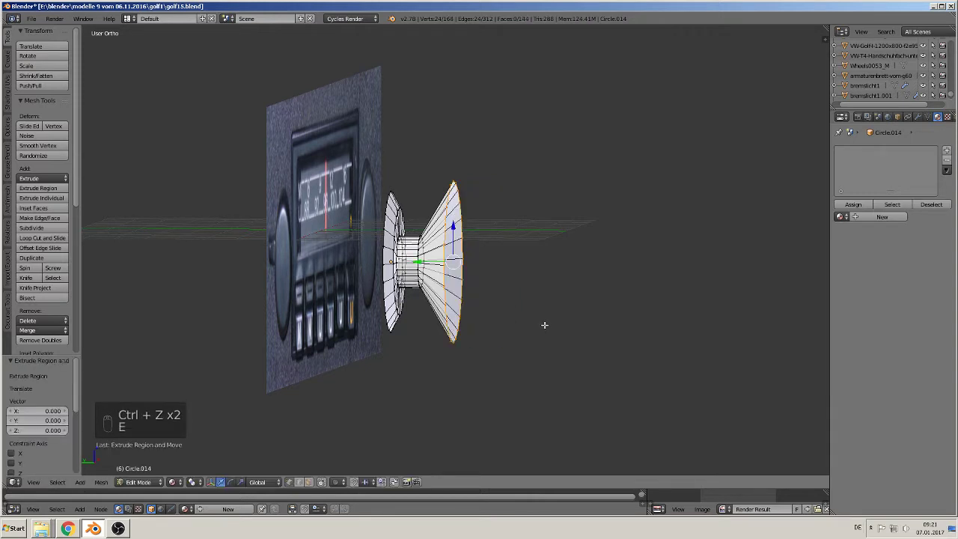
{"action": "left_click_drag", "start_coordinate": [421, 261], "coordinate": [472, 270]}
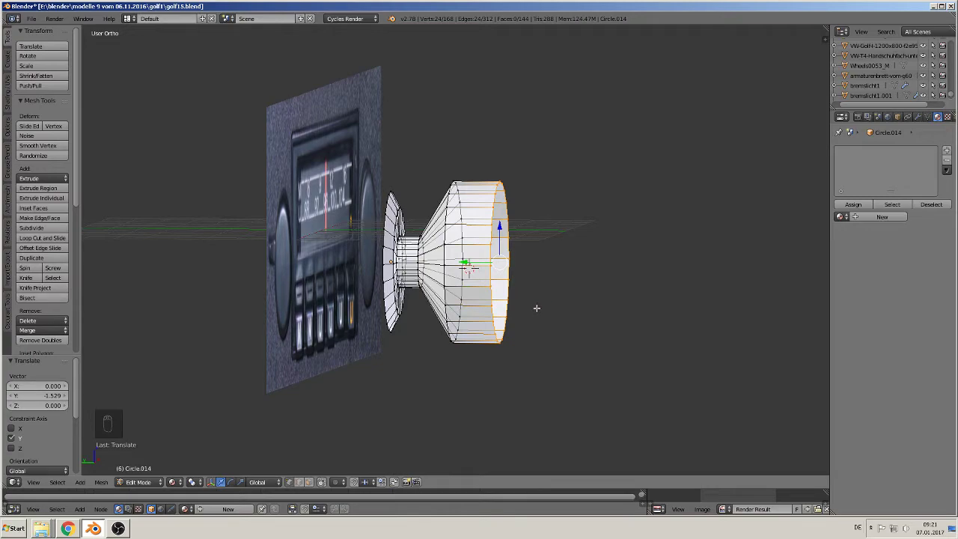
{"action": "key", "text": "e"}
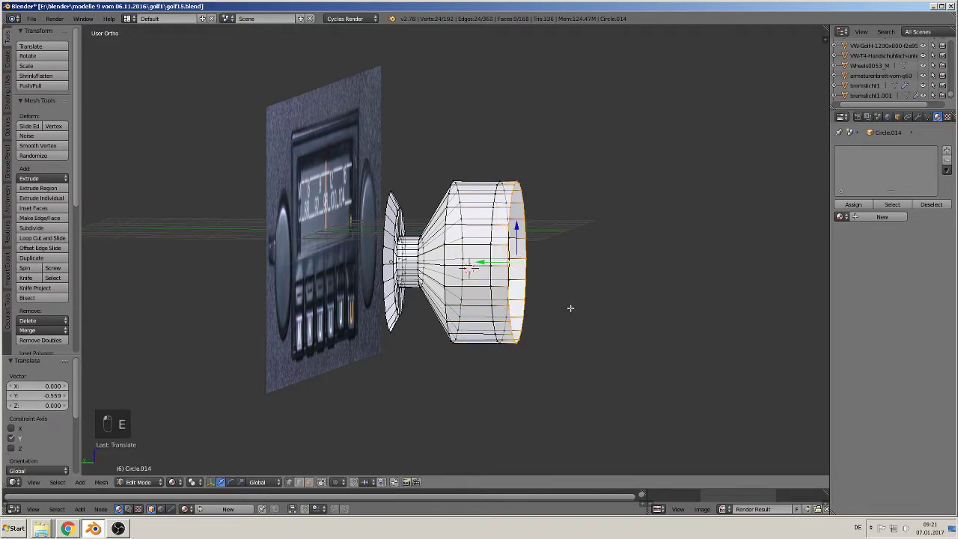
{"action": "key", "text": "s"}
{"action": "left_click", "coordinate": [554, 294]}
Try to bevel the edge loop where the knob's flare meets its cylindrical side.
{"action": "middle_click_drag", "start_coordinate": [554, 294], "coordinate": [554, 215]}
{"action": "scroll", "coordinate": [509, 339], "scroll_direction": "up", "scroll_amount": 1}
{"action": "right_click", "coordinate": [619, 245], "text": "alt"}
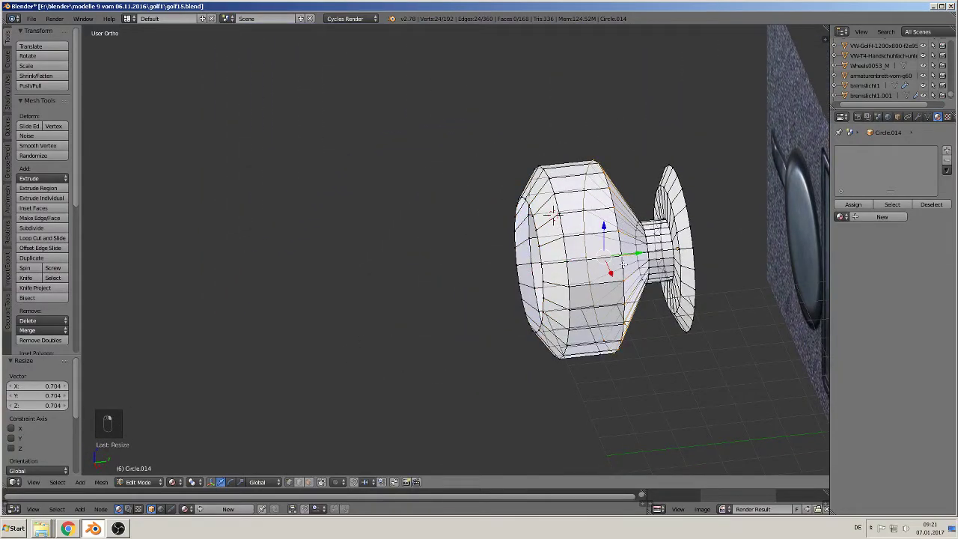
{"action": "right_click", "coordinate": [619, 247], "text": "alt"}
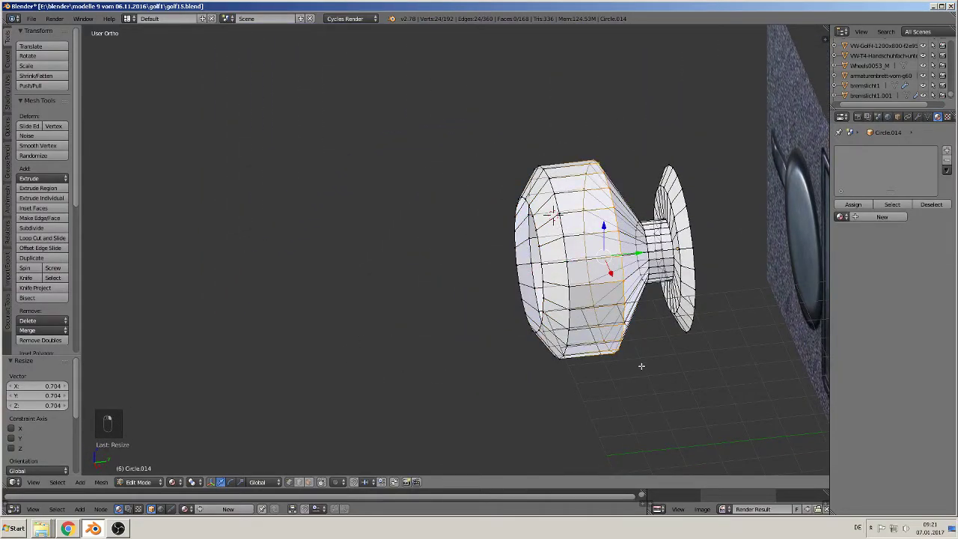
{"action": "key", "text": "ctrl+b"}
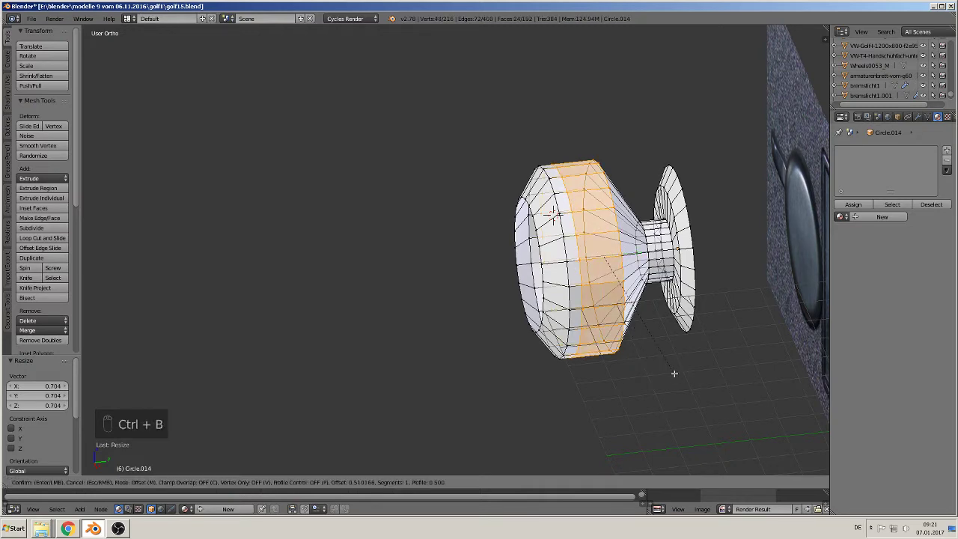
{"action": "right_click", "coordinate": [627, 343]}
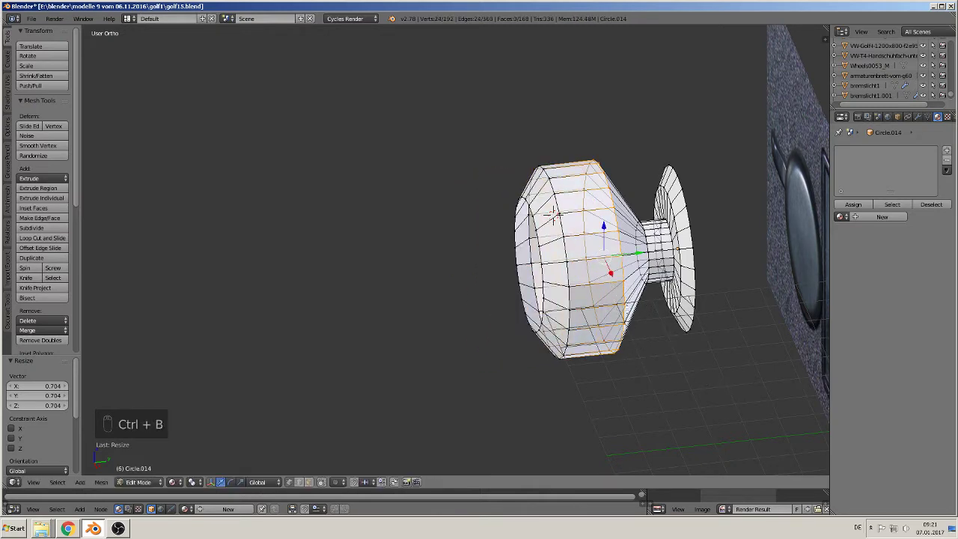
Dissolve the duplicate edge loop where the flare meets the knob's side, and bevel the remaining loop by about 0.244 with 2 segments.
{"action": "middle_click_drag", "start_coordinate": [627, 343], "coordinate": [595, 289]}
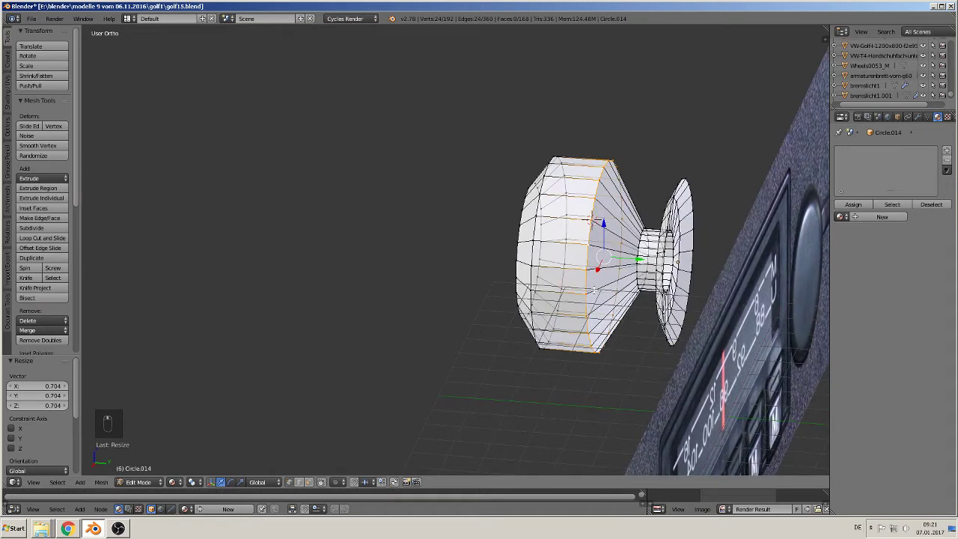
{"action": "key", "text": "x"}
{"action": "left_click", "coordinate": [588, 358]}
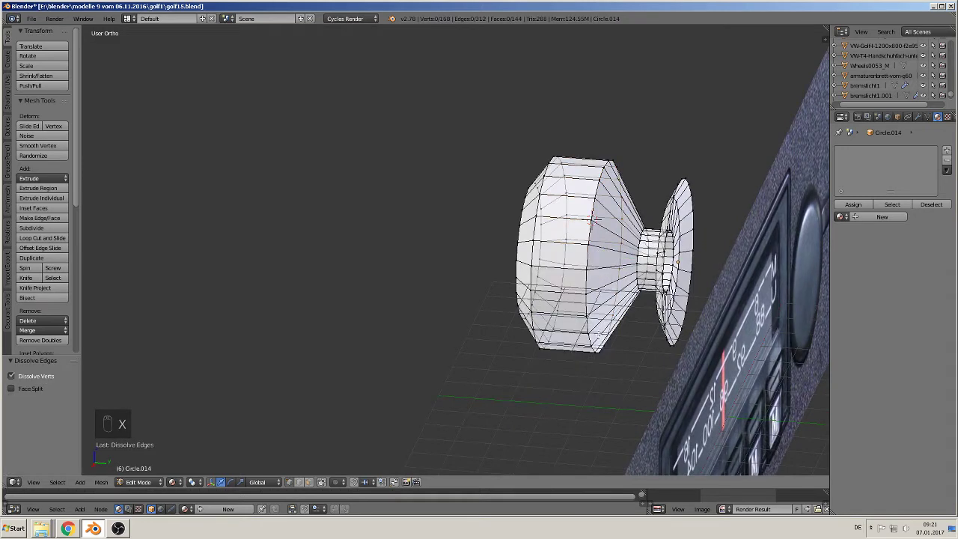
{"action": "right_click", "coordinate": [594, 254], "text": "alt"}
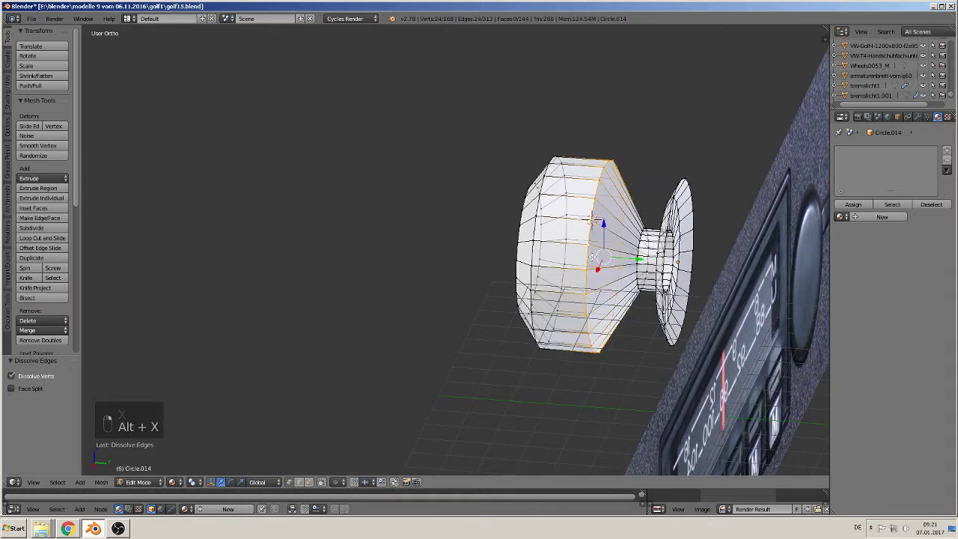
{"action": "key", "text": "ctrl+alt+b"}
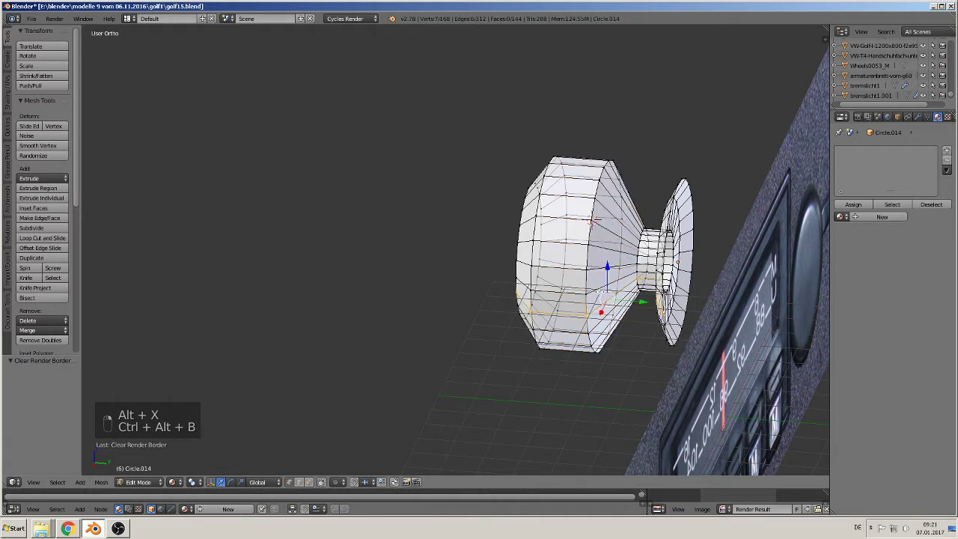
{"action": "key", "text": "ctrl+b"}
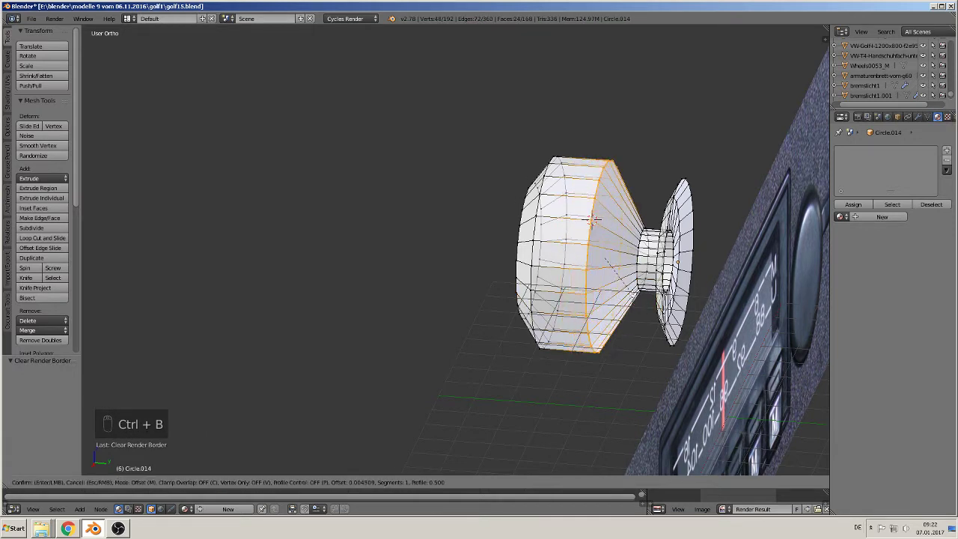
{"action": "scroll", "coordinate": [635, 298], "scroll_direction": "up", "scroll_amount": 1}
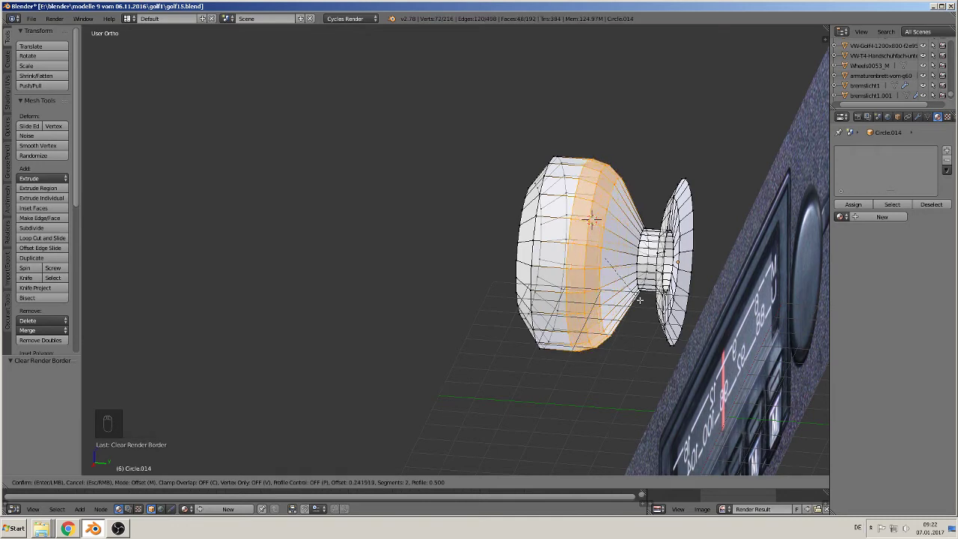
{"action": "left_click", "coordinate": [638, 300]}
Bevel the edge loop at the front end of the knob's cylindrical side with 2 segments and return to Object Mode.
{"action": "middle_click_drag", "start_coordinate": [638, 299], "coordinate": [590, 290]}
{"action": "right_click", "coordinate": [550, 263], "text": "alt"}
{"action": "key", "text": "ctrl+b"}
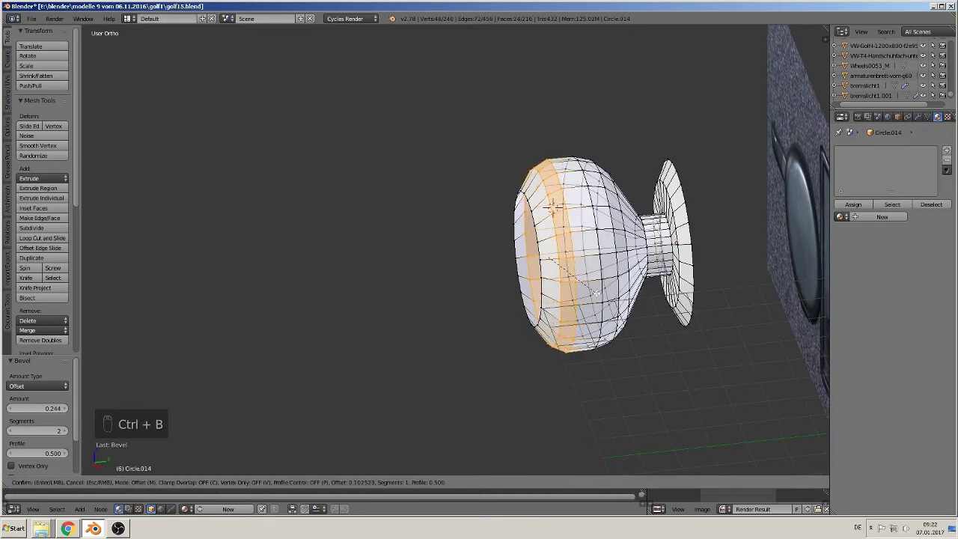
{"action": "scroll", "coordinate": [553, 206], "scroll_direction": "up", "scroll_amount": 1}
{"action": "left_click", "coordinate": [595, 292]}
{"action": "key", "text": "Tab"}
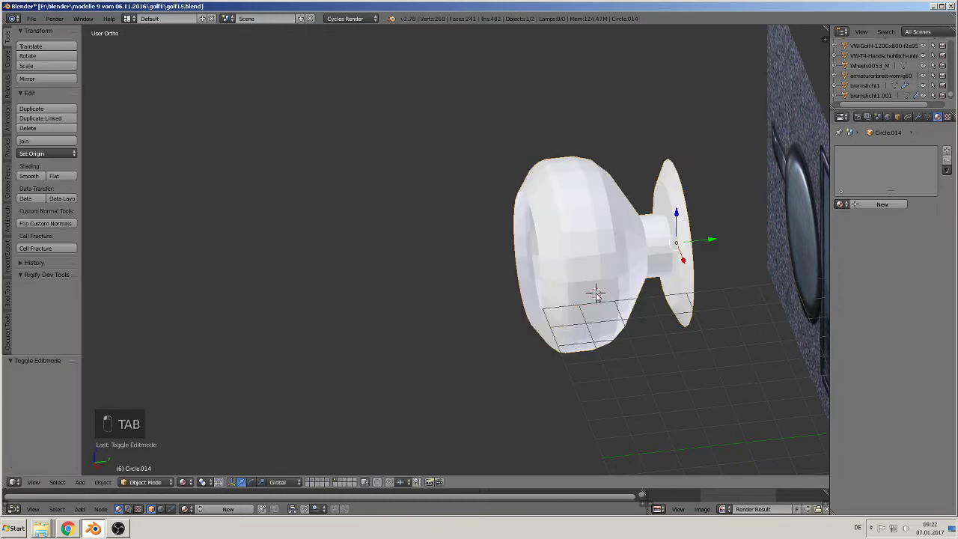
Close the knob's open front ring with a face and apply smooth shading to the whole knob.
{"action": "middle_click_drag", "start_coordinate": [595, 292], "coordinate": [671, 271]}
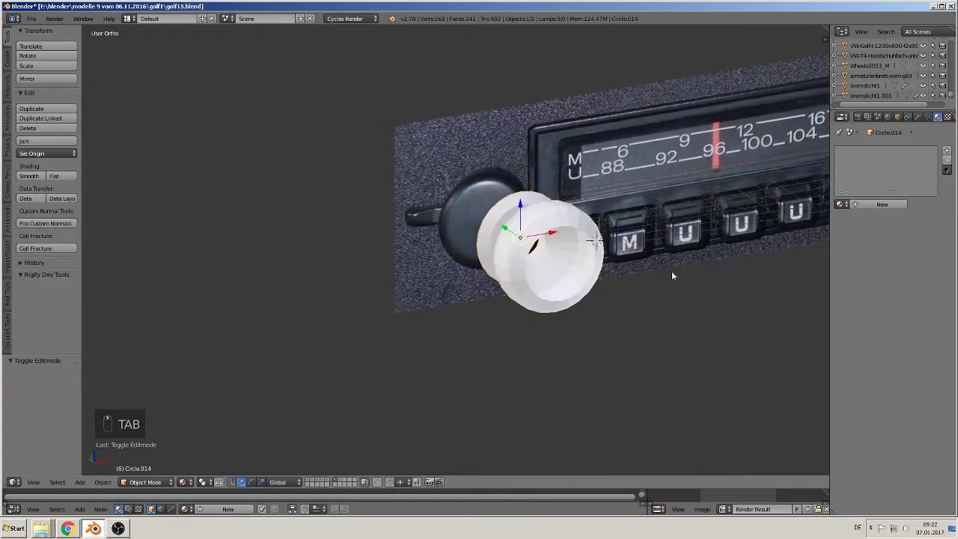
{"action": "key", "text": "Tab"}
{"action": "scroll", "coordinate": [671, 271], "scroll_direction": "up", "scroll_amount": 2}
{"action": "right_click", "coordinate": [621, 222], "text": "alt"}
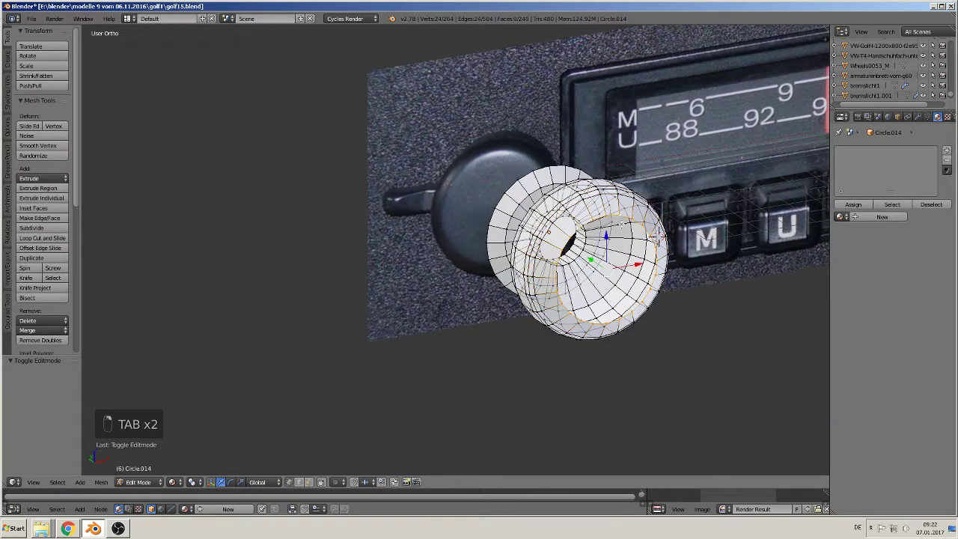
{"action": "key", "text": "f"}
{"action": "key", "text": "Tab"}
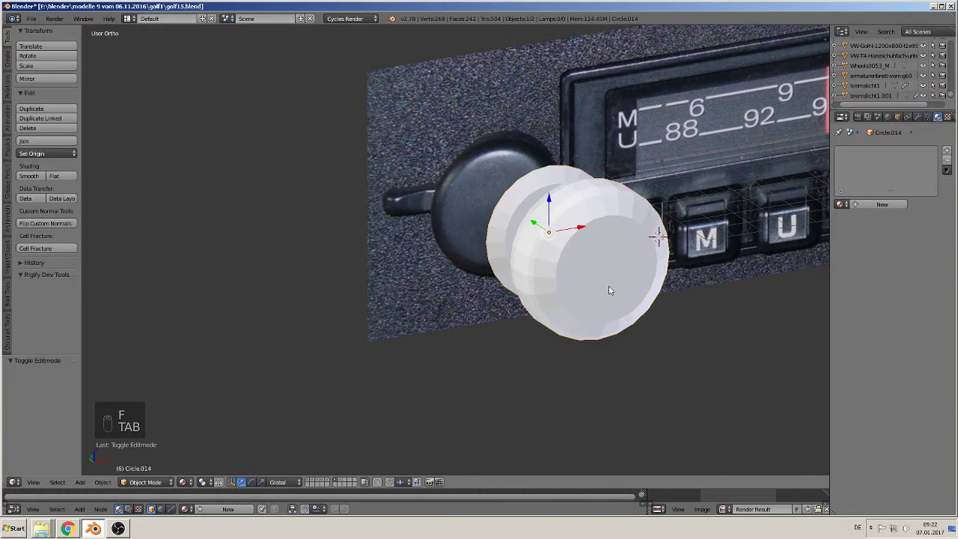
{"action": "middle_click_drag", "start_coordinate": [610, 291], "coordinate": [526, 300]}
{"action": "left_click", "coordinate": [29, 175]}
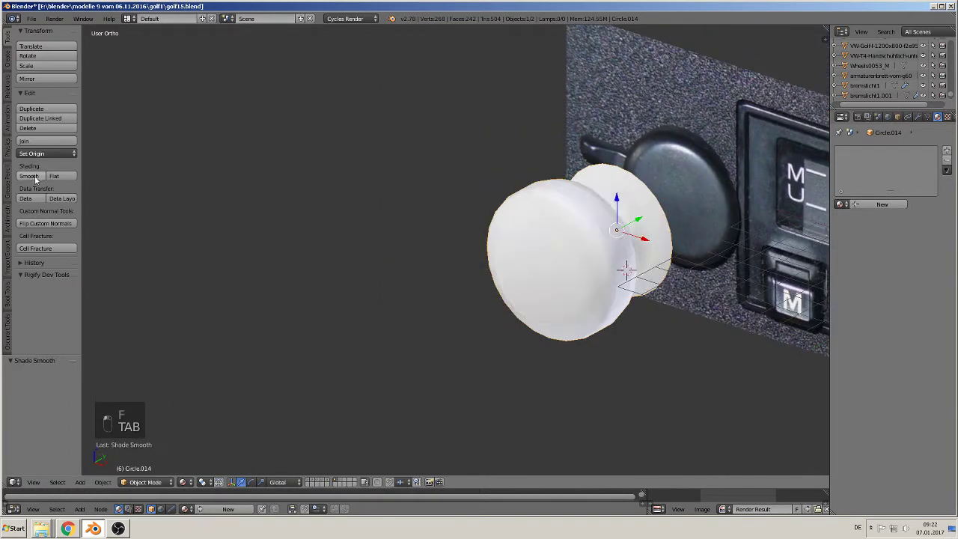
Scale the knob to about 0.874 in front view to fit the left knob in the photo.
{"action": "middle_click_drag", "start_coordinate": [404, 240], "coordinate": [451, 226]}
{"action": "key", "text": "KP_1"}
{"action": "scroll", "coordinate": [524, 270], "scroll_direction": "down", "scroll_amount": 2}
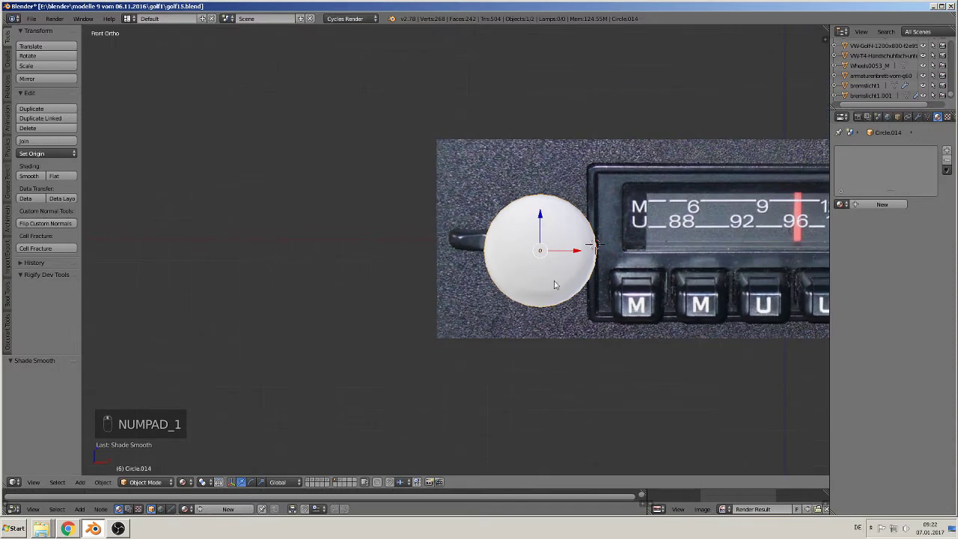
{"action": "key", "text": "s"}
{"action": "left_click", "coordinate": [609, 309]}
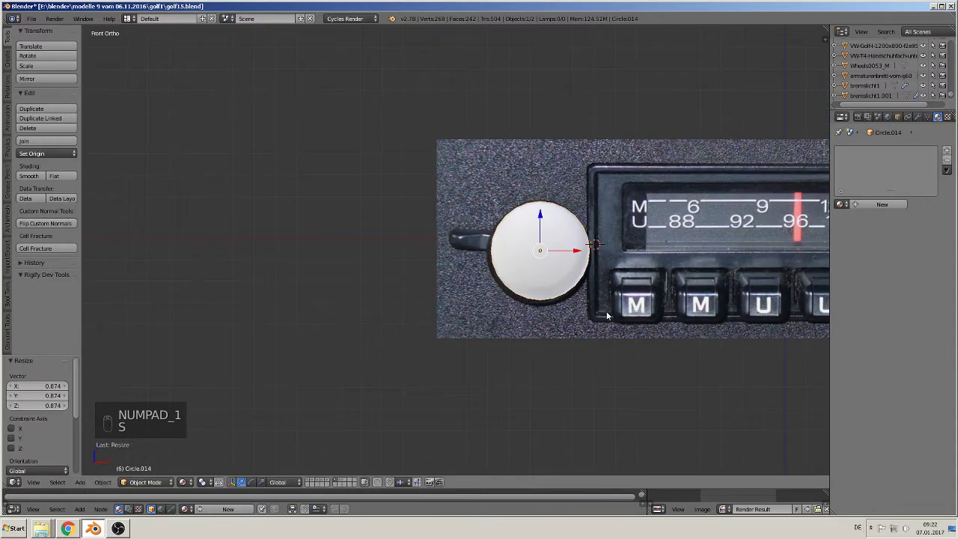
Duplicate the knob and move the copy along X onto the right knob in the radio photo.
{"action": "middle_click_drag", "start_coordinate": [608, 310], "coordinate": [374, 274], "text": "shift"}
{"action": "scroll", "coordinate": [374, 275], "scroll_direction": "down", "scroll_amount": 3}
{"action": "scroll", "coordinate": [371, 264], "scroll_direction": "up", "scroll_amount": 2}
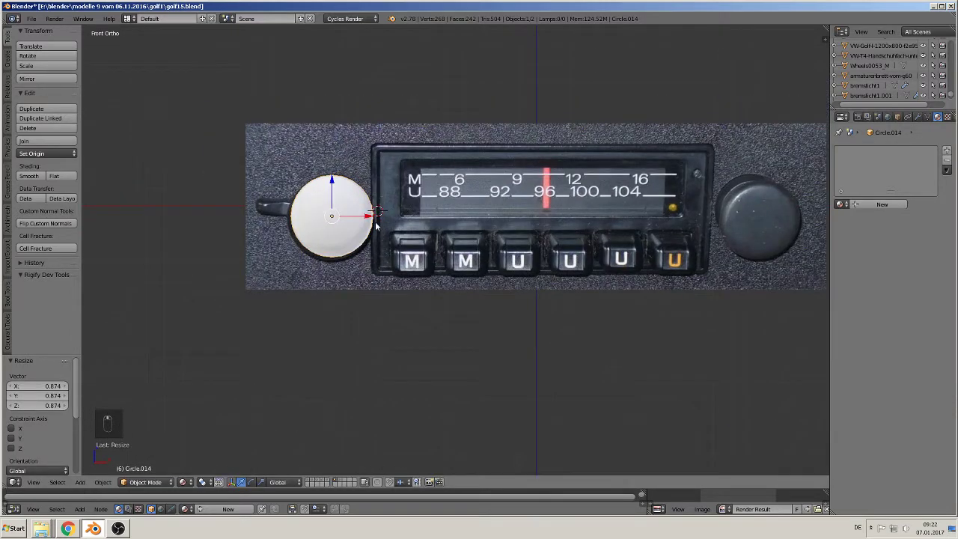
{"action": "key", "text": "shift+d"}
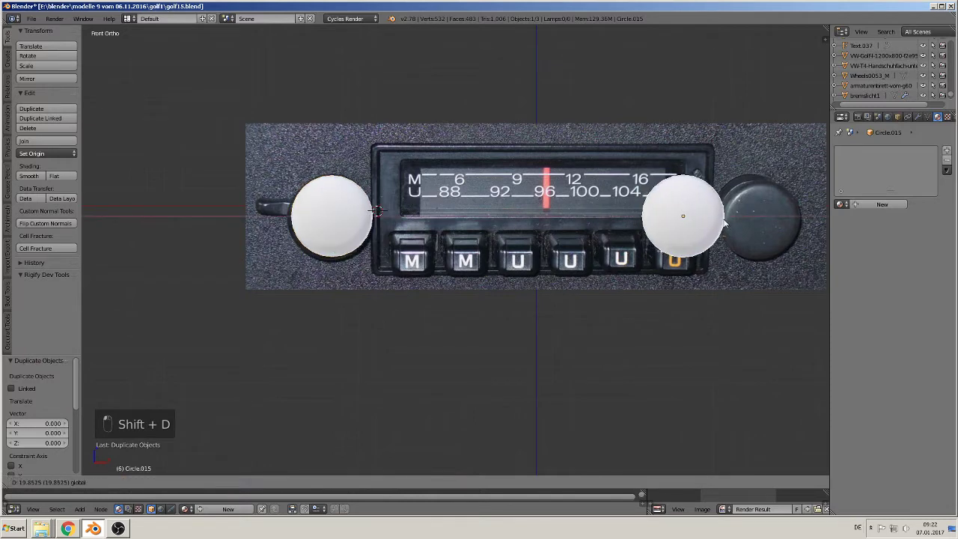
{"action": "left_click", "coordinate": [797, 226]}
{"action": "key", "text": "a"}
Place the 3D cursor at the upper-left corner of the radio's frame and add a 24-vertex circle there.
{"action": "scroll", "coordinate": [538, 301], "scroll_direction": "up", "scroll_amount": 3}
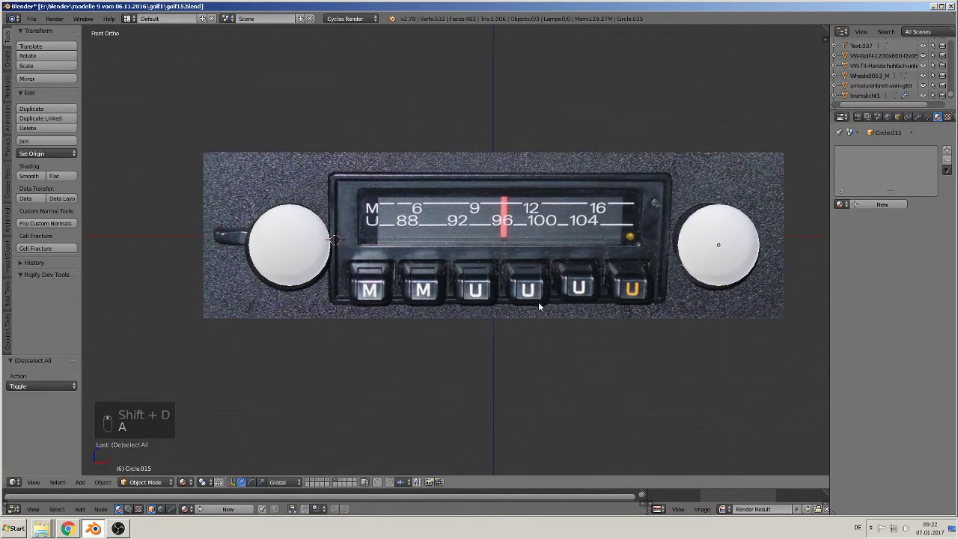
{"action": "scroll", "coordinate": [290, 182], "scroll_direction": "up", "scroll_amount": 1}
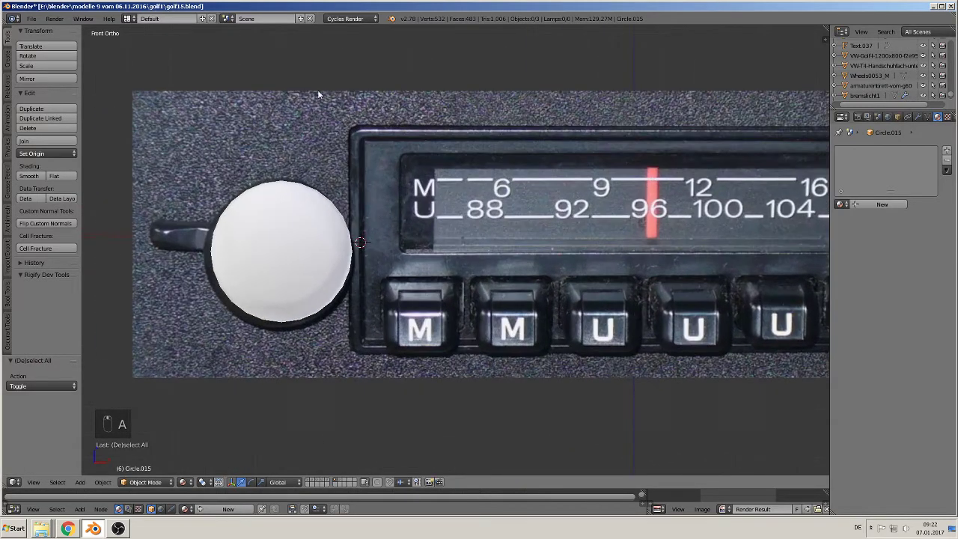
{"action": "middle_click_drag", "start_coordinate": [405, 185], "coordinate": [401, 257], "text": "shift"}
{"action": "scroll", "coordinate": [386, 247], "scroll_direction": "up", "scroll_amount": 3}
{"action": "key", "text": "a"}
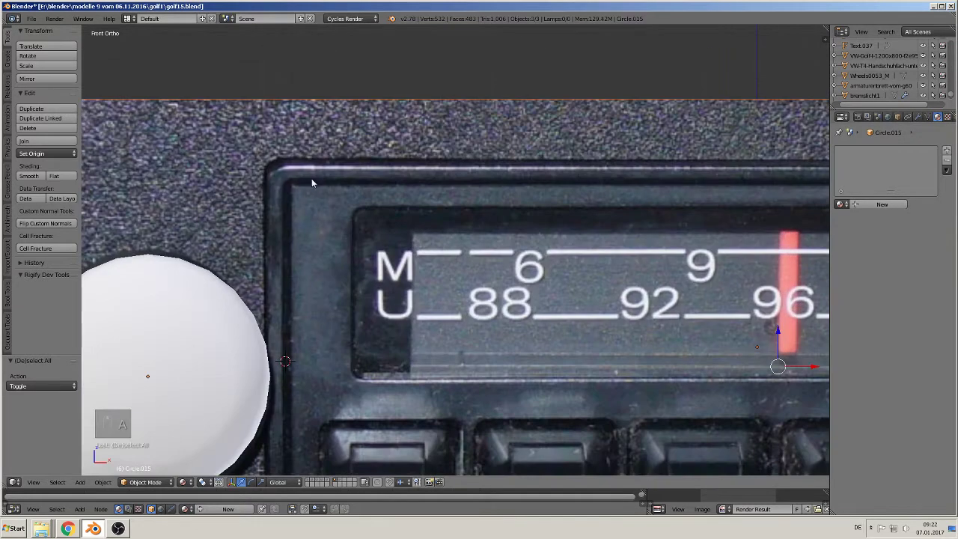
{"action": "key", "text": "a"}
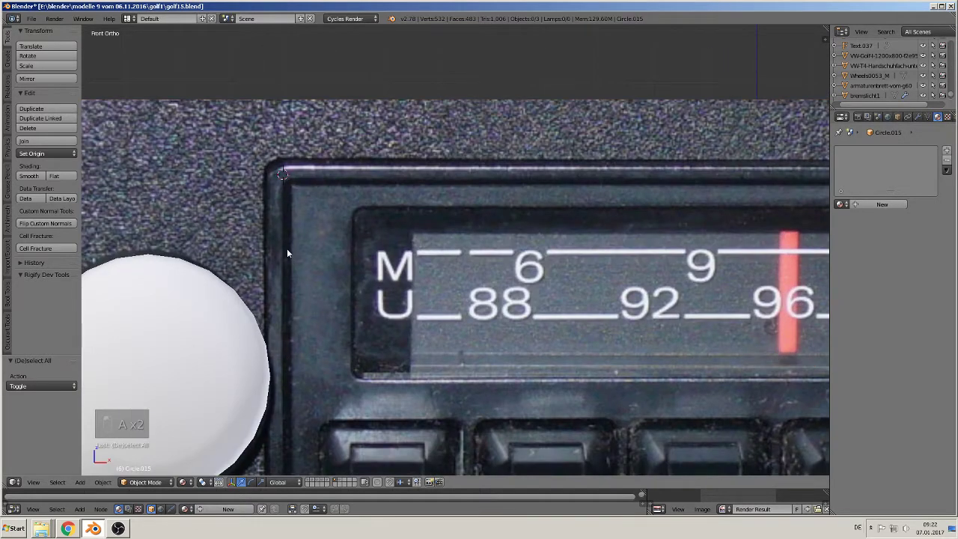
{"action": "left_click", "coordinate": [99, 481]}
{"action": "mouse_move", "coordinate": [80, 482]}
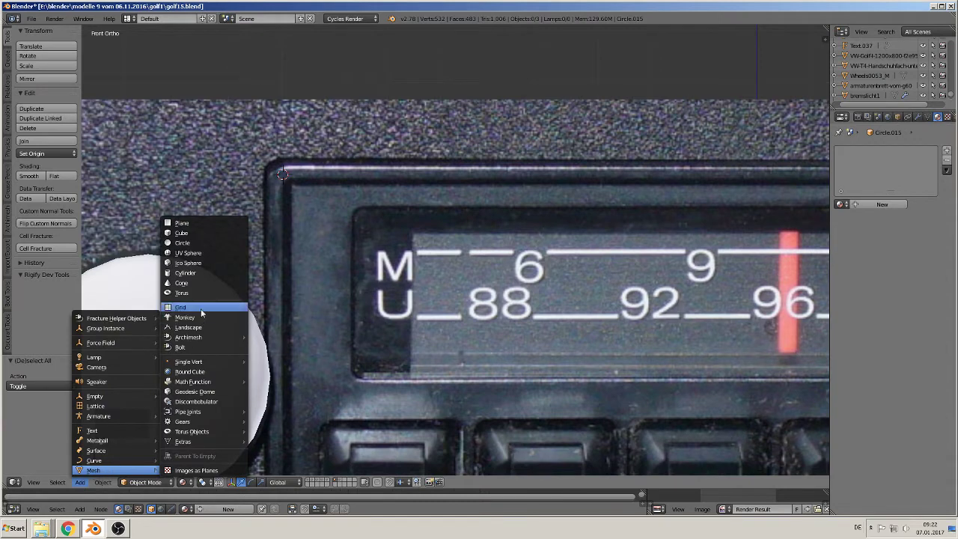
{"action": "left_click", "coordinate": [201, 242]}
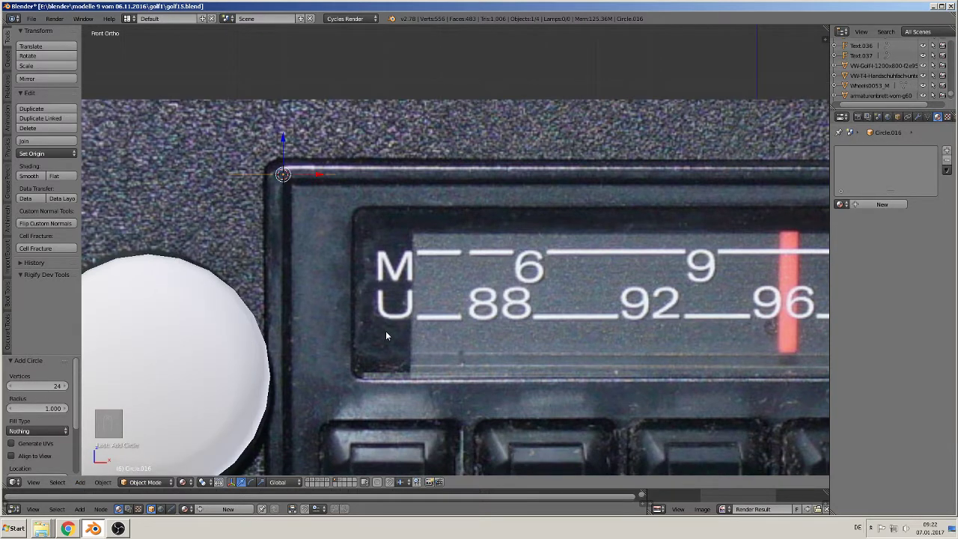
Rotate the new circle 90° about X and scale it to about 0.345 to match the frame's rounded corner.
{"action": "key", "text": "r"}
{"action": "key", "text": "x"}
{"action": "key", "text": "9"}
{"action": "key", "text": "0"}
{"action": "key", "text": "Return"}
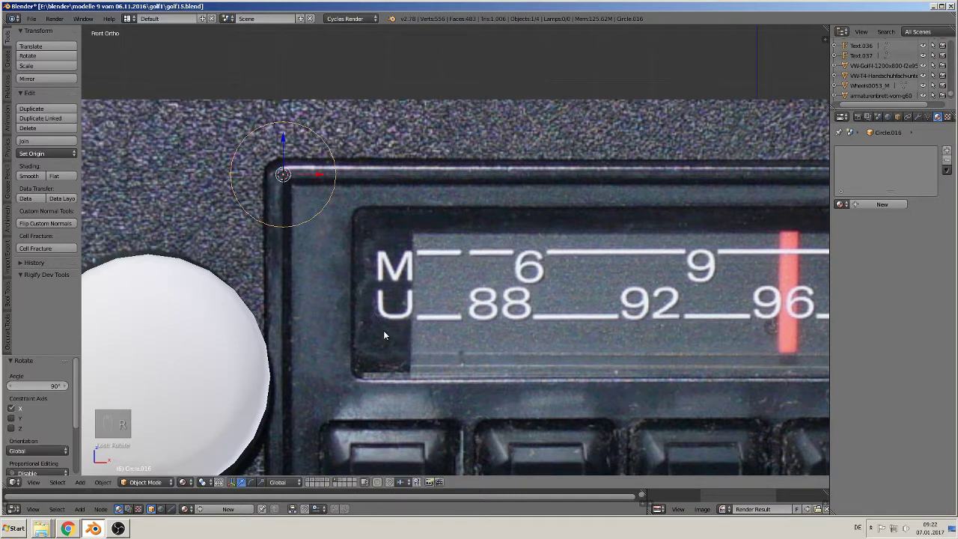
{"action": "key", "text": "g"}
{"action": "right_click", "coordinate": [456, 383]}
{"action": "key", "text": "s"}
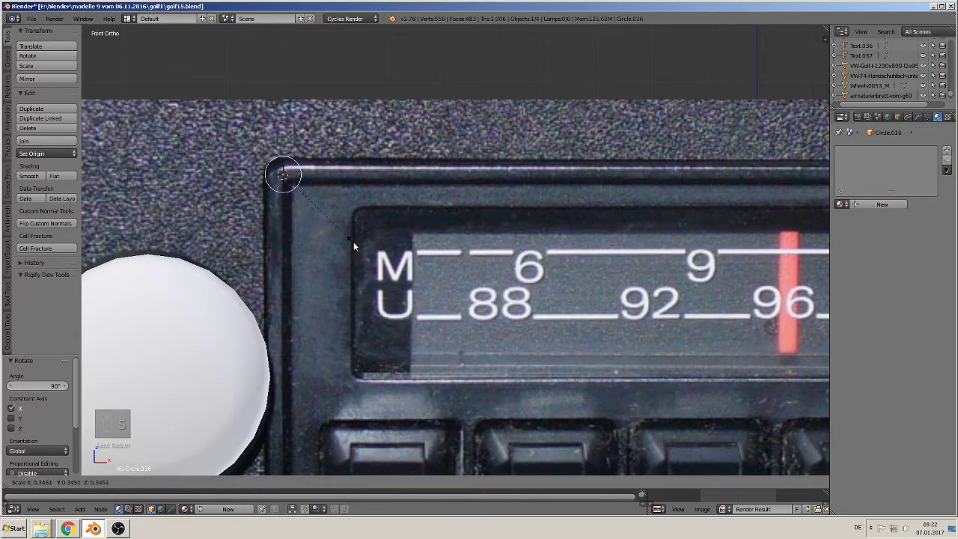
{"action": "left_click", "coordinate": [352, 241]}
Delete the vertices of the circle's right half in Edit Mode.
{"action": "key", "text": "Tab"}
{"action": "middle_click_drag", "start_coordinate": [376, 205], "coordinate": [474, 224], "text": "shift"}
{"action": "scroll", "coordinate": [460, 236], "scroll_direction": "up", "scroll_amount": 2}
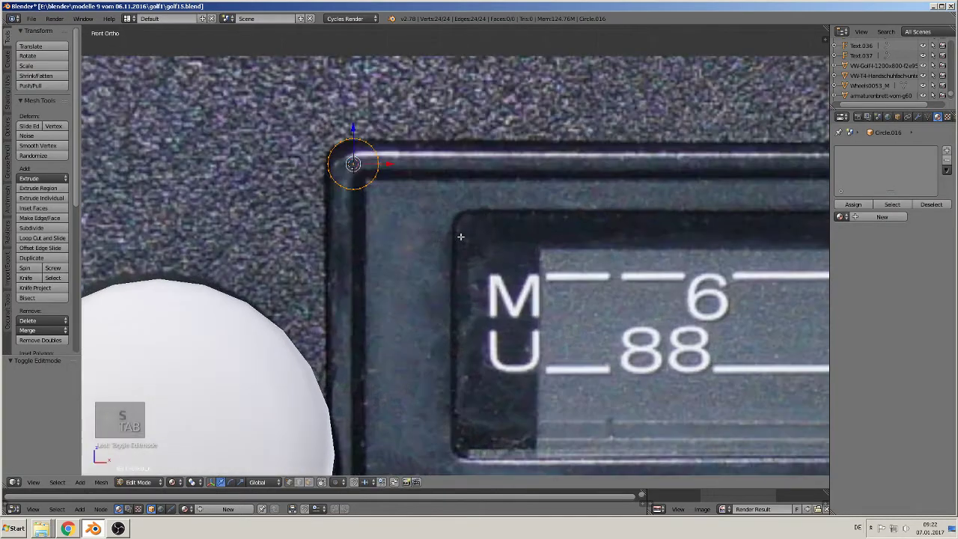
{"action": "key", "text": "a"}
{"action": "key", "text": "a"}
{"action": "key", "text": "b"}
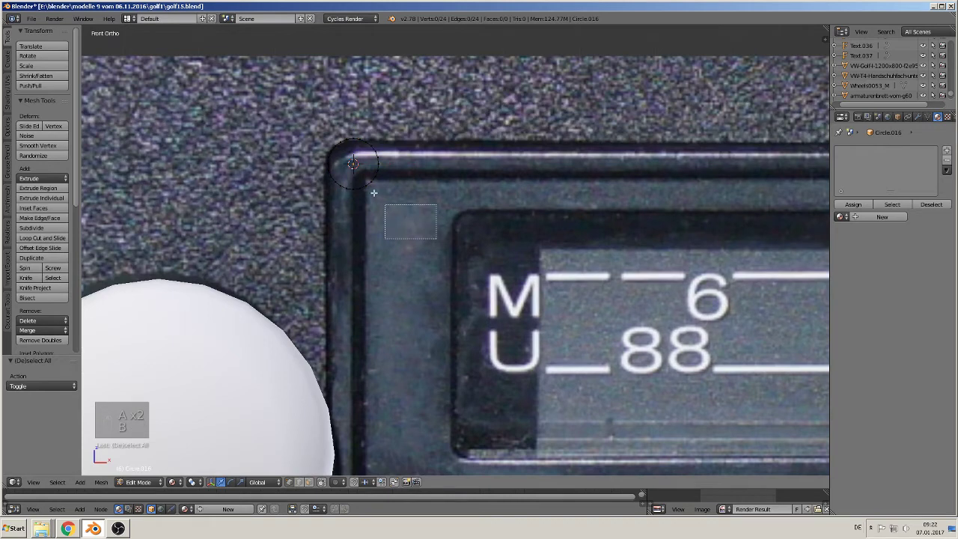
{"action": "left_click_drag", "start_coordinate": [437, 240], "coordinate": [352, 120]}
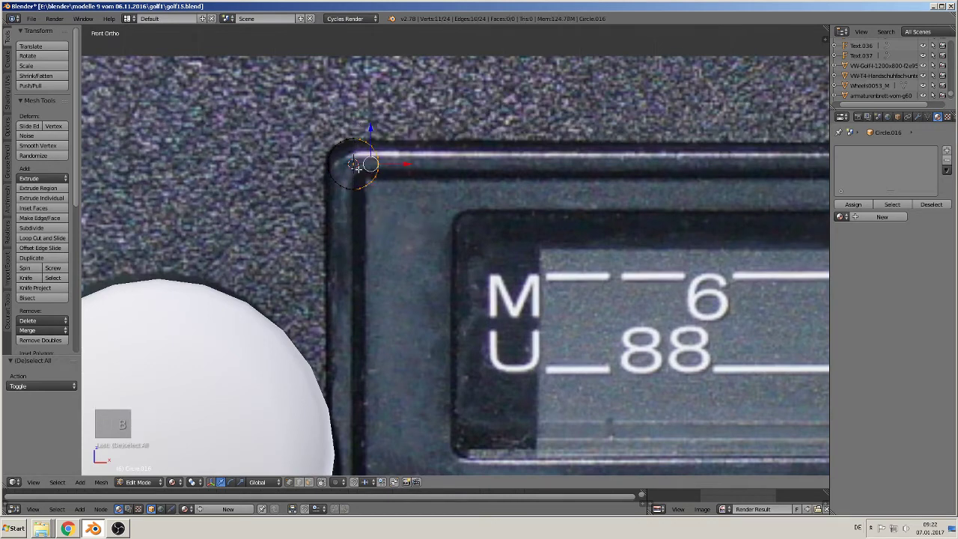
{"action": "key", "text": "x"}
{"action": "left_click", "coordinate": [346, 98]}
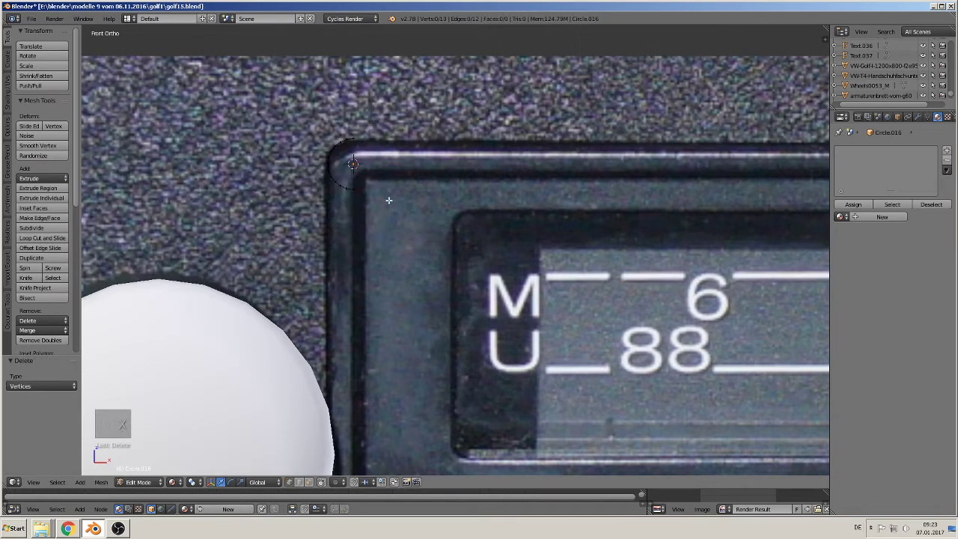
Delete the half circle's lower vertices to leave a seven-vertex quarter arc around the frame corner, and select the whole arc.
{"action": "key", "text": "b"}
{"action": "left_click_drag", "start_coordinate": [397, 217], "coordinate": [291, 171]}
{"action": "key", "text": "x"}
{"action": "left_click", "coordinate": [291, 171]}
{"action": "scroll", "coordinate": [174, 185], "scroll_direction": "down", "scroll_amount": 5}
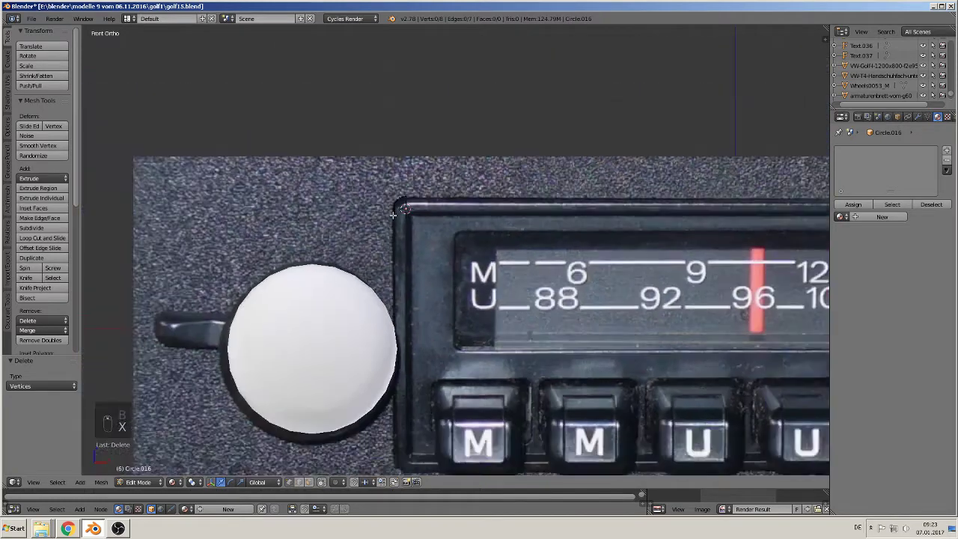
{"action": "key", "text": "a"}
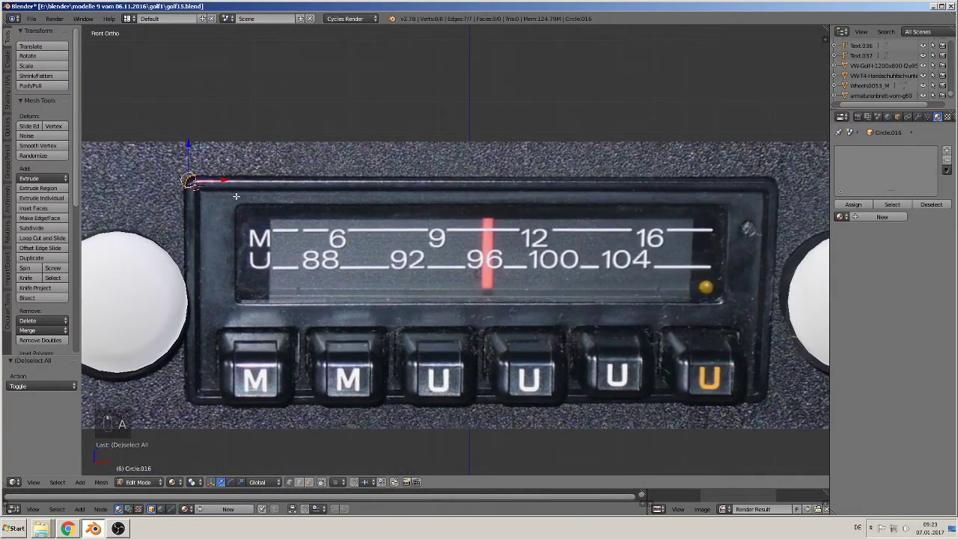
{"action": "scroll", "coordinate": [196, 217], "scroll_direction": "up", "scroll_amount": 6}
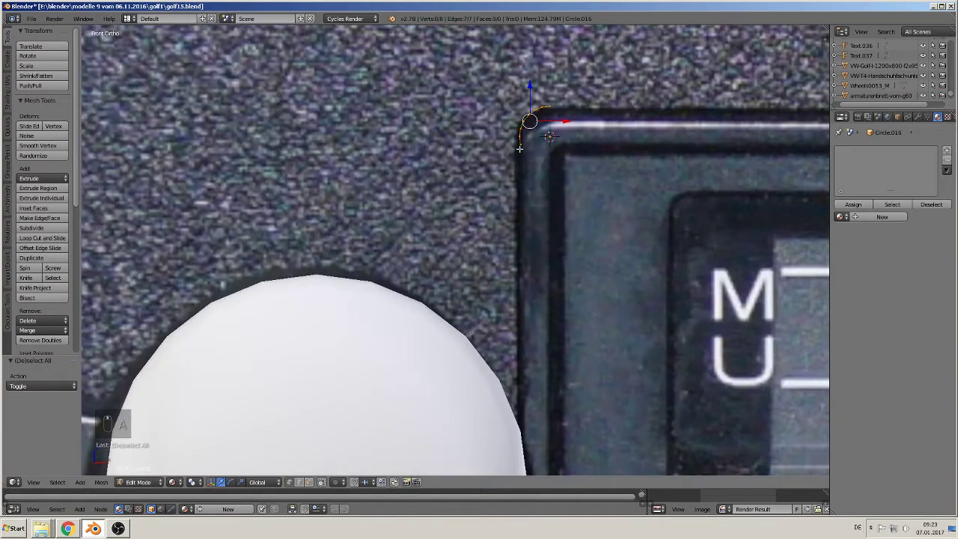
{"action": "key", "text": "x"}
{"action": "left_click", "coordinate": [520, 151]}
{"action": "scroll", "coordinate": [536, 164], "scroll_direction": "down", "scroll_amount": 1}
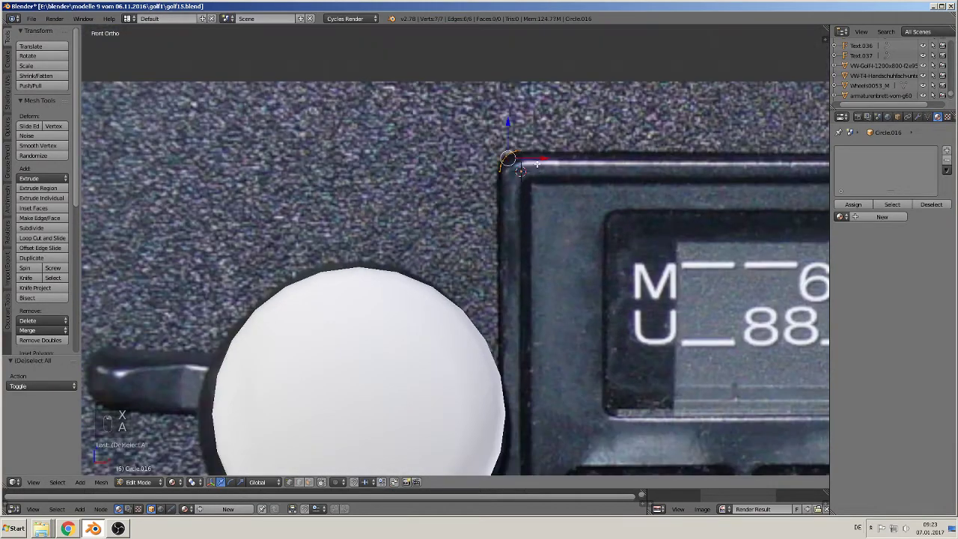
{"action": "scroll", "coordinate": [536, 164], "scroll_direction": "down", "scroll_amount": 5}
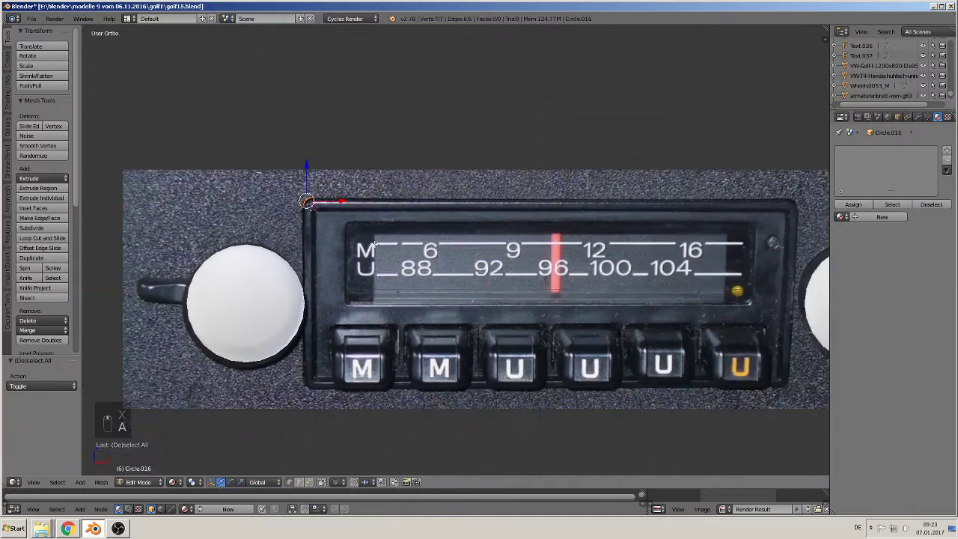
{"action": "middle_click_drag", "start_coordinate": [374, 244], "coordinate": [367, 250]}
{"action": "key", "text": "KP_1"}
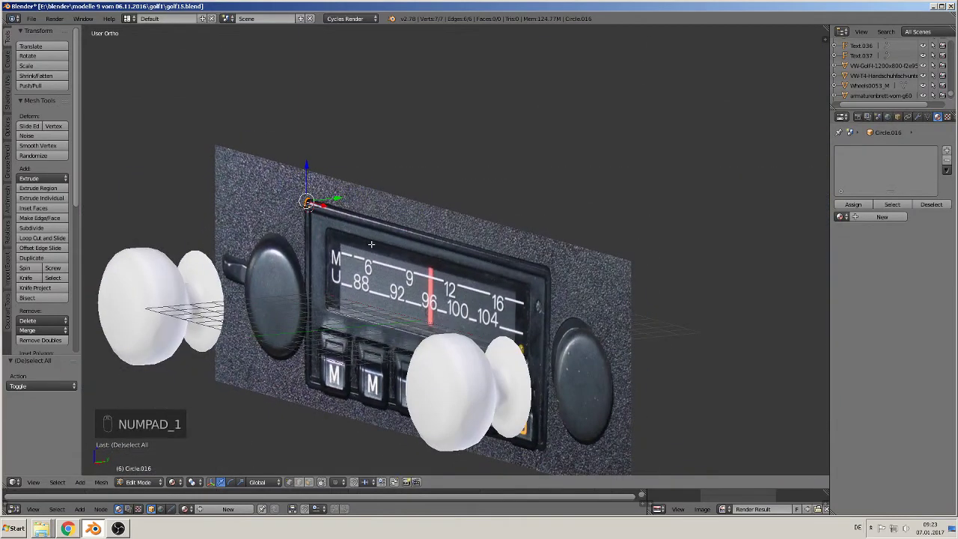
{"action": "middle_click_drag", "start_coordinate": [365, 247], "coordinate": [313, 256], "text": "shift"}
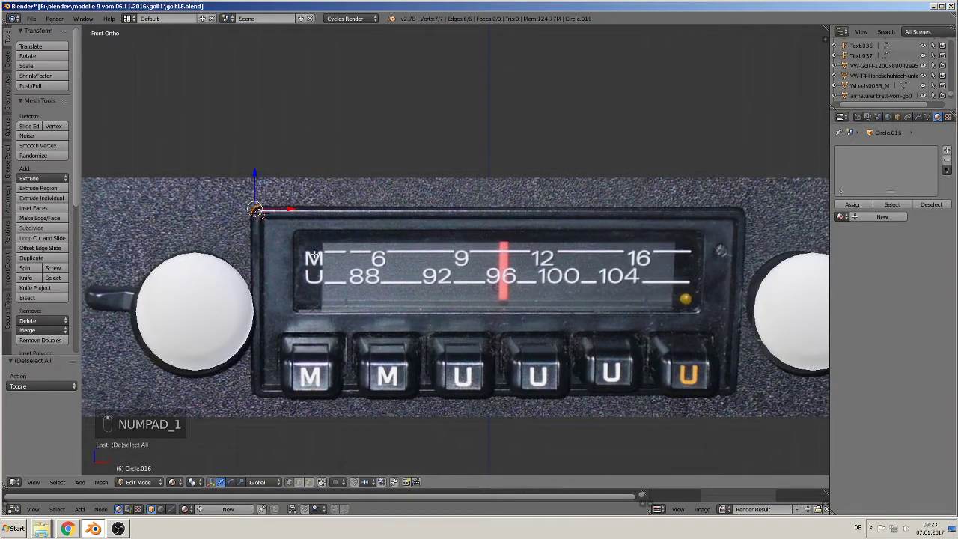
Duplicate the corner arc about 19.15 along X to the frame's upper-right corner and rotate the copy 180° about Z.
{"action": "key", "text": "shift+d"}
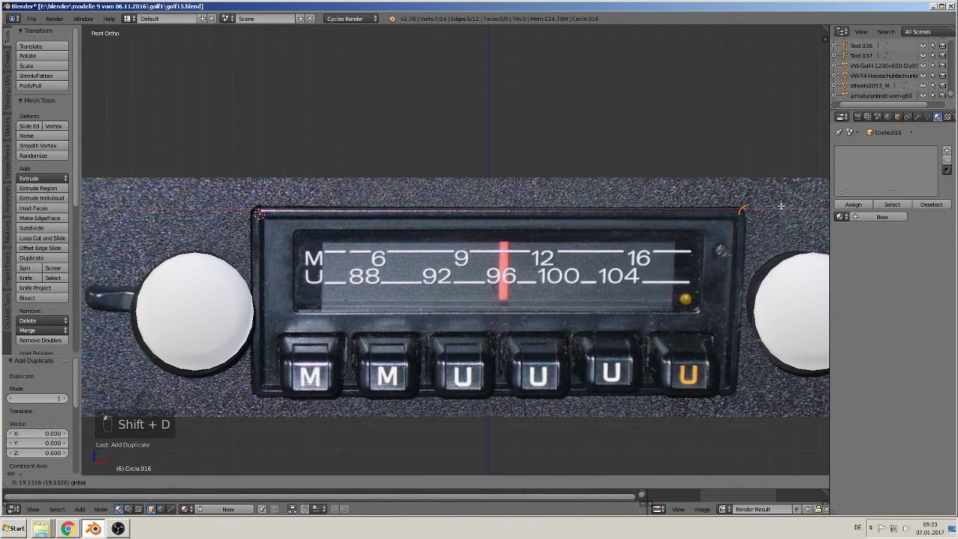
{"action": "left_click", "coordinate": [780, 206]}
{"action": "type", "text": "r"}
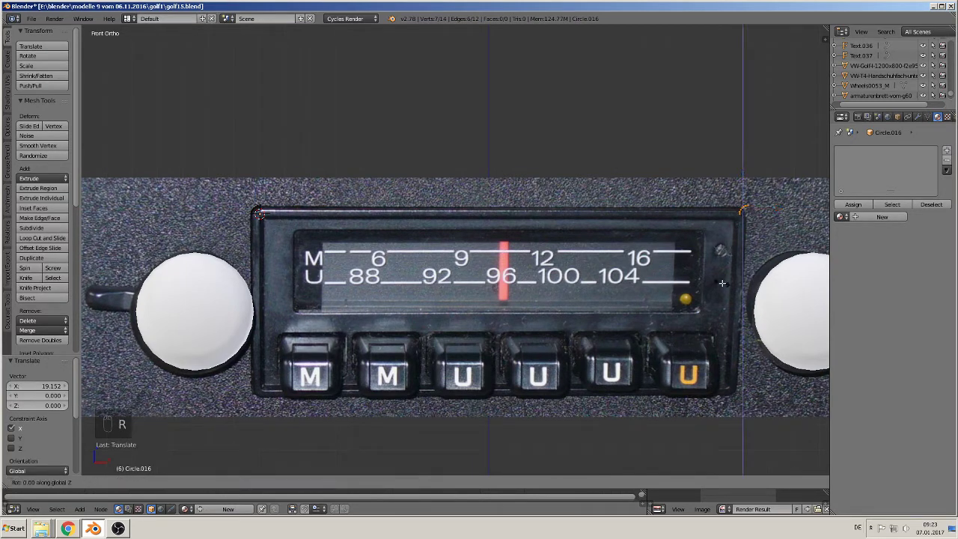
{"action": "type", "text": "180"}
{"action": "key", "text": "Return"}
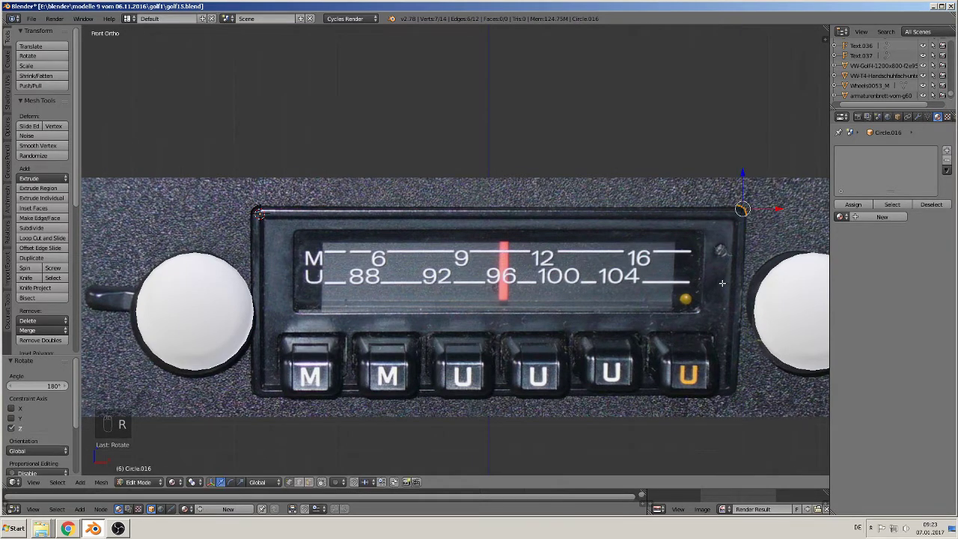
Select both upper corner arcs and duplicate them about 7.15 down along Z to the frame's lower corners.
{"action": "key", "text": "a"}
{"action": "key", "text": "a"}
{"action": "key", "text": "a"}
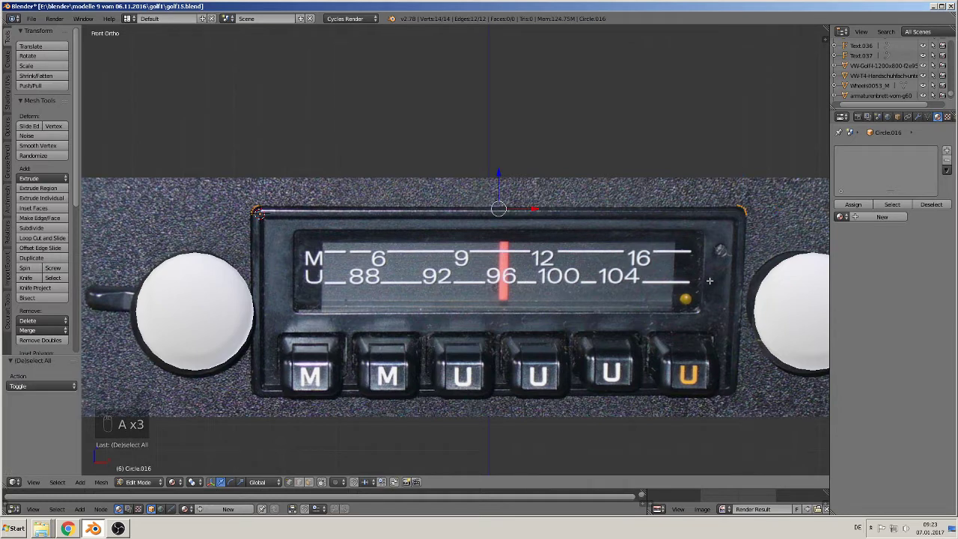
{"action": "key", "text": "shift+d"}
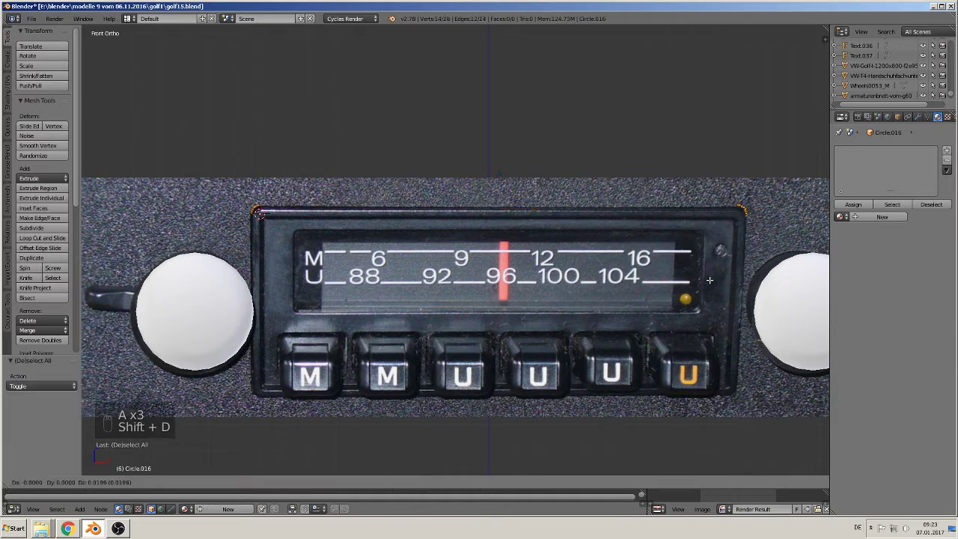
{"action": "left_click", "coordinate": [717, 277]}
{"action": "left_click_drag", "start_coordinate": [511, 197], "coordinate": [508, 352]}
{"action": "key", "text": "r"}
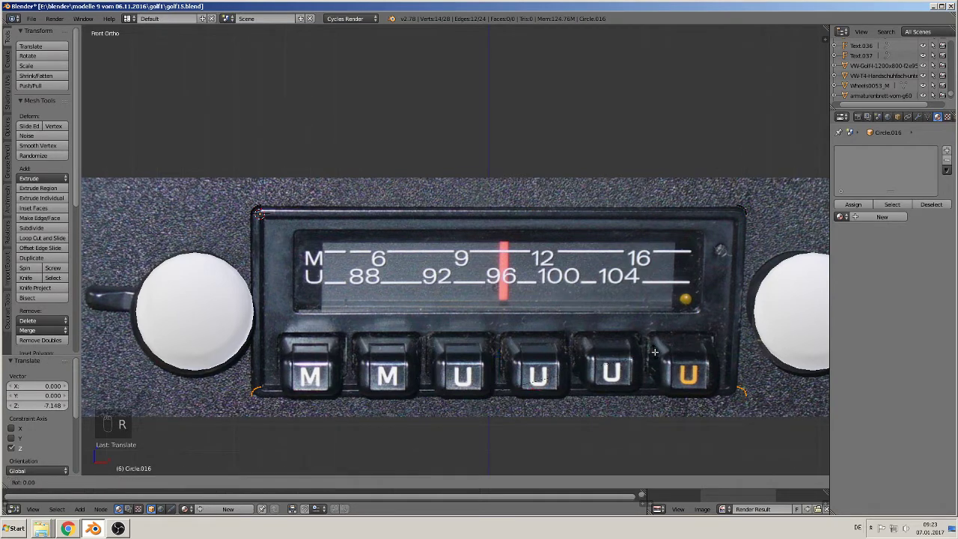
{"action": "key", "text": "x"}
{"action": "key", "text": "1"}
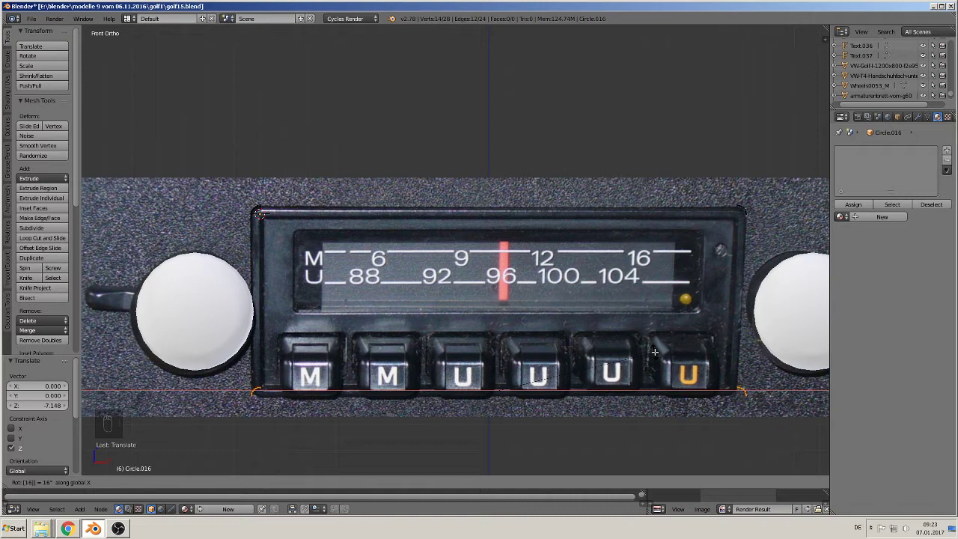
{"action": "key", "text": "1"}
{"action": "key", "text": "Escape"}
Rotate the two lower arcs 180° about X so they follow the frame's bottom corners.
{"action": "type", "text": "r"}
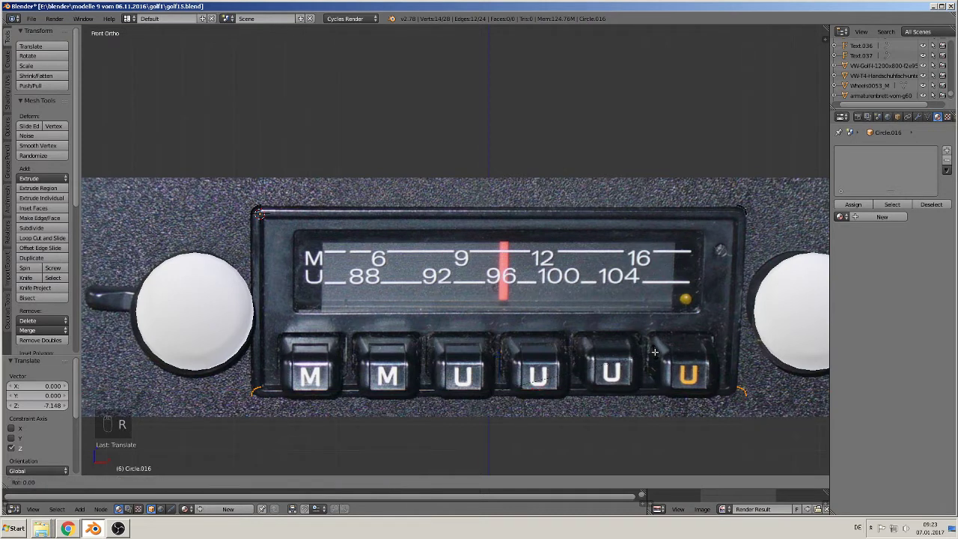
{"action": "type", "text": "x180"}
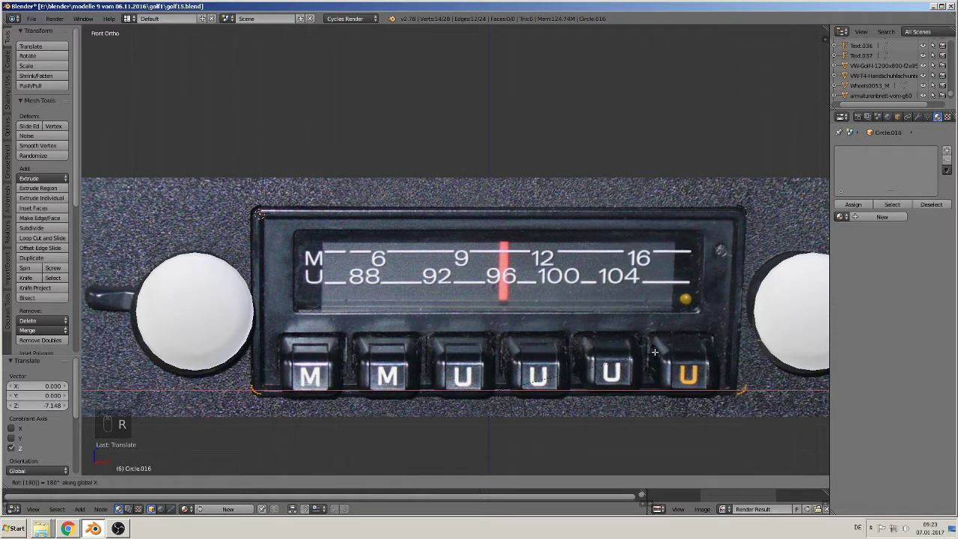
{"action": "key", "text": "Return"}
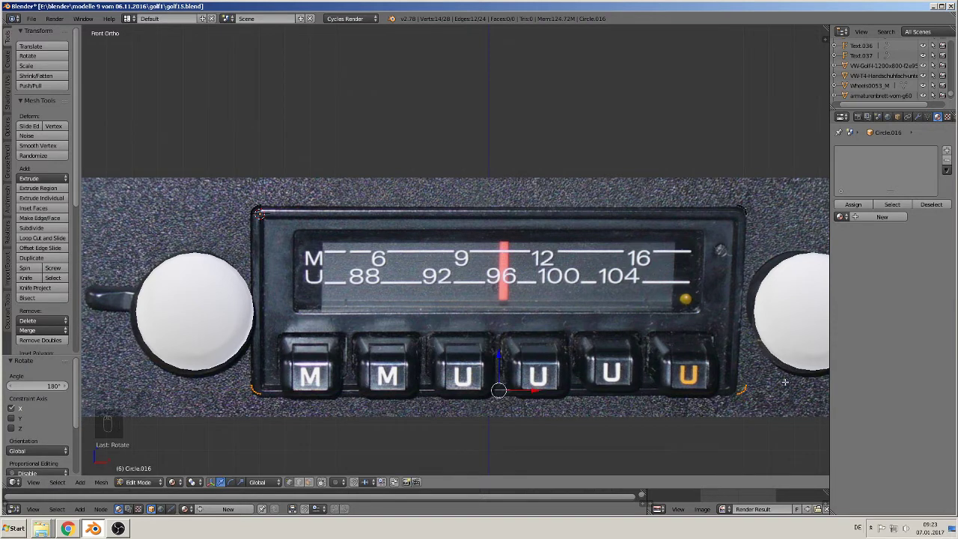
Connect the corner arcs' end vertices with edges along the frame's right side and top.
{"action": "right_click", "coordinate": [746, 383]}
{"action": "right_click", "coordinate": [748, 225], "text": "shift"}
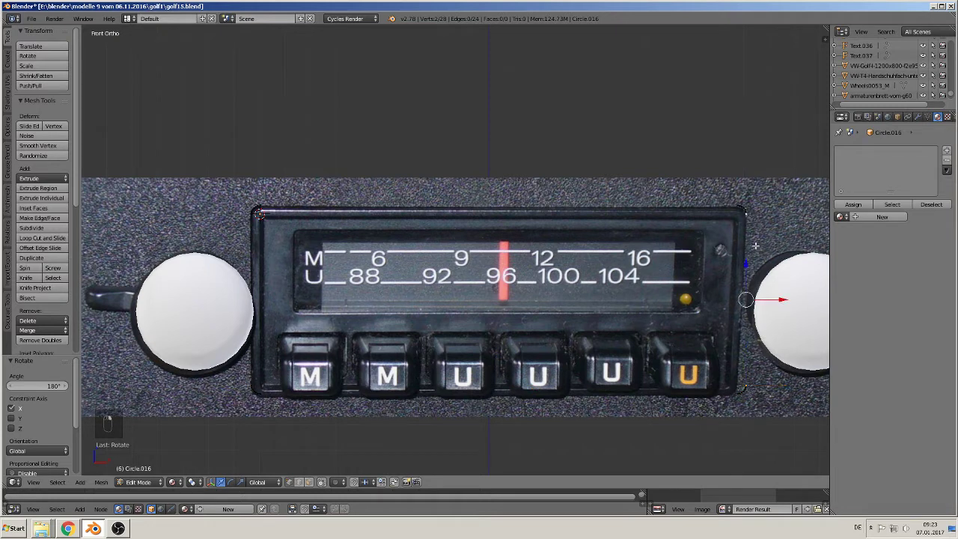
{"action": "key", "text": "f"}
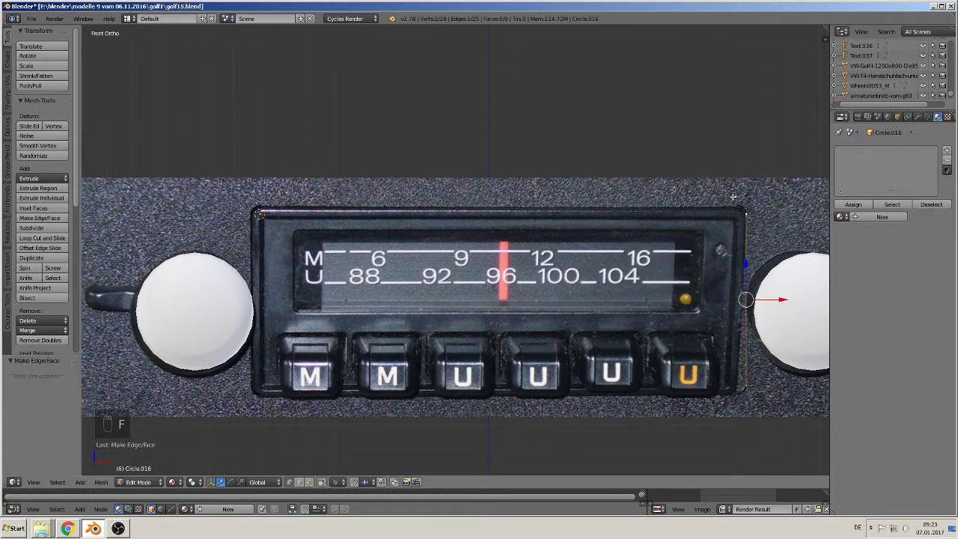
{"action": "right_click", "coordinate": [732, 203]}
{"action": "right_click", "coordinate": [266, 197], "text": "shift"}
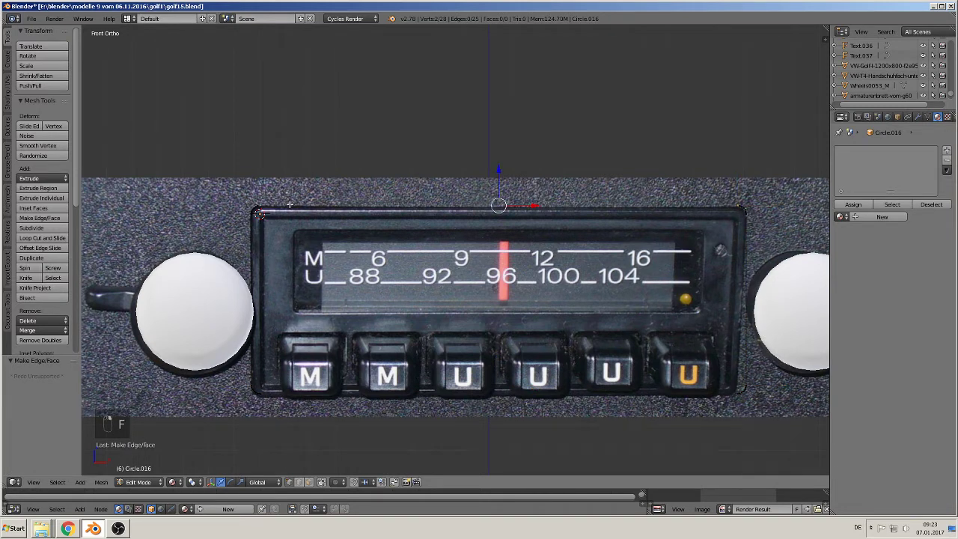
{"action": "key", "text": "f"}
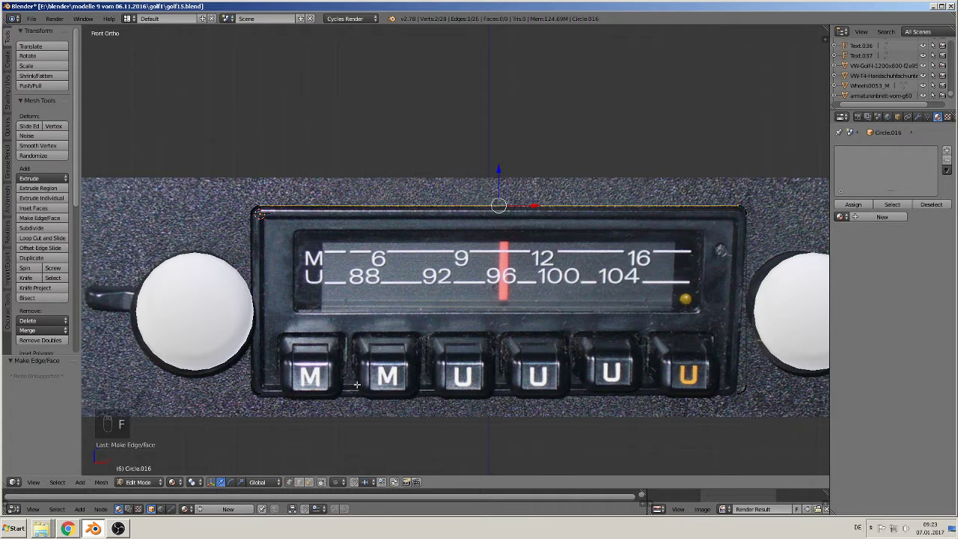
Connect the remaining arc end vertices with edges along the frame's bottom and left side.
{"action": "right_click", "coordinate": [284, 392]}
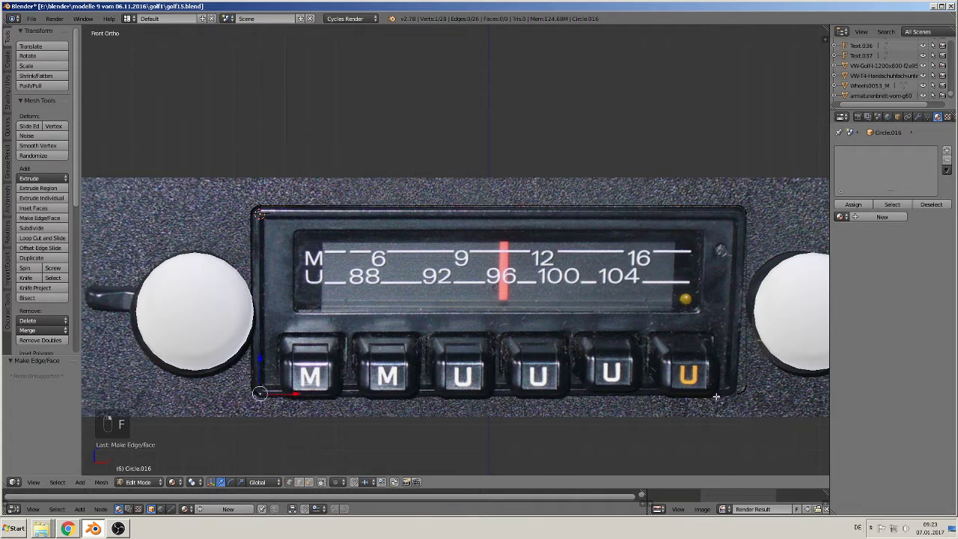
{"action": "right_click", "coordinate": [717, 396], "text": "shift"}
{"action": "key", "text": "f"}
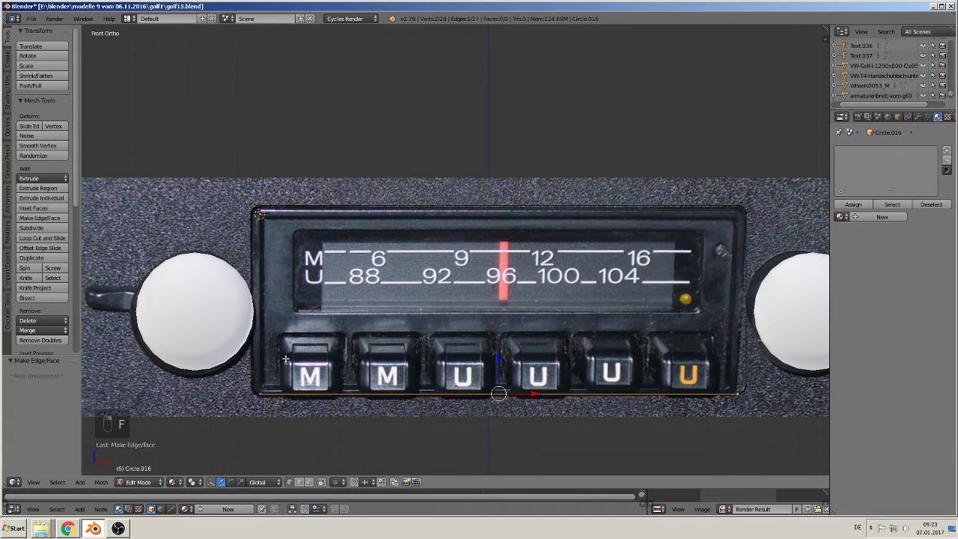
{"action": "right_click", "coordinate": [258, 365]}
{"action": "right_click", "coordinate": [247, 244]}
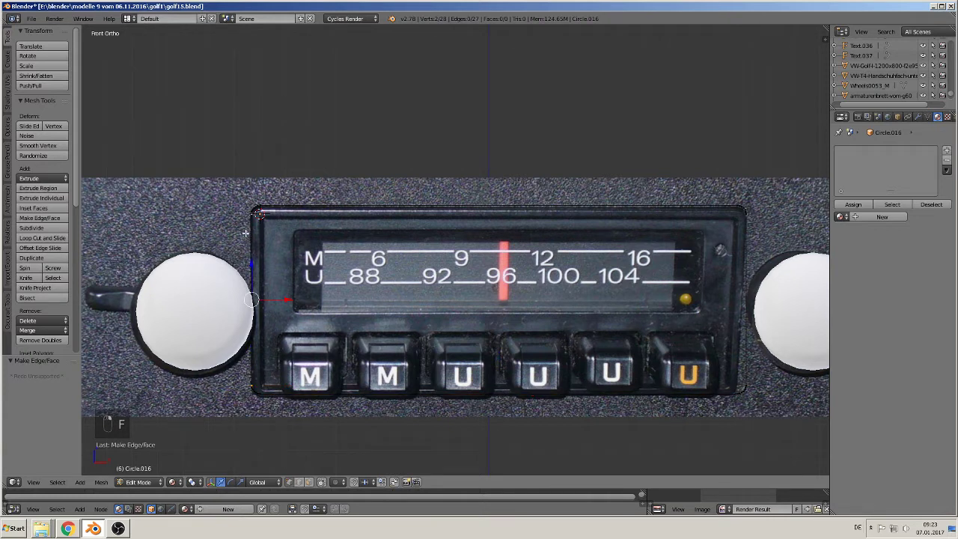
{"action": "key", "text": "f"}
Fill the whole rounded outline with one face and move it up about 8.87 along Z, clear of the photo.
{"action": "key", "text": "a"}
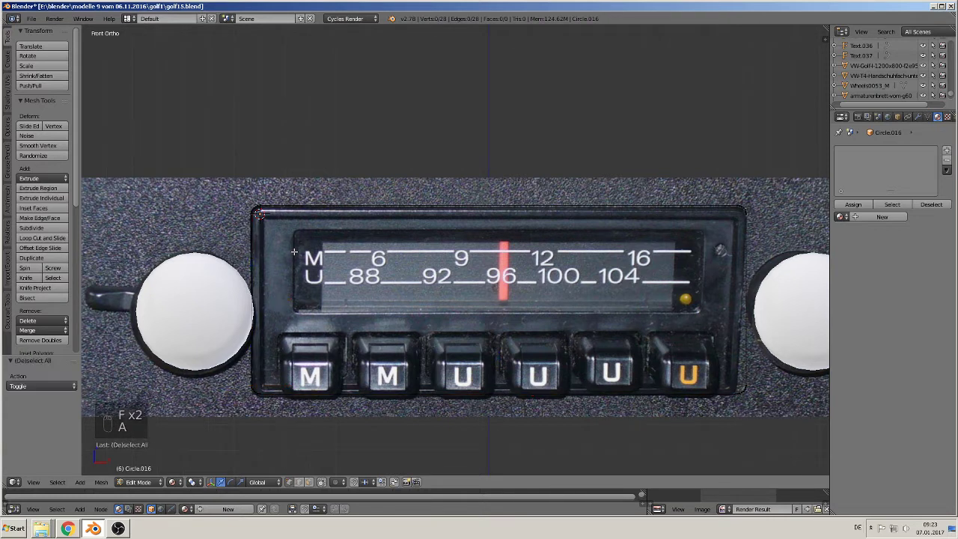
{"action": "key", "text": "a"}
{"action": "key", "text": "a"}
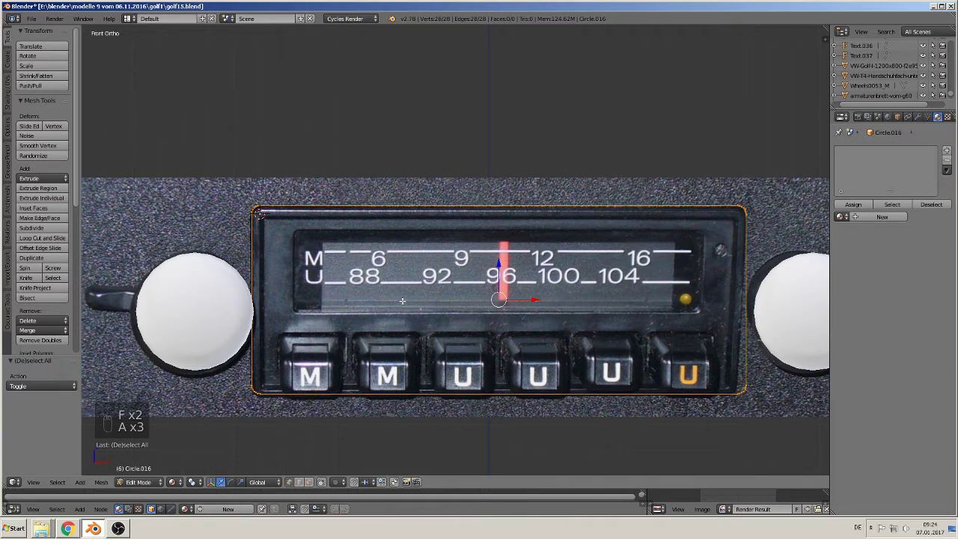
{"action": "key", "text": "f"}
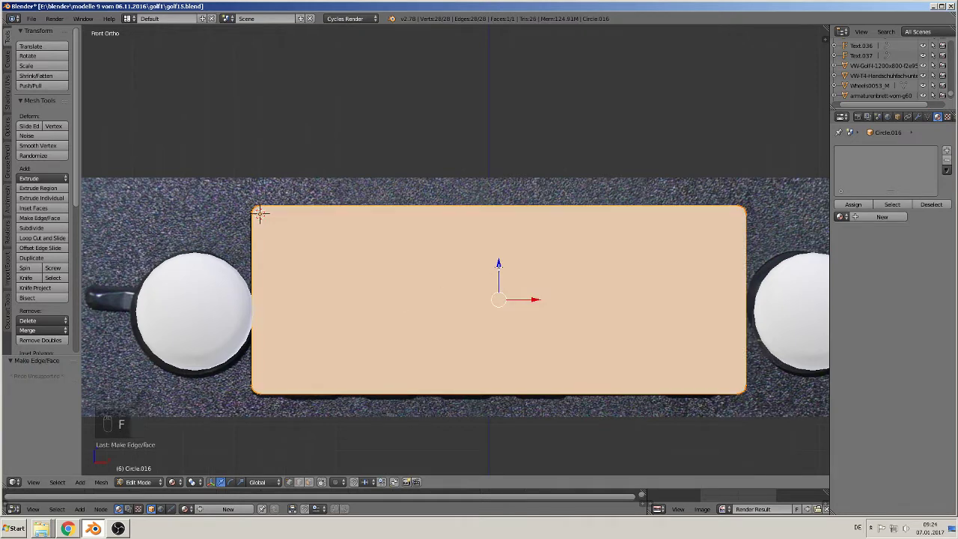
{"action": "left_click_drag", "start_coordinate": [498, 267], "coordinate": [531, 41]}
{"action": "middle_click_drag", "start_coordinate": [450, 61], "coordinate": [372, 113], "text": "shift"}
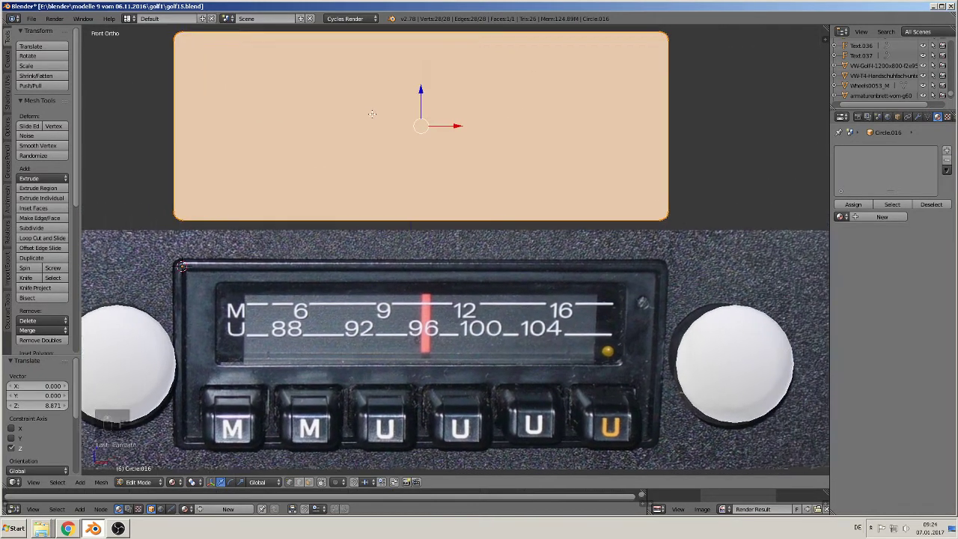
{"action": "scroll", "coordinate": [362, 137], "scroll_direction": "down", "scroll_amount": 2}
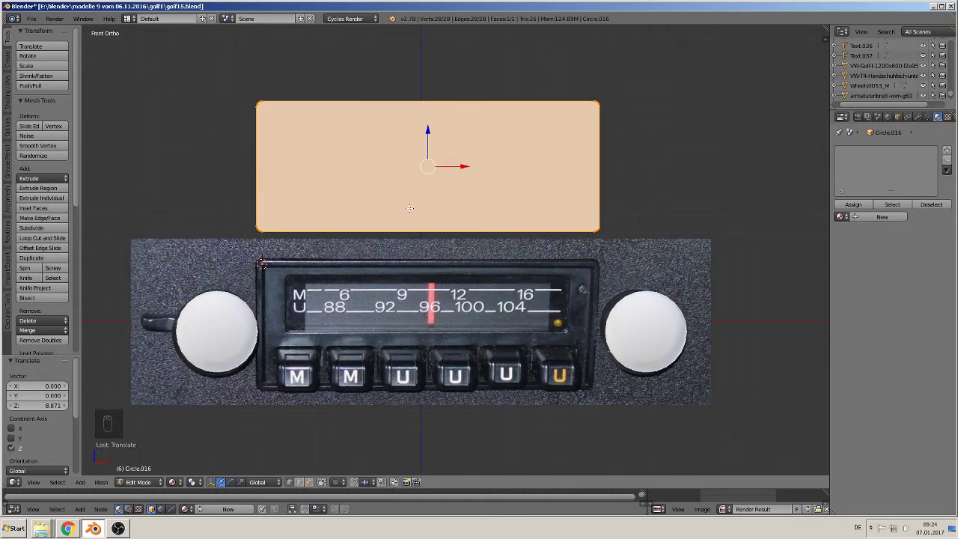
Place a copy of the face scaled to about 0.61 over the radio, its upper-left corner on the display window's upper-left corner.
{"action": "key", "text": "shift+d"}
{"action": "key", "text": "z"}
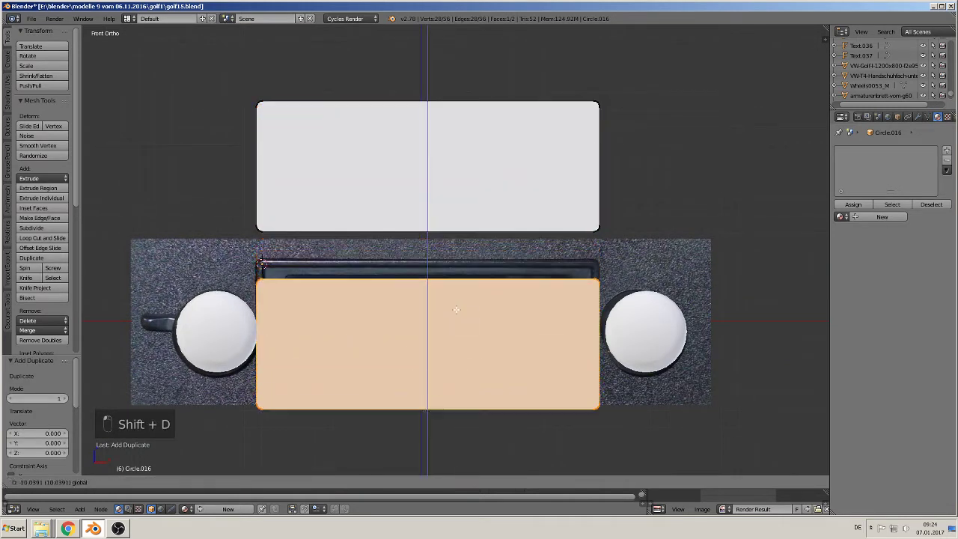
{"action": "left_click", "coordinate": [489, 332]}
{"action": "left_click_drag", "start_coordinate": [468, 345], "coordinate": [499, 344]}
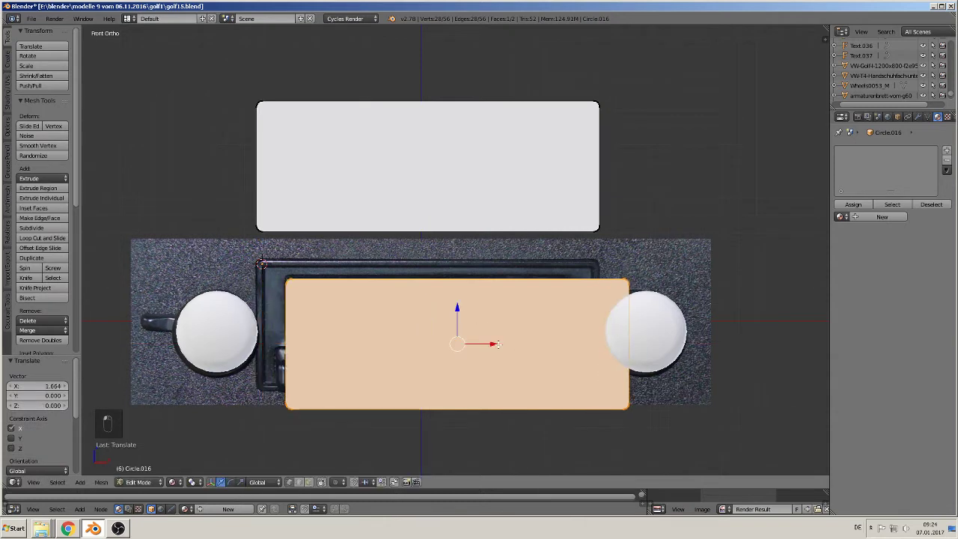
{"action": "key", "text": "s"}
{"action": "left_click", "coordinate": [483, 342]}
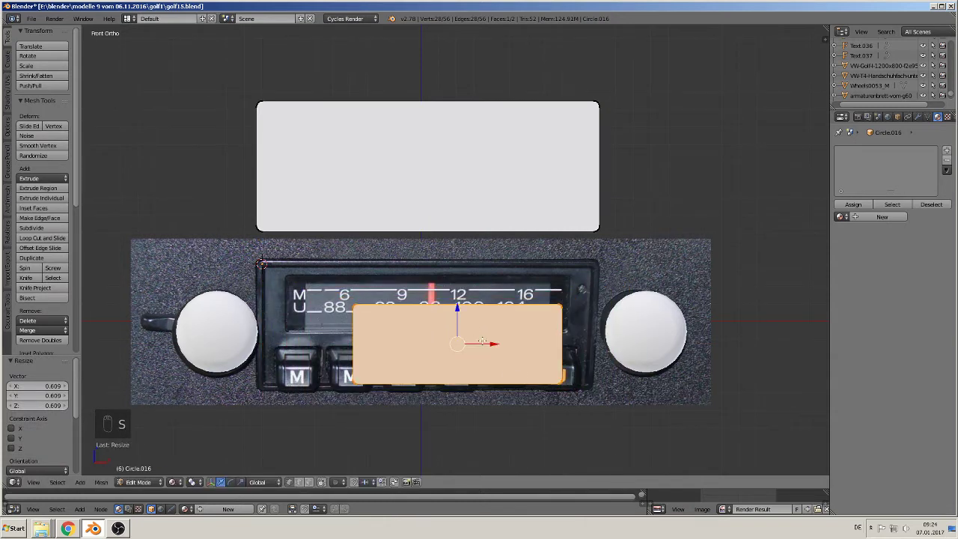
{"action": "left_click_drag", "start_coordinate": [460, 315], "coordinate": [460, 288]}
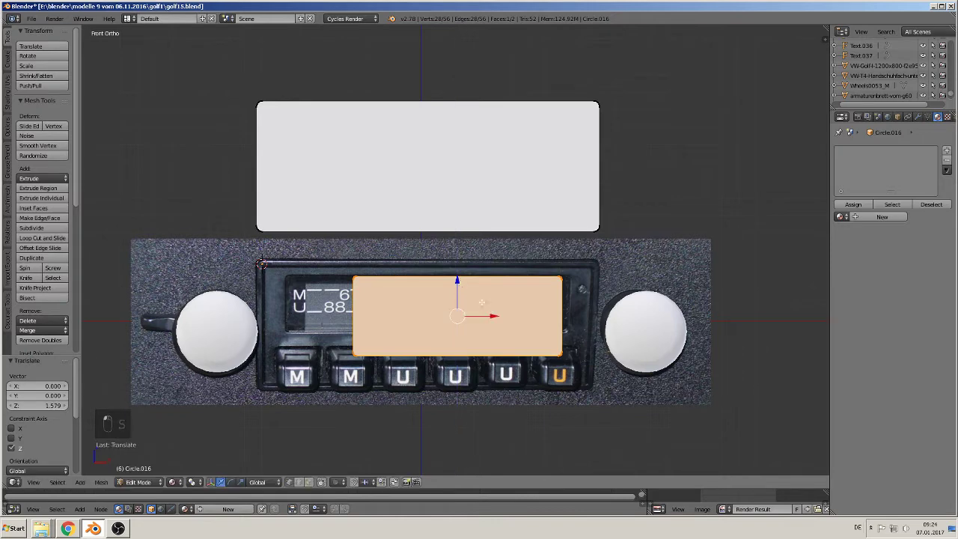
{"action": "left_click_drag", "start_coordinate": [494, 319], "coordinate": [426, 317]}
Stretch the small face along X by moving its right-hand vertices to the display window's right edge.
{"action": "scroll", "coordinate": [426, 317], "scroll_direction": "up", "scroll_amount": 2}
{"action": "key", "text": "a"}
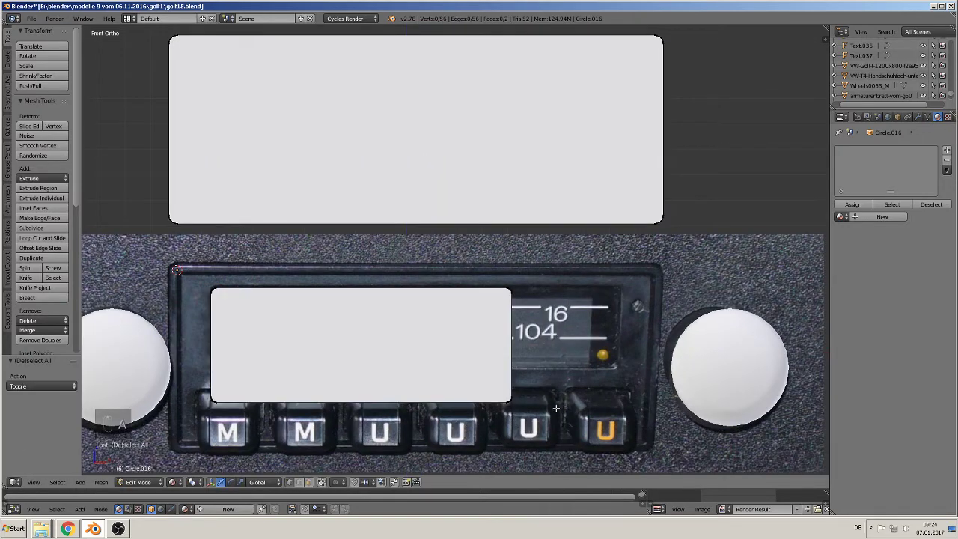
{"action": "key", "text": "b"}
{"action": "left_click_drag", "start_coordinate": [556, 424], "coordinate": [486, 280]}
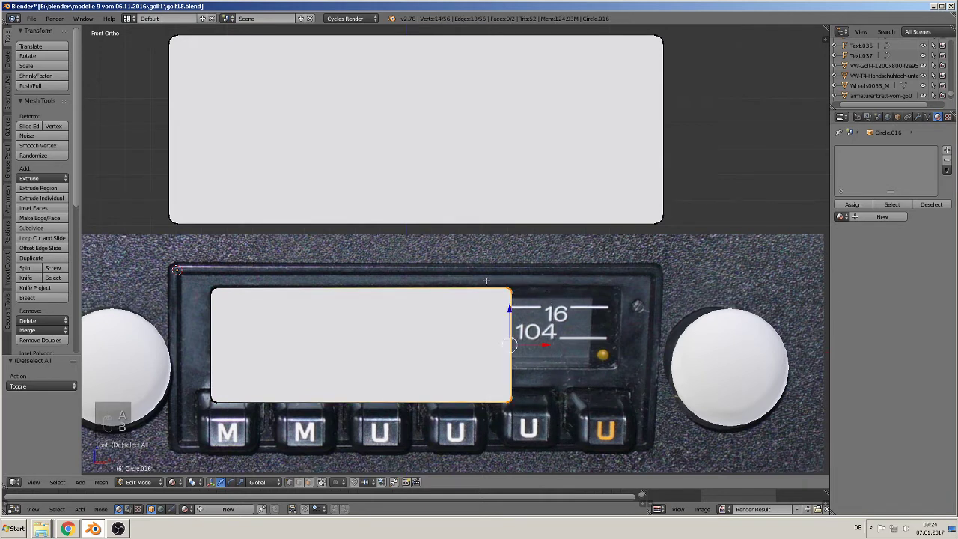
{"action": "left_click_drag", "start_coordinate": [536, 344], "coordinate": [647, 363]}
Raise the small face's lower vertices about 1.33 along Z to the display window's bottom edge.
{"action": "key", "text": "a"}
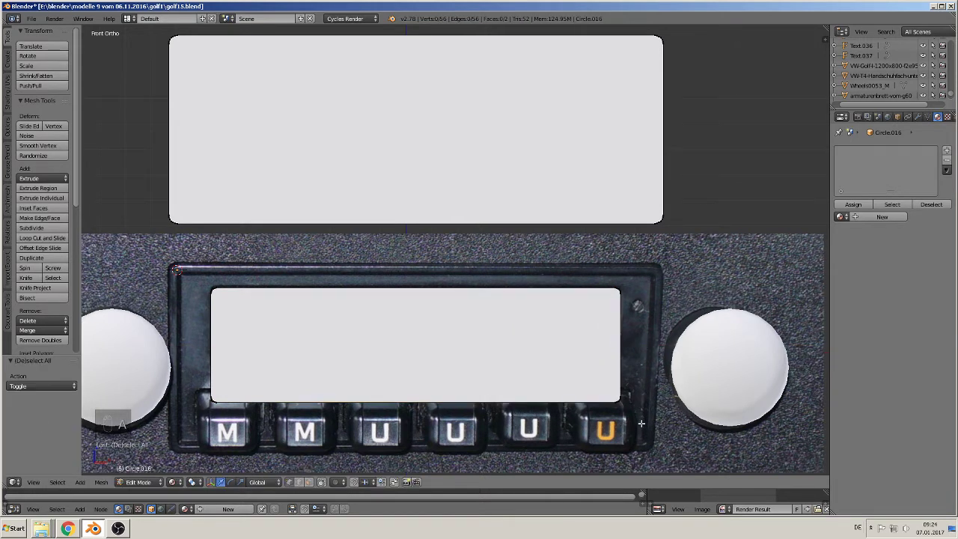
{"action": "key", "text": "b"}
{"action": "left_click_drag", "start_coordinate": [641, 423], "coordinate": [187, 363]}
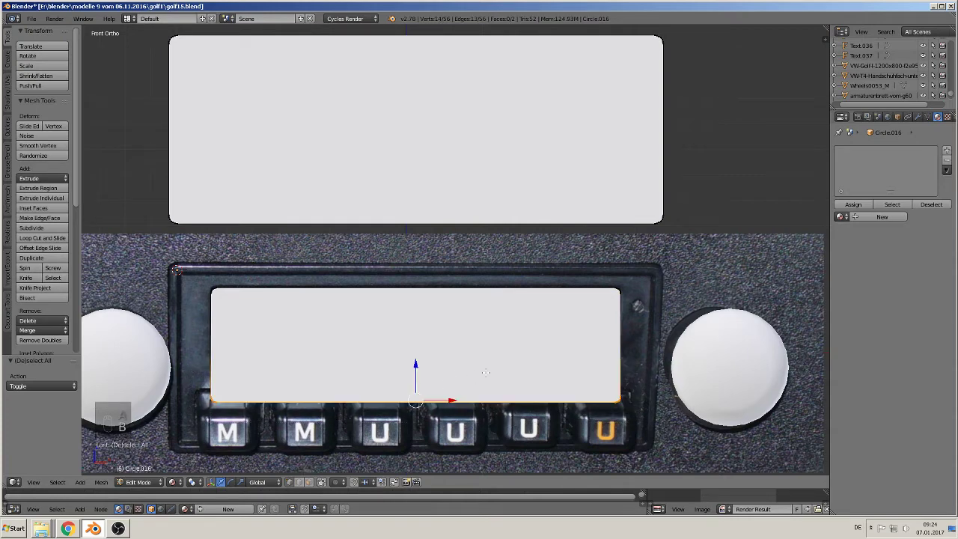
{"action": "key", "text": "g"}
{"action": "key", "text": "z"}
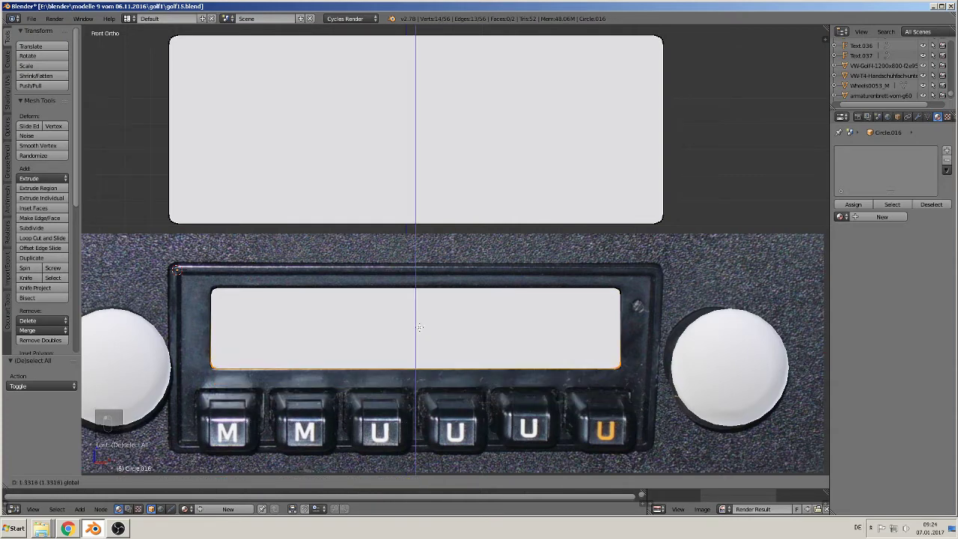
{"action": "left_click", "coordinate": [419, 327]}
In Object Mode, move the two-face object up about 7.5 along Z off the photo, and return to Edit Mode with nothing selected.
{"action": "scroll", "coordinate": [425, 314], "scroll_direction": "down", "scroll_amount": 3}
{"action": "key", "text": "Tab"}
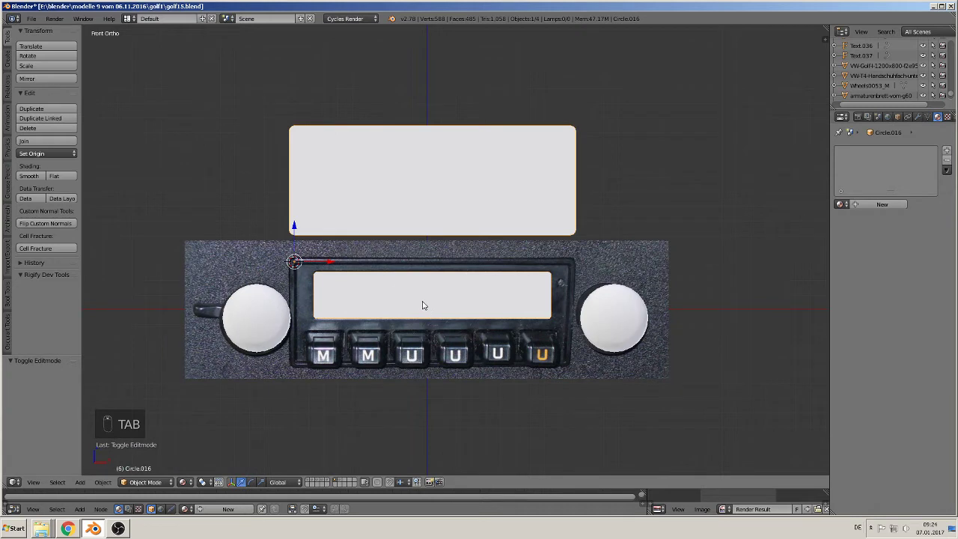
{"action": "left_click_drag", "start_coordinate": [287, 232], "coordinate": [306, 119]}
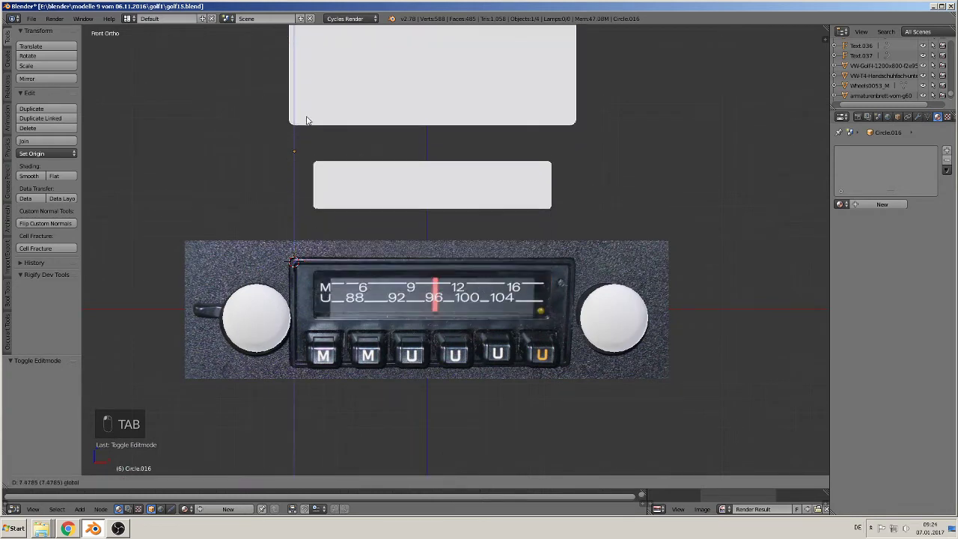
{"action": "key", "text": "Tab"}
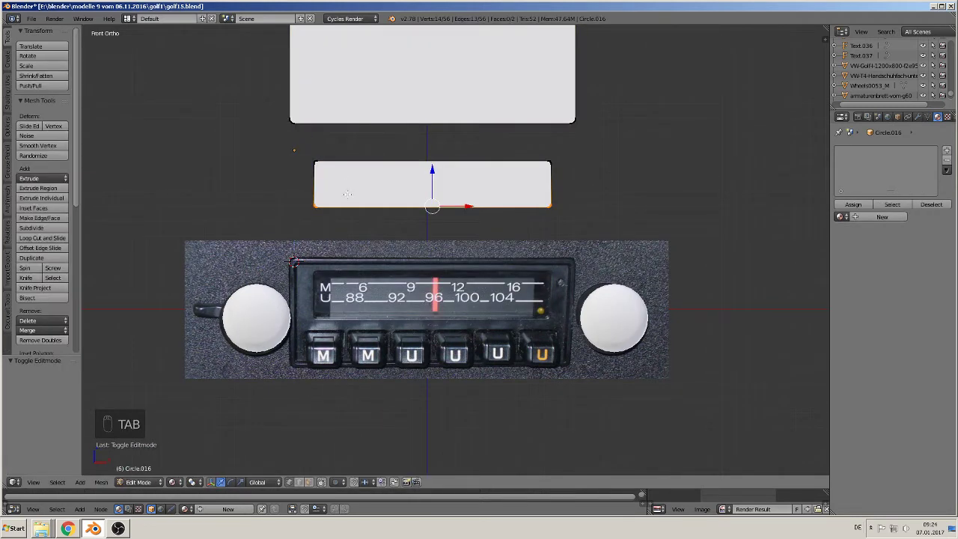
{"action": "key", "text": "a"}
{"action": "key", "text": "a"}
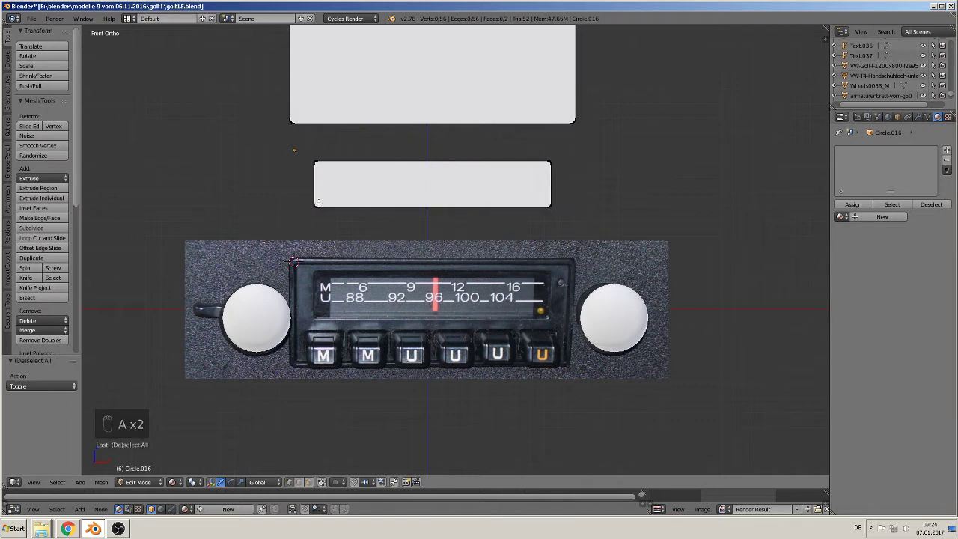
Separate the small display face from the front panel mesh into its own object and return to Object Mode.
{"action": "key", "text": "l"}
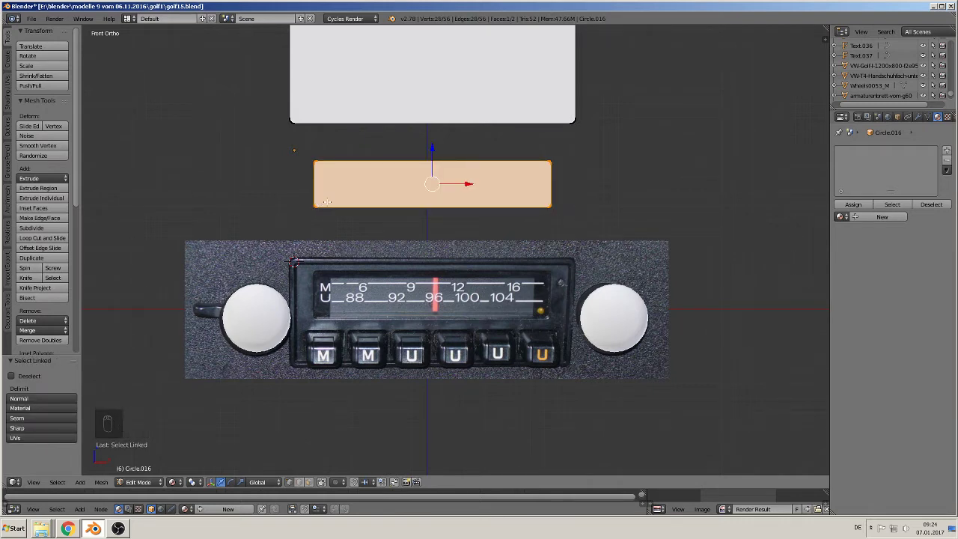
{"action": "key", "text": "p"}
{"action": "left_click", "coordinate": [328, 199]}
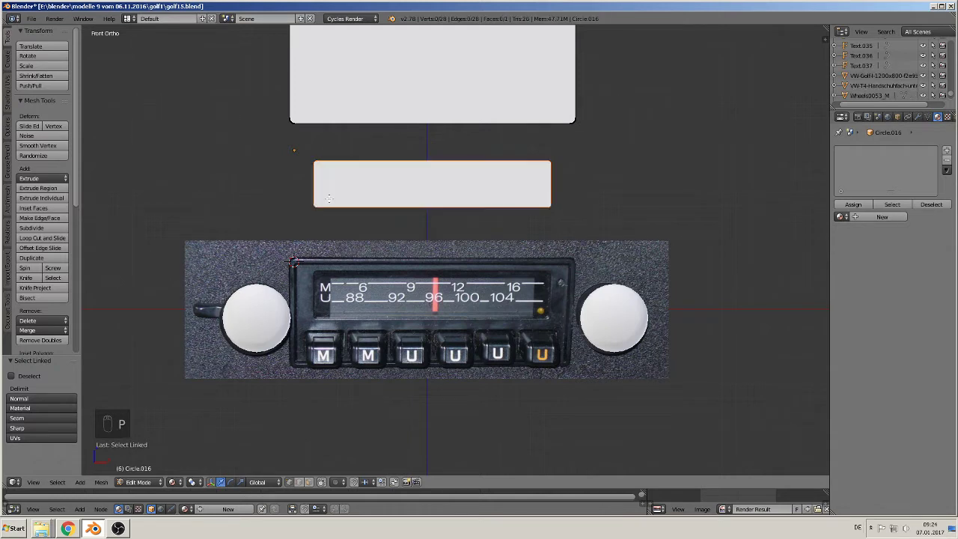
{"action": "key", "text": "Tab"}
Move the small face object about -0.192 along X and set its origin to its geometry.
{"action": "right_click", "coordinate": [363, 193]}
{"action": "mouse_move", "coordinate": [323, 149]}
{"action": "left_mouse_down"}
{"action": "mouse_move", "coordinate": [401, 153]}
{"action": "mouse_move", "coordinate": [324, 156]}
{"action": "left_mouse_up"}
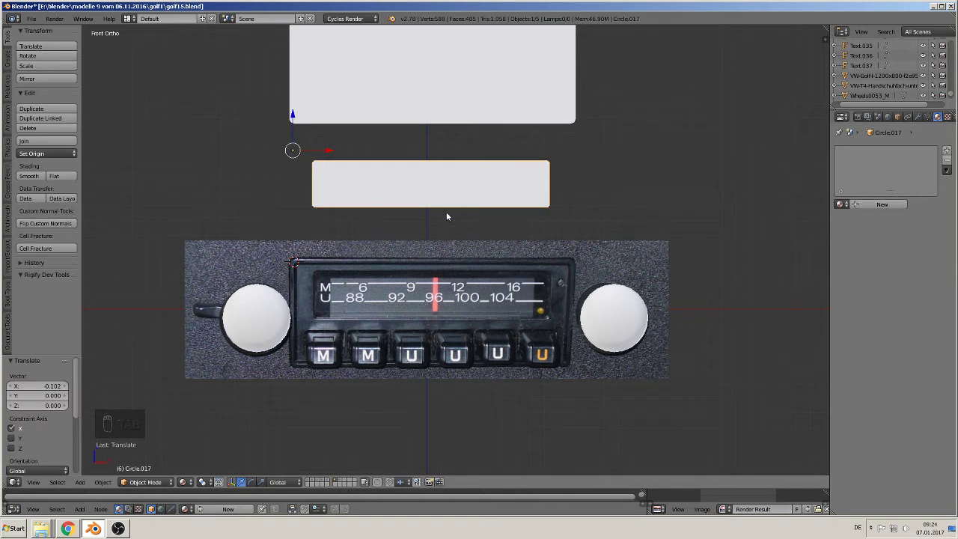
{"action": "left_click", "coordinate": [49, 154]}
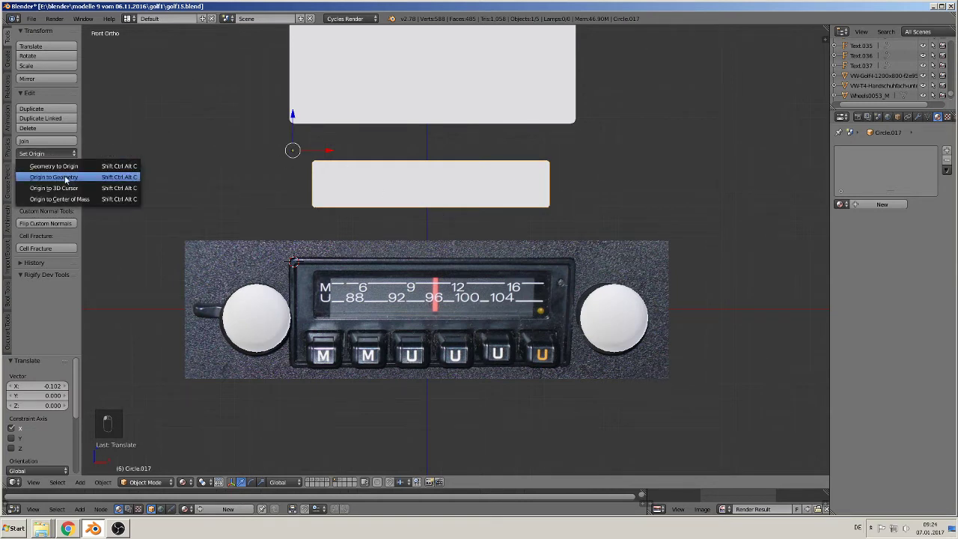
{"action": "left_click", "coordinate": [67, 178]}
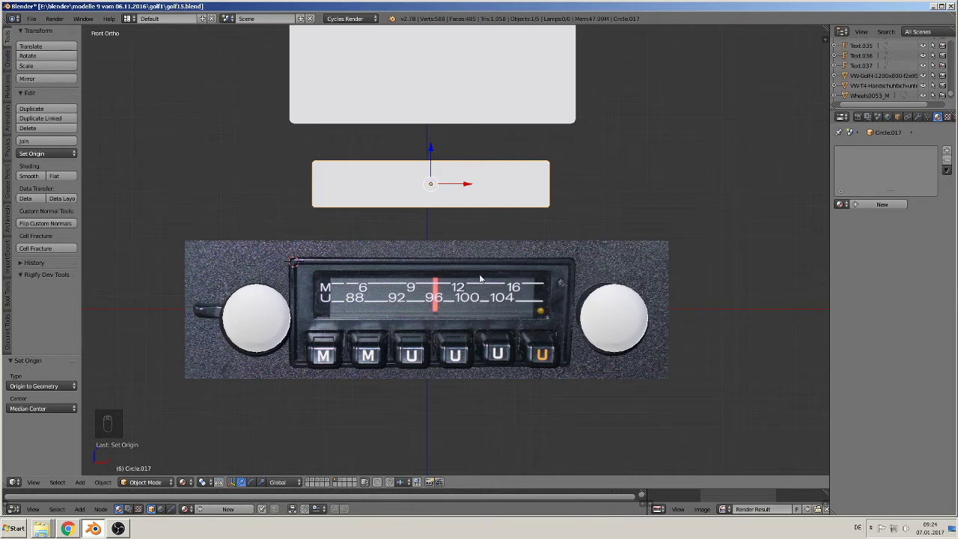
Add a text object at the 3D cursor and rotate it 90° about X to face the front view.
{"action": "scroll", "coordinate": [480, 278], "scroll_direction": "up", "scroll_amount": 1}
{"action": "middle_click_drag", "start_coordinate": [434, 308], "coordinate": [424, 247], "text": "shift"}
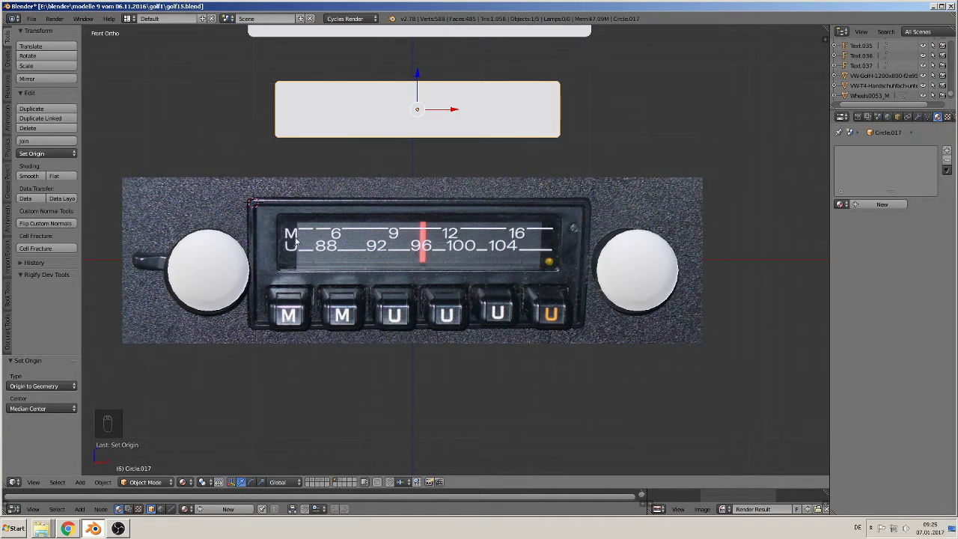
{"action": "left_click", "coordinate": [80, 482]}
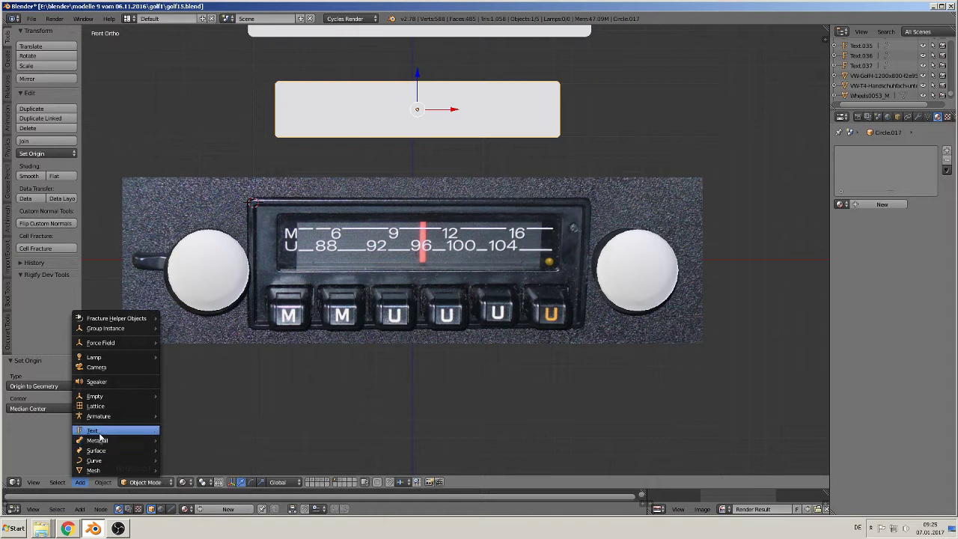
{"action": "left_click", "coordinate": [98, 432]}
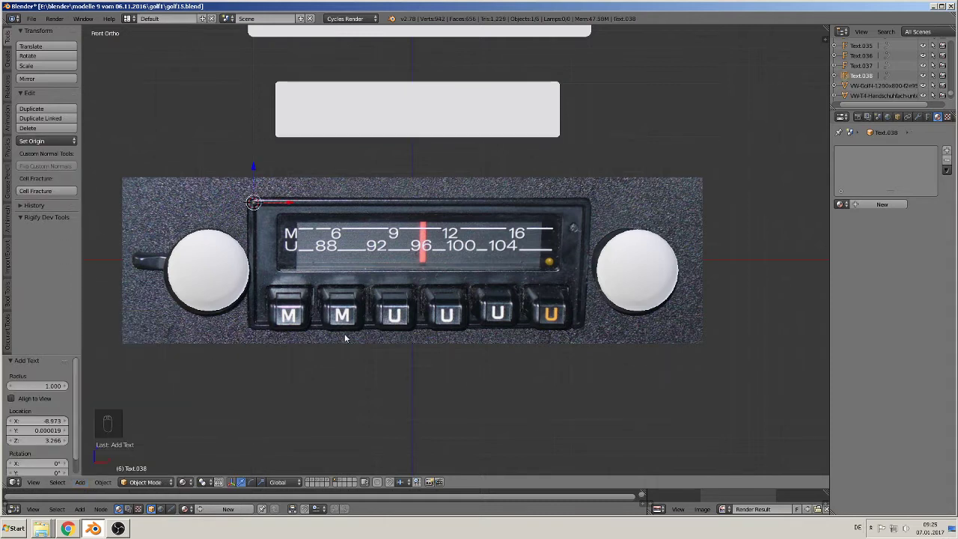
{"action": "key", "text": "r"}
{"action": "key", "text": "x"}
{"action": "key", "text": "9"}
{"action": "key", "text": "0"}
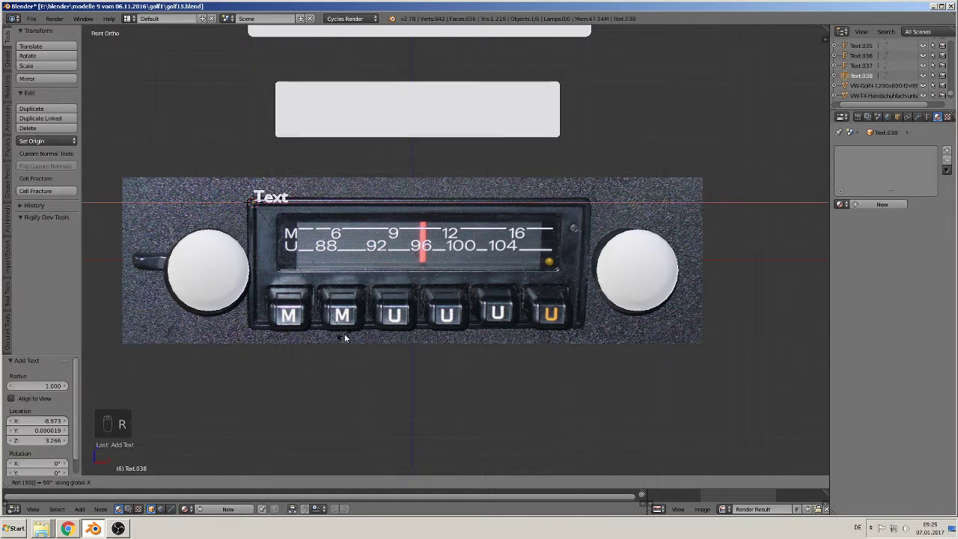
{"action": "key", "text": "Return"}
{"action": "left_click", "coordinate": [80, 483]}
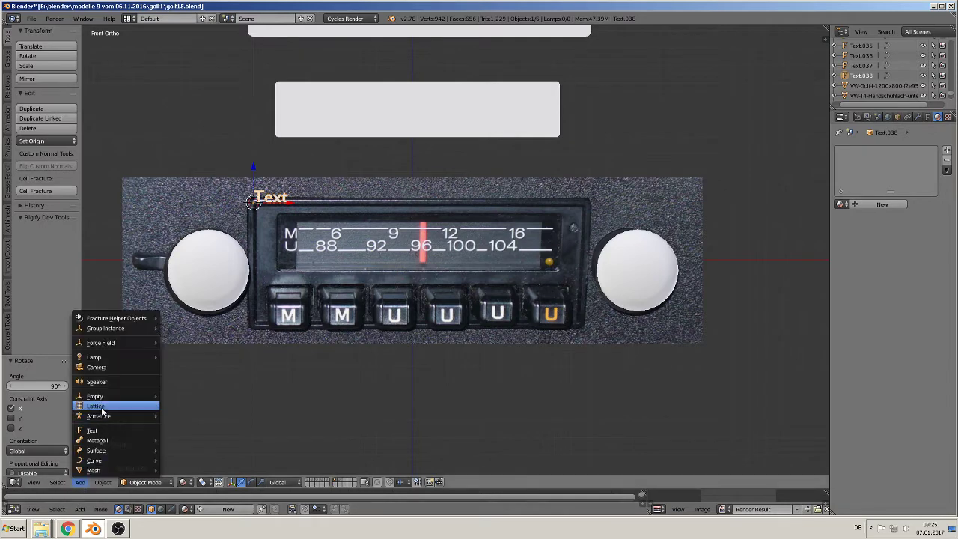
{"action": "mouse_move", "coordinate": [96, 485]}
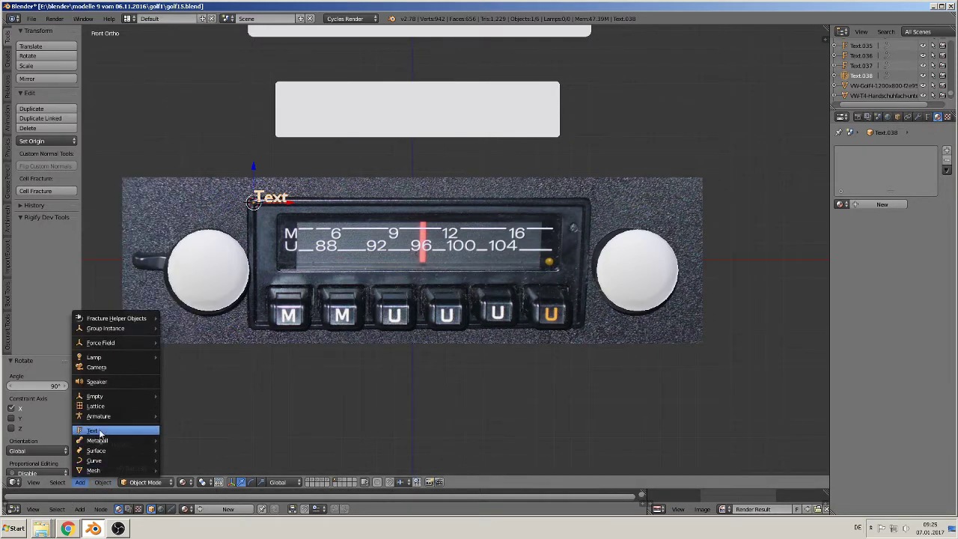
Scale the text object up to about twice its size and replace its content with "M".
{"action": "scroll", "coordinate": [379, 287], "scroll_direction": "up", "scroll_amount": 2}
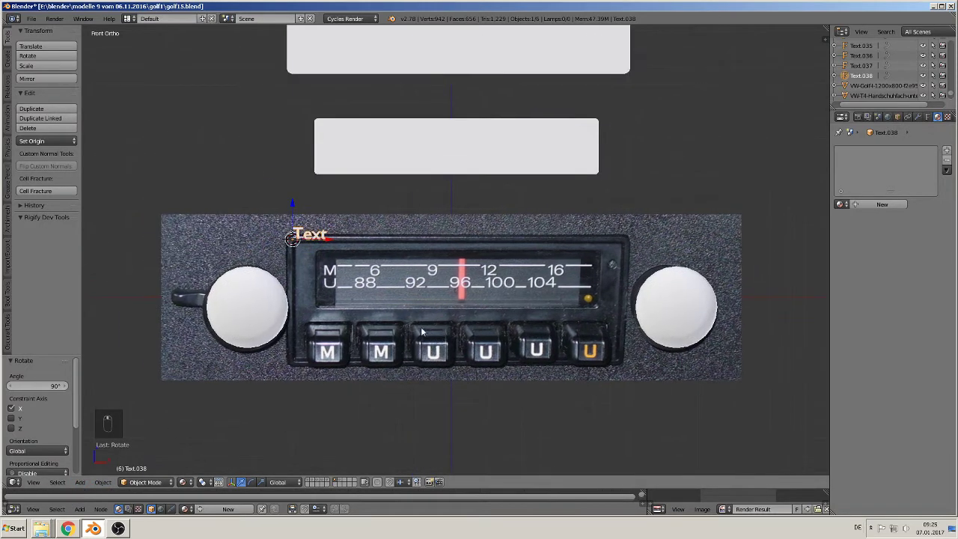
{"action": "key", "text": "s"}
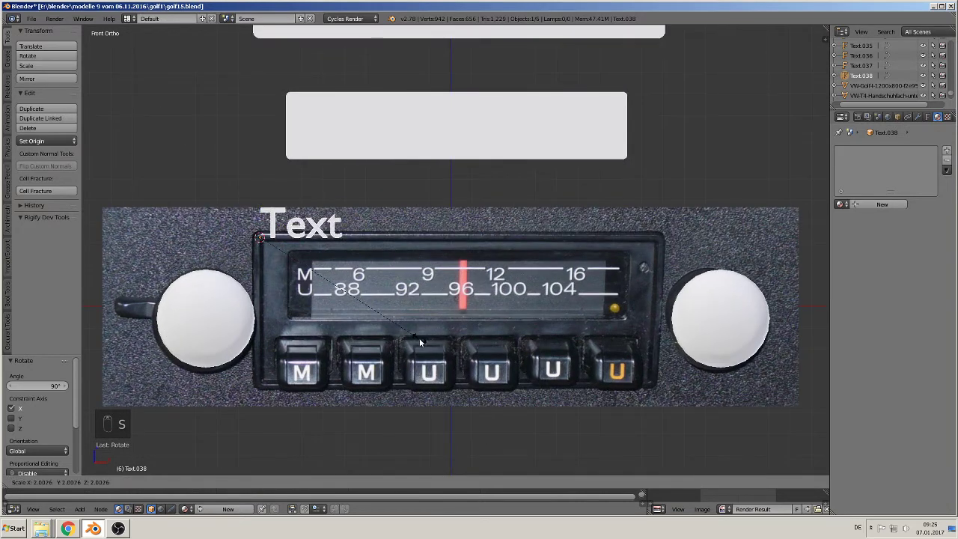
{"action": "left_click", "coordinate": [411, 330]}
{"action": "key", "text": "Tab"}
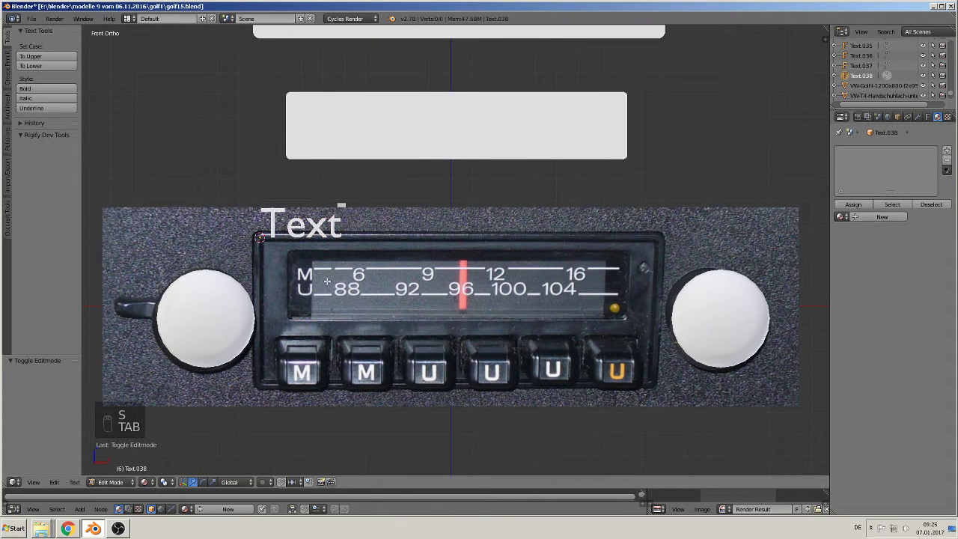
{"action": "key", "text": "BackSpace"}
{"action": "key", "text": "BackSpace"}
{"action": "key", "text": "BackSpace"}
{"action": "key", "text": "BackSpace"}
{"action": "key", "text": "BackSpace"}
{"action": "key", "text": "BackSpace"}
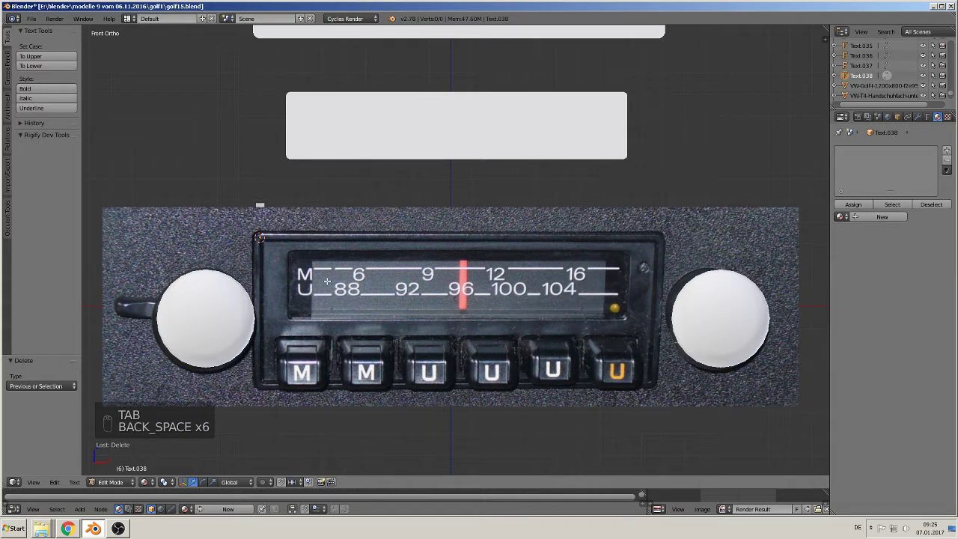
{"action": "type", "text": "M"}
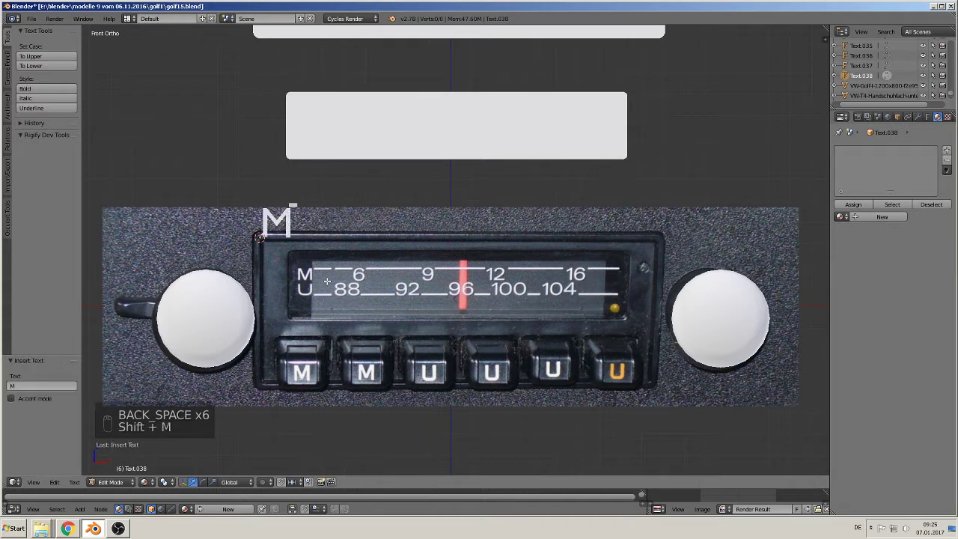
Scale the M down by about 0.535 and then 0.842, and place it over the photo's M on the radio dial.
{"action": "key", "text": "Tab"}
{"action": "key", "text": "s"}
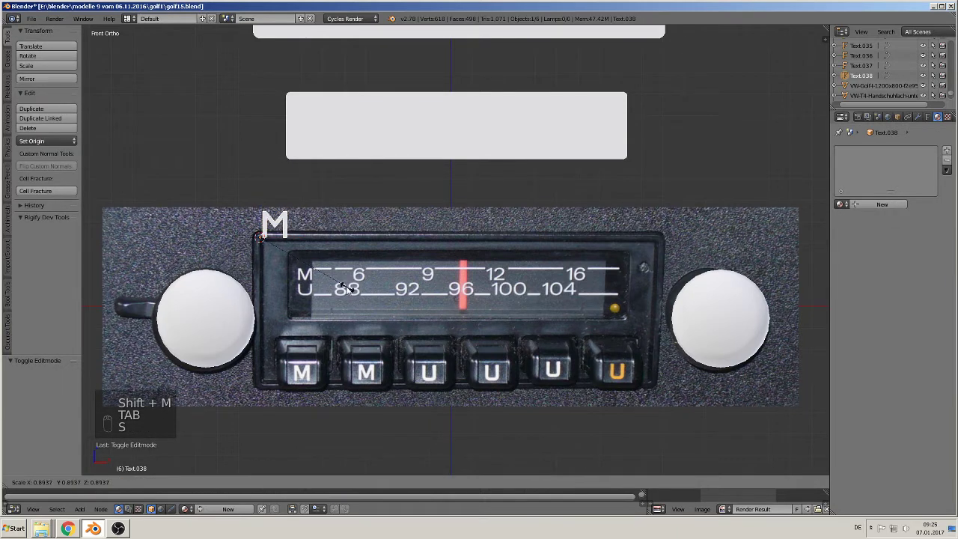
{"action": "left_click", "coordinate": [314, 269]}
{"action": "key", "text": "g"}
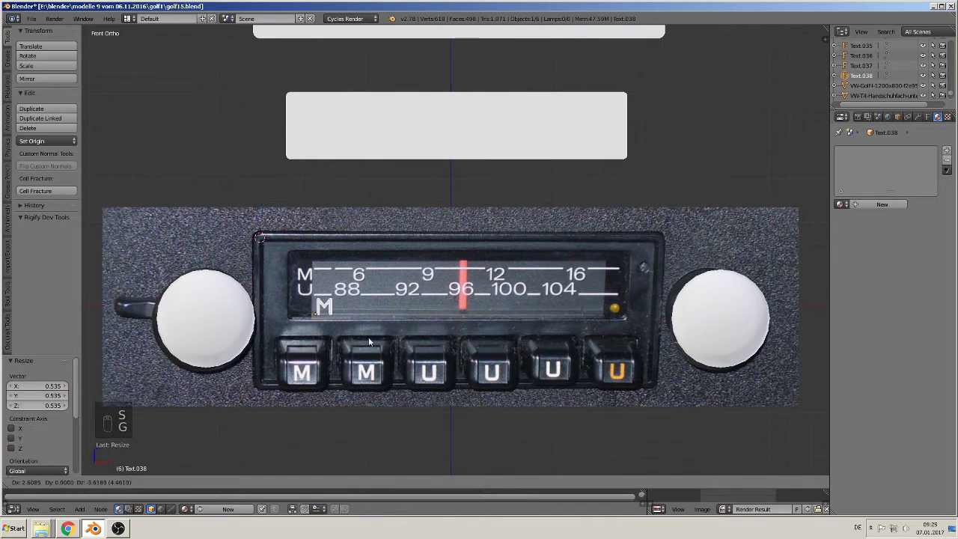
{"action": "left_click", "coordinate": [350, 310]}
{"action": "key", "text": "s"}
{"action": "left_click", "coordinate": [359, 321]}
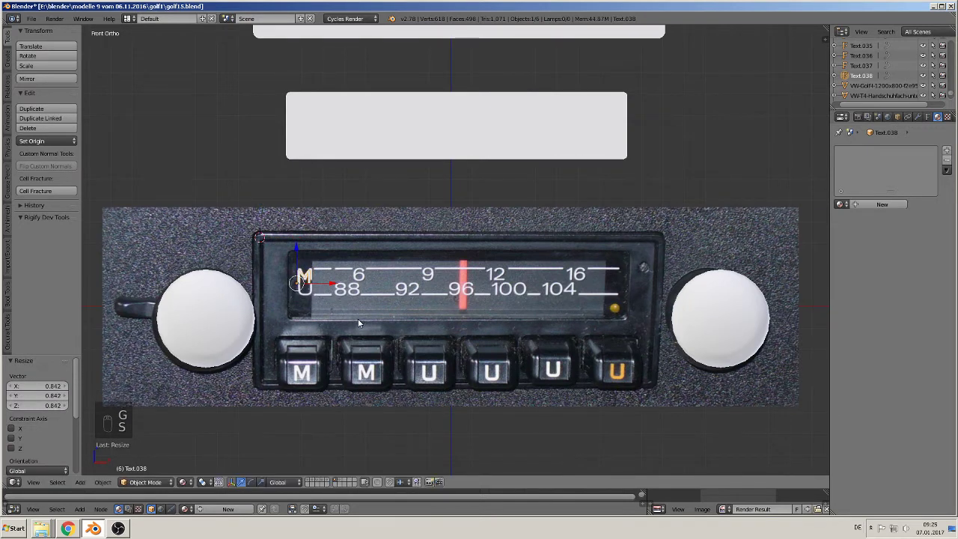
{"action": "key", "text": "g"}
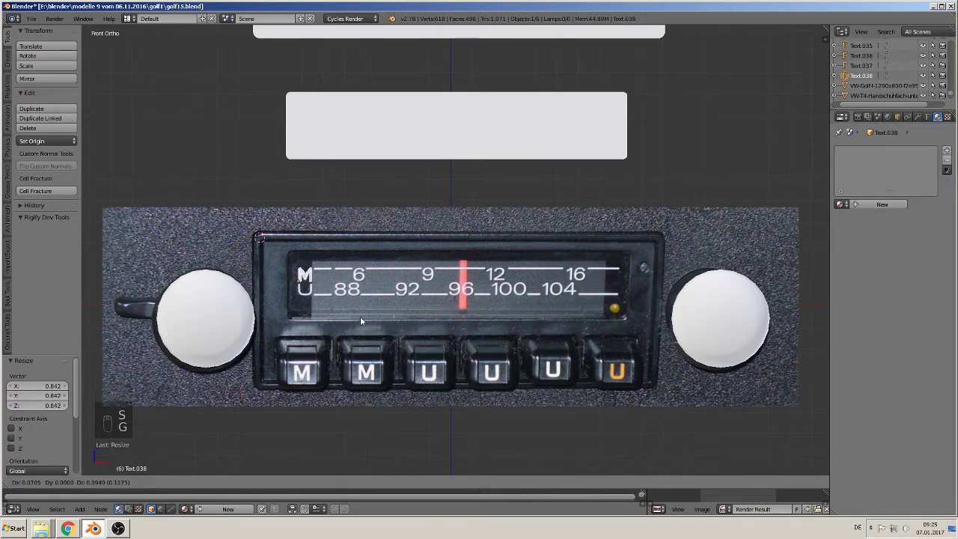
{"action": "left_click", "coordinate": [360, 320]}
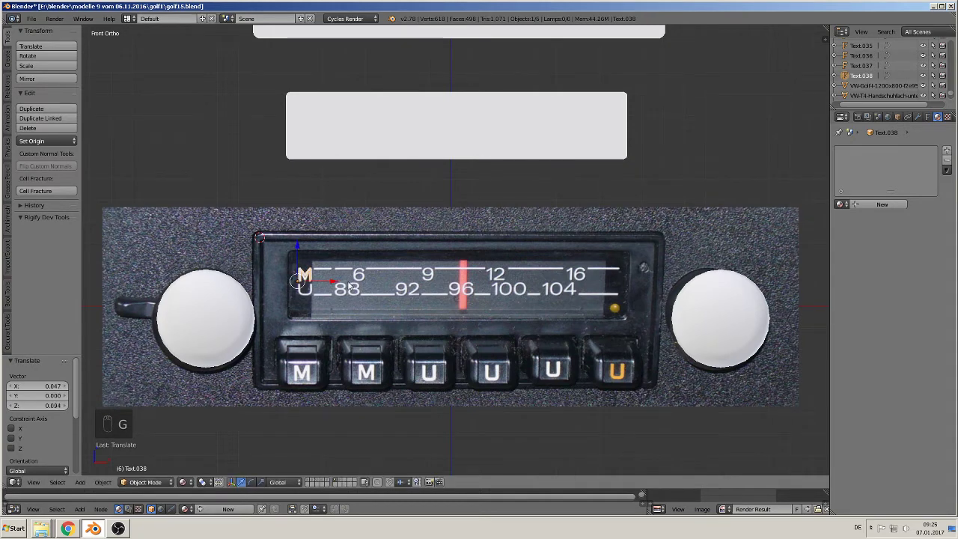
Duplicate the M about 0.8 down along Z near the dial's U and change the copy's text to "U".
{"action": "key", "text": "shift+d"}
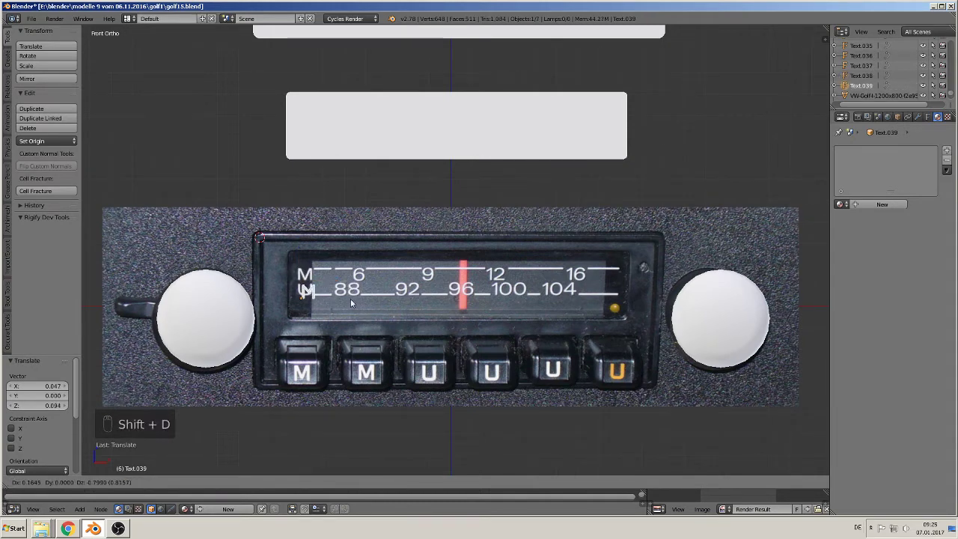
{"action": "left_click", "coordinate": [350, 299]}
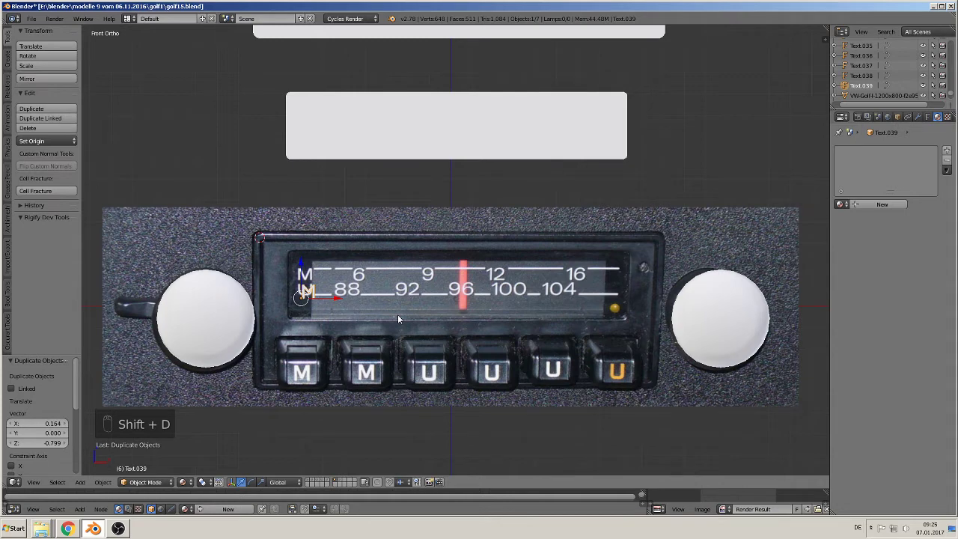
{"action": "key", "text": "Tab"}
{"action": "key", "text": "BackSpace"}
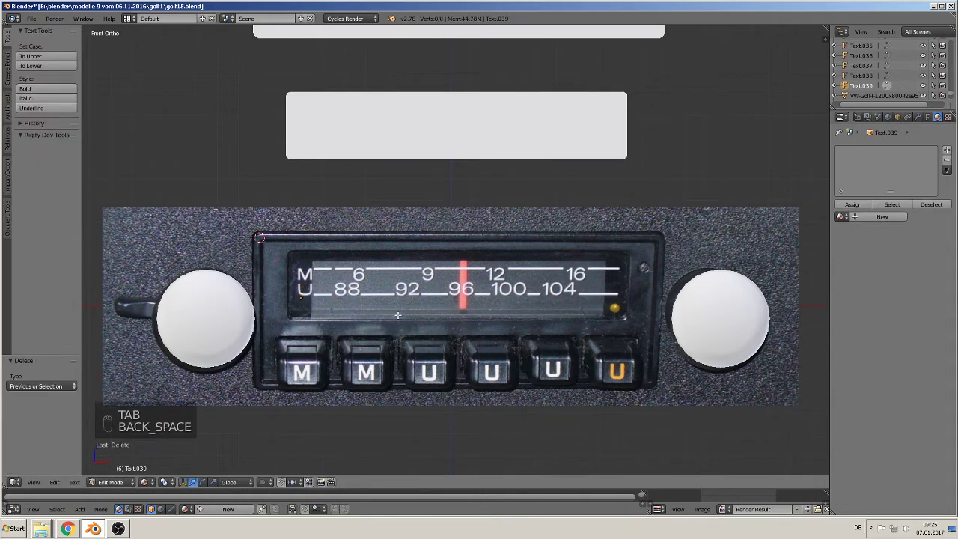
{"action": "type", "text": "U"}
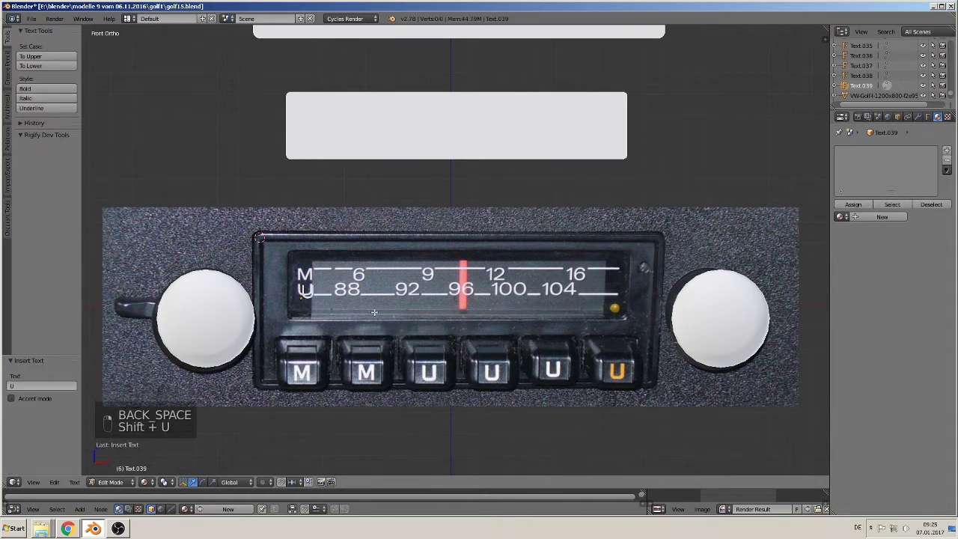
Move the U text about -0.235 along X onto the photo's U on the dial.
{"action": "key", "text": "Tab"}
{"action": "key", "text": "g"}
{"action": "key", "text": "x"}
{"action": "left_click", "coordinate": [327, 297]}
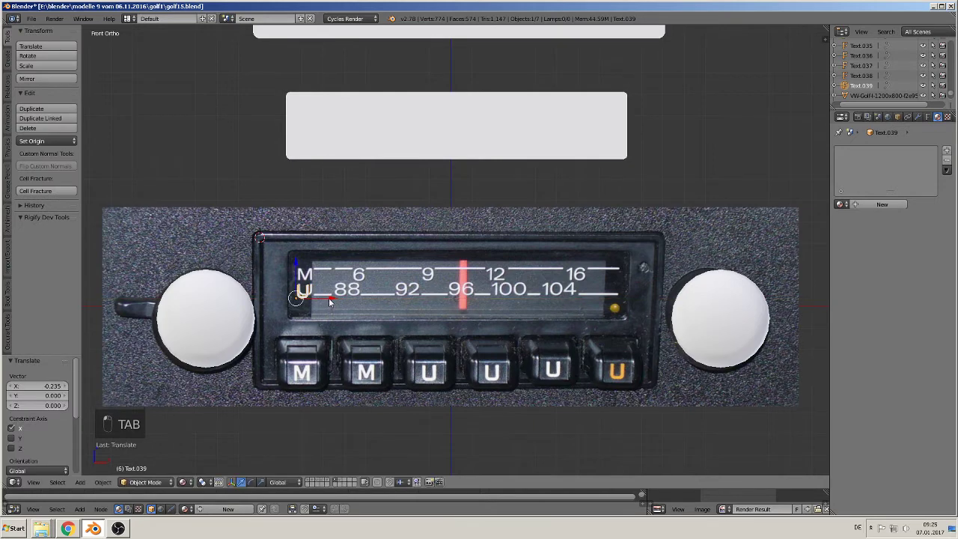
Move the radio reference photo about 1.08 back along Y, behind the text letters.
{"action": "middle_click_drag", "start_coordinate": [327, 297], "coordinate": [385, 251]}
{"action": "right_click", "coordinate": [386, 251]}
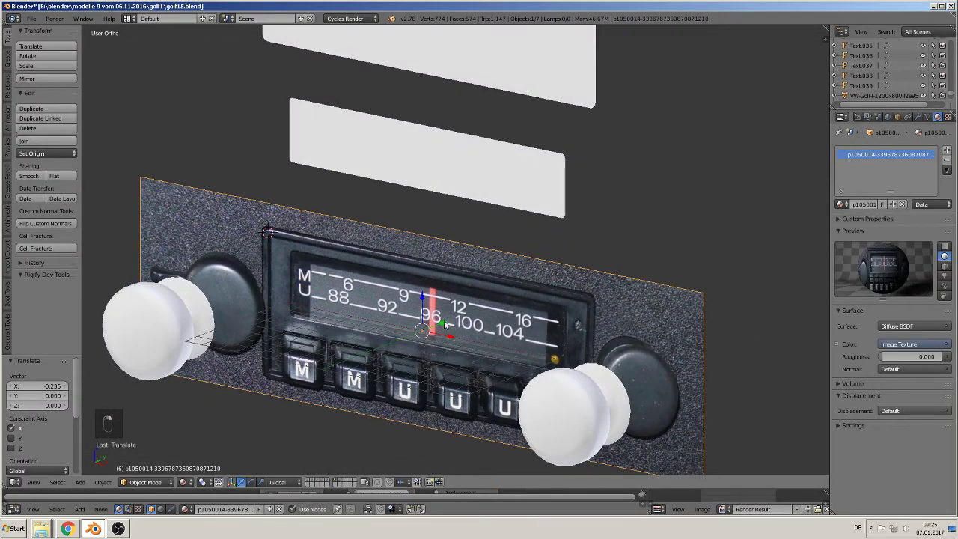
{"action": "left_click_drag", "start_coordinate": [447, 324], "coordinate": [307, 317]}
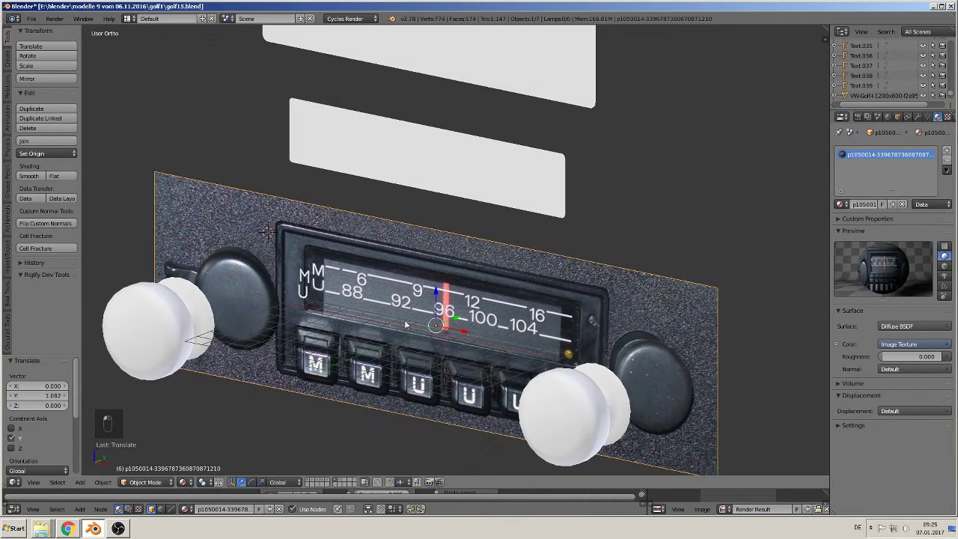
In front view, shift the dial's U text about 0.07 along X to line it up under the M.
{"action": "key", "text": "KP_1"}
{"action": "right_click", "coordinate": [299, 317]}
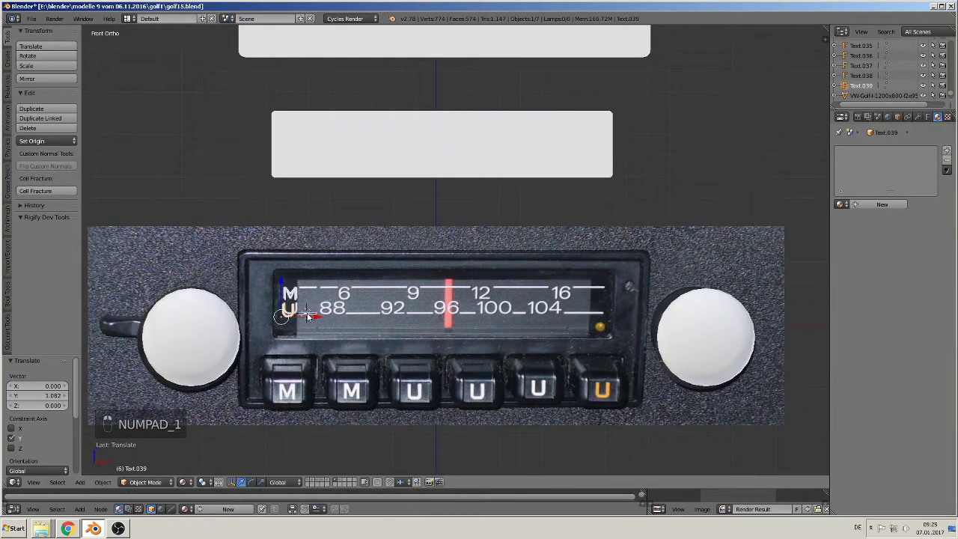
{"action": "left_click_drag", "start_coordinate": [309, 318], "coordinate": [313, 317]}
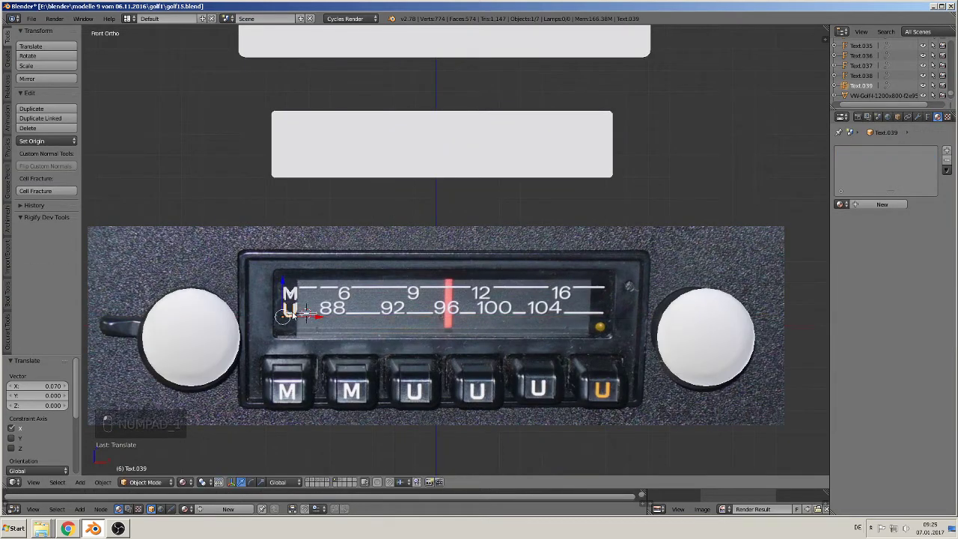
Duplicate the U onto the dial's 6 in the photo and change the copy's text to "6".
{"action": "key", "text": "shift+d"}
{"action": "left_click", "coordinate": [347, 298]}
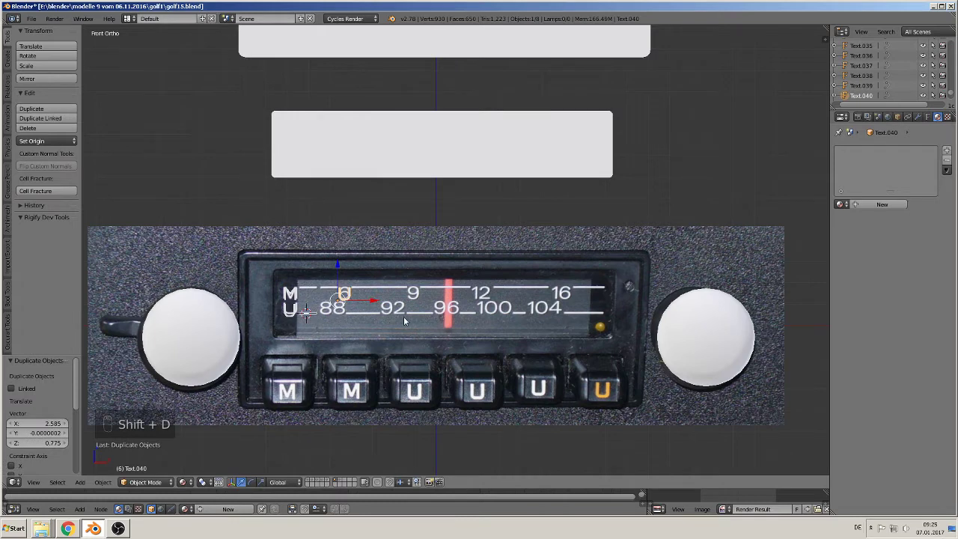
{"action": "key", "text": "Tab"}
{"action": "key", "text": "BackSpace"}
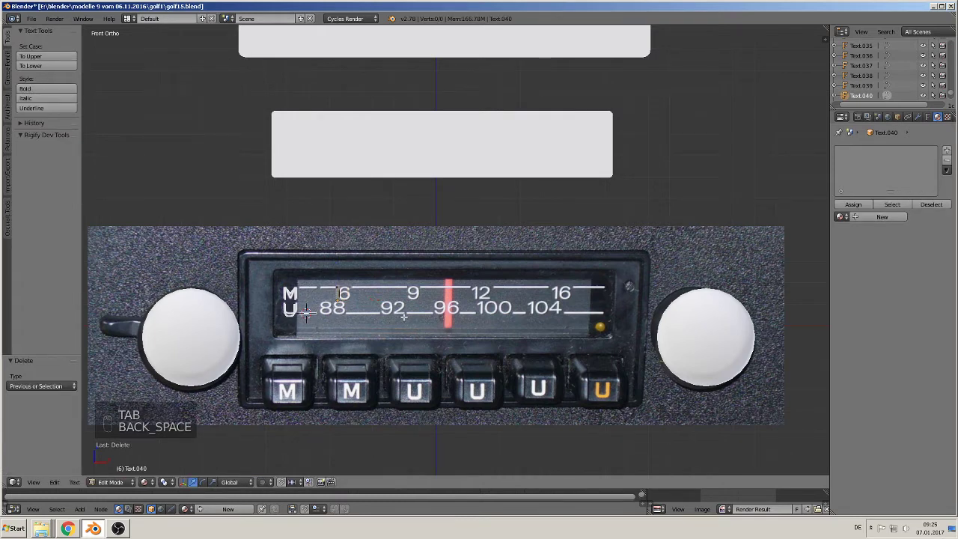
{"action": "type", "text": "6"}
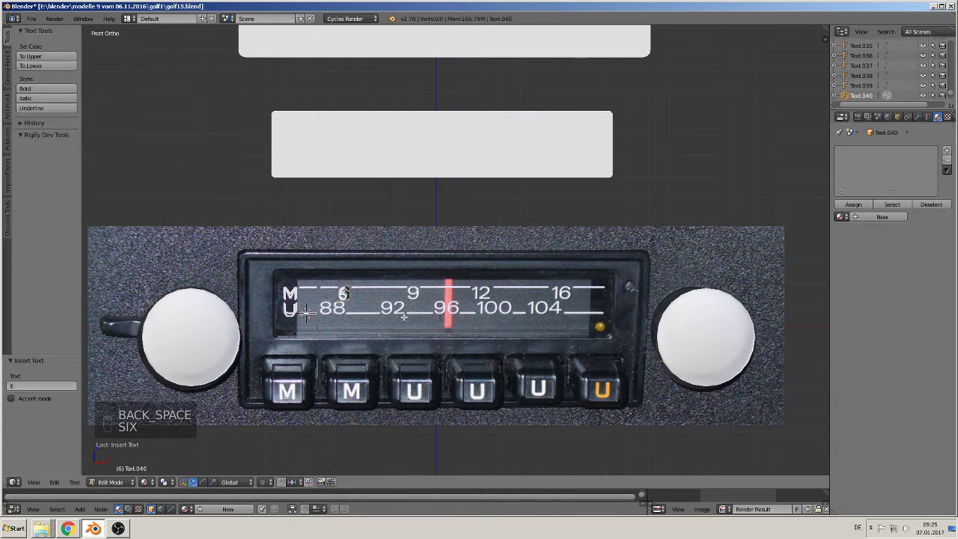
Align the 6 text with the photo's 6, moving it about 0.141 along X, then -0.094 along X and 0.117 along Z.
{"action": "key", "text": "Tab"}
{"action": "left_click_drag", "start_coordinate": [370, 300], "coordinate": [377, 309]}
{"action": "key", "text": "g"}
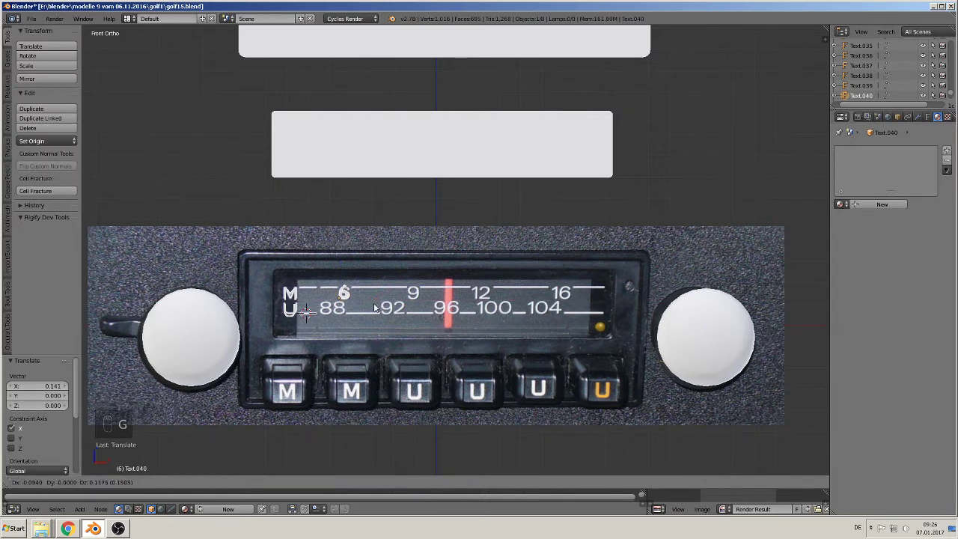
{"action": "left_click", "coordinate": [374, 308]}
Duplicate the 6 text onto the dial's 9 in the photo and change the copy's text to "9".
{"action": "key", "text": "shift+d"}
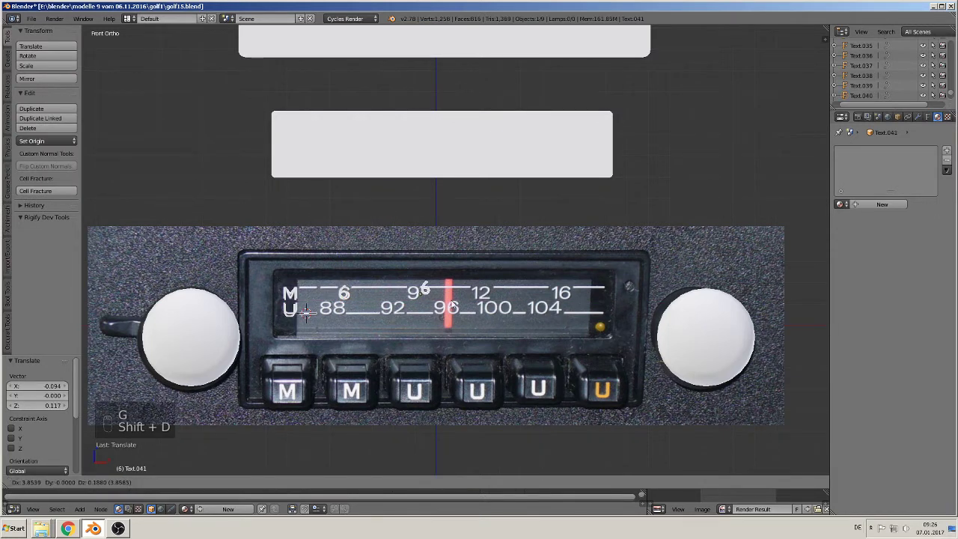
{"action": "left_click", "coordinate": [444, 308]}
{"action": "key", "text": "Tab"}
{"action": "key", "text": "BackSpace"}
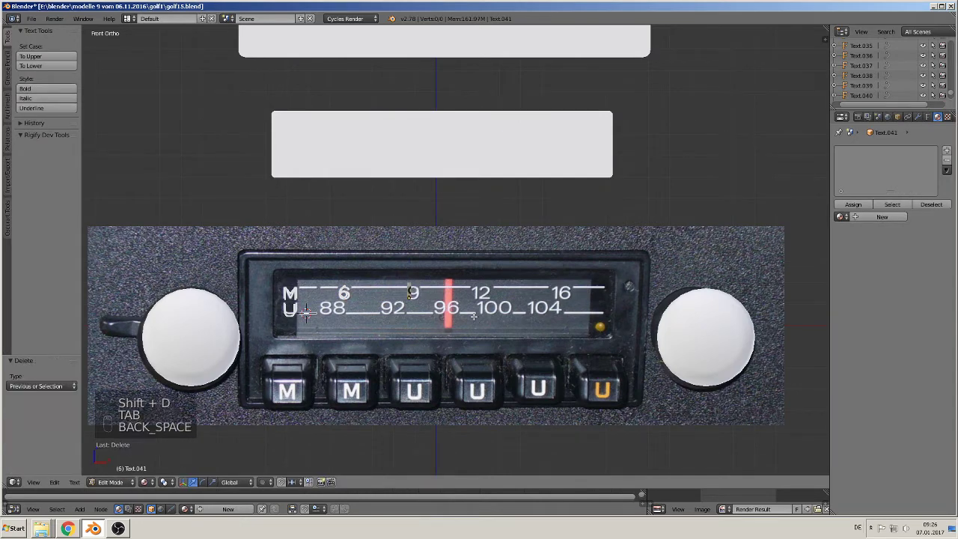
{"action": "type", "text": "9"}
{"action": "key", "text": "Tab"}
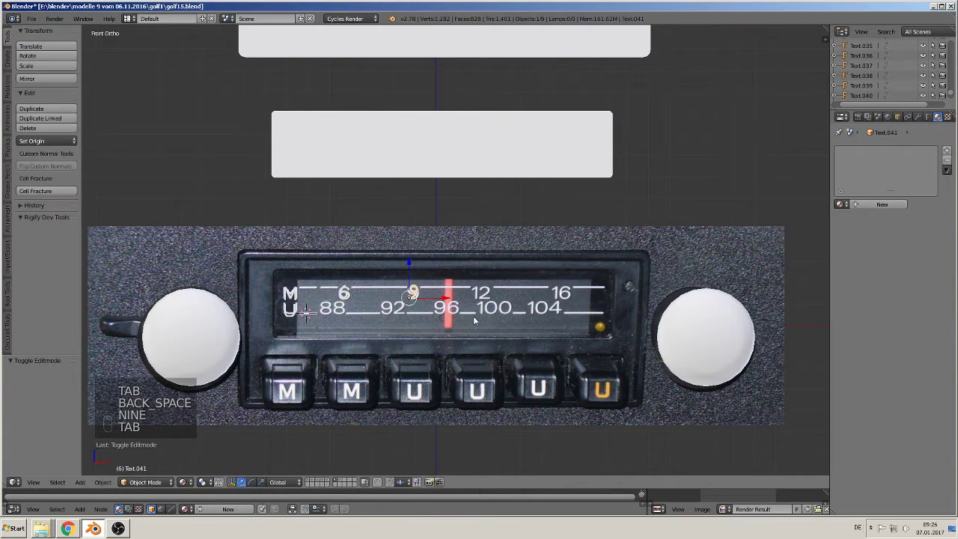
Duplicate the 9 text onto the dial's 12 in the photo and change the copy's text to "12".
{"action": "key", "text": "shift+d"}
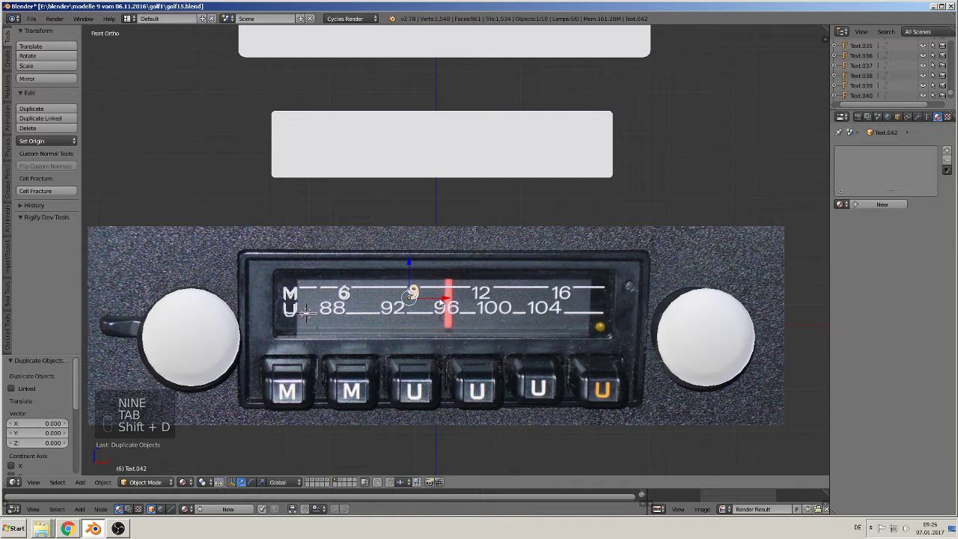
{"action": "left_click", "coordinate": [513, 298]}
{"action": "key", "text": "Tab"}
{"action": "key", "text": "BackSpace"}
{"action": "key", "text": "BackSpace"}
{"action": "key", "text": "BackSpace"}
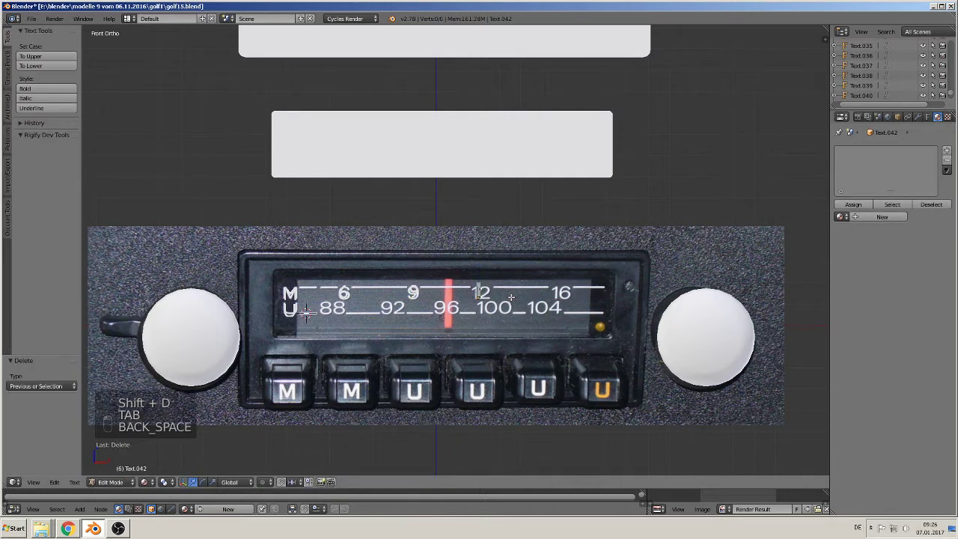
{"action": "key", "text": "BackSpace"}
{"action": "type", "text": "12"}
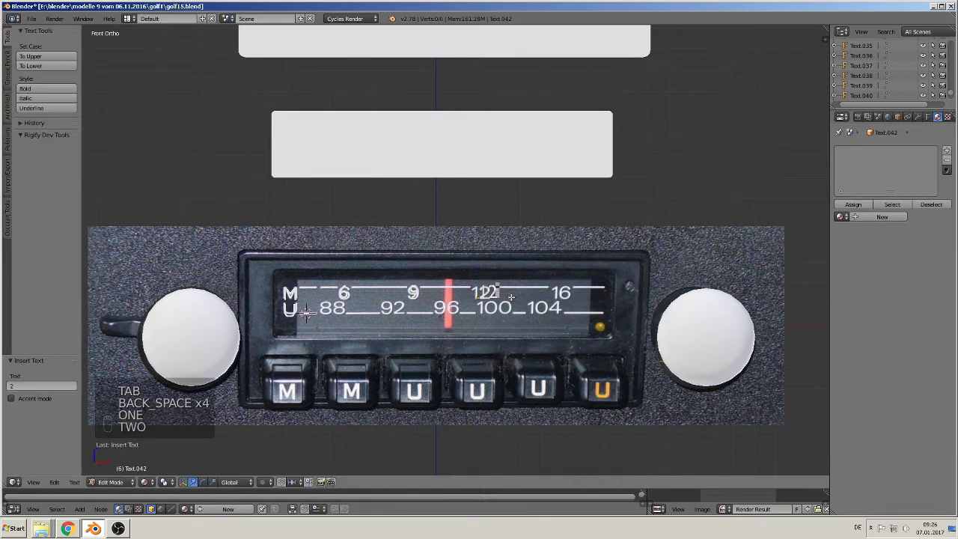
{"action": "key", "text": "Tab"}
Shift the 12 text about -0.306 along X to line it up with the photo's 12.
{"action": "key", "text": "g"}
{"action": "key", "text": "x"}
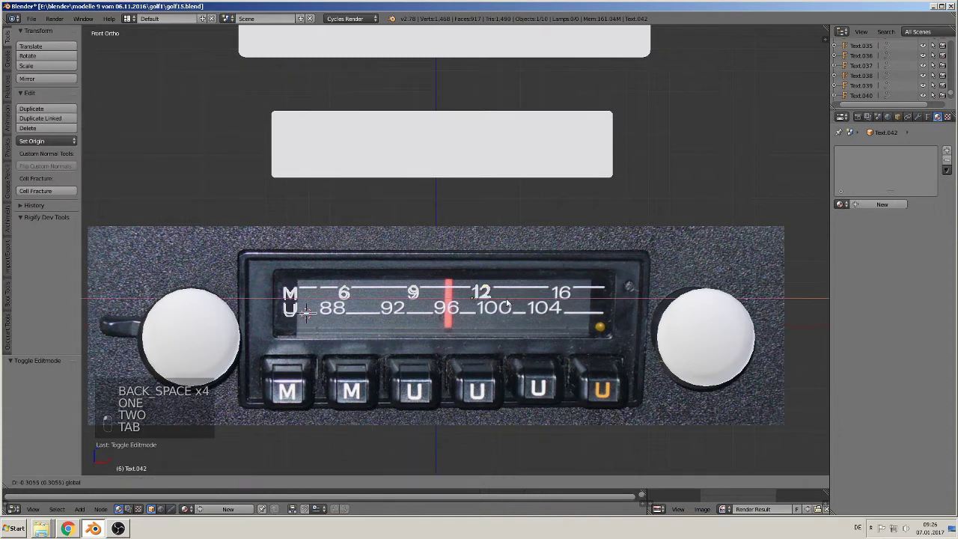
{"action": "left_click", "coordinate": [506, 303]}
Duplicate the 12 text onto the dial's 16 in the photo.
{"action": "key", "text": "shift+d"}
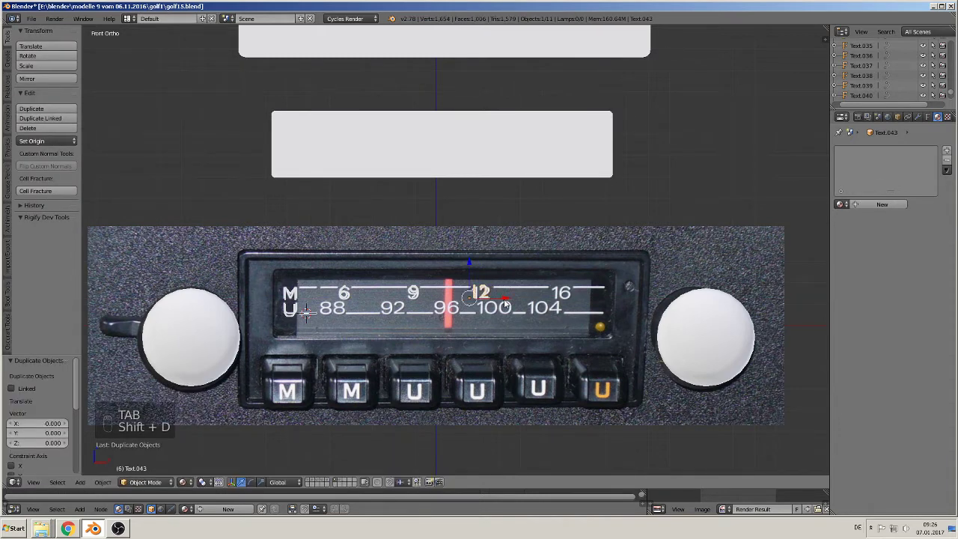
{"action": "left_click", "coordinate": [586, 299]}
{"action": "key", "text": "1"}
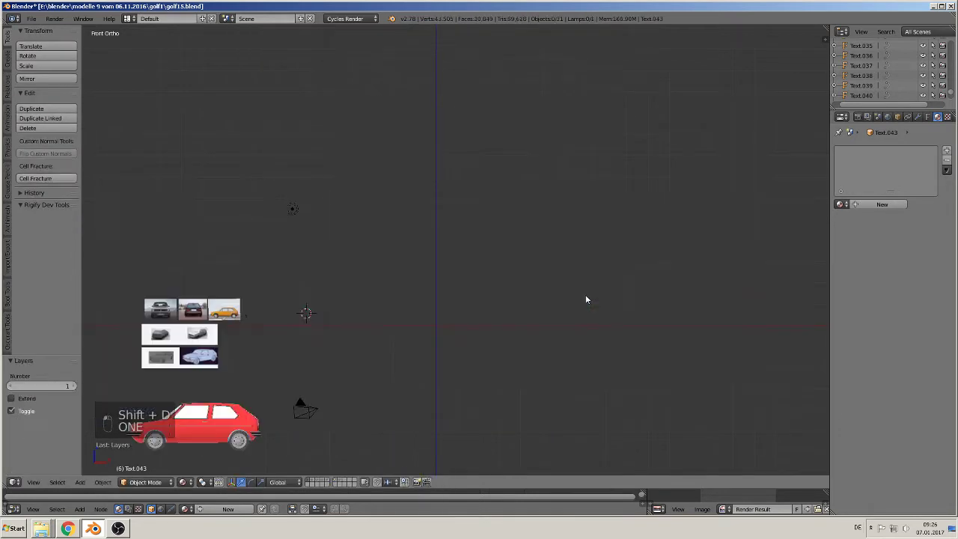
{"action": "left_click", "coordinate": [340, 482]}
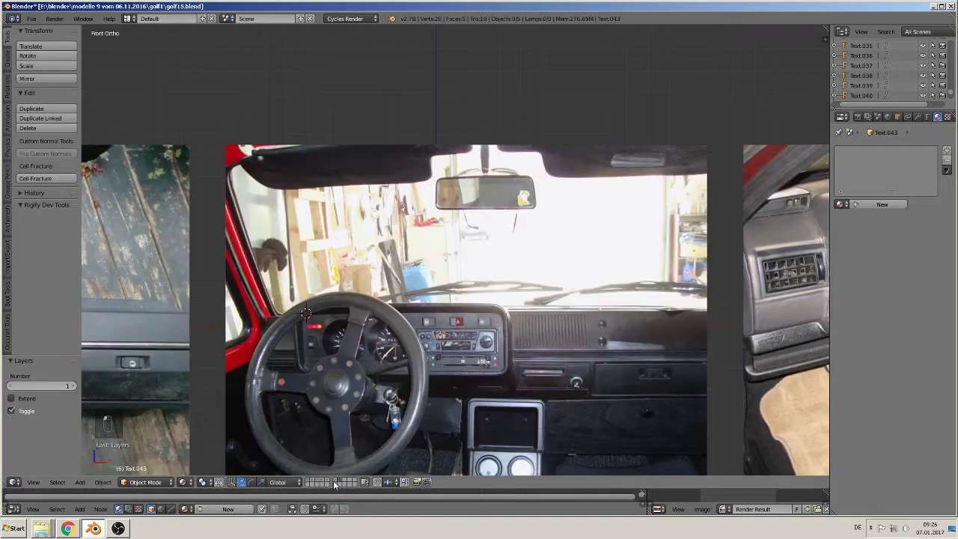
{"action": "left_click", "coordinate": [336, 482]}
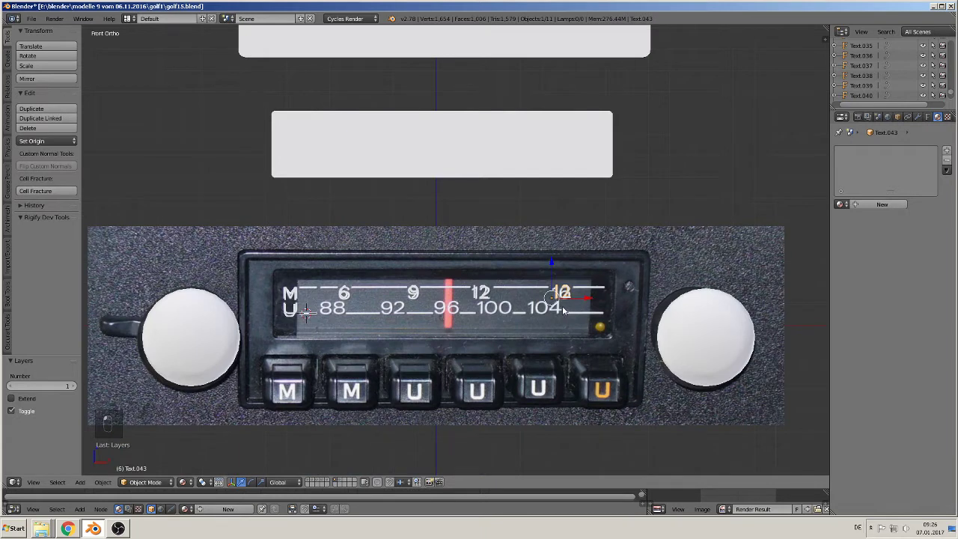
Change the text of the copy on the dial's 16 to "16".
{"action": "key", "text": "Tab"}
{"action": "key", "text": "BackSpace"}
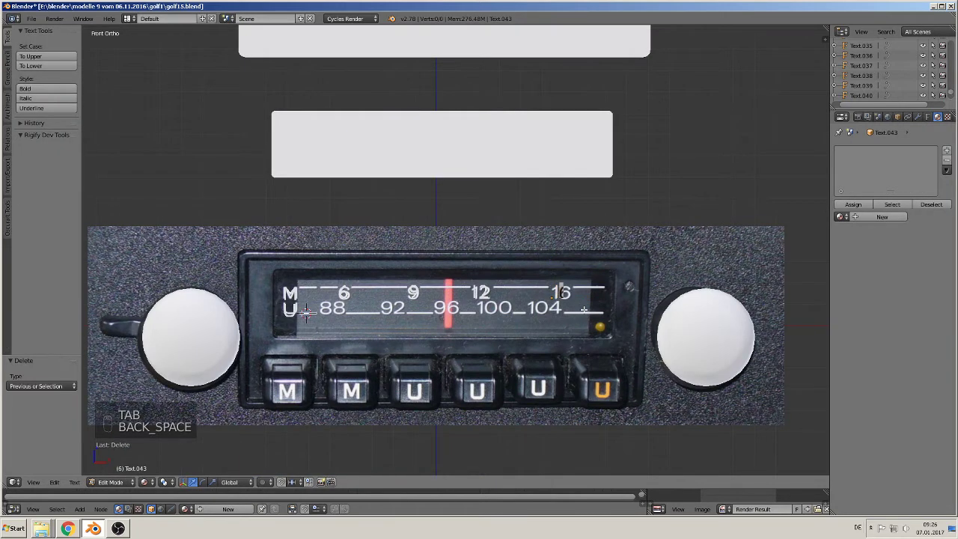
{"action": "type", "text": "6"}
{"action": "key", "text": "Tab"}
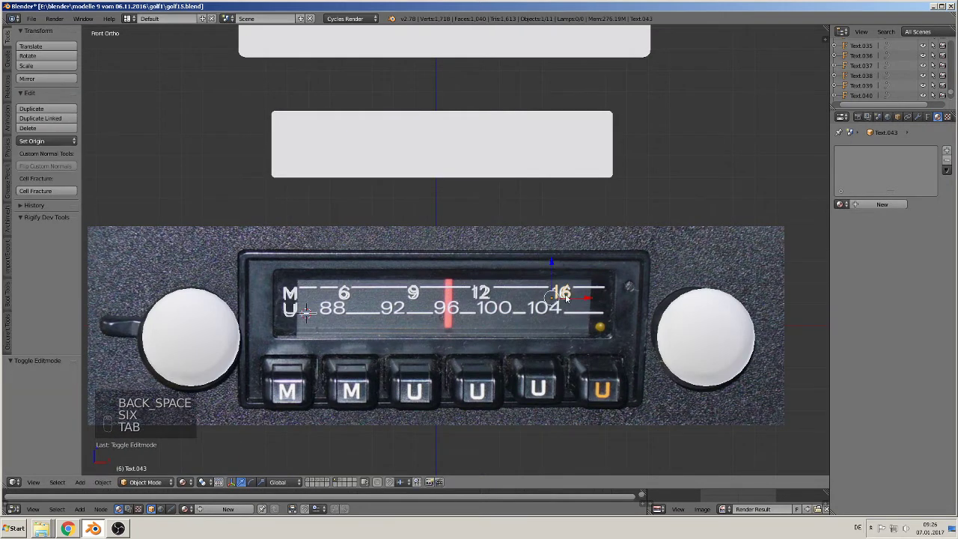
Duplicate the 16 text onto the dial's 88 in the lower row and change the copy's text to "88".
{"action": "key", "text": "shift+d"}
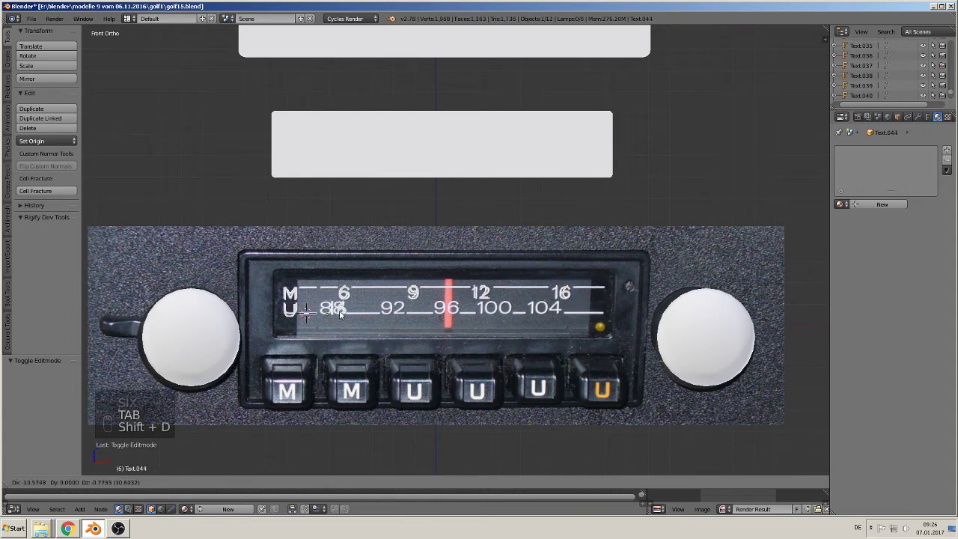
{"action": "left_click", "coordinate": [353, 327]}
{"action": "key", "text": "Tab"}
{"action": "key", "text": "BackSpace"}
{"action": "key", "text": "BackSpace"}
{"action": "key", "text": "BackSpace"}
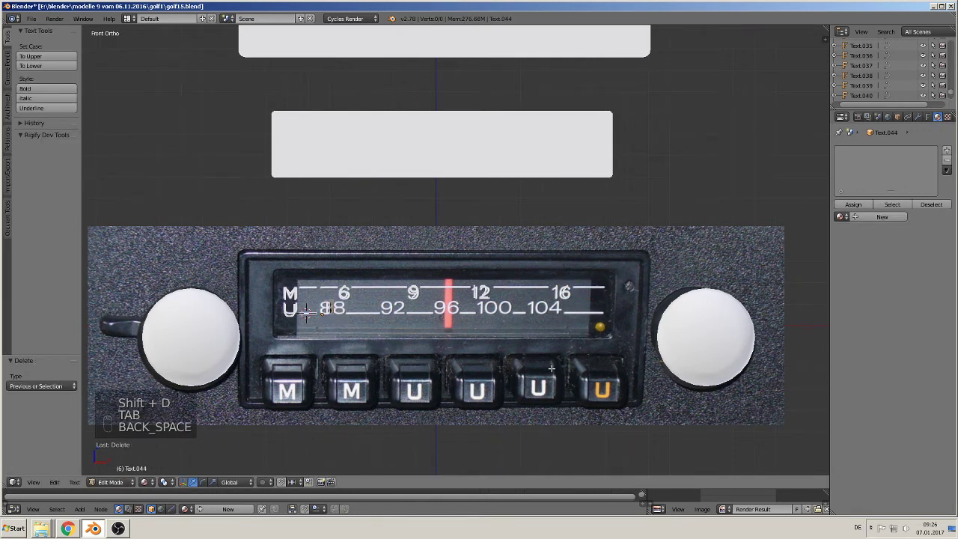
{"action": "type", "text": "88"}
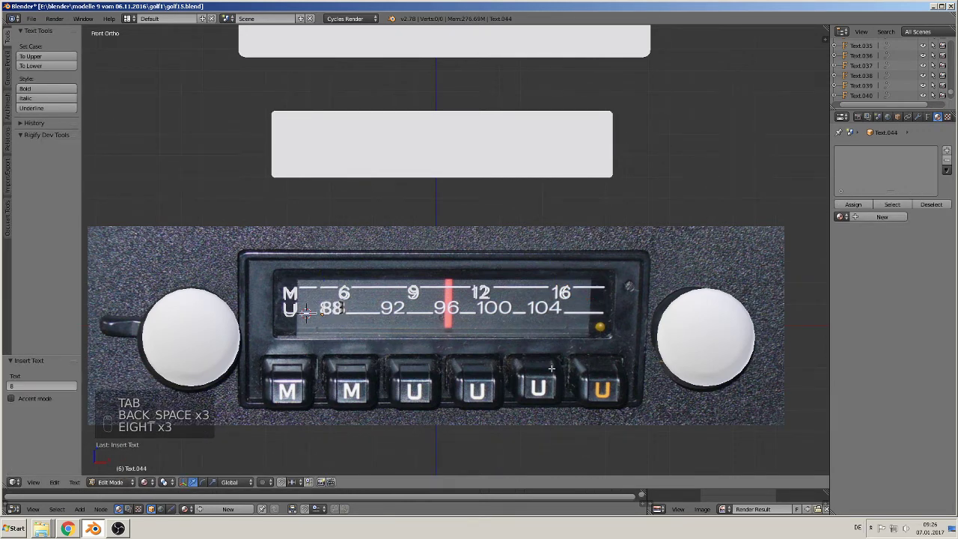
{"action": "key", "text": "Tab"}
Duplicate the 88 text onto the dial's 92 in the photo and change the copy's text to "92".
{"action": "key", "text": "shift+d"}
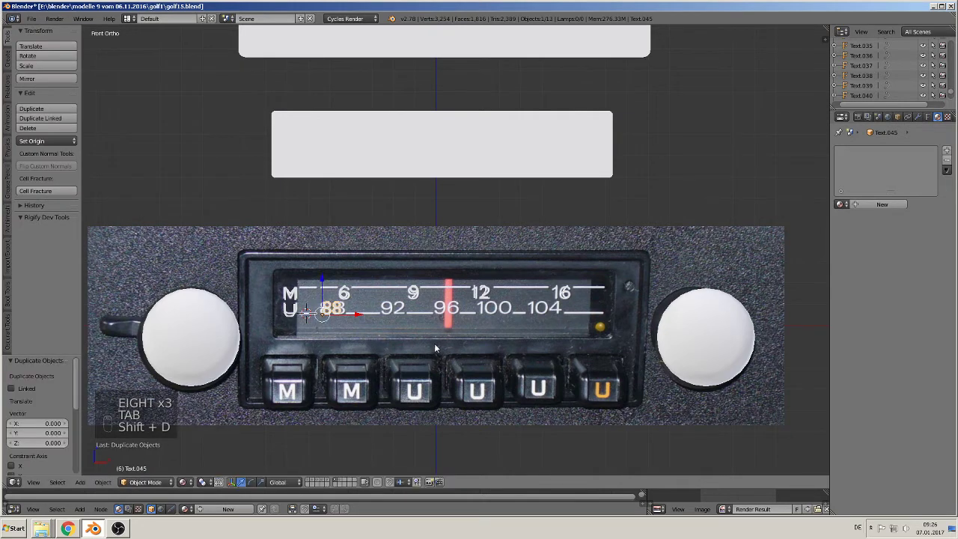
{"action": "left_click", "coordinate": [424, 317]}
{"action": "key", "text": "Tab"}
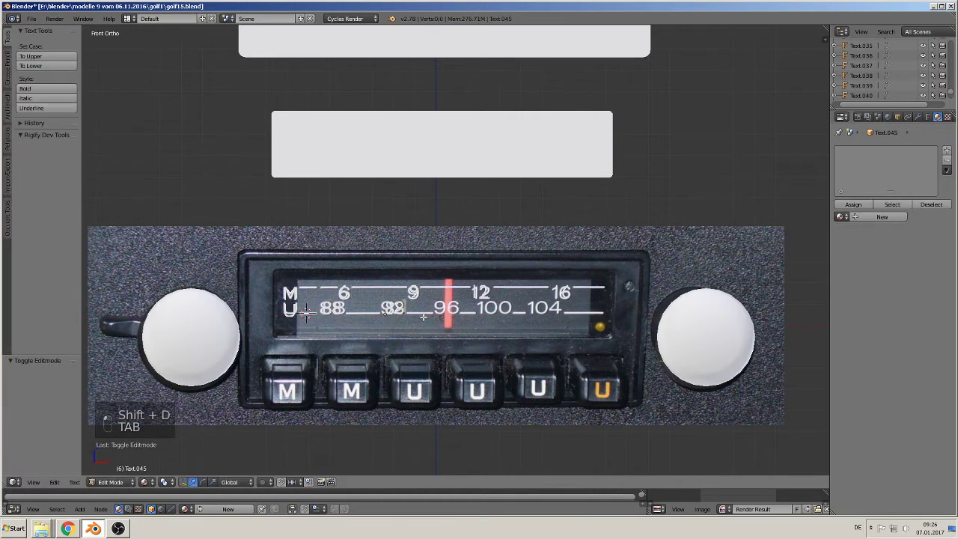
{"action": "key", "text": "BackSpace"}
{"action": "key", "text": "BackSpace"}
{"action": "key", "text": "BackSpace"}
{"action": "type", "text": "92"}
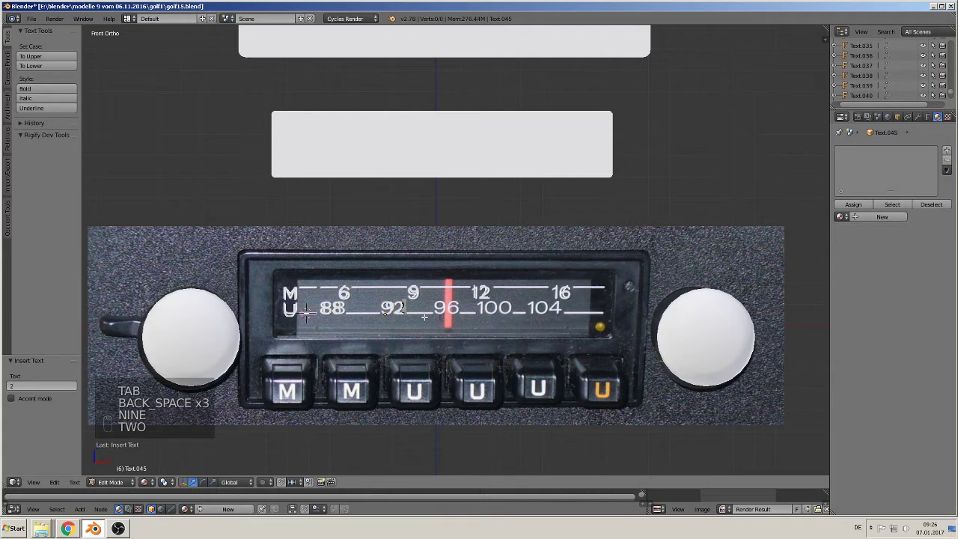
{"action": "key", "text": "Tab"}
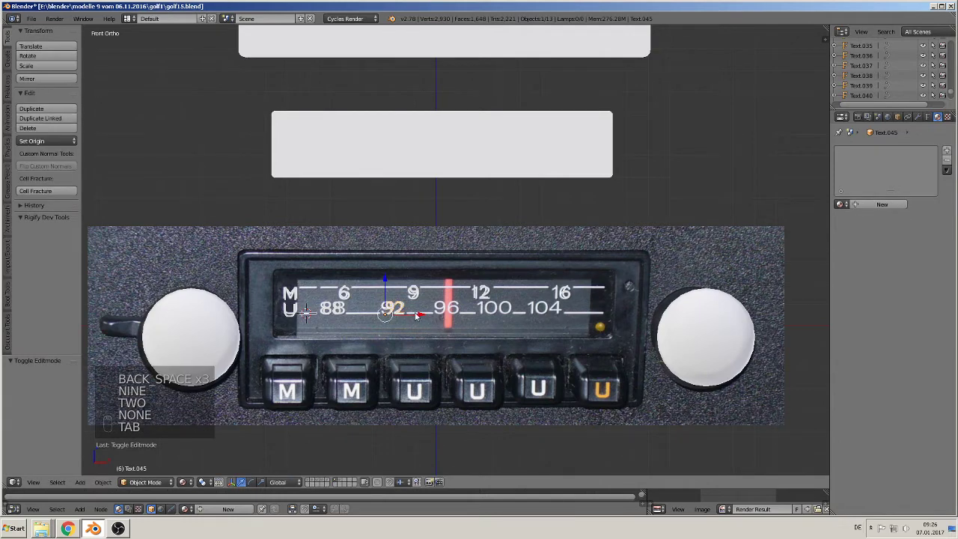
Duplicate the 92 text onto the dial's 96 and try to change the copy's last digit to 6.
{"action": "key", "text": "shift+d"}
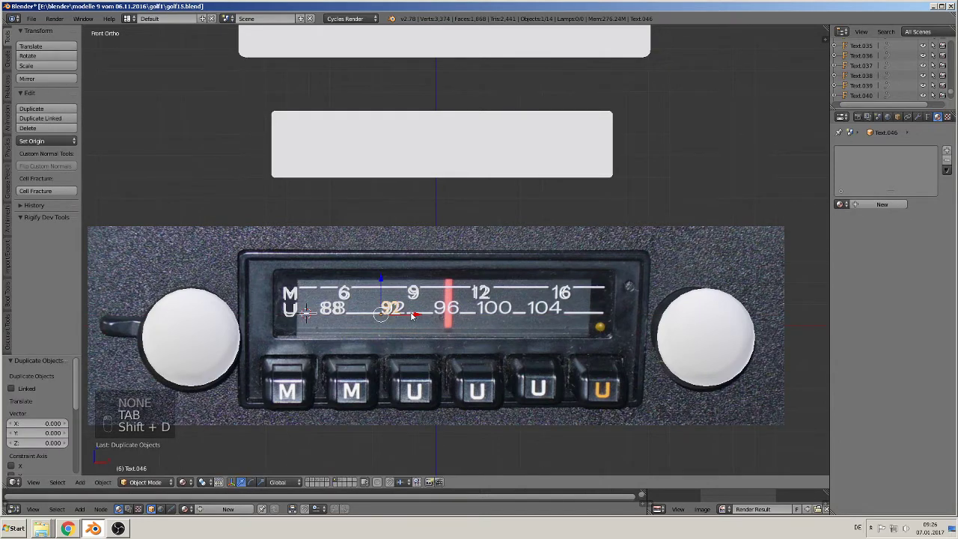
{"action": "left_click", "coordinate": [474, 307]}
{"action": "key", "text": "Tab"}
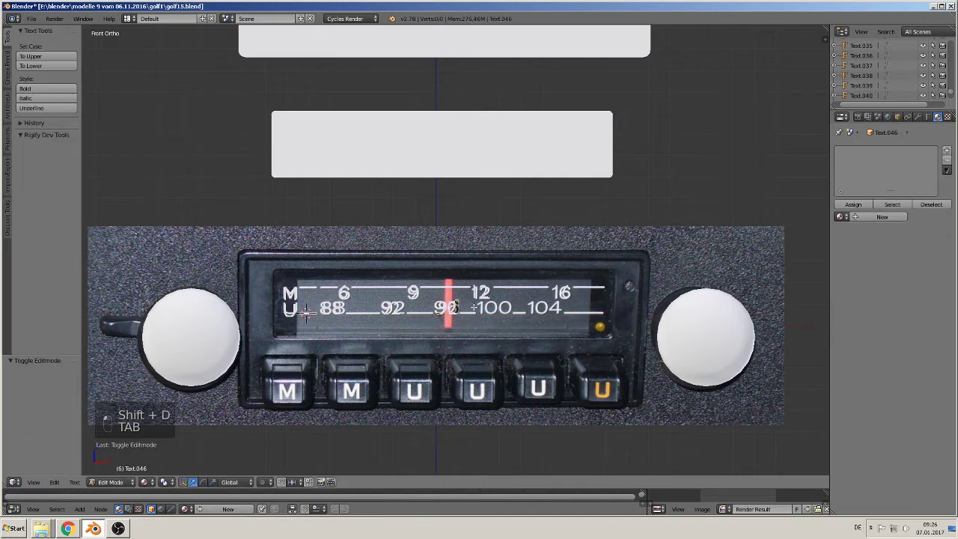
{"action": "key", "text": "BackSpace"}
{"action": "type", "text": "6"}
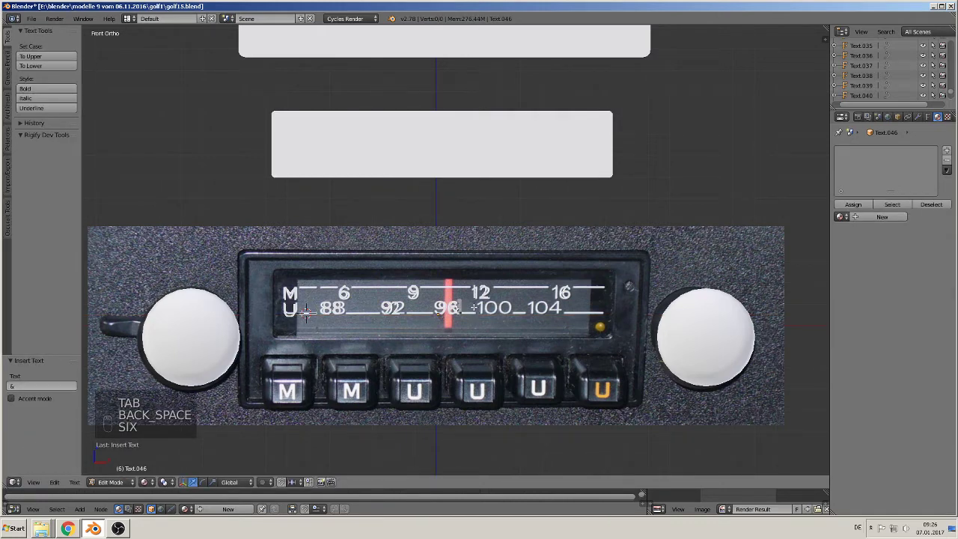
{"action": "key", "text": "Tab"}
Align the new copy along X with the photo's 96 and replace its wrong last character with "6".
{"action": "left_click_drag", "start_coordinate": [471, 313], "coordinate": [519, 314]}
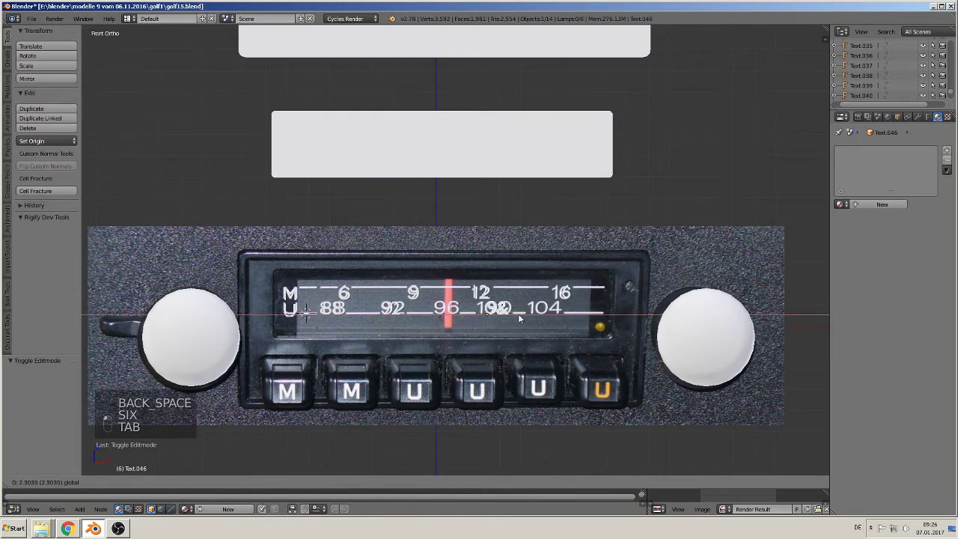
{"action": "left_click", "coordinate": [469, 315]}
{"action": "key", "text": "Tab"}
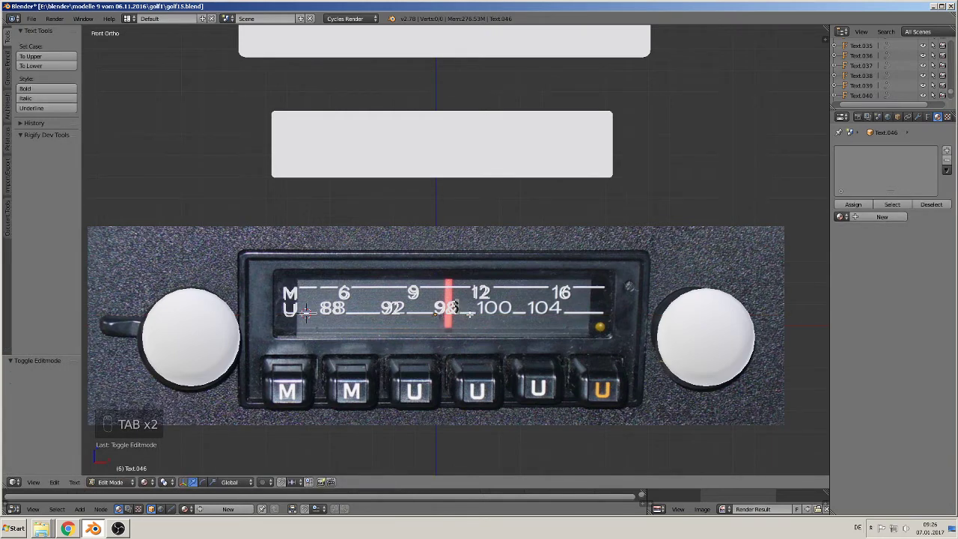
{"action": "key", "text": "BackSpace"}
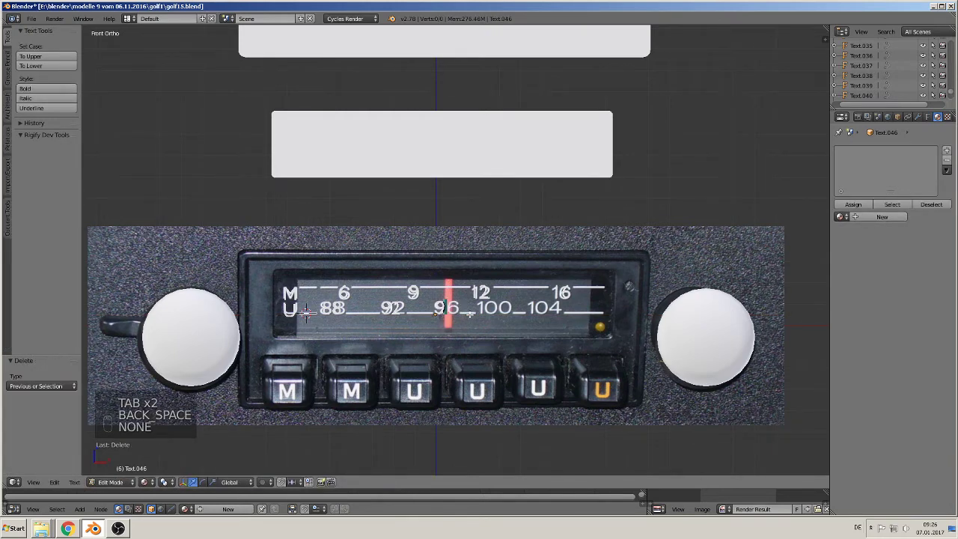
{"action": "type", "text": "6"}
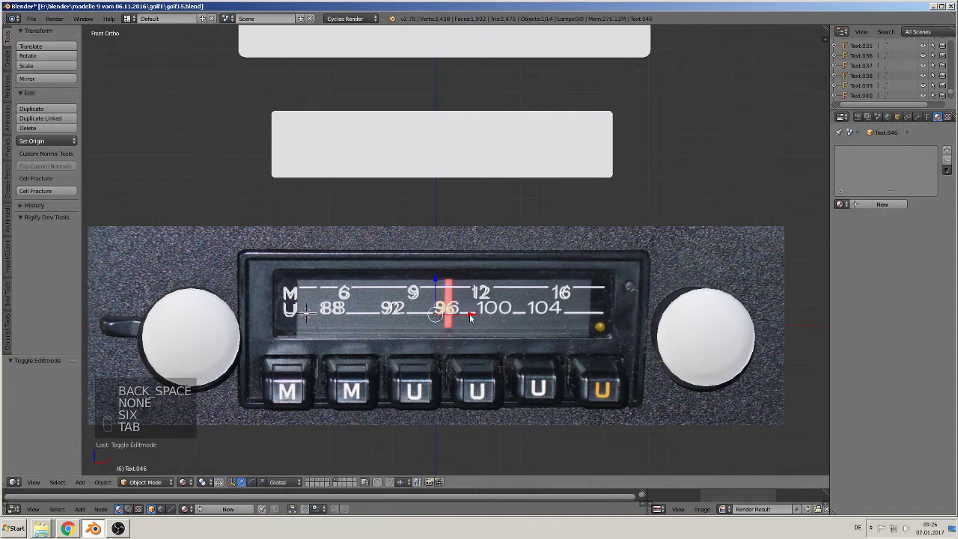
Duplicate the 96 text onto the dial's 100 in the photo.
{"action": "key", "text": "shift+d"}
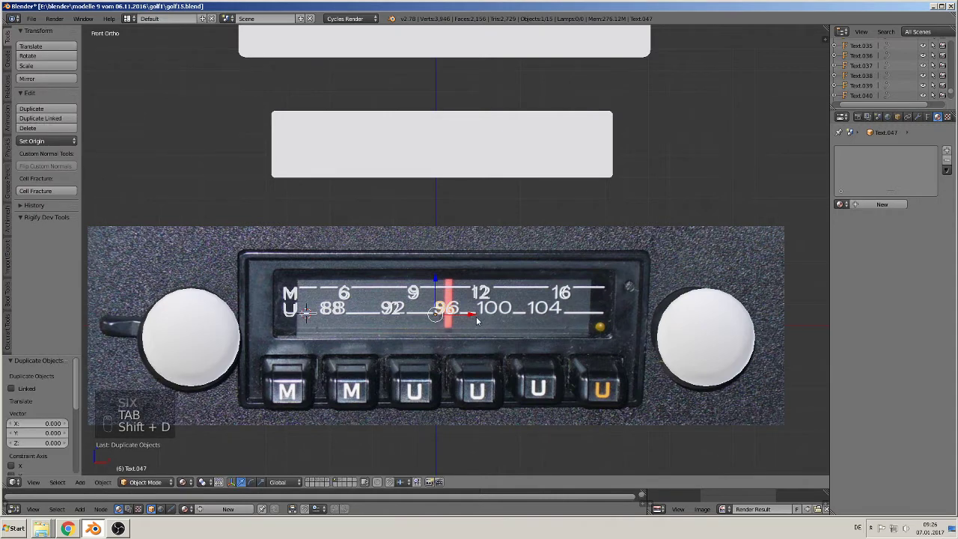
{"action": "left_click", "coordinate": [502, 314]}
{"action": "key", "text": "1"}
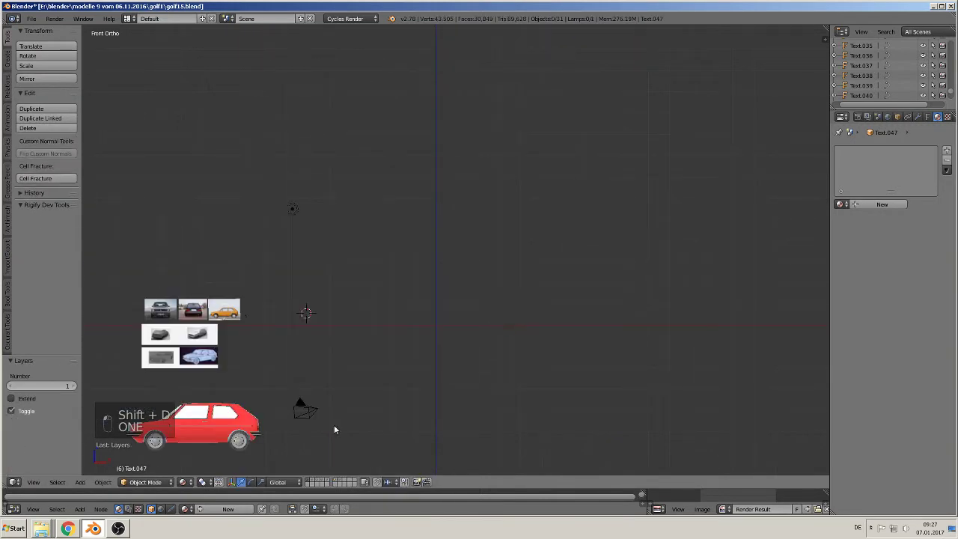
{"action": "key", "text": "1"}
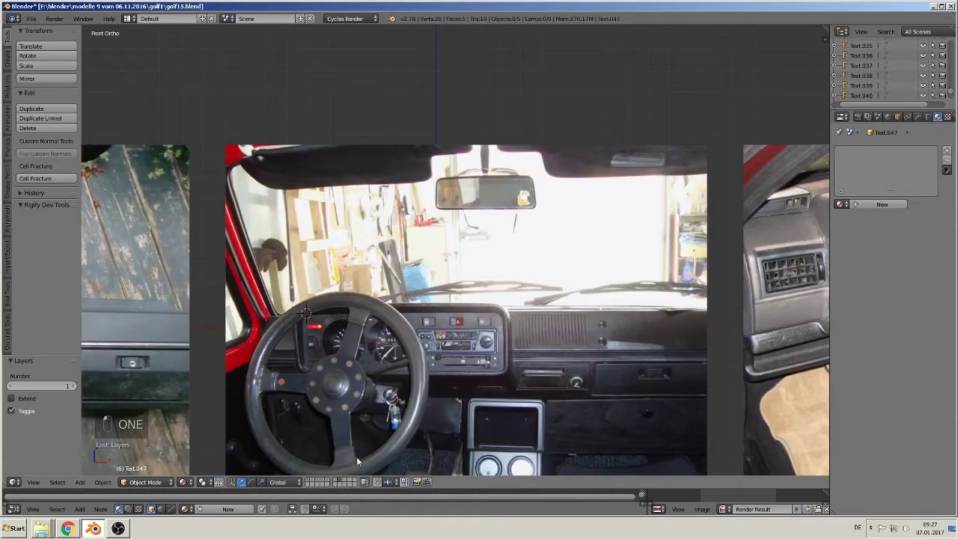
{"action": "left_click", "coordinate": [335, 480]}
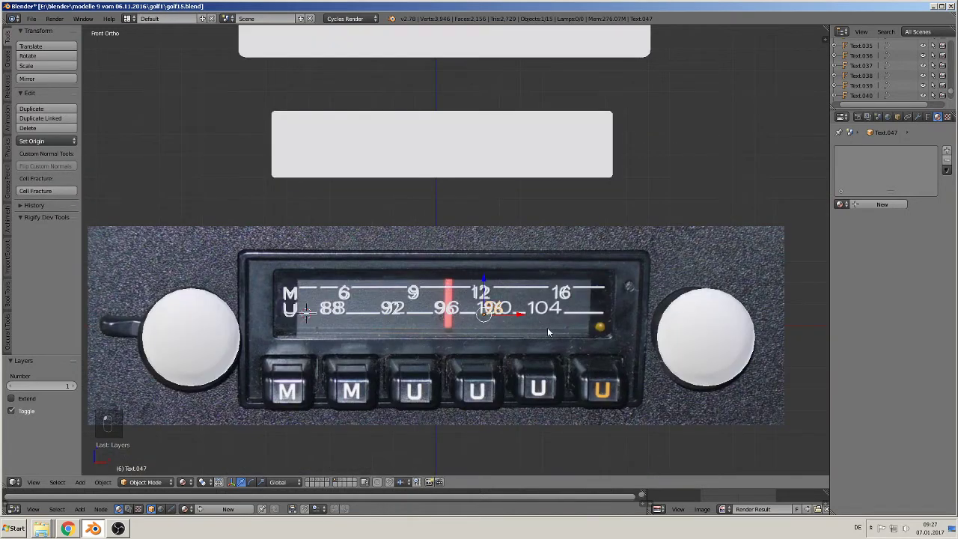
Change the text of the copy on the dial's 100 to "100" and shift it about -0.305 along X.
{"action": "key", "text": "Tab"}
{"action": "key", "text": "BackSpace"}
{"action": "key", "text": "BackSpace"}
{"action": "key", "text": "BackSpace"}
{"action": "type", "text": "1"}
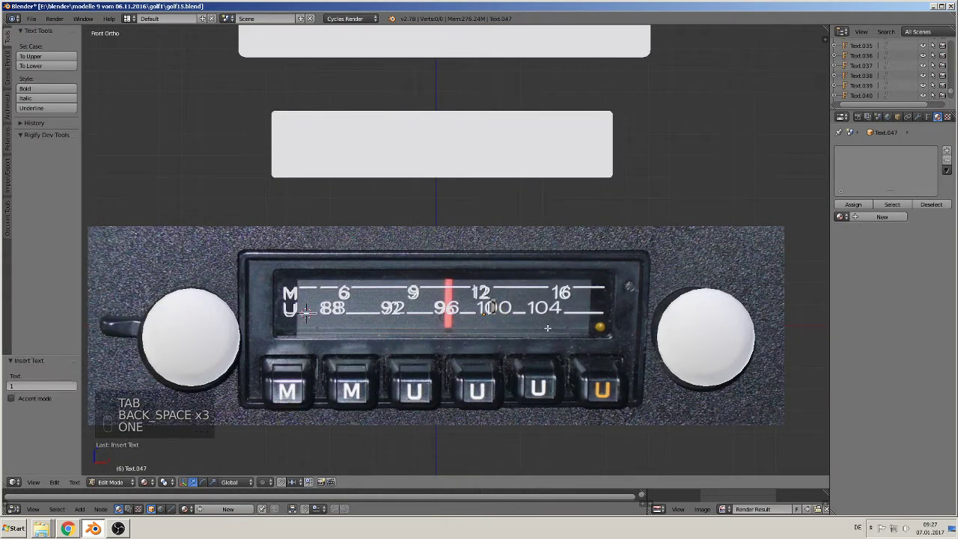
{"action": "type", "text": "000"}
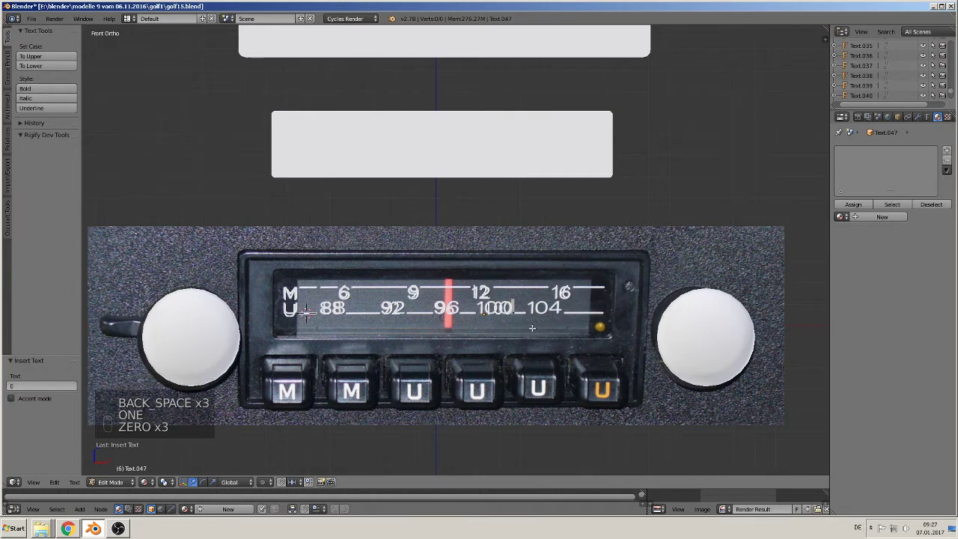
{"action": "key", "text": "Tab"}
Duplicate the 100 text along X onto the dial's 104 in the photo.
{"action": "key", "text": "shift+d"}
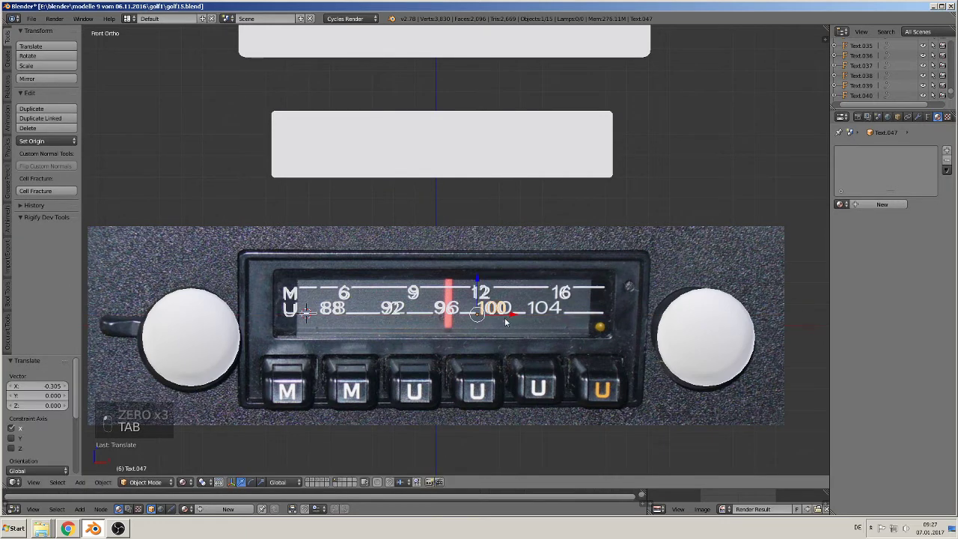
{"action": "left_click", "coordinate": [569, 315]}
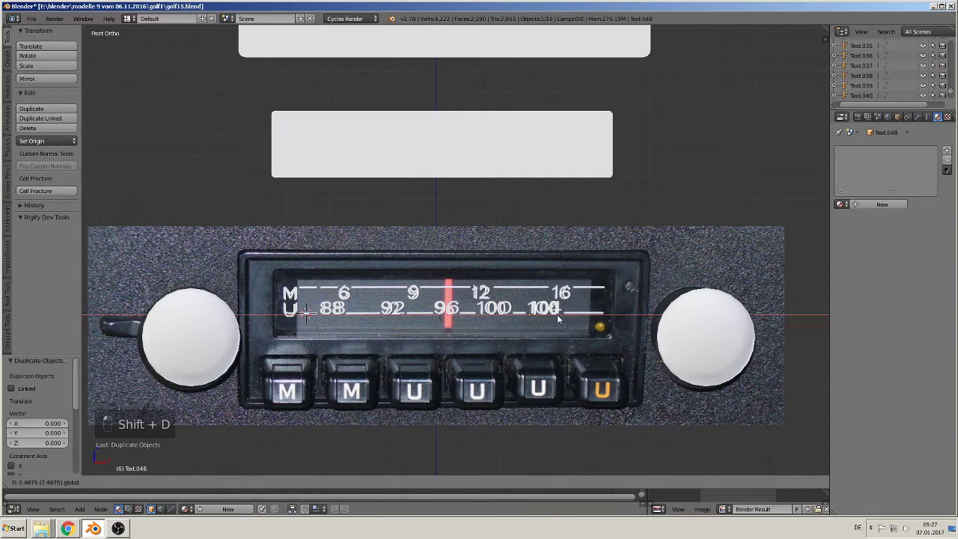
{"action": "key", "text": "1"}
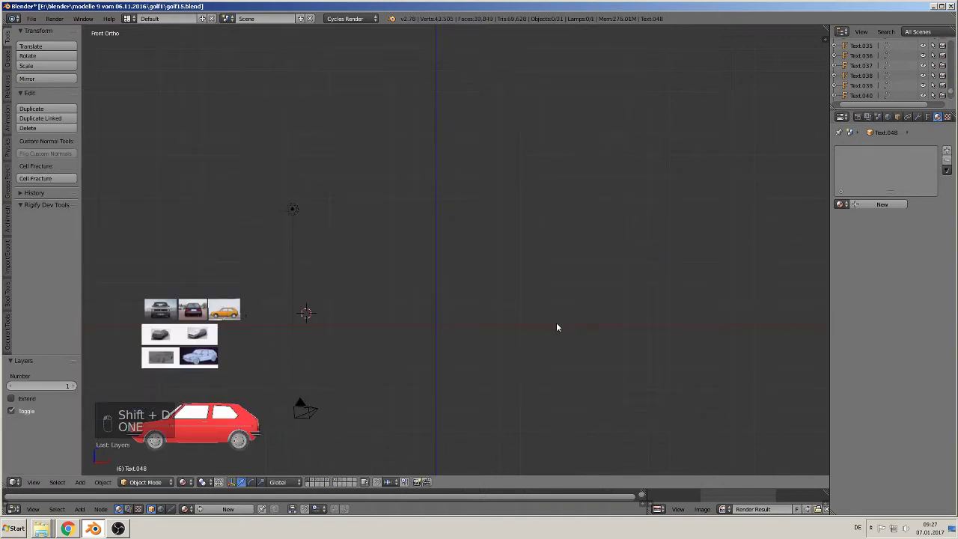
{"action": "left_click", "coordinate": [340, 481]}
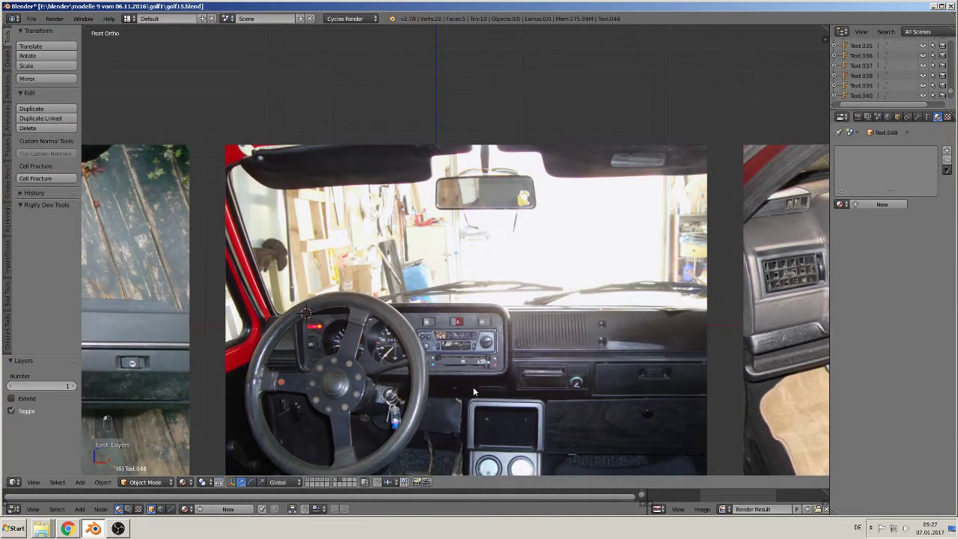
{"action": "left_click", "coordinate": [338, 485]}
Change the text of the copy on the dial's 104 to "104" and shift it about 0.047 along X.
{"action": "key", "text": "Tab"}
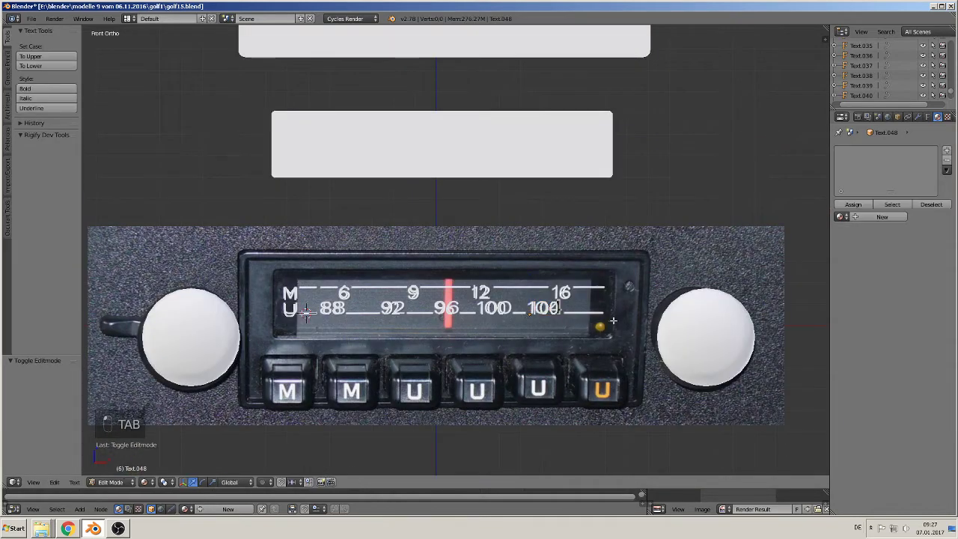
{"action": "key", "text": "BackSpace"}
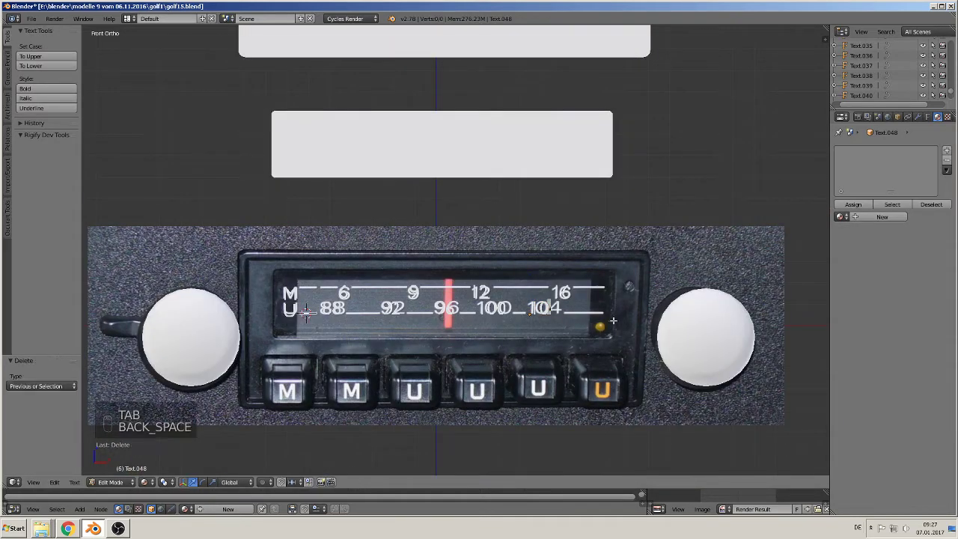
{"action": "type", "text": "4"}
{"action": "key", "text": "Return"}
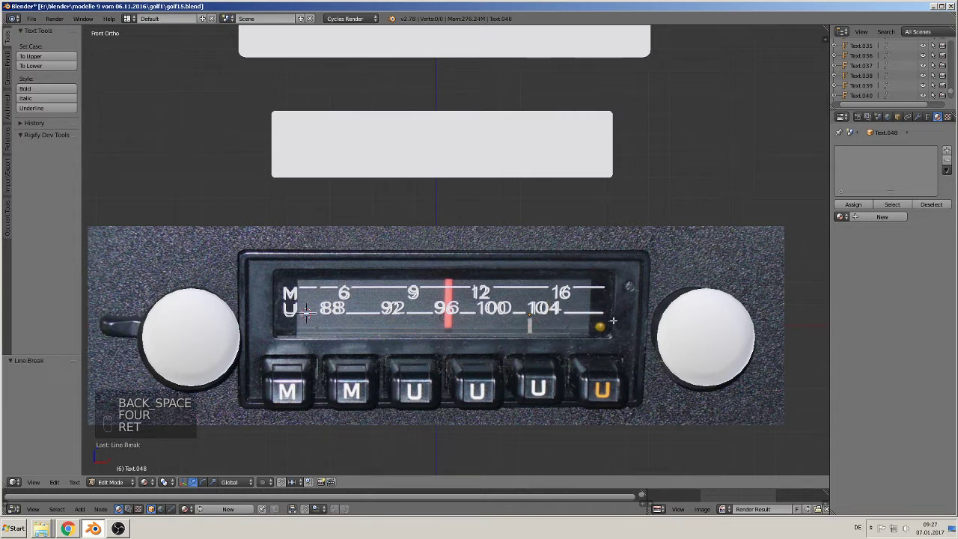
{"action": "key", "text": "Tab"}
{"action": "key", "text": "g"}
{"action": "key", "text": "x"}
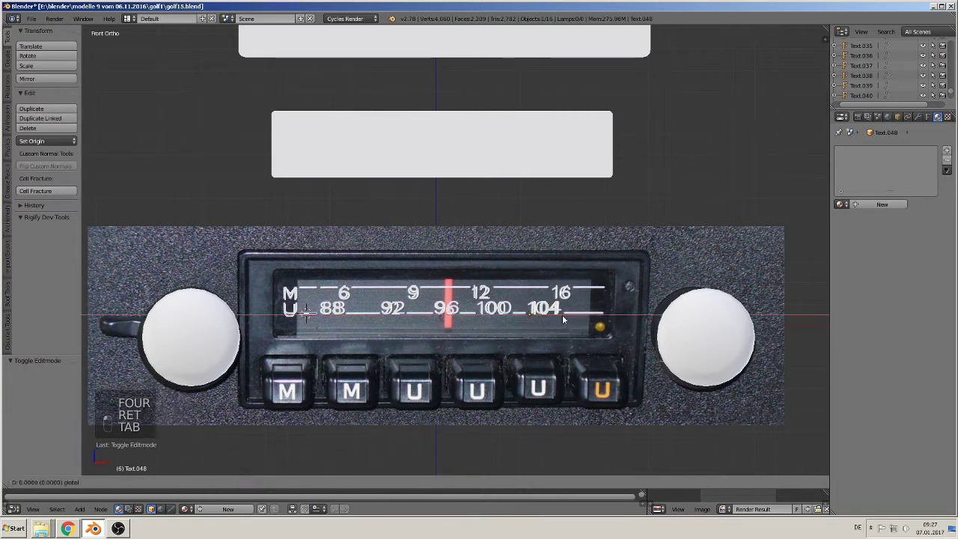
{"action": "left_click", "coordinate": [563, 314]}
Deselect everything and add a cube with radius 1 just below the photo, under the first M button.
{"action": "middle_click_drag", "start_coordinate": [544, 414], "coordinate": [548, 339], "text": "shift"}
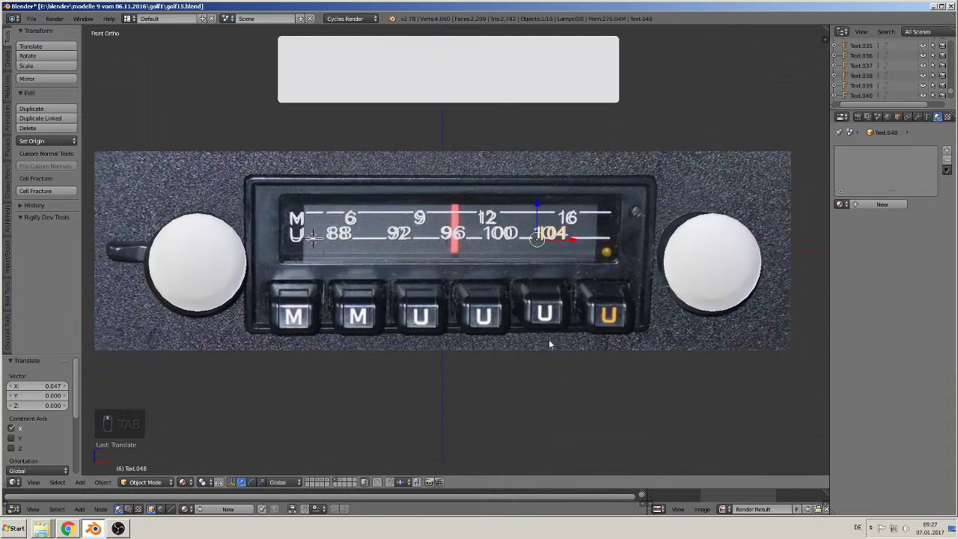
{"action": "key", "text": "a"}
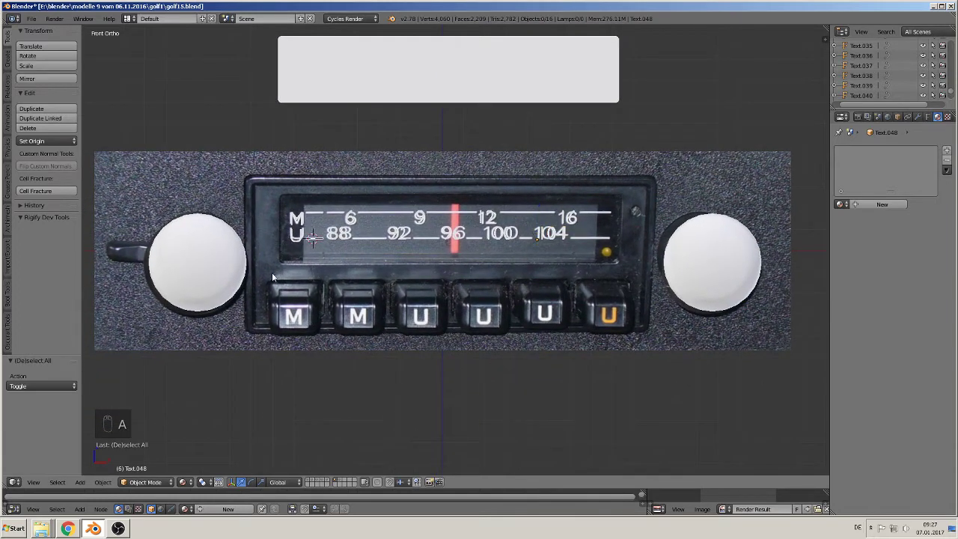
{"action": "left_click", "coordinate": [298, 388]}
{"action": "left_click", "coordinate": [80, 481]}
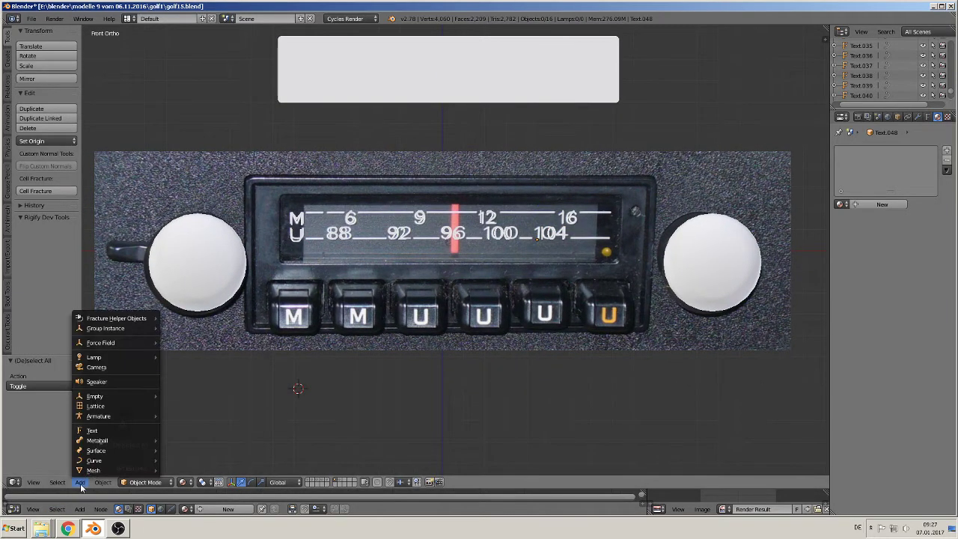
{"action": "mouse_move", "coordinate": [94, 470]}
{"action": "left_click", "coordinate": [187, 232]}
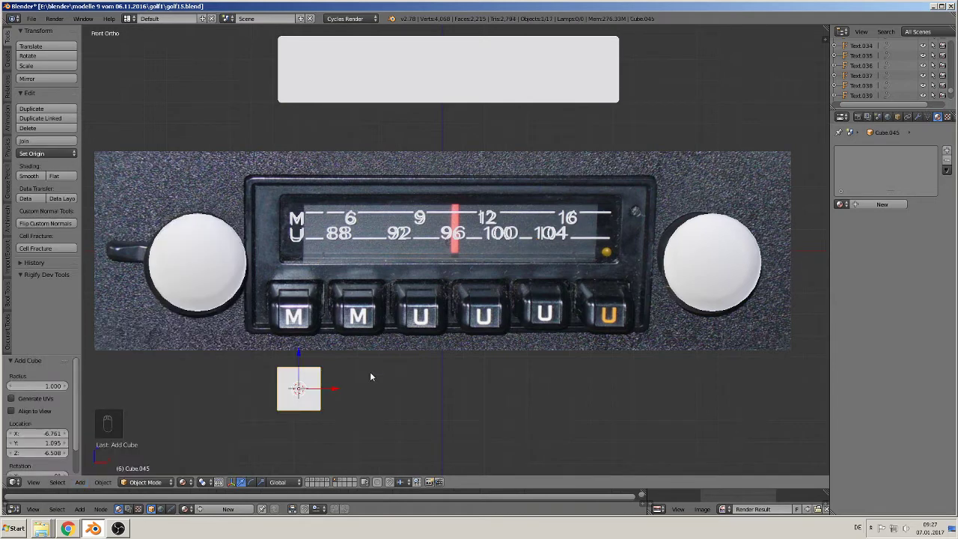
Move the cube up along Z onto the first M button and shift it about -0.235 along X.
{"action": "key", "text": "g"}
{"action": "key", "text": "z"}
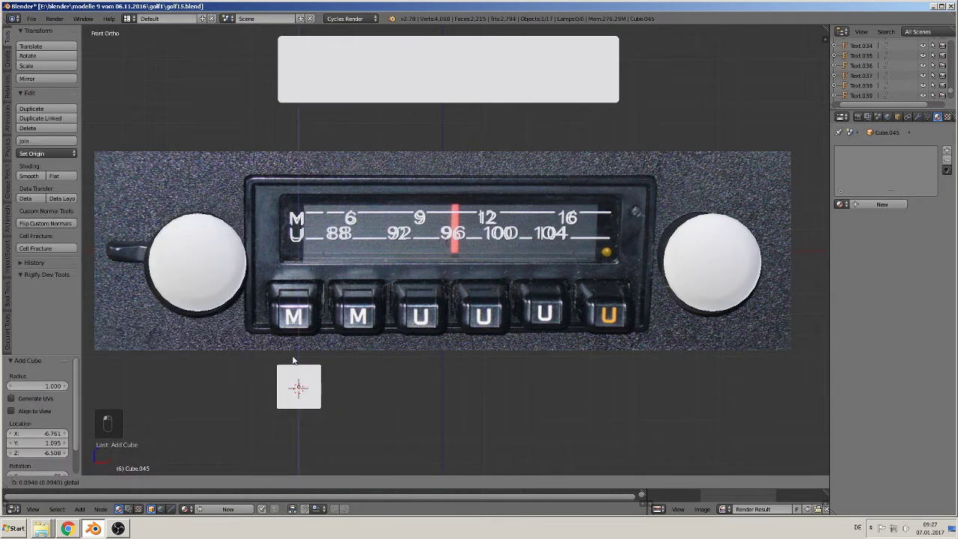
{"action": "left_click_drag", "start_coordinate": [307, 293], "coordinate": [307, 292]}
{"action": "left_click_drag", "start_coordinate": [330, 325], "coordinate": [325, 326]}
Flatten the cube along Z to the first M button's height and raise it about 0.423 along Z.
{"action": "key", "text": "s"}
{"action": "key", "text": "z"}
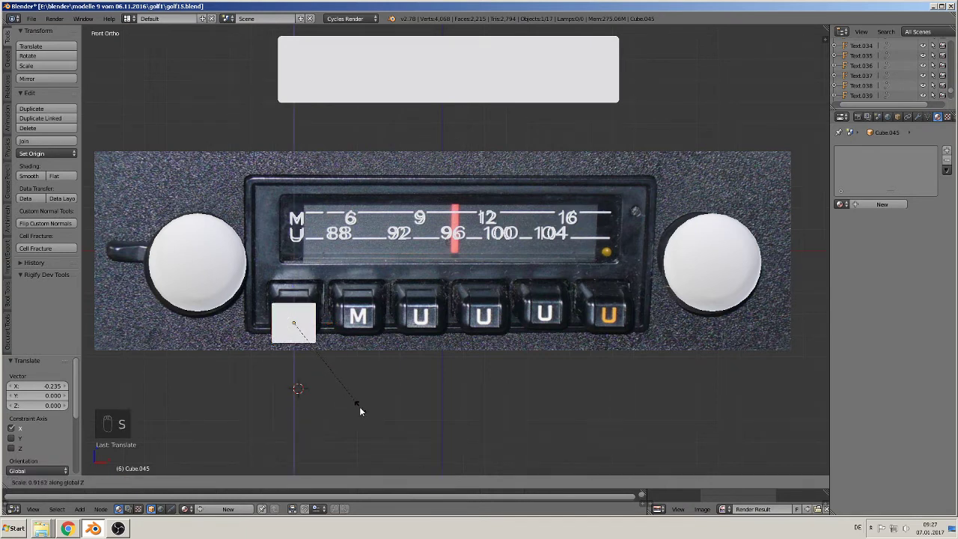
{"action": "left_click", "coordinate": [360, 406]}
{"action": "key", "text": "g"}
{"action": "key", "text": "z"}
{"action": "left_click", "coordinate": [294, 285]}
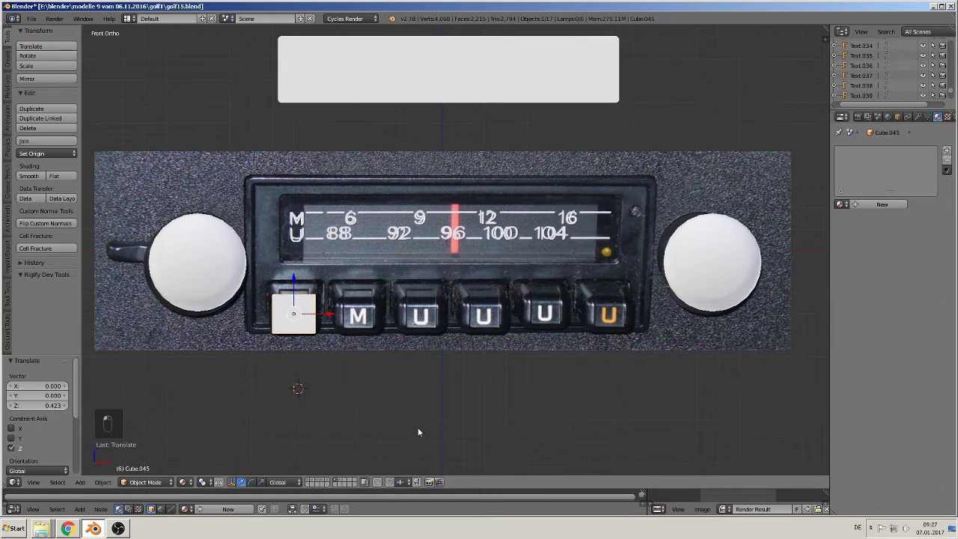
{"action": "key", "text": "s"}
{"action": "key", "text": "z"}
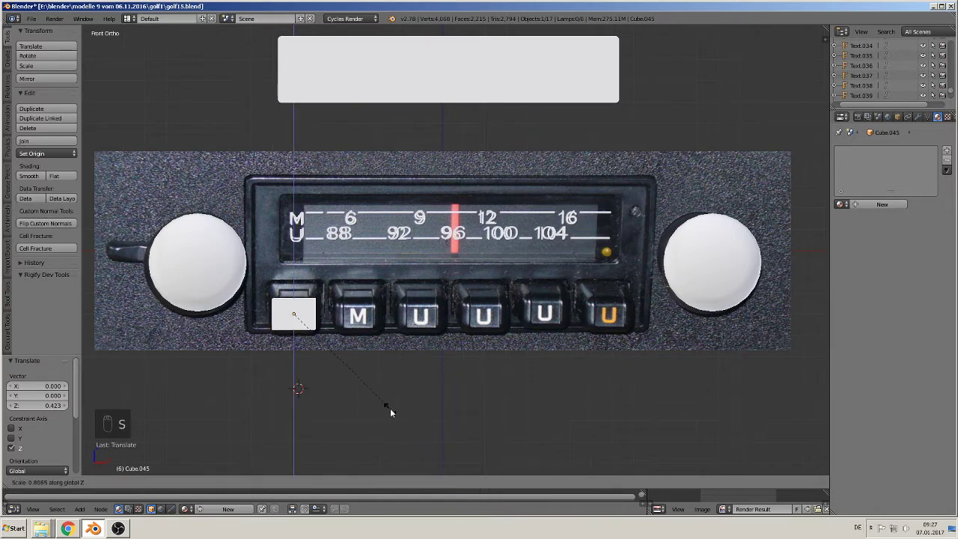
{"action": "left_click", "coordinate": [389, 408]}
Move the cube about -6.029 along Y, in front of the photo, and scale it by about 1.396 along Y.
{"action": "middle_click_drag", "start_coordinate": [389, 406], "coordinate": [401, 302]}
{"action": "key", "text": "g"}
{"action": "key", "text": "y"}
{"action": "left_click", "coordinate": [282, 349]}
{"action": "key", "text": "s"}
{"action": "key", "text": "y"}
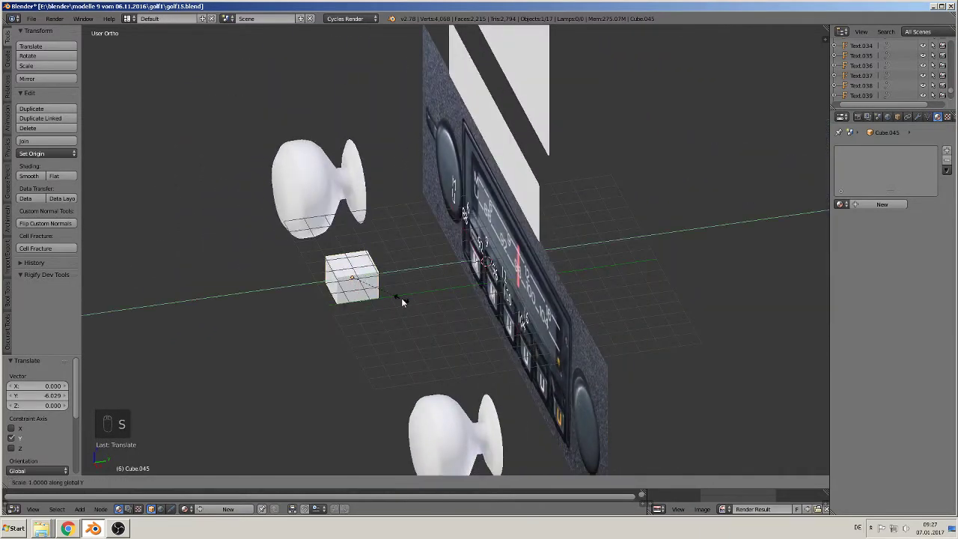
{"action": "left_click", "coordinate": [422, 302]}
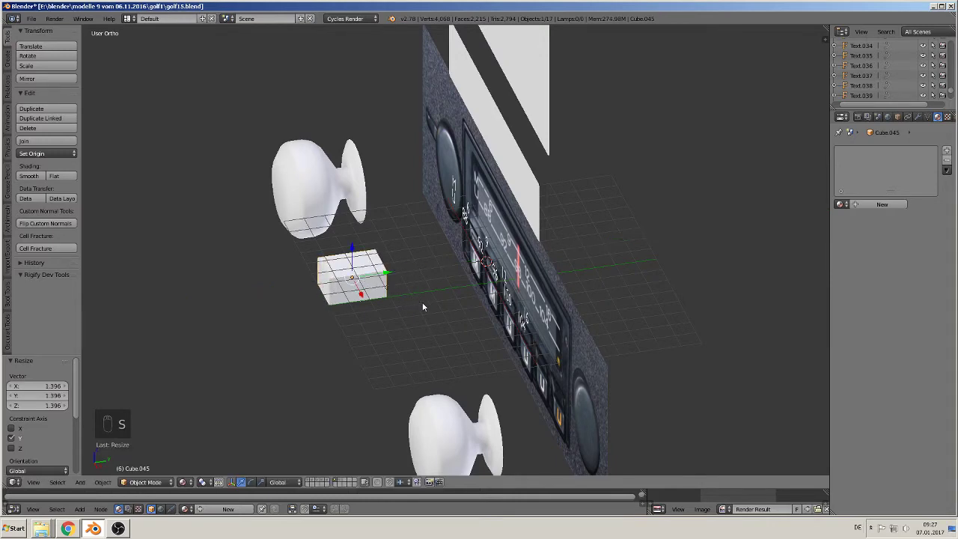
Scale the cube's rear face by about 1.225 in edit mode so the button tapers toward the front.
{"action": "middle_click_drag", "start_coordinate": [422, 301], "coordinate": [464, 287]}
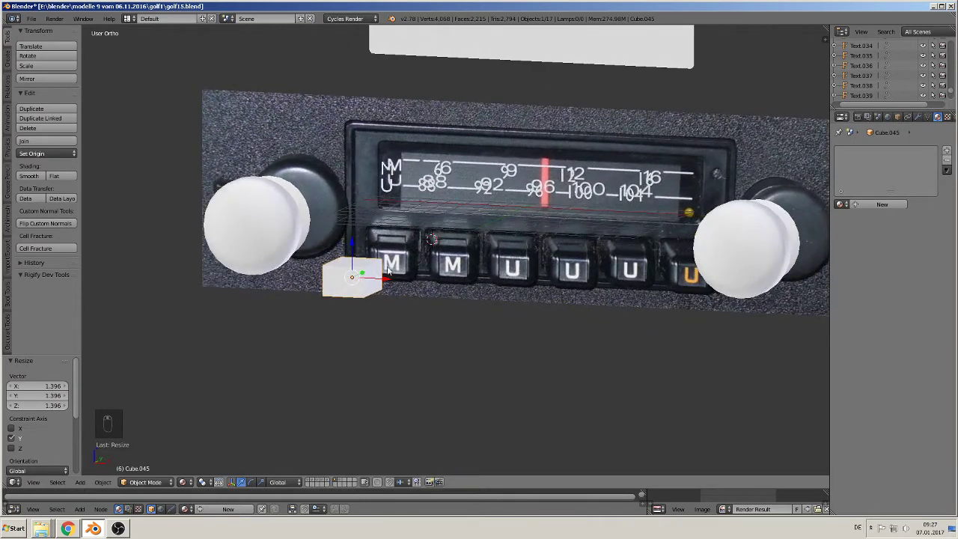
{"action": "middle_click_drag", "start_coordinate": [387, 267], "coordinate": [385, 293]}
{"action": "key", "text": "Tab"}
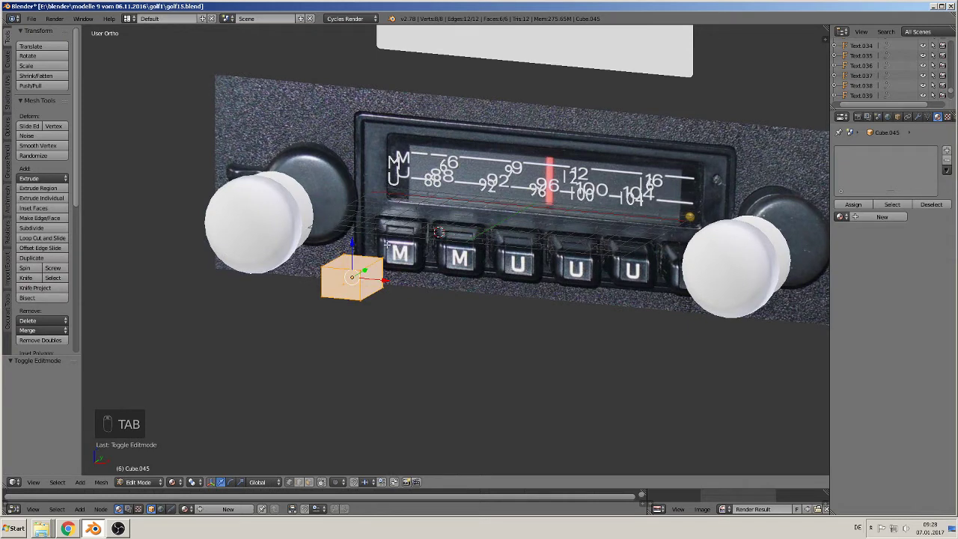
{"action": "right_click", "coordinate": [363, 255]}
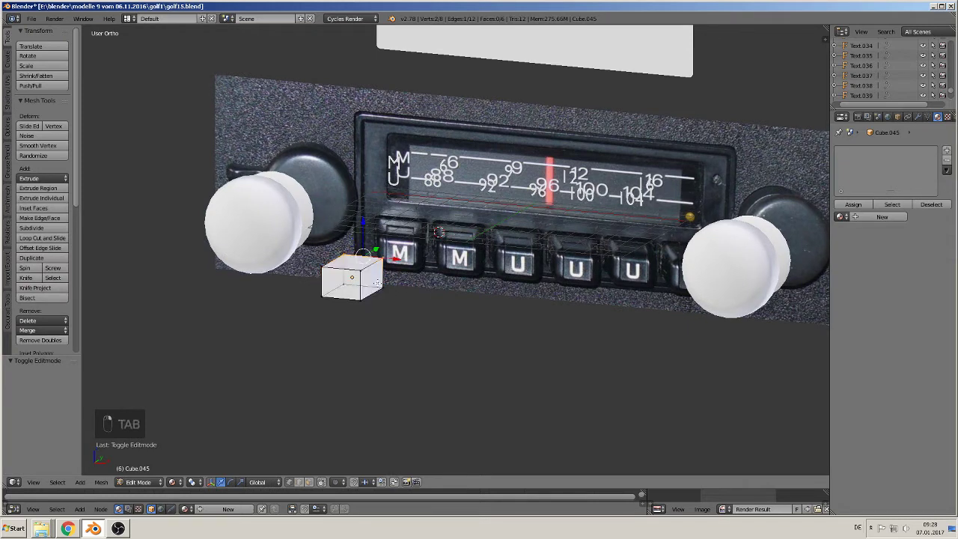
{"action": "right_click", "coordinate": [378, 284], "text": "shift"}
{"action": "key", "text": "s"}
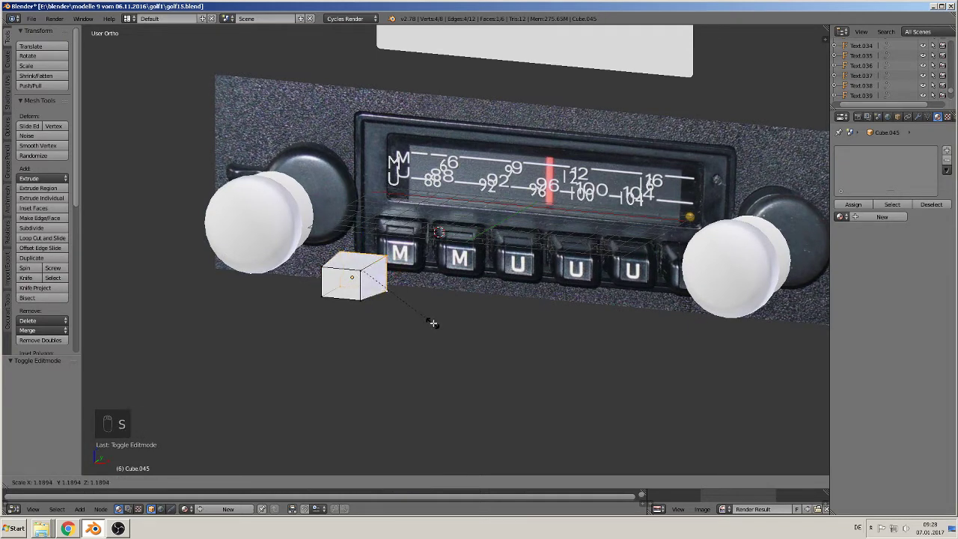
{"action": "left_click", "coordinate": [435, 324]}
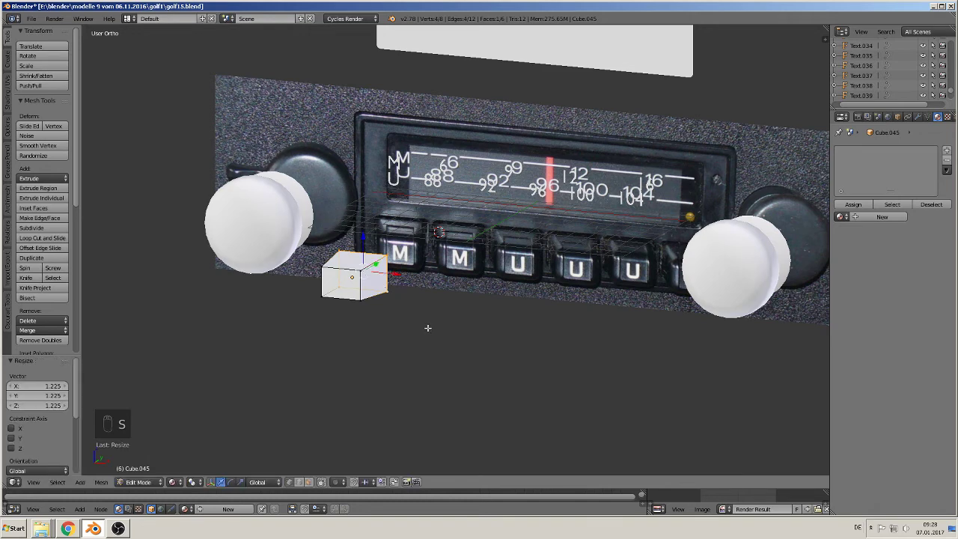
Split off the button's rear face and bevel the whole mesh with 2 segments and an amount of about 0.219.
{"action": "scroll", "coordinate": [427, 327], "scroll_direction": "up", "scroll_amount": 2}
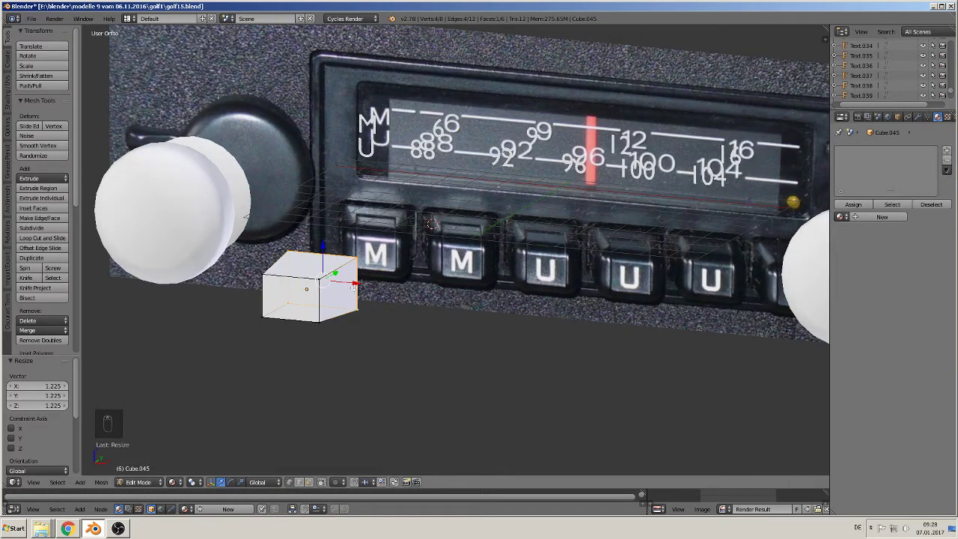
{"action": "key", "text": "y"}
{"action": "key", "text": "a"}
{"action": "key", "text": "a"}
{"action": "key", "text": "a"}
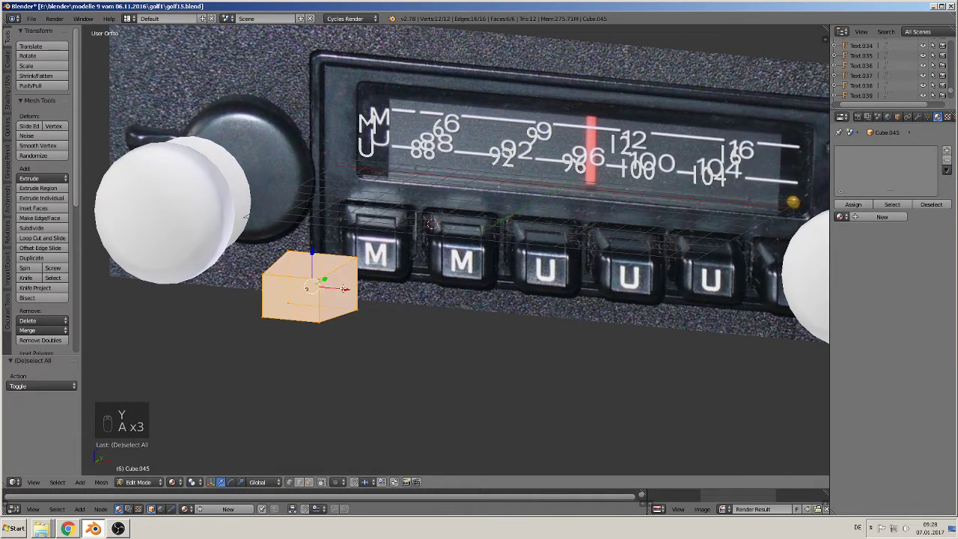
{"action": "key", "text": "ctrl+b"}
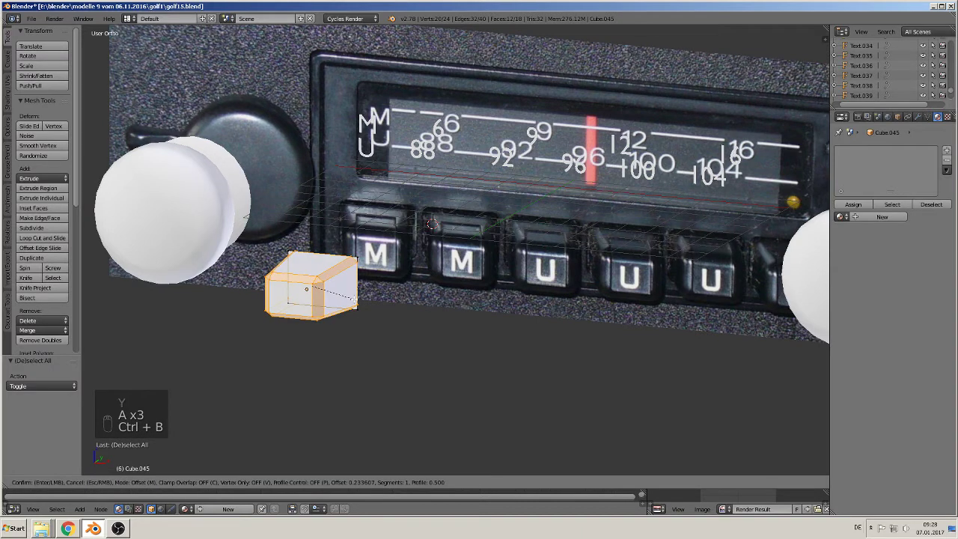
{"action": "scroll", "coordinate": [357, 302], "scroll_direction": "up", "scroll_amount": 1}
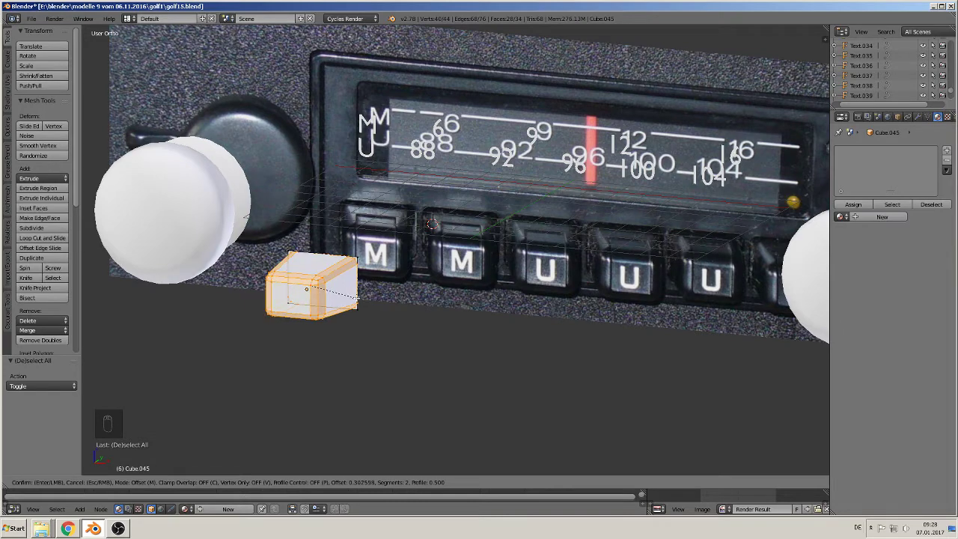
{"action": "left_click", "coordinate": [356, 296]}
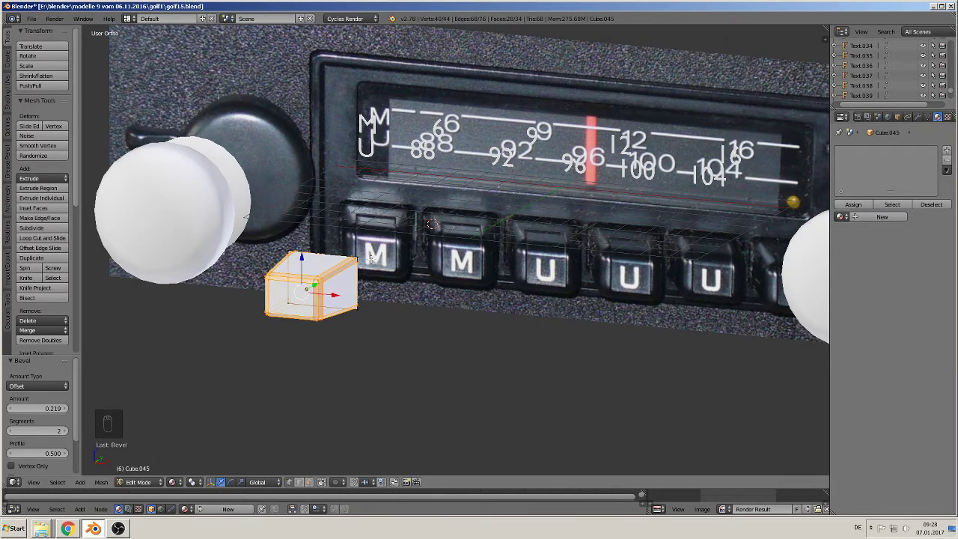
Delete the upper corner vertex of the split-off rear face on the round knob's side.
{"action": "right_click", "coordinate": [368, 256]}
{"action": "scroll", "coordinate": [370, 301], "scroll_direction": "up", "scroll_amount": 5}
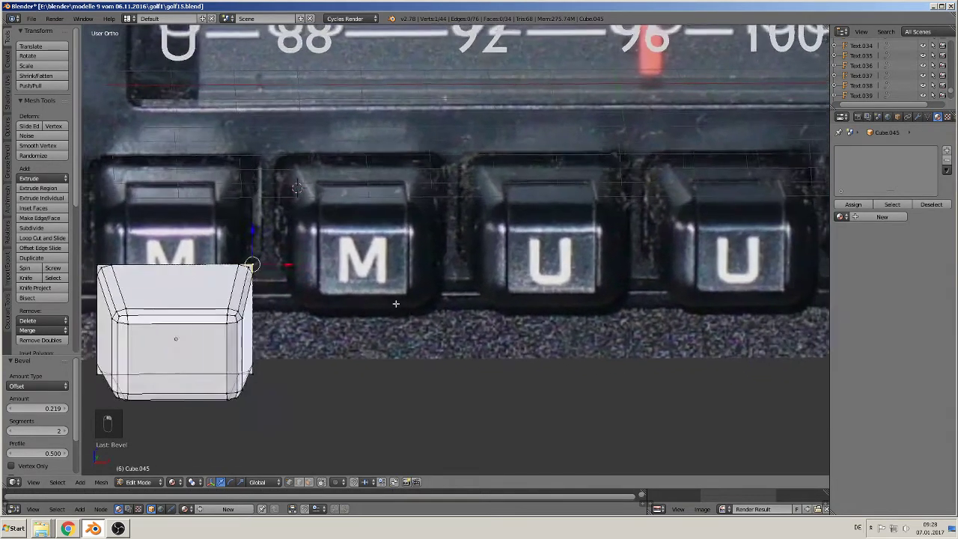
{"action": "middle_click_drag", "start_coordinate": [395, 303], "coordinate": [508, 246]}
{"action": "right_click", "coordinate": [269, 207], "text": "shift"}
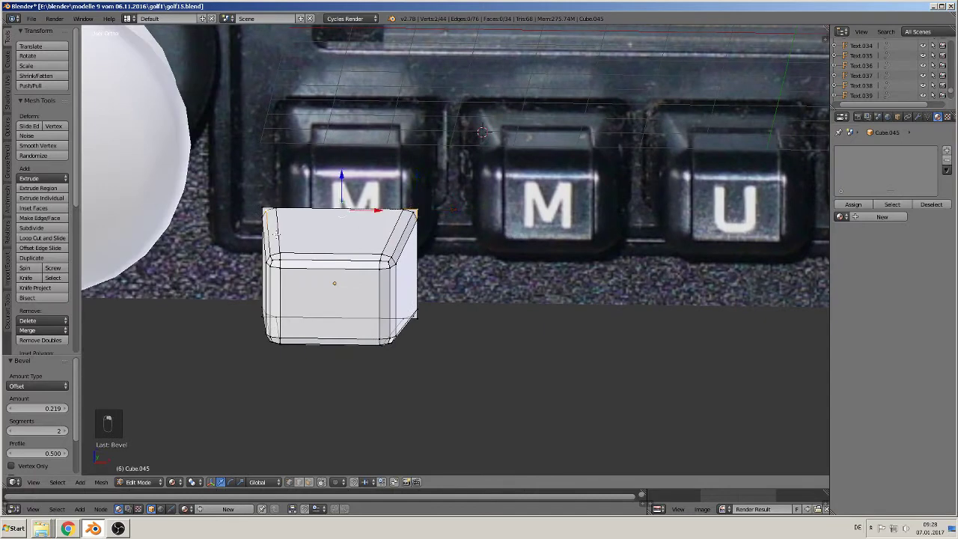
{"action": "right_click", "coordinate": [262, 206]}
{"action": "key", "text": "x"}
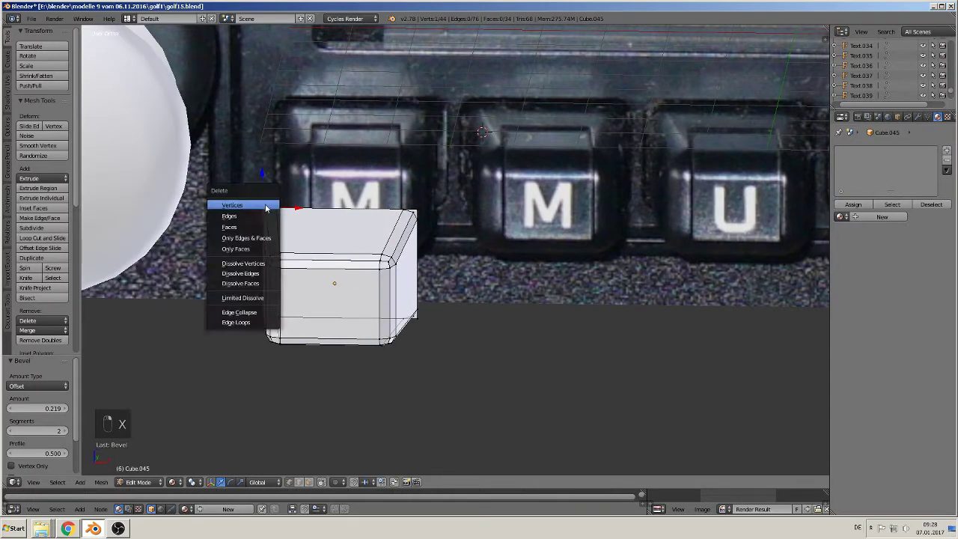
{"action": "left_click", "coordinate": [265, 200]}
{"action": "middle_click_drag", "start_coordinate": [437, 306], "coordinate": [416, 250]}
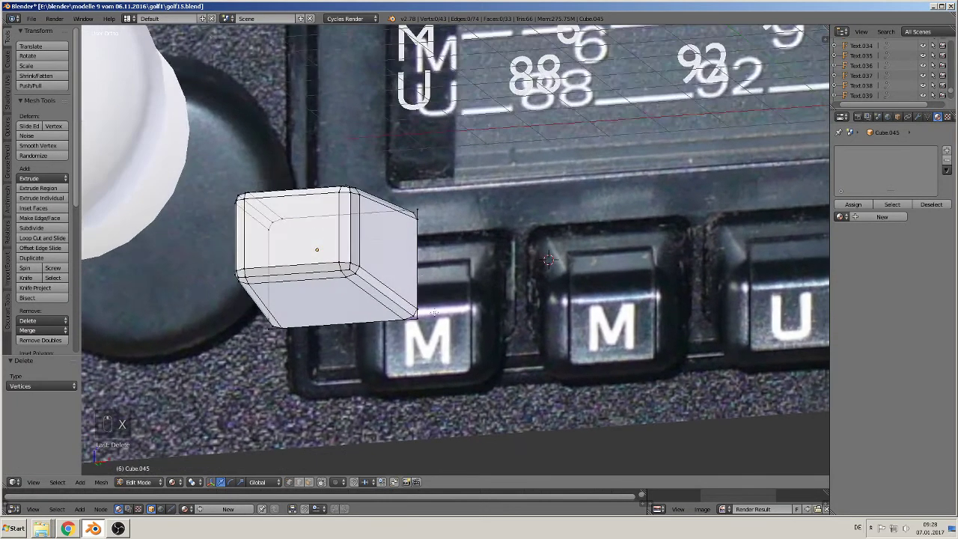
Delete two more leftover corner vertices of the split-off rear face and return to object mode.
{"action": "right_click", "coordinate": [430, 323]}
{"action": "key", "text": "x"}
{"action": "left_click", "coordinate": [430, 323]}
{"action": "middle_click_drag", "start_coordinate": [429, 323], "coordinate": [355, 299]}
{"action": "right_click", "coordinate": [267, 303]}
{"action": "key", "text": "x"}
{"action": "left_click", "coordinate": [262, 309]}
{"action": "key", "text": "Tab"}
Lower the button about 0.147 along Z over the photo's first M button in front view.
{"action": "scroll", "coordinate": [306, 328], "scroll_direction": "down", "scroll_amount": 3}
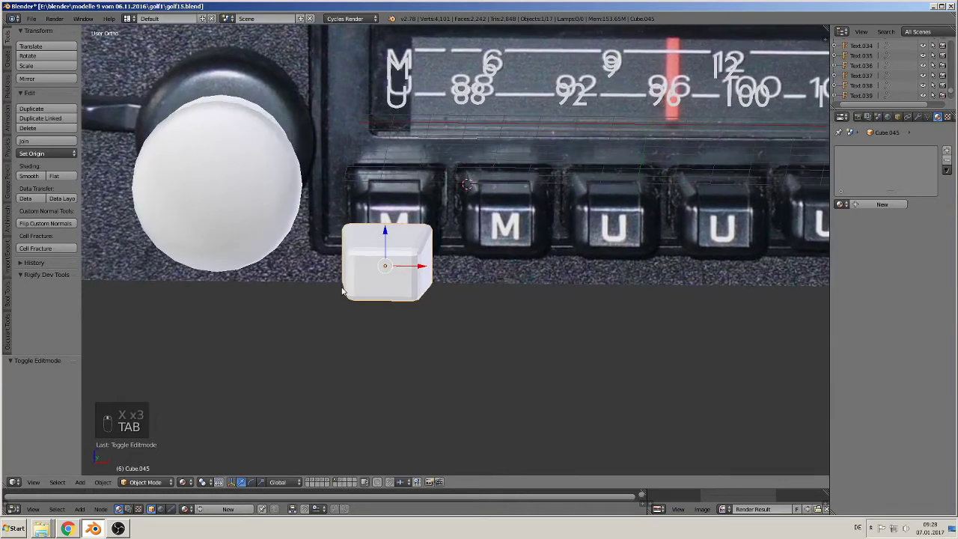
{"action": "key", "text": "KP_1"}
{"action": "scroll", "coordinate": [355, 294], "scroll_direction": "down", "scroll_amount": 1}
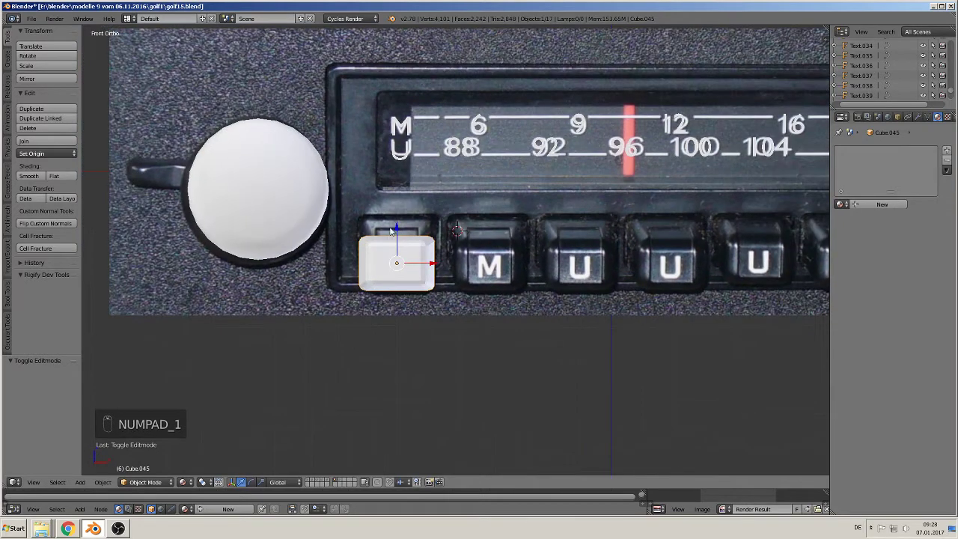
{"action": "left_click_drag", "start_coordinate": [395, 232], "coordinate": [595, 237]}
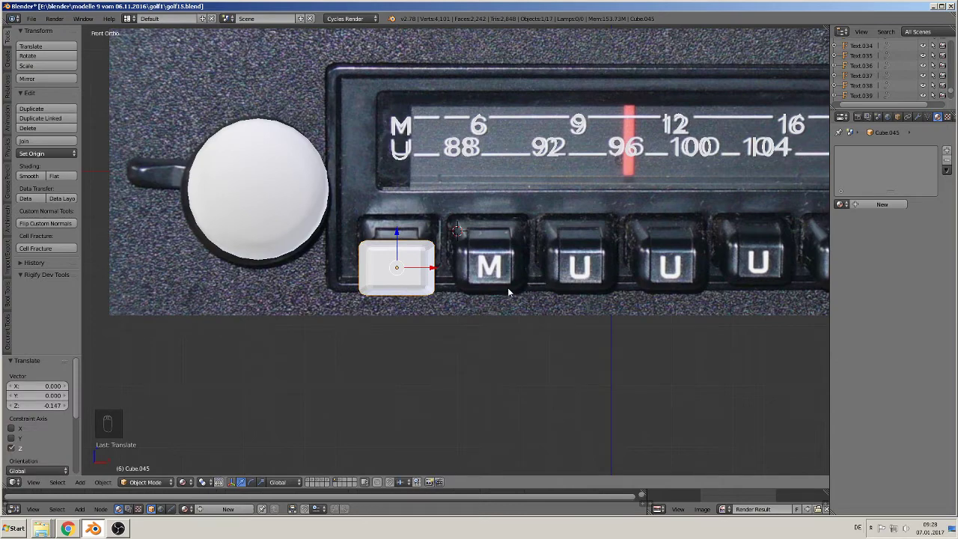
Move the button about 3 units forward along Y, clear of the photo, and shade it smooth.
{"action": "middle_click_drag", "start_coordinate": [503, 288], "coordinate": [326, 316], "text": "shift"}
{"action": "left_click_drag", "start_coordinate": [270, 273], "coordinate": [228, 295]}
{"action": "middle_click_drag", "start_coordinate": [306, 312], "coordinate": [441, 294], "text": "shift"}
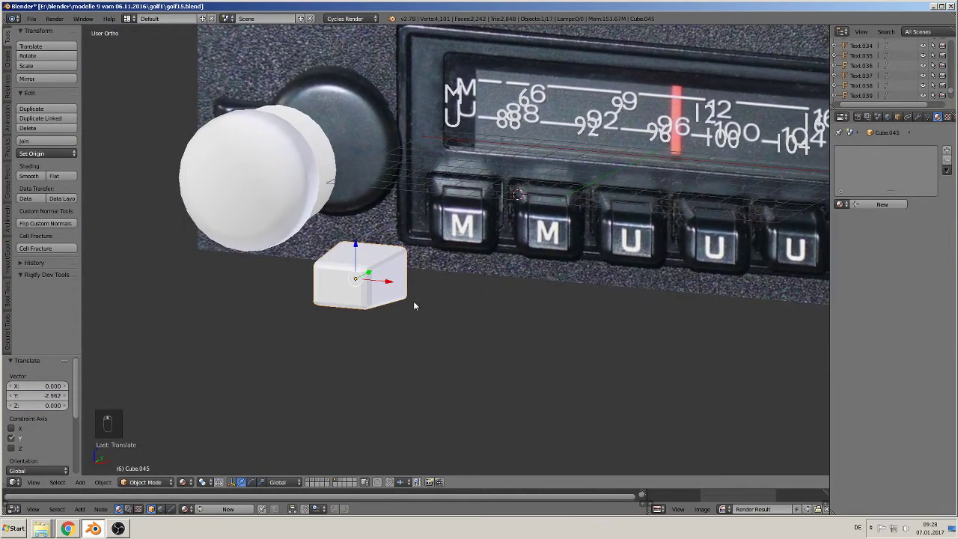
{"action": "left_click", "coordinate": [28, 175]}
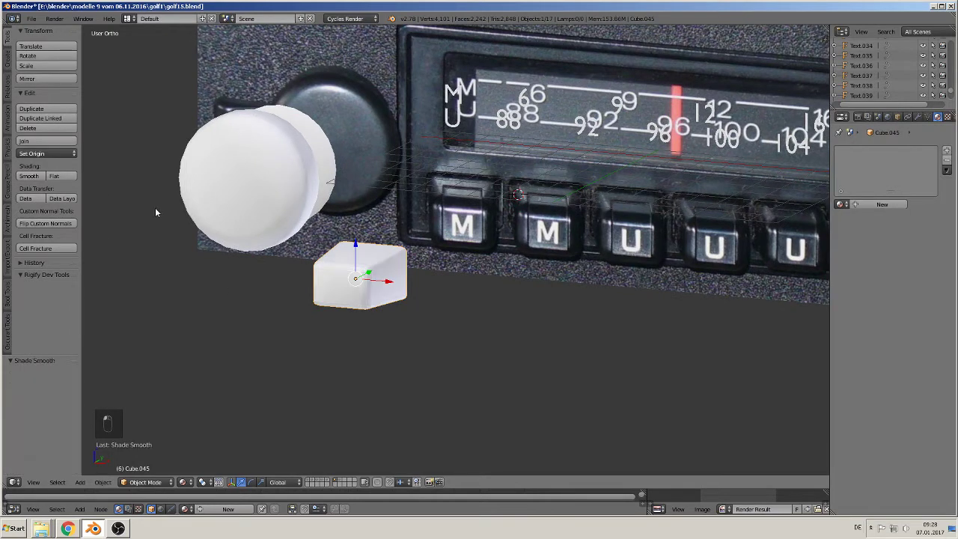
Duplicate the smoothed button and move the copy about 5.722 along X.
{"action": "key", "text": "shift+d"}
{"action": "right_click", "coordinate": [400, 299]}
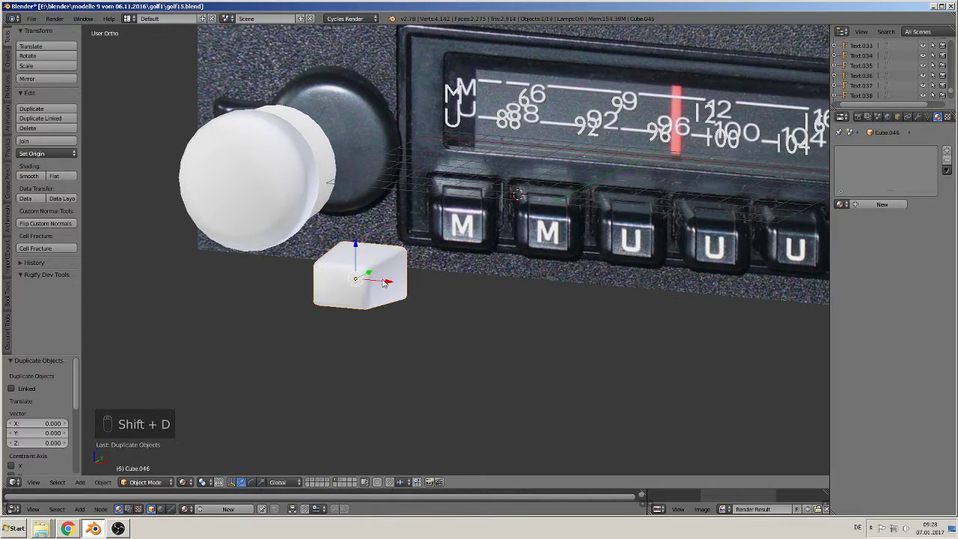
{"action": "left_click_drag", "start_coordinate": [388, 281], "coordinate": [546, 320]}
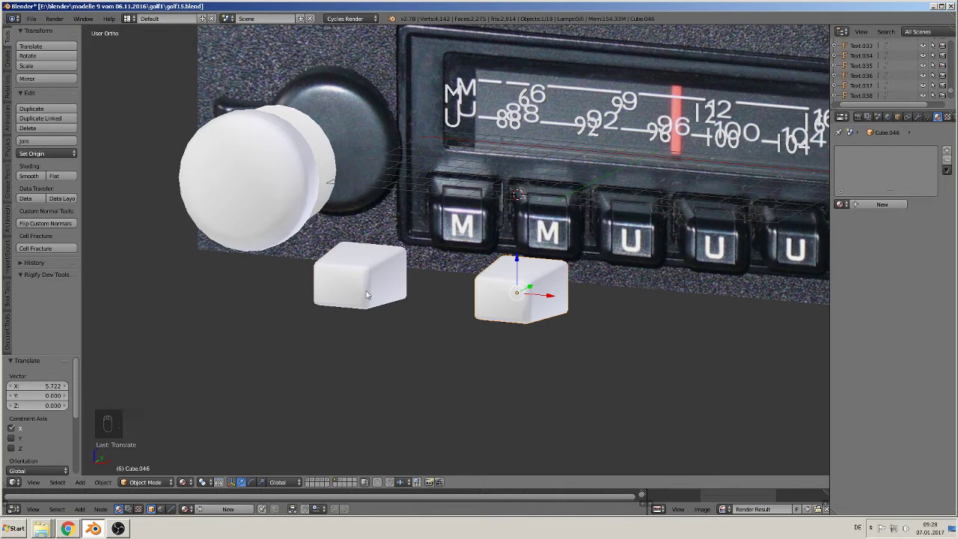
Edit the original button's mesh and add a horizontal loop cut close to its lower edge.
{"action": "right_click", "coordinate": [354, 259]}
{"action": "key", "text": "Tab"}
{"action": "middle_click_drag", "start_coordinate": [354, 285], "coordinate": [425, 323], "text": "shift"}
{"action": "scroll", "coordinate": [414, 320], "scroll_direction": "up", "scroll_amount": 1}
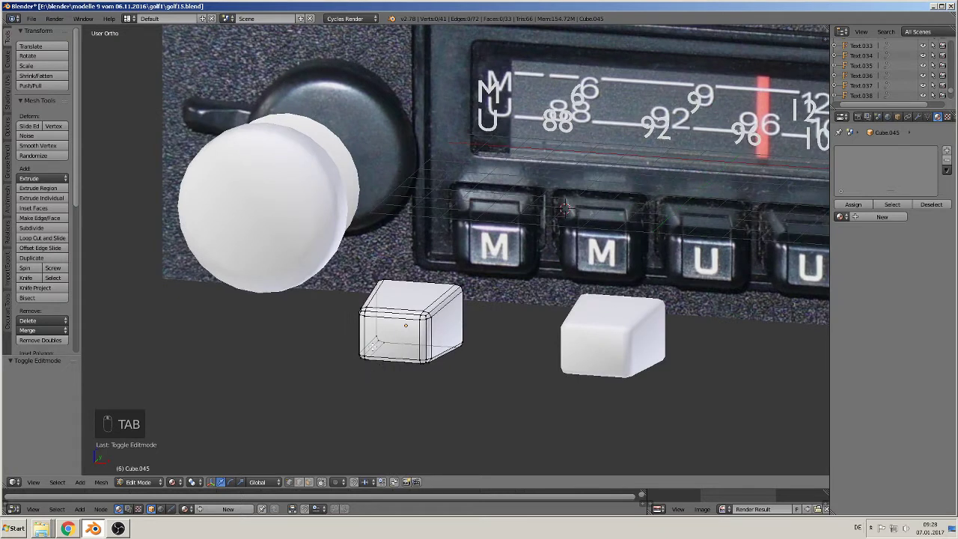
{"action": "key", "text": "ctrl+r"}
{"action": "left_click", "coordinate": [366, 348]}
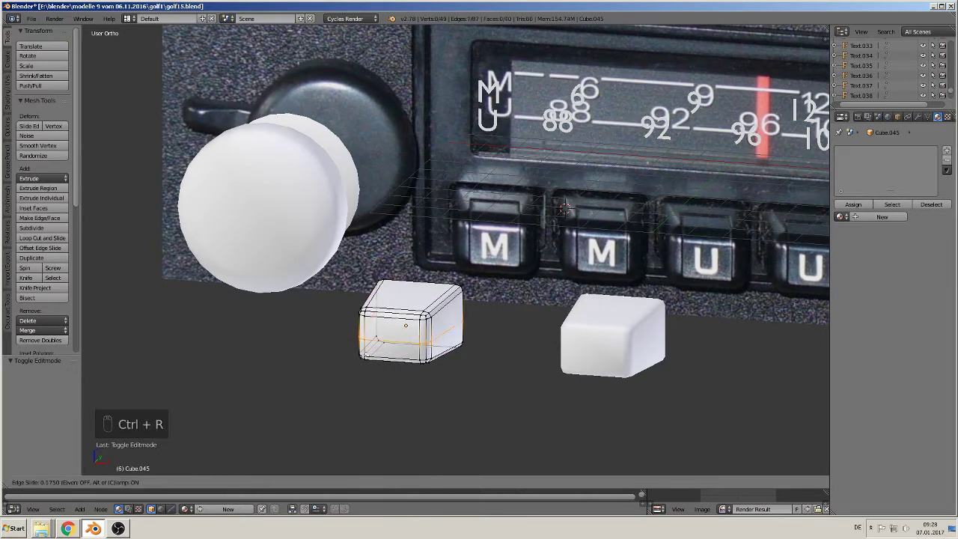
{"action": "left_click", "coordinate": [367, 363]}
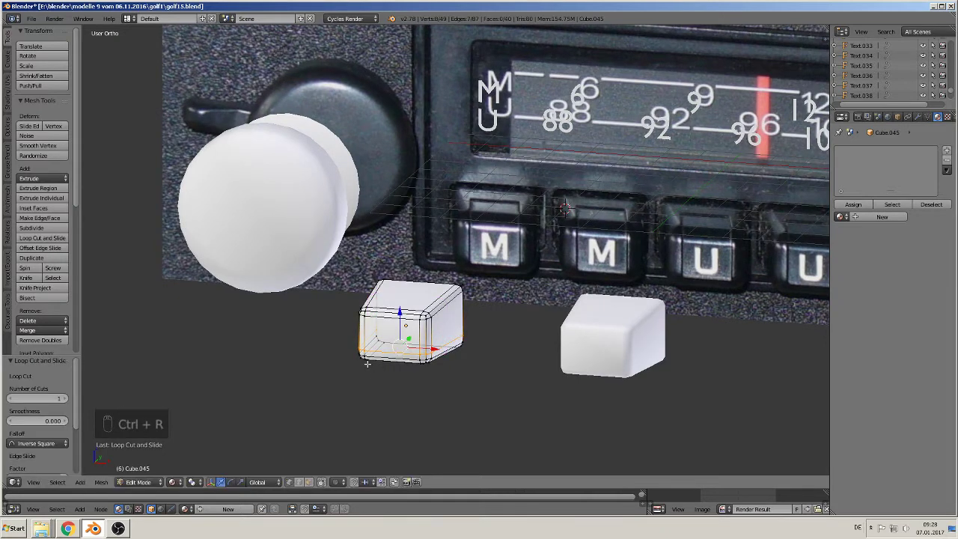
Add two lengthwise loop cuts over the button and spread them apart along X by a scale of about 2.403.
{"action": "key", "text": "ctrl+r"}
{"action": "scroll", "coordinate": [402, 281], "scroll_direction": "up", "scroll_amount": 1}
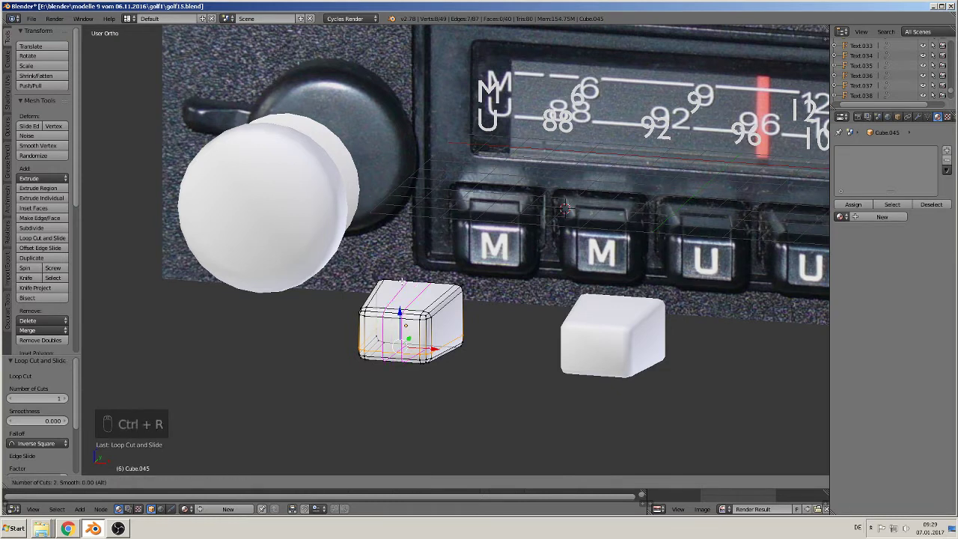
{"action": "left_click", "coordinate": [401, 281]}
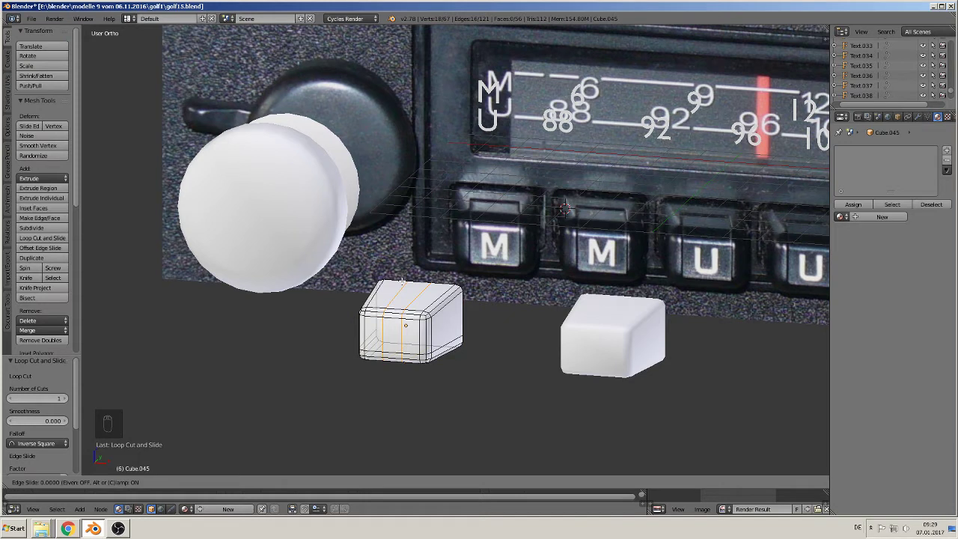
{"action": "left_click", "coordinate": [403, 281]}
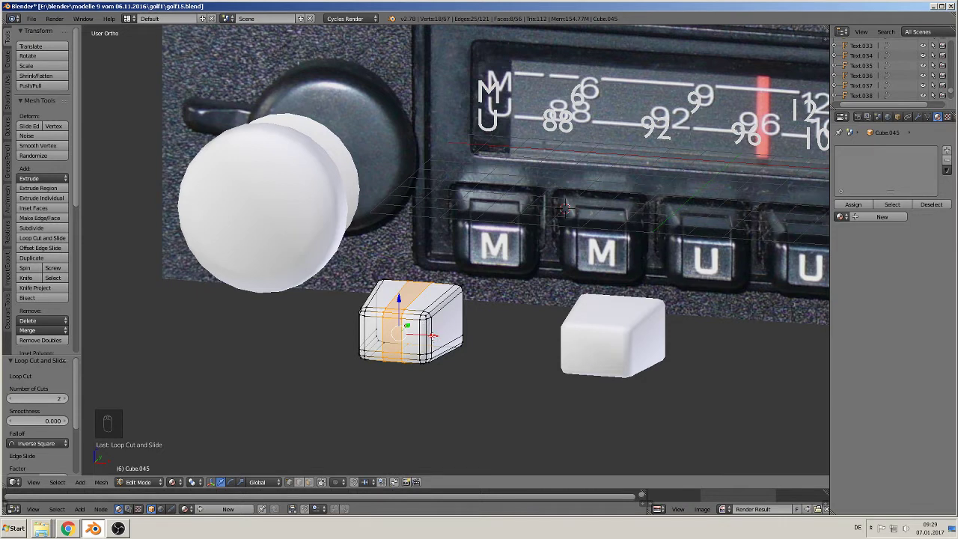
{"action": "key", "text": "s"}
{"action": "key", "text": "x"}
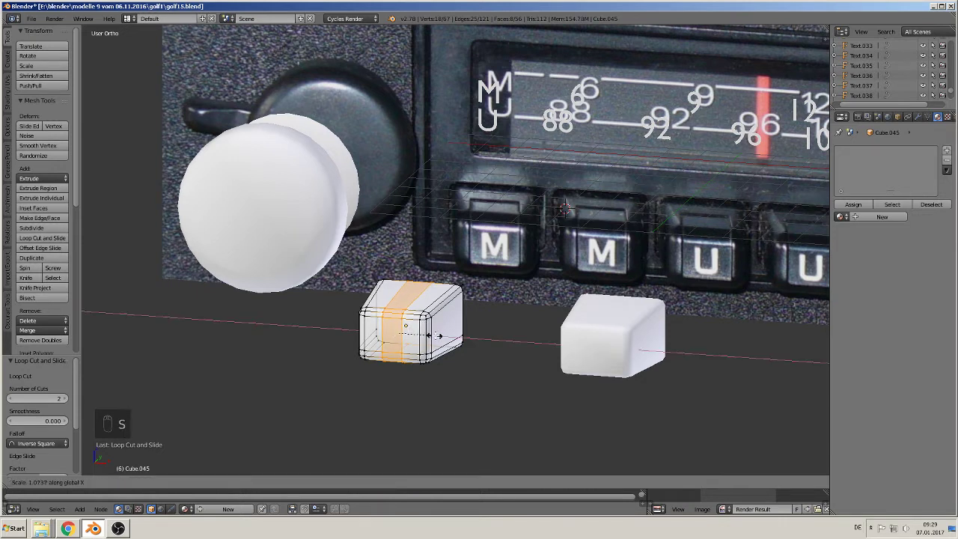
{"action": "left_click", "coordinate": [477, 354]}
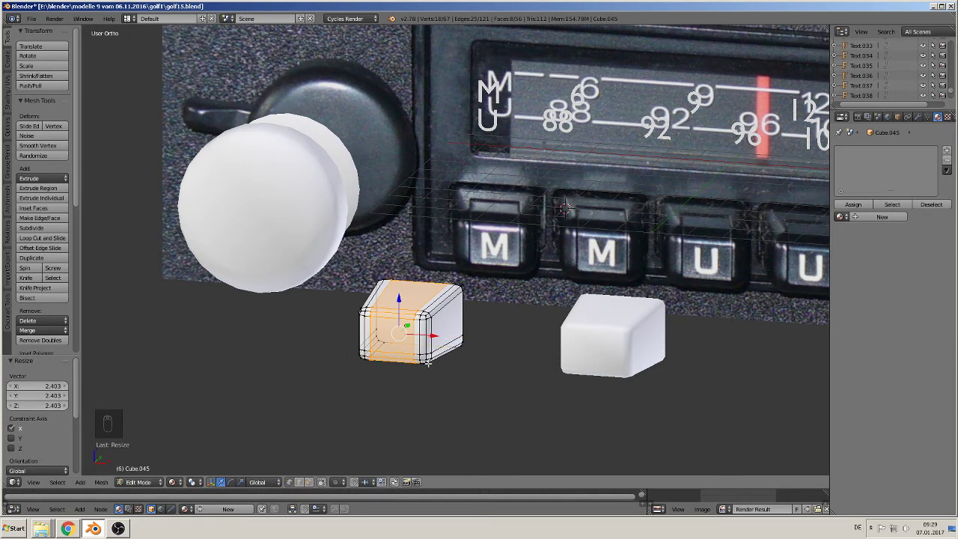
Add a loop cut across the button's sloping top and sides, slid close to the rear edge.
{"action": "middle_click_drag", "start_coordinate": [428, 363], "coordinate": [422, 388]}
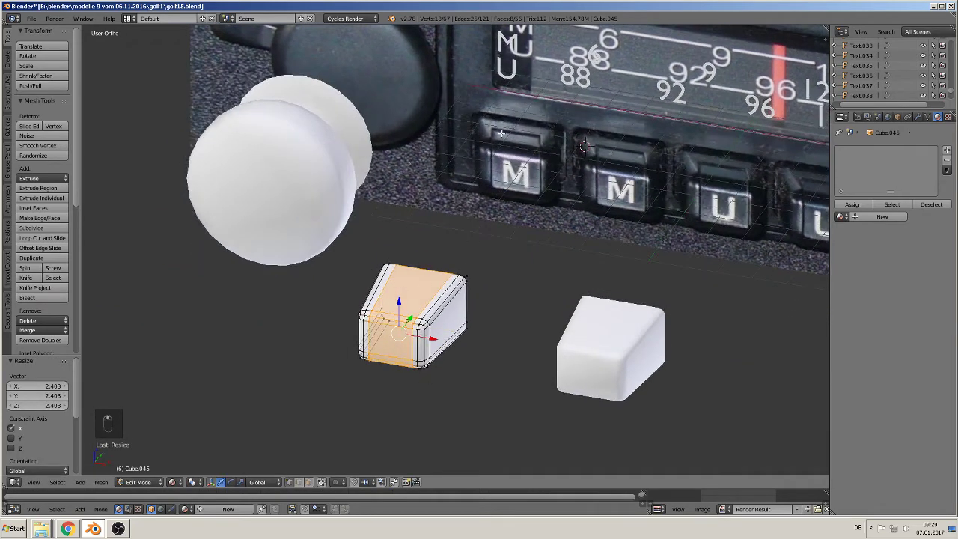
{"action": "key", "text": "ctrl+r"}
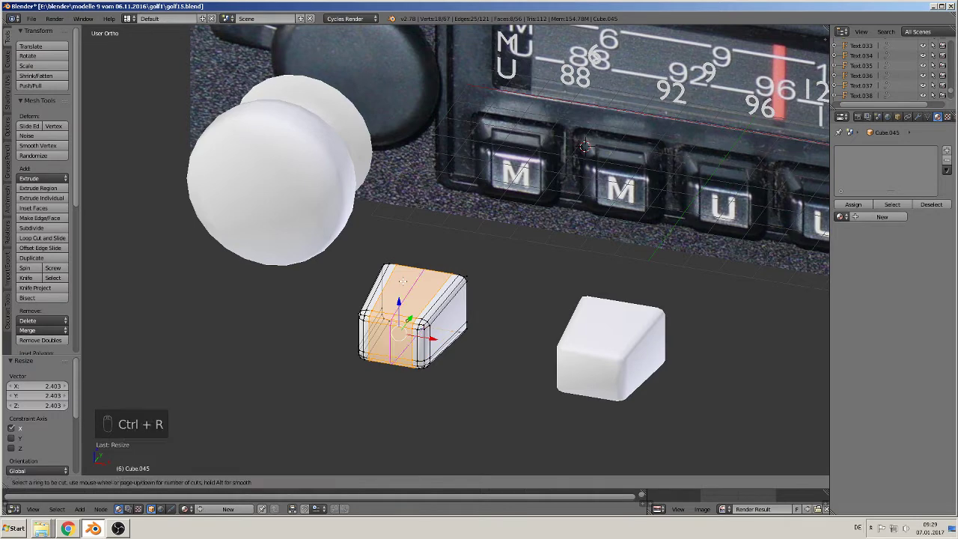
{"action": "left_click", "coordinate": [390, 276]}
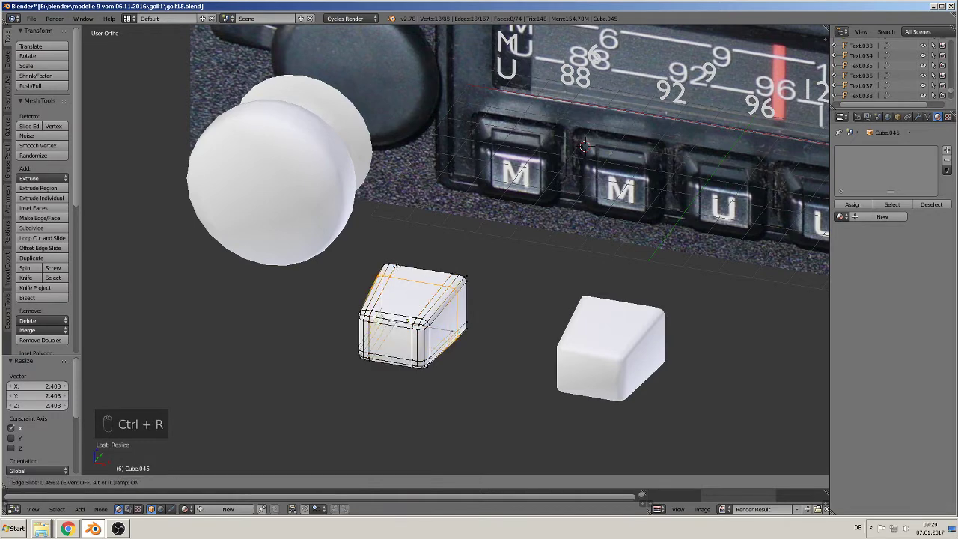
{"action": "left_click", "coordinate": [395, 266]}
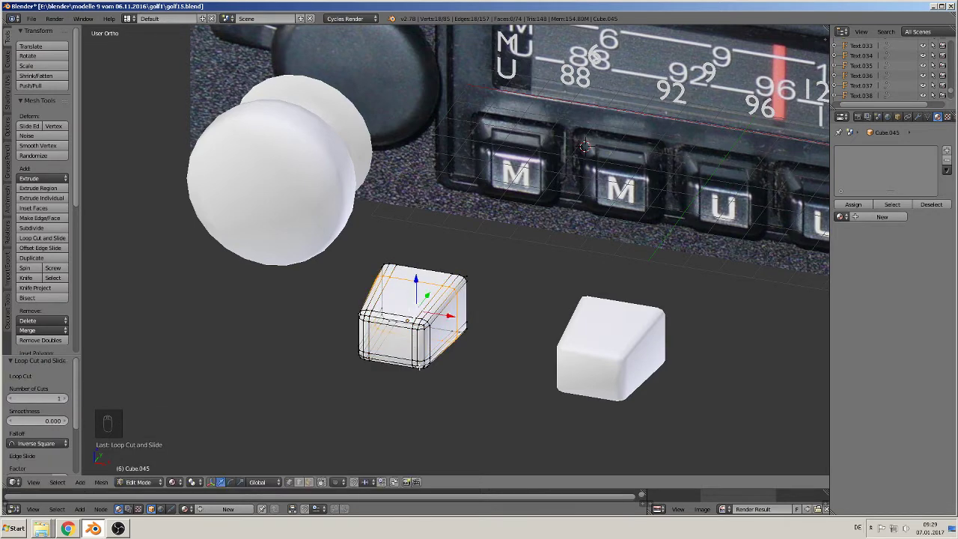
Extrude the central faces of the button's sloping top, front bevel and front, scaling them inward to about 0.922.
{"action": "middle_click_drag", "start_coordinate": [437, 381], "coordinate": [406, 344], "text": "shift"}
{"action": "scroll", "coordinate": [406, 345], "scroll_direction": "up", "scroll_amount": 2}
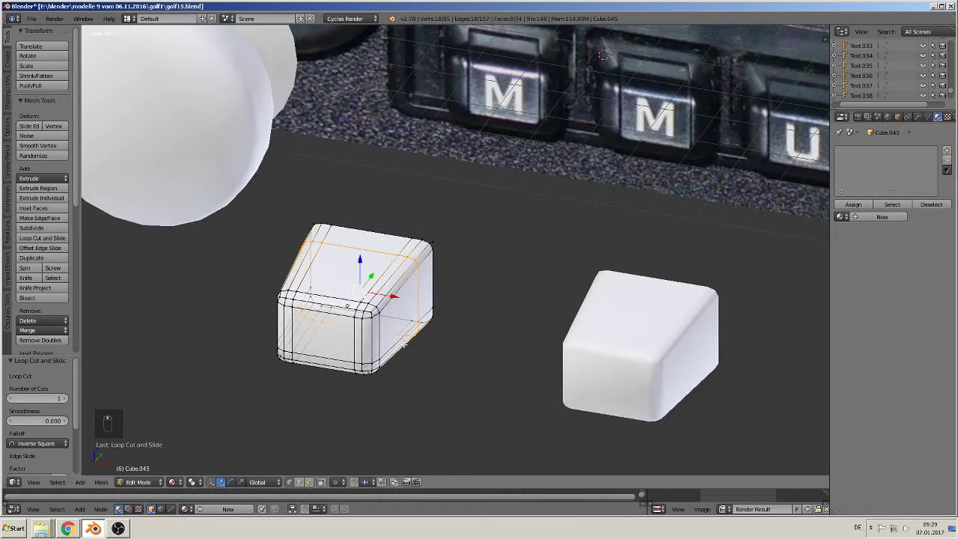
{"action": "left_click", "coordinate": [309, 484]}
{"action": "left_click", "coordinate": [322, 483]}
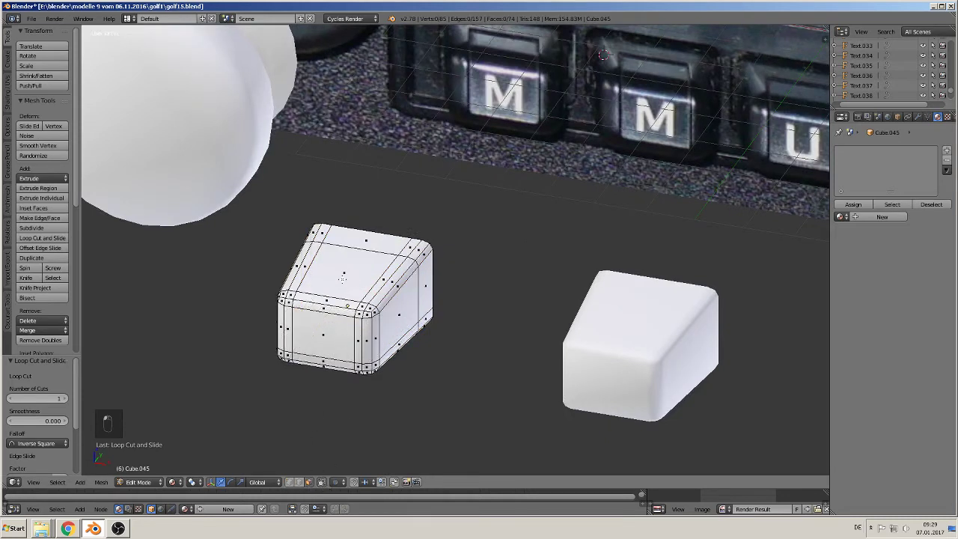
{"action": "right_click", "coordinate": [343, 278]}
{"action": "right_click", "coordinate": [328, 301], "text": "shift"}
{"action": "right_click", "coordinate": [325, 310], "text": "shift"}
{"action": "right_click", "coordinate": [326, 333], "text": "shift"}
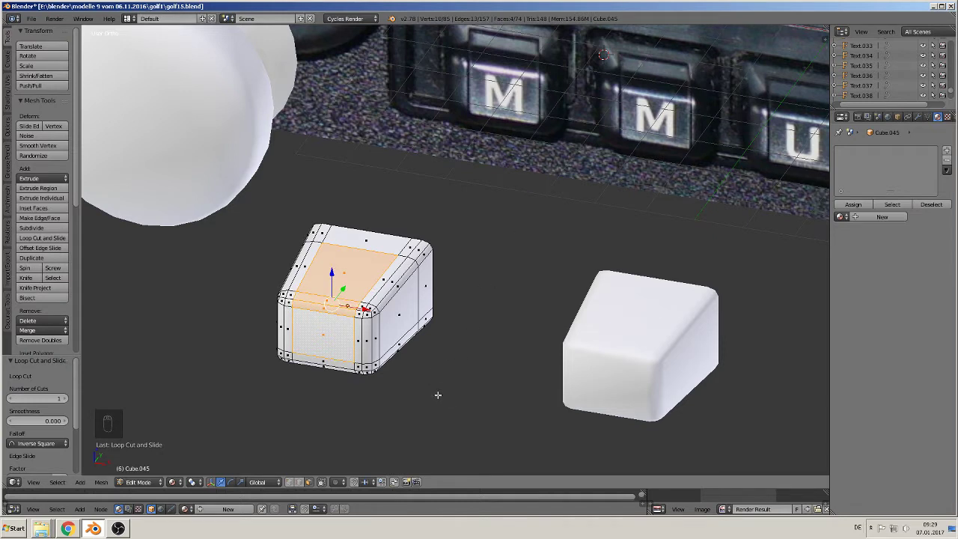
{"action": "key", "text": "e"}
{"action": "key", "text": "s"}
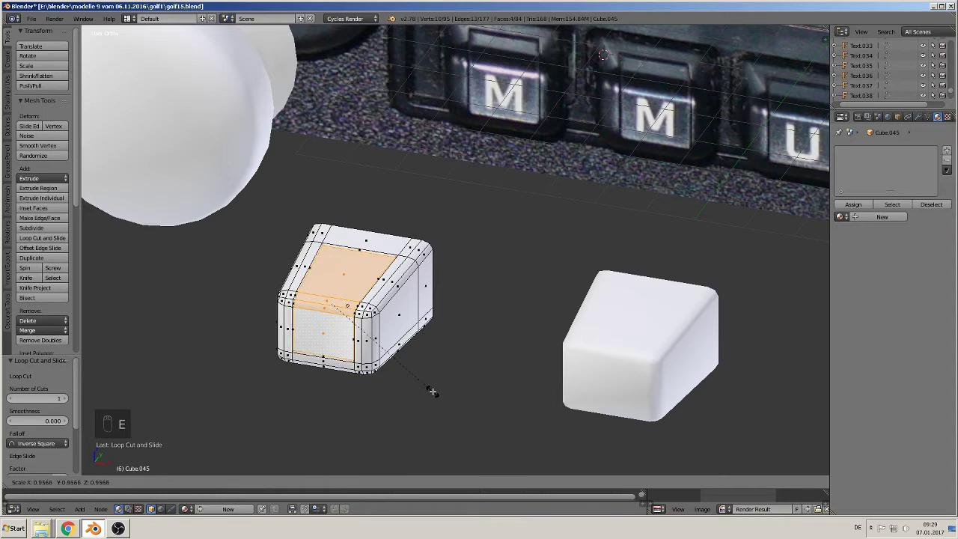
{"action": "left_click", "coordinate": [430, 387]}
Widen the recessed faces slightly along X and check the button's shape in object mode.
{"action": "middle_click_drag", "start_coordinate": [429, 387], "coordinate": [411, 359]}
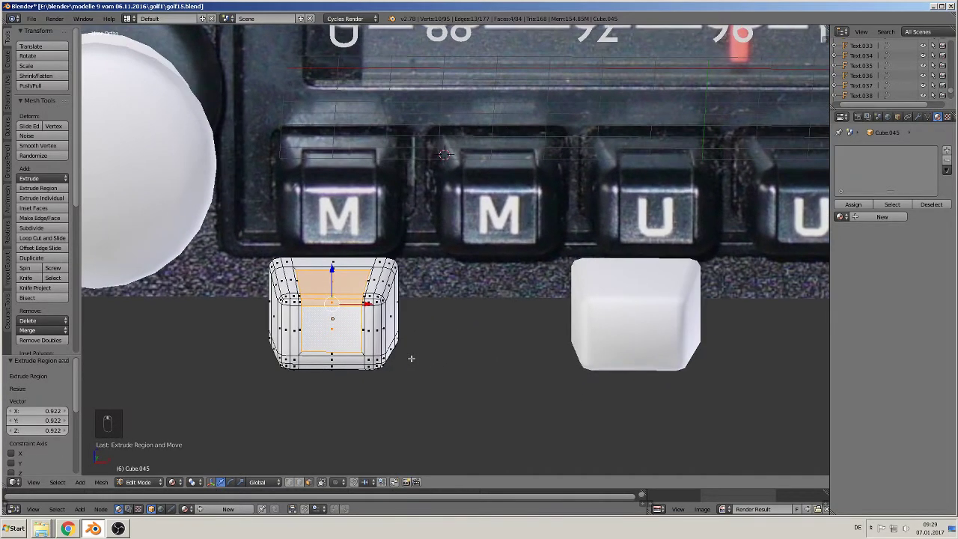
{"action": "key", "text": "s"}
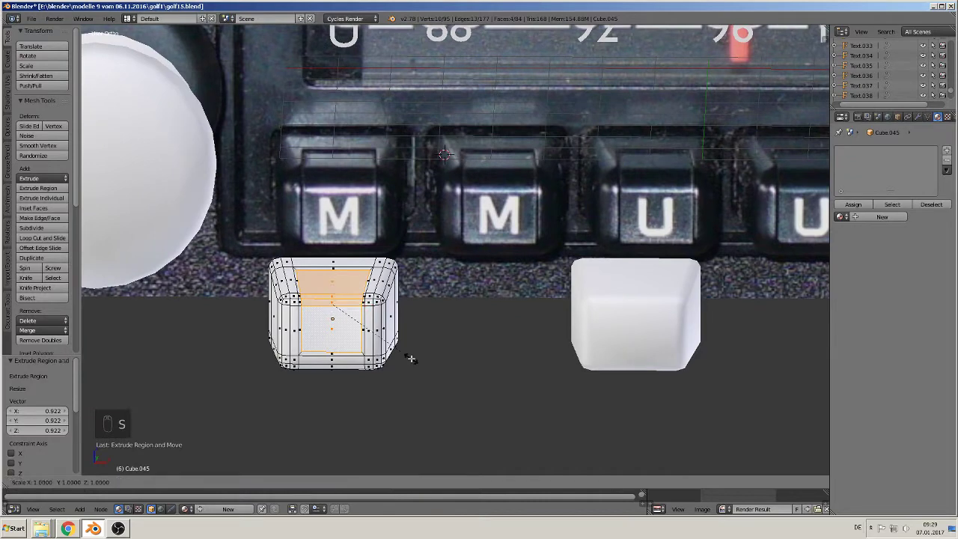
{"action": "key", "text": "x"}
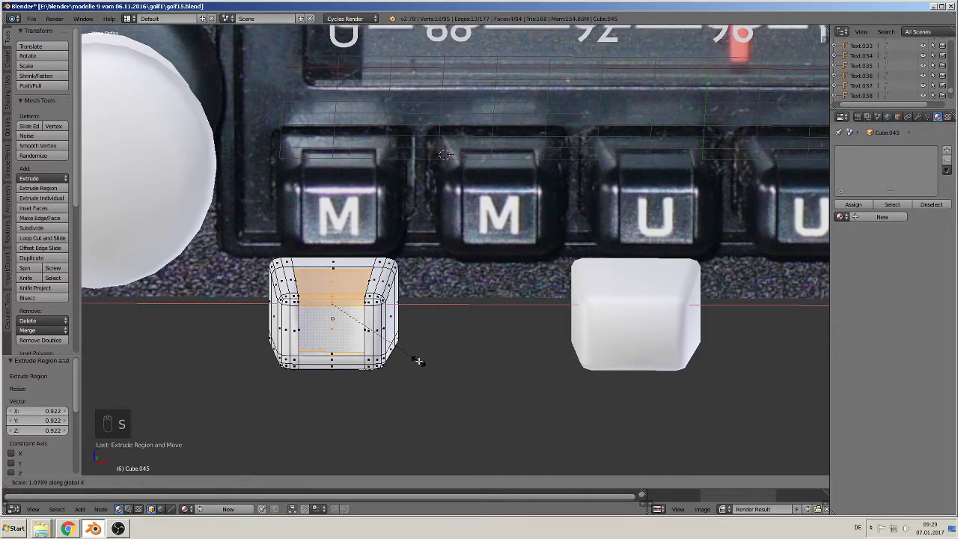
{"action": "left_click", "coordinate": [416, 361]}
{"action": "middle_click_drag", "start_coordinate": [415, 360], "coordinate": [349, 361]}
{"action": "key", "text": "Tab"}
{"action": "key", "text": "Tab"}
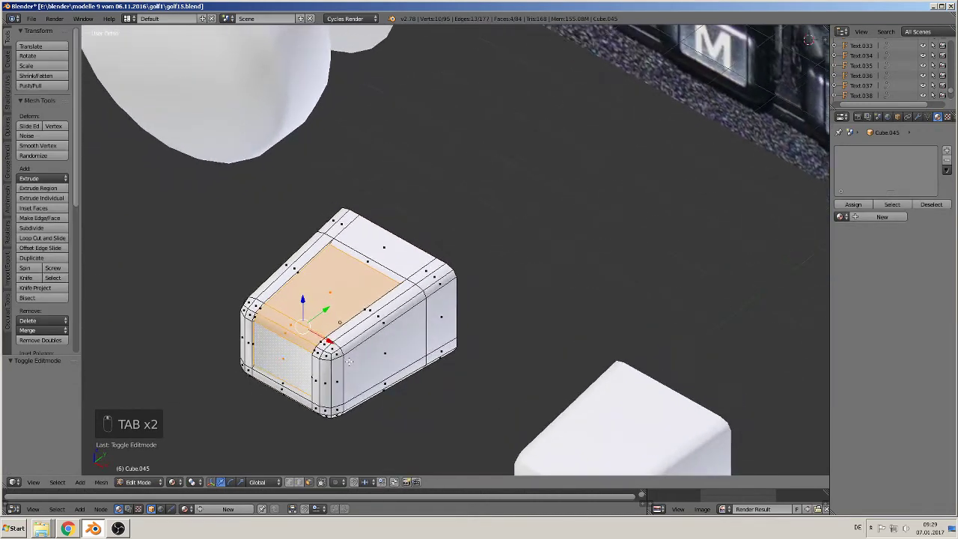
Shade the recess's large sloping top face and its front face flat.
{"action": "middle_click_drag", "start_coordinate": [349, 302], "coordinate": [320, 282]}
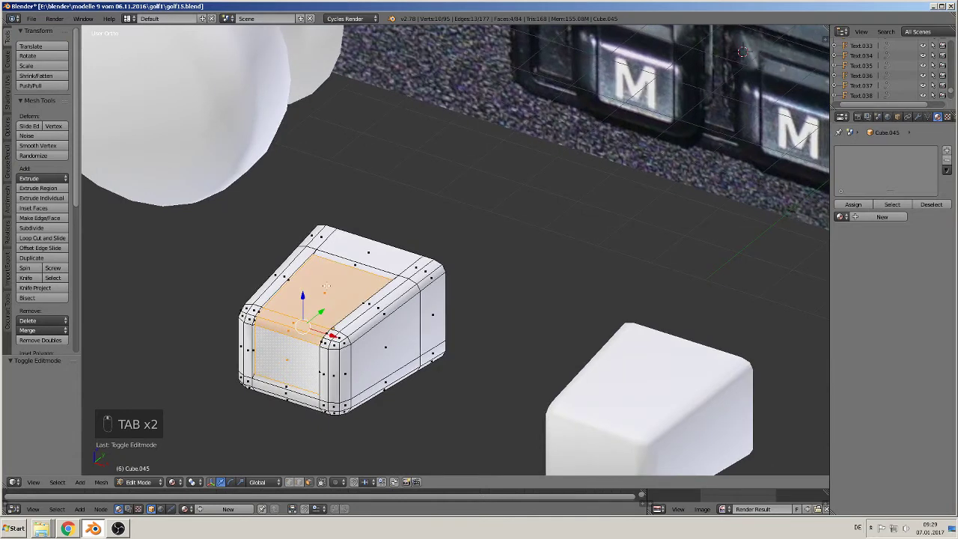
{"action": "right_click", "coordinate": [319, 283]}
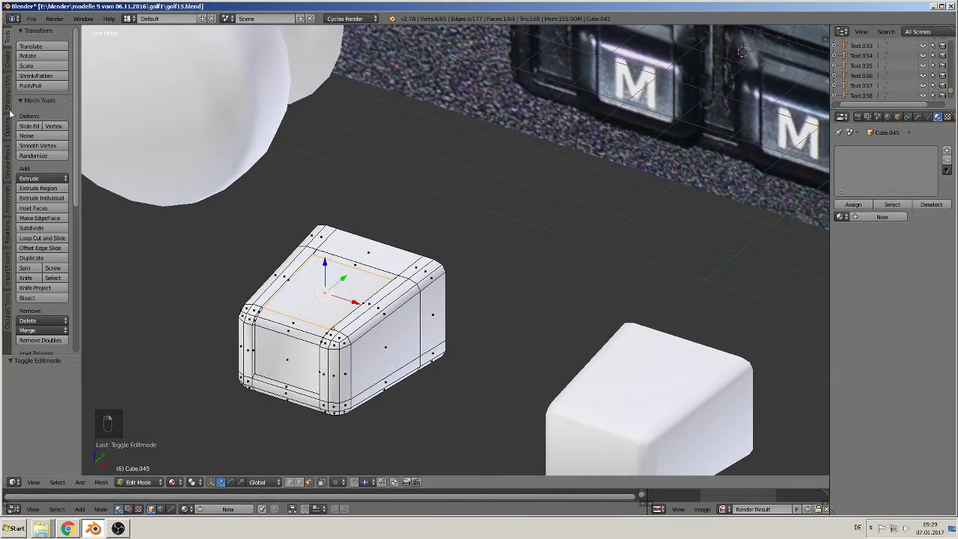
{"action": "left_click", "coordinate": [9, 88]}
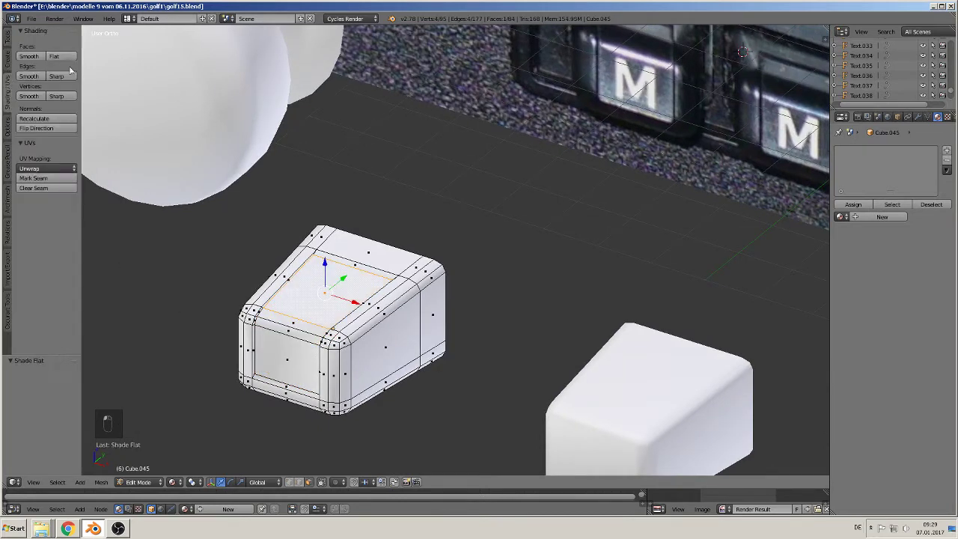
{"action": "key", "text": "Tab"}
{"action": "middle_click_drag", "start_coordinate": [427, 329], "coordinate": [442, 305]}
{"action": "key", "text": "Tab"}
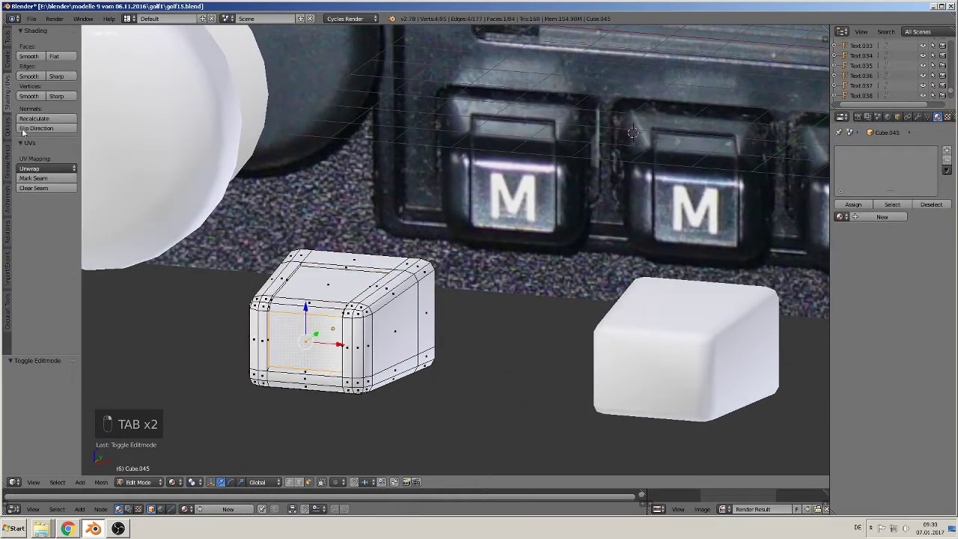
{"action": "left_click", "coordinate": [52, 57]}
{"action": "key", "text": "Tab"}
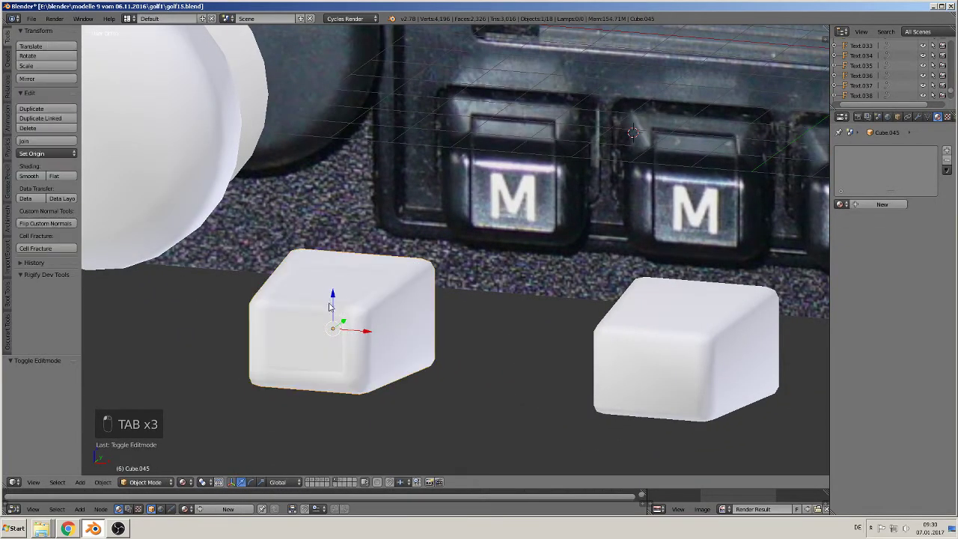
Add two lengthwise loop cuts just outside the button's recess, one tight against each side edge.
{"action": "middle_click_drag", "start_coordinate": [329, 299], "coordinate": [448, 221]}
{"action": "scroll", "coordinate": [319, 349], "scroll_direction": "up", "scroll_amount": 3}
{"action": "key", "text": "Tab"}
{"action": "scroll", "coordinate": [441, 227], "scroll_direction": "up", "scroll_amount": 2}
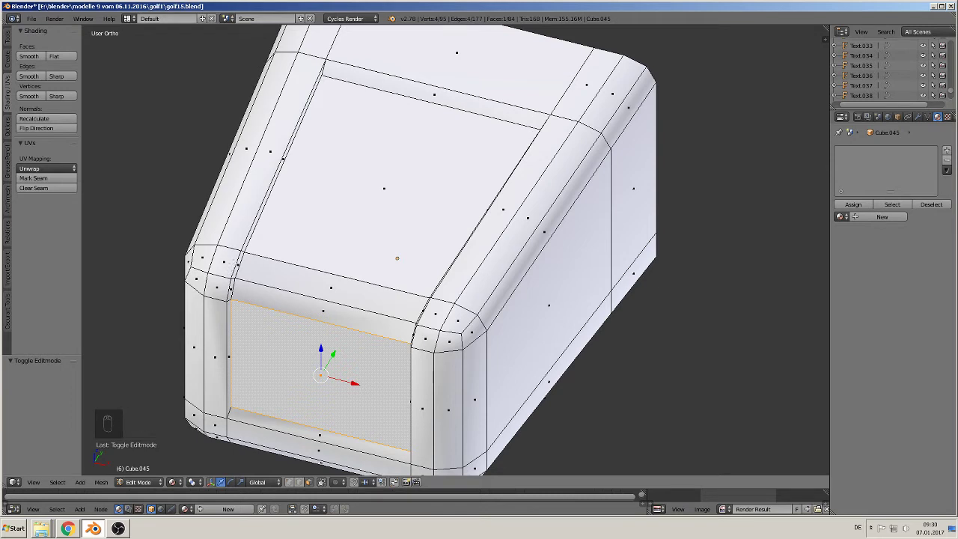
{"action": "key", "text": "ctrl+r"}
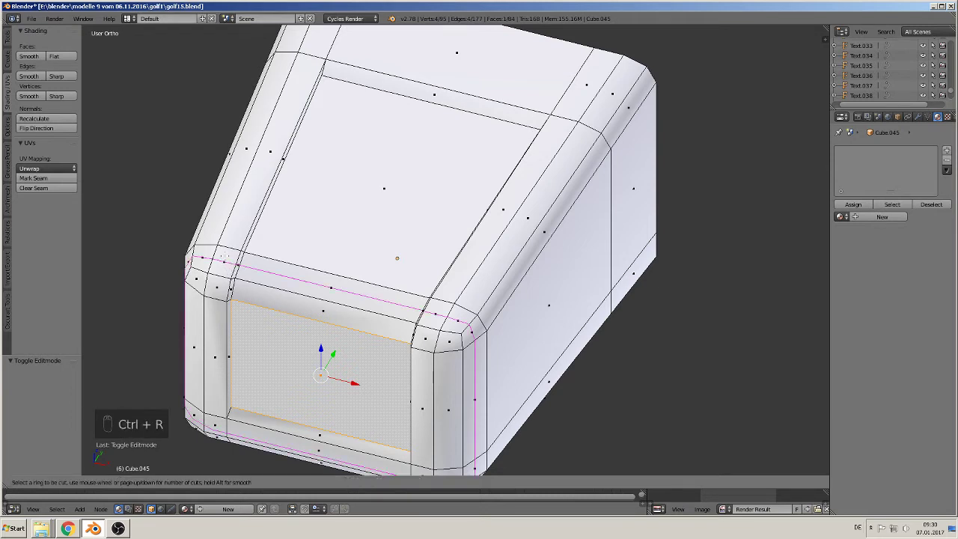
{"action": "left_click", "coordinate": [224, 254]}
{"action": "left_click", "coordinate": [241, 252]}
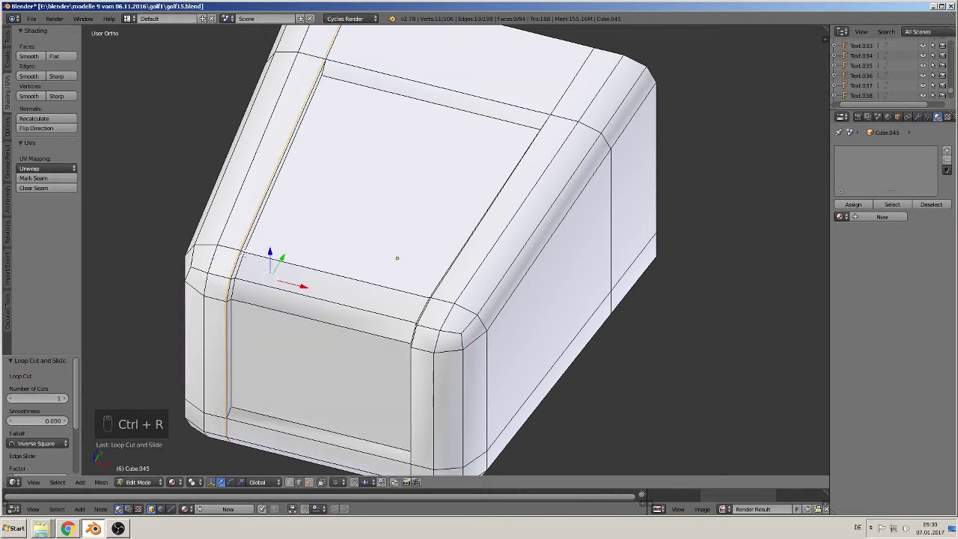
{"action": "key", "text": "ctrl+r"}
{"action": "left_click", "coordinate": [428, 329]}
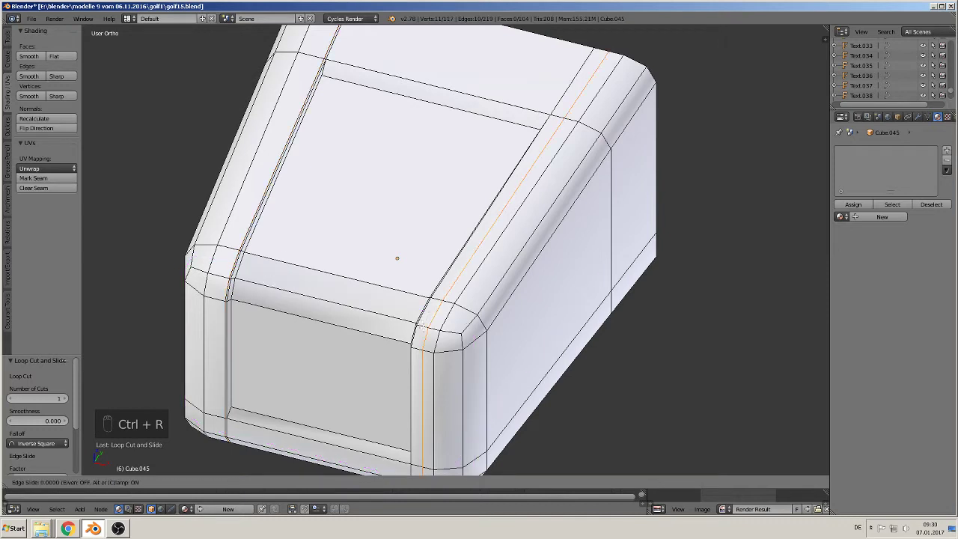
{"action": "left_click", "coordinate": [415, 321]}
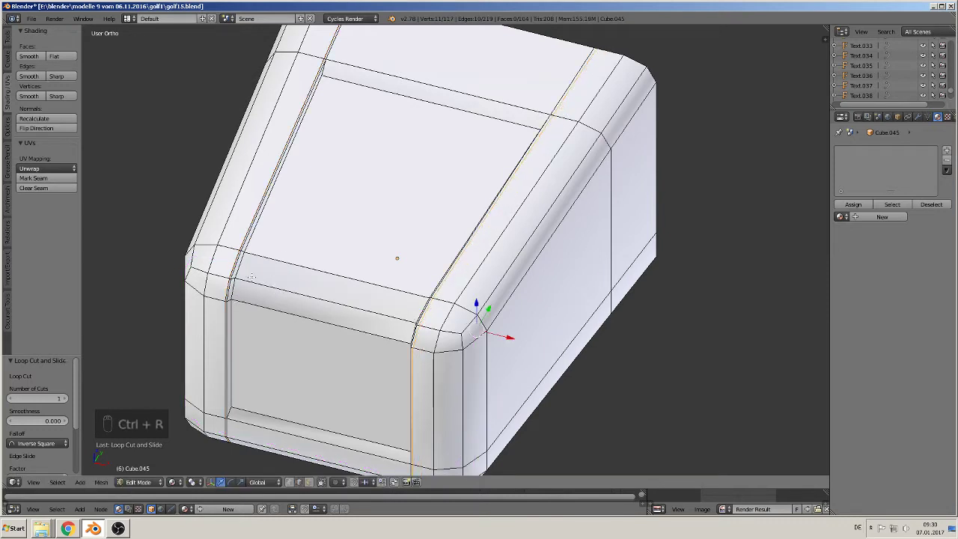
Add two lengthwise loop cuts inside the recess, slid fully against its side walls, and check the shading in object mode.
{"action": "key", "text": "ctrl+r"}
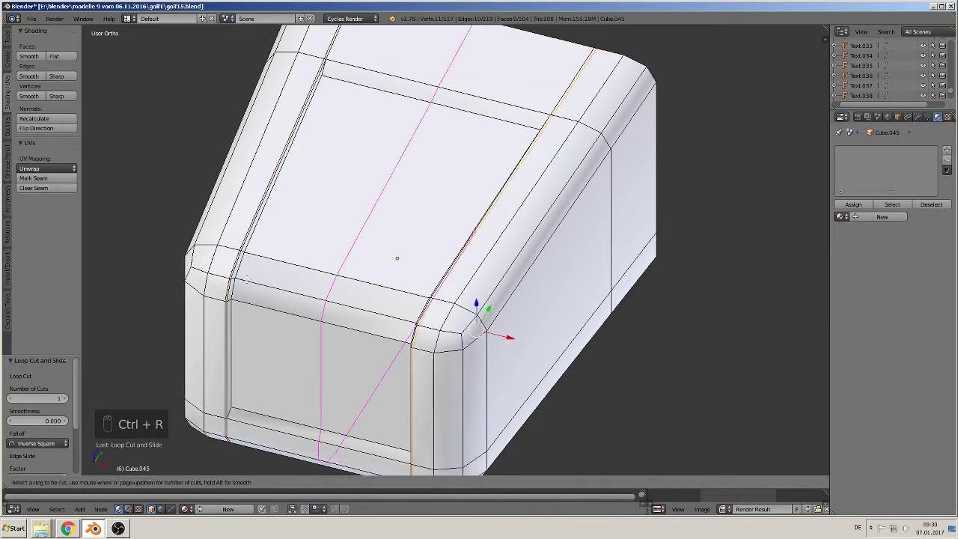
{"action": "left_click", "coordinate": [246, 279]}
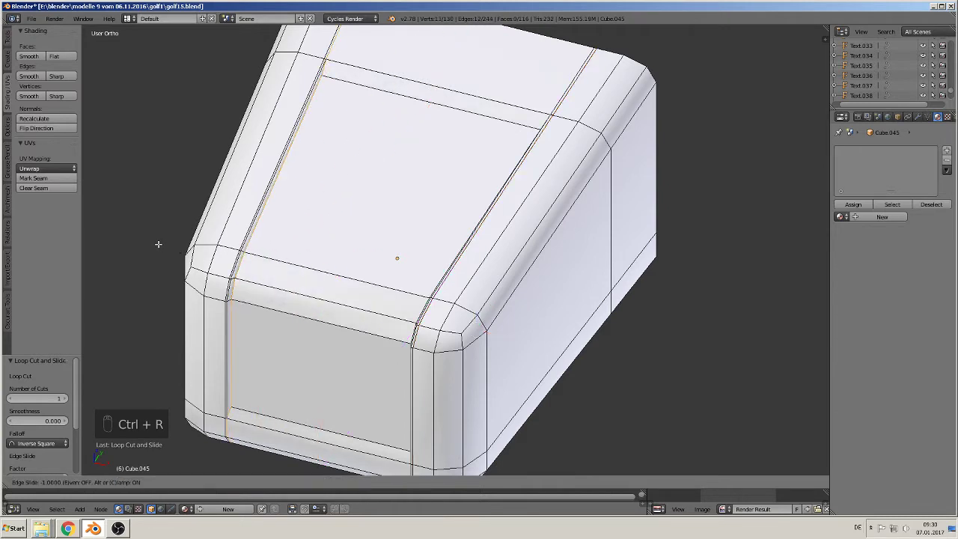
{"action": "left_click", "coordinate": [159, 243]}
{"action": "key", "text": "ctrl+r"}
{"action": "left_click", "coordinate": [340, 281]}
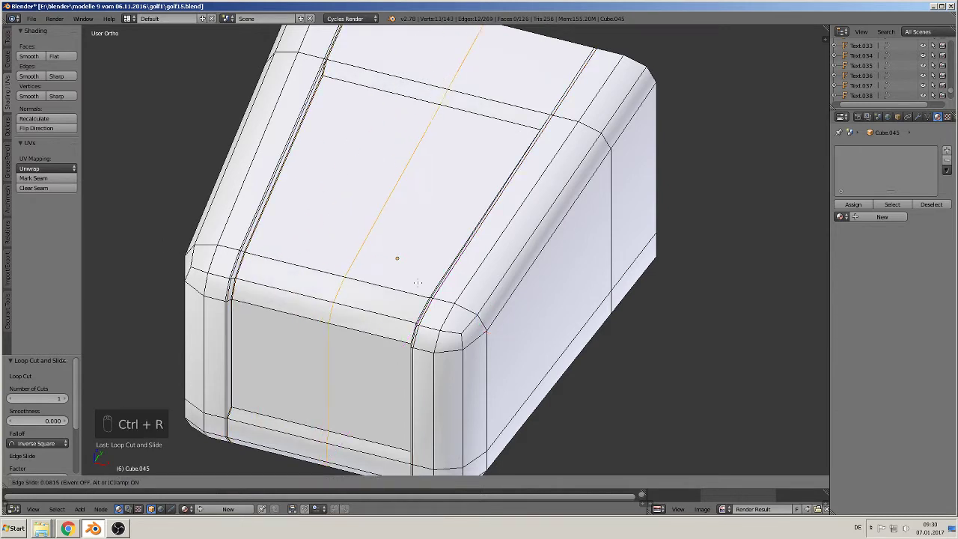
{"action": "left_click", "coordinate": [489, 323]}
{"action": "middle_click_drag", "start_coordinate": [467, 367], "coordinate": [436, 335]}
{"action": "key", "text": "Tab"}
{"action": "scroll", "coordinate": [439, 311], "scroll_direction": "down", "scroll_amount": 5}
{"action": "key", "text": "Tab"}
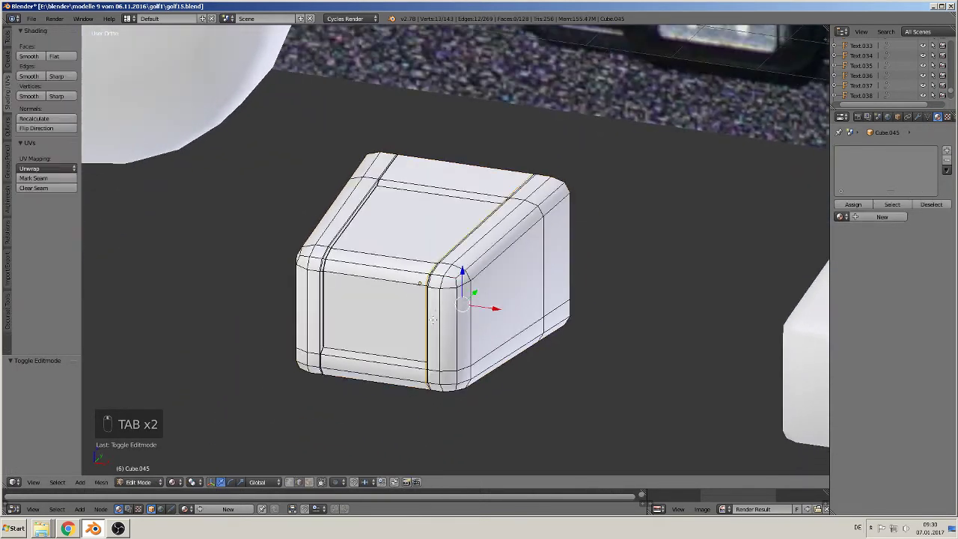
Add two horizontal loop cuts around the button, near the front face's upper and lower edges, and check the shading in object mode.
{"action": "scroll", "coordinate": [436, 336], "scroll_direction": "up", "scroll_amount": 4}
{"action": "key", "text": "ctrl+r"}
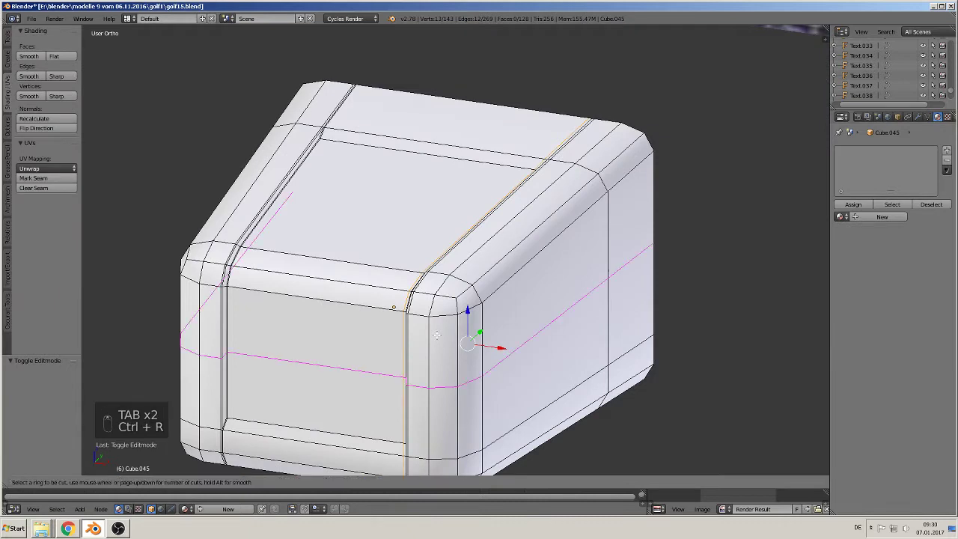
{"action": "left_click", "coordinate": [436, 336]}
{"action": "left_click", "coordinate": [431, 267]}
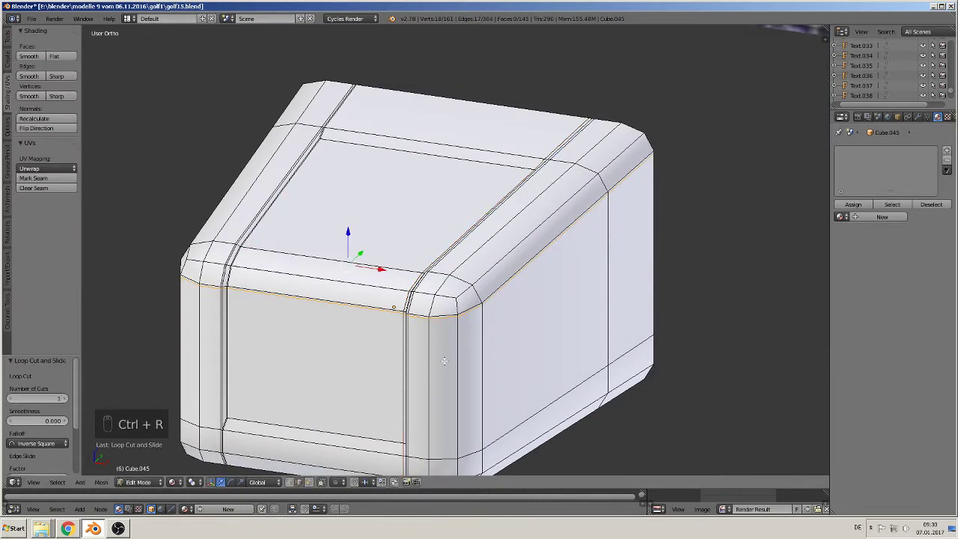
{"action": "key", "text": "ctrl+r"}
{"action": "left_click", "coordinate": [470, 352]}
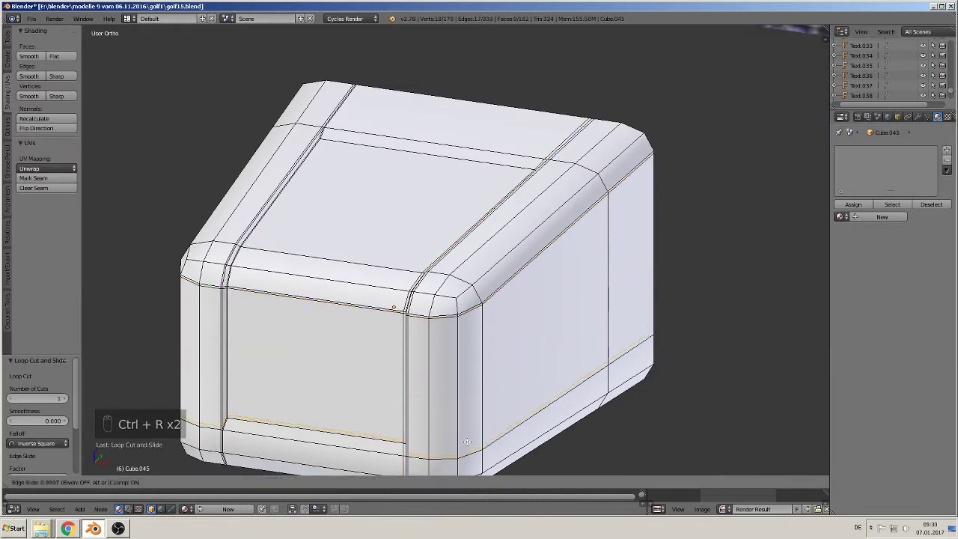
{"action": "left_click", "coordinate": [466, 442]}
{"action": "scroll", "coordinate": [452, 404], "scroll_direction": "down", "scroll_amount": 4}
{"action": "key", "text": "Tab"}
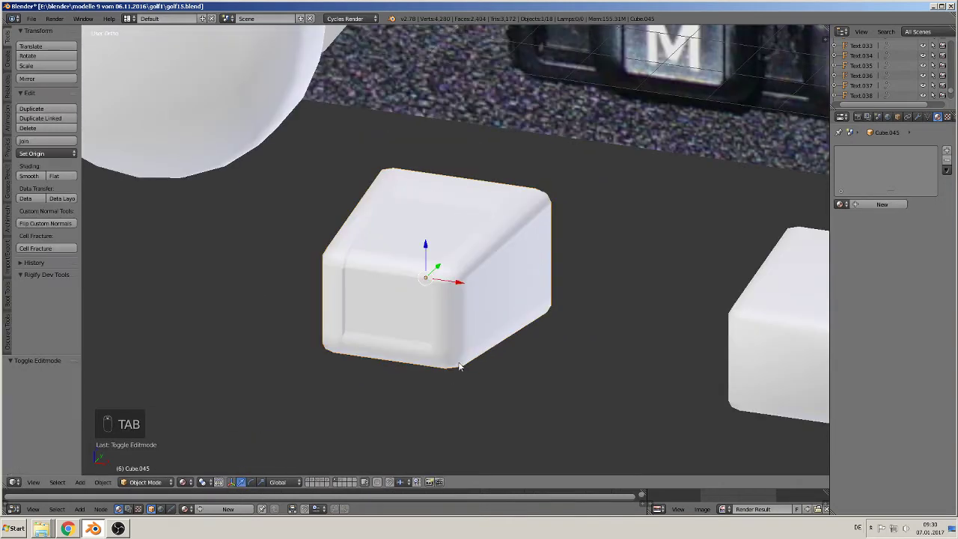
Move the plain button without the recess about -20.633 along X, beside the reference photo, and view the radio from the front.
{"action": "middle_click_drag", "start_coordinate": [462, 337], "coordinate": [360, 352]}
{"action": "scroll", "coordinate": [465, 295], "scroll_direction": "down", "scroll_amount": 3}
{"action": "scroll", "coordinate": [474, 276], "scroll_direction": "down", "scroll_amount": 1}
{"action": "middle_click_drag", "start_coordinate": [359, 352], "coordinate": [401, 329]}
{"action": "right_click", "coordinate": [517, 318]}
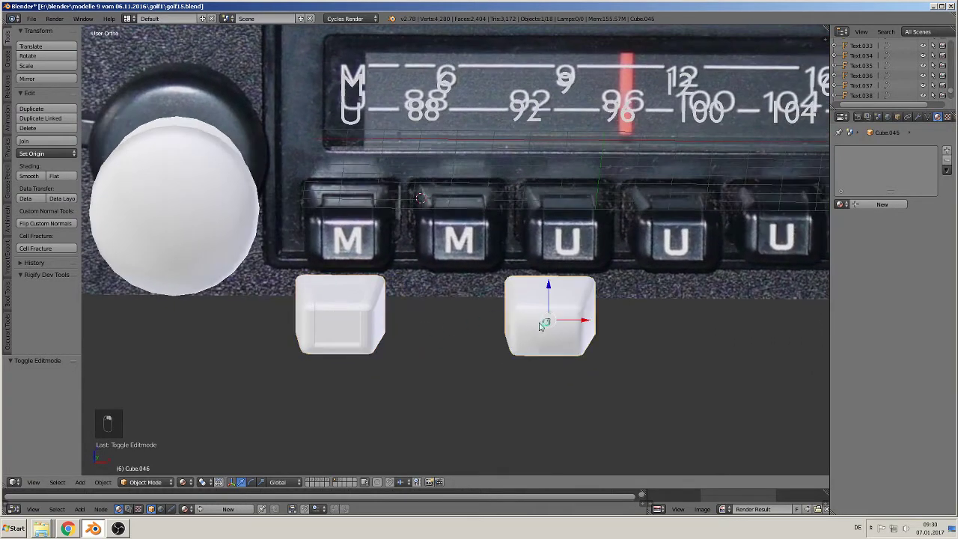
{"action": "scroll", "coordinate": [539, 329], "scroll_direction": "down", "scroll_amount": 4}
{"action": "key", "text": "g"}
{"action": "key", "text": "x"}
{"action": "left_click_drag", "start_coordinate": [518, 290], "coordinate": [163, 252]}
{"action": "middle_click_drag", "start_coordinate": [445, 315], "coordinate": [430, 330], "text": "shift"}
{"action": "key", "text": "KP_1"}
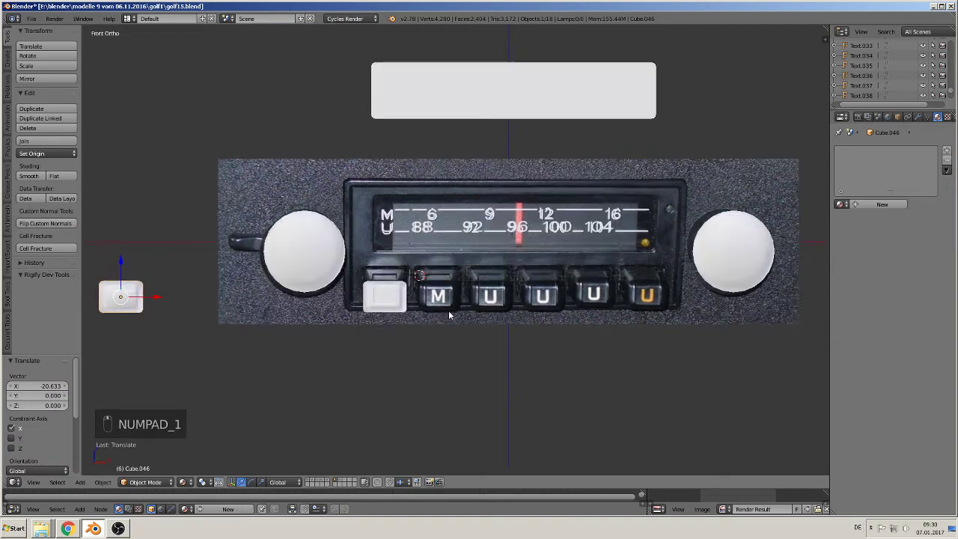
Add a plane mesh and rotate it 90° about X so it faces the front view.
{"action": "scroll", "coordinate": [465, 300], "scroll_direction": "up", "scroll_amount": 3}
{"action": "middle_click_drag", "start_coordinate": [405, 280], "coordinate": [385, 300], "text": "shift"}
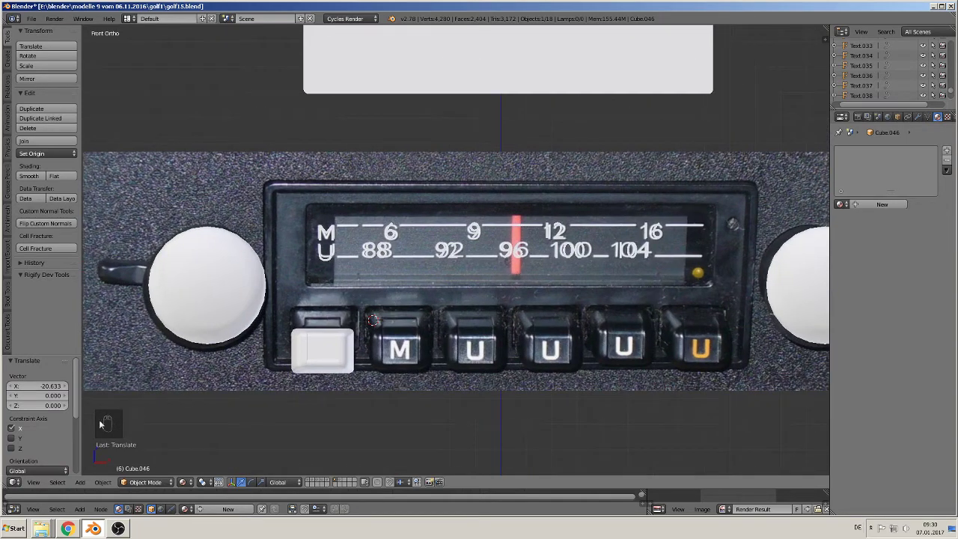
{"action": "left_click", "coordinate": [80, 482]}
{"action": "mouse_move", "coordinate": [88, 471]}
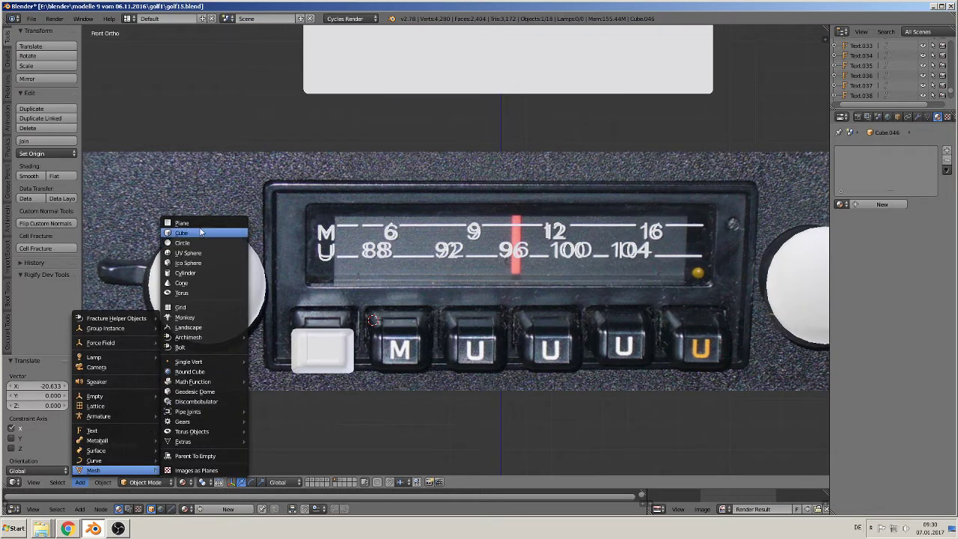
{"action": "left_click", "coordinate": [239, 238]}
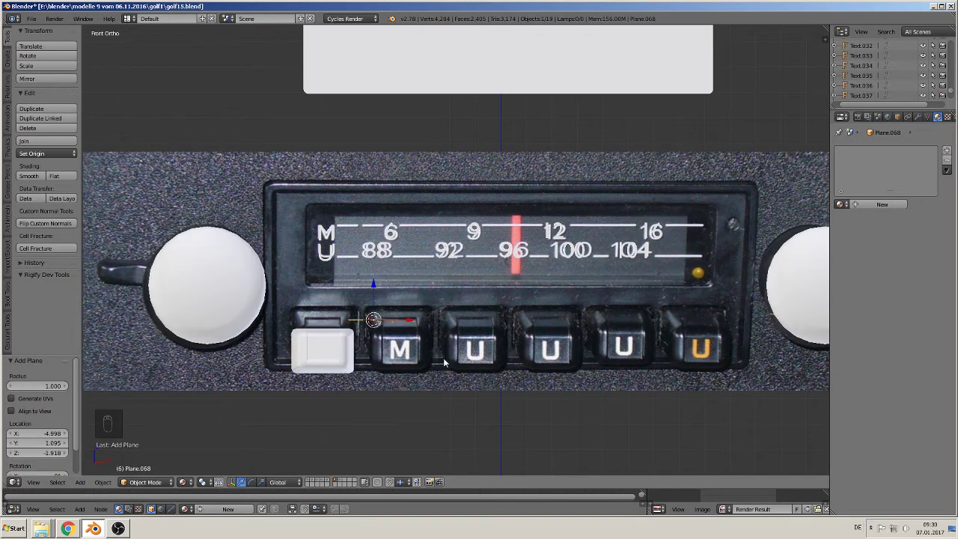
{"action": "key", "text": "r"}
{"action": "key", "text": "x"}
{"action": "key", "text": "9"}
{"action": "key", "text": "0"}
{"action": "key", "text": "Return"}
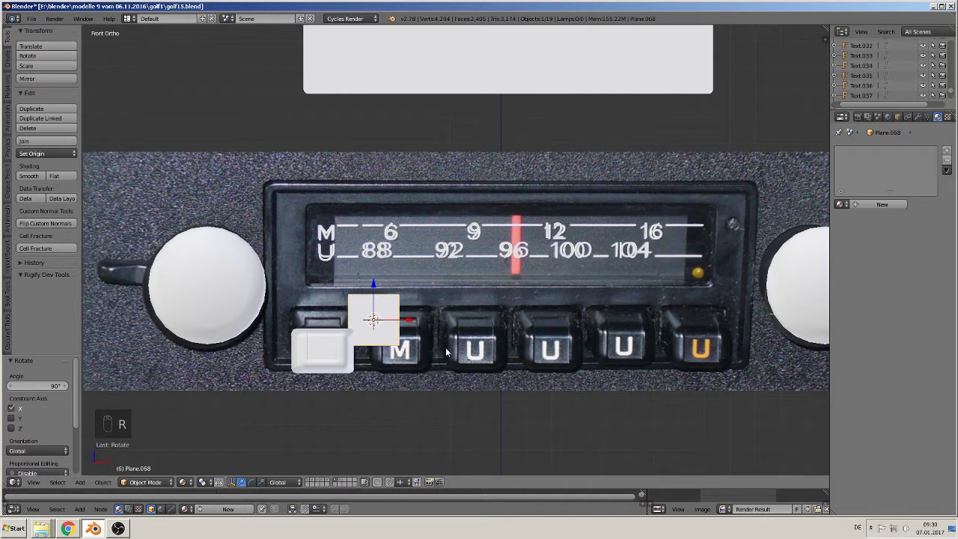
Scale the plane to about 0.14 along X and move it onto the dial's red needle.
{"action": "key", "text": "s"}
{"action": "key", "text": "x"}
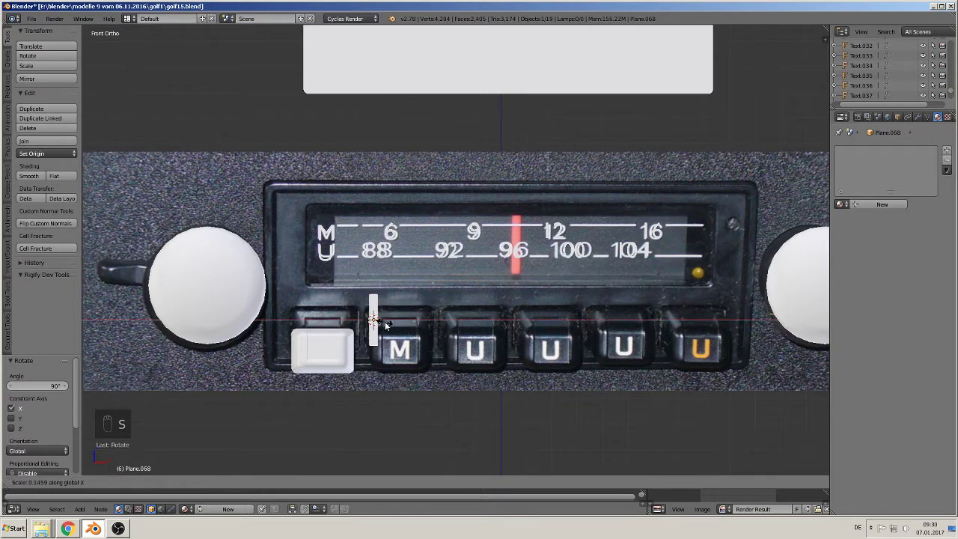
{"action": "left_click", "coordinate": [387, 325]}
{"action": "key", "text": "g"}
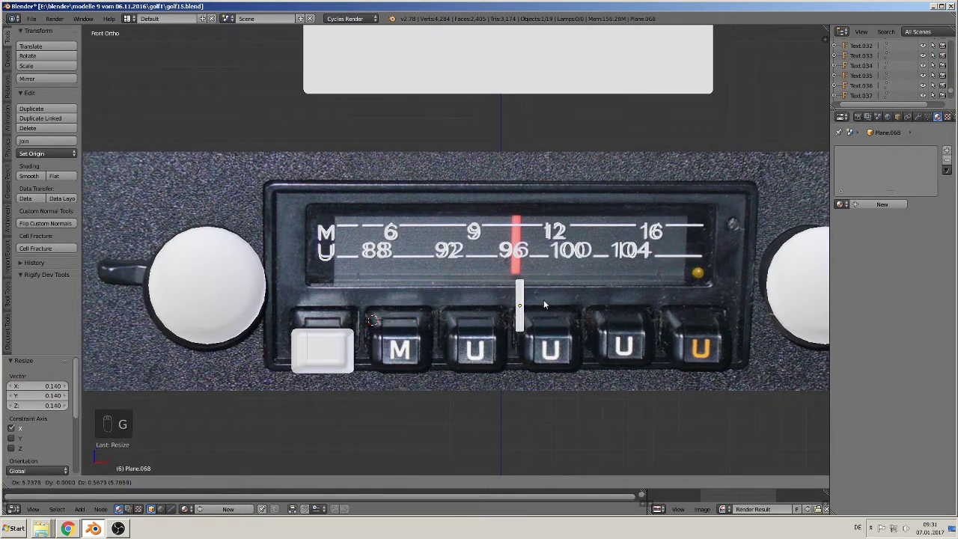
{"action": "left_click", "coordinate": [531, 247]}
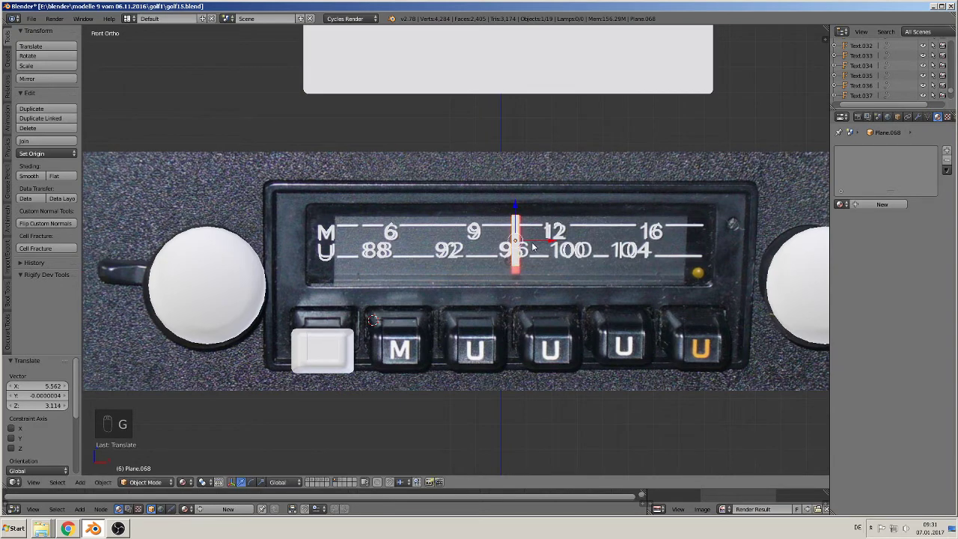
Enlarge the needle strip by about 1.238 and shift it slightly down over the red needle.
{"action": "key", "text": "s"}
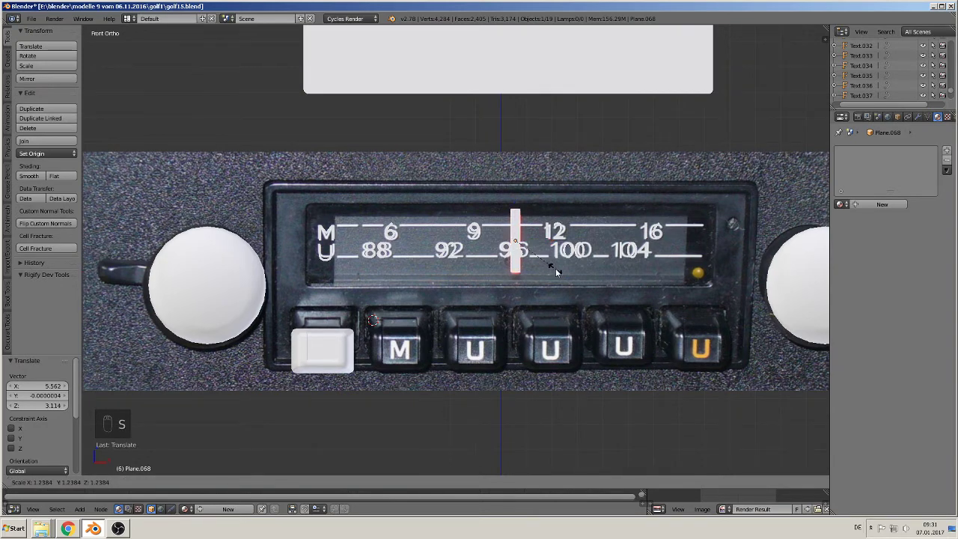
{"action": "left_click", "coordinate": [553, 269]}
{"action": "key", "text": "g"}
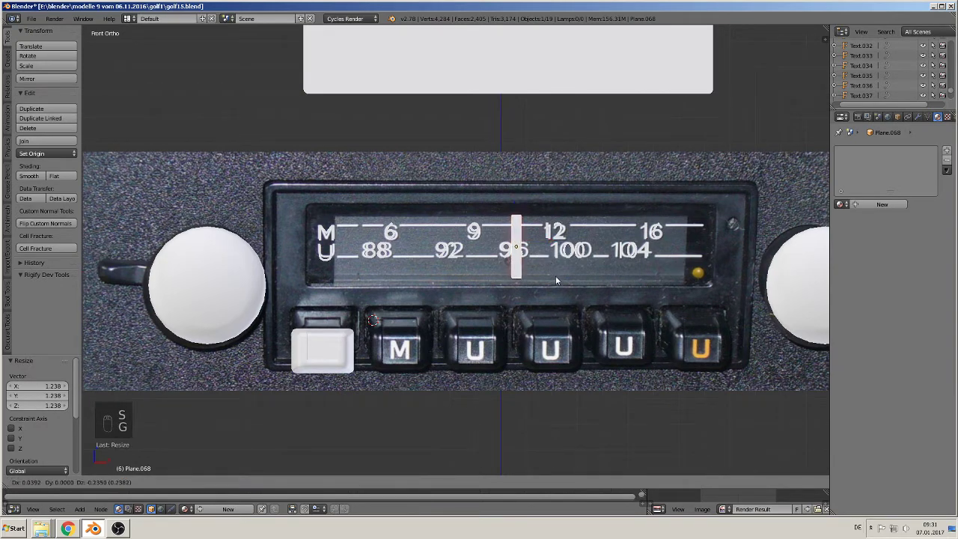
{"action": "left_click", "coordinate": [555, 276]}
Duplicate the needle strip, place the copy between the dial's 6 and 9, and rotate it 90° to lie horizontal.
{"action": "scroll", "coordinate": [556, 275], "scroll_direction": "up", "scroll_amount": 2}
{"action": "scroll", "coordinate": [520, 341], "scroll_direction": "up", "scroll_amount": 2}
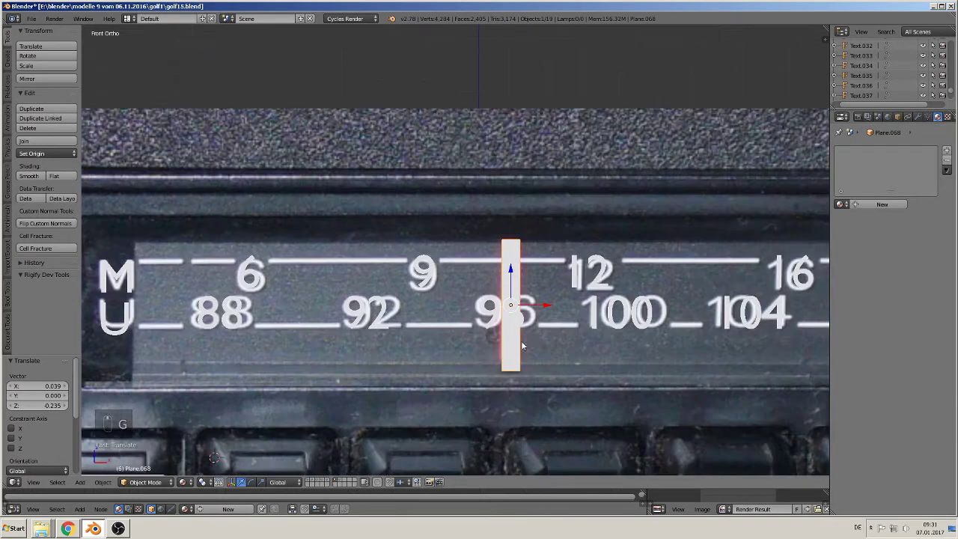
{"action": "key", "text": "shift+d"}
{"action": "left_click", "coordinate": [347, 279]}
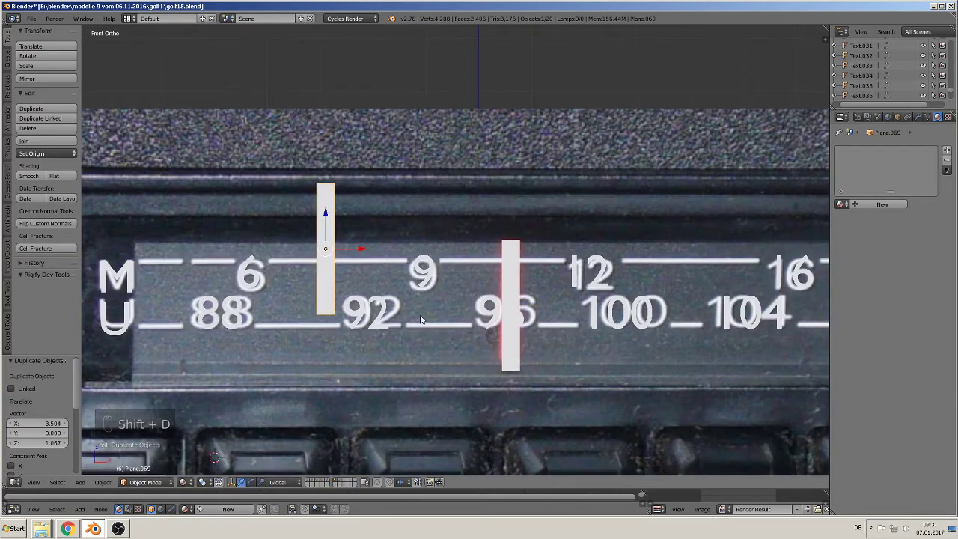
{"action": "type", "text": "r90"}
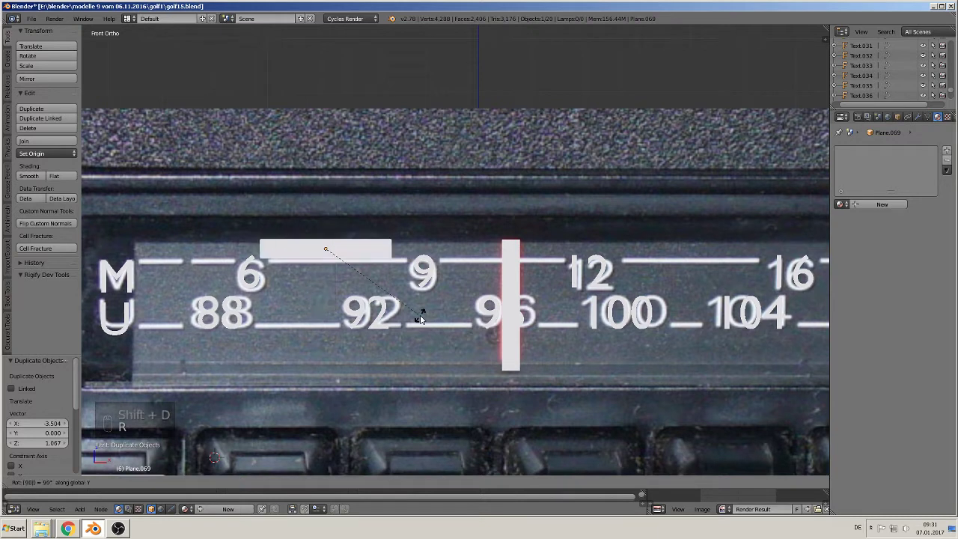
{"action": "key", "text": "Return"}
Scale the horizontal strip to about 0.139 along Z and align it with the dial's upper white line between 6 and 9.
{"action": "key", "text": "s"}
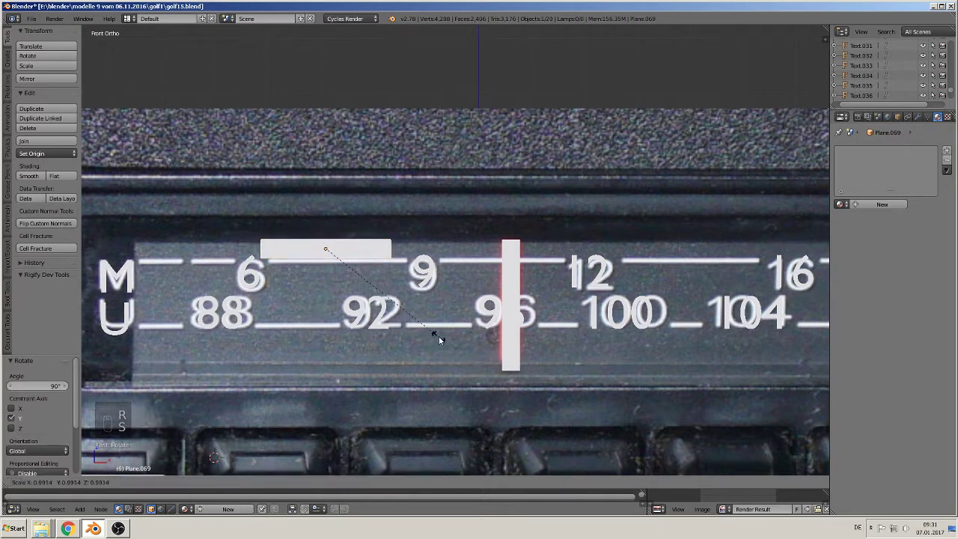
{"action": "key", "text": "z"}
{"action": "left_click", "coordinate": [344, 258]}
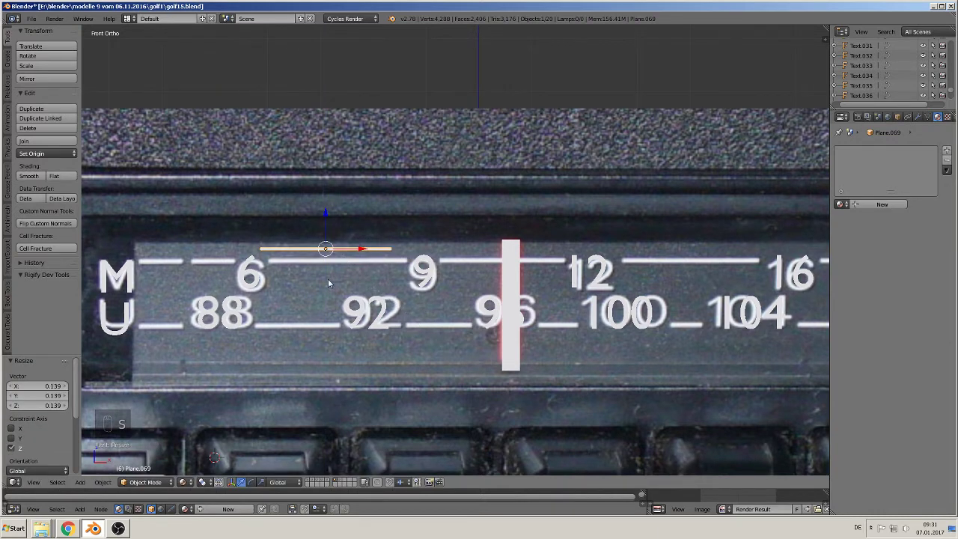
{"action": "left_click_drag", "start_coordinate": [325, 215], "coordinate": [330, 227]}
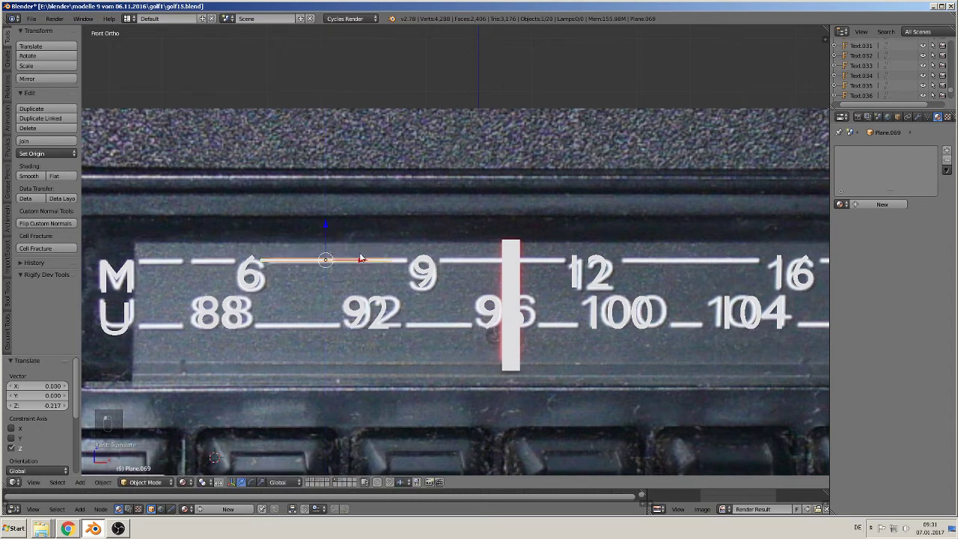
{"action": "left_click_drag", "start_coordinate": [358, 259], "coordinate": [368, 261]}
{"action": "middle_click_drag", "start_coordinate": [360, 292], "coordinate": [471, 303], "text": "shift"}
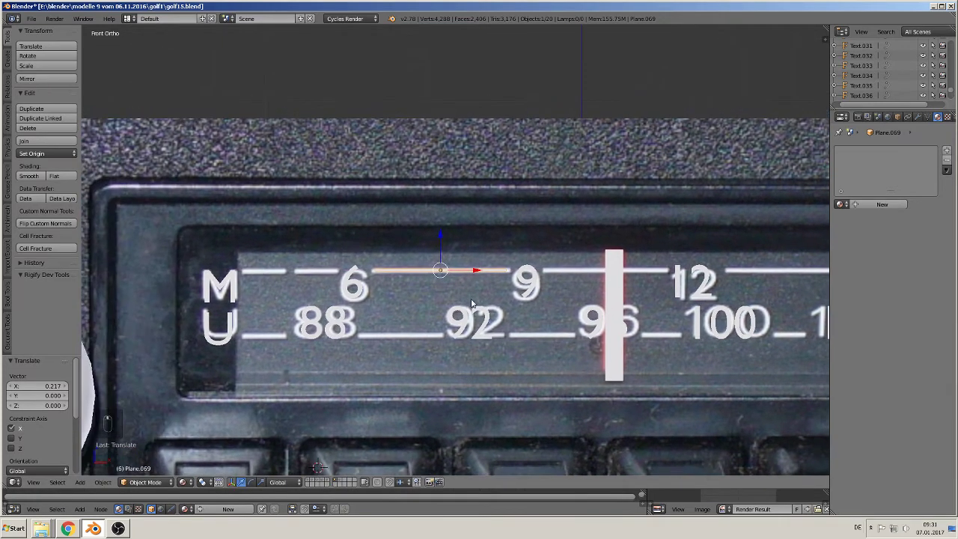
Duplicate the upper scale line along X onto the dash just before the 6 and shorten the copy's right end to match.
{"action": "key", "text": "shift+d"}
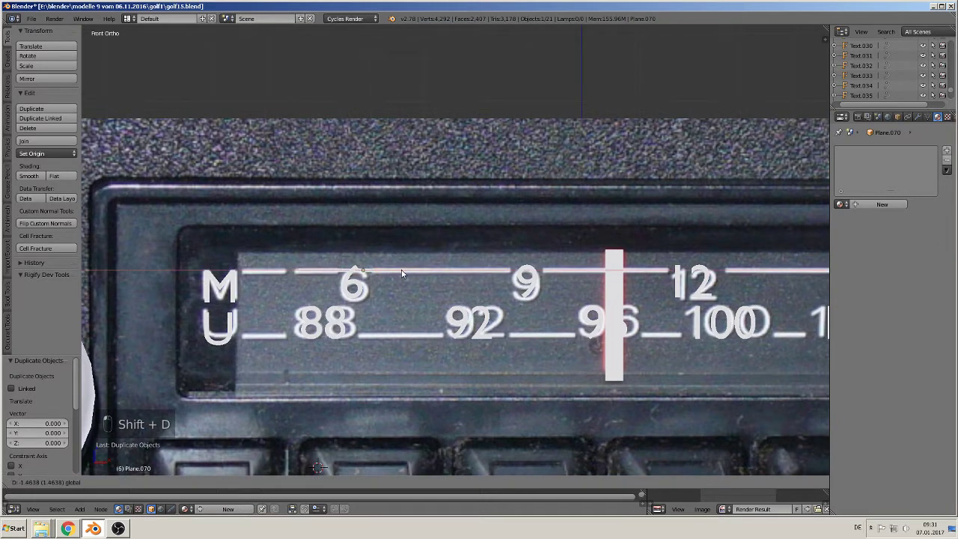
{"action": "left_click", "coordinate": [400, 272]}
{"action": "key", "text": "Tab"}
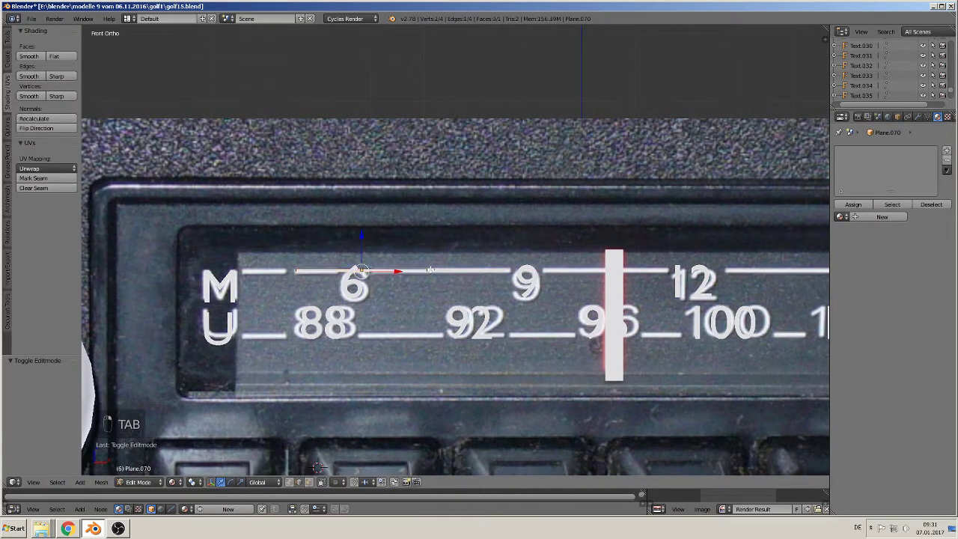
{"action": "key", "text": "a"}
{"action": "key", "text": "a"}
{"action": "key", "text": "c"}
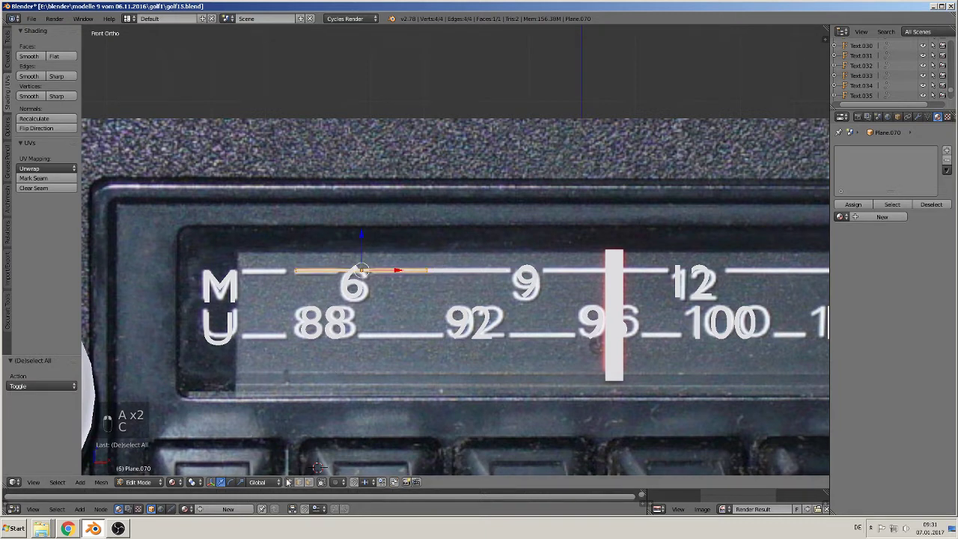
{"action": "key", "text": "a"}
{"action": "key", "text": "c"}
{"action": "left_click", "coordinate": [422, 271]}
{"action": "key", "text": "g"}
{"action": "key", "text": "x"}
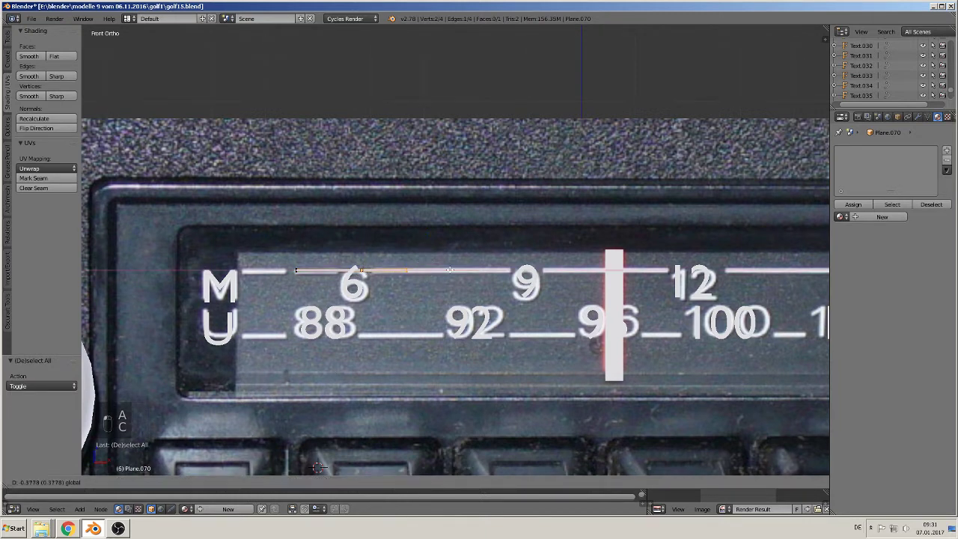
{"action": "left_click", "coordinate": [382, 272]}
{"action": "key", "text": "Tab"}
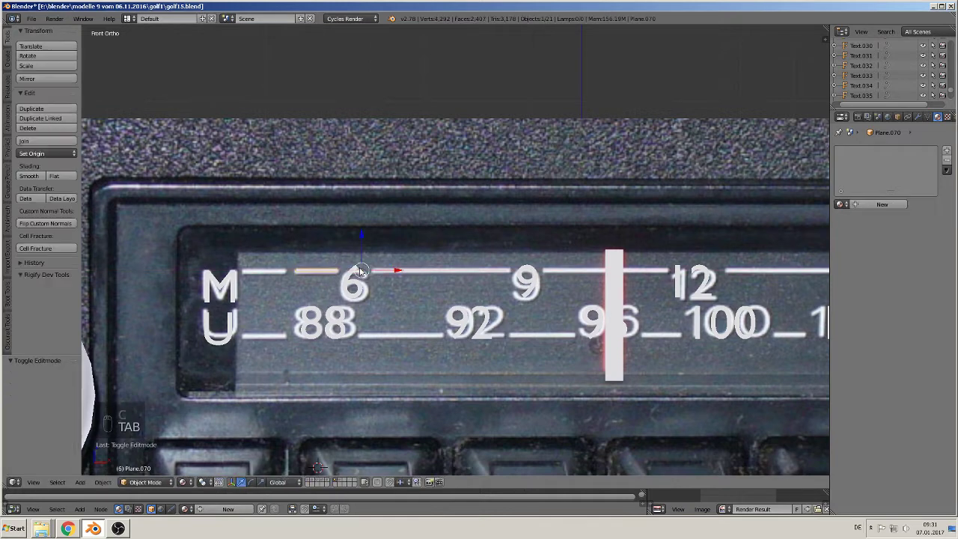
Set the short dash's origin to its geometry and duplicate it about -1.011 along X onto the upper dash beside the M.
{"action": "left_click", "coordinate": [38, 154]}
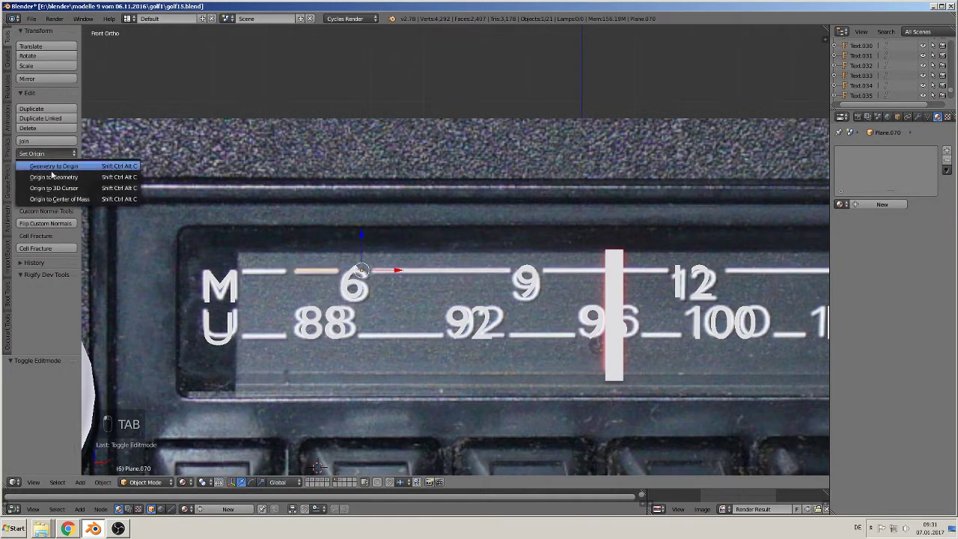
{"action": "left_click", "coordinate": [38, 174]}
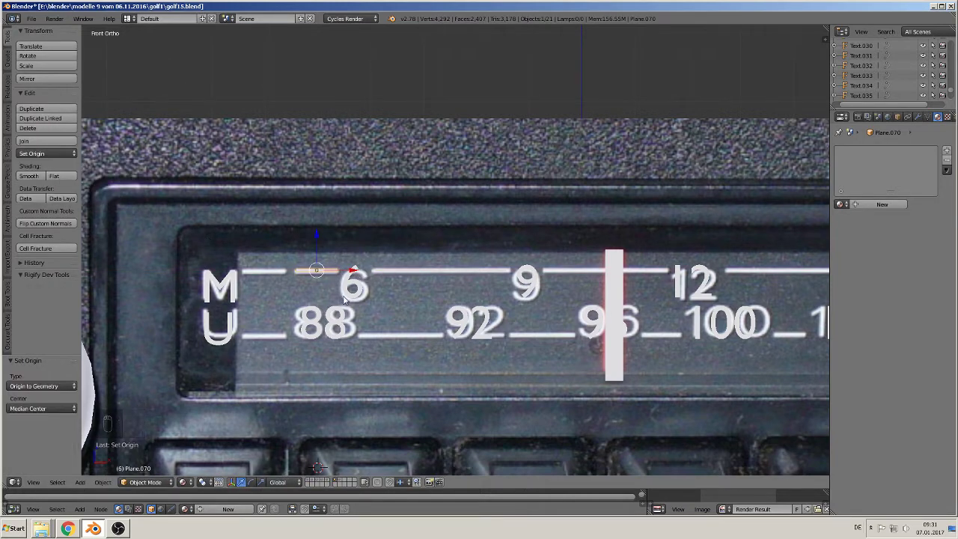
{"action": "key", "text": "shift+d"}
{"action": "key", "text": "x"}
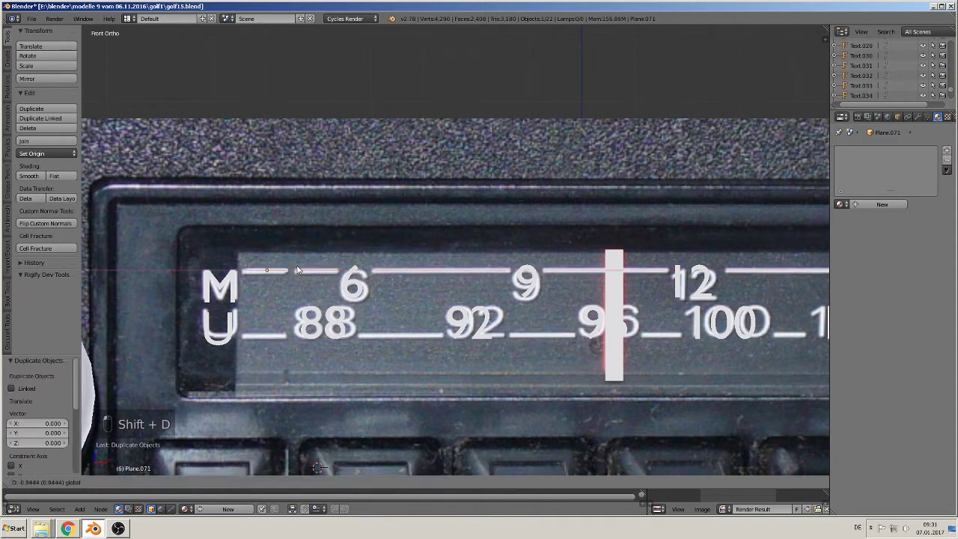
{"action": "left_click", "coordinate": [295, 270]}
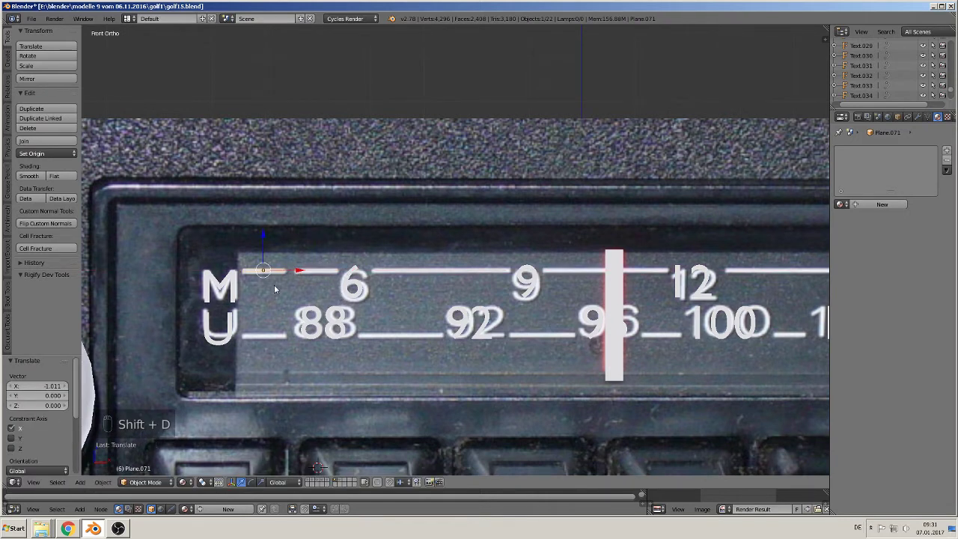
Duplicate the dash beside the M by about -1.218 along Z onto the lower dash beside the U.
{"action": "key", "text": "shift+d"}
{"action": "key", "text": "z"}
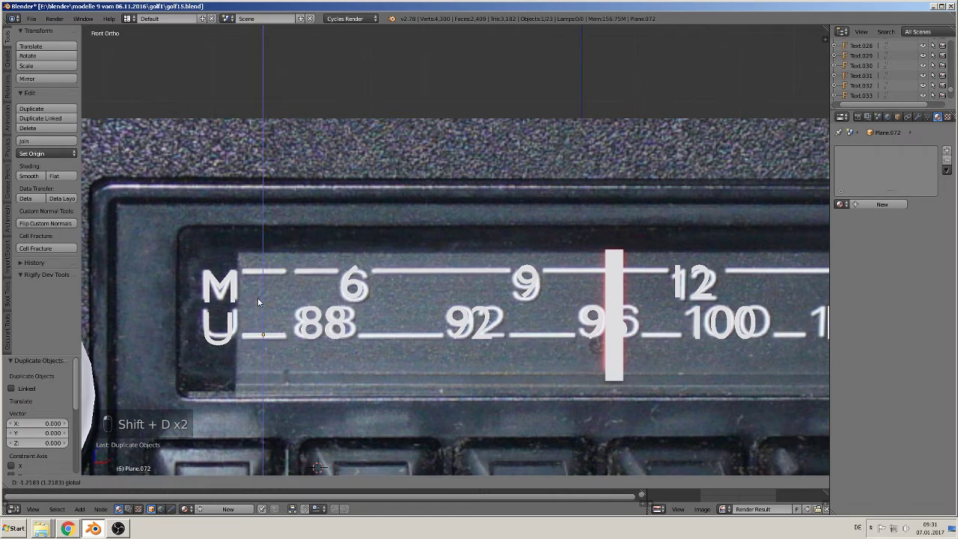
{"action": "left_click", "coordinate": [258, 297]}
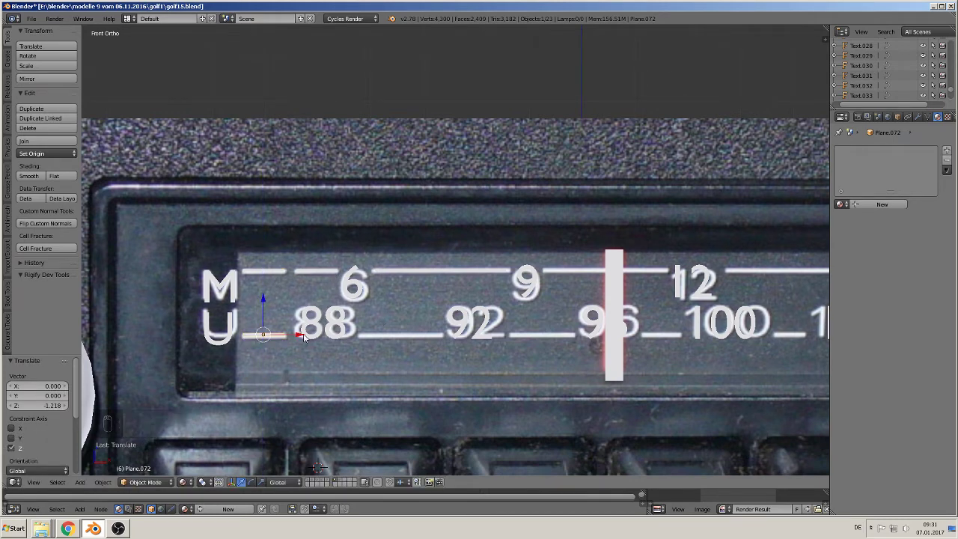
Duplicate the lower dash about 2.17 along X and extend the copy's right end to fill the line between 88 and 92.
{"action": "key", "text": "shift+d"}
{"action": "key", "text": "x"}
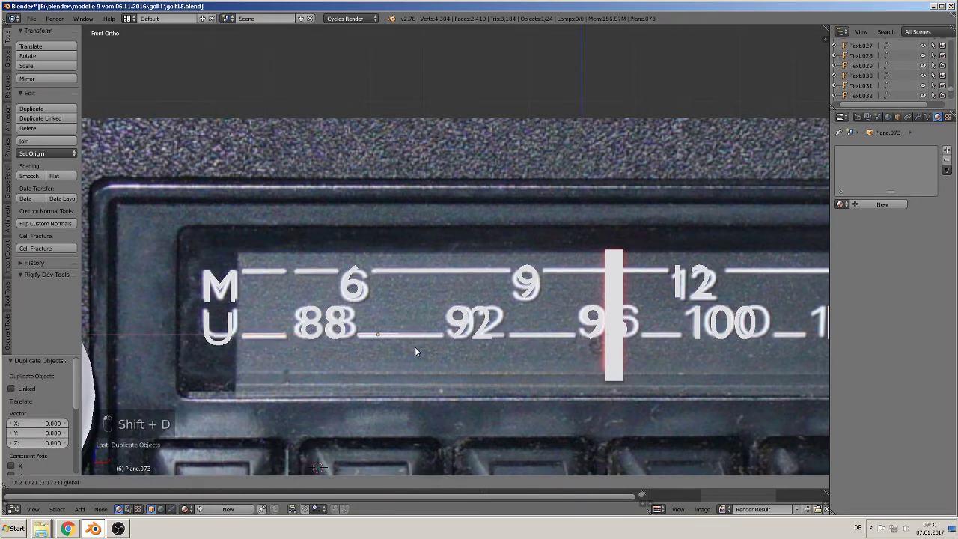
{"action": "left_click", "coordinate": [414, 347]}
{"action": "key", "text": "Tab"}
{"action": "left_click_drag", "start_coordinate": [422, 336], "coordinate": [465, 342]}
{"action": "key", "text": "Tab"}
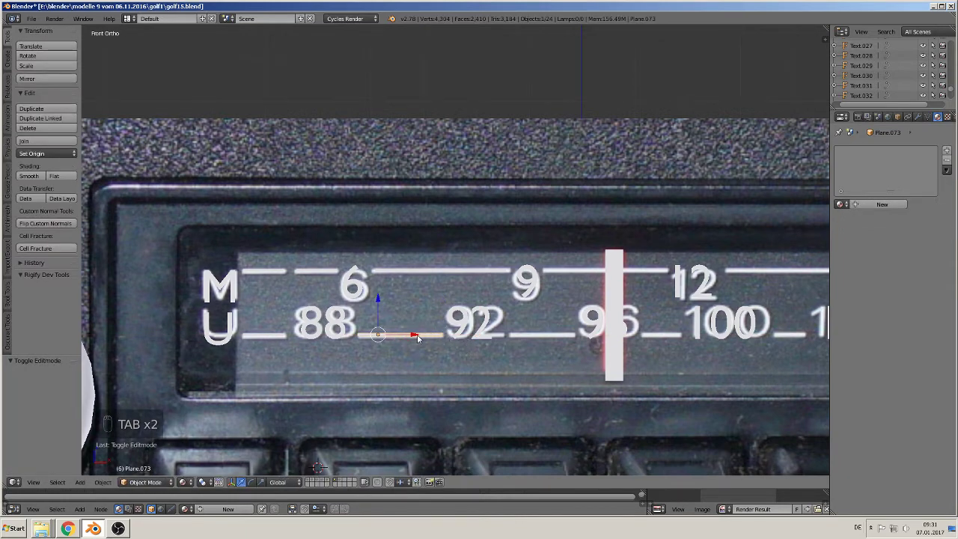
Duplicate the line onto the one between 92 and 96 and move the copy's right end by about -0.463 along X.
{"action": "key", "text": "shift+d"}
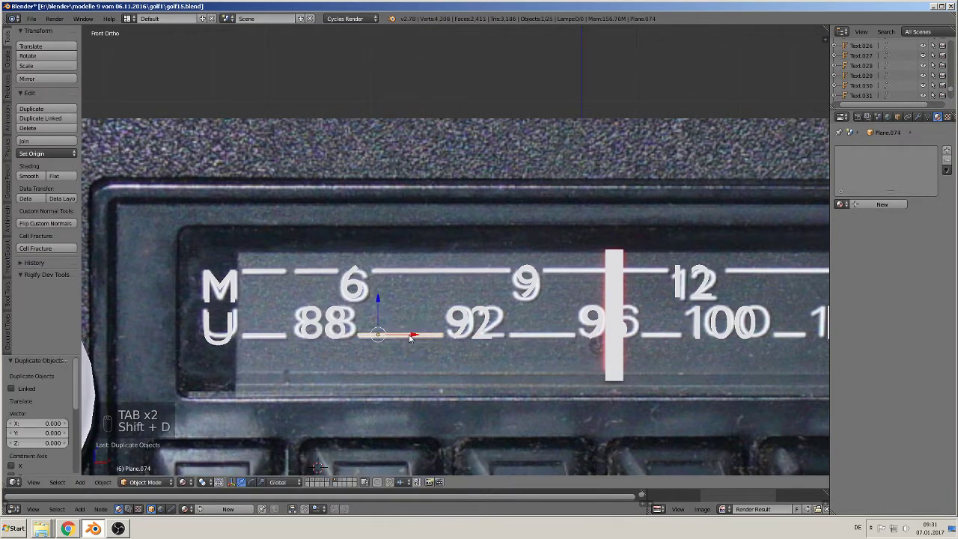
{"action": "left_click", "coordinate": [569, 351]}
{"action": "key", "text": "Tab"}
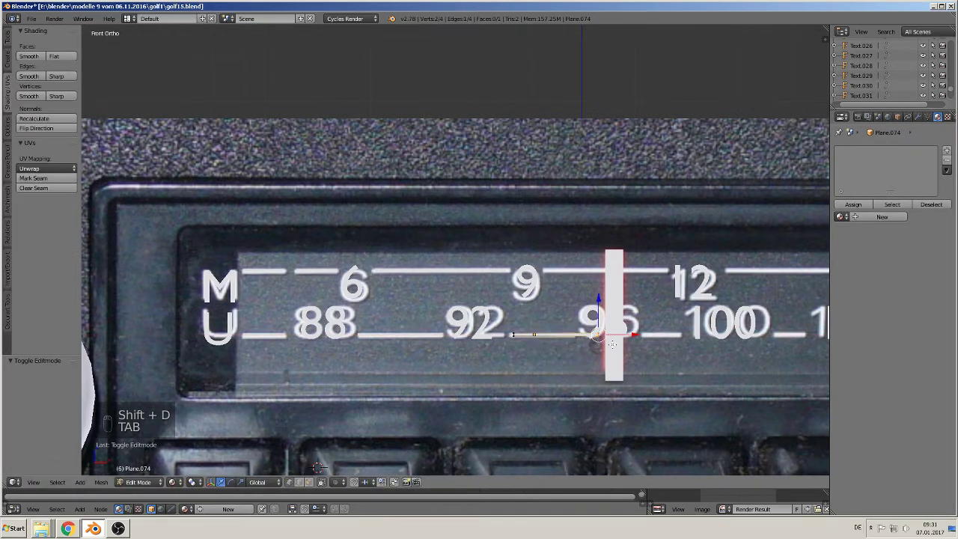
{"action": "left_click_drag", "start_coordinate": [635, 335], "coordinate": [610, 334]}
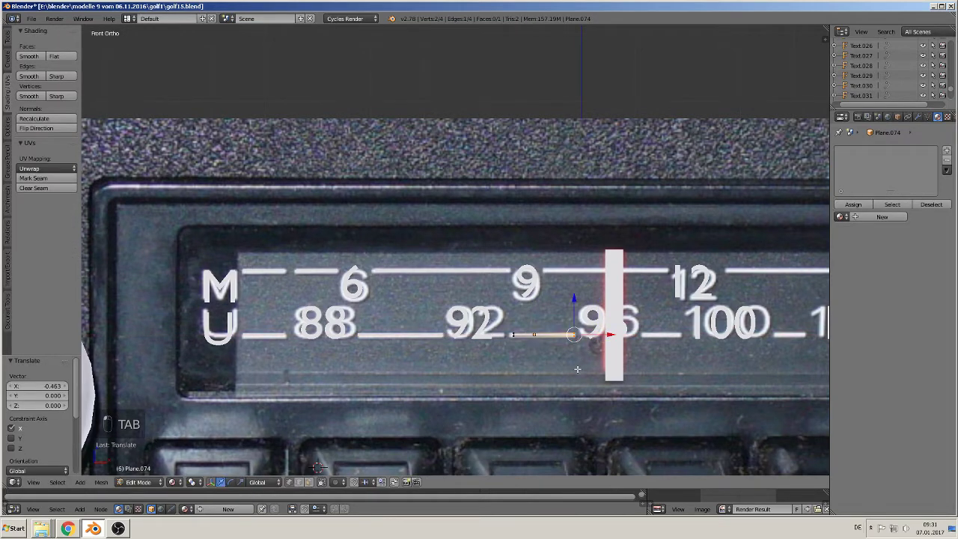
{"action": "middle_click_drag", "start_coordinate": [576, 369], "coordinate": [421, 368], "text": "shift"}
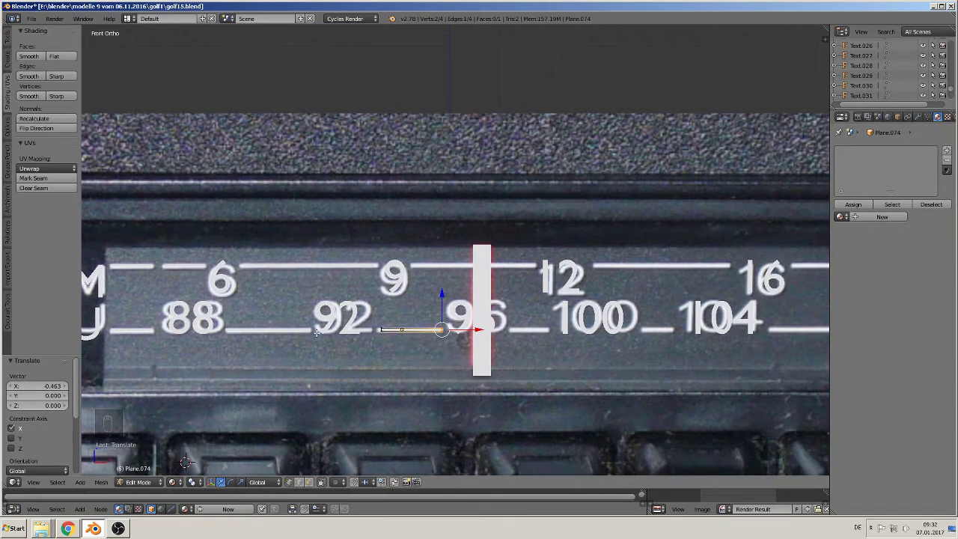
{"action": "key", "text": "Tab"}
Duplicate the line onto the short dash between 96 and 100 and shorten the copy's right end to match.
{"action": "key", "text": "shift+d"}
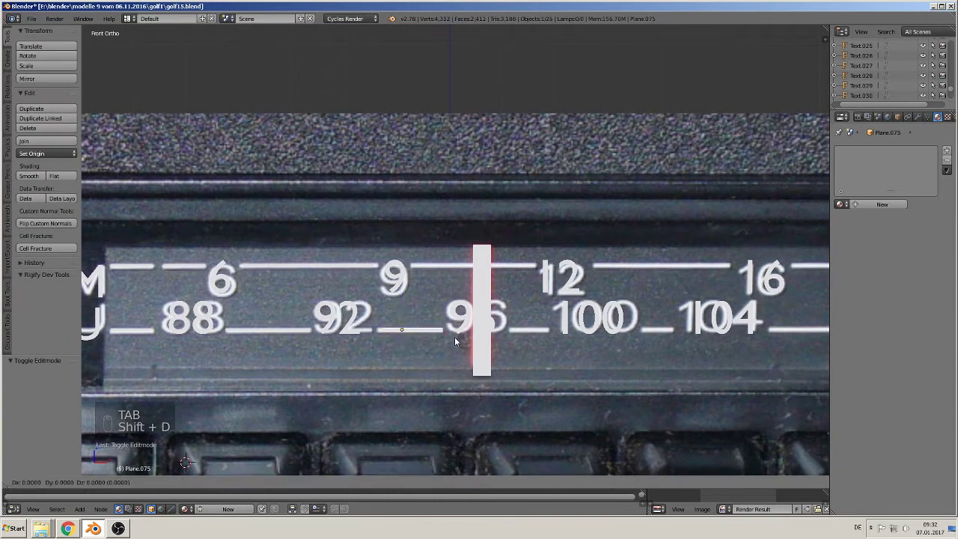
{"action": "key", "text": "Tab"}
{"action": "left_click_drag", "start_coordinate": [557, 343], "coordinate": [576, 332]}
{"action": "key", "text": "Tab"}
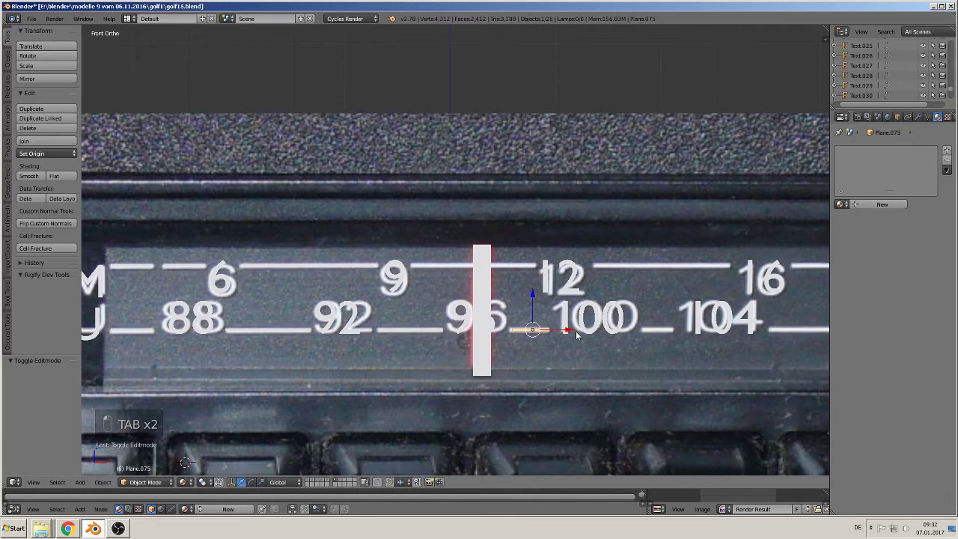
Duplicate the dash about 2.46 along X to the gap between 100 and 104 and shorten the copy's right end to fit.
{"action": "middle_click_drag", "start_coordinate": [576, 329], "coordinate": [360, 365], "text": "shift"}
{"action": "key", "text": "shift+d"}
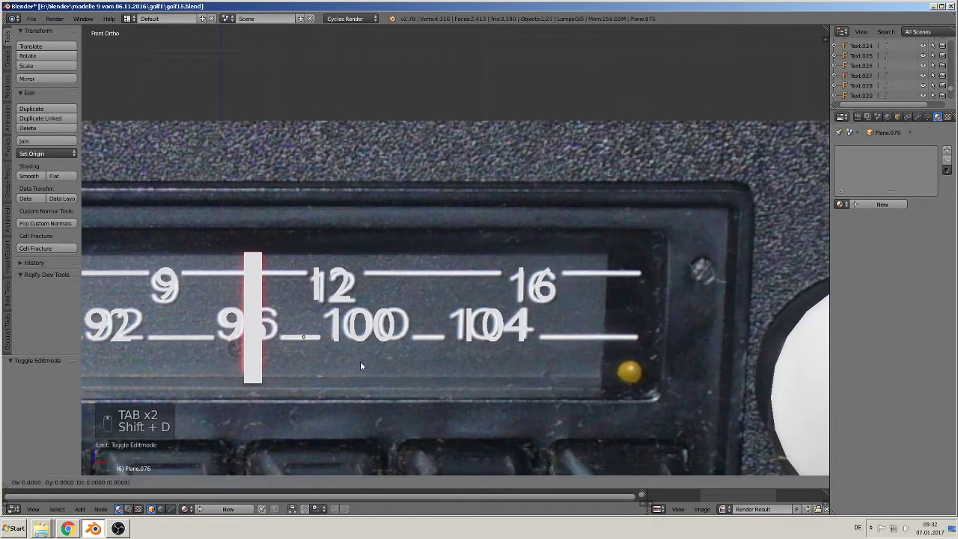
{"action": "key", "text": "x"}
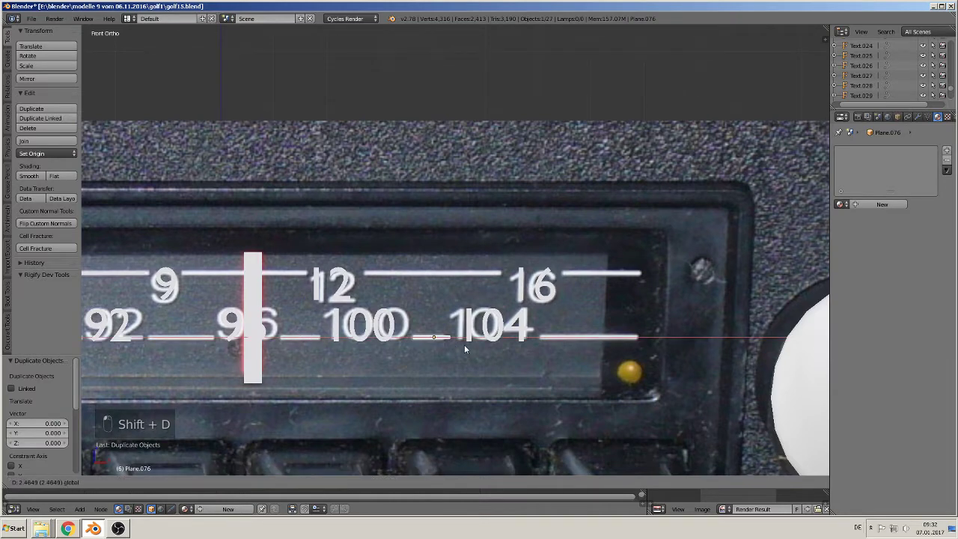
{"action": "left_click", "coordinate": [465, 346]}
{"action": "key", "text": "Tab"}
{"action": "key", "text": "Tab"}
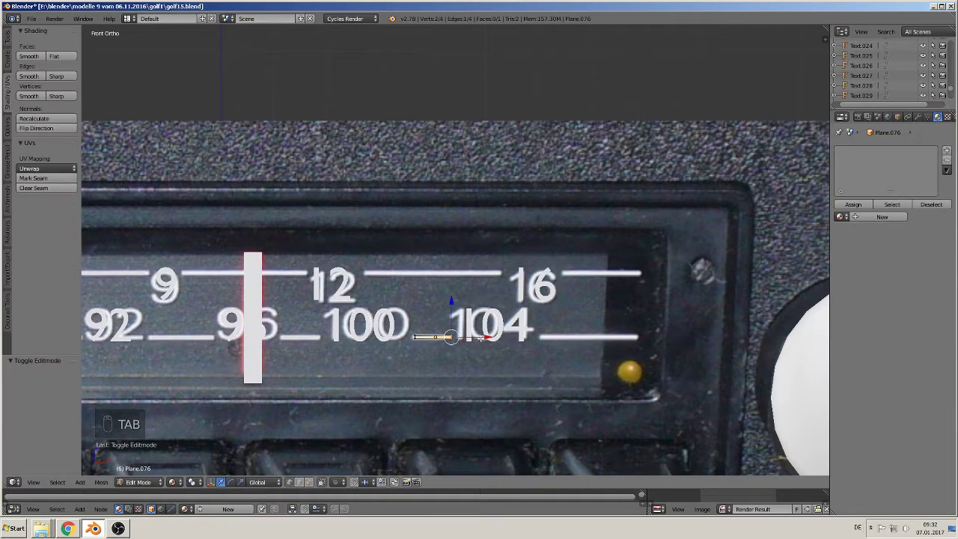
Duplicate the dash about 2.38 along X to the line after 104 and extend the copy's right end by about 1.18.
{"action": "key", "text": "shift+d"}
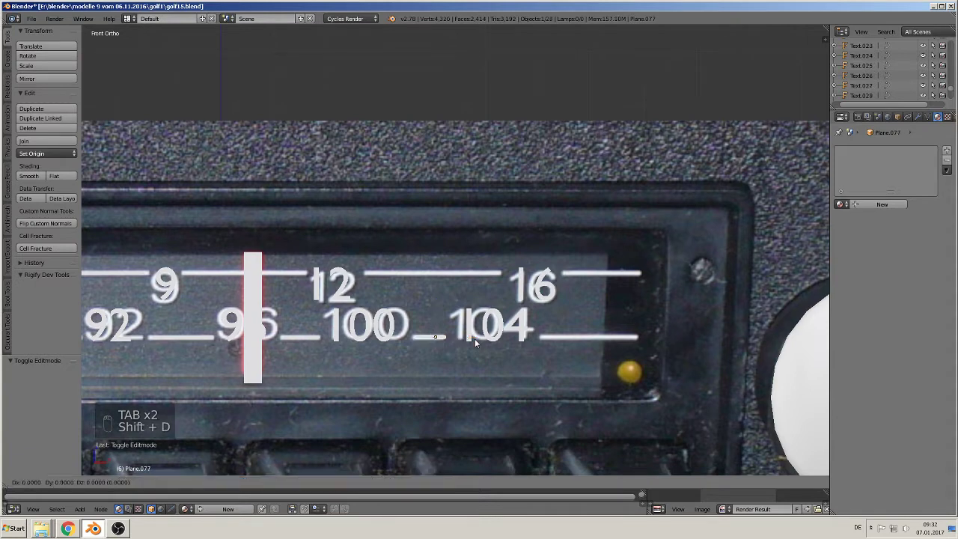
{"action": "key", "text": "x"}
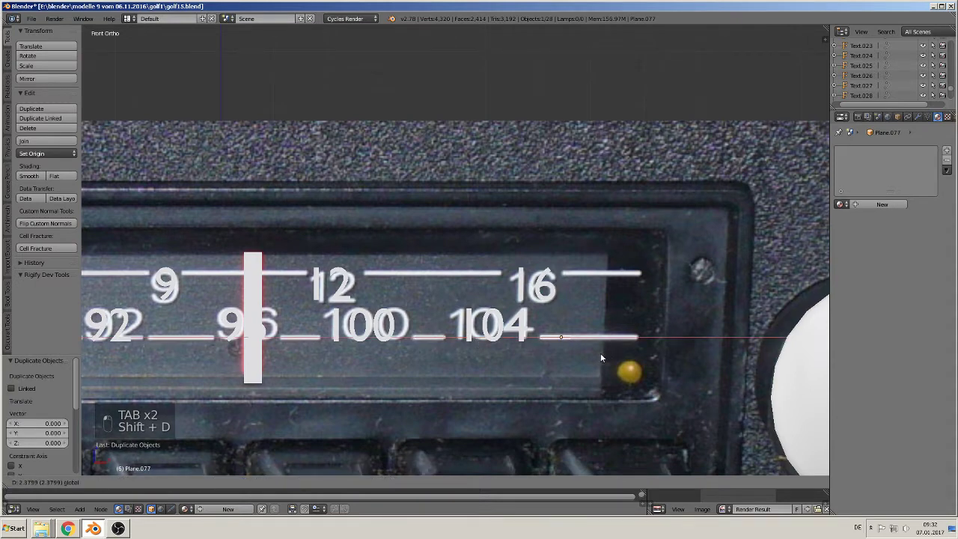
{"action": "key", "text": "Tab"}
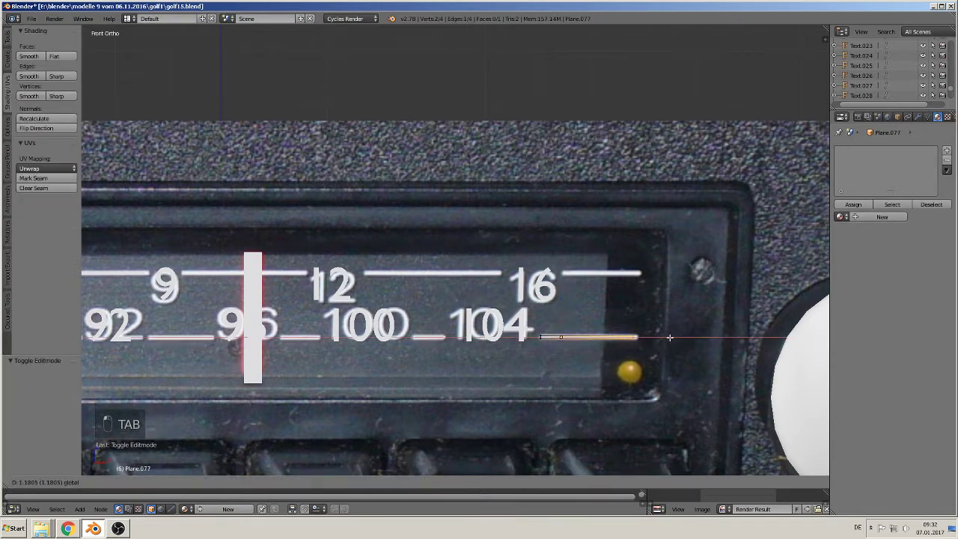
{"action": "key", "text": "Tab"}
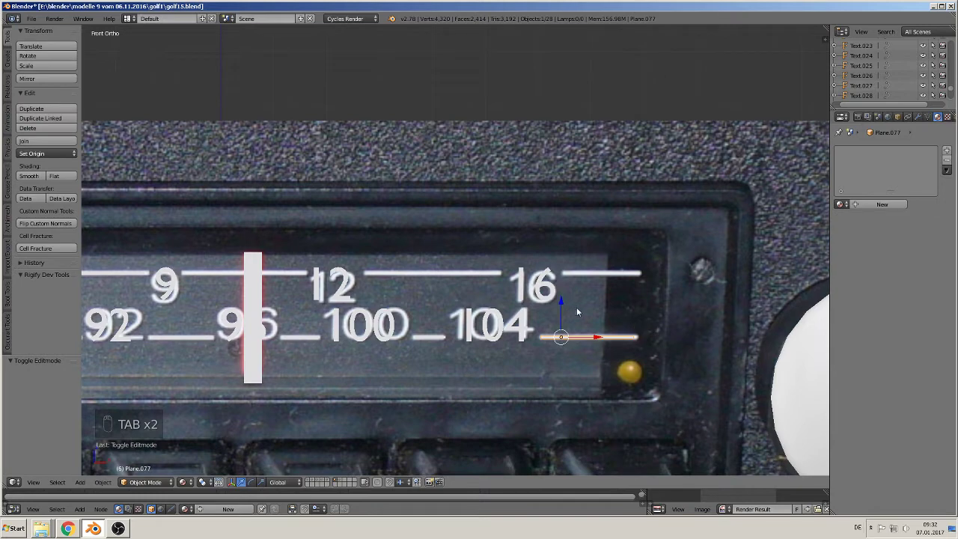
Duplicate the line after 104 onto the upper line after 16 and move the copy's left end about 0.368 along X.
{"action": "key", "text": "shift+d"}
{"action": "left_click", "coordinate": [575, 307]}
{"action": "left_click_drag", "start_coordinate": [559, 308], "coordinate": [596, 272]}
{"action": "key", "text": "Tab"}
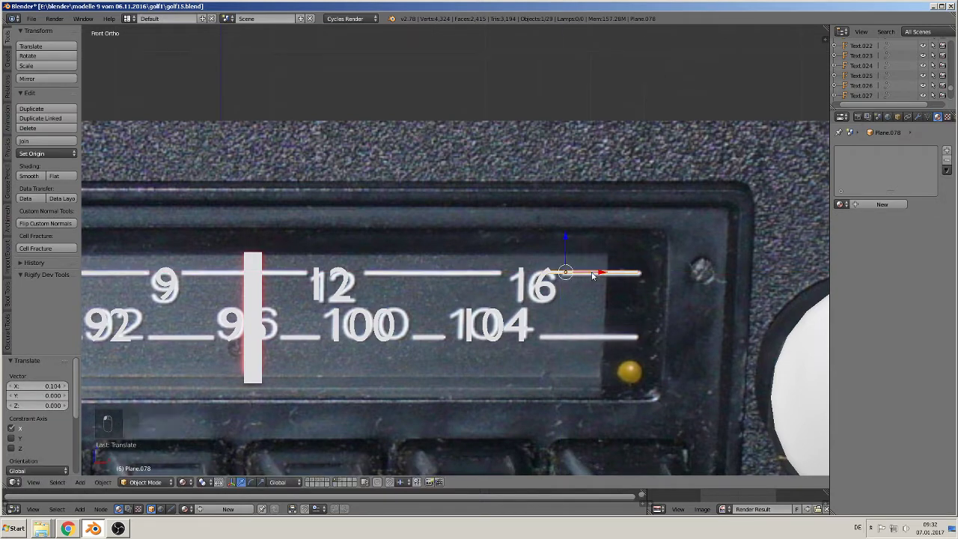
{"action": "key", "text": "a"}
{"action": "key", "text": "a"}
{"action": "key", "text": "g"}
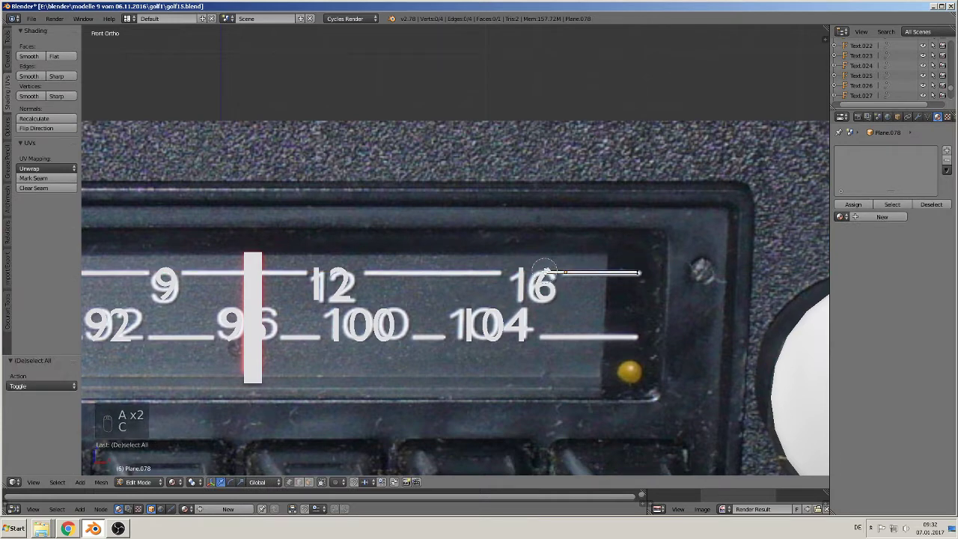
{"action": "left_click", "coordinate": [585, 274]}
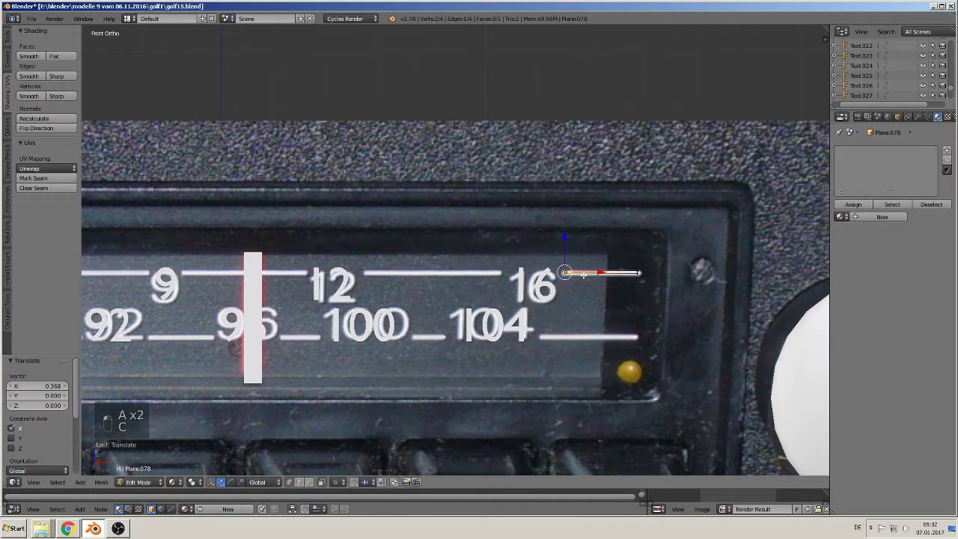
{"action": "key", "text": "Tab"}
{"action": "right_click", "coordinate": [585, 275]}
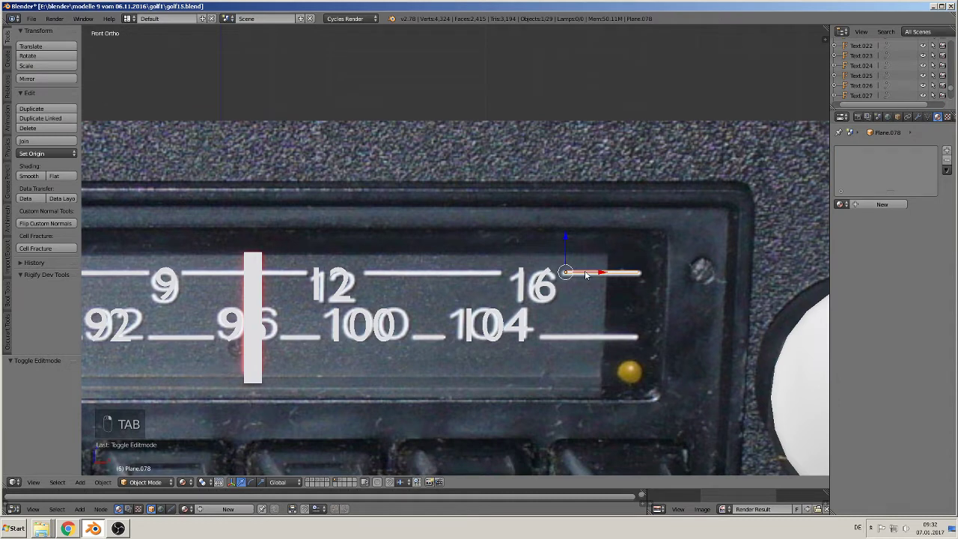
Duplicate the line after 16 onto the upper line between 12 and 16 and extend the copy's right end by about 1.171.
{"action": "key", "text": "shift+d"}
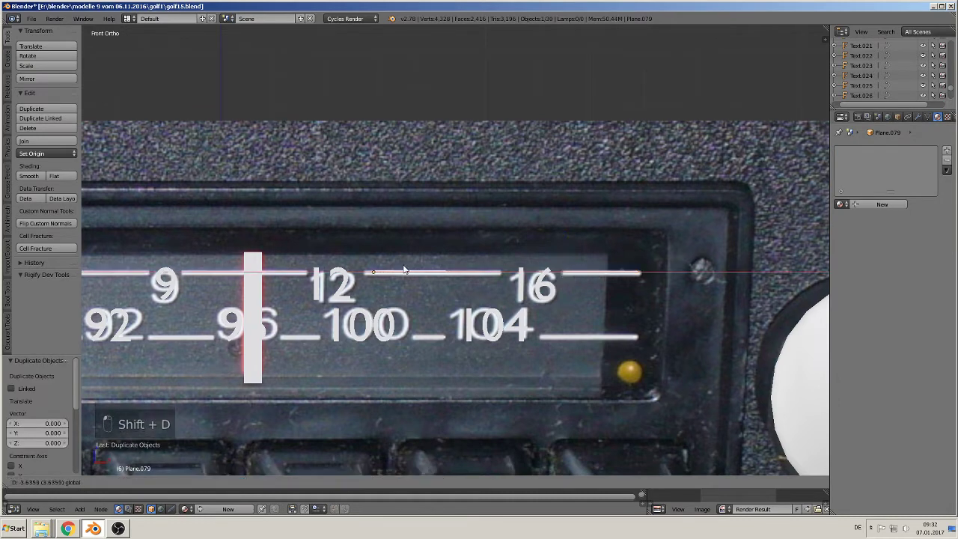
{"action": "left_click", "coordinate": [398, 270]}
{"action": "key", "text": "Tab"}
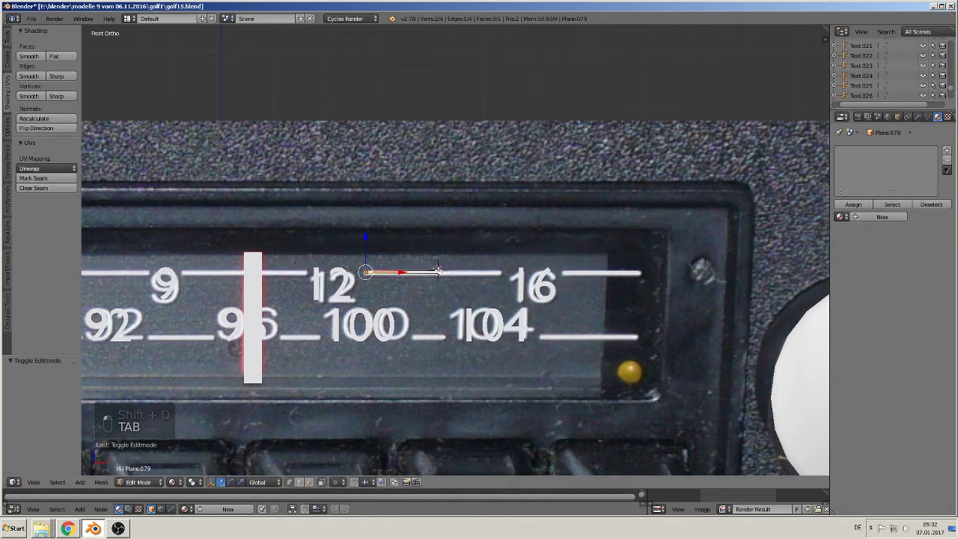
{"action": "right_click", "coordinate": [438, 271]}
{"action": "left_click_drag", "start_coordinate": [464, 273], "coordinate": [526, 278]}
{"action": "middle_click_drag", "start_coordinate": [390, 288], "coordinate": [559, 288], "text": "shift"}
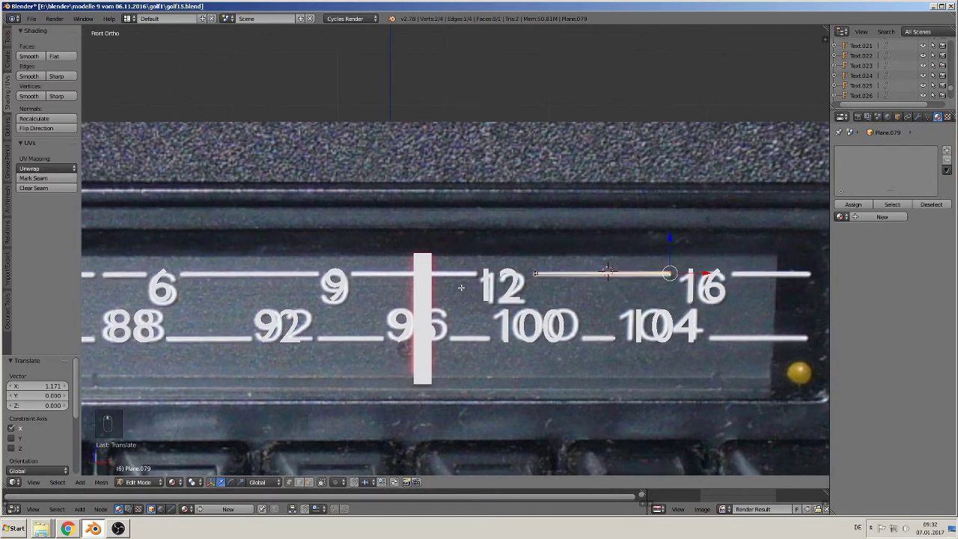
{"action": "middle_click_drag", "start_coordinate": [450, 287], "coordinate": [419, 319]}
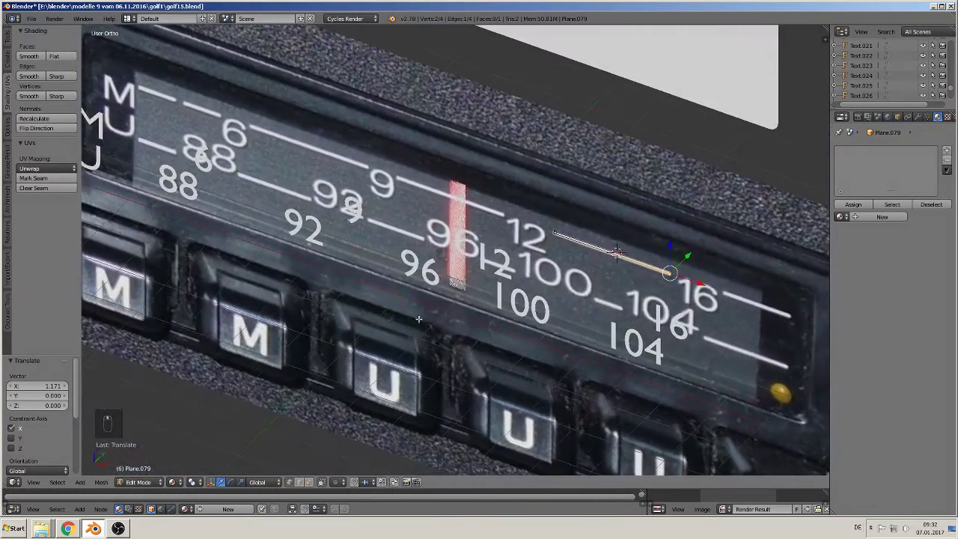
{"action": "key", "text": "Tab"}
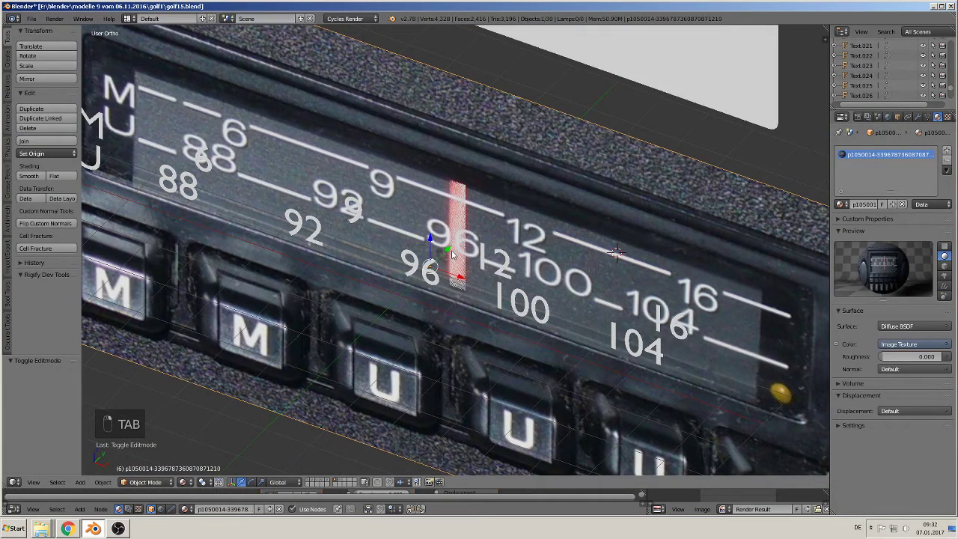
Move the reference photo plane about 0.726 along Y, behind the dial lettering.
{"action": "key", "text": "g"}
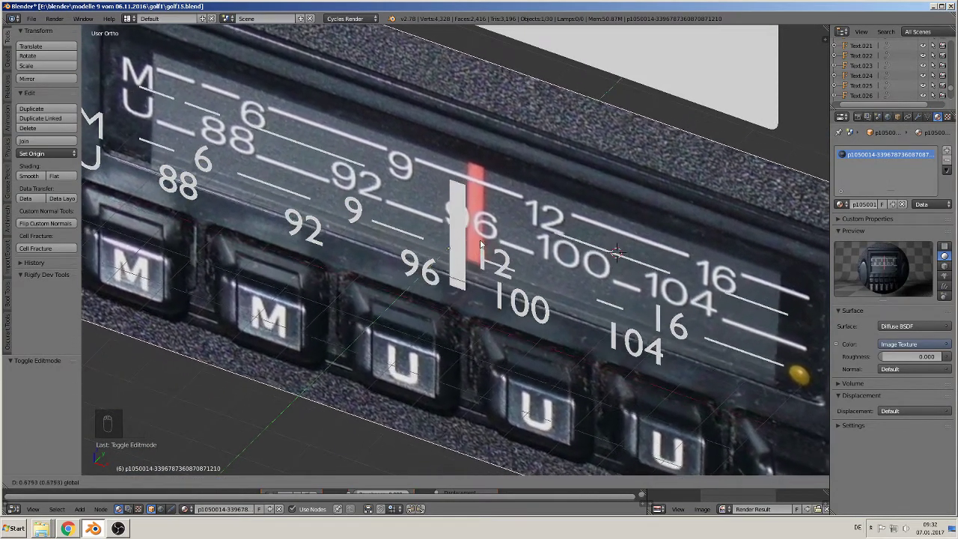
{"action": "left_click", "coordinate": [505, 197]}
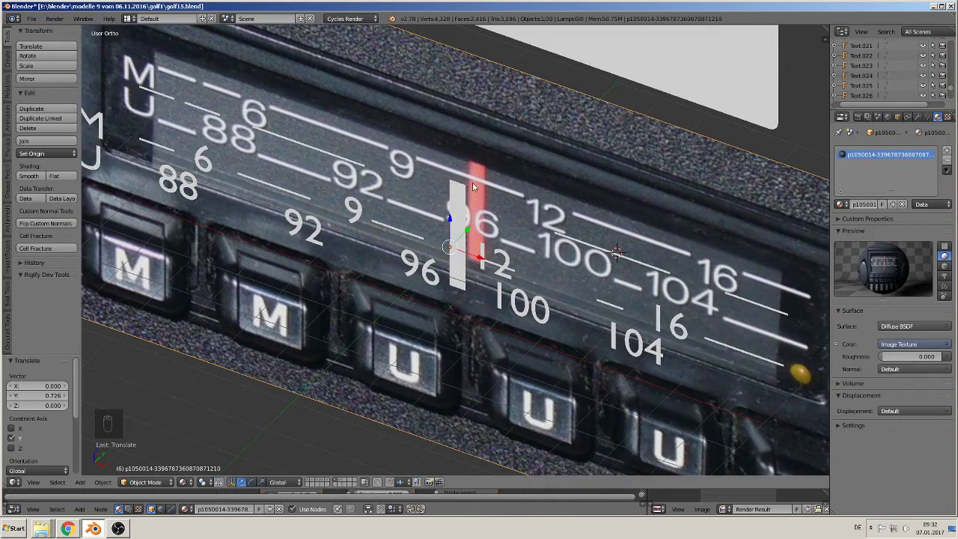
{"action": "key", "text": "KP_1"}
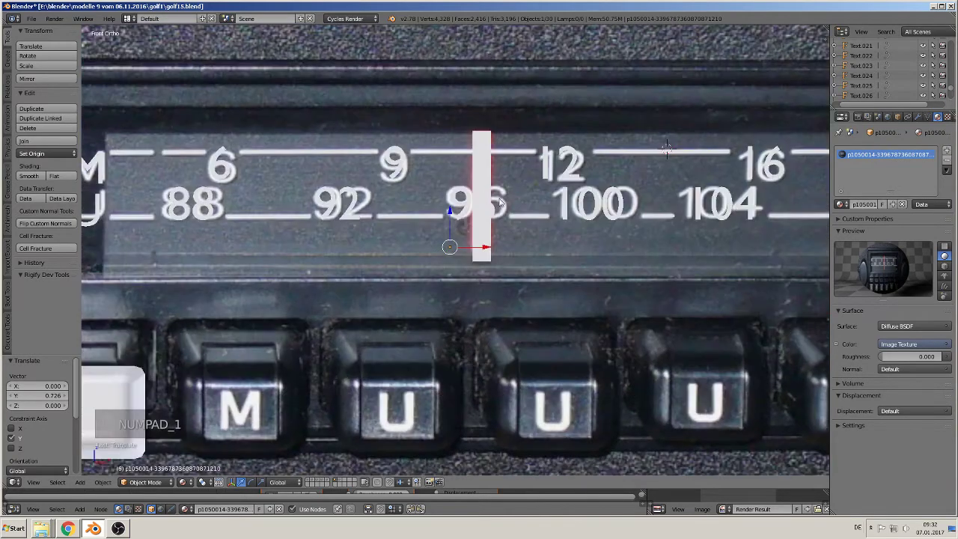
Duplicate the upper line between 12 and 16 and place the copy between 9 and 12, about -3.504 along X.
{"action": "right_click", "coordinate": [627, 153]}
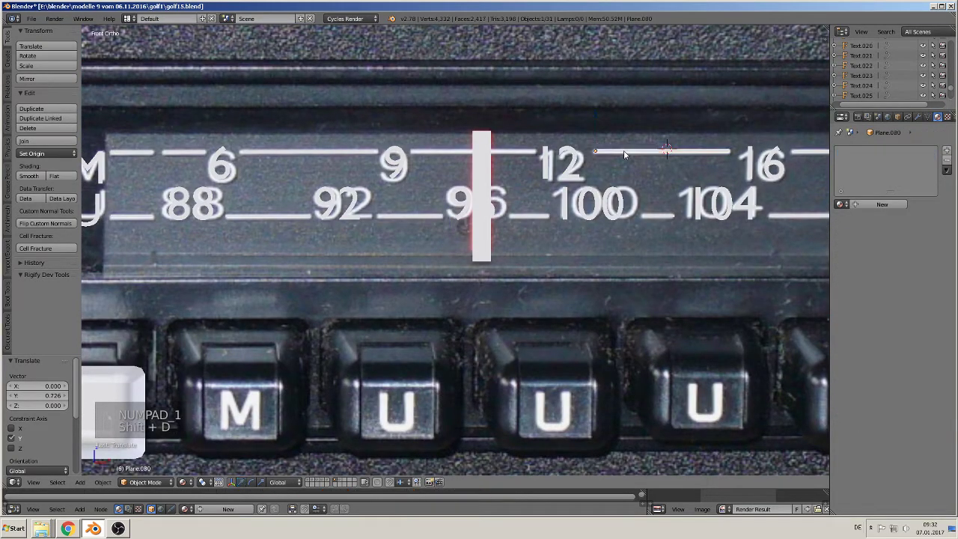
{"action": "key", "text": "shift+d"}
{"action": "key", "text": "x"}
{"action": "left_click", "coordinate": [440, 155]}
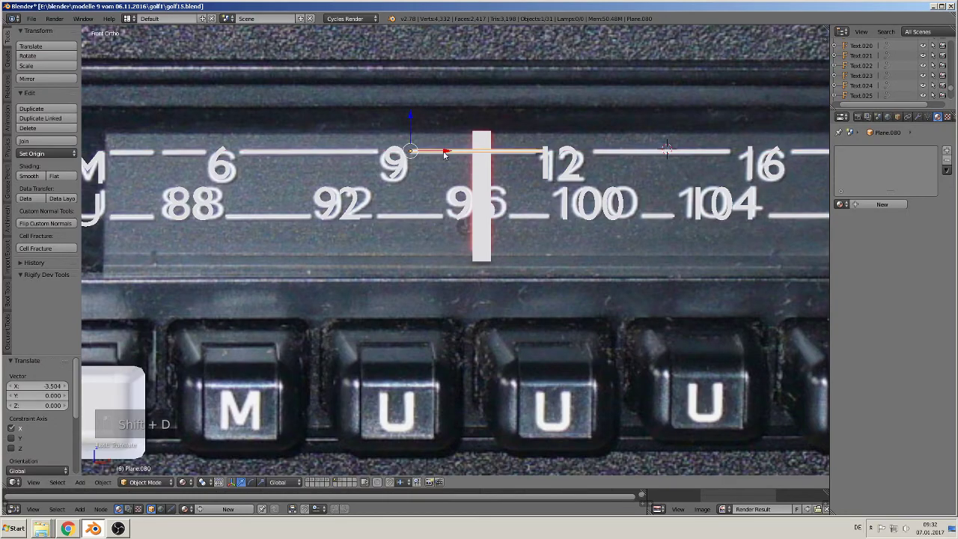
{"action": "middle_click_drag", "start_coordinate": [441, 154], "coordinate": [439, 199]}
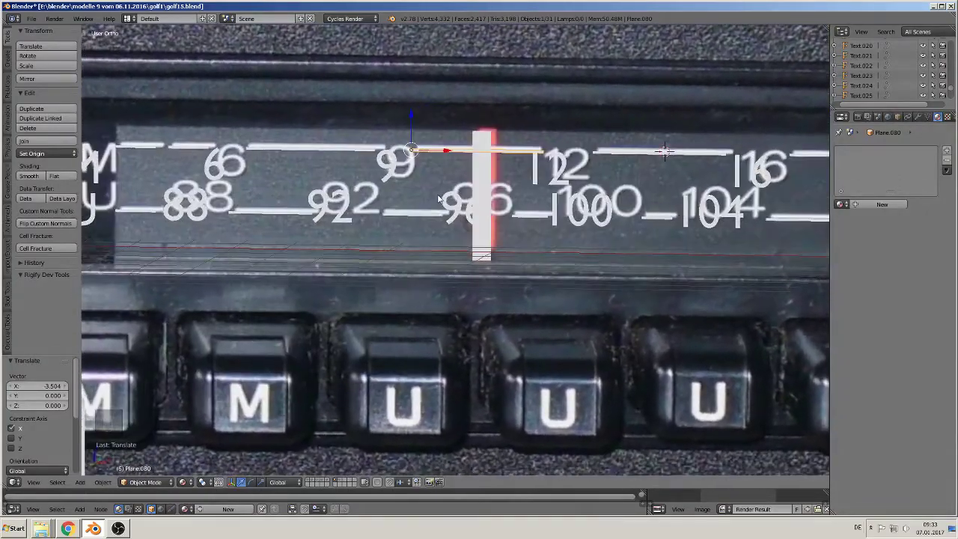
{"action": "key", "text": "KP_1"}
Duplicate the large rounded panel above the radio onto the reference photo and scale the copy up by about 1.768.
{"action": "scroll", "coordinate": [442, 216], "scroll_direction": "down", "scroll_amount": 6}
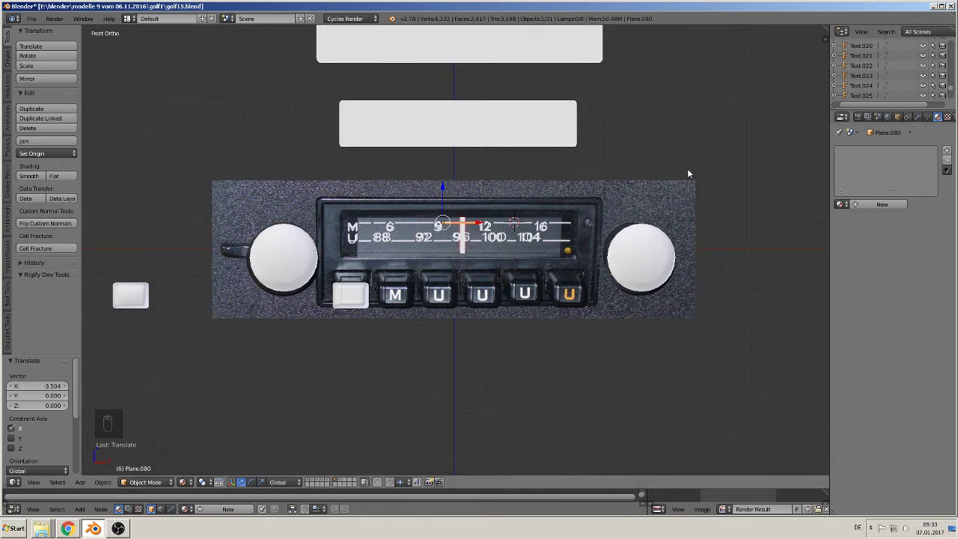
{"action": "scroll", "coordinate": [513, 174], "scroll_direction": "down", "scroll_amount": 3}
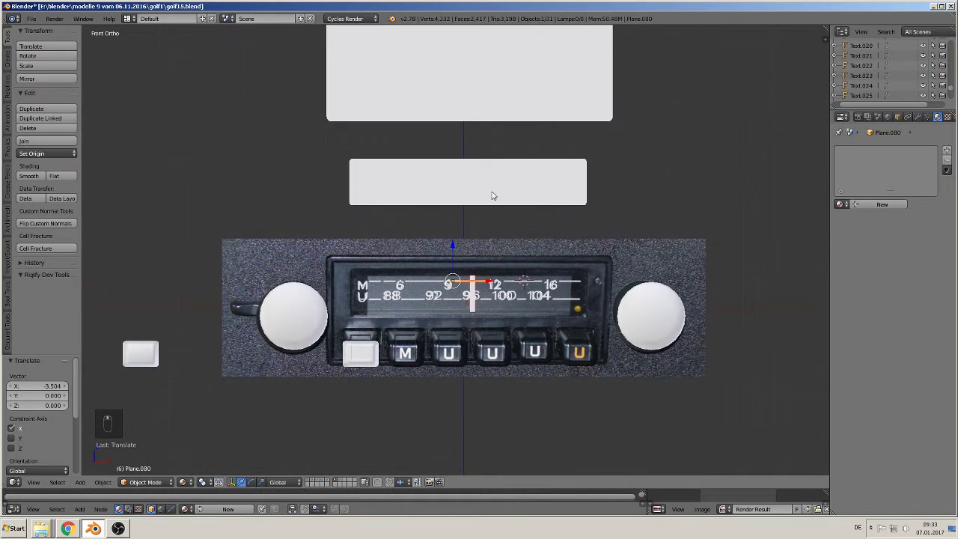
{"action": "right_click", "coordinate": [458, 143]}
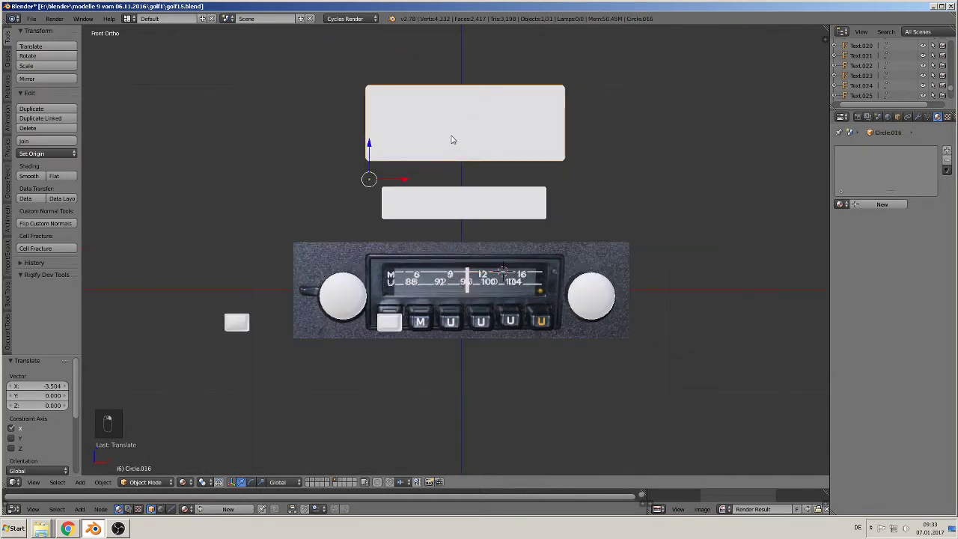
{"action": "key", "text": "shift+d"}
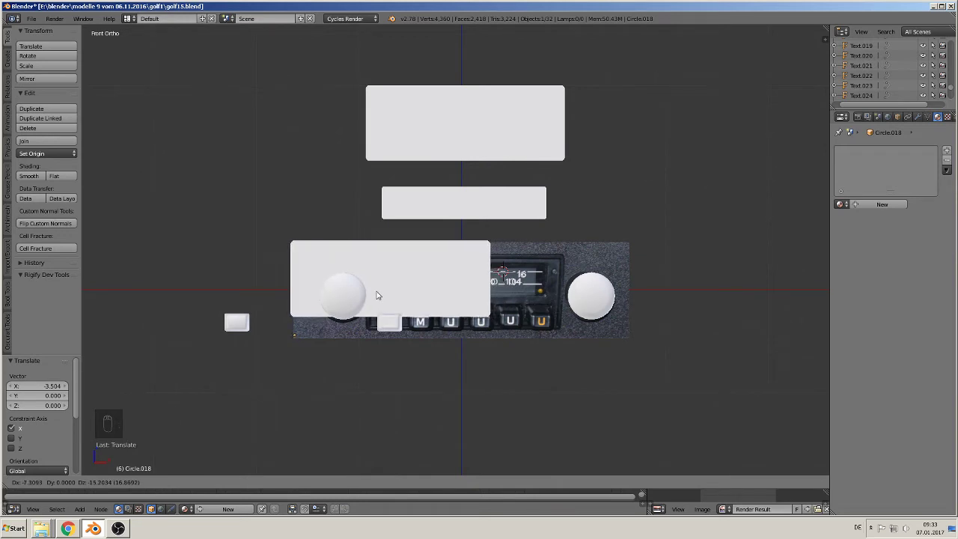
{"action": "left_click", "coordinate": [377, 295]}
{"action": "scroll", "coordinate": [418, 313], "scroll_direction": "up", "scroll_amount": 2}
{"action": "key", "text": "s"}
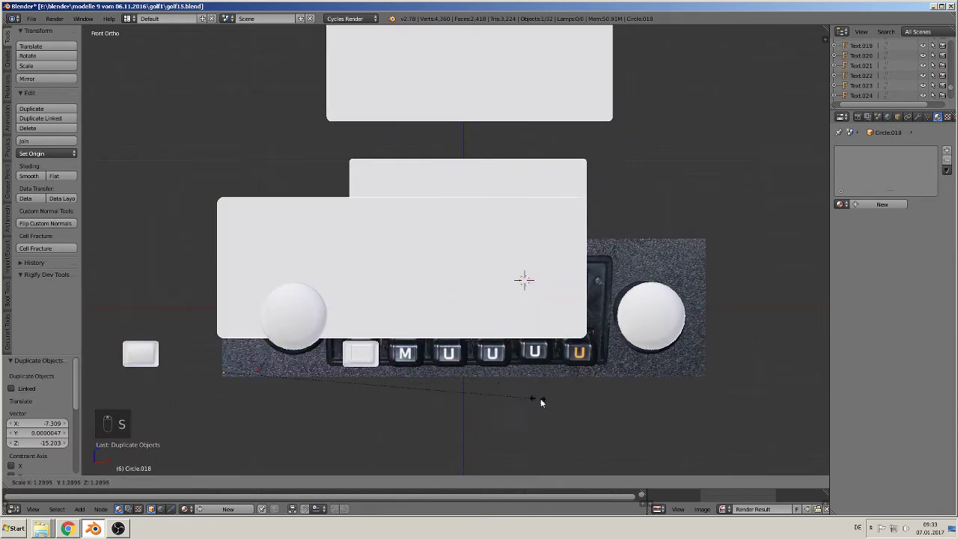
{"action": "left_click", "coordinate": [650, 429]}
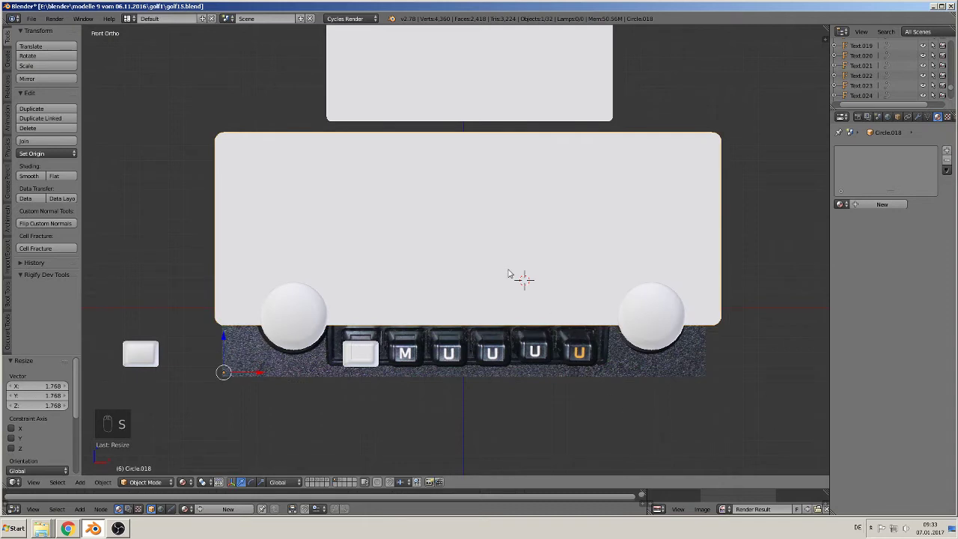
Reposition the panel copy over the photo and scale it by about 0.928 and 1.037 to match the photo's width.
{"action": "key", "text": "g"}
{"action": "left_click", "coordinate": [513, 374]}
{"action": "key", "text": "s"}
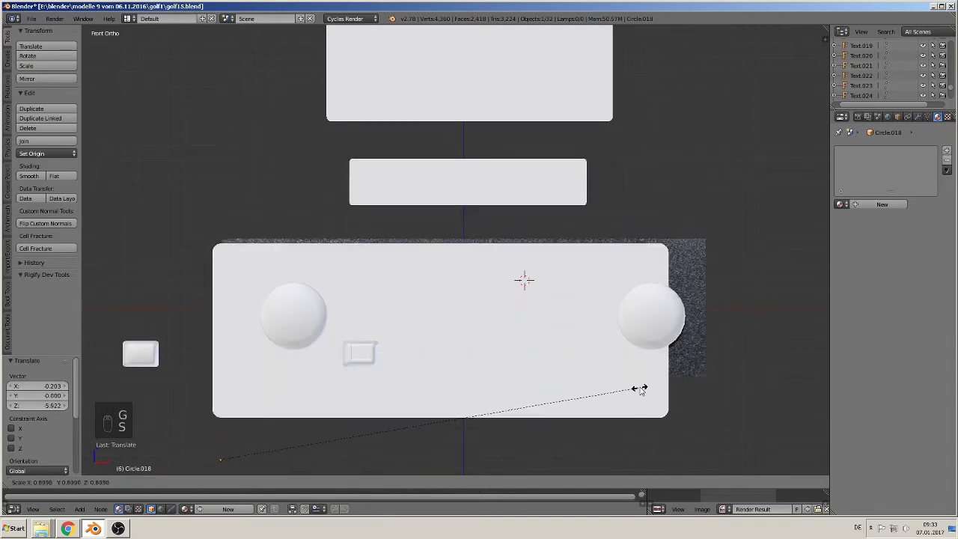
{"action": "left_click", "coordinate": [645, 389]}
{"action": "key", "text": "g"}
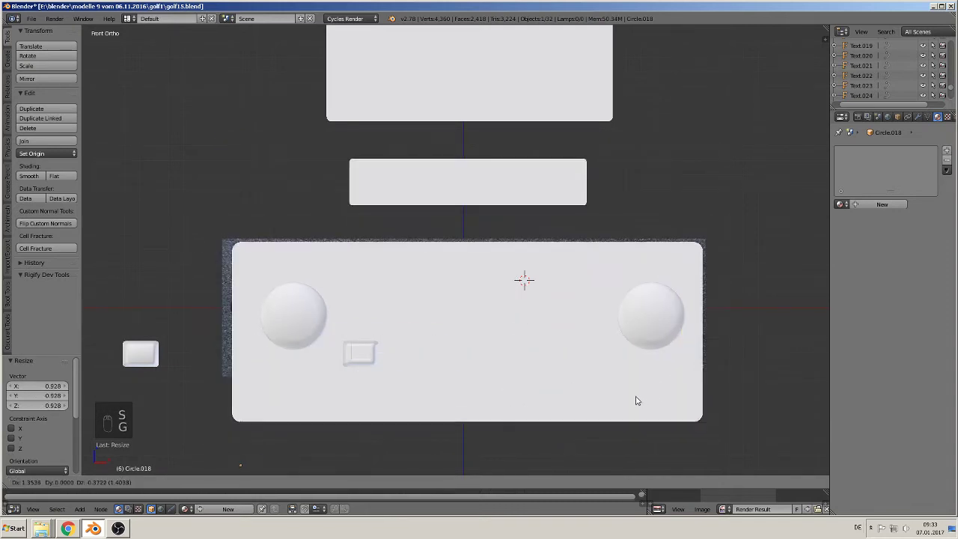
{"action": "left_click", "coordinate": [631, 394]}
{"action": "key", "text": "s"}
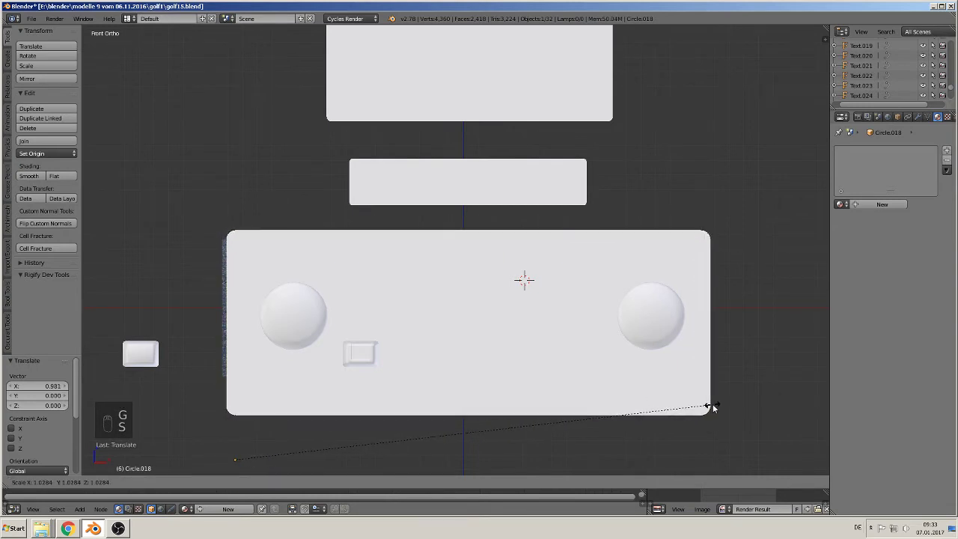
{"action": "left_click", "coordinate": [713, 404]}
{"action": "key", "text": "g"}
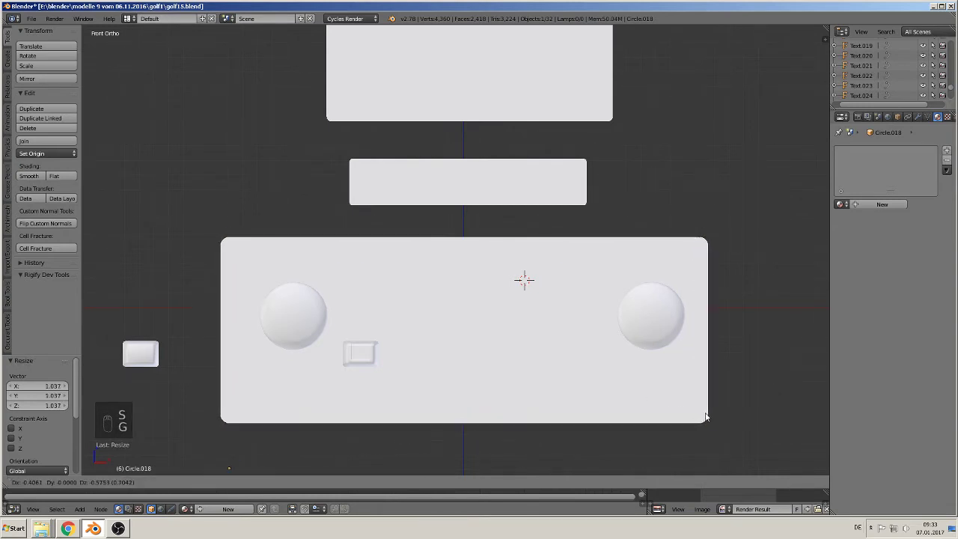
{"action": "left_click", "coordinate": [704, 417]}
{"action": "key", "text": "s"}
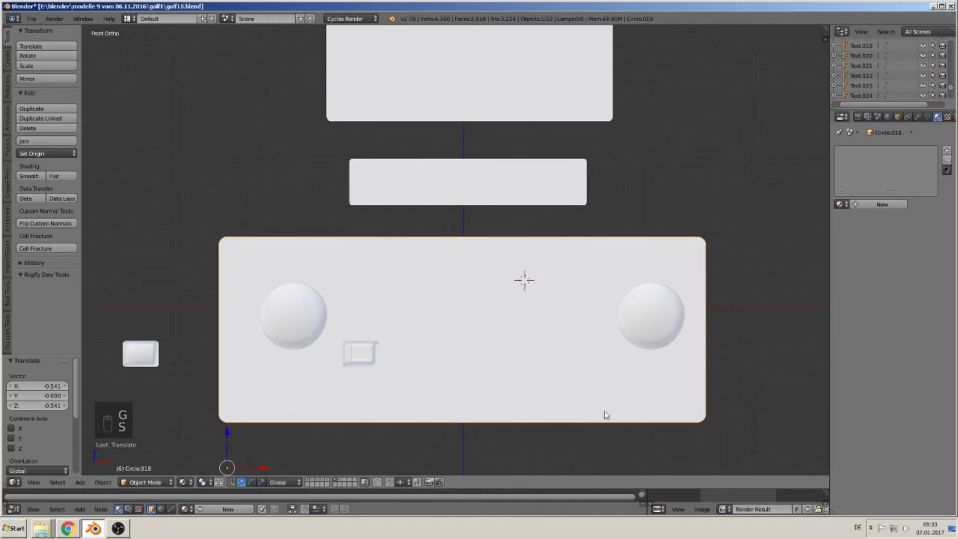
Set the panel copy's origin to its geometry and scale its height along Z by about 0.802.
{"action": "left_click", "coordinate": [43, 153]}
{"action": "left_click", "coordinate": [51, 178]}
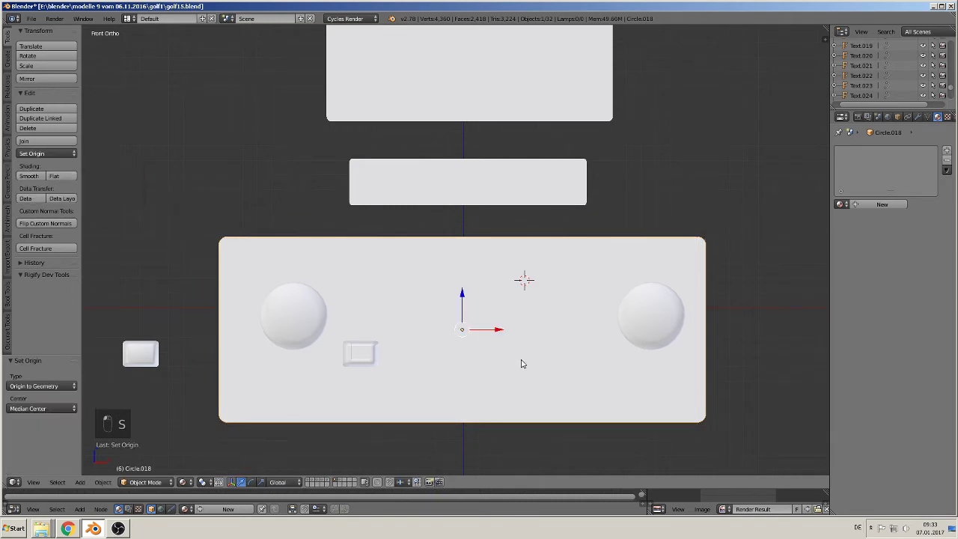
{"action": "key", "text": "s"}
{"action": "key", "text": "z"}
{"action": "left_click", "coordinate": [531, 376]}
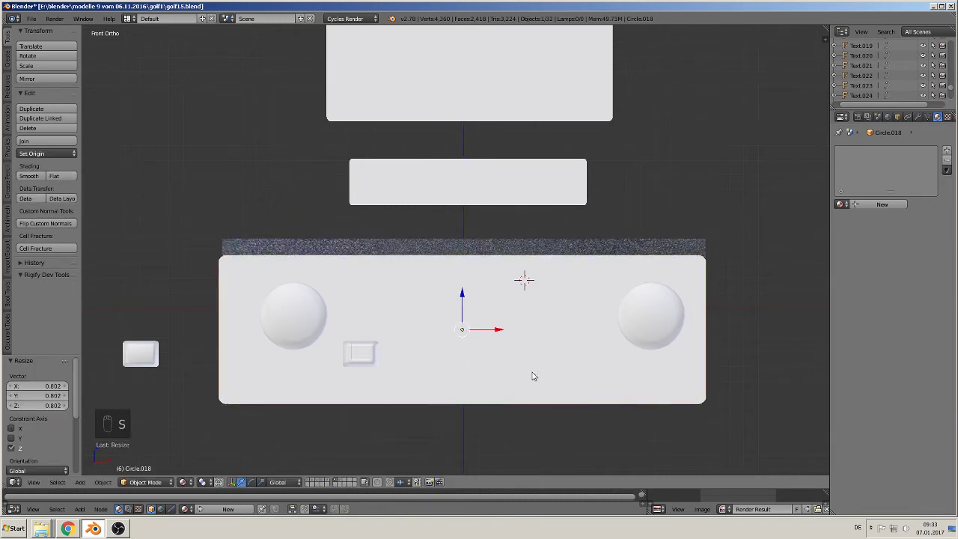
Center the panel copy over the reference photo and scale it along Z by about 0.930 to fit the photo's height.
{"action": "key", "text": "g"}
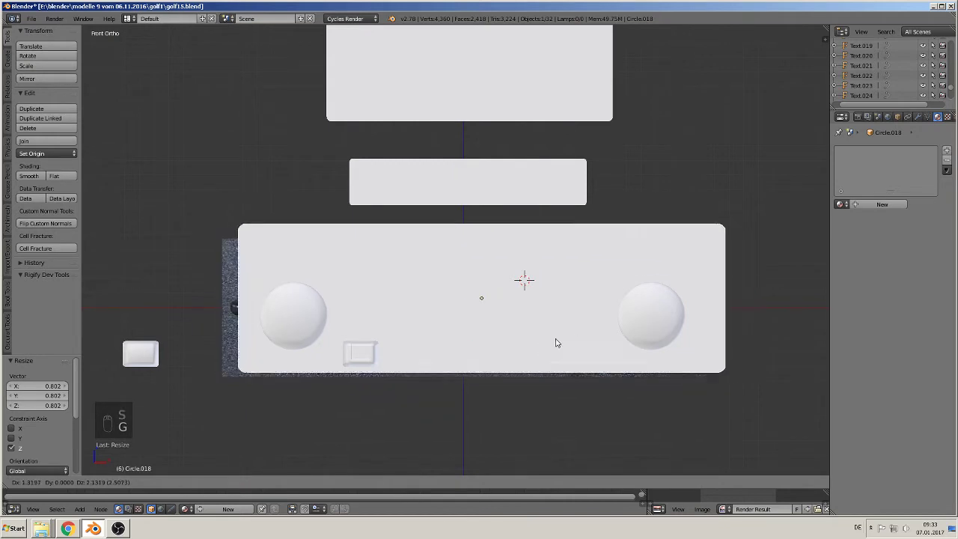
{"action": "left_click", "coordinate": [545, 354]}
{"action": "key", "text": "s"}
{"action": "key", "text": "z"}
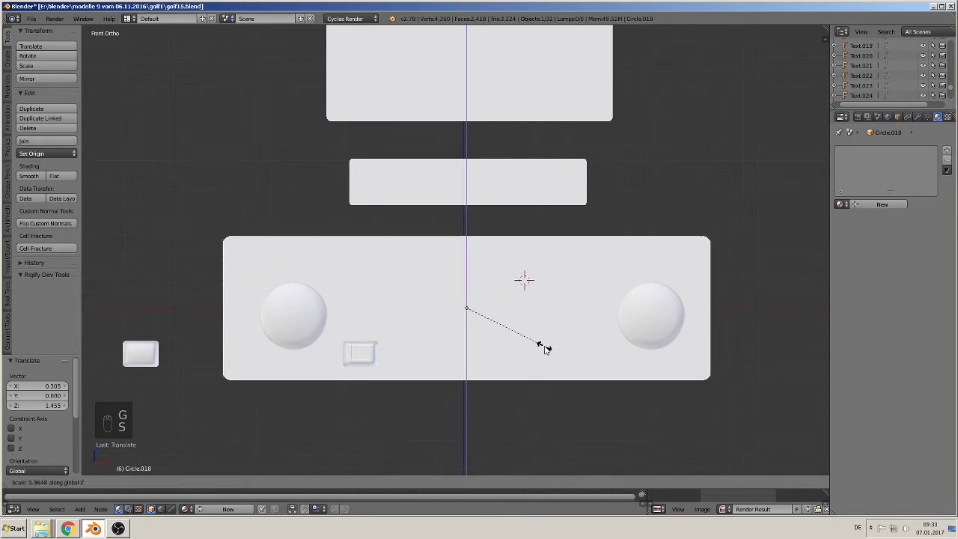
{"action": "left_click", "coordinate": [543, 347]}
Move the fitted panel about 13.332 down along Z, below the radio photo.
{"action": "scroll", "coordinate": [541, 344], "scroll_direction": "down", "scroll_amount": 3}
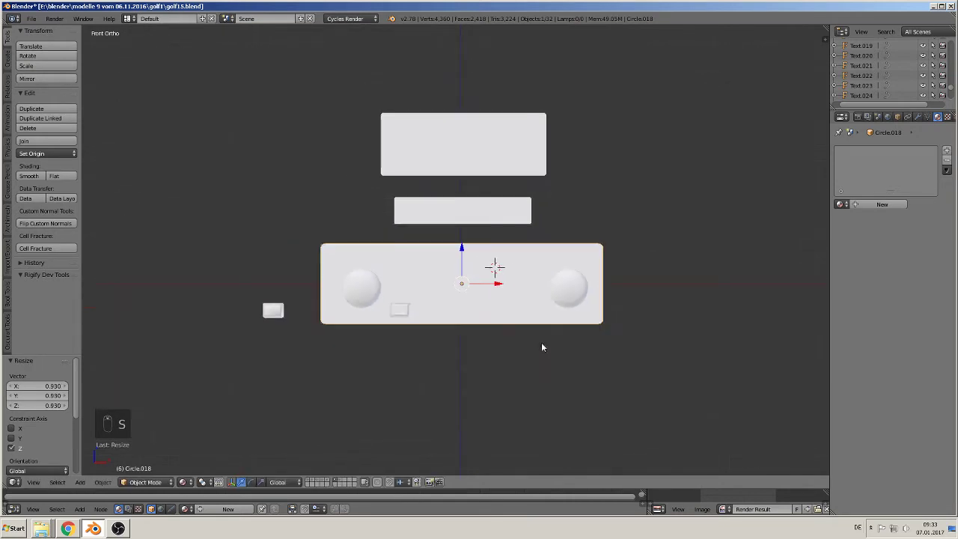
{"action": "left_click_drag", "start_coordinate": [461, 252], "coordinate": [494, 368]}
{"action": "middle_click_drag", "start_coordinate": [591, 387], "coordinate": [551, 306], "text": "shift"}
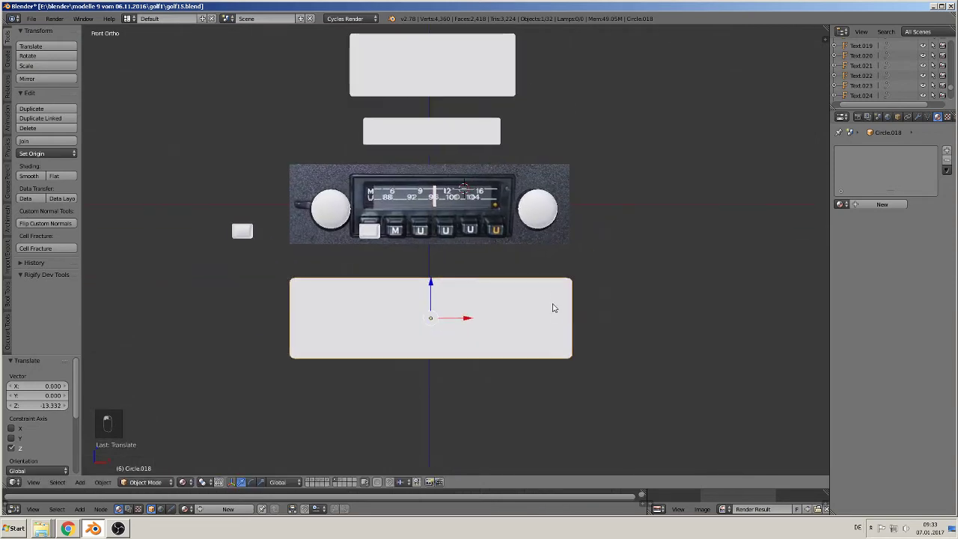
Save the Blender file.
{"action": "scroll", "coordinate": [416, 213], "scroll_direction": "up", "scroll_amount": 2}
{"action": "left_click", "coordinate": [33, 20]}
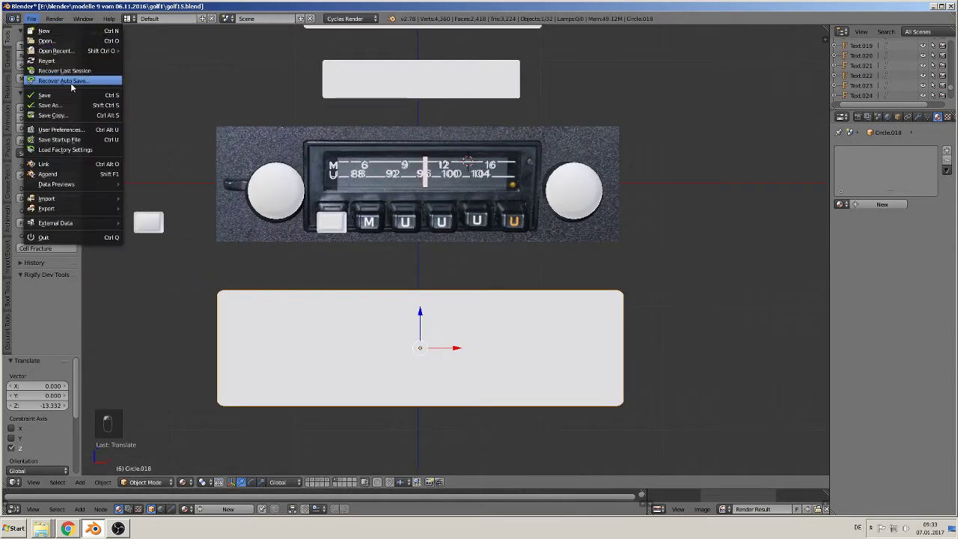
{"action": "left_click", "coordinate": [65, 94]}
Duplicate the dial's letter M onto the M of the second push button, about 2.914 along X and -4.559 along Z.
{"action": "scroll", "coordinate": [457, 224], "scroll_direction": "up", "scroll_amount": 3}
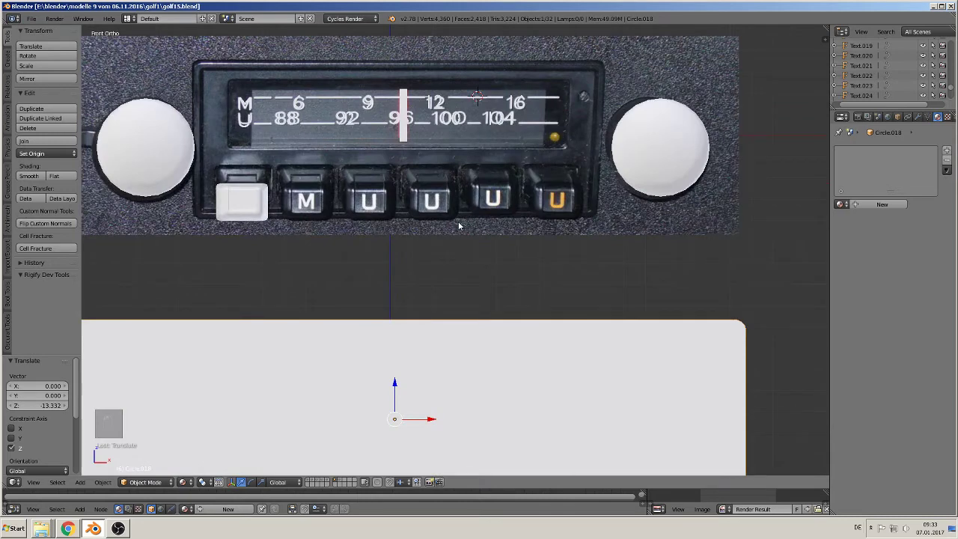
{"action": "middle_click_drag", "start_coordinate": [384, 228], "coordinate": [431, 277], "text": "shift"}
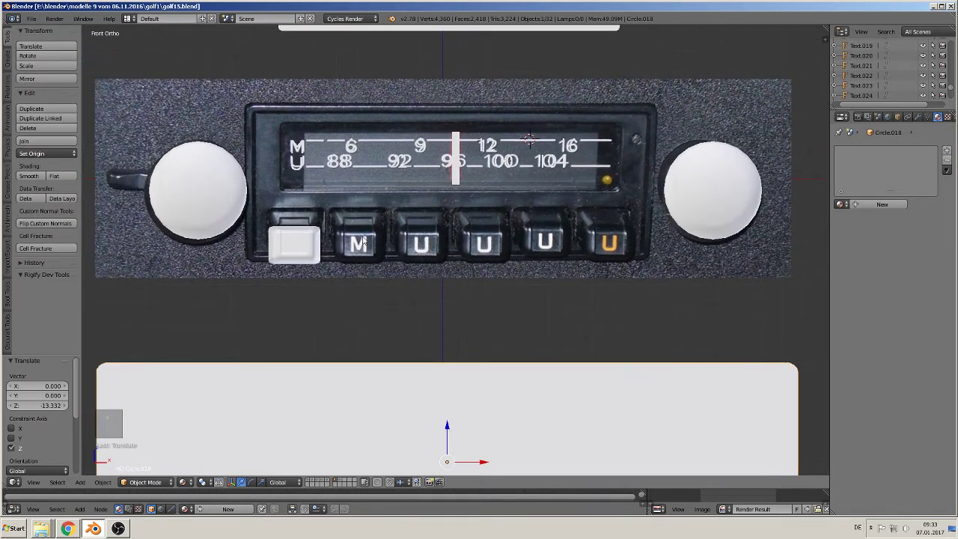
{"action": "right_click", "coordinate": [301, 146]}
{"action": "key", "text": "shift+d"}
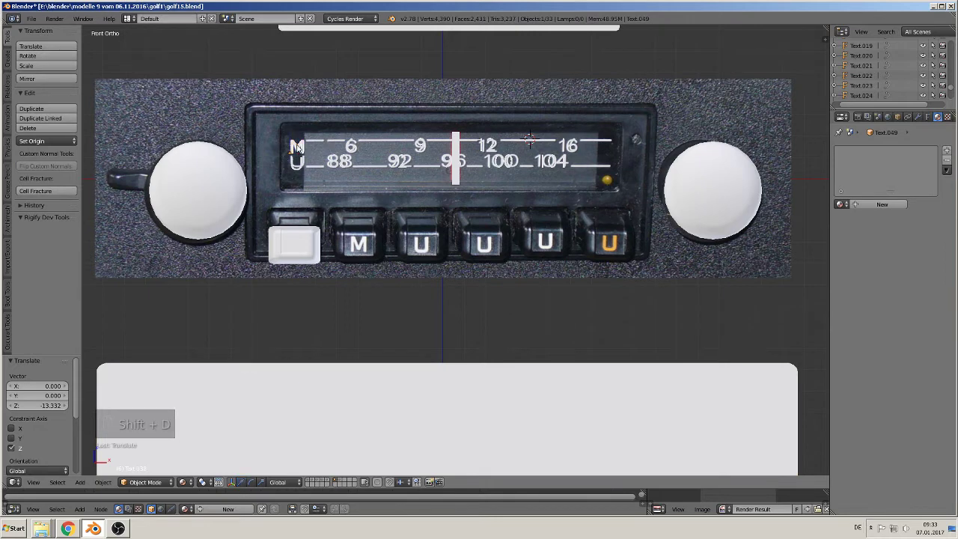
{"action": "left_click", "coordinate": [359, 245]}
Duplicate the dial's letter U onto the third push button, about 5.875 along X and -3.807 along Z.
{"action": "right_click", "coordinate": [301, 164]}
{"action": "right_click", "coordinate": [301, 165]}
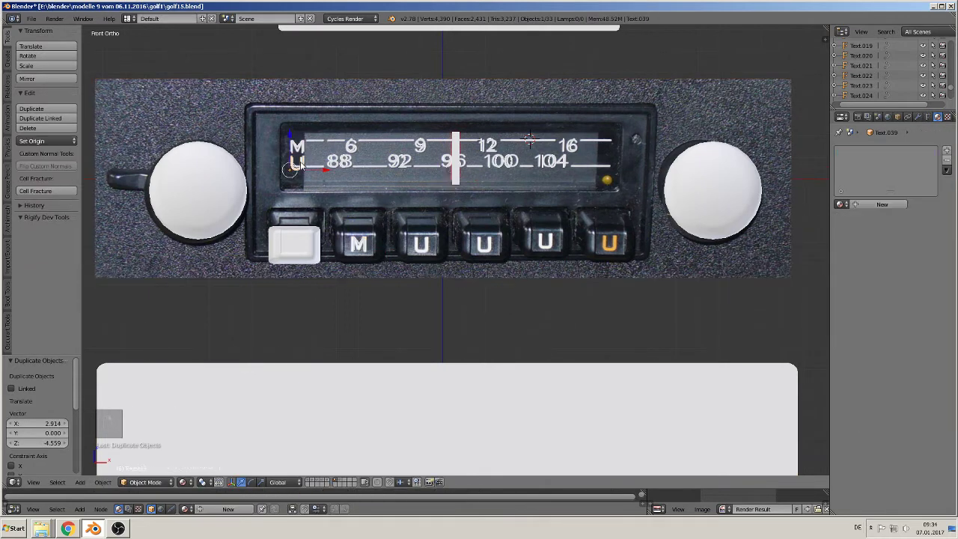
{"action": "key", "text": "shift+d"}
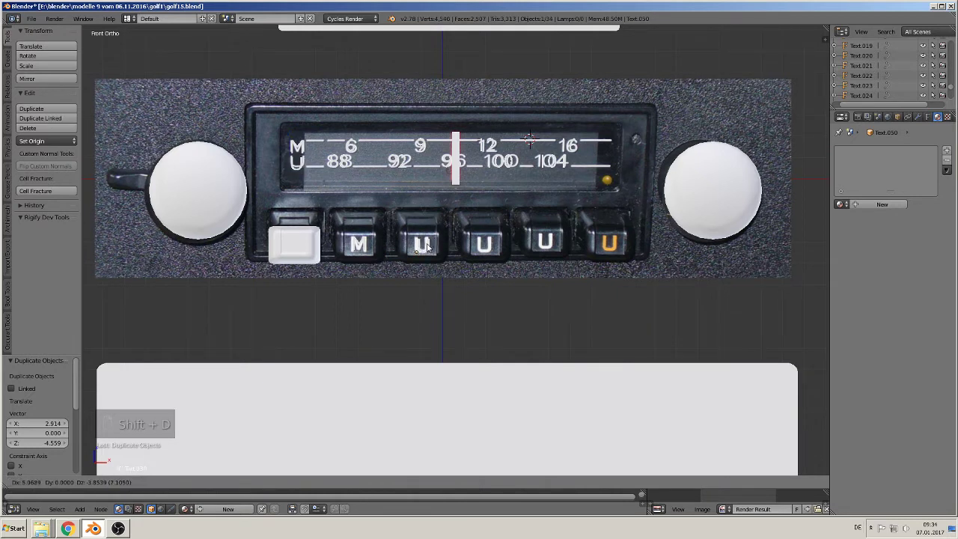
{"action": "left_click", "coordinate": [424, 246]}
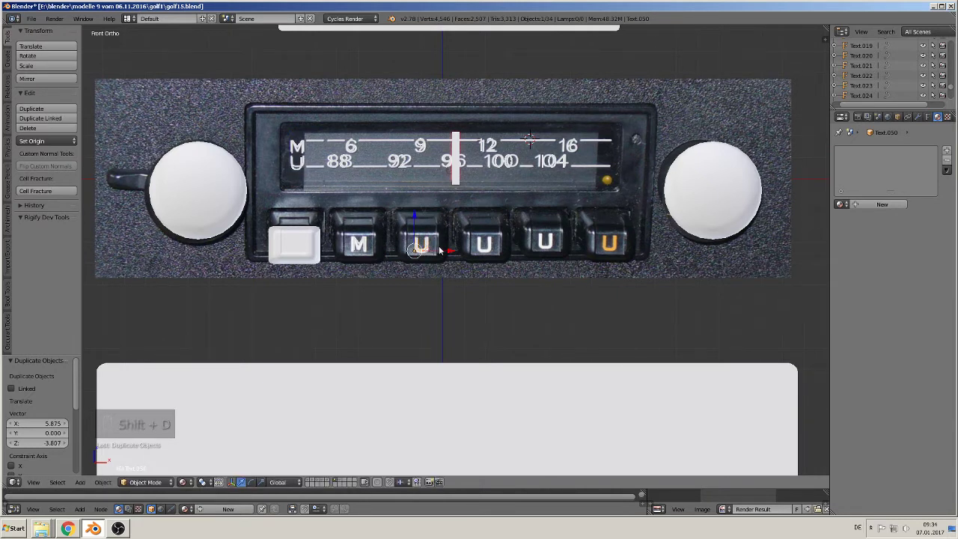
Duplicate the button's letter U three times along X, about 2.9 apart, onto the three remaining push buttons.
{"action": "key", "text": "shift+d"}
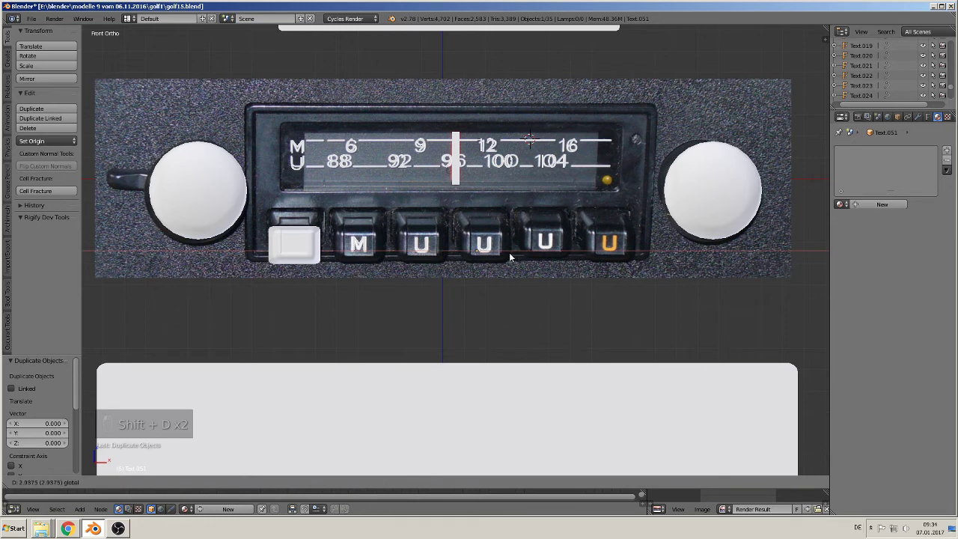
{"action": "left_click", "coordinate": [509, 252]}
{"action": "key", "text": "shift+d"}
{"action": "left_click", "coordinate": [573, 250]}
{"action": "key", "text": "shift+d"}
{"action": "left_click", "coordinate": [634, 249]}
{"action": "middle_click_drag", "start_coordinate": [546, 224], "coordinate": [507, 239], "text": "shift"}
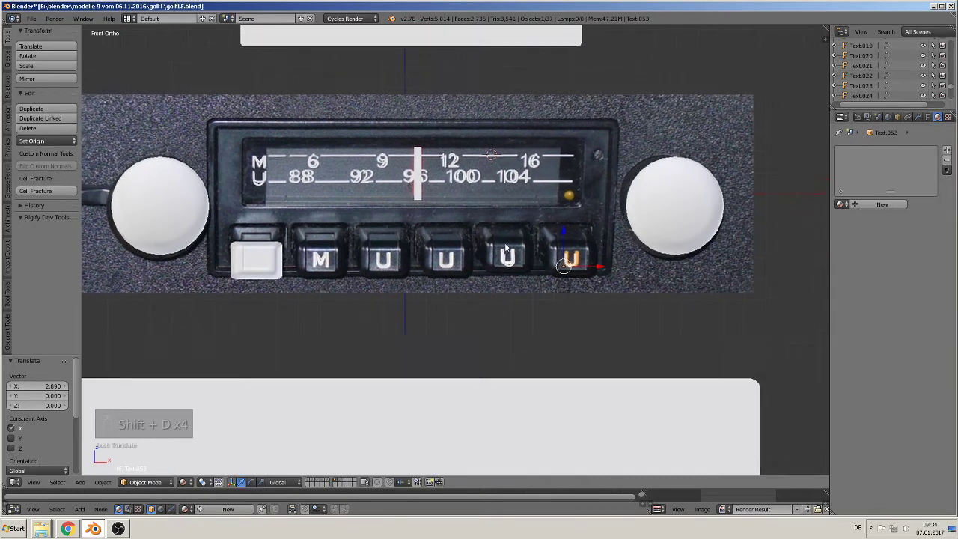
Give the large rounded panel below the radio a new material named "black plastic radio 1" with a near-black diffuse colour.
{"action": "scroll", "coordinate": [480, 225], "scroll_direction": "down", "scroll_amount": 3}
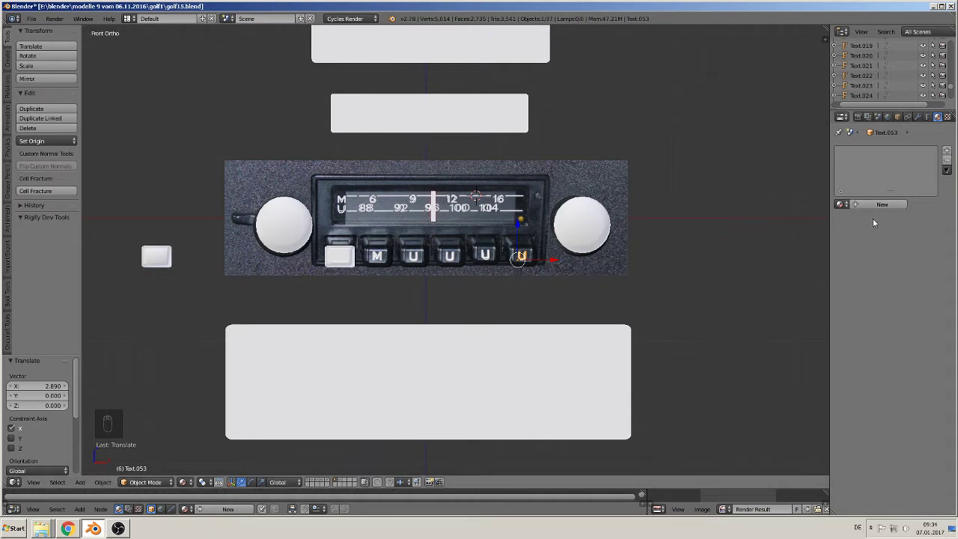
{"action": "right_click", "coordinate": [512, 355]}
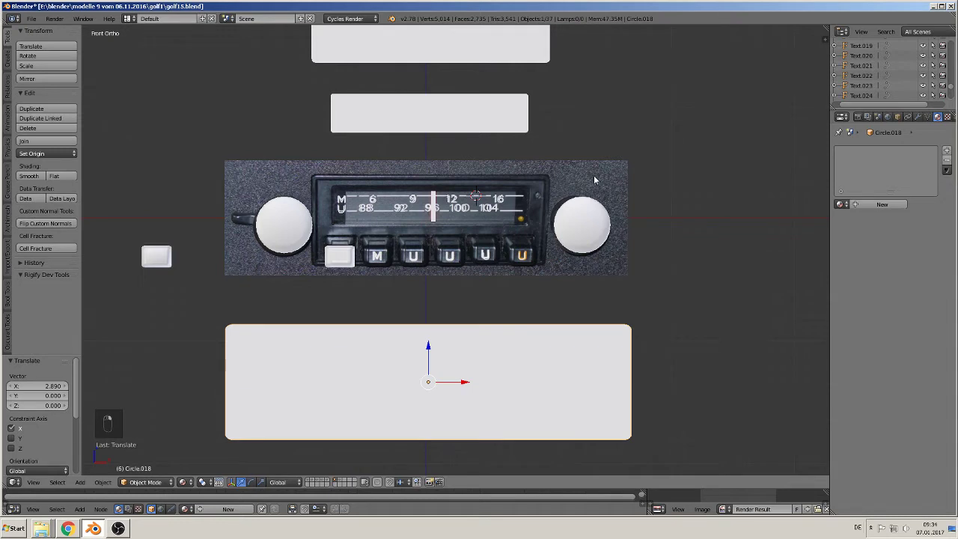
{"action": "left_click", "coordinate": [870, 205]}
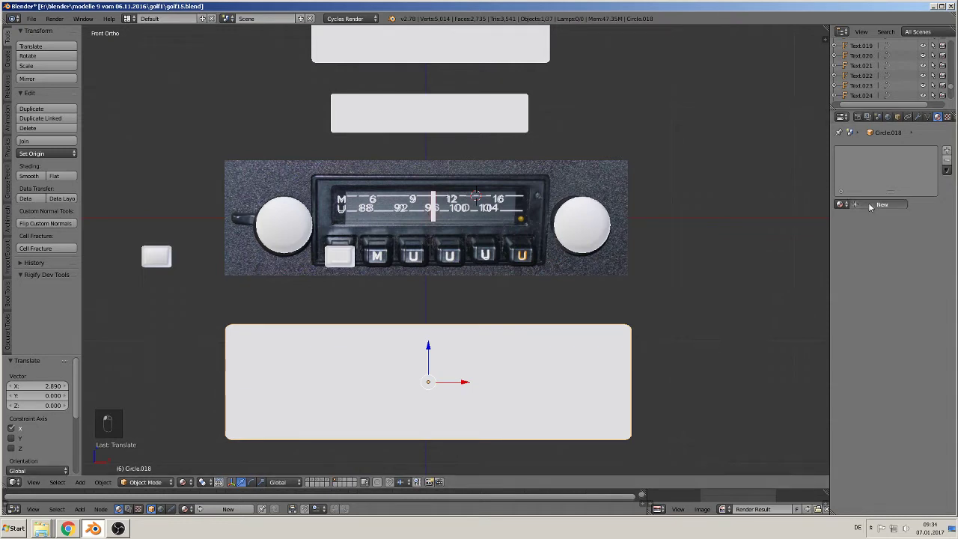
{"action": "type", "text": "bla"}
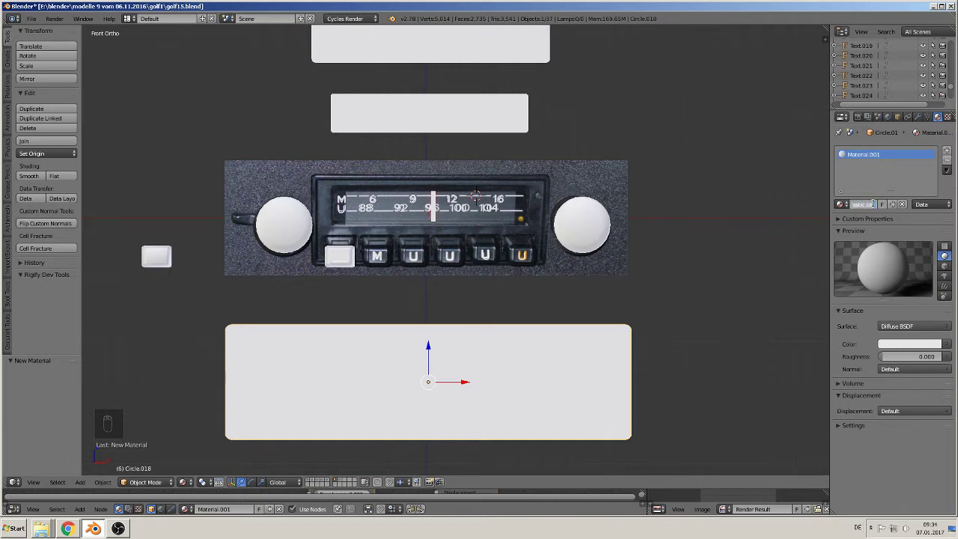
{"action": "type", "text": "dio 1"}
{"action": "key", "text": "Return"}
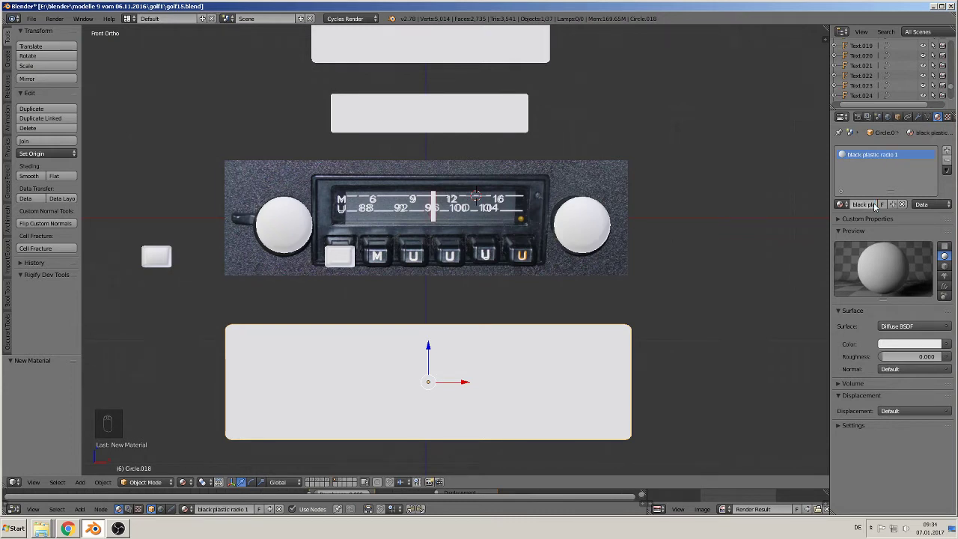
{"action": "left_click", "coordinate": [902, 345]}
{"action": "left_click", "coordinate": [933, 269]}
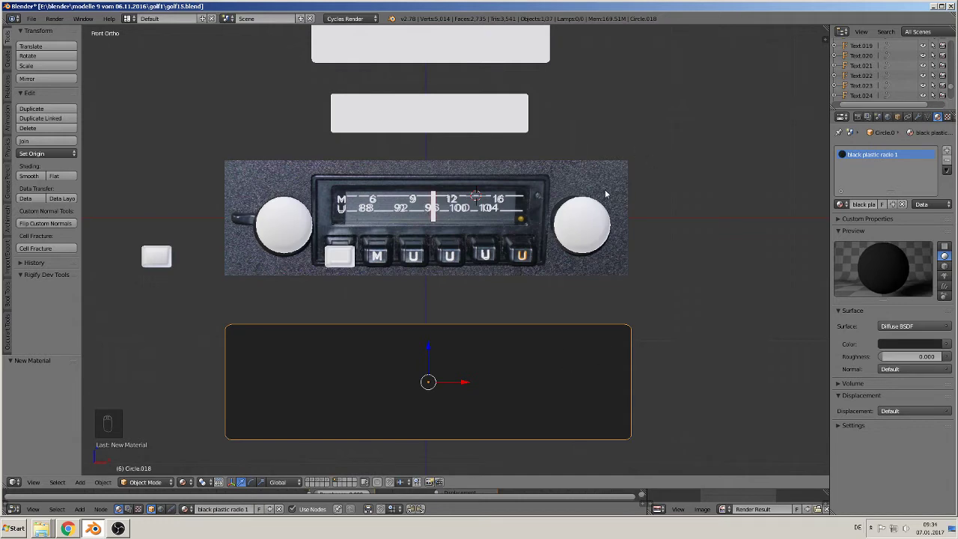
Enlarge the node editor area and spread the Diffuse BSDF and Material Output nodes apart to make room between them.
{"action": "scroll", "coordinate": [558, 257], "scroll_direction": "down", "scroll_amount": 4, "text": "shift"}
{"action": "scroll", "coordinate": [546, 284], "scroll_direction": "up", "scroll_amount": 2}
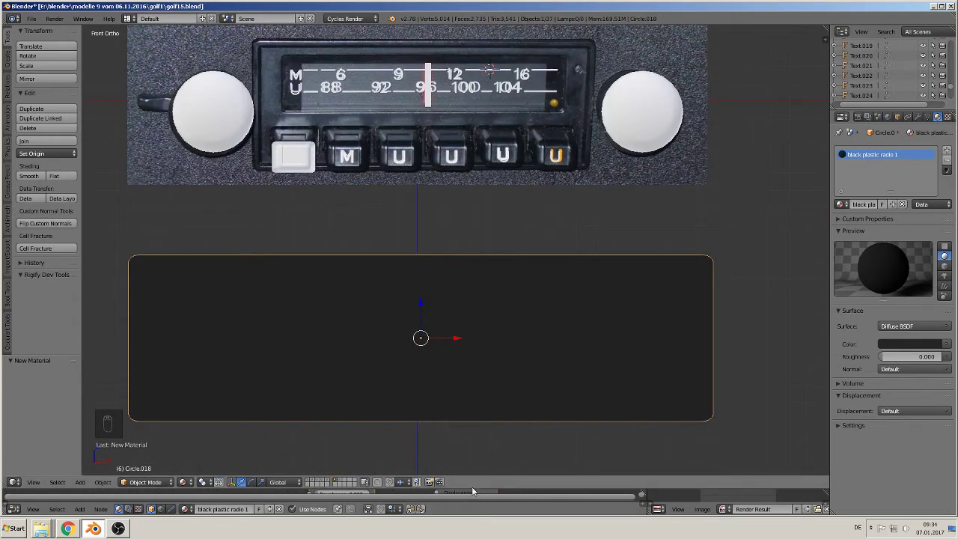
{"action": "left_click_drag", "start_coordinate": [470, 488], "coordinate": [515, 302]}
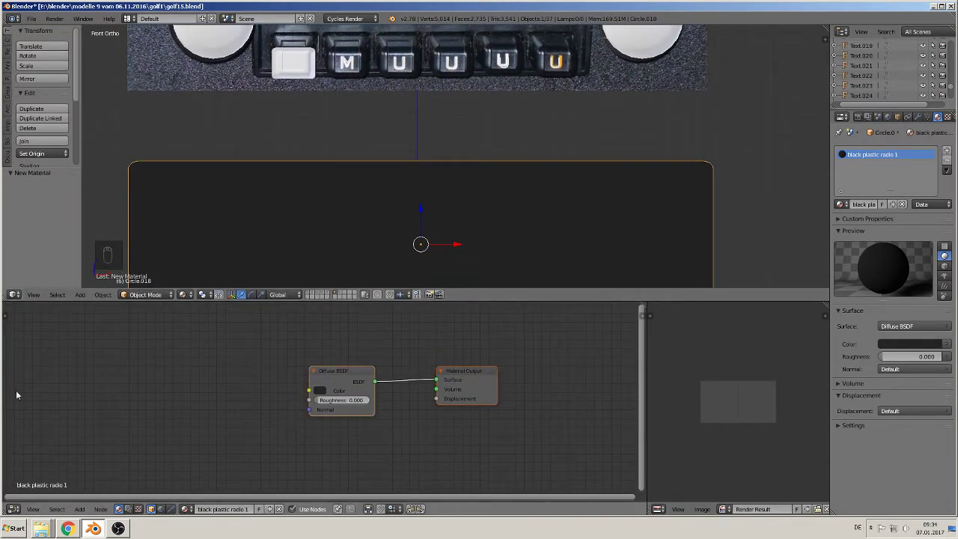
{"action": "left_click", "coordinate": [13, 509]}
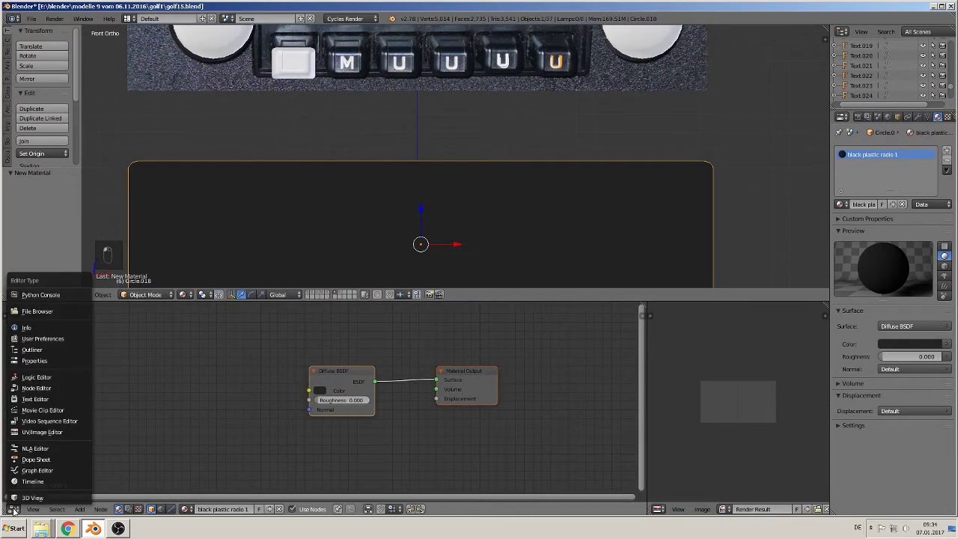
{"action": "left_click", "coordinate": [36, 388]}
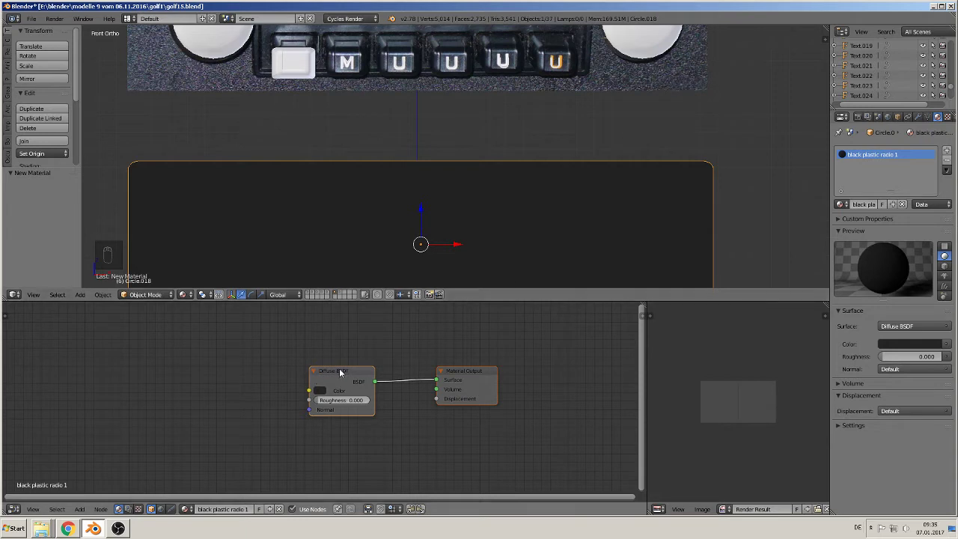
{"action": "left_click_drag", "start_coordinate": [339, 368], "coordinate": [208, 334]}
{"action": "left_click_drag", "start_coordinate": [474, 380], "coordinate": [530, 380]}
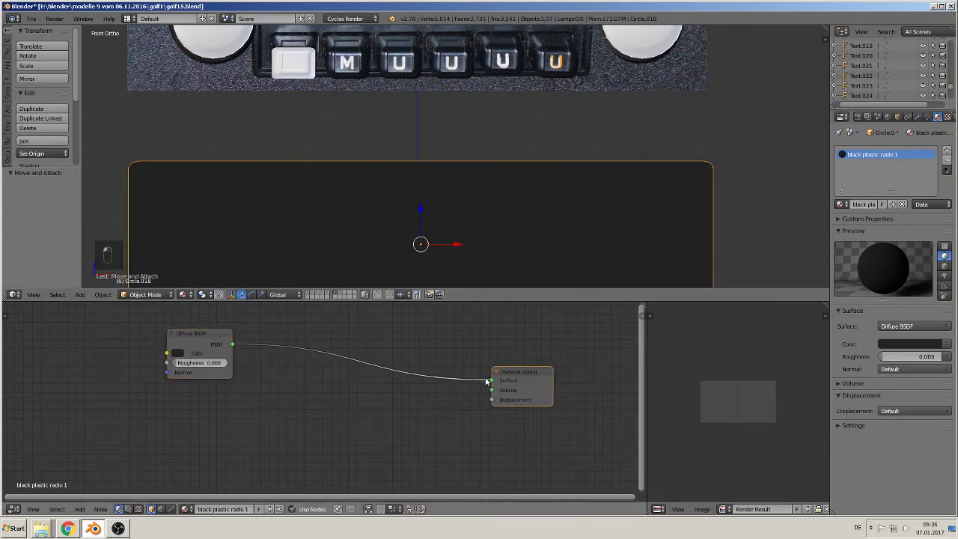
{"action": "left_click_drag", "start_coordinate": [193, 342], "coordinate": [214, 364]}
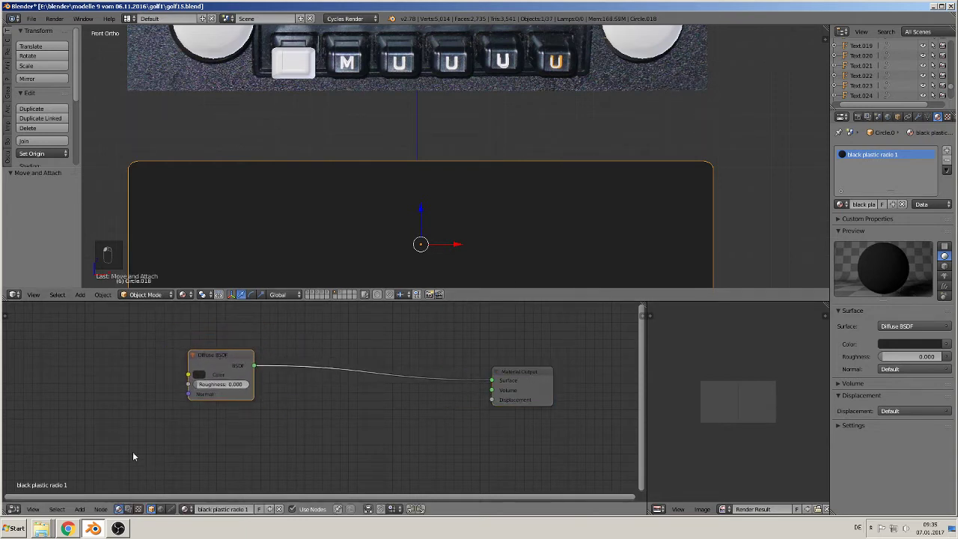
{"action": "scroll", "coordinate": [246, 414], "scroll_direction": "down", "scroll_amount": 2}
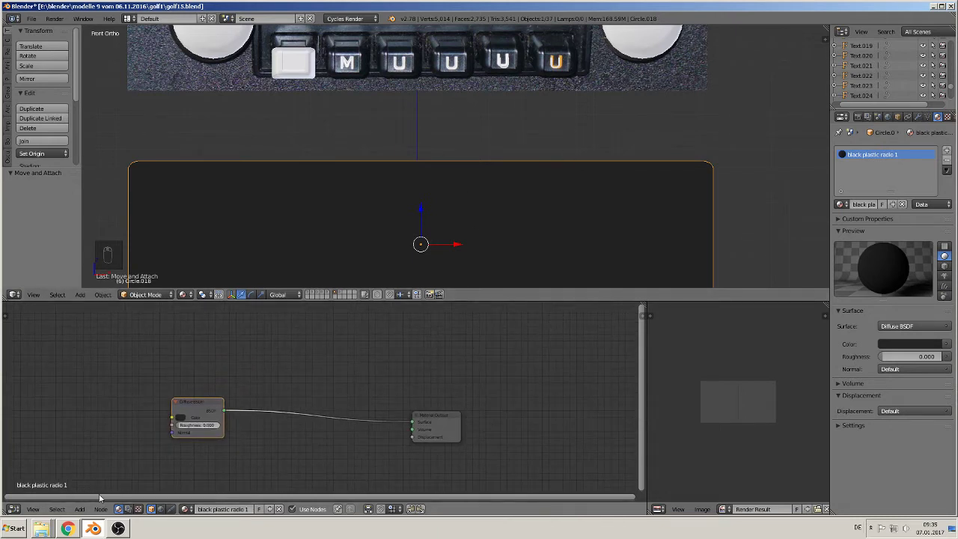
Add a Noise Texture node directly above the Diffuse BSDF node.
{"action": "left_click", "coordinate": [80, 508]}
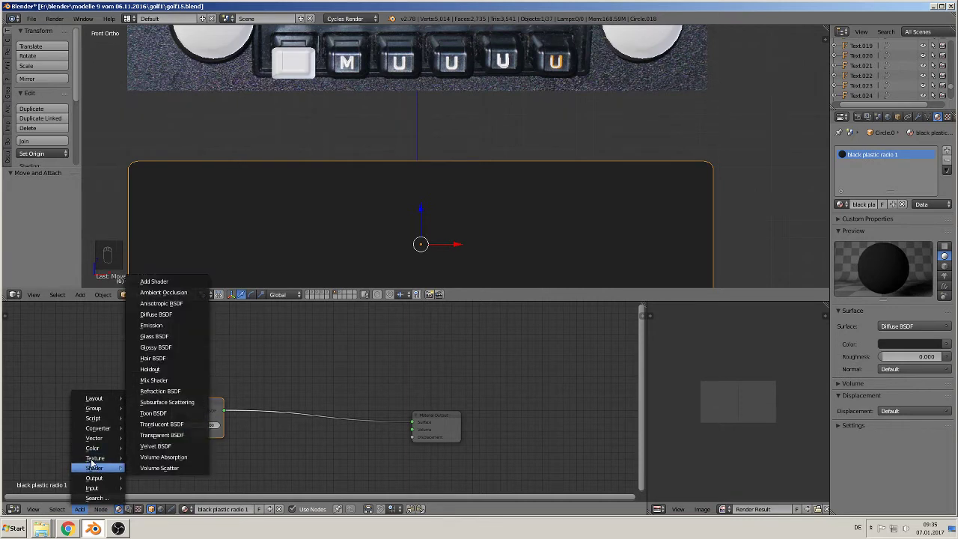
{"action": "mouse_move", "coordinate": [88, 460]}
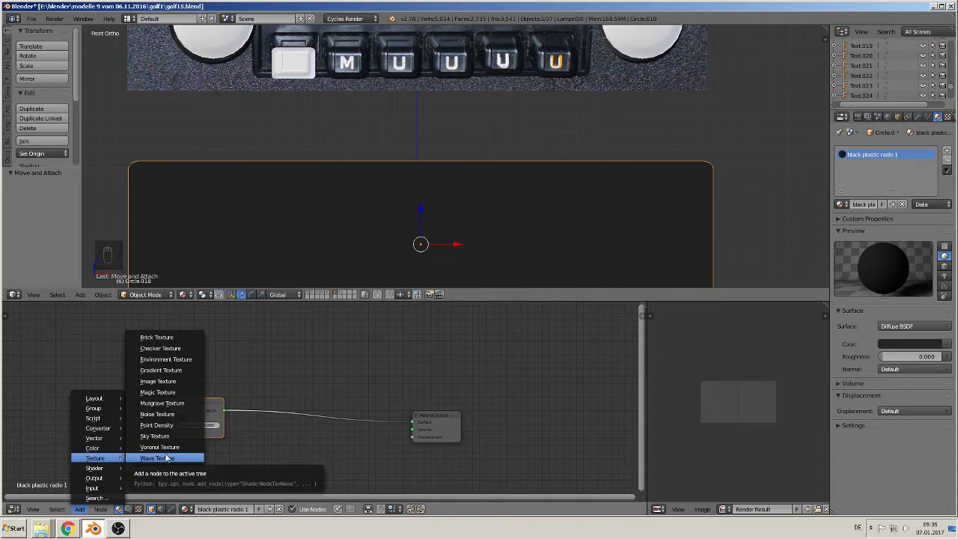
{"action": "left_click", "coordinate": [186, 416]}
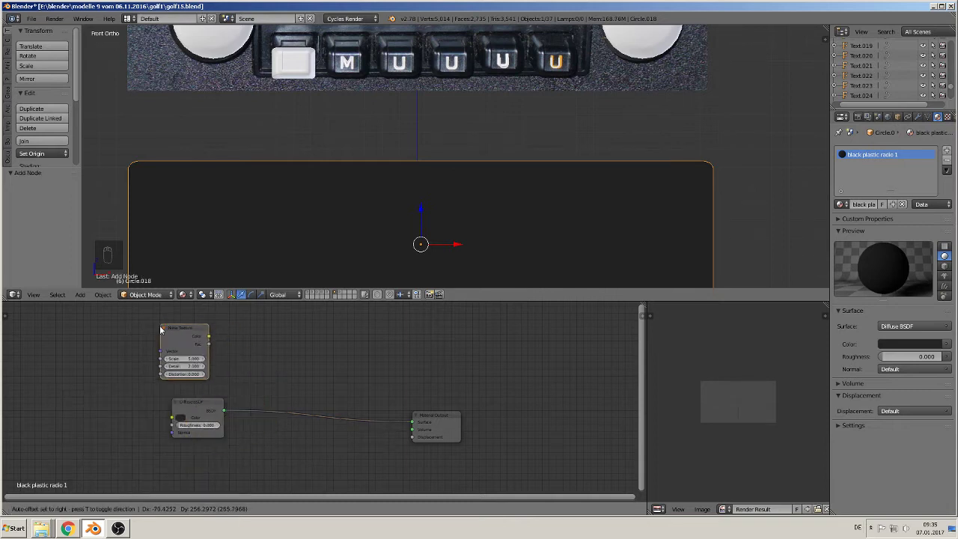
{"action": "left_click", "coordinate": [180, 350]}
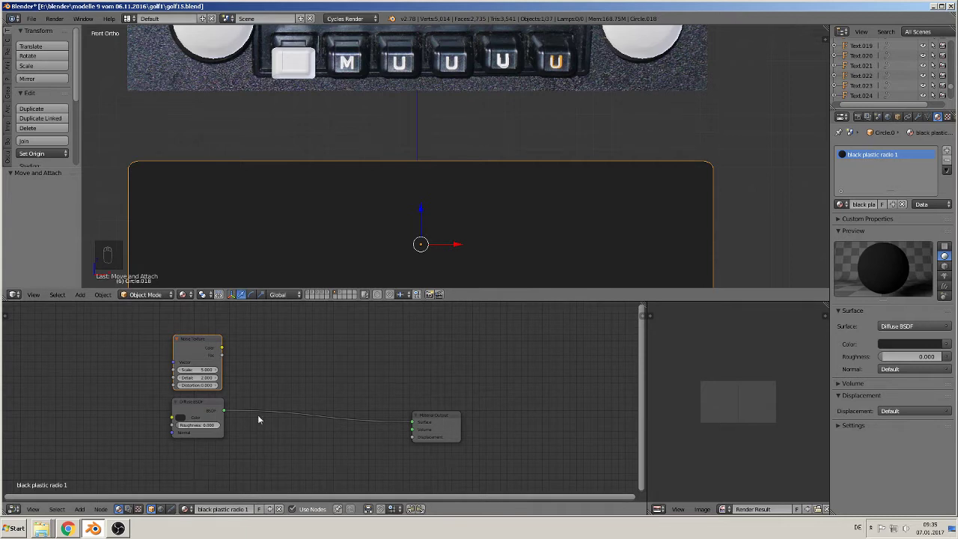
Insert a Mix Shader between the Diffuse BSDF and Material Output, and link the Noise Texture's Fac output to its Fac input.
{"action": "left_click", "coordinate": [79, 510]}
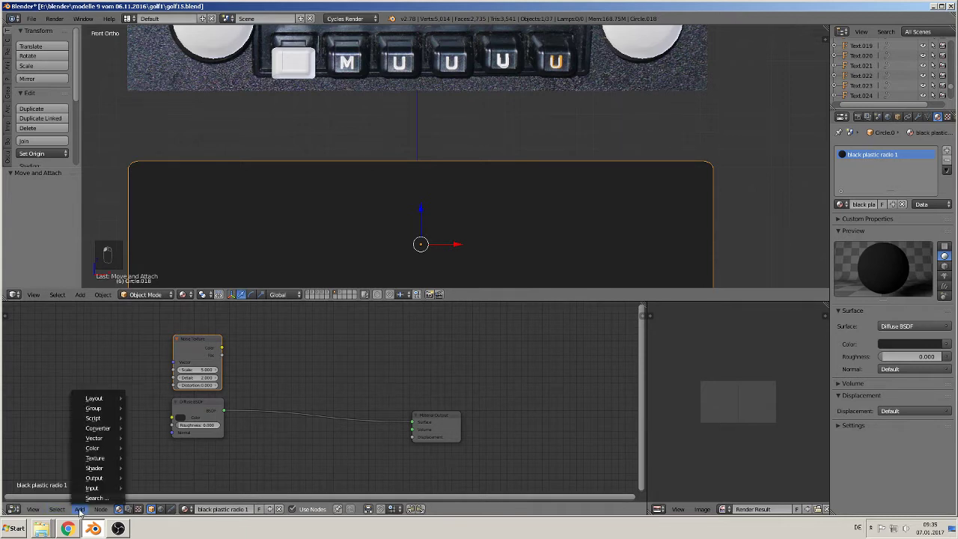
{"action": "mouse_move", "coordinate": [95, 468]}
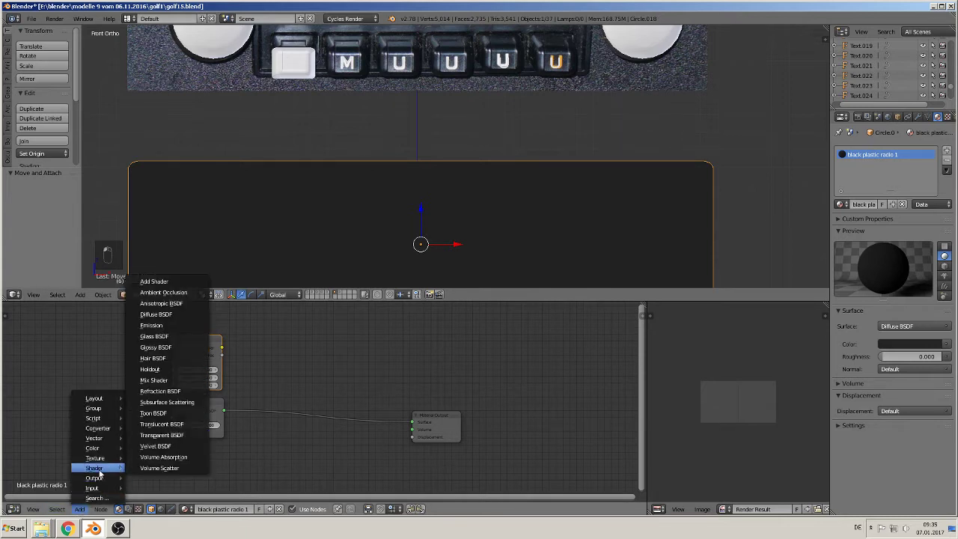
{"action": "left_click", "coordinate": [172, 379]}
{"action": "left_click", "coordinate": [297, 403]}
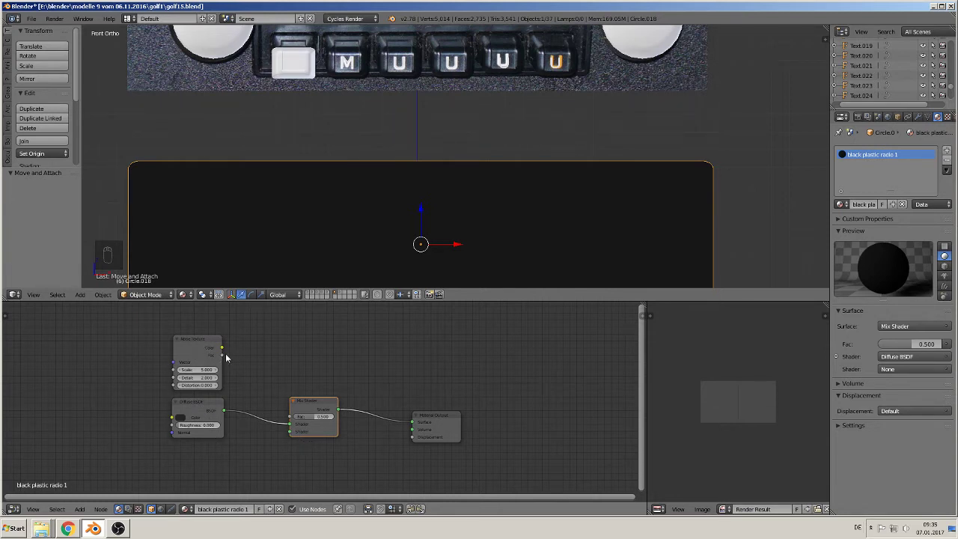
{"action": "left_click_drag", "start_coordinate": [221, 358], "coordinate": [329, 437]}
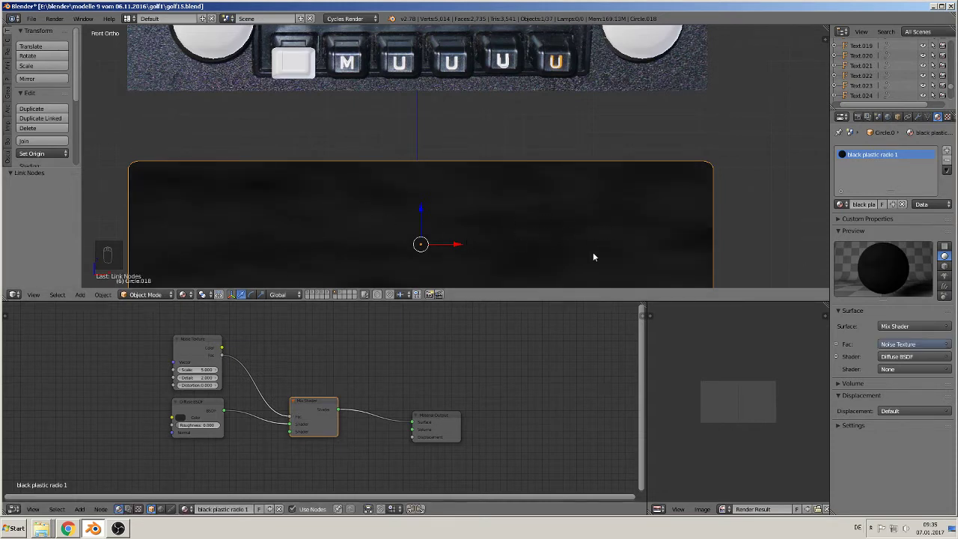
Duplicate the Diffuse BSDF node and place the copy directly below the original.
{"action": "left_click", "coordinate": [204, 409]}
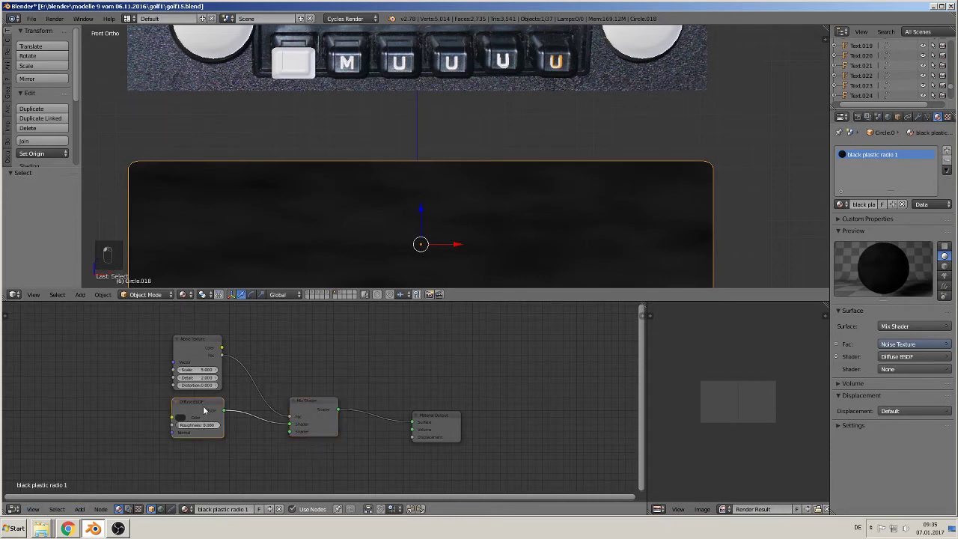
{"action": "key", "text": "shift+d"}
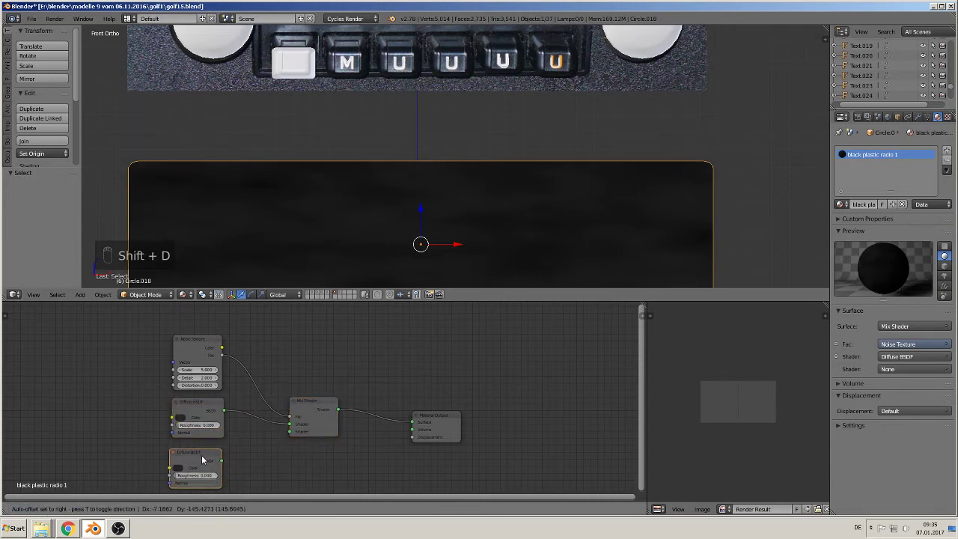
{"action": "left_click", "coordinate": [202, 469]}
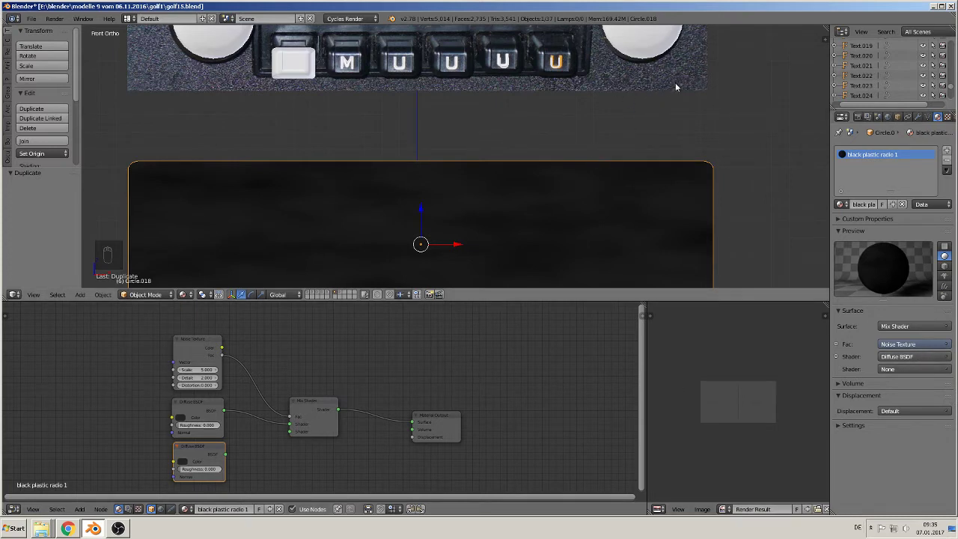
Change the Mix Shader's first shader to a Glossy BSDF with Sharp distribution and a near-white colour.
{"action": "left_click", "coordinate": [898, 357]}
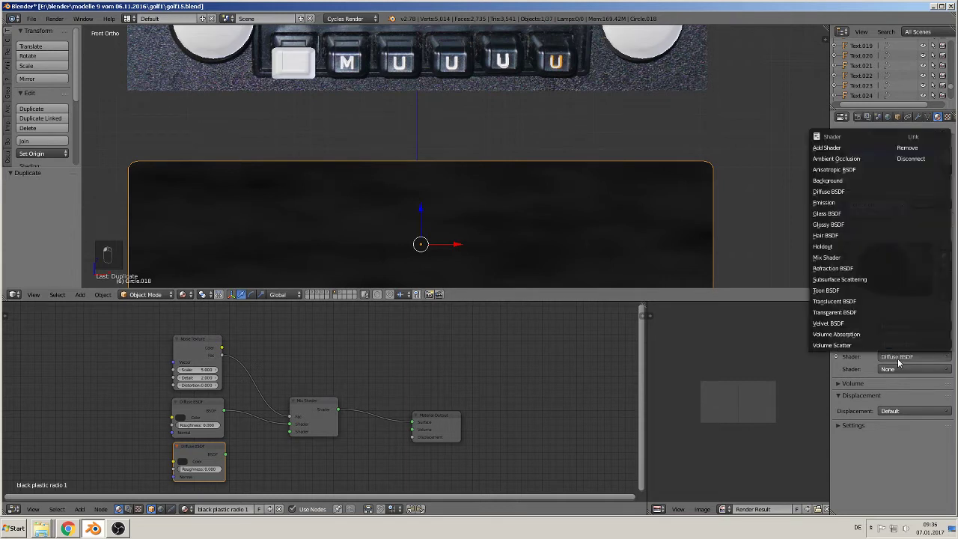
{"action": "left_click", "coordinate": [866, 225]}
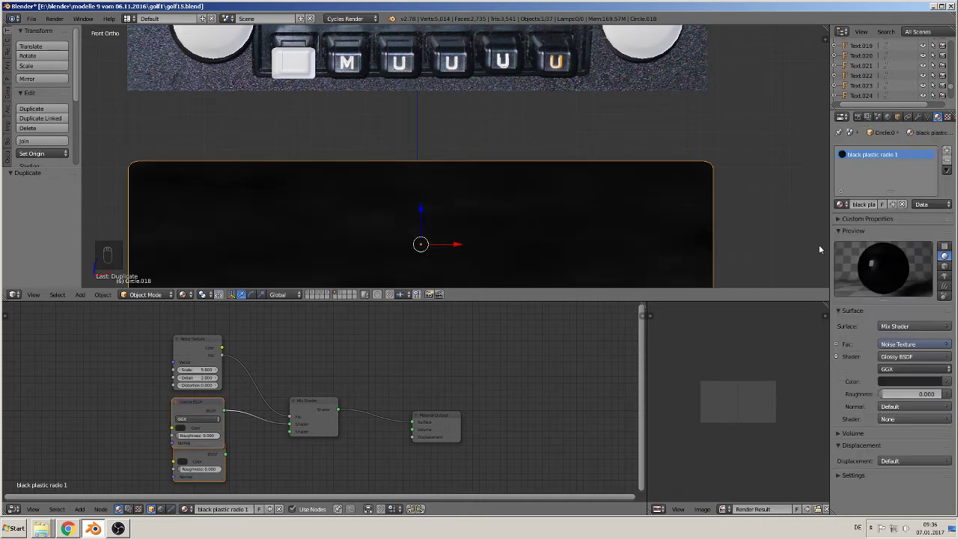
{"action": "left_click", "coordinate": [180, 418]}
{"action": "left_click", "coordinate": [178, 416]}
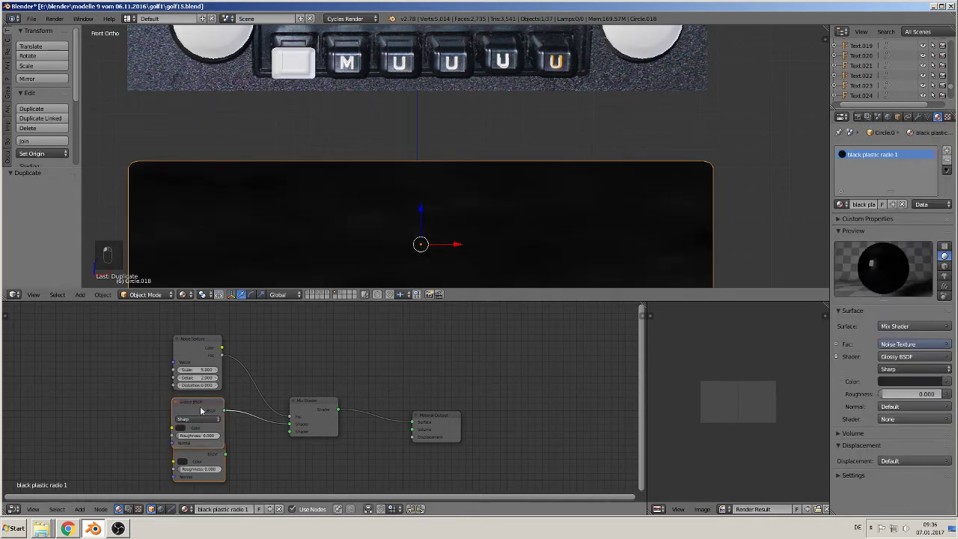
{"action": "left_click_drag", "start_coordinate": [201, 410], "coordinate": [199, 402]}
{"action": "left_click", "coordinate": [187, 424]}
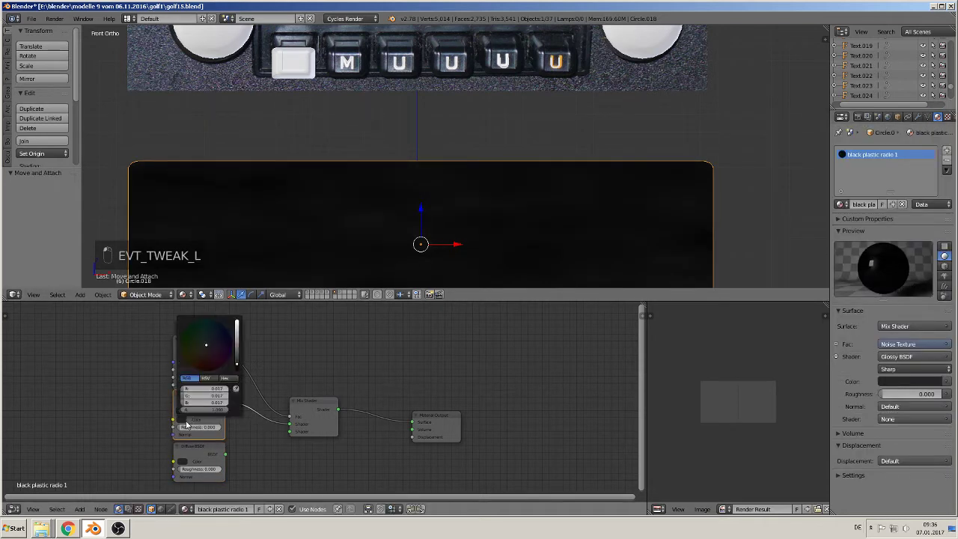
{"action": "left_click_drag", "start_coordinate": [237, 364], "coordinate": [237, 322]}
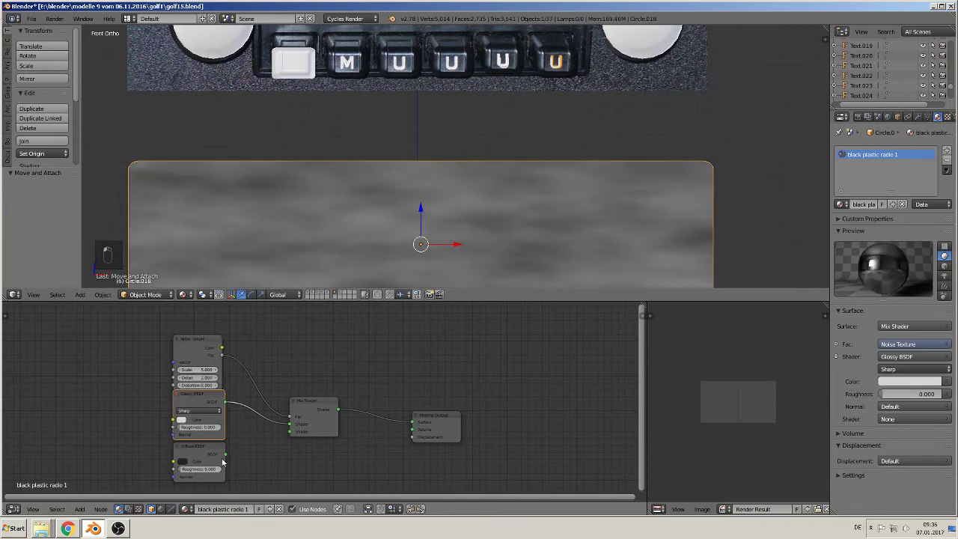
Link the duplicated Diffuse BSDF to the Mix Shader's second shader input and darken its colour.
{"action": "left_click_drag", "start_coordinate": [225, 453], "coordinate": [232, 455]}
{"action": "left_click_drag", "start_coordinate": [300, 429], "coordinate": [296, 430]}
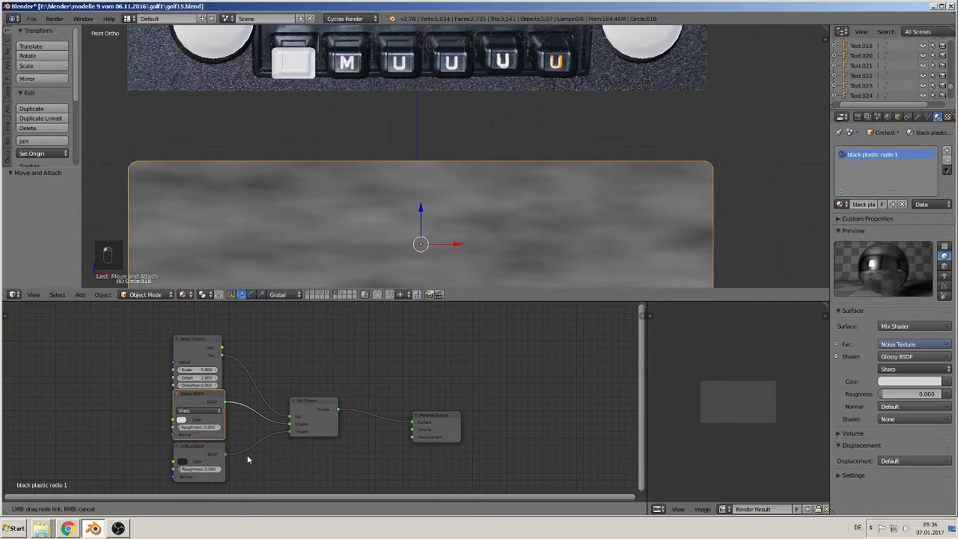
{"action": "left_click", "coordinate": [182, 461]}
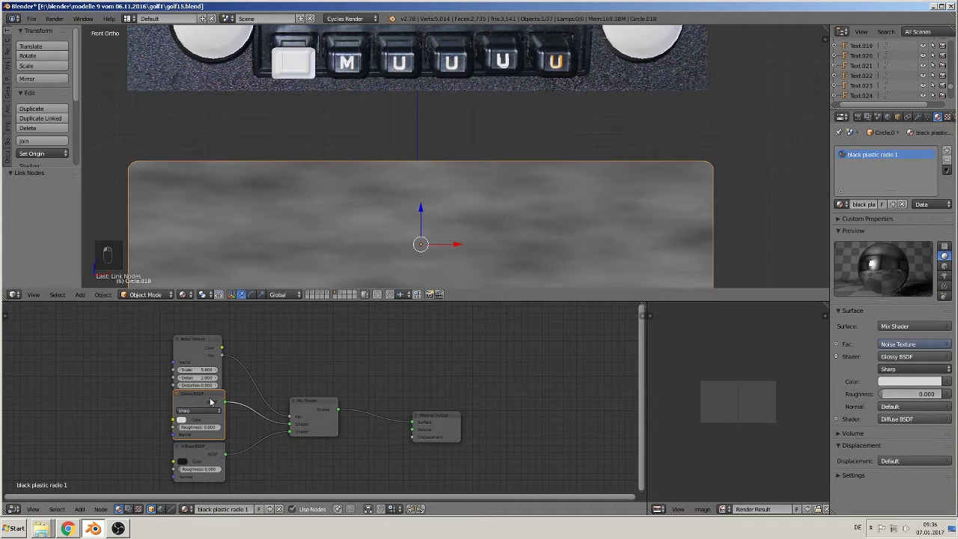
Swap the order of the two shader nodes, placing the Diffuse BSDF under the Noise Texture and the Glossy BSDF below it.
{"action": "left_click_drag", "start_coordinate": [211, 401], "coordinate": [263, 477]}
{"action": "left_click_drag", "start_coordinate": [197, 448], "coordinate": [194, 397]}
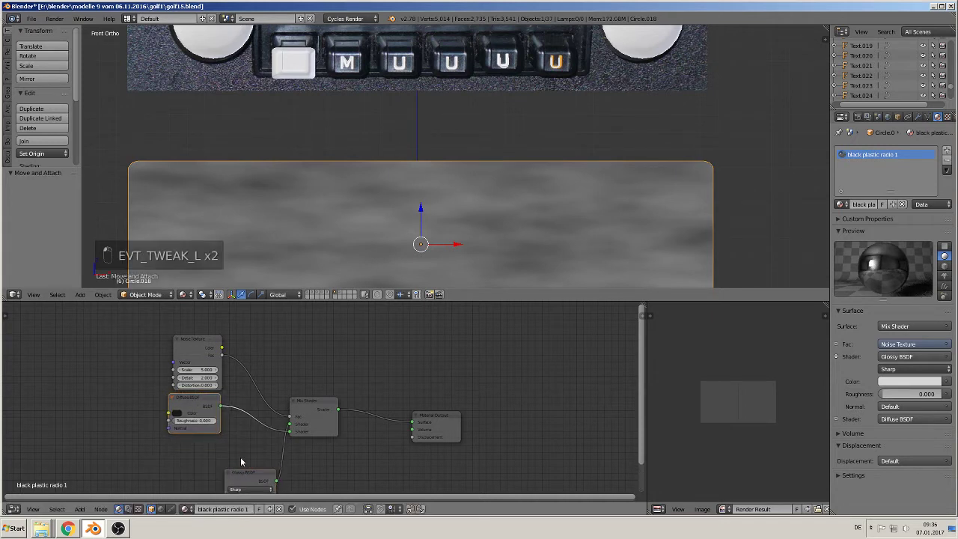
Place the Glossy BSDF node below the Diffuse BSDF and rewire the Mix Shader with Diffuse as first and Glossy as second shader.
{"action": "left_click_drag", "start_coordinate": [243, 477], "coordinate": [186, 445]}
{"action": "right_click_drag", "start_coordinate": [247, 393], "coordinate": [267, 477], "text": "ctrl"}
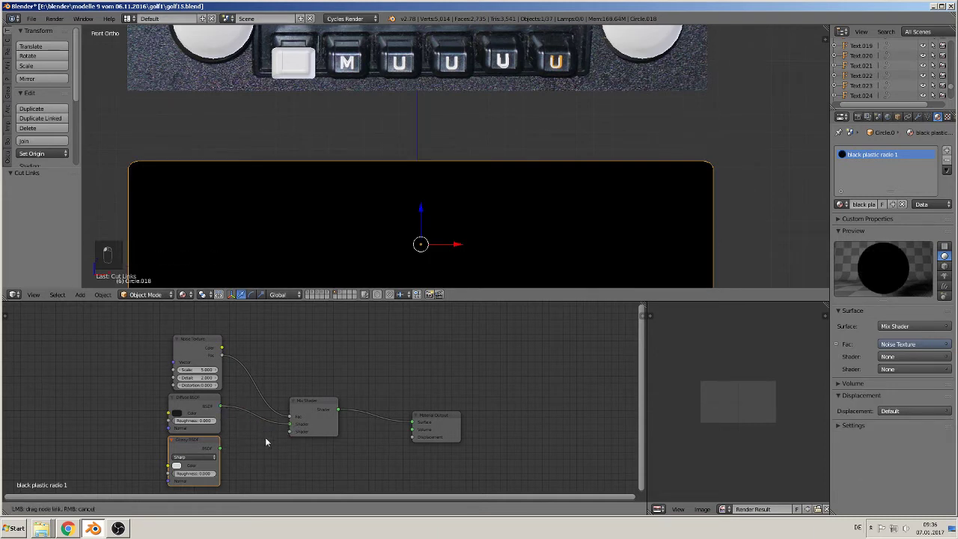
{"action": "left_click_drag", "start_coordinate": [219, 447], "coordinate": [290, 430]}
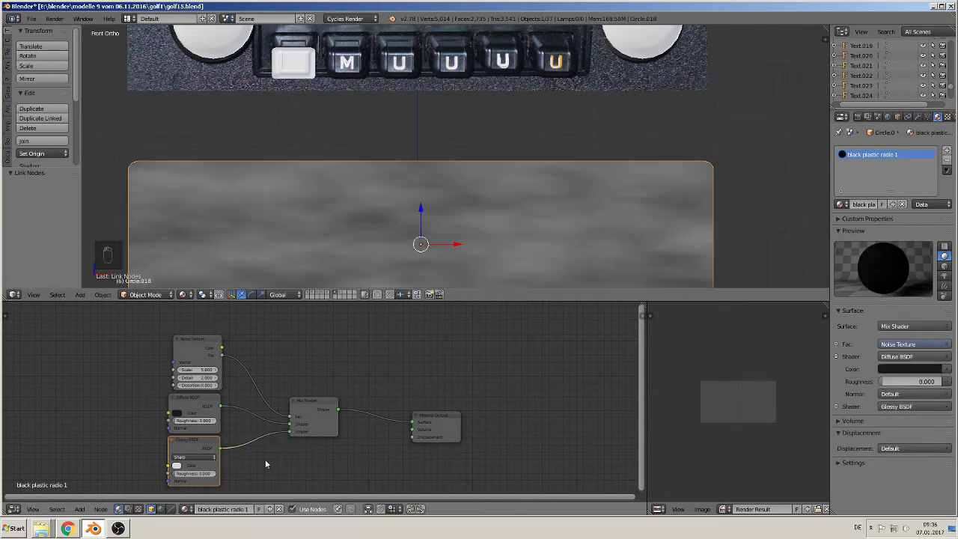
Raise the Glossy BSDF roughness to about 0.83.
{"action": "left_click", "coordinate": [186, 474]}
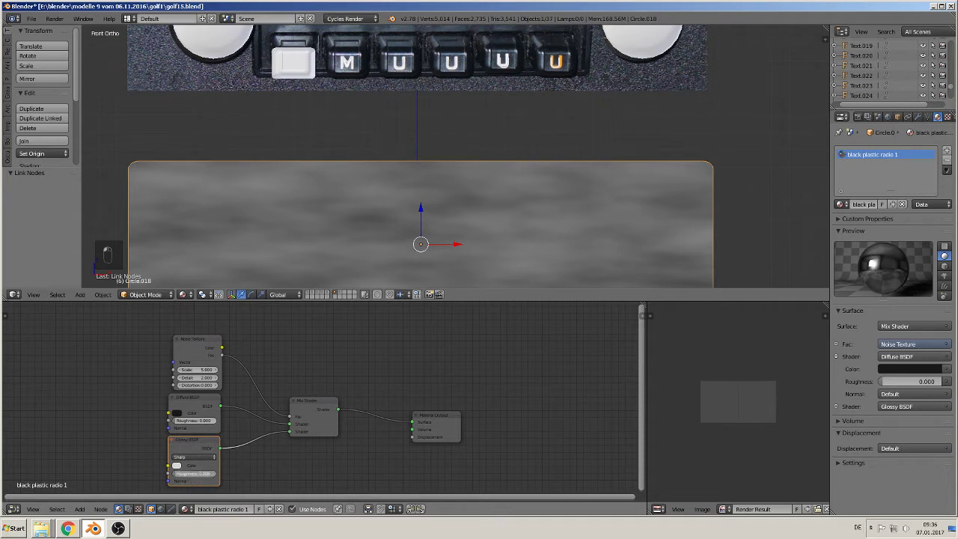
{"action": "left_click_drag", "start_coordinate": [186, 475], "coordinate": [198, 474]}
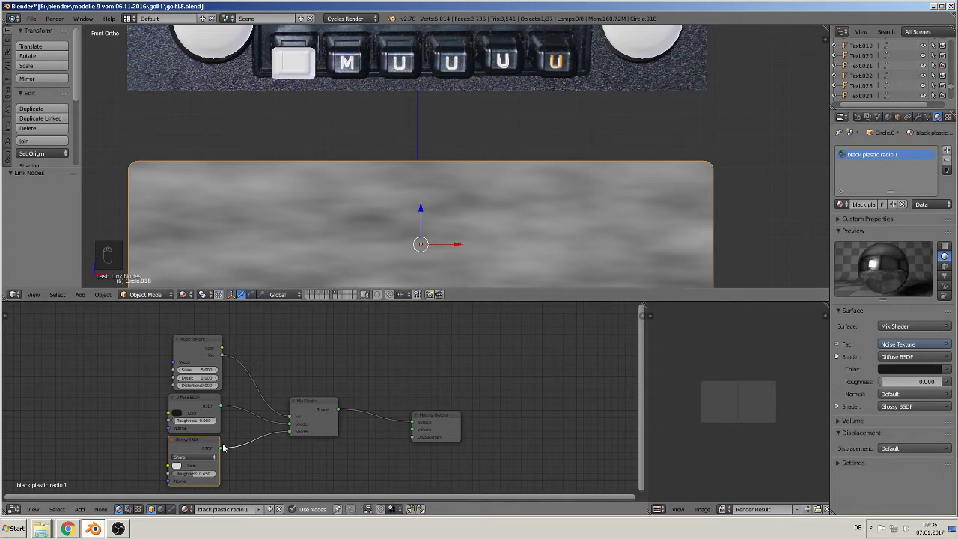
{"action": "left_click_drag", "start_coordinate": [194, 474], "coordinate": [204, 474]}
Try Noise Texture scales of 30, 100 and 400 on the radio faceplate material.
{"action": "scroll", "coordinate": [215, 385], "scroll_direction": "up", "scroll_amount": 2}
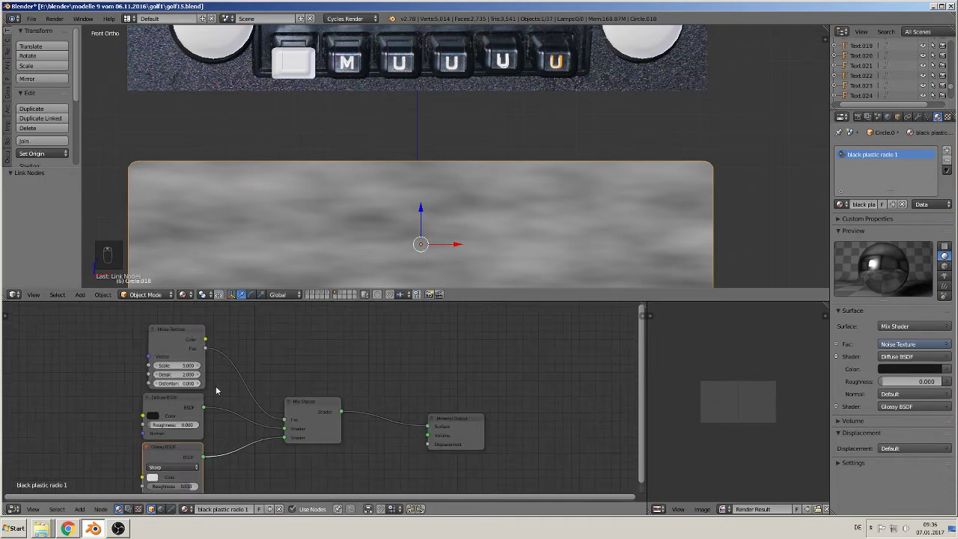
{"action": "middle_click_drag", "start_coordinate": [213, 395], "coordinate": [353, 465]}
{"action": "scroll", "coordinate": [352, 464], "scroll_direction": "up", "scroll_amount": 2}
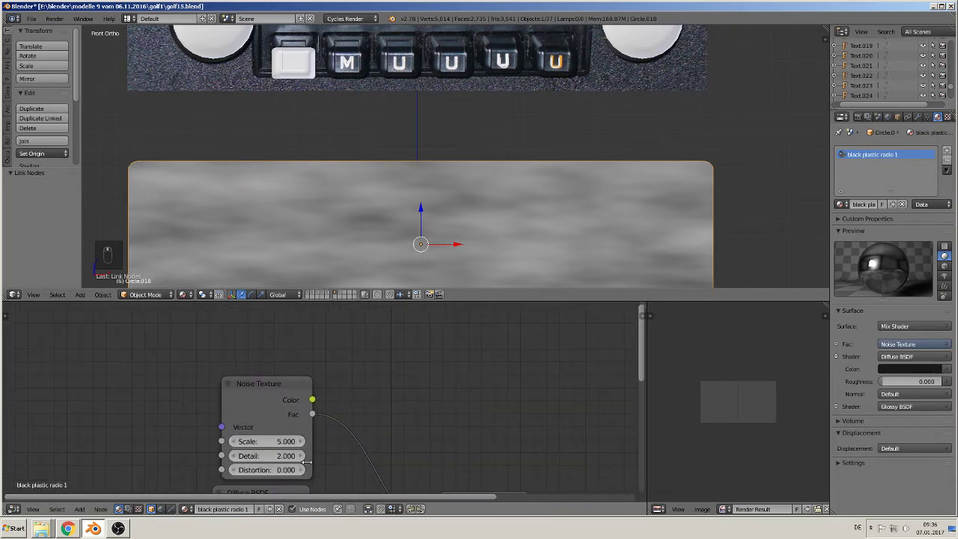
{"action": "left_click", "coordinate": [268, 447]}
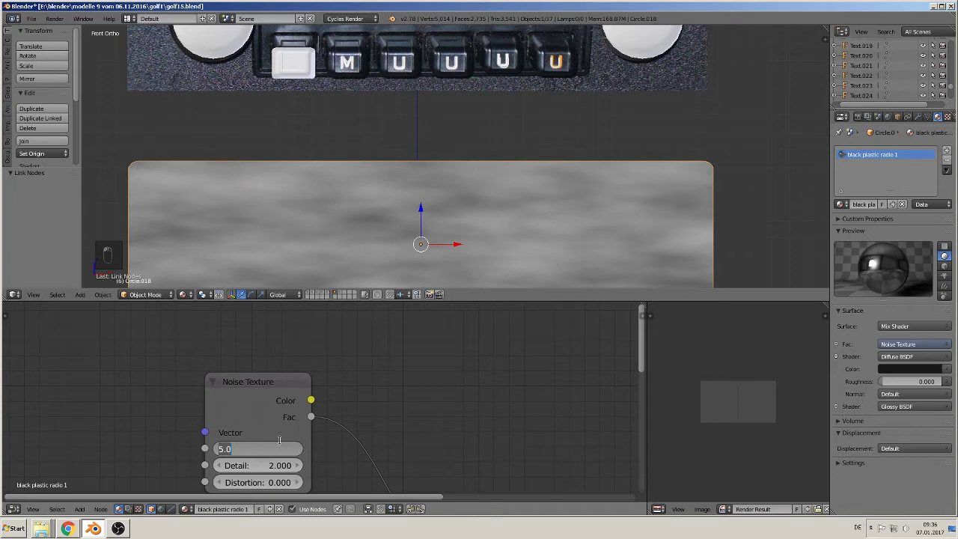
{"action": "type", "text": "30"}
{"action": "key", "text": "Return"}
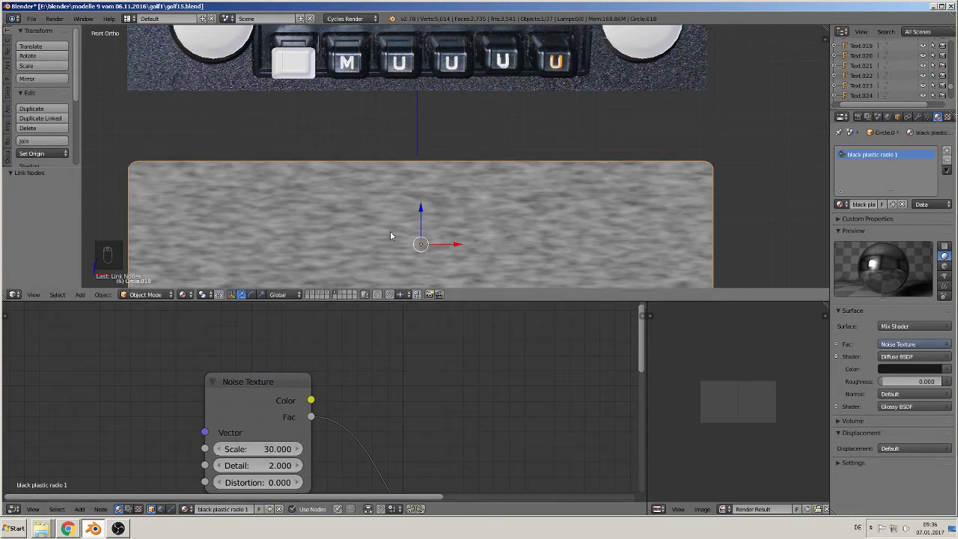
{"action": "left_click", "coordinate": [260, 448]}
{"action": "type", "text": "100"}
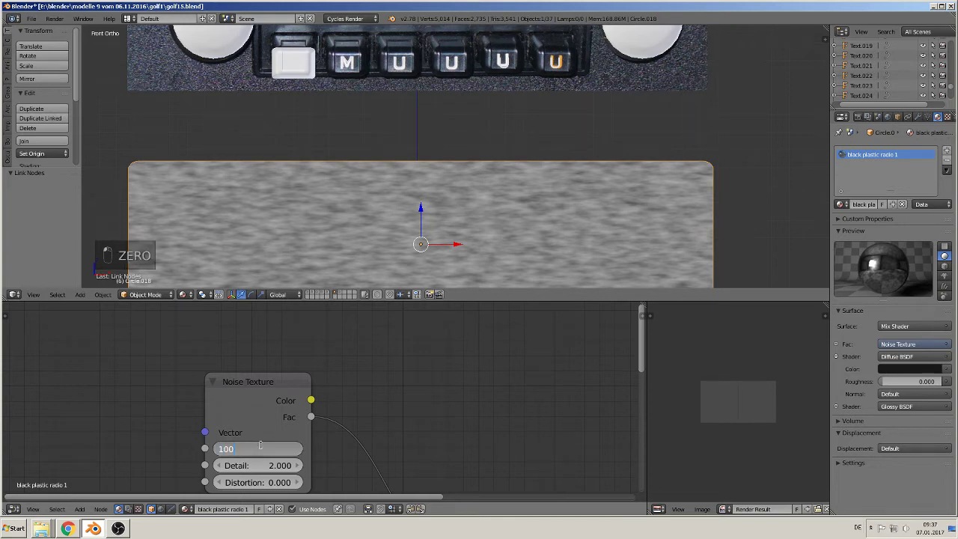
{"action": "key", "text": "Return"}
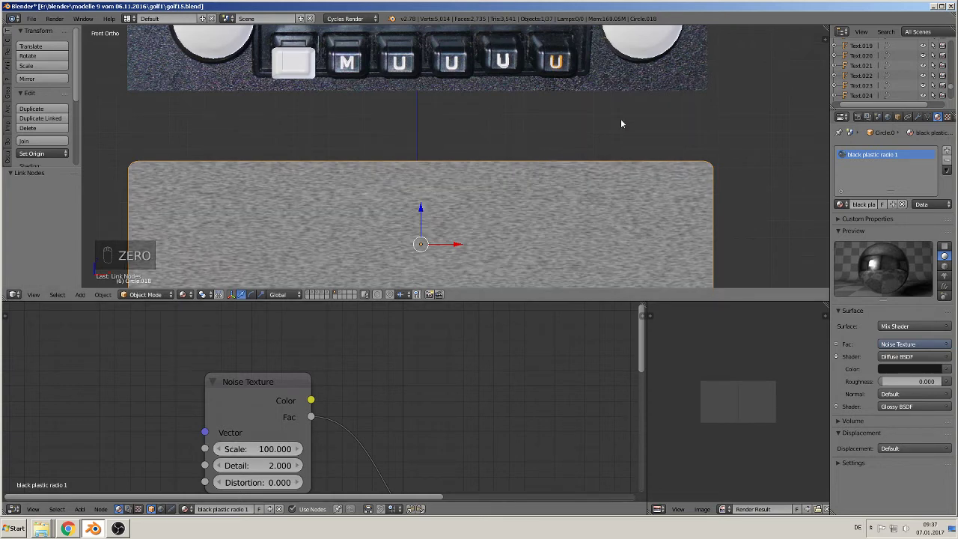
{"action": "left_click", "coordinate": [271, 445]}
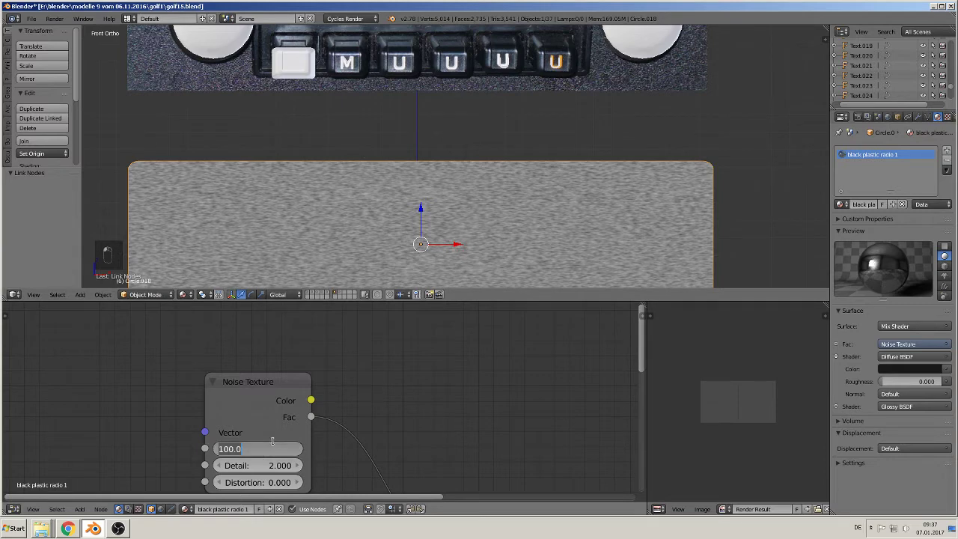
{"action": "type", "text": "400"}
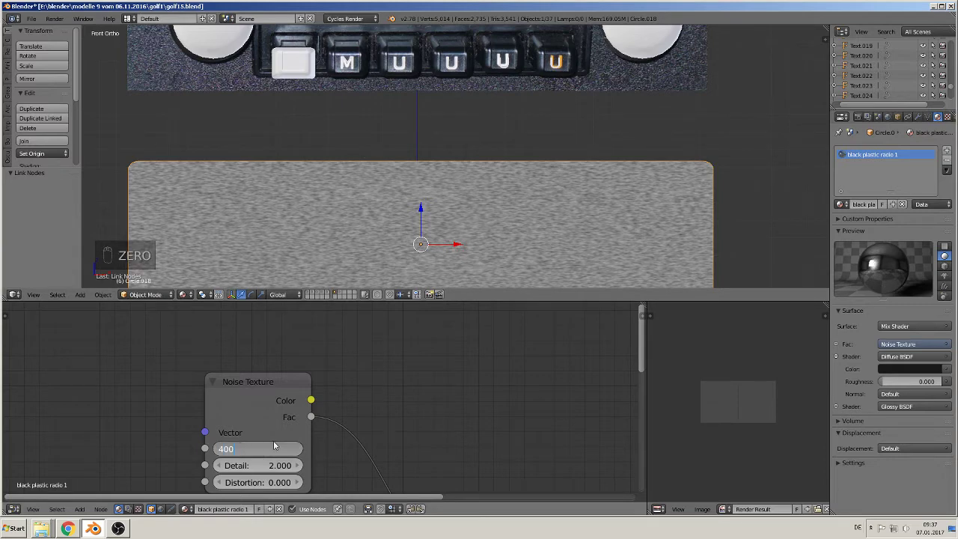
{"action": "key", "text": "Return"}
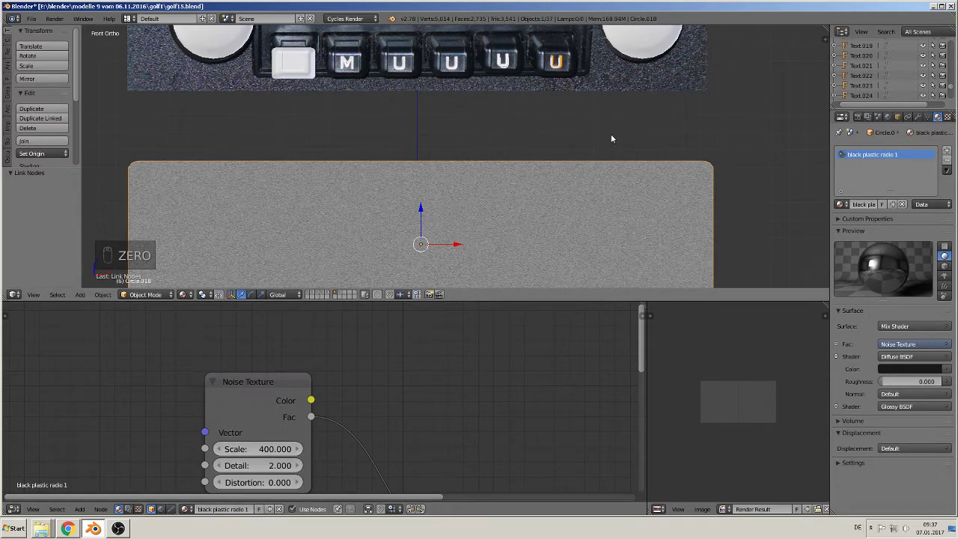
Set the Noise Texture scale to 300 and compare the faceplate with the radio reference photo.
{"action": "left_click", "coordinate": [262, 448]}
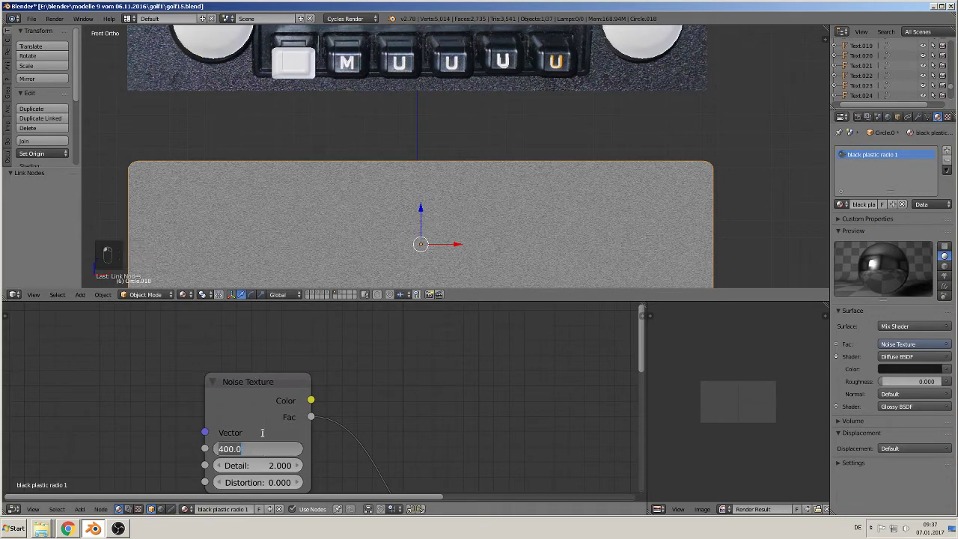
{"action": "type", "text": "300"}
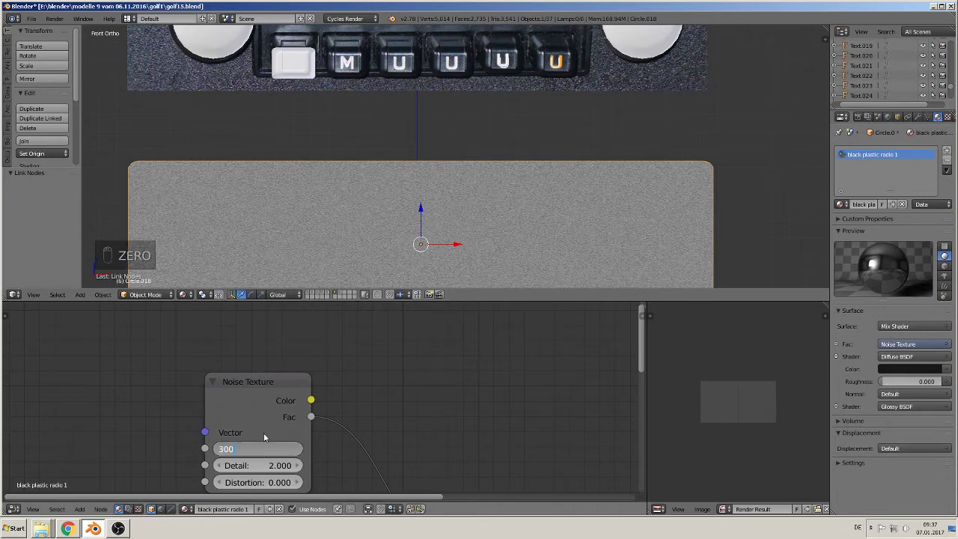
{"action": "key", "text": "Return"}
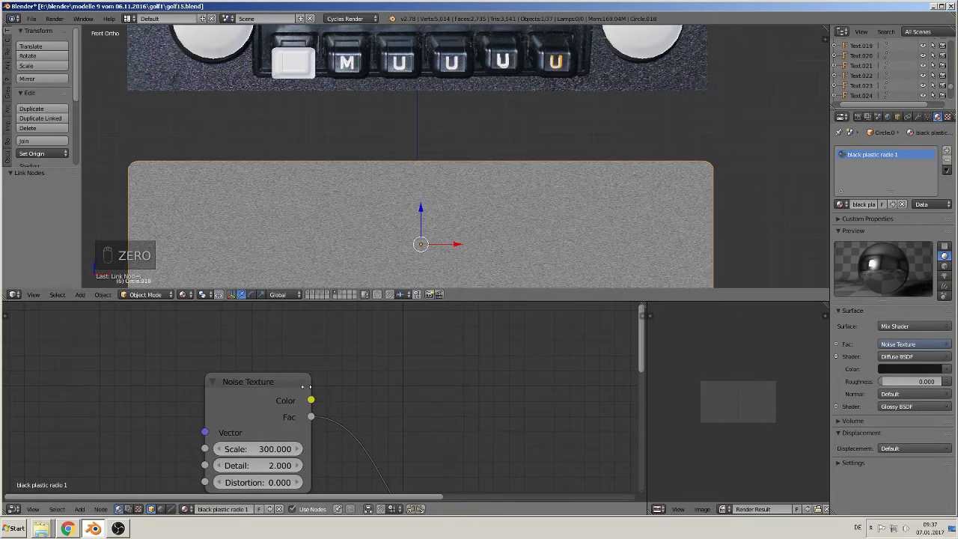
{"action": "middle_click_drag", "start_coordinate": [431, 198], "coordinate": [416, 88], "text": "shift"}
{"action": "scroll", "coordinate": [420, 142], "scroll_direction": "down", "scroll_amount": 3}
{"action": "middle_click_drag", "start_coordinate": [419, 165], "coordinate": [394, 210], "text": "shift"}
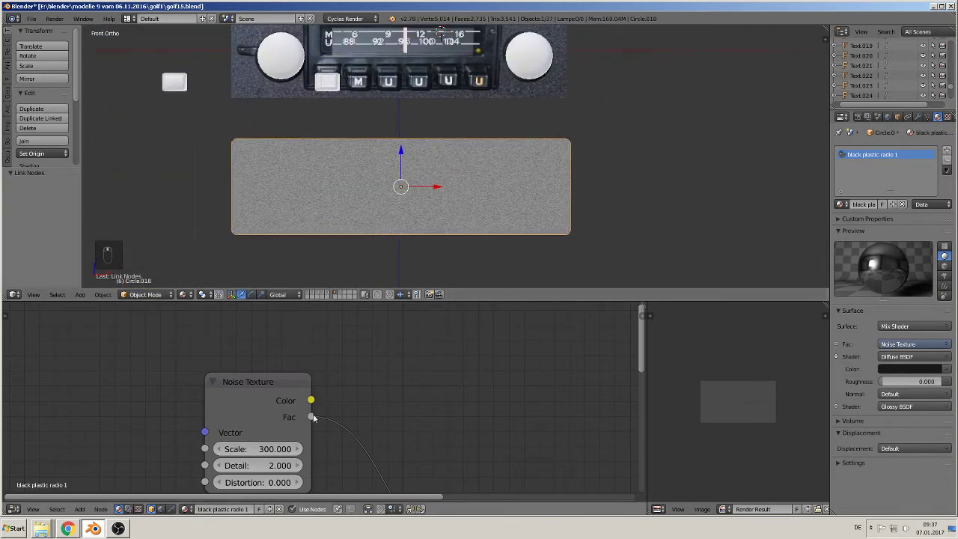
Lower the Glossy BSDF roughness to about 0.108.
{"action": "middle_click_drag", "start_coordinate": [408, 465], "coordinate": [338, 362]}
{"action": "scroll", "coordinate": [359, 419], "scroll_direction": "down", "scroll_amount": 2}
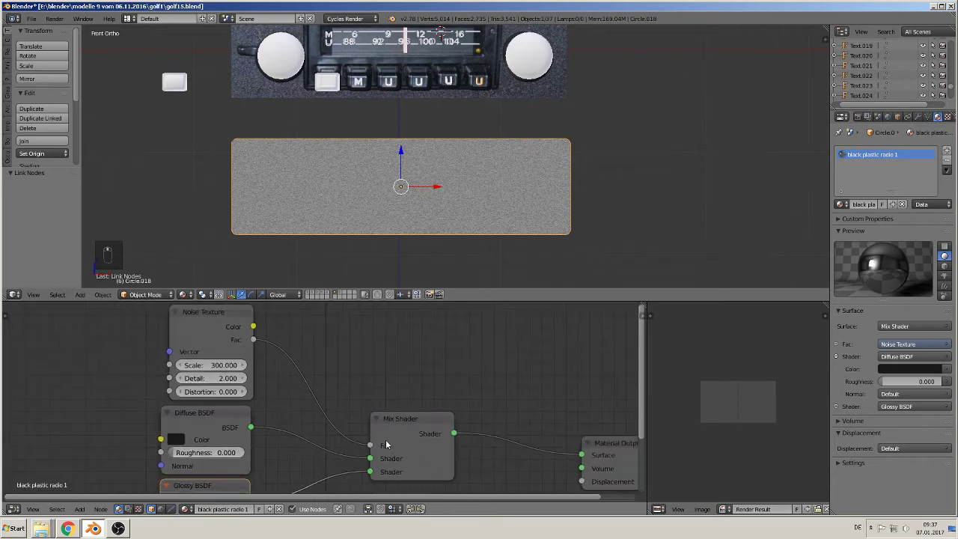
{"action": "scroll", "coordinate": [385, 444], "scroll_direction": "down", "scroll_amount": 1}
{"action": "middle_click_drag", "start_coordinate": [386, 444], "coordinate": [294, 430]}
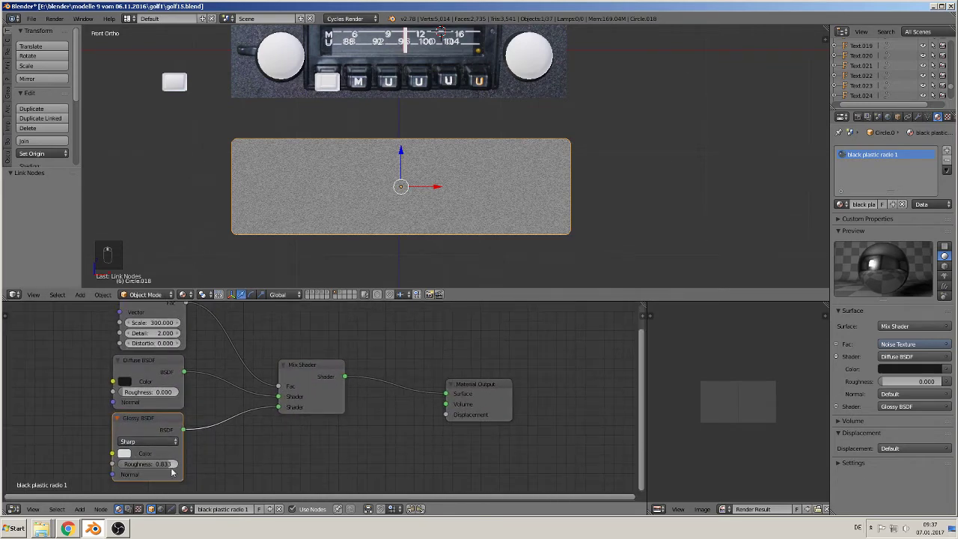
{"action": "left_click_drag", "start_coordinate": [166, 463], "coordinate": [138, 464]}
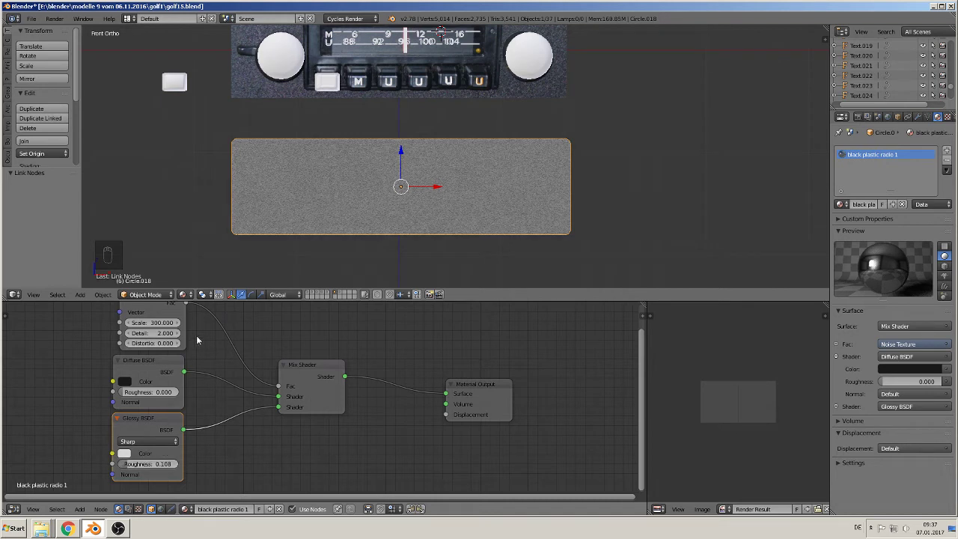
Connect the Noise Texture's Fac output to the Material Output's Displacement input and inspect the faceplate surface.
{"action": "middle_click_drag", "start_coordinate": [238, 384], "coordinate": [211, 427]}
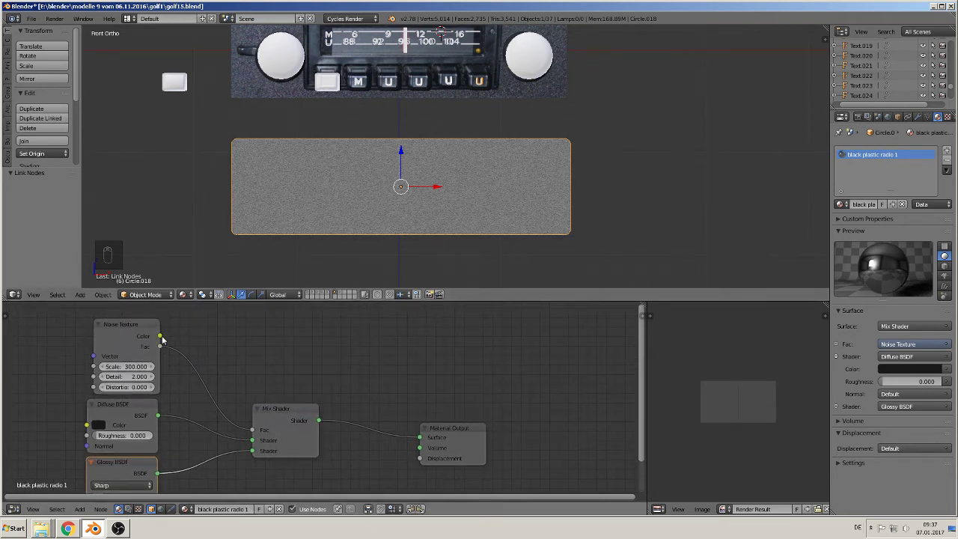
{"action": "left_click_drag", "start_coordinate": [159, 347], "coordinate": [432, 460]}
{"action": "scroll", "coordinate": [470, 212], "scroll_direction": "up", "scroll_amount": 4}
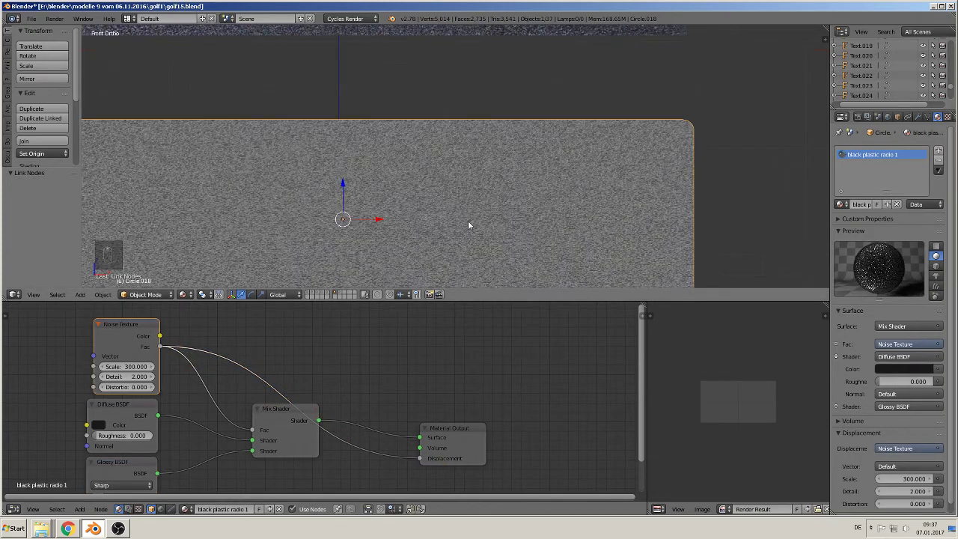
{"action": "scroll", "coordinate": [517, 164], "scroll_direction": "down", "scroll_amount": 2}
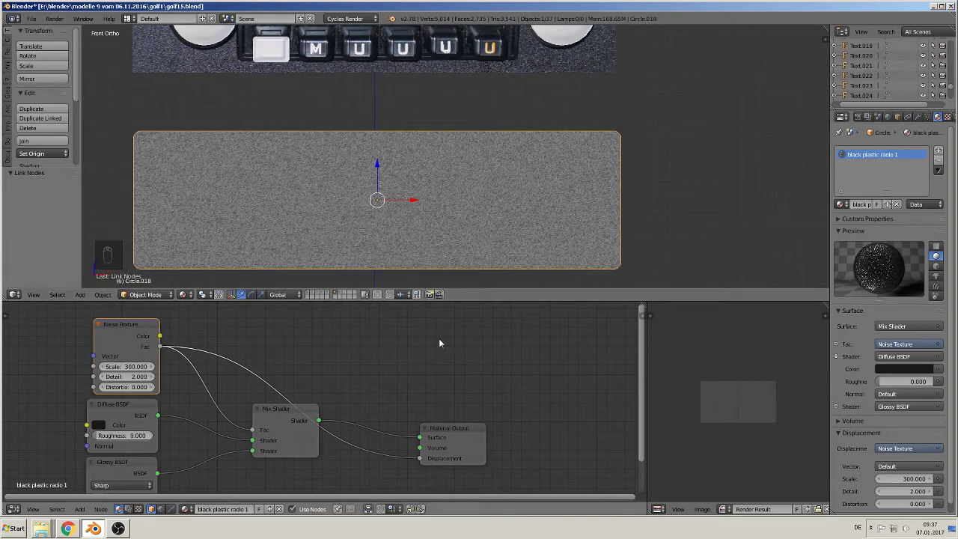
Move the Mix Shader node up and the Material Output node further right to make room between them.
{"action": "middle_click_drag", "start_coordinate": [439, 338], "coordinate": [435, 347]}
{"action": "left_click_drag", "start_coordinate": [265, 425], "coordinate": [282, 345]}
{"action": "scroll", "coordinate": [331, 461], "scroll_direction": "down", "scroll_amount": 1}
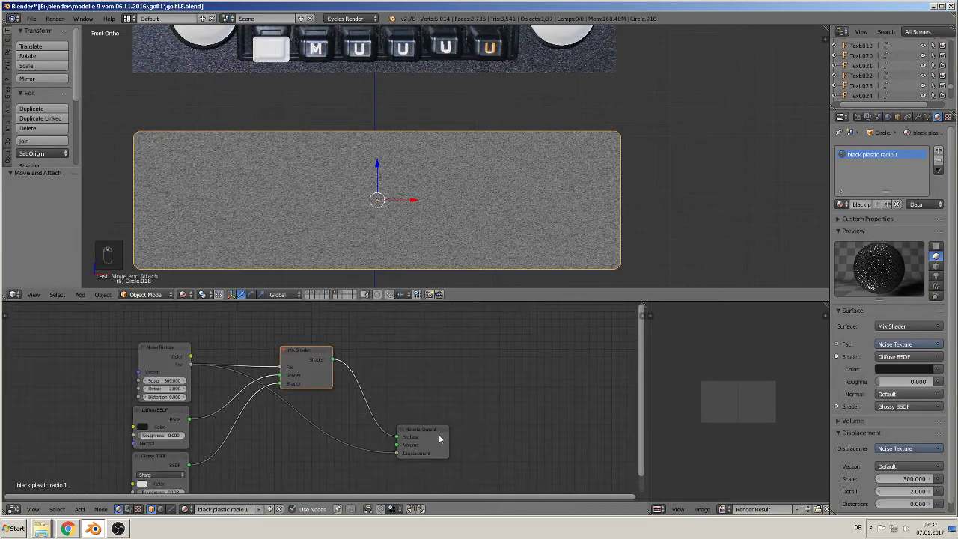
{"action": "left_click_drag", "start_coordinate": [440, 438], "coordinate": [477, 433]}
Insert a Math converter node into the link between the Noise Texture's Fac output and the Displacement input.
{"action": "left_click", "coordinate": [79, 509]}
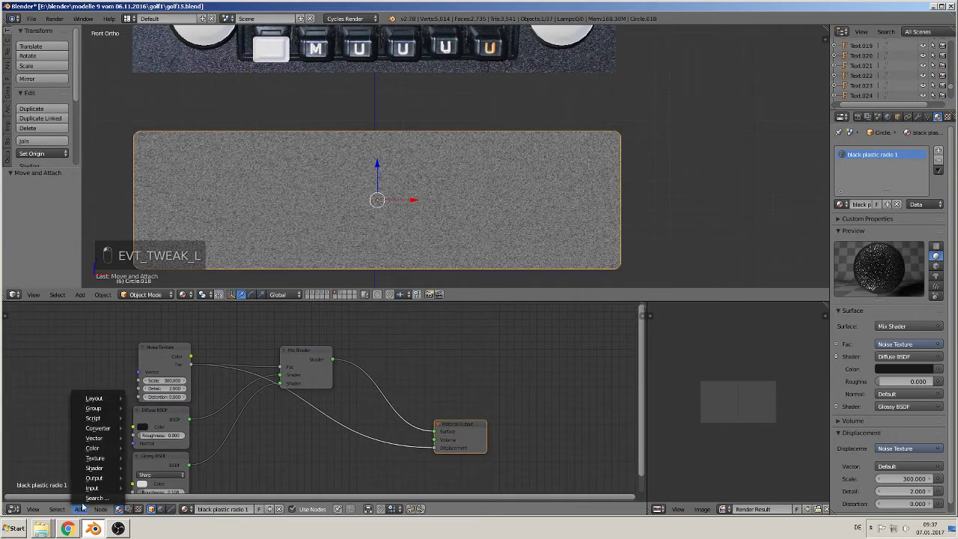
{"action": "mouse_move", "coordinate": [101, 428]}
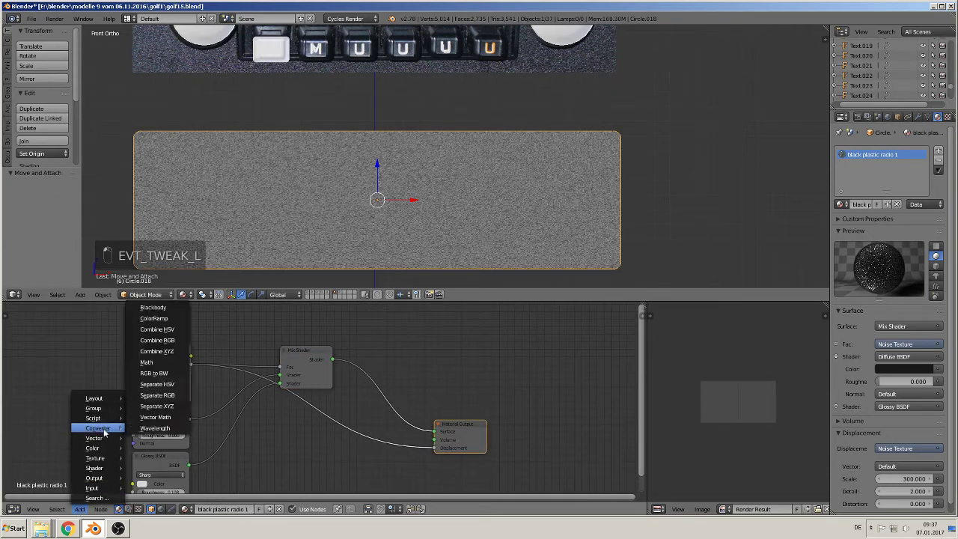
{"action": "left_click", "coordinate": [160, 364]}
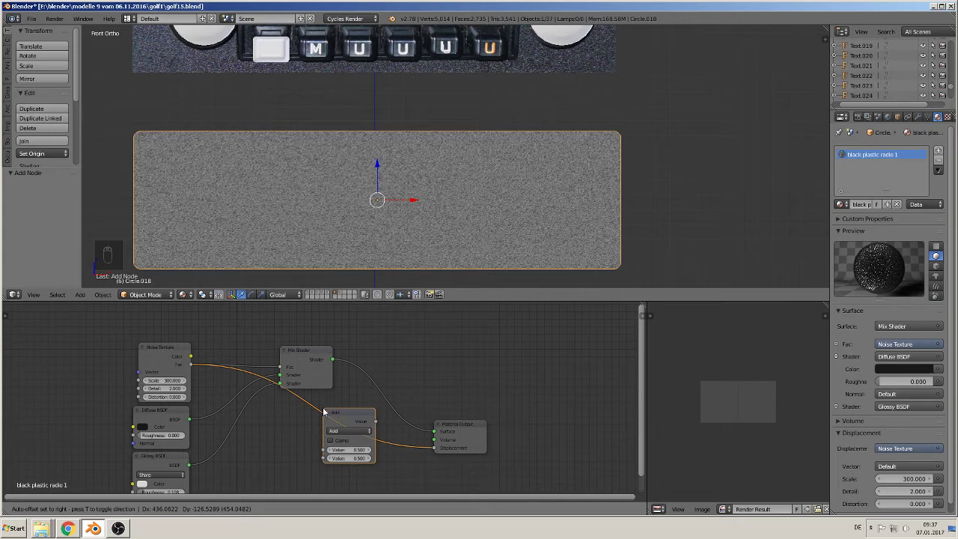
{"action": "left_click", "coordinate": [324, 411]}
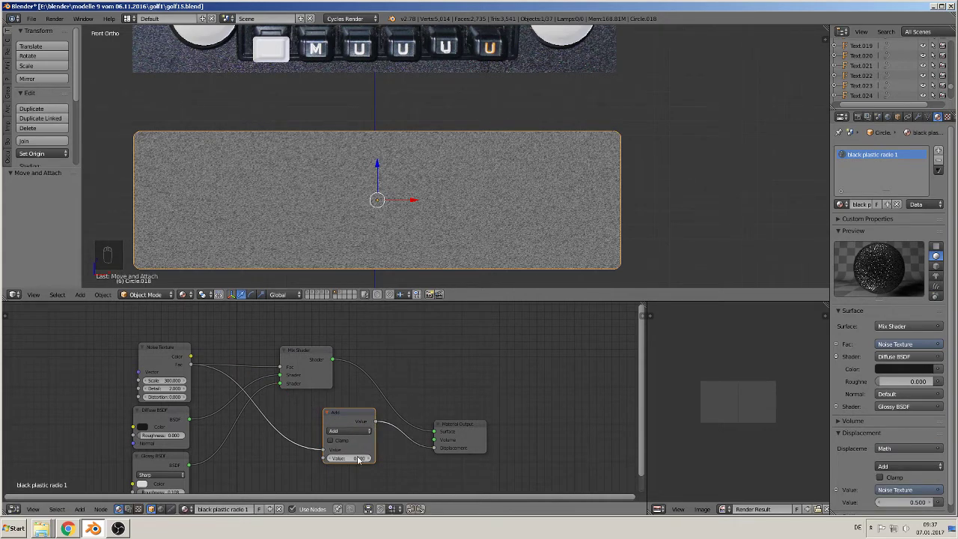
Keep the Math node's operation on Add, set its second value to 0.03, and check the faceplate from an angle.
{"action": "left_click", "coordinate": [364, 431]}
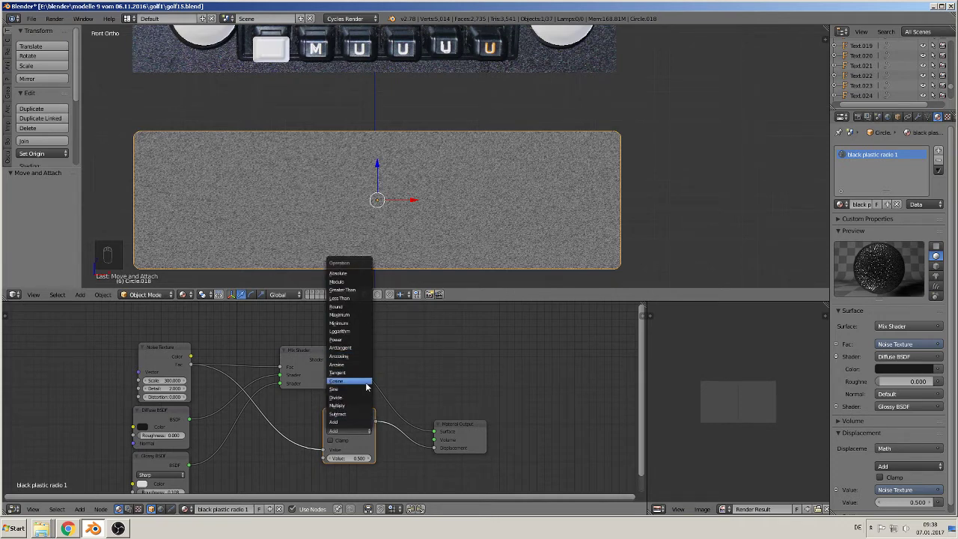
{"action": "left_click", "coordinate": [357, 423]}
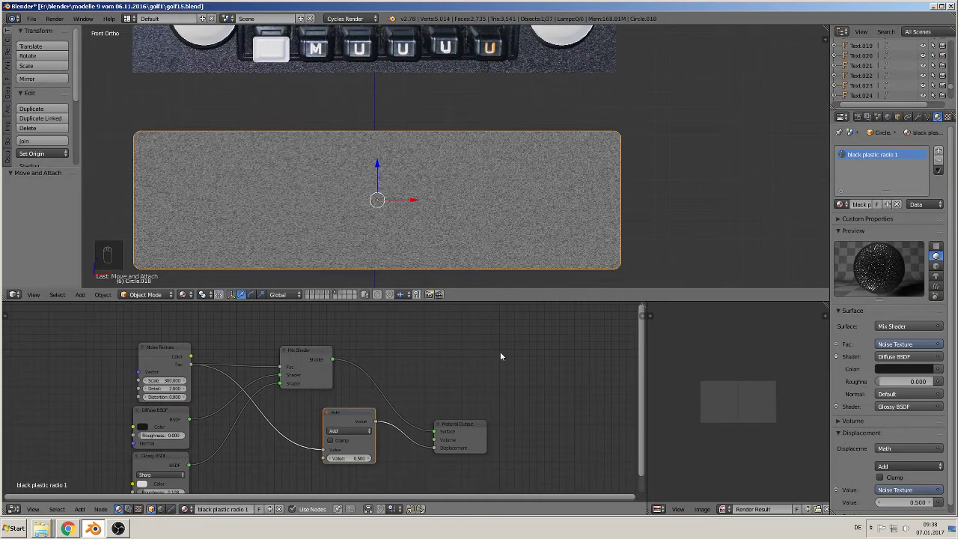
{"action": "scroll", "coordinate": [499, 351], "scroll_direction": "up", "scroll_amount": 4}
{"action": "left_click", "coordinate": [523, 426]}
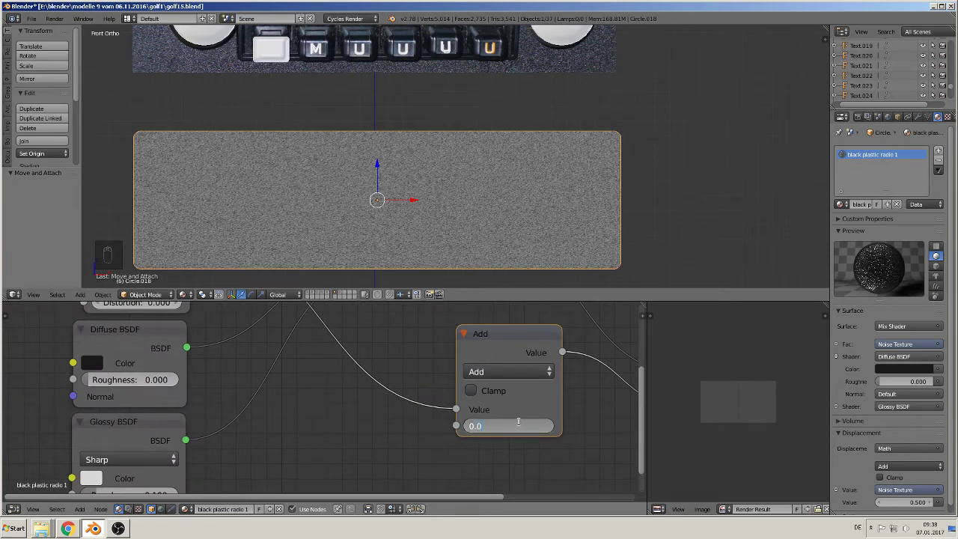
{"action": "key", "text": "Return"}
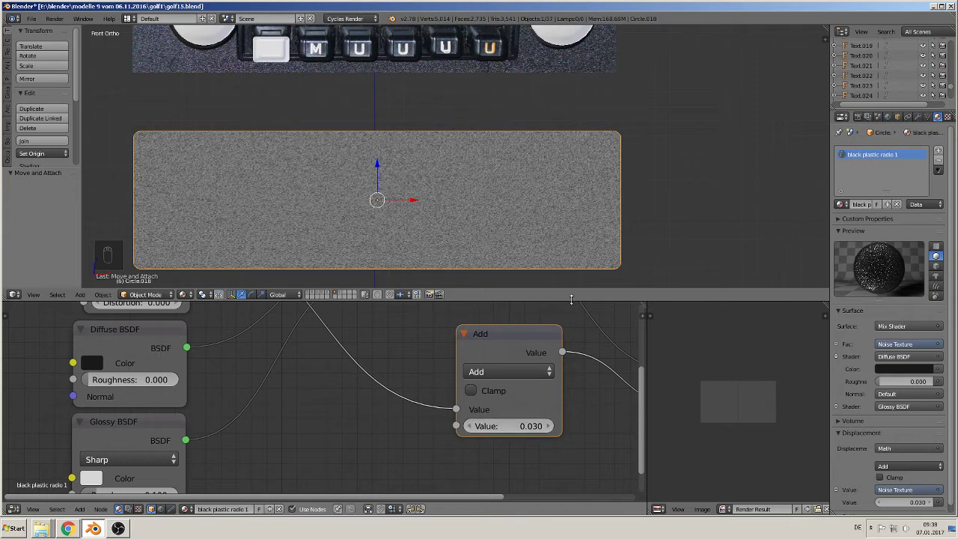
{"action": "middle_click_drag", "start_coordinate": [525, 236], "coordinate": [524, 205]}
{"action": "scroll", "coordinate": [268, 404], "scroll_direction": "down", "scroll_amount": 3}
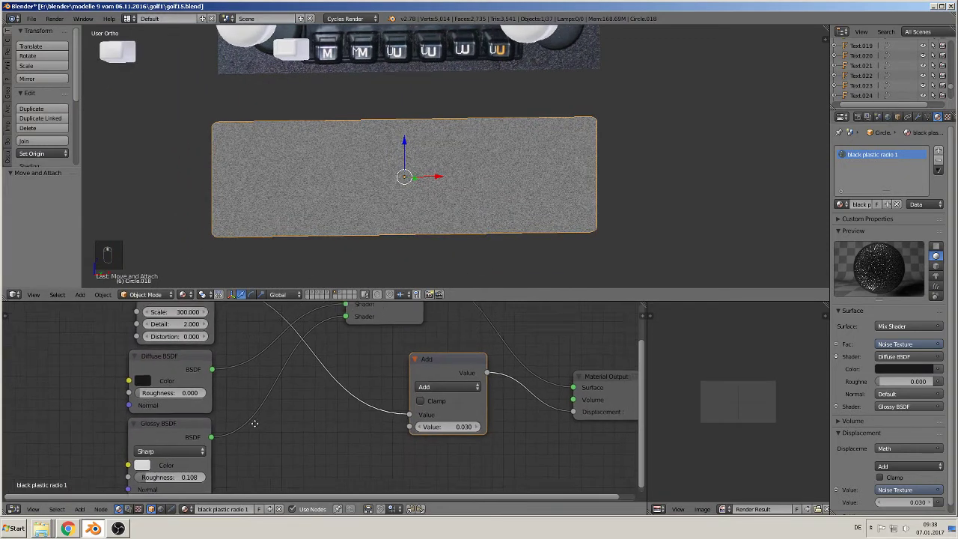
{"action": "scroll", "coordinate": [237, 454], "scroll_direction": "down", "scroll_amount": 1}
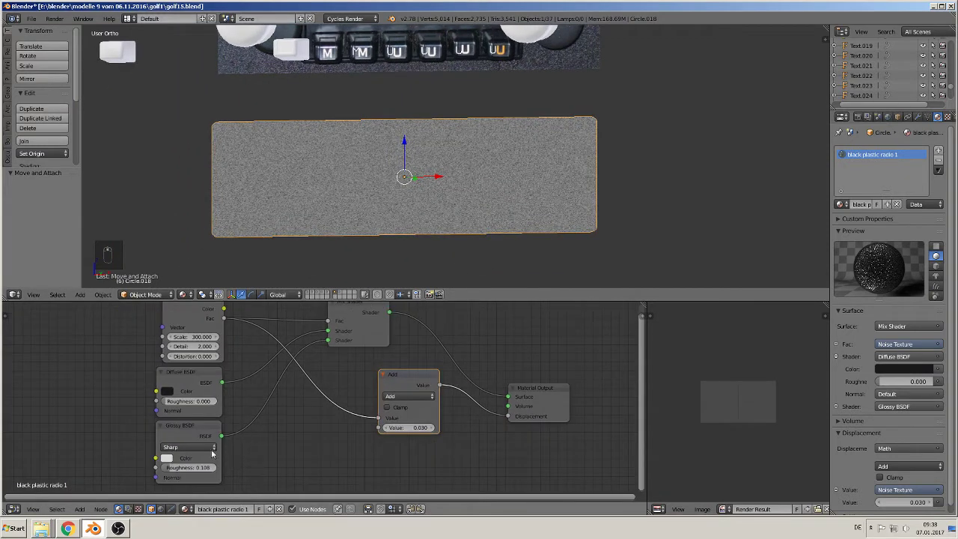
{"action": "left_click", "coordinate": [196, 447]}
{"action": "left_click", "coordinate": [191, 447]}
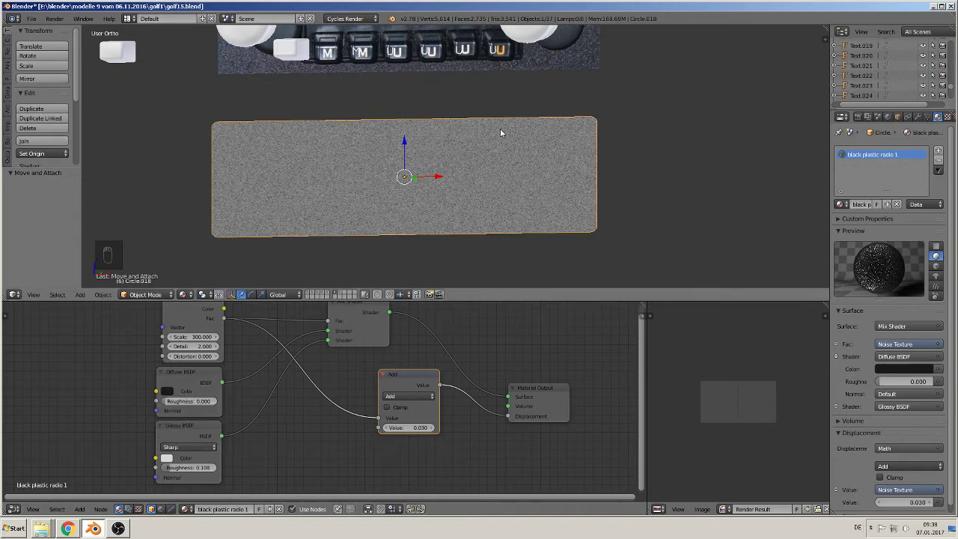
Show the viewport in Rendered shading, darken the Glossy BSDF color to RGB 0.076, and inspect the faceplate up close.
{"action": "middle_click_drag", "start_coordinate": [514, 169], "coordinate": [505, 173]}
{"action": "left_click", "coordinate": [183, 294]}
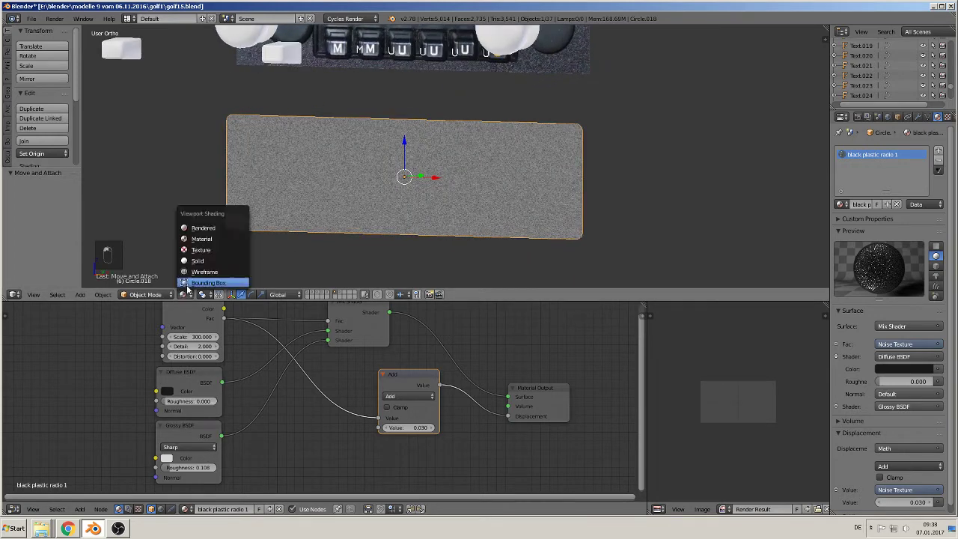
{"action": "left_click", "coordinate": [213, 226]}
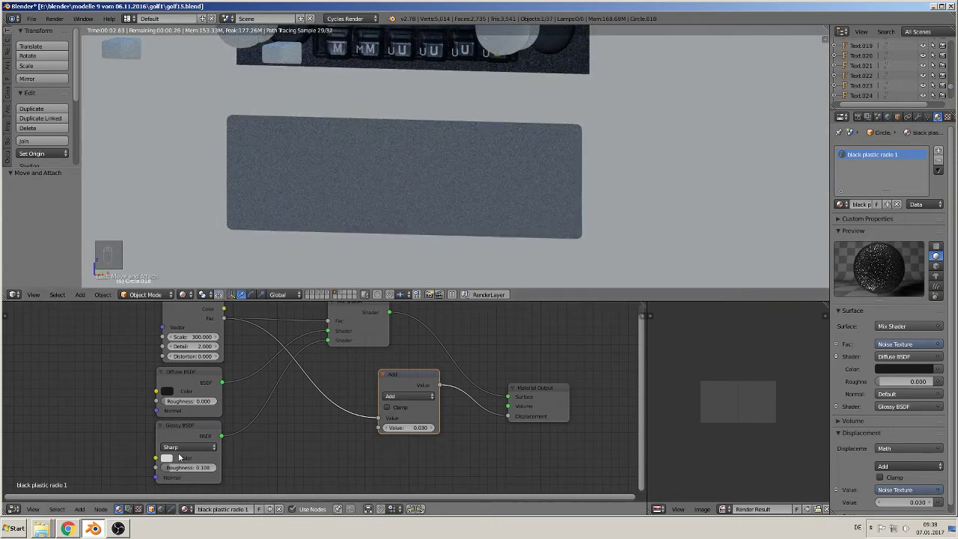
{"action": "left_click", "coordinate": [166, 458]}
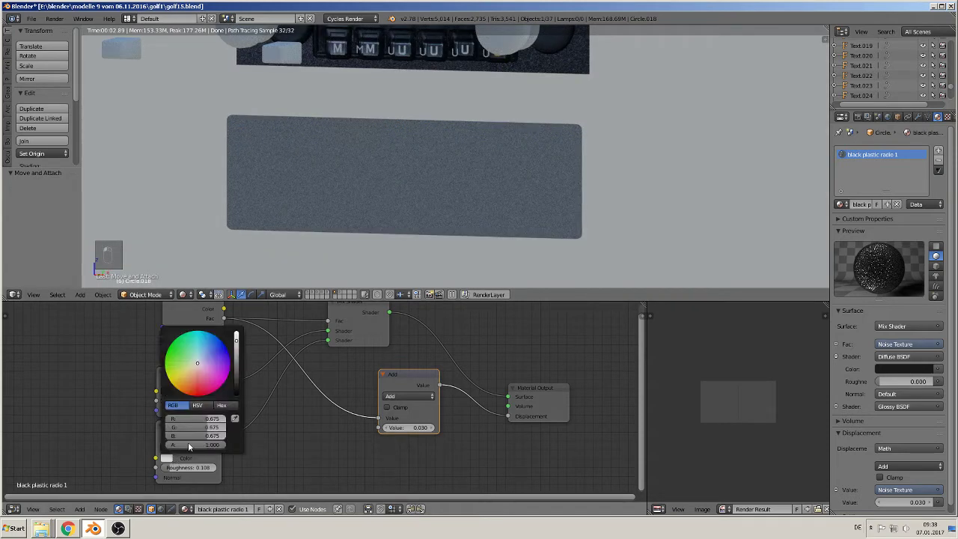
{"action": "left_click", "coordinate": [237, 374]}
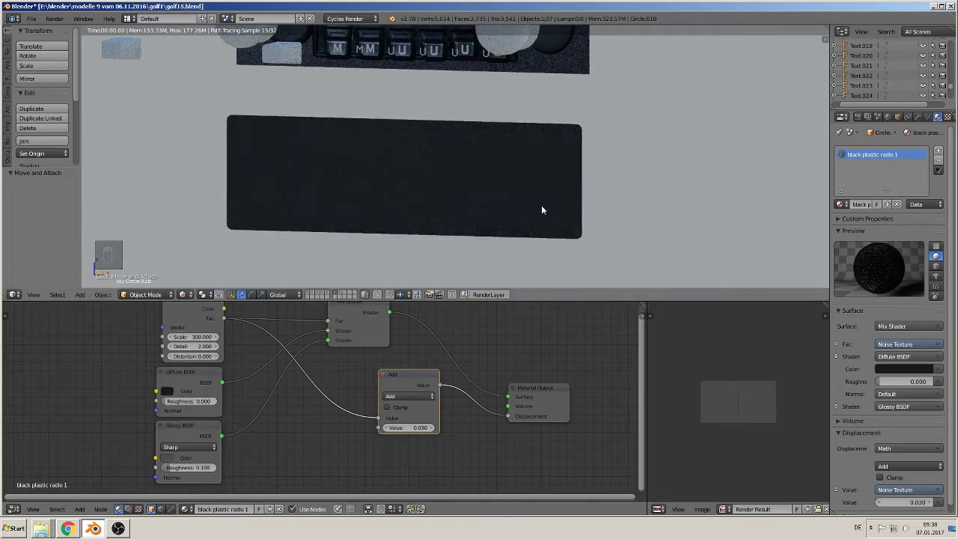
{"action": "scroll", "coordinate": [554, 206], "scroll_direction": "up", "scroll_amount": 2}
{"action": "scroll", "coordinate": [567, 210], "scroll_direction": "up", "scroll_amount": 1}
{"action": "scroll", "coordinate": [578, 213], "scroll_direction": "down", "scroll_amount": 1}
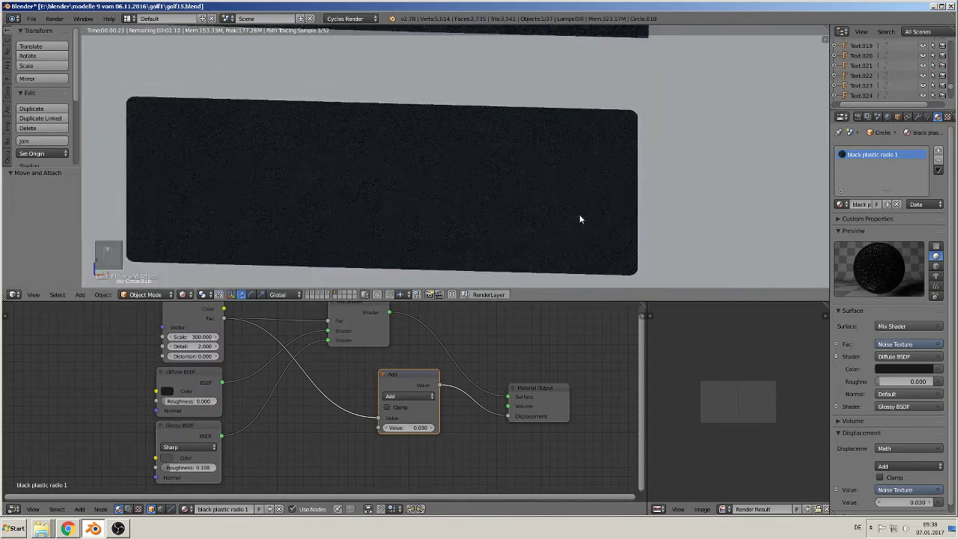
Set the Diffuse BSDF color to black and compare the faceplate with the reference photo from an angle.
{"action": "left_click", "coordinate": [166, 390]}
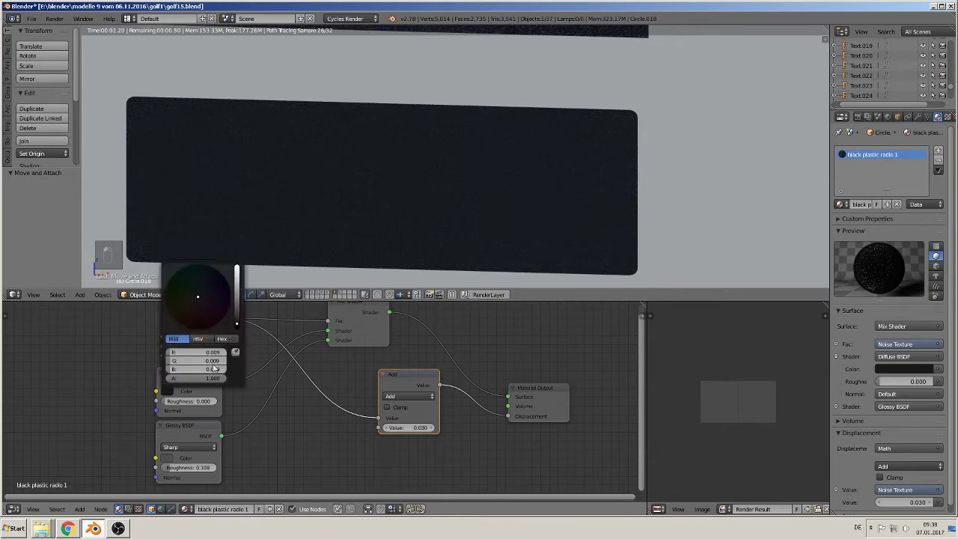
{"action": "left_click_drag", "start_coordinate": [237, 329], "coordinate": [237, 378]}
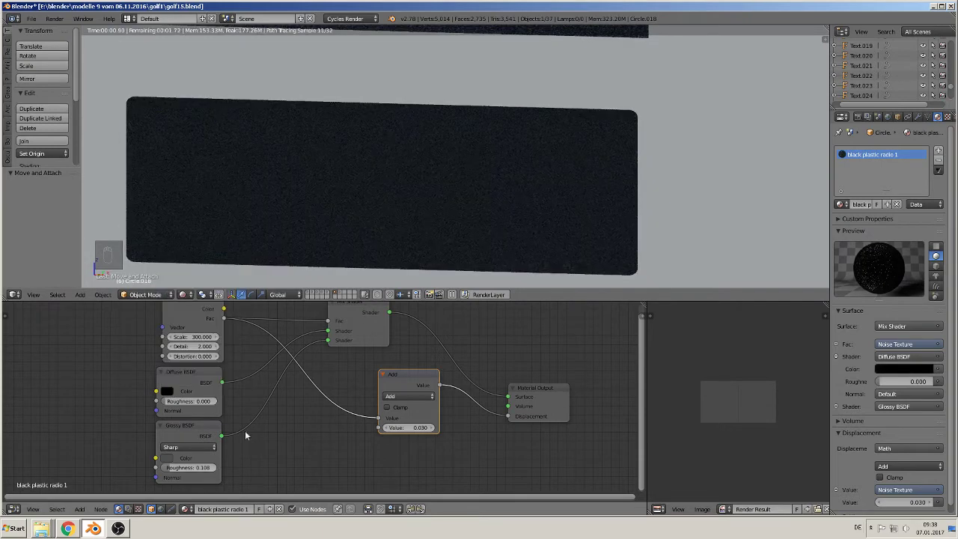
{"action": "scroll", "coordinate": [522, 171], "scroll_direction": "down", "scroll_amount": 2}
{"action": "middle_click_drag", "start_coordinate": [532, 190], "coordinate": [503, 227]}
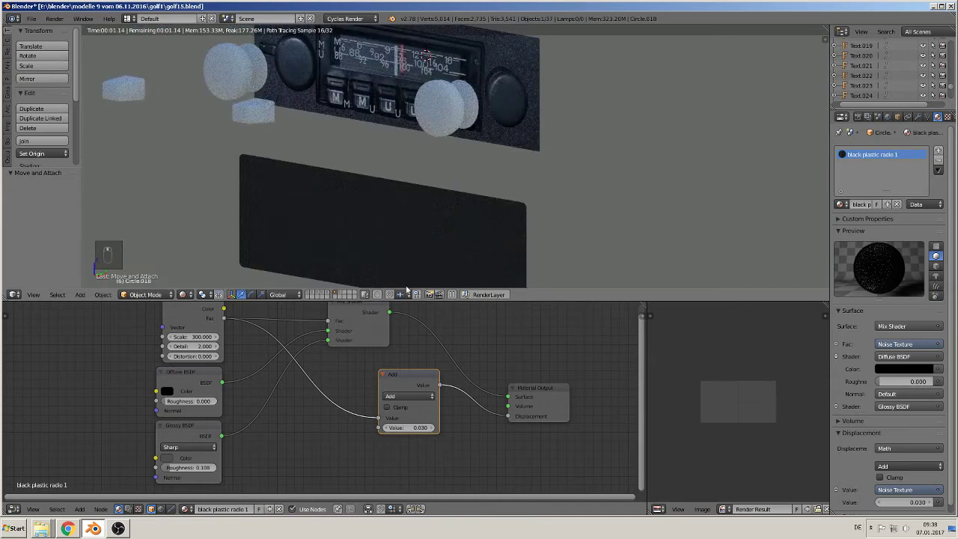
Try darker and lighter brightness levels for the Glossy BSDF color and settle on a dark grey.
{"action": "left_click", "coordinate": [167, 458]}
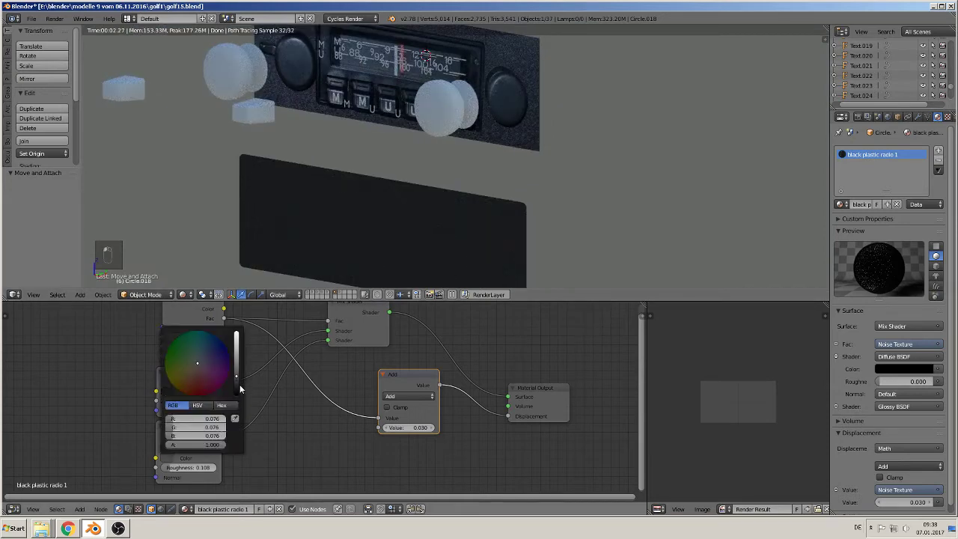
{"action": "left_click", "coordinate": [238, 384]}
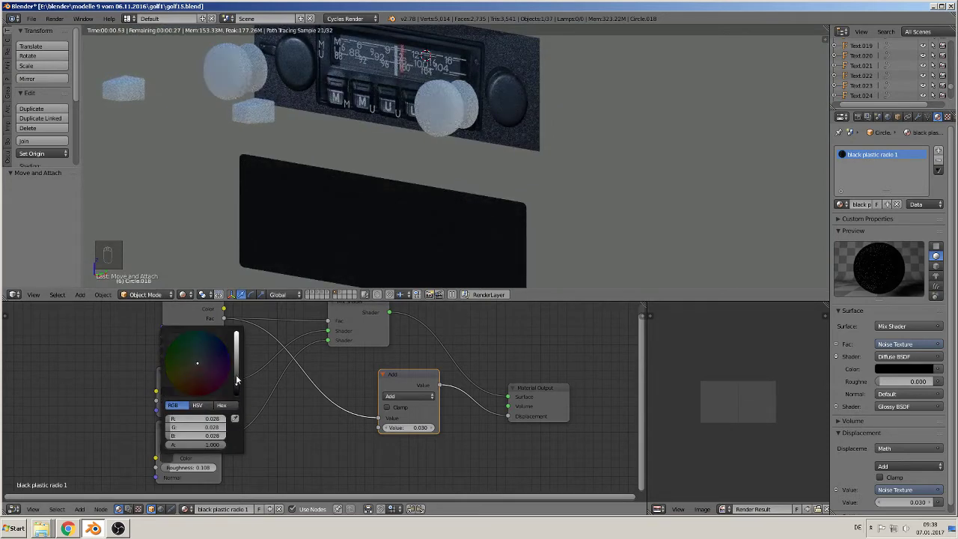
{"action": "left_click", "coordinate": [236, 375]}
{"action": "left_click", "coordinate": [236, 386]}
{"action": "left_click", "coordinate": [237, 355]}
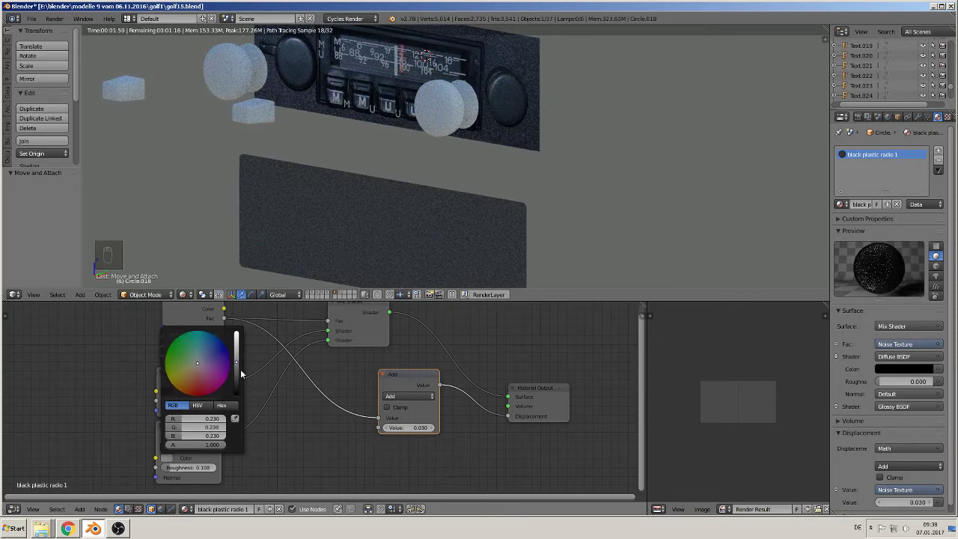
{"action": "left_click", "coordinate": [240, 374]}
{"action": "left_click", "coordinate": [237, 377]}
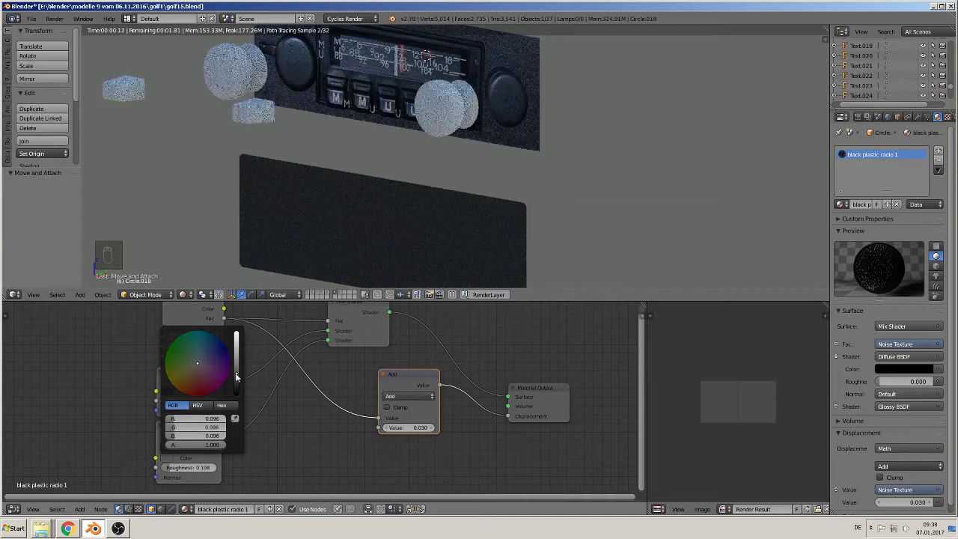
{"action": "left_click", "coordinate": [237, 379]}
Set the Noise Texture's Scale to 250 while viewing the faceplate's upper corner near the reference photo.
{"action": "middle_click_drag", "start_coordinate": [335, 207], "coordinate": [400, 180]}
{"action": "scroll", "coordinate": [457, 205], "scroll_direction": "up", "scroll_amount": 3}
{"action": "middle_click_drag", "start_coordinate": [581, 226], "coordinate": [492, 168], "text": "shift"}
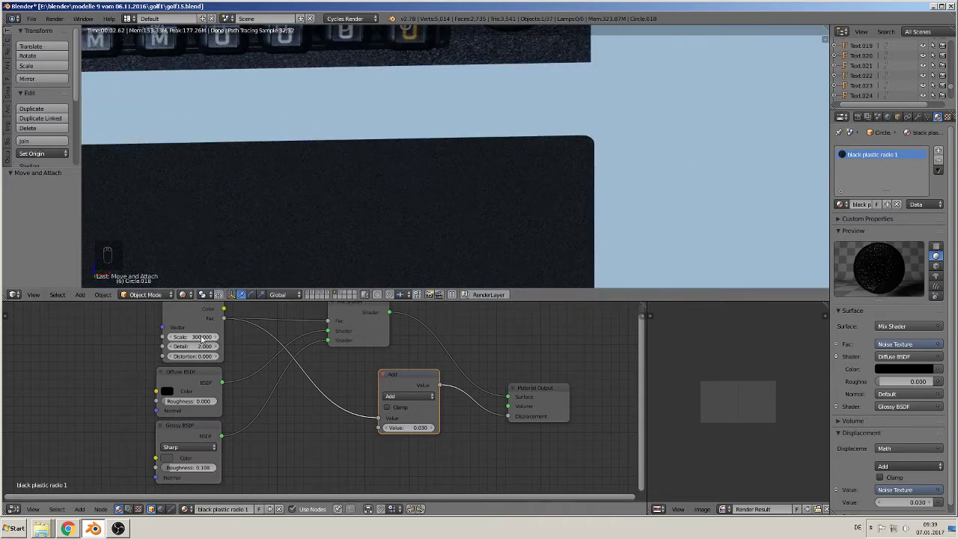
{"action": "left_click", "coordinate": [193, 336]}
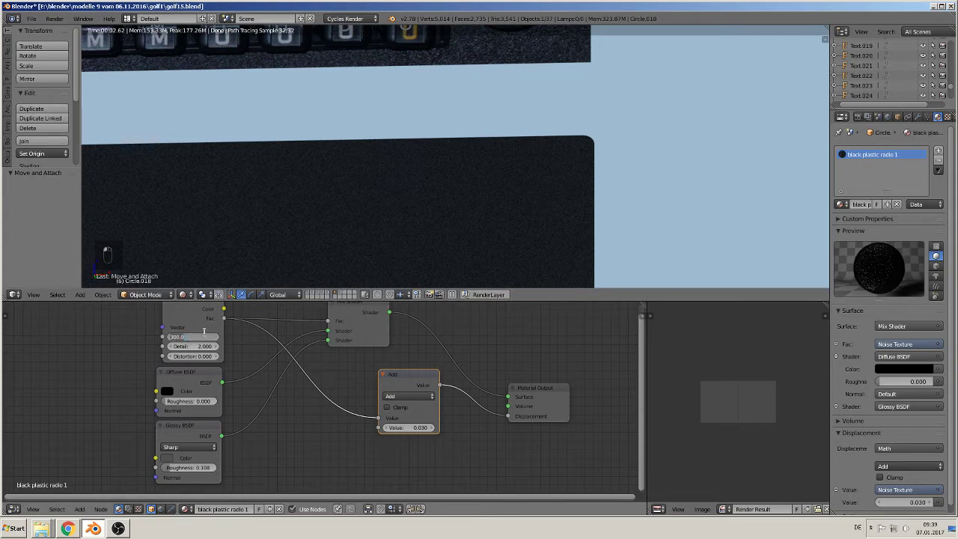
{"action": "type", "text": "250"}
{"action": "key", "text": "Return"}
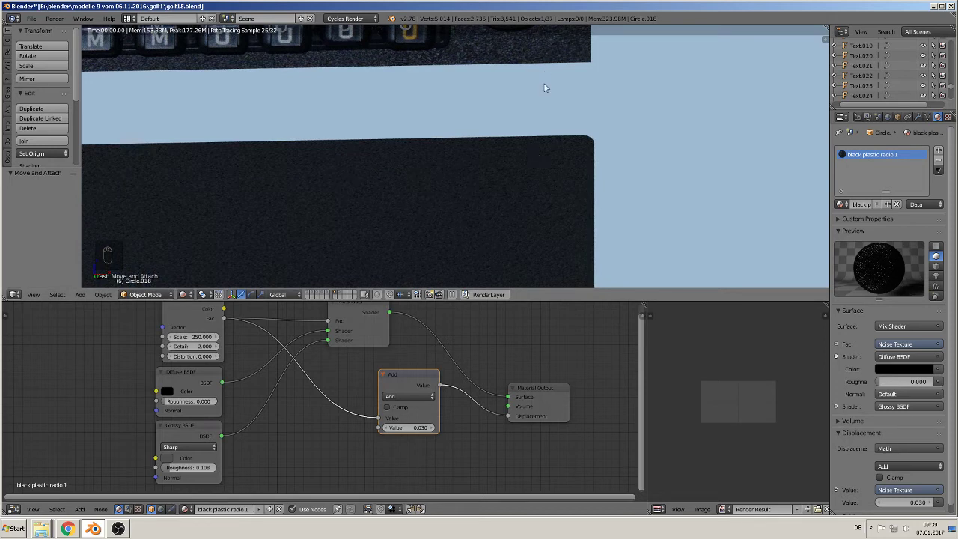
Return the viewport to Material shading and compare the faceplate with the reference photo in front view.
{"action": "scroll", "coordinate": [502, 197], "scroll_direction": "down", "scroll_amount": 4}
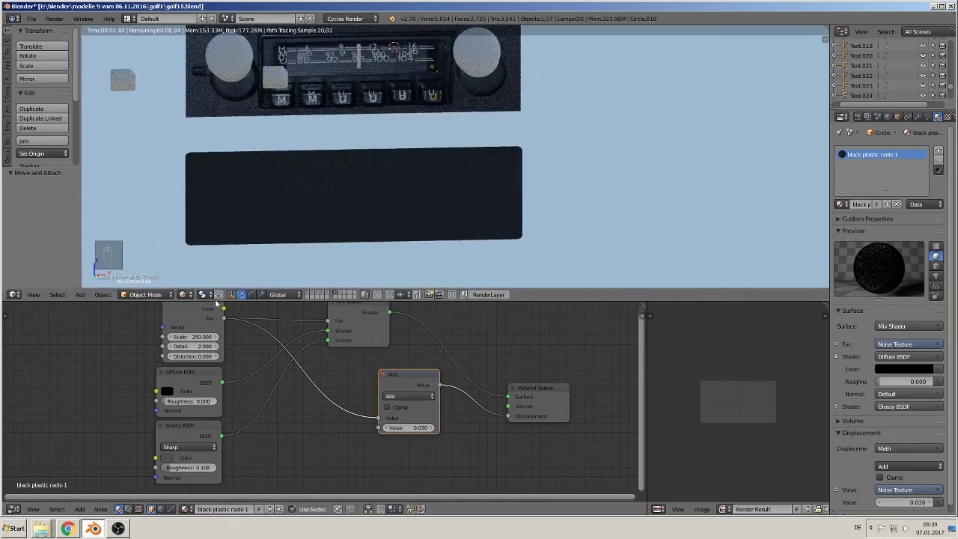
{"action": "left_click", "coordinate": [183, 294]}
{"action": "left_click", "coordinate": [206, 239]}
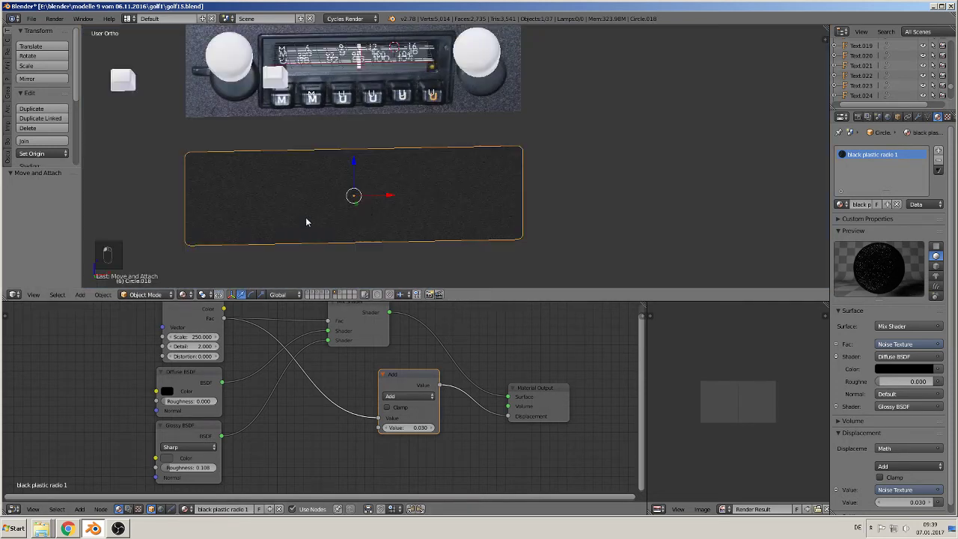
{"action": "scroll", "coordinate": [422, 189], "scroll_direction": "down", "scroll_amount": 2}
{"action": "key", "text": "KP_1"}
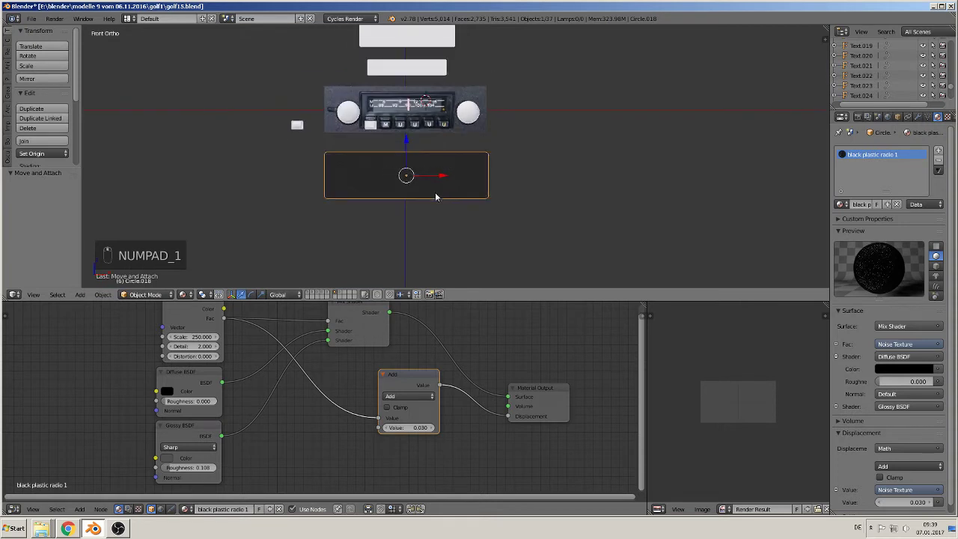
{"action": "scroll", "coordinate": [482, 120], "scroll_direction": "up", "scroll_amount": 4}
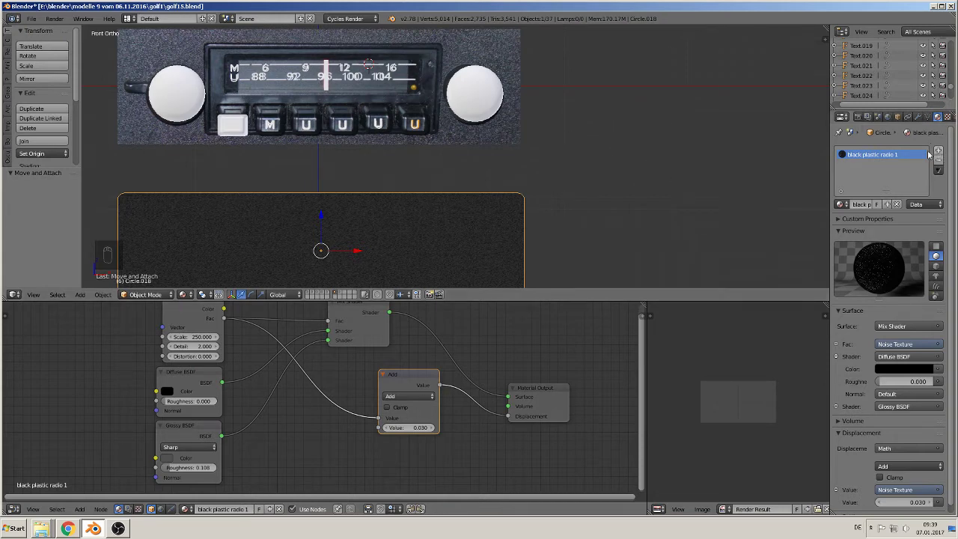
Select the large white panel above the radio and set its origin to its geometry.
{"action": "scroll", "coordinate": [343, 240], "scroll_direction": "down", "scroll_amount": 4}
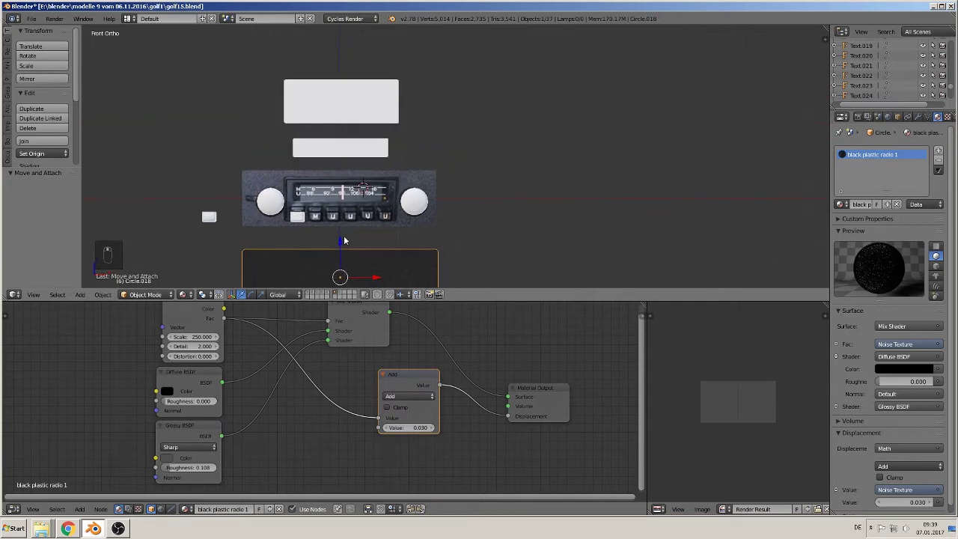
{"action": "scroll", "coordinate": [344, 240], "scroll_direction": "up", "scroll_amount": 3}
{"action": "scroll", "coordinate": [351, 179], "scroll_direction": "down", "scroll_amount": 1}
{"action": "right_click", "coordinate": [348, 92]}
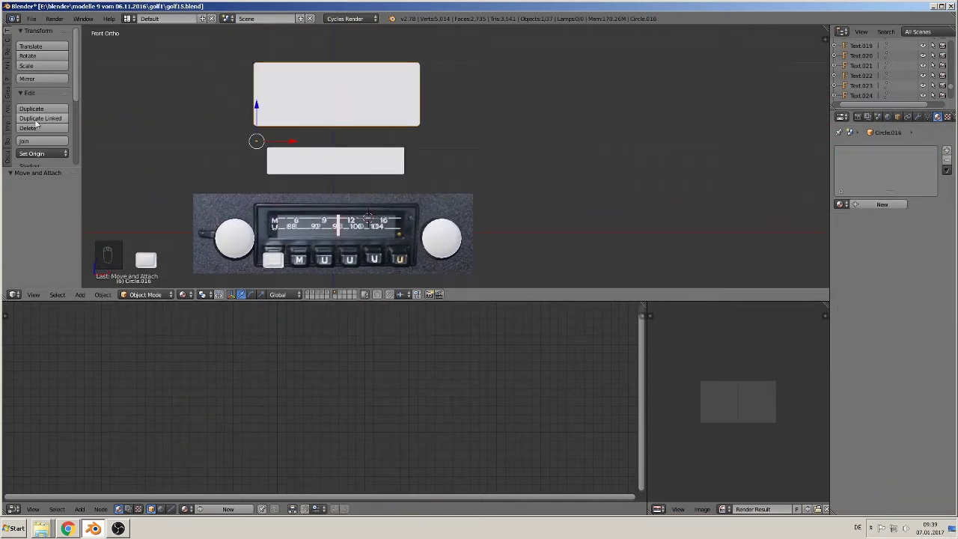
{"action": "left_click", "coordinate": [42, 154]}
{"action": "left_click", "coordinate": [76, 176]}
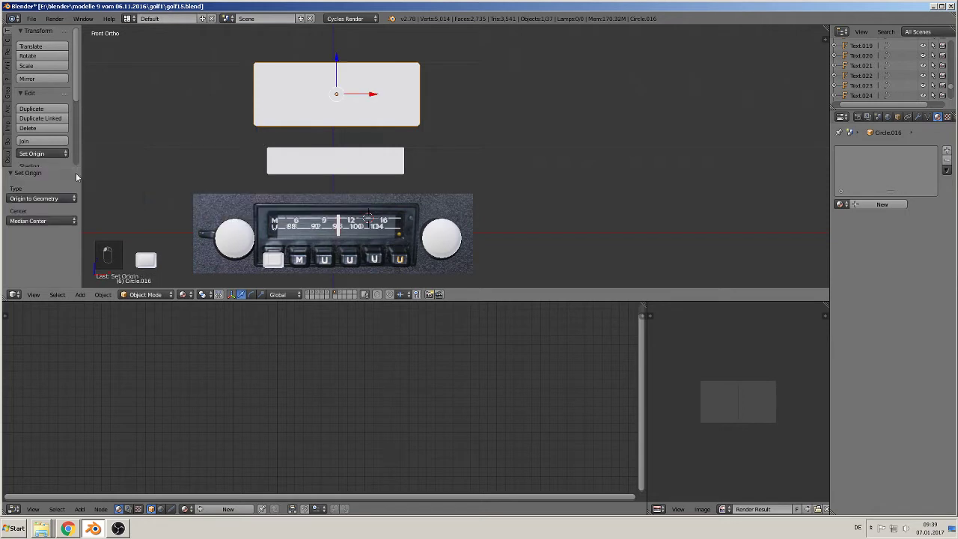
Create a new material on the large panel and name it "black plastic radio 2".
{"action": "left_click", "coordinate": [890, 205]}
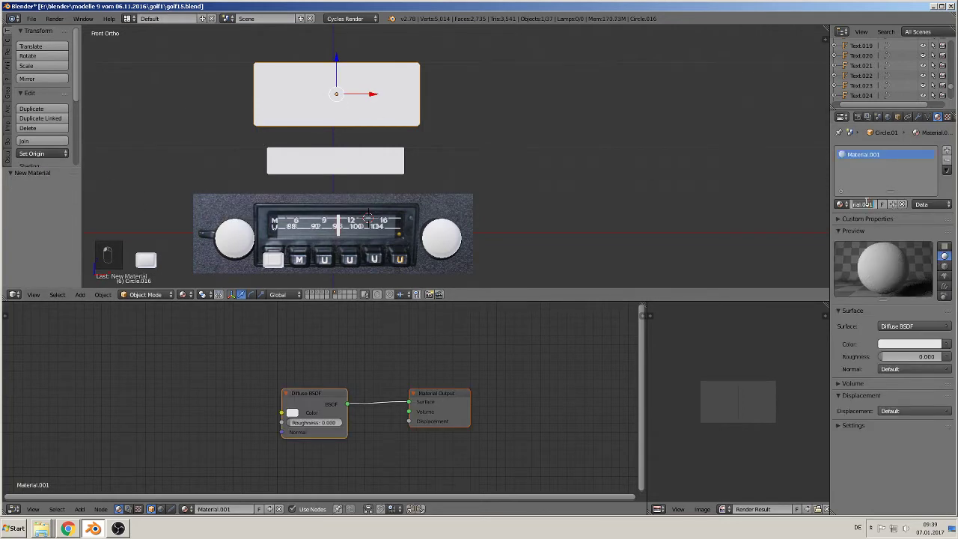
{"action": "left_click", "coordinate": [865, 203]}
{"action": "type", "text": "plastic.radio 2"}
{"action": "key", "text": "Return"}
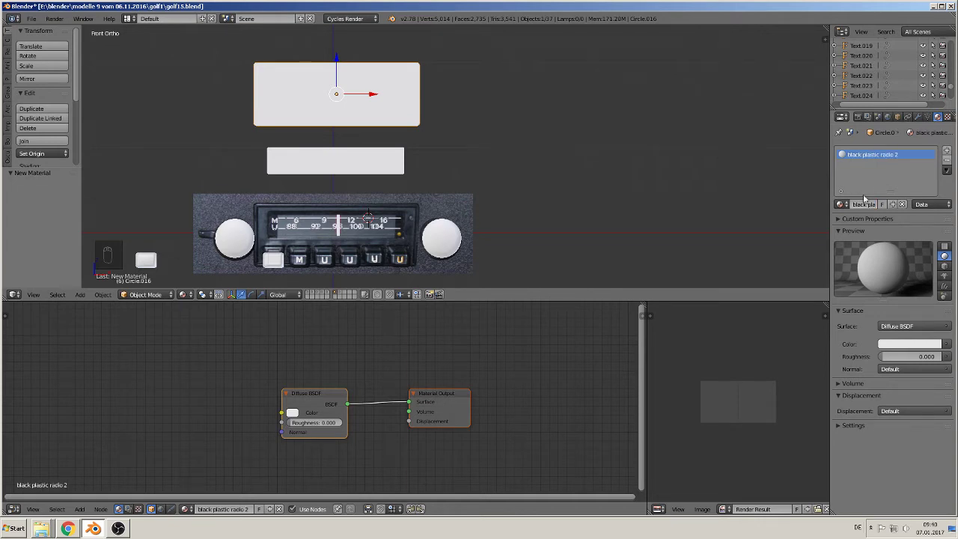
Set the new material's diffuse color to near black, RGB 0.006, and compare it with the reference photo.
{"action": "left_click", "coordinate": [904, 342]}
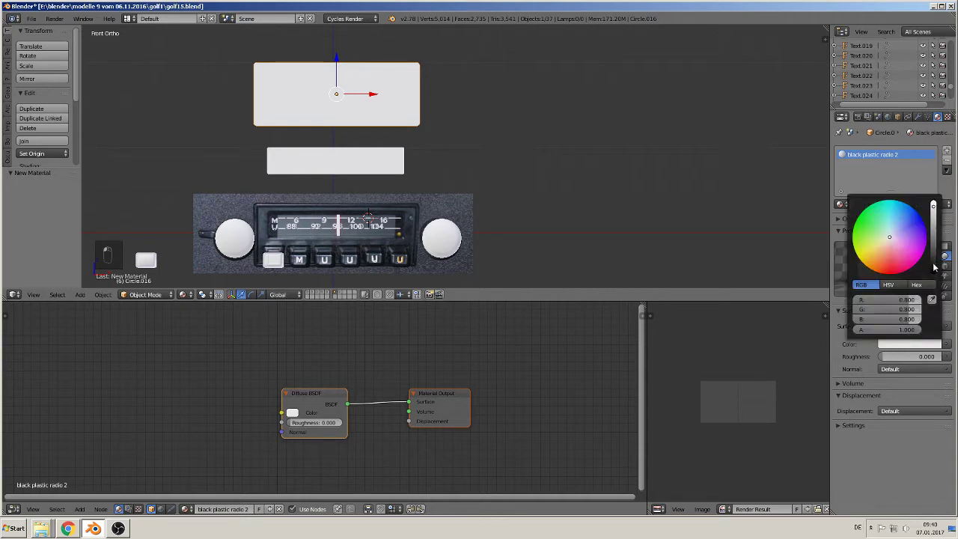
{"action": "left_click", "coordinate": [933, 268]}
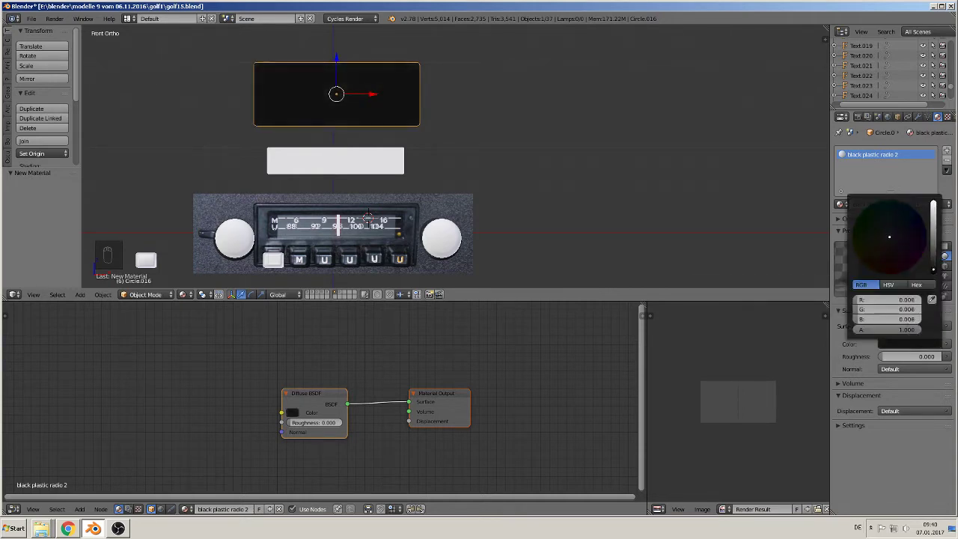
{"action": "scroll", "coordinate": [410, 226], "scroll_direction": "up", "scroll_amount": 4}
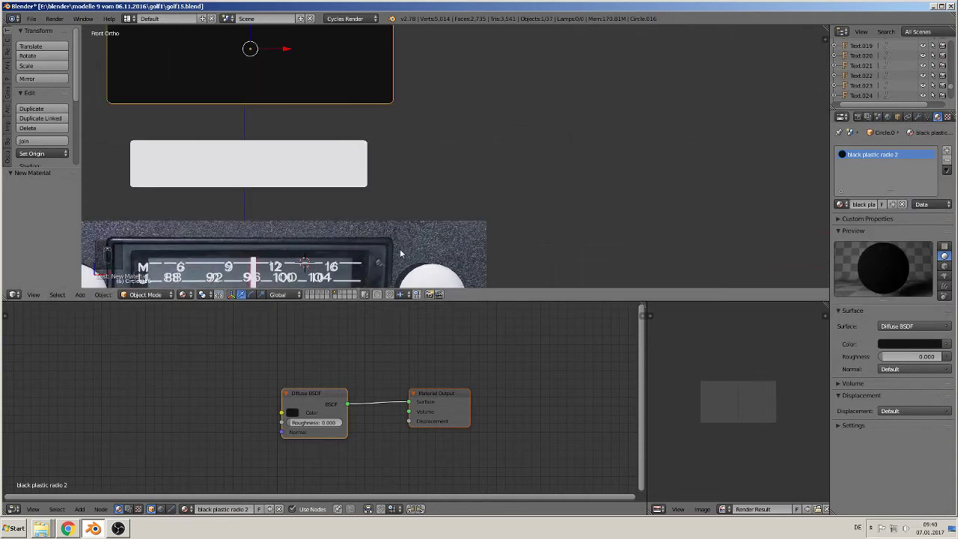
{"action": "scroll", "coordinate": [441, 258], "scroll_direction": "down", "scroll_amount": 3}
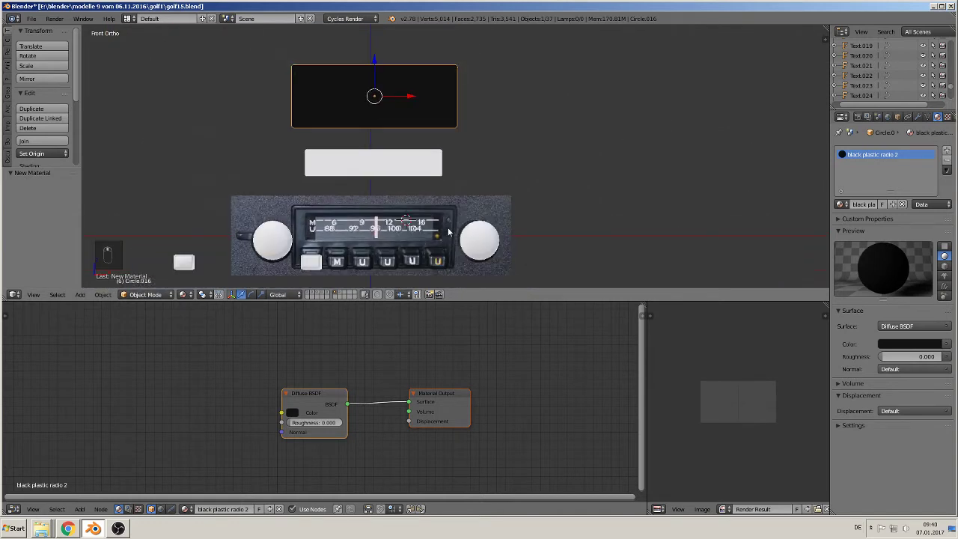
Spread the Diffuse BSDF and Material Output nodes apart and insert a Mix Shader into the link between them.
{"action": "left_click_drag", "start_coordinate": [311, 393], "coordinate": [255, 369]}
{"action": "middle_click_drag", "start_coordinate": [417, 359], "coordinate": [442, 351]}
{"action": "left_click_drag", "start_coordinate": [484, 387], "coordinate": [515, 393]}
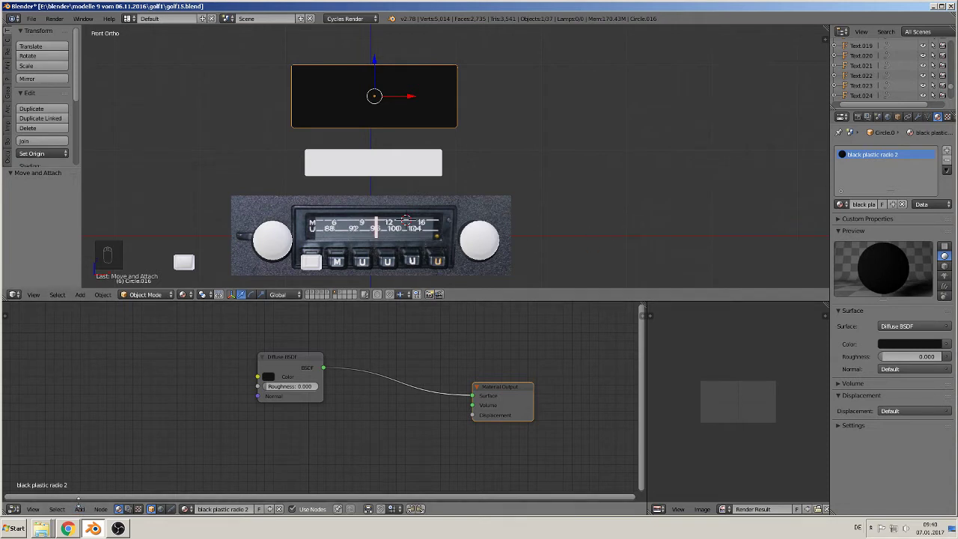
{"action": "left_click", "coordinate": [79, 509]}
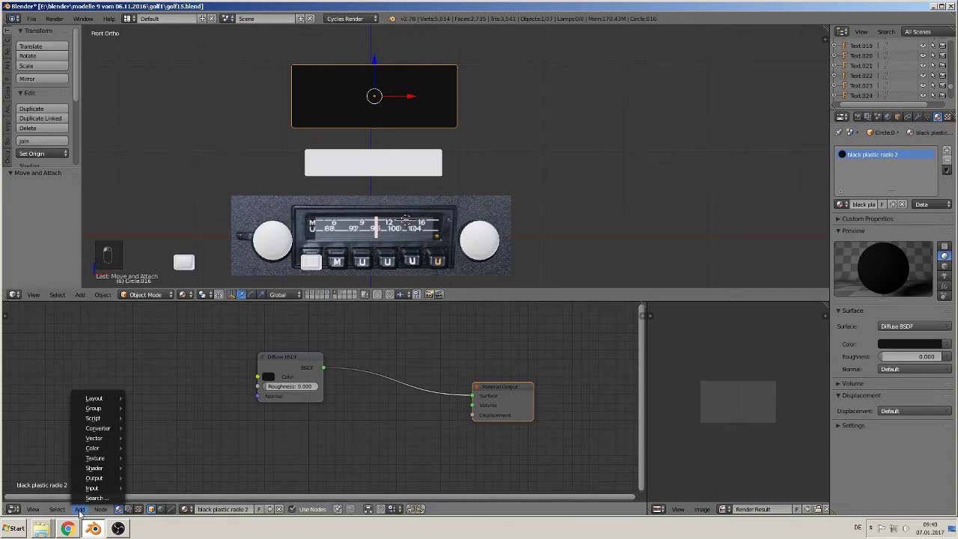
{"action": "mouse_move", "coordinate": [100, 464]}
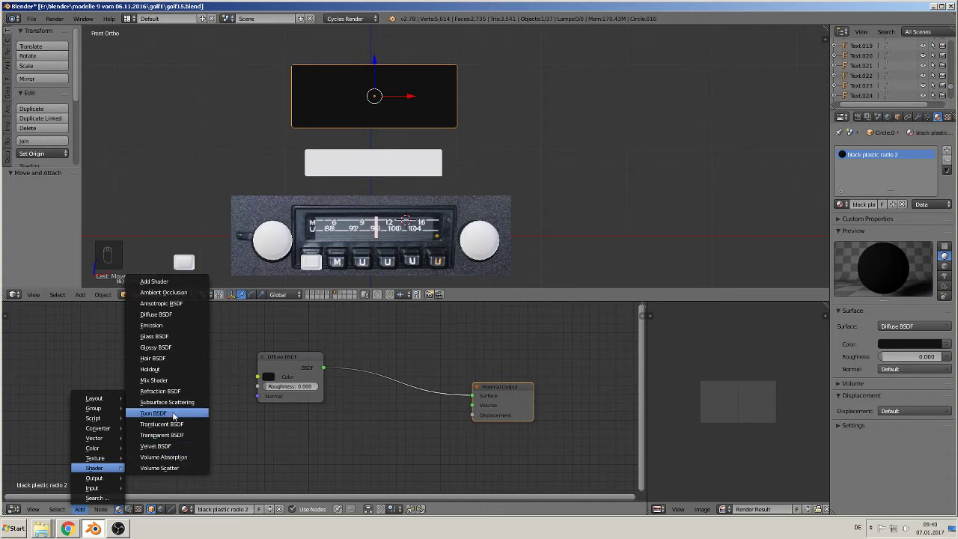
{"action": "left_click", "coordinate": [160, 382]}
{"action": "left_click", "coordinate": [376, 358]}
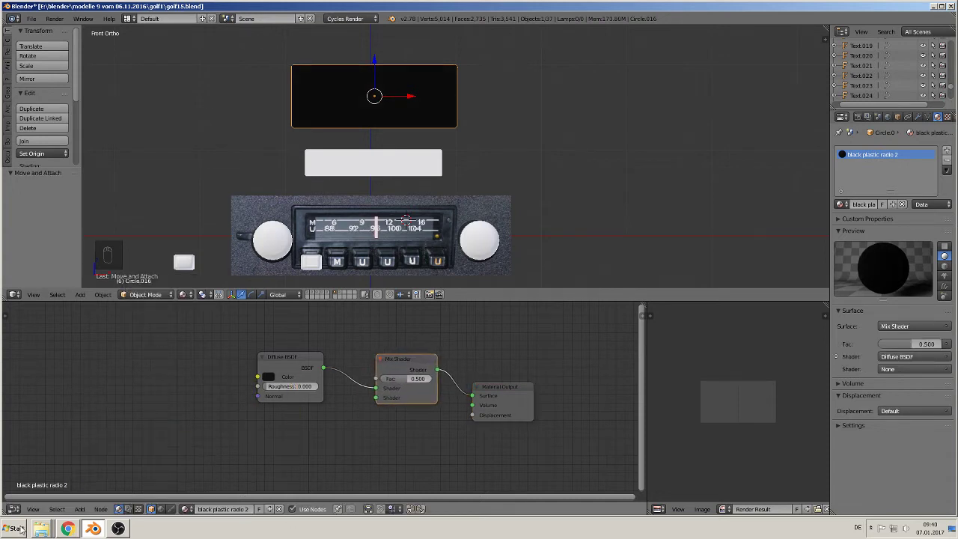
Add a Glossy BSDF node directly below the Diffuse BSDF node.
{"action": "left_click", "coordinate": [80, 509]}
{"action": "mouse_move", "coordinate": [105, 467]}
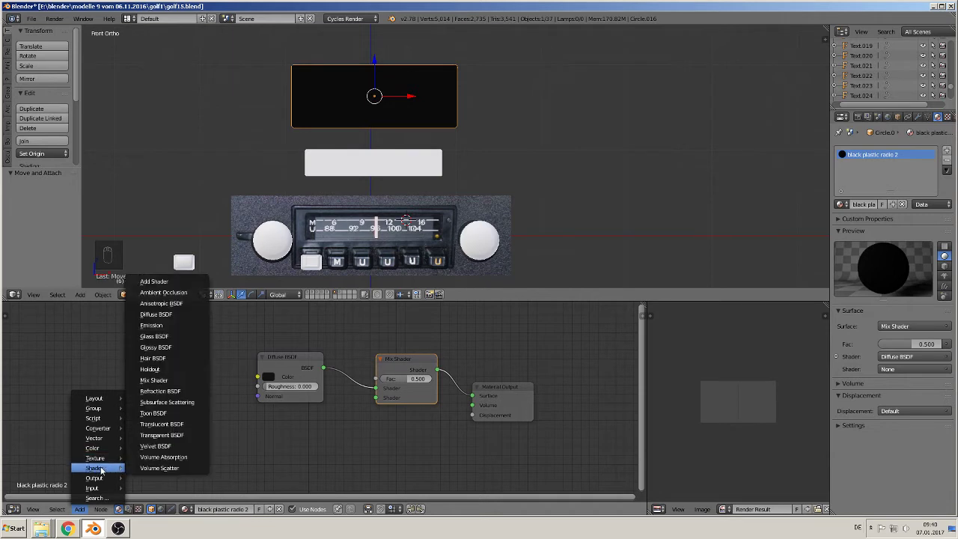
{"action": "left_click", "coordinate": [155, 347]}
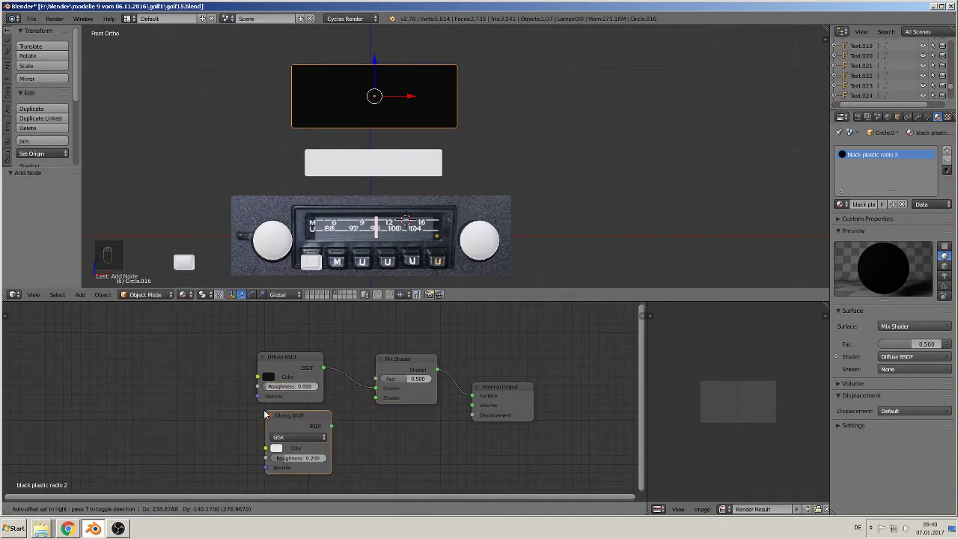
{"action": "left_click", "coordinate": [307, 399]}
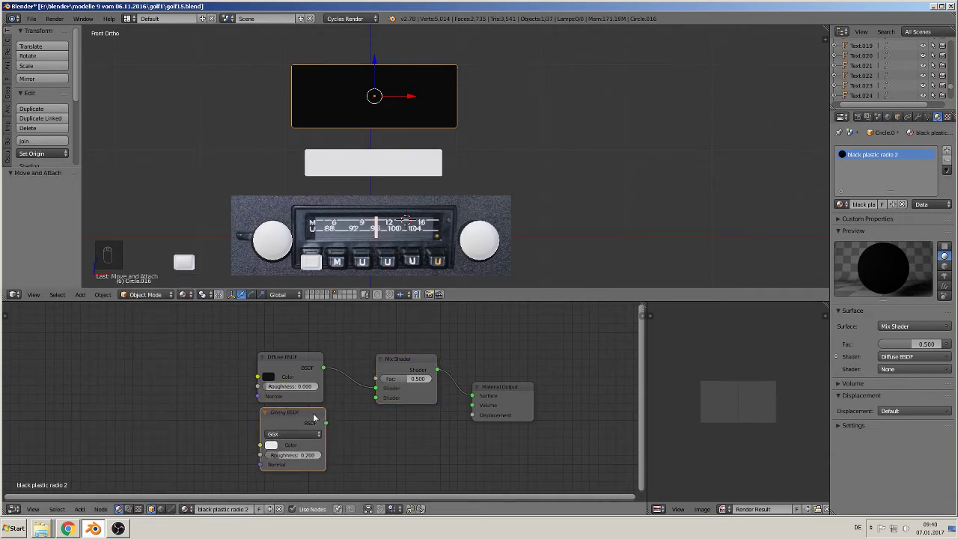
Connect the Glossy BSDF to the Mix Shader's second shader input and set its roughness to 0.158.
{"action": "left_click_drag", "start_coordinate": [327, 423], "coordinate": [376, 397]}
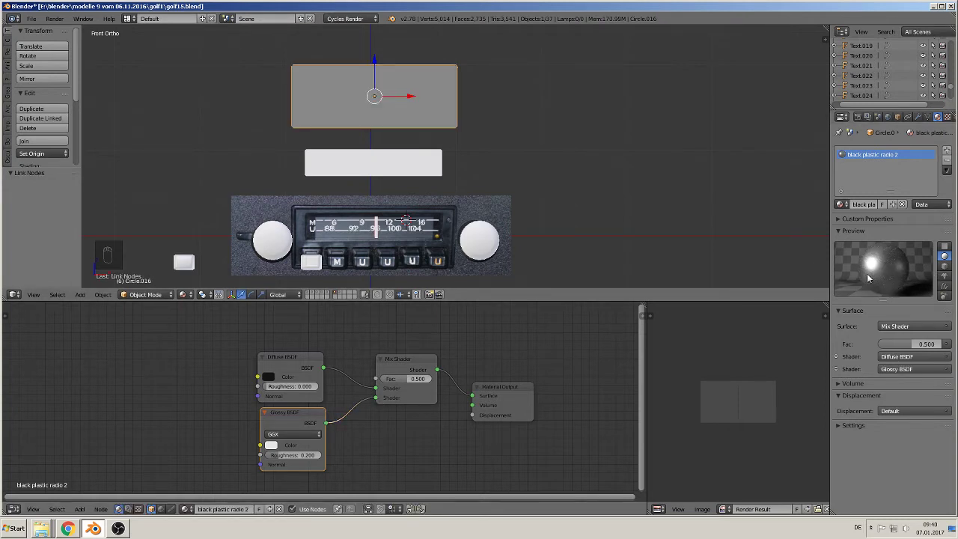
{"action": "scroll", "coordinate": [427, 409], "scroll_direction": "up", "scroll_amount": 1}
{"action": "scroll", "coordinate": [402, 404], "scroll_direction": "up", "scroll_amount": 1}
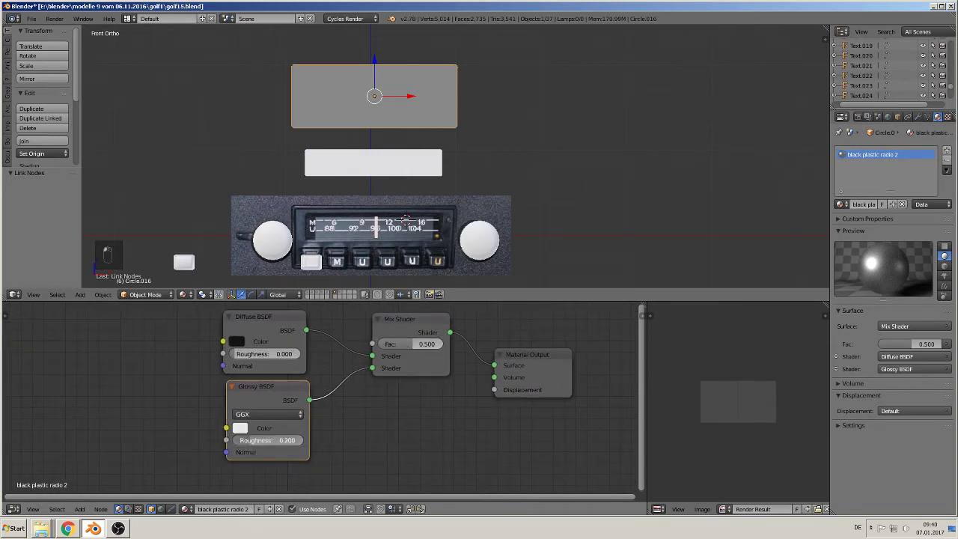
{"action": "left_click_drag", "start_coordinate": [262, 440], "coordinate": [240, 442]}
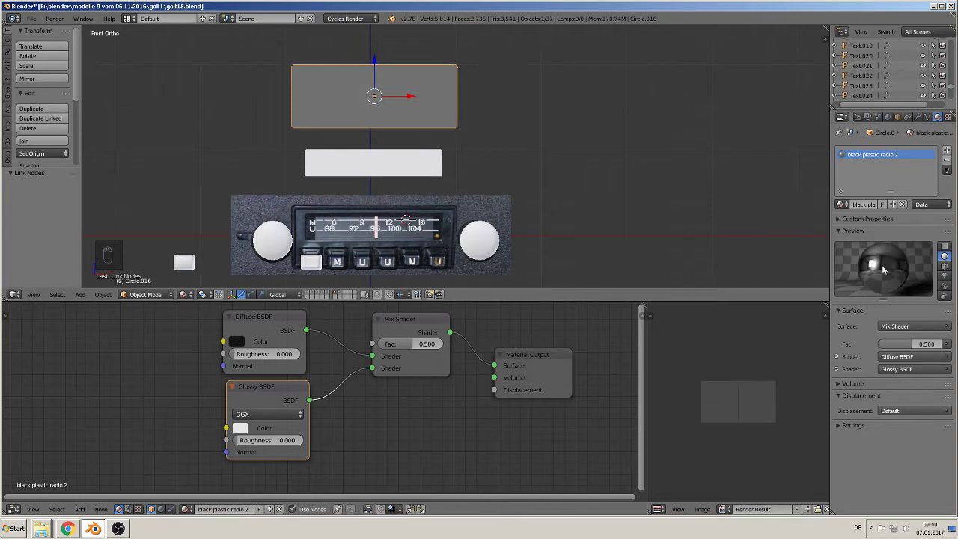
{"action": "mouse_move", "coordinate": [245, 442]}
{"action": "left_mouse_down"}
{"action": "mouse_move", "coordinate": [265, 442]}
{"action": "mouse_move", "coordinate": [244, 442]}
{"action": "left_mouse_up"}
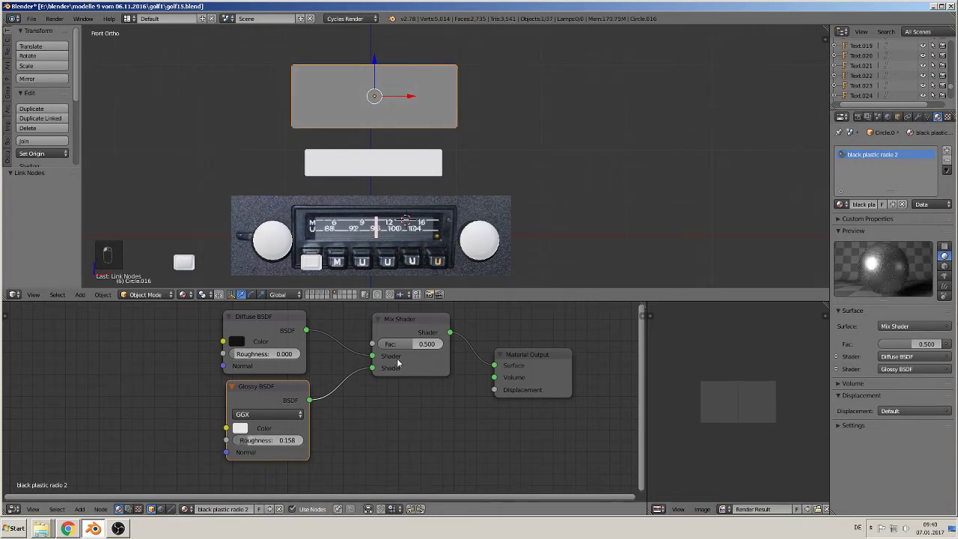
Set the Mix Shader factor to 0.073 and darken the Glossy BSDF color to RGB 0.114.
{"action": "left_click_drag", "start_coordinate": [413, 345], "coordinate": [444, 346]}
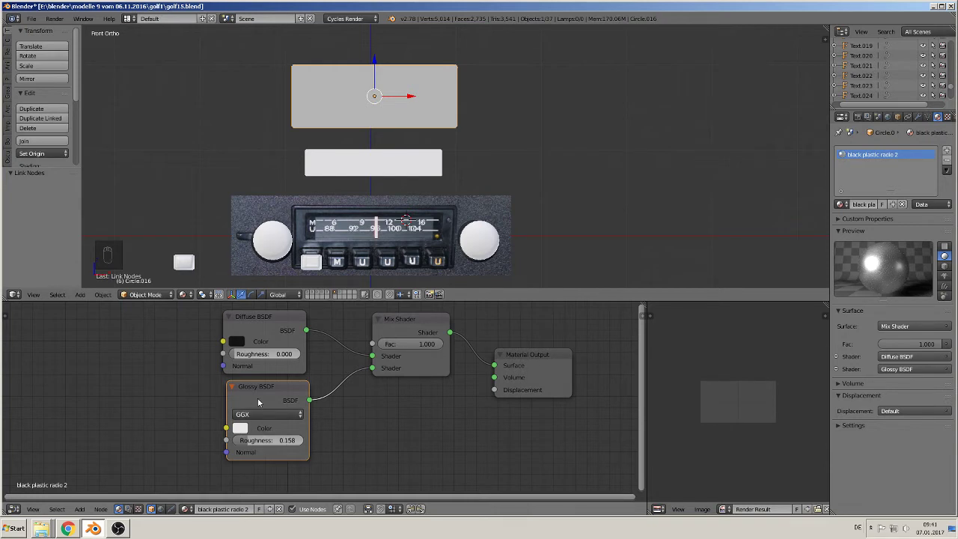
{"action": "left_click_drag", "start_coordinate": [439, 345], "coordinate": [391, 344]}
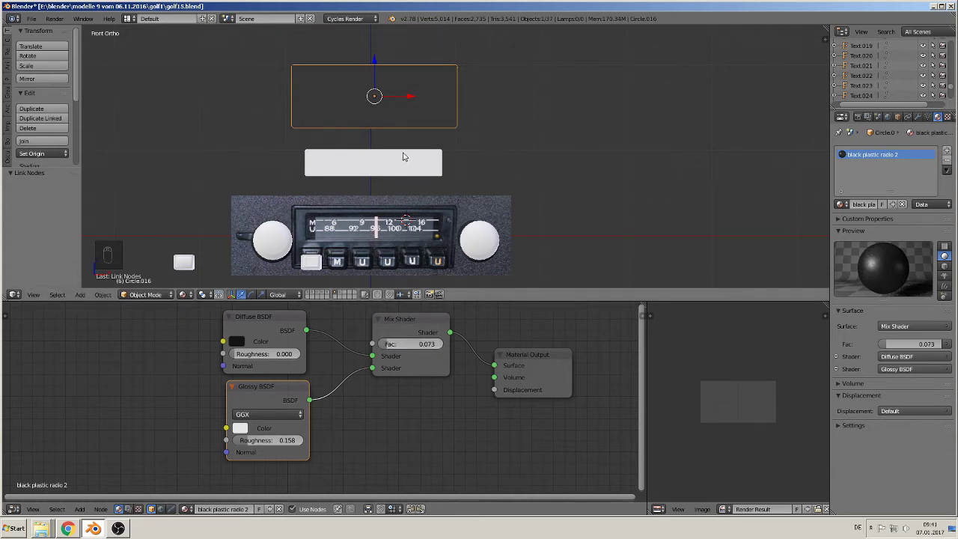
{"action": "left_click", "coordinate": [241, 427]}
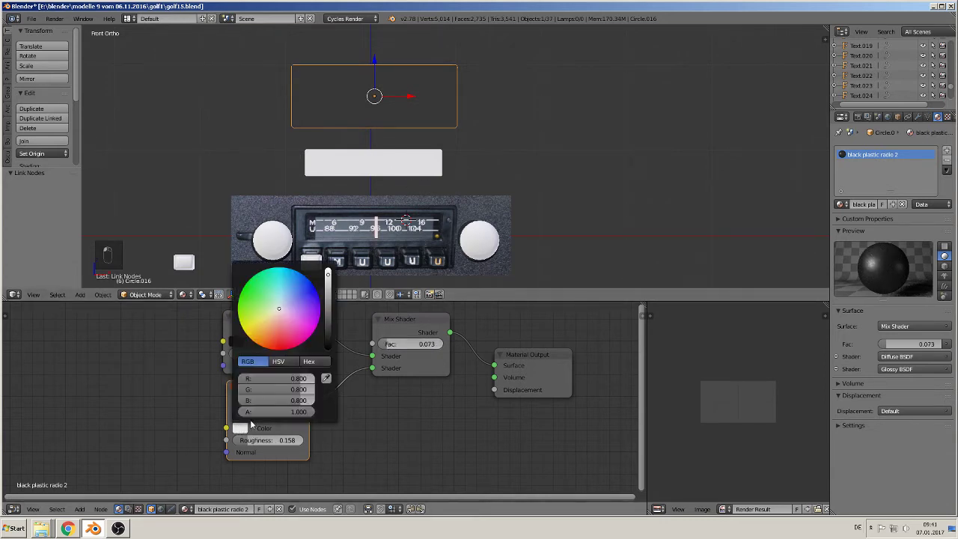
{"action": "left_click_drag", "start_coordinate": [327, 326], "coordinate": [328, 352]}
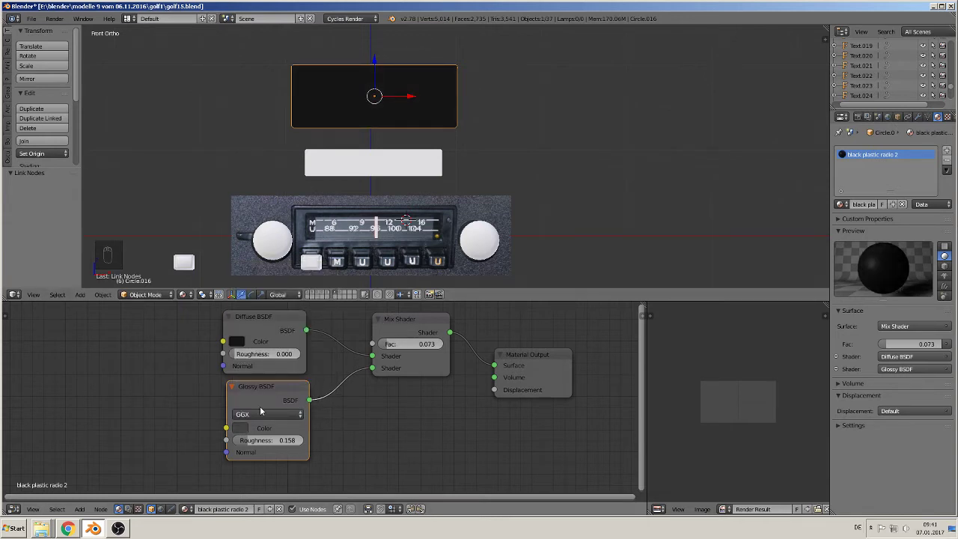
{"action": "left_click", "coordinate": [241, 428]}
{"action": "left_click", "coordinate": [329, 321]}
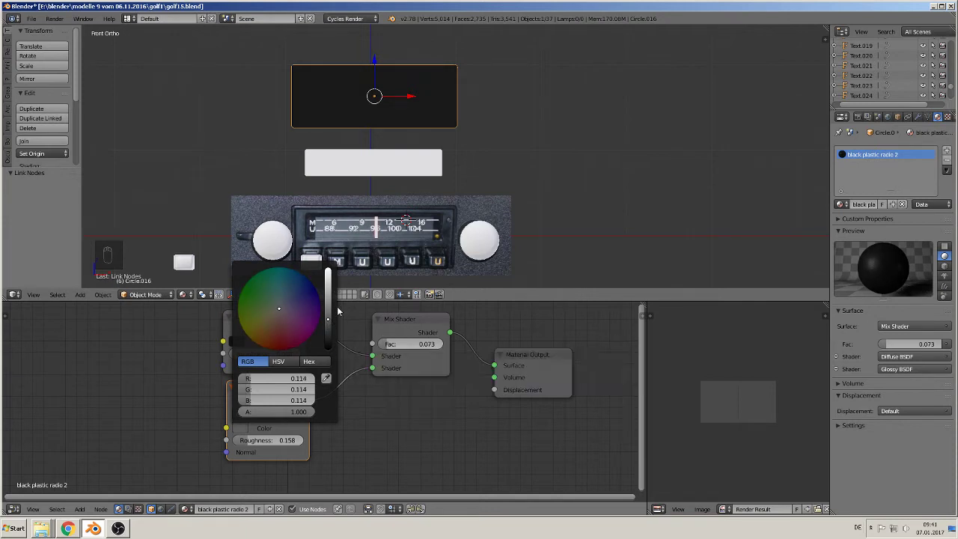
Extrude the whole face of the large black panel in edit mode and scale it inward to 0.934.
{"action": "middle_click_drag", "start_coordinate": [426, 225], "coordinate": [524, 173]}
{"action": "key", "text": "Tab"}
{"action": "scroll", "coordinate": [455, 216], "scroll_direction": "up", "scroll_amount": 2}
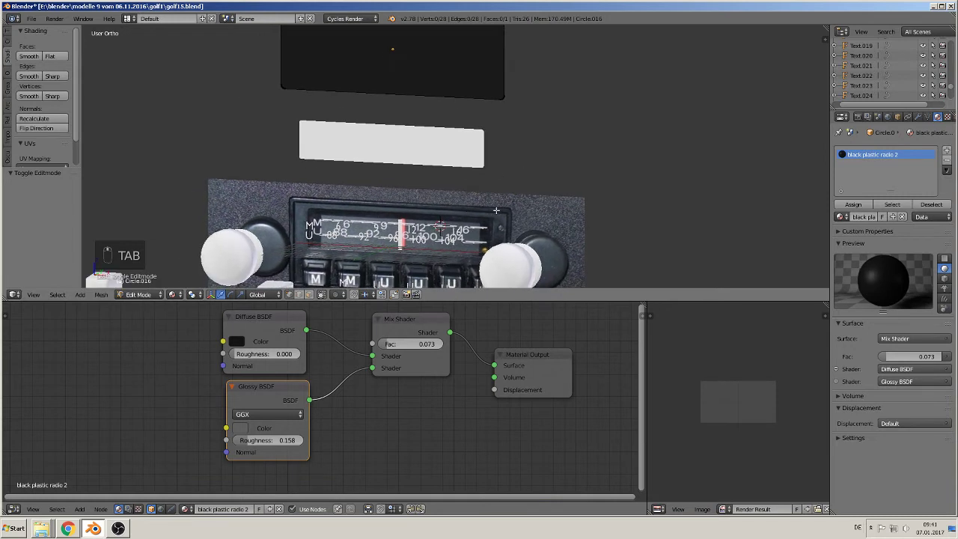
{"action": "middle_click_drag", "start_coordinate": [472, 195], "coordinate": [504, 284], "text": "shift"}
{"action": "key", "text": "a"}
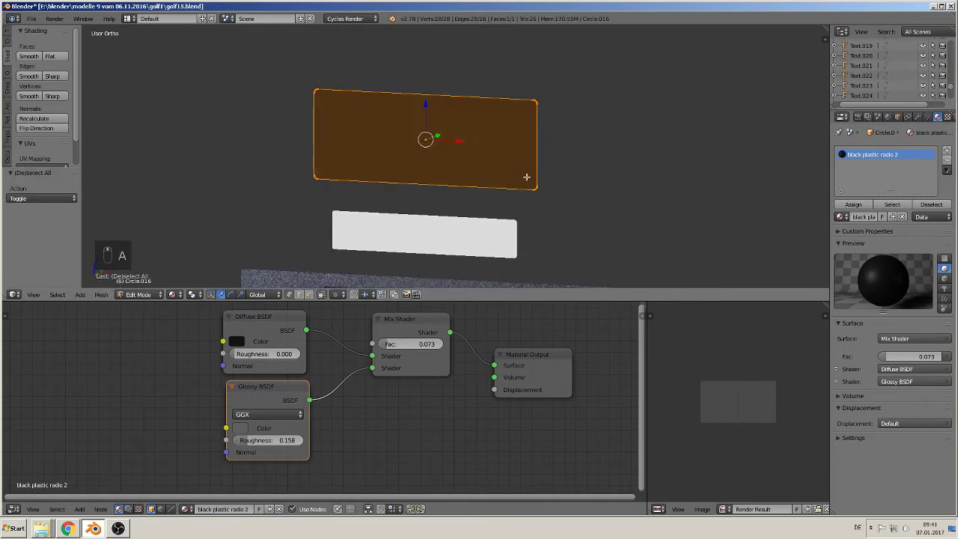
{"action": "key", "text": "e"}
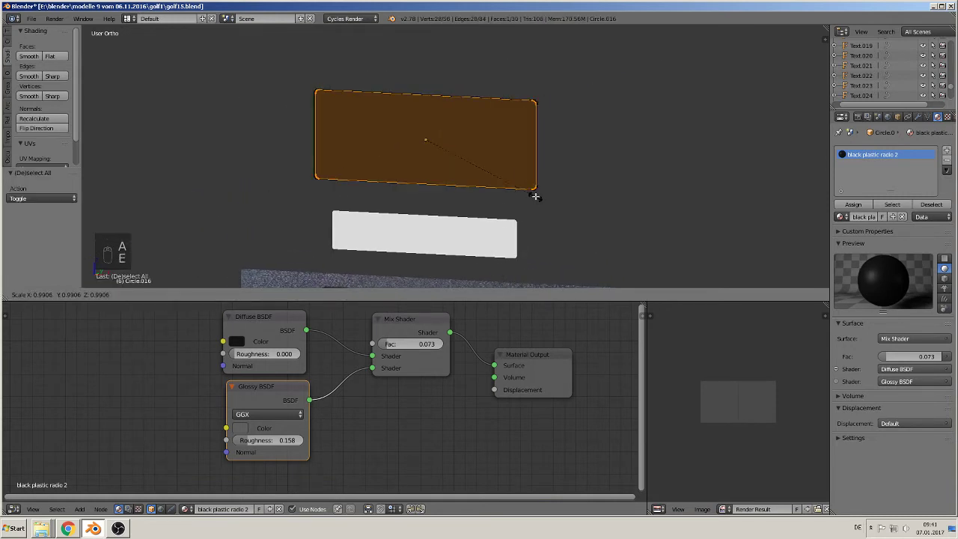
{"action": "left_click", "coordinate": [531, 188]}
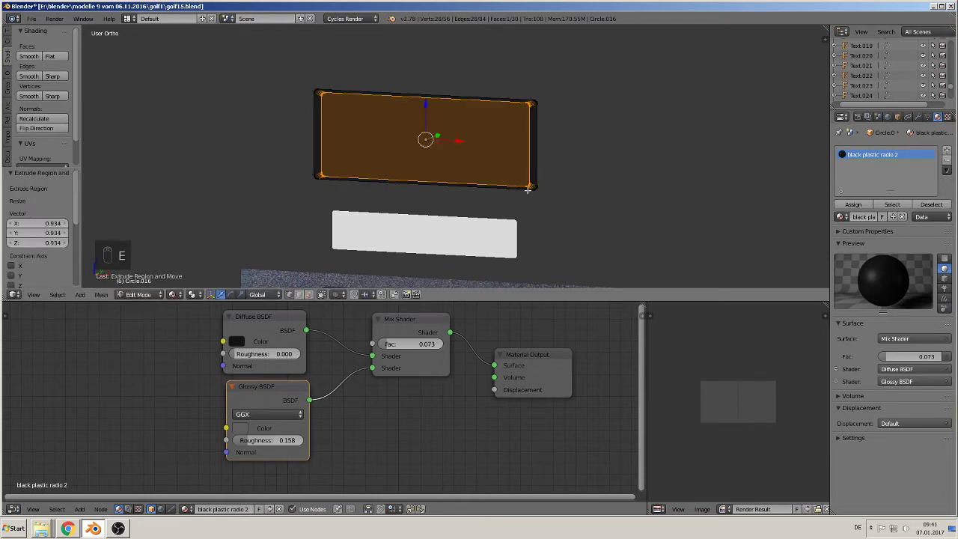
Select the ring of border faces around the panel, extrude it and move it -0.409 along Y.
{"action": "middle_click_drag", "start_coordinate": [556, 132], "coordinate": [497, 190], "text": "shift"}
{"action": "scroll", "coordinate": [472, 212], "scroll_direction": "up", "scroll_amount": 1}
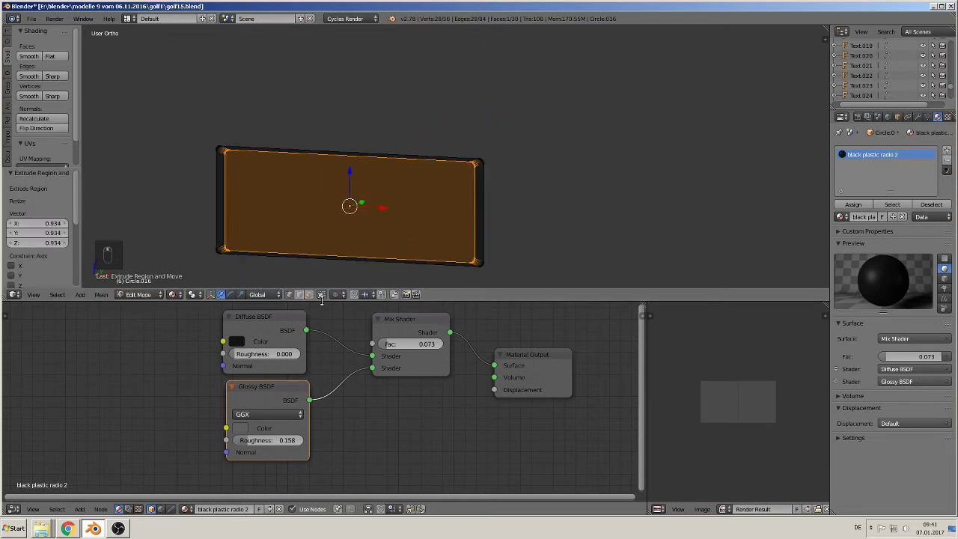
{"action": "left_click", "coordinate": [481, 162], "text": "alt"}
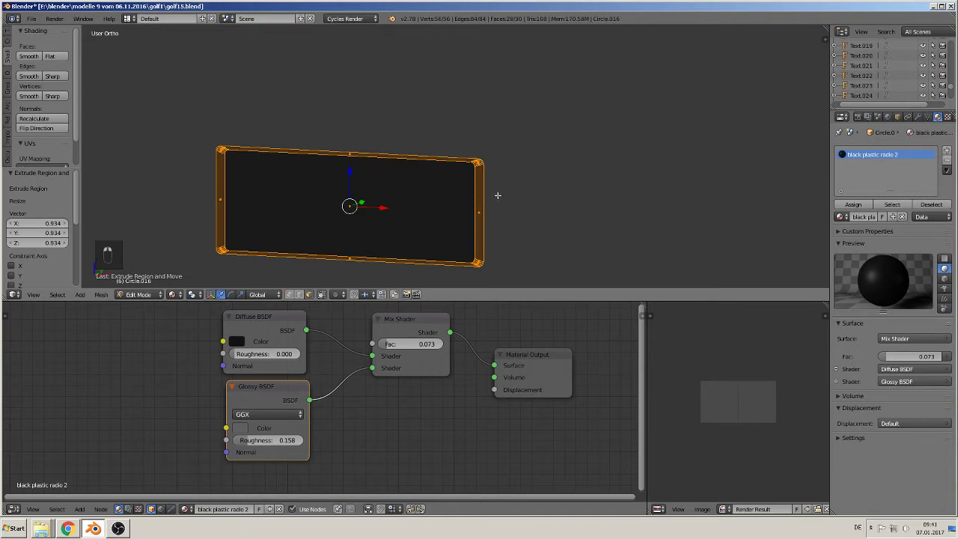
{"action": "middle_click_drag", "start_coordinate": [497, 196], "coordinate": [398, 218]}
{"action": "key", "text": "e"}
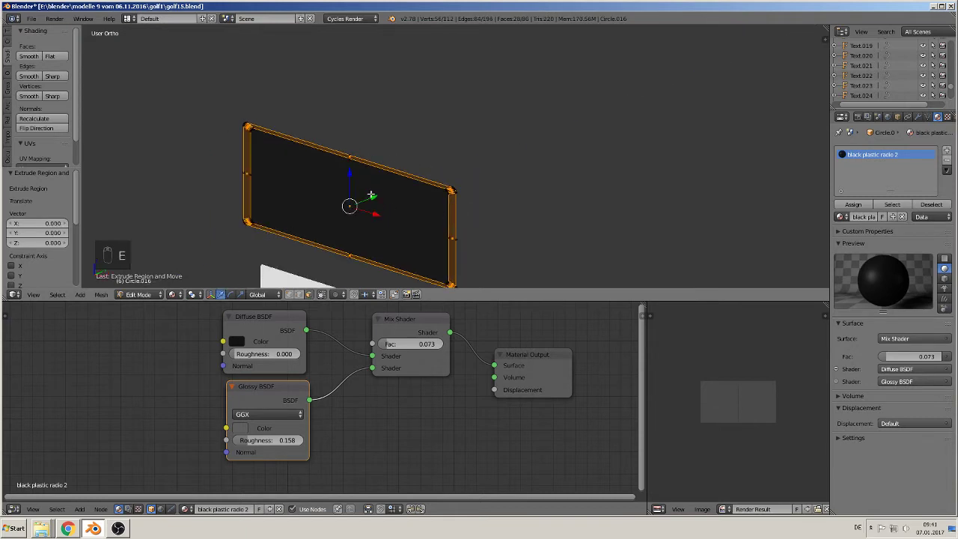
{"action": "key", "text": "g"}
{"action": "key", "text": "y"}
{"action": "left_click", "coordinate": [370, 198]}
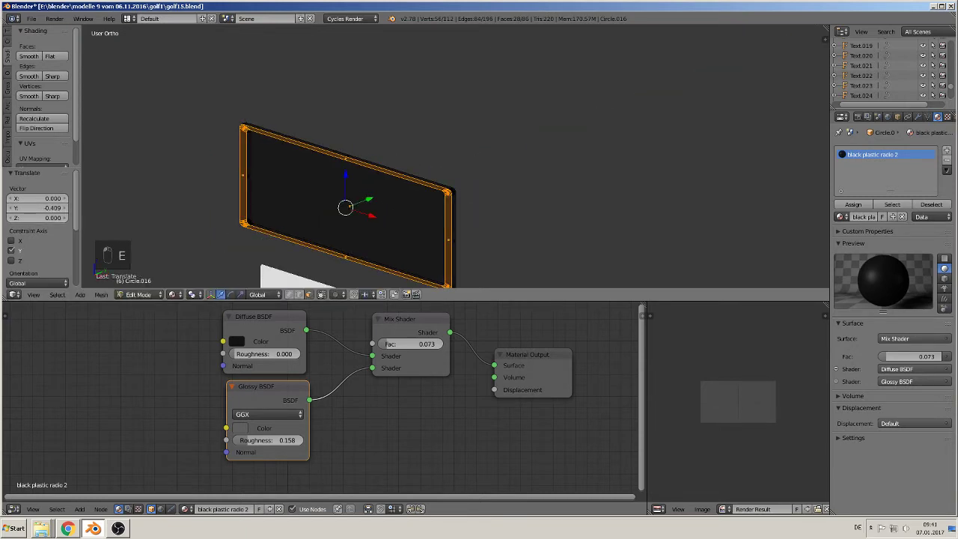
{"action": "key", "text": "Tab"}
{"action": "middle_click_drag", "start_coordinate": [371, 197], "coordinate": [455, 214]}
{"action": "key", "text": "Tab"}
{"action": "scroll", "coordinate": [455, 213], "scroll_direction": "up", "scroll_amount": 2}
{"action": "scroll", "coordinate": [456, 213], "scroll_direction": "down", "scroll_amount": 2}
{"action": "scroll", "coordinate": [464, 214], "scroll_direction": "up", "scroll_amount": 1}
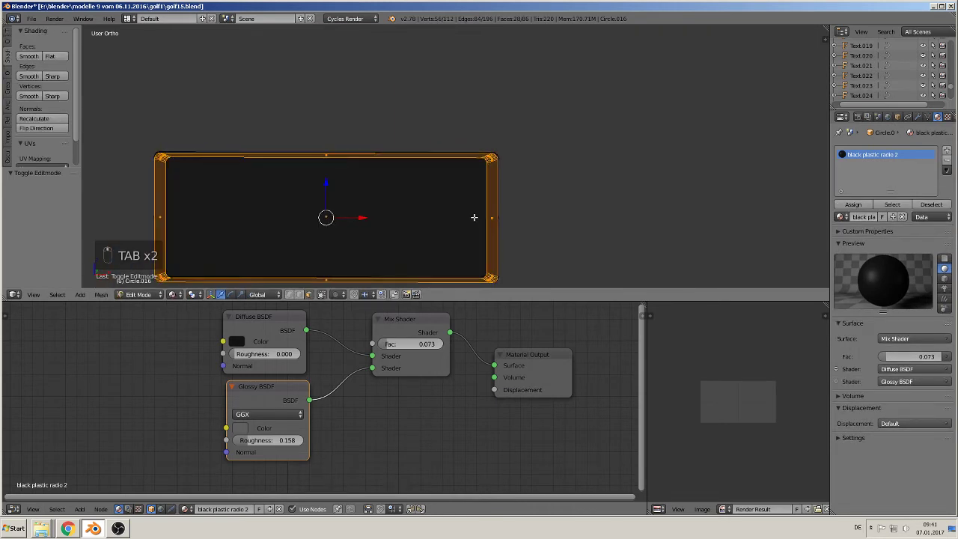
{"action": "key", "text": "s"}
{"action": "right_click", "coordinate": [549, 220]}
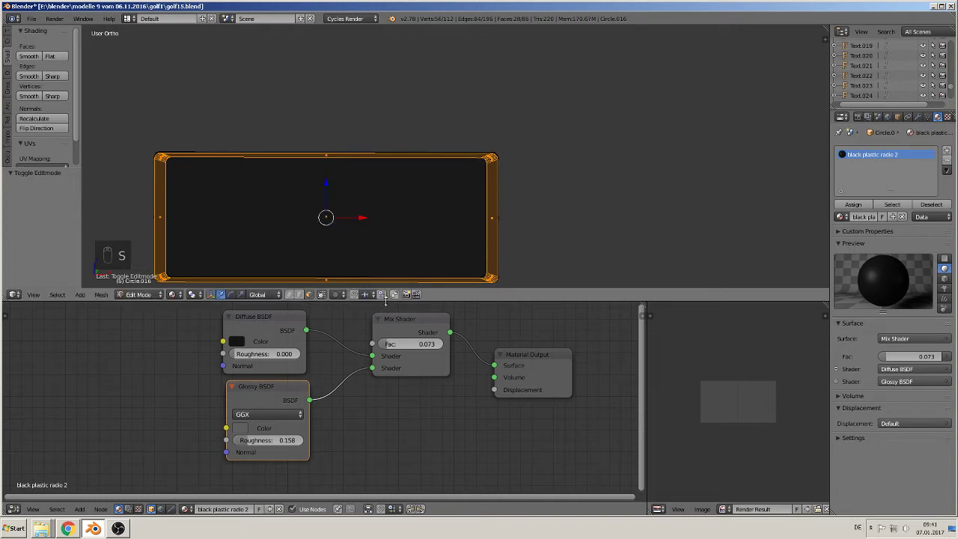
Select the inner panel face with the rim's inner edge loop, scale them about 1.034 along X, and leave edit mode.
{"action": "left_click", "coordinate": [307, 295]}
{"action": "right_click", "coordinate": [287, 273]}
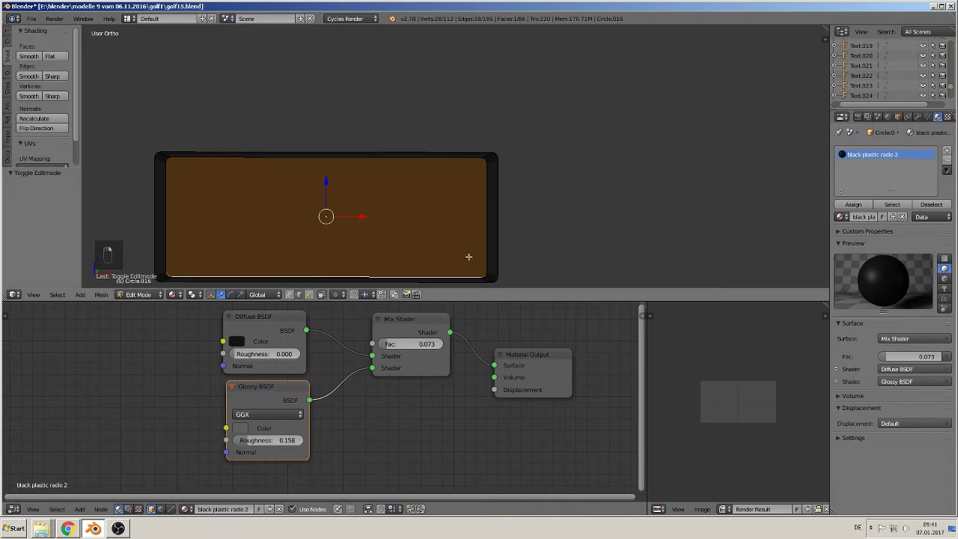
{"action": "right_click", "coordinate": [485, 241], "text": "alt+shift"}
{"action": "key", "text": "s"}
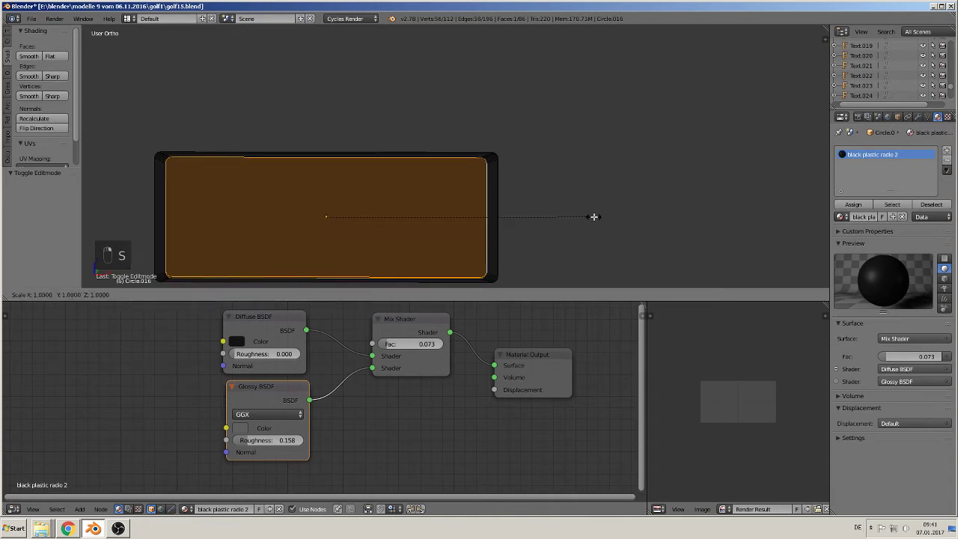
{"action": "middle_click", "coordinate": [595, 217]}
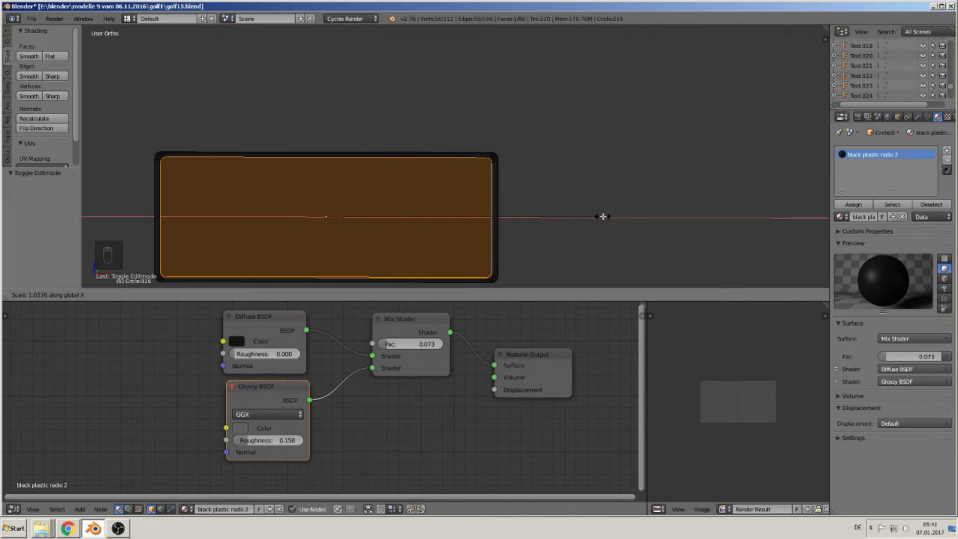
{"action": "left_click", "coordinate": [602, 216]}
{"action": "key", "text": "Tab"}
{"action": "scroll", "coordinate": [559, 236], "scroll_direction": "down", "scroll_amount": 3}
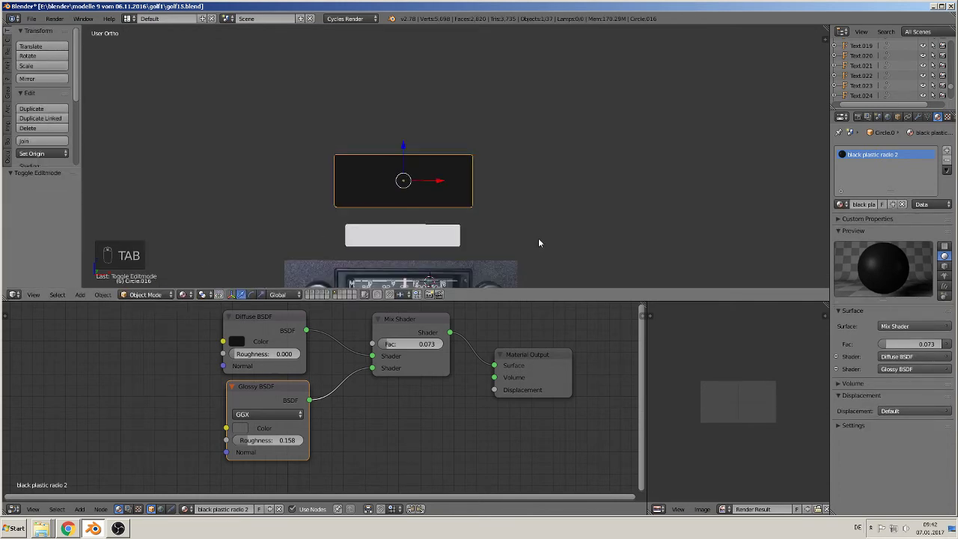
Return to the front view and save the golf15.blend file.
{"action": "middle_click_drag", "start_coordinate": [538, 238], "coordinate": [503, 162]}
{"action": "key", "text": "KP_1"}
{"action": "scroll", "coordinate": [586, 212], "scroll_direction": "down", "scroll_amount": 1}
{"action": "scroll", "coordinate": [565, 215], "scroll_direction": "up", "scroll_amount": 3, "text": "shift"}
{"action": "scroll", "coordinate": [503, 161], "scroll_direction": "up", "scroll_amount": 4}
{"action": "scroll", "coordinate": [476, 178], "scroll_direction": "up", "scroll_amount": 2}
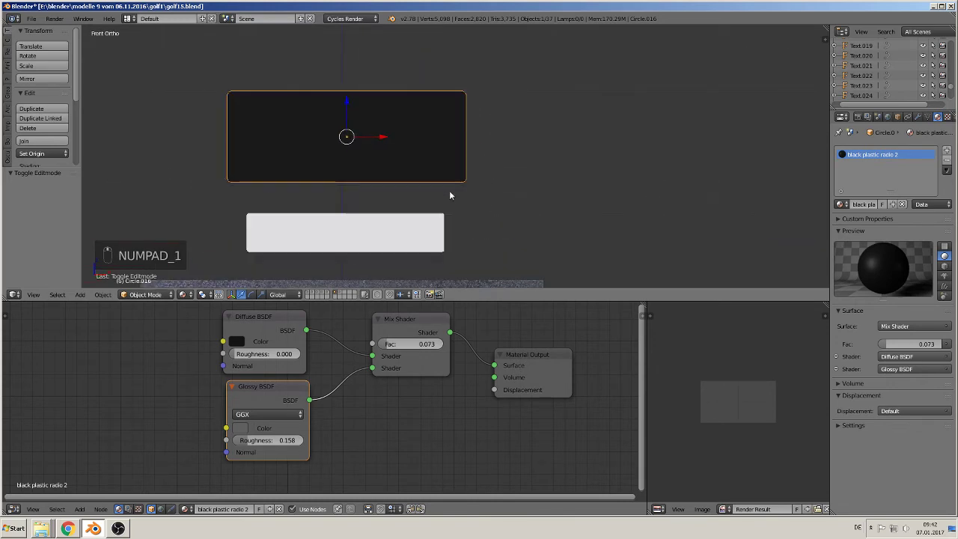
{"action": "left_click", "coordinate": [31, 18]}
{"action": "left_click", "coordinate": [68, 95]}
Create a new material on the small white panel above the radio photo and name it "transpartent plastic radio".
{"action": "middle_click_drag", "start_coordinate": [485, 199], "coordinate": [434, 89], "text": "shift"}
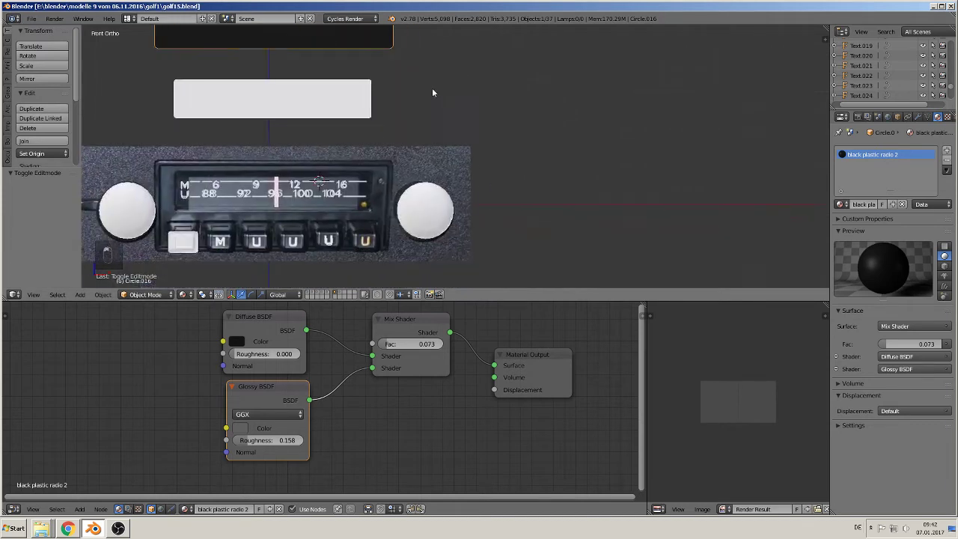
{"action": "scroll", "coordinate": [423, 107], "scroll_direction": "down", "scroll_amount": 2}
{"action": "middle_click_drag", "start_coordinate": [411, 124], "coordinate": [439, 183], "text": "shift"}
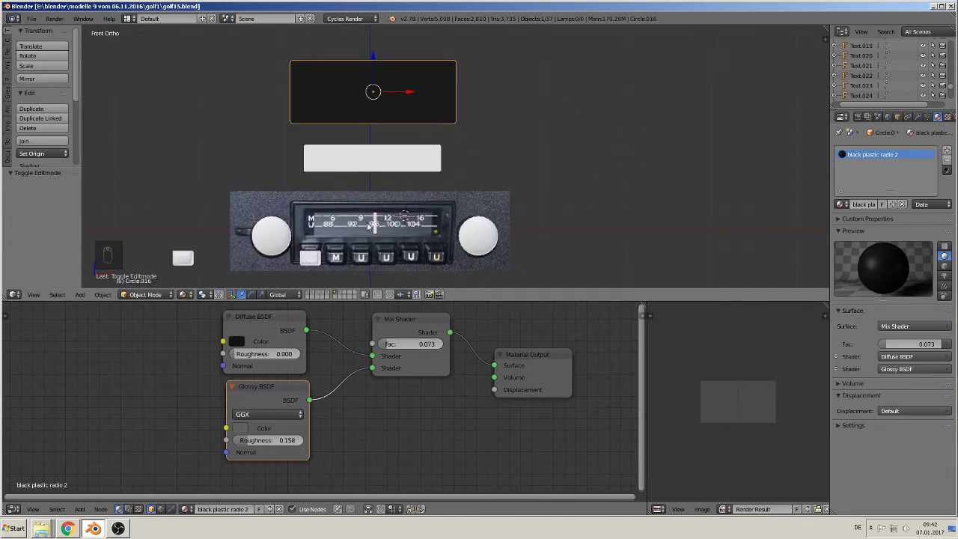
{"action": "right_click", "coordinate": [388, 159]}
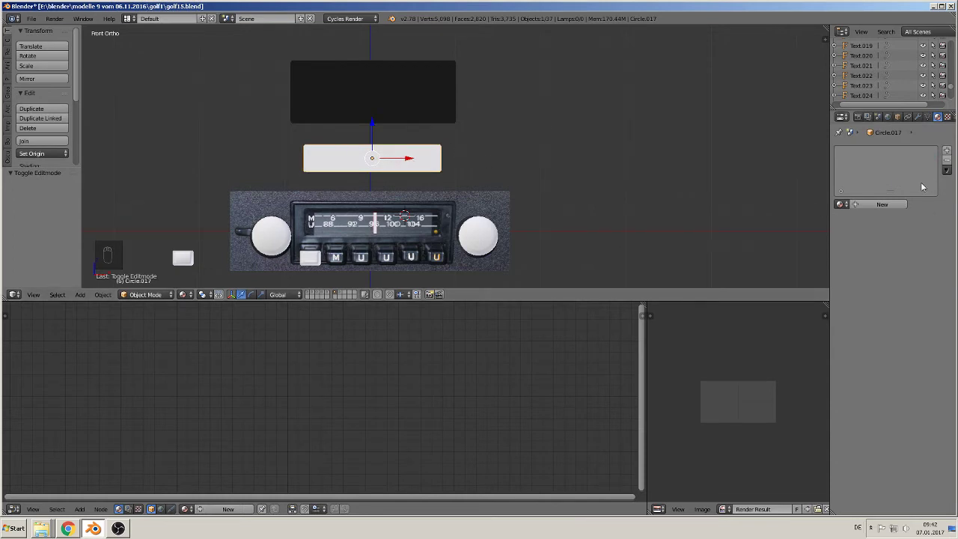
{"action": "left_click", "coordinate": [883, 205]}
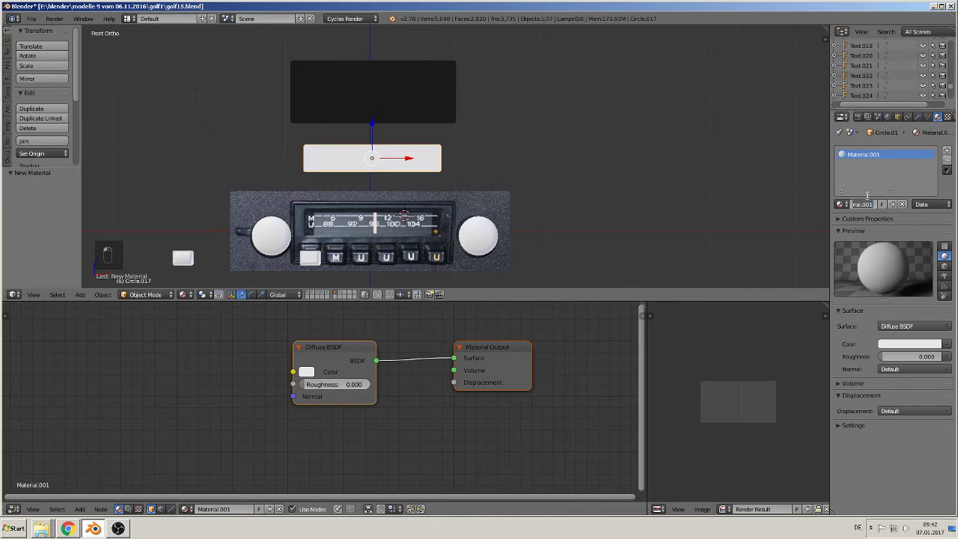
{"action": "type", "text": "txt radio"}
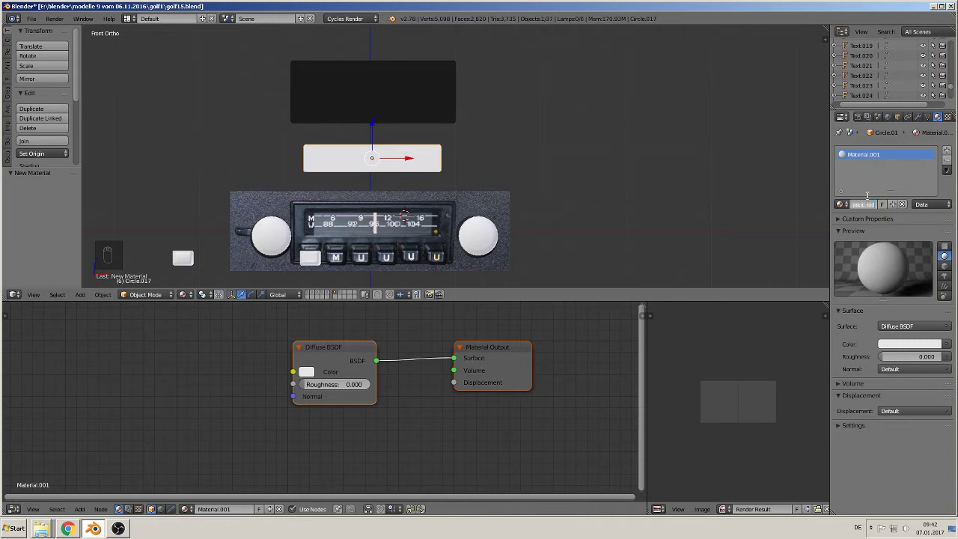
{"action": "key", "text": "Return"}
{"action": "scroll", "coordinate": [758, 214], "scroll_direction": "up", "scroll_amount": 3}
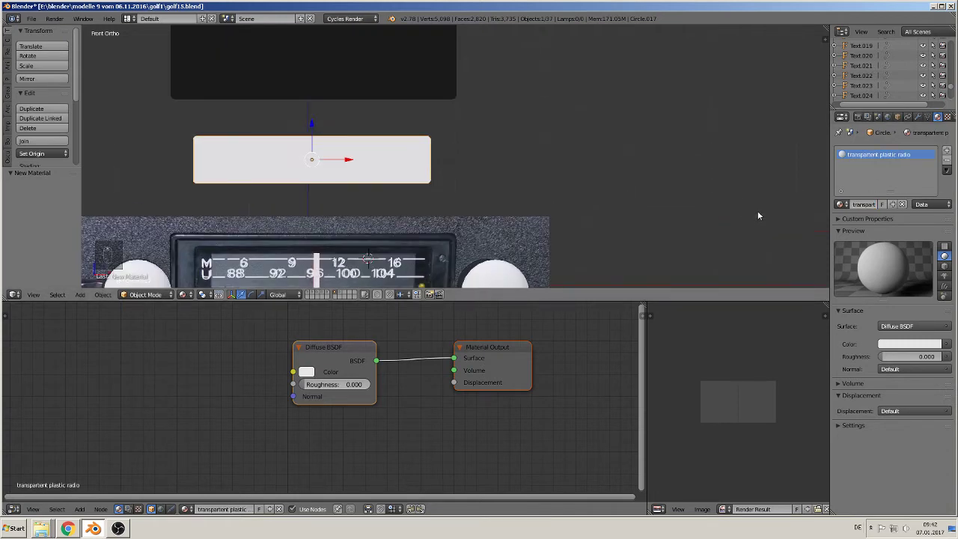
Move the Diffuse BSDF node away from the Material Output and change the surface shader to Transparent BSDF.
{"action": "left_click_drag", "start_coordinate": [336, 357], "coordinate": [227, 364]}
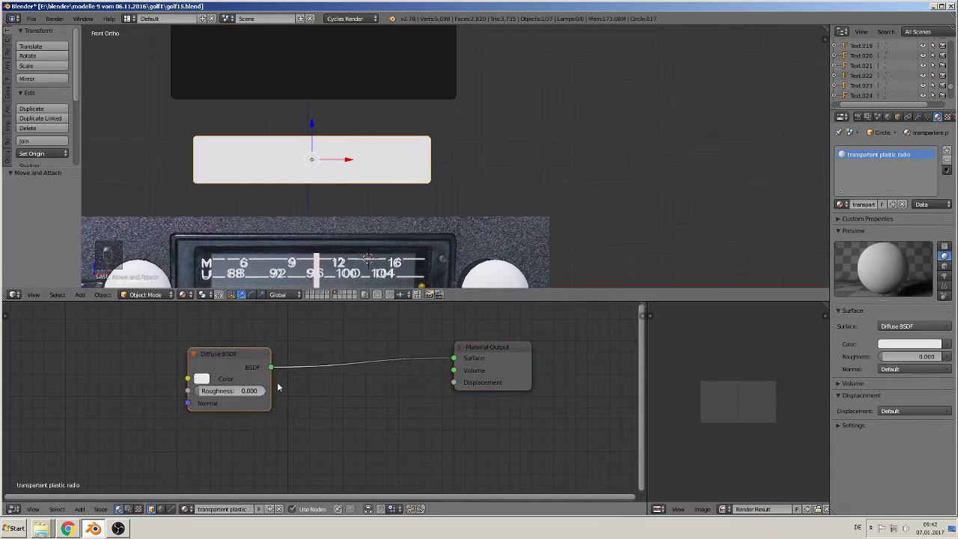
{"action": "scroll", "coordinate": [331, 427], "scroll_direction": "down", "scroll_amount": 6}
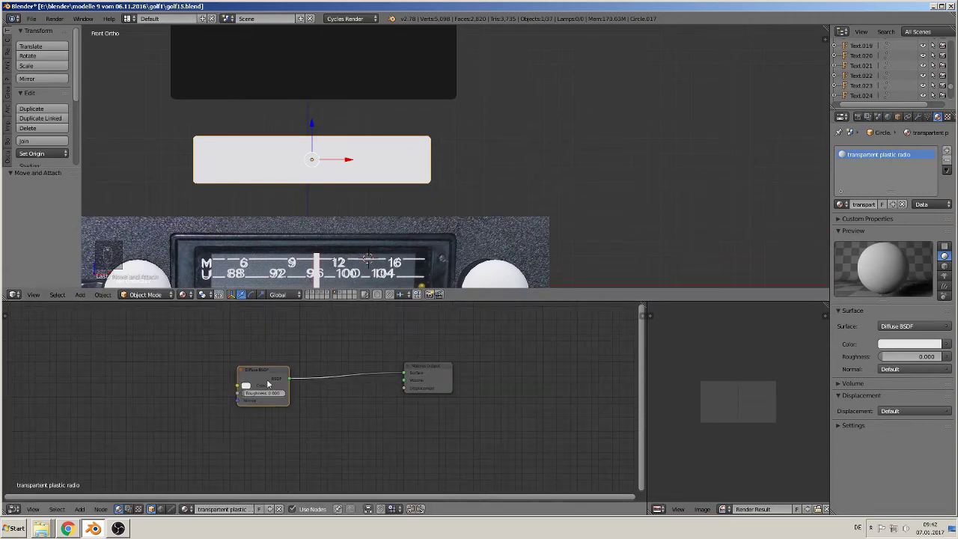
{"action": "left_click", "coordinate": [905, 326]}
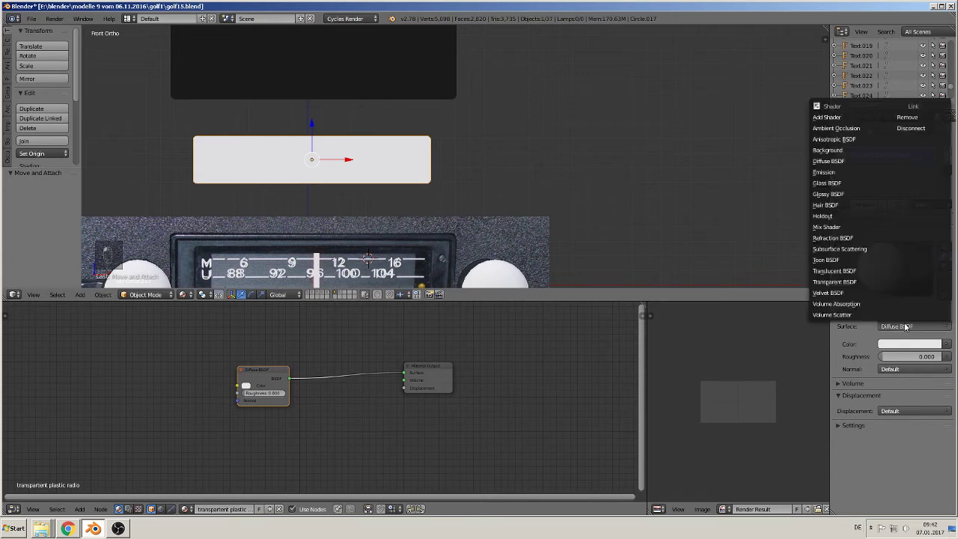
{"action": "left_click", "coordinate": [865, 282]}
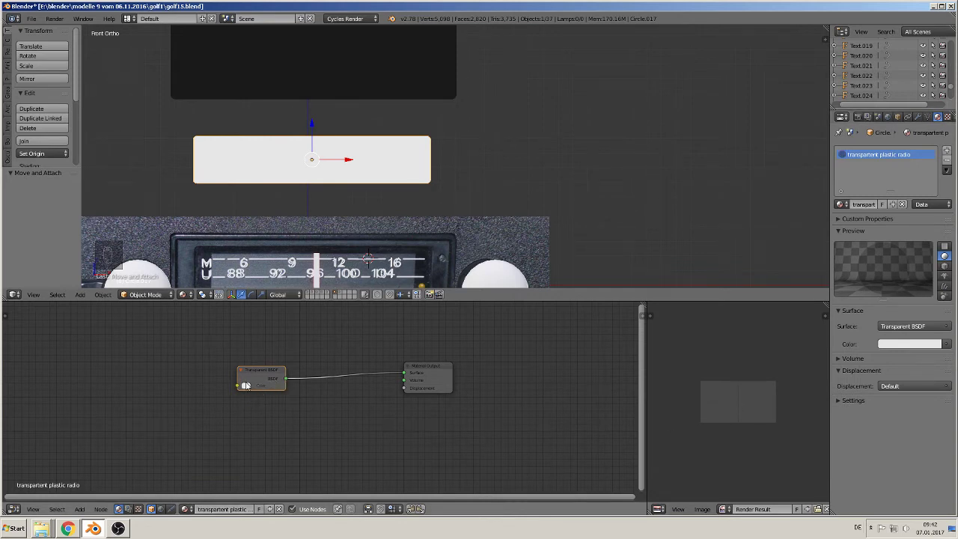
Add a Glossy BSDF node and place it directly below the Transparent BSDF node.
{"action": "left_click", "coordinate": [80, 508]}
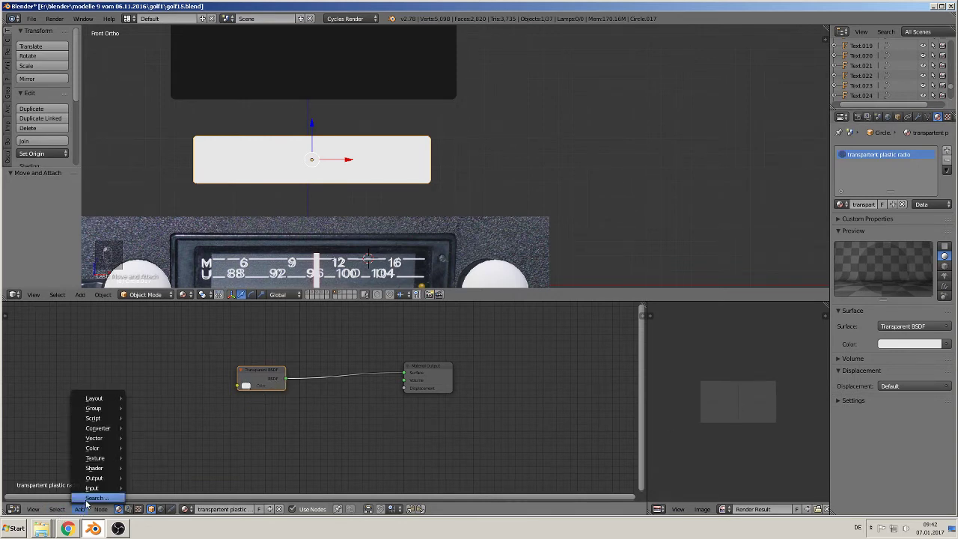
{"action": "mouse_move", "coordinate": [88, 493]}
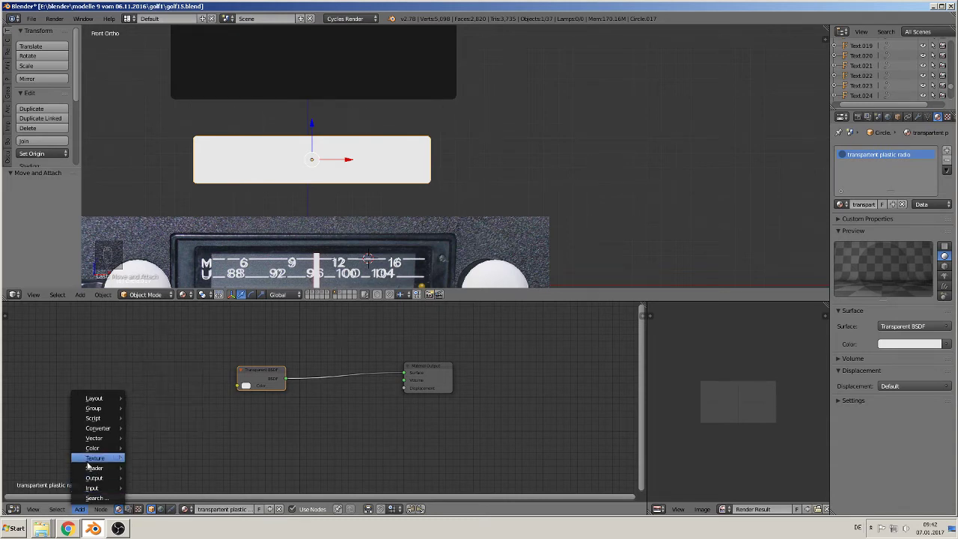
{"action": "mouse_move", "coordinate": [93, 463]}
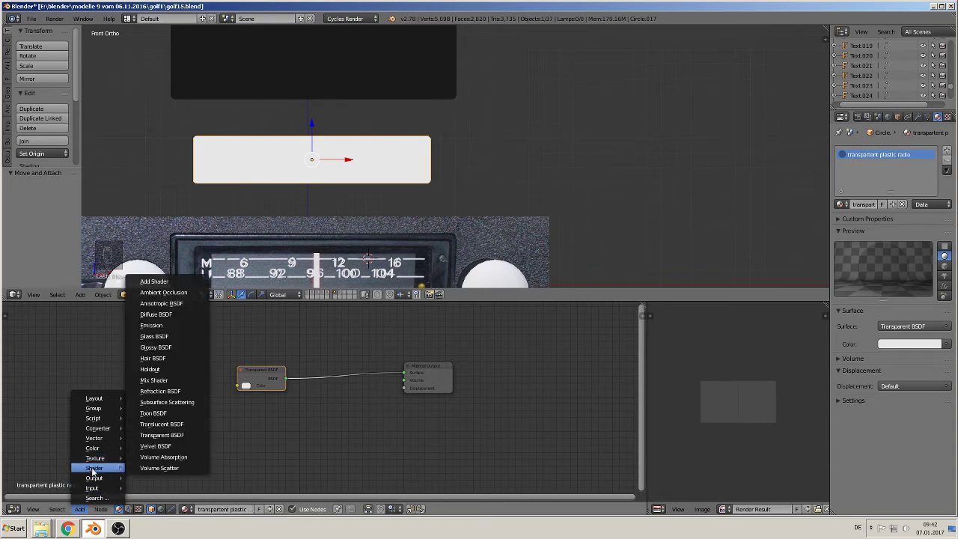
{"action": "left_click", "coordinate": [182, 348]}
{"action": "left_click", "coordinate": [232, 397]}
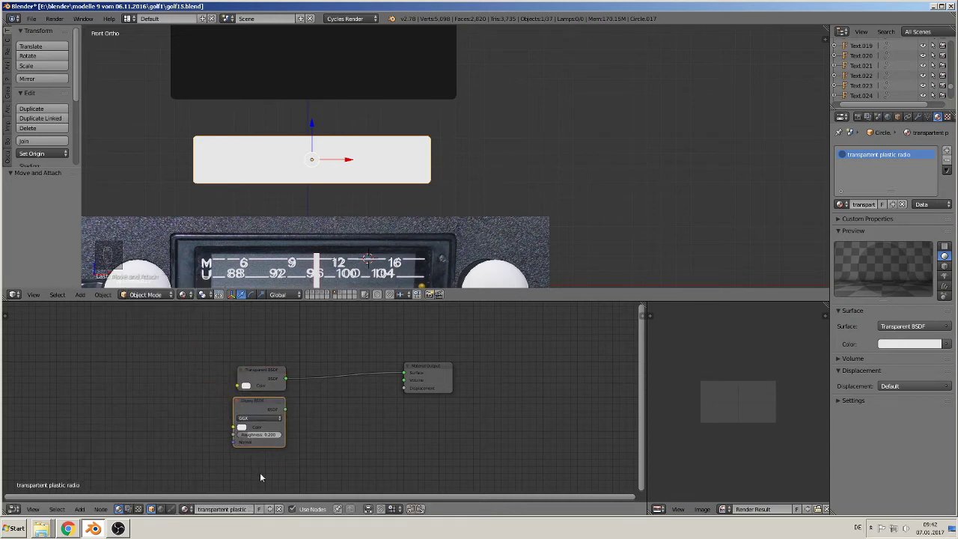
Insert a Mix Shader between the Transparent BSDF and Material Output, and connect the Glossy BSDF to its second shader input.
{"action": "left_click", "coordinate": [81, 510]}
{"action": "mouse_move", "coordinate": [109, 467]}
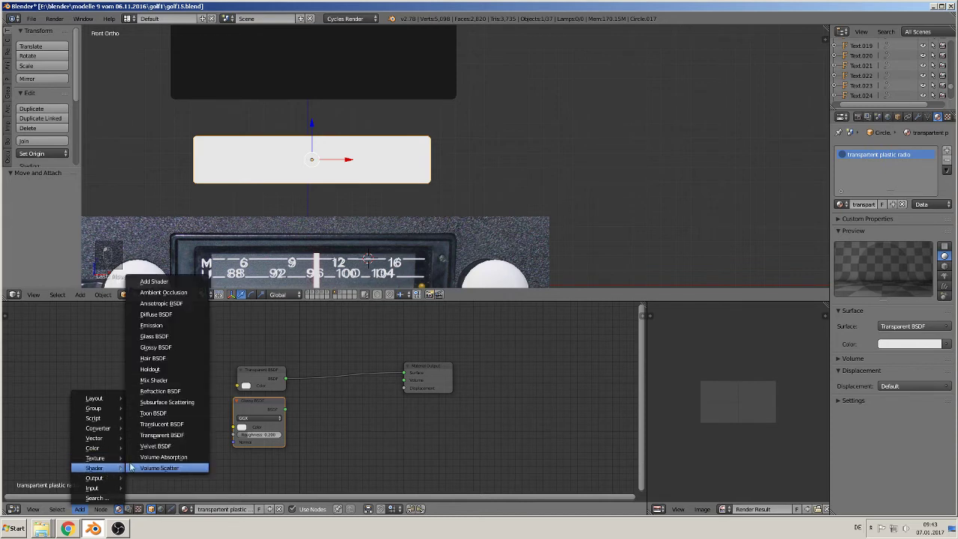
{"action": "left_click", "coordinate": [153, 380]}
{"action": "left_click", "coordinate": [314, 398]}
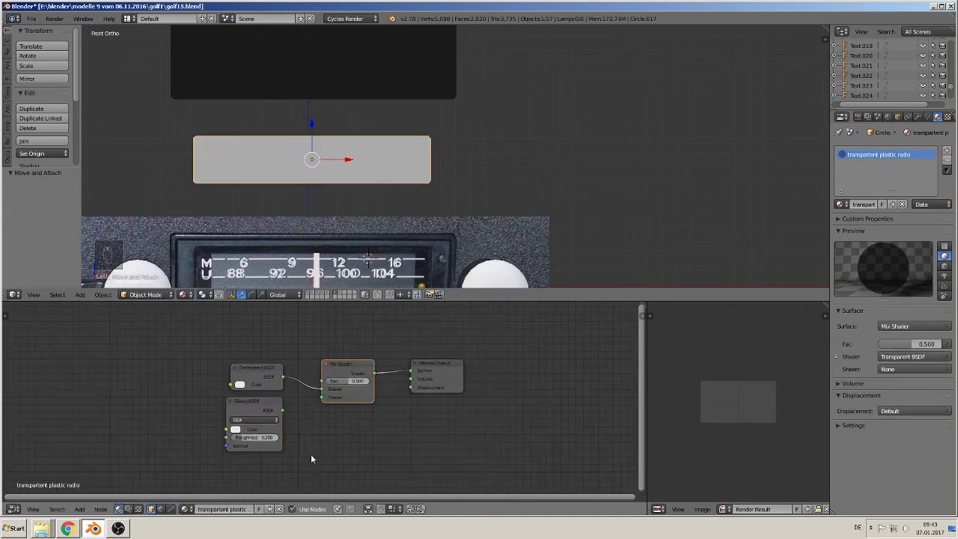
{"action": "scroll", "coordinate": [311, 453], "scroll_direction": "up", "scroll_amount": 2}
{"action": "left_click_drag", "start_coordinate": [274, 413], "coordinate": [329, 401]}
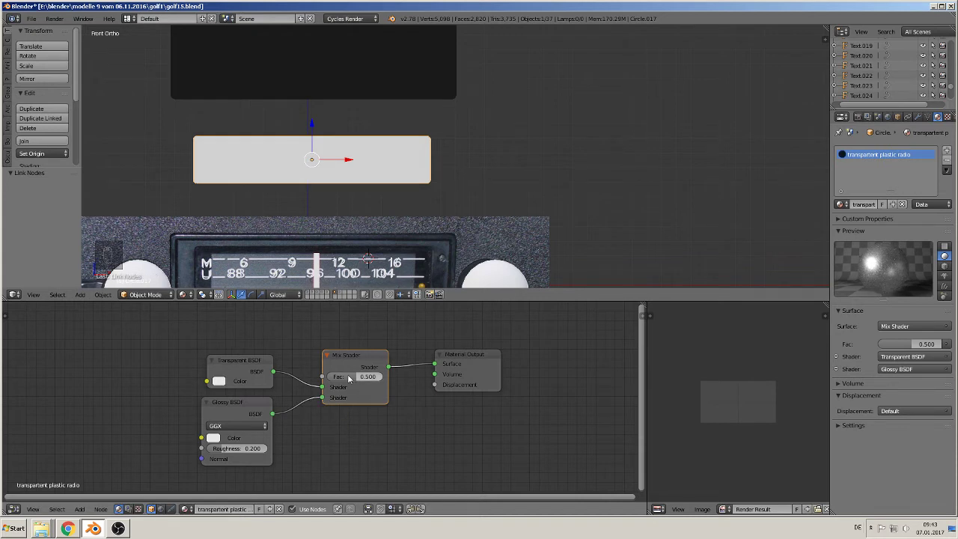
Set the Mix Shader factor to 0.082 and the Glossy BSDF roughness to 0.025.
{"action": "left_click_drag", "start_coordinate": [357, 377], "coordinate": [332, 377]}
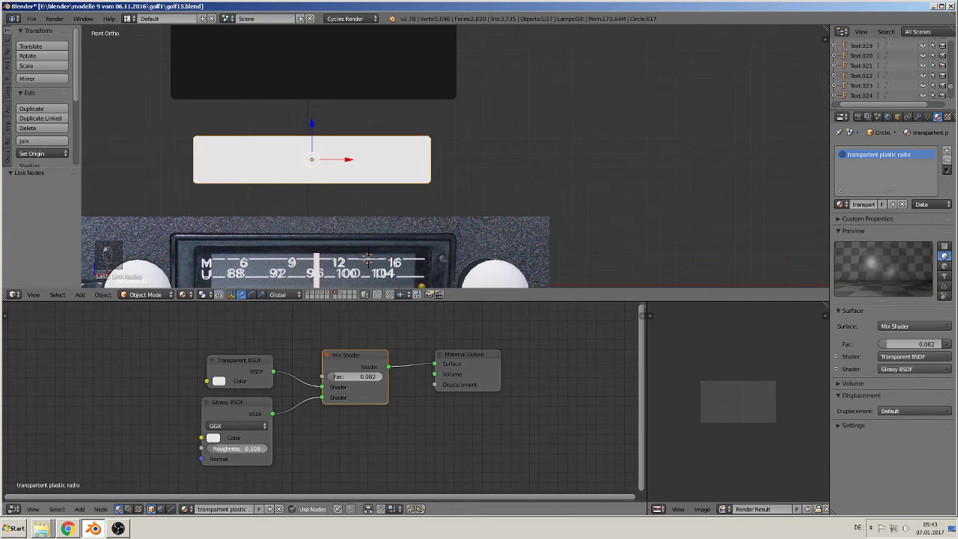
{"action": "left_click_drag", "start_coordinate": [247, 448], "coordinate": [232, 448]}
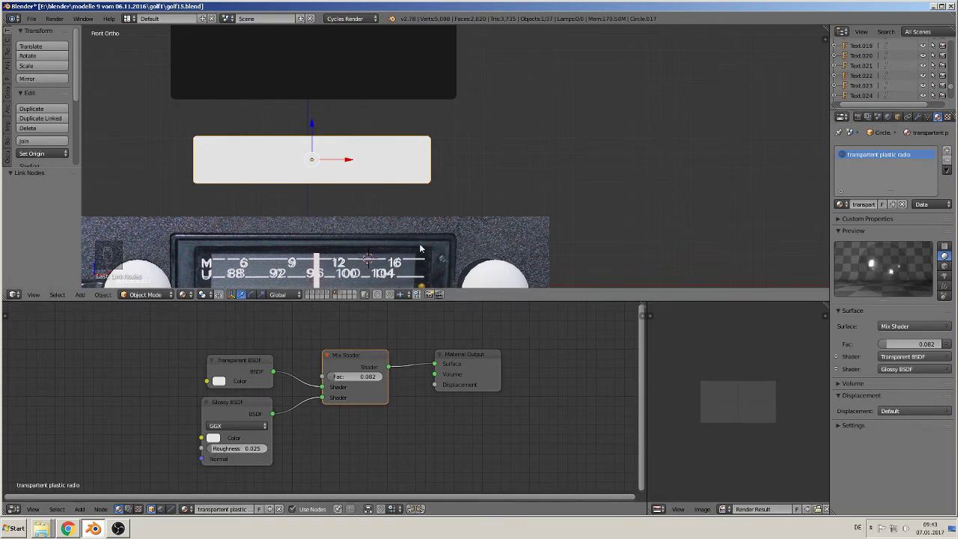
{"action": "scroll", "coordinate": [395, 246], "scroll_direction": "down", "scroll_amount": 4}
{"action": "scroll", "coordinate": [394, 245], "scroll_direction": "up", "scroll_amount": 2}
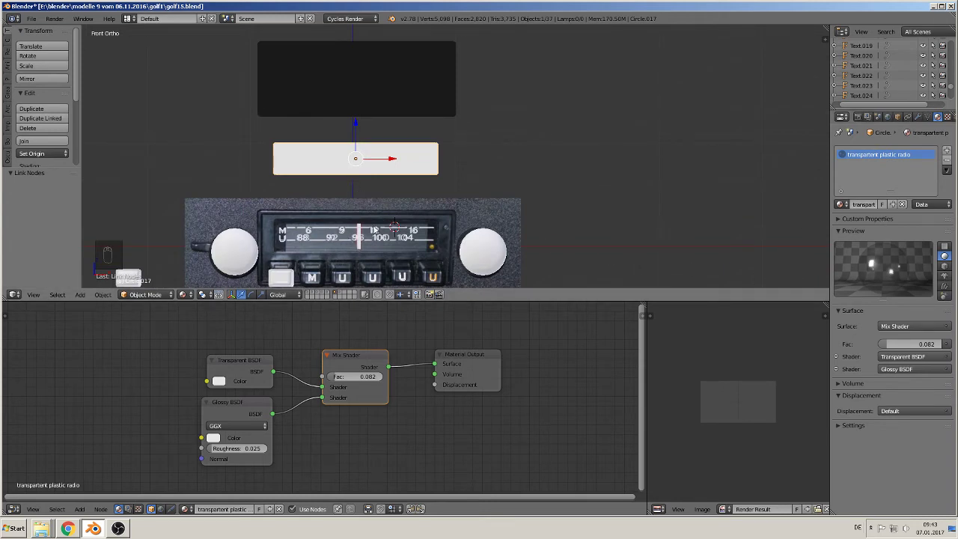
{"action": "key", "text": "Tab"}
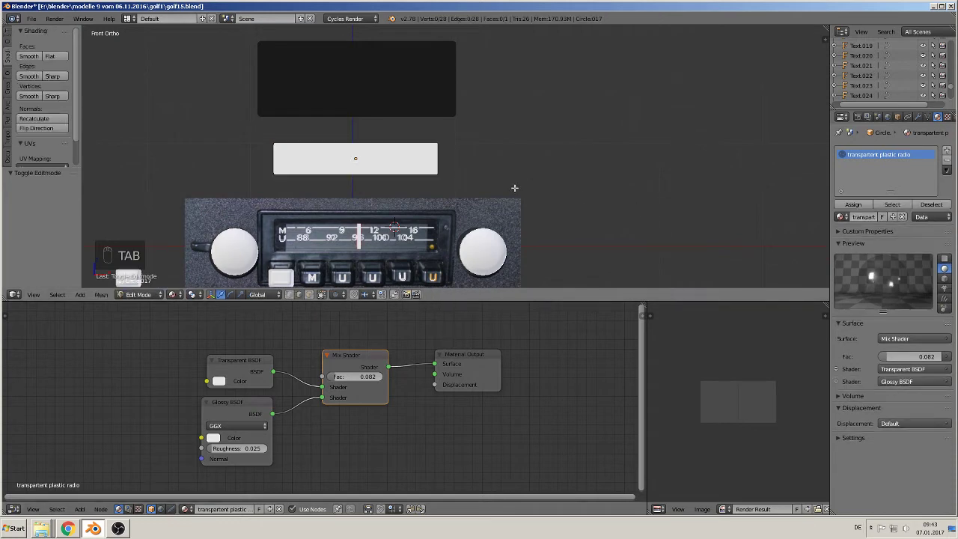
{"action": "scroll", "coordinate": [514, 188], "scroll_direction": "down", "scroll_amount": 3}
{"action": "scroll", "coordinate": [400, 241], "scroll_direction": "up", "scroll_amount": 1}
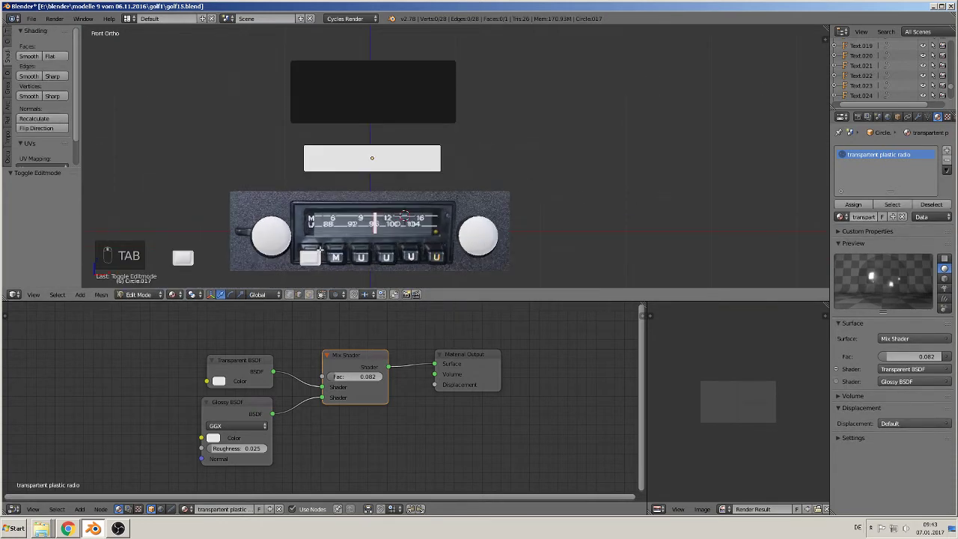
{"action": "key", "text": "Tab"}
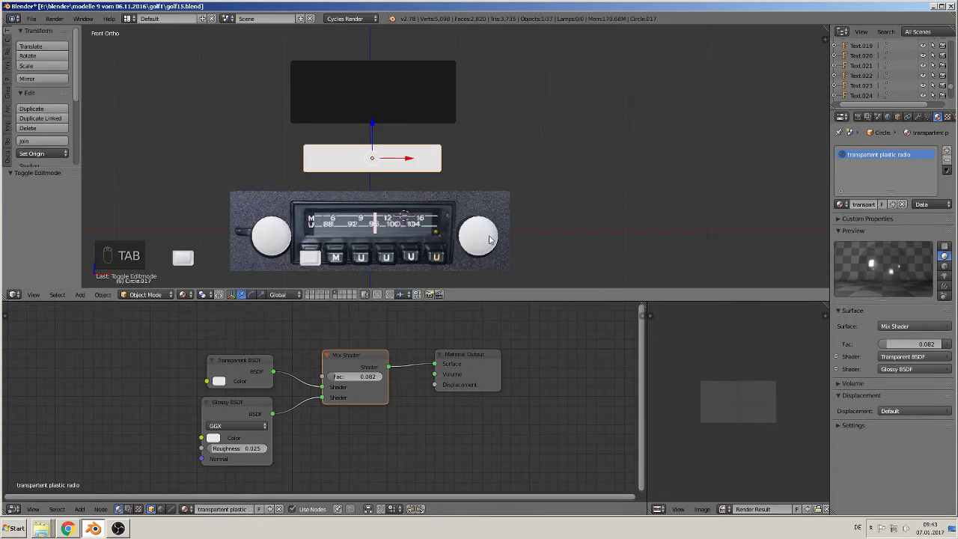
{"action": "right_click", "coordinate": [489, 241]}
{"action": "right_click", "coordinate": [446, 120]}
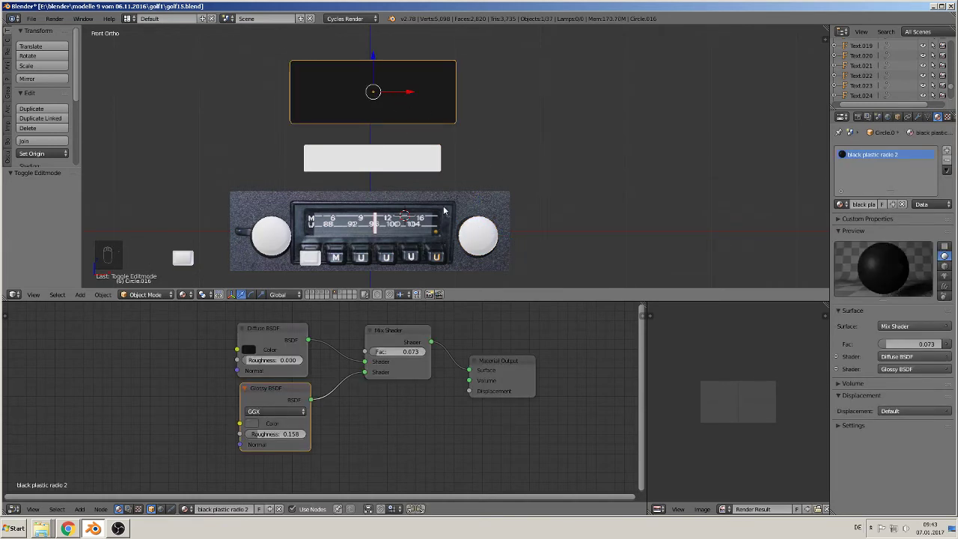
Move the left white knob -6.958 along X, and shift it 1.590 back so it sits beside the knob in the photo.
{"action": "right_click", "coordinate": [273, 237]}
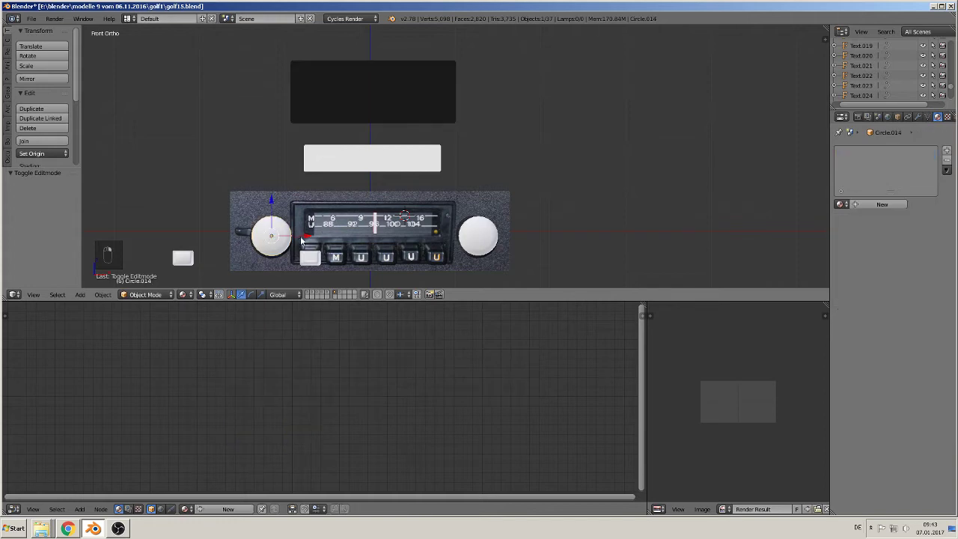
{"action": "left_click_drag", "start_coordinate": [301, 238], "coordinate": [237, 240]}
{"action": "scroll", "coordinate": [264, 244], "scroll_direction": "up", "scroll_amount": 5}
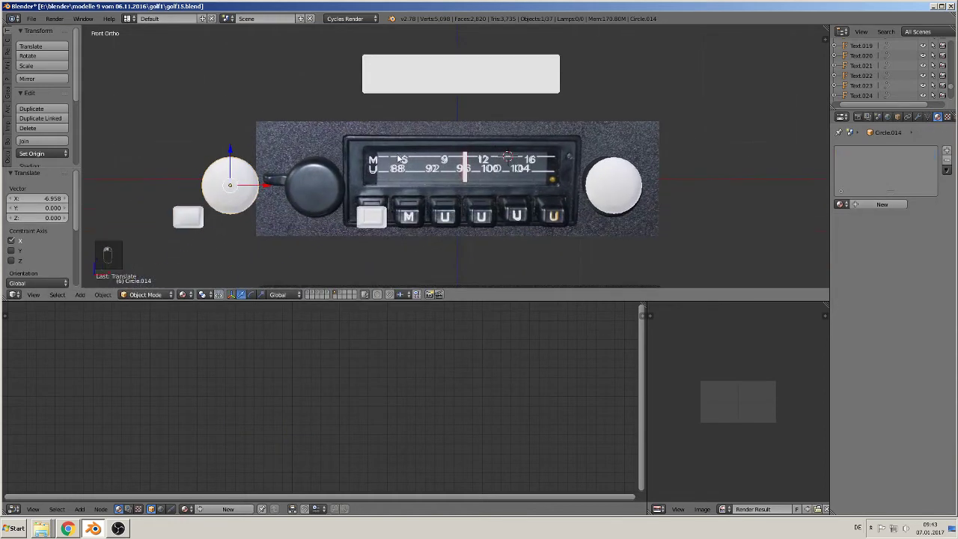
{"action": "scroll", "coordinate": [214, 193], "scroll_direction": "up", "scroll_amount": 1}
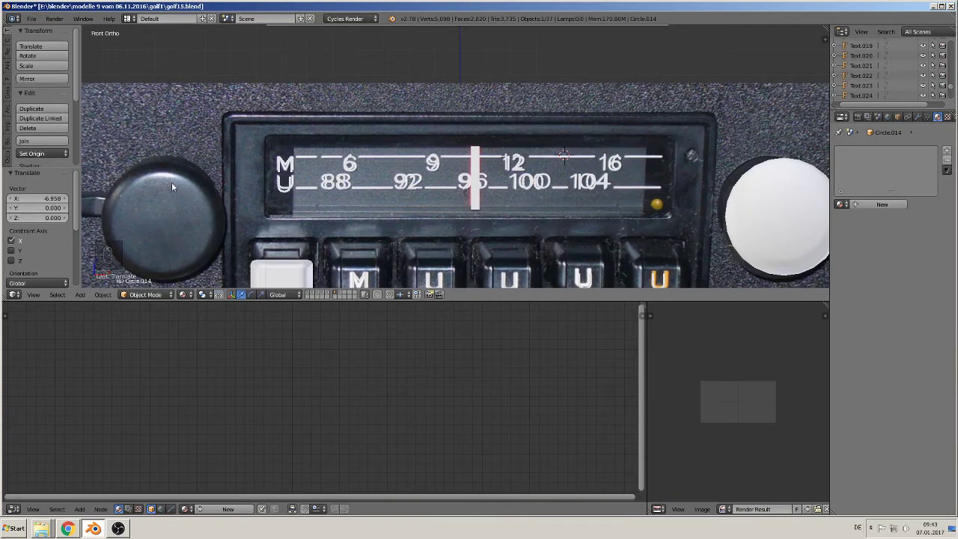
{"action": "scroll", "coordinate": [239, 213], "scroll_direction": "down", "scroll_amount": 2}
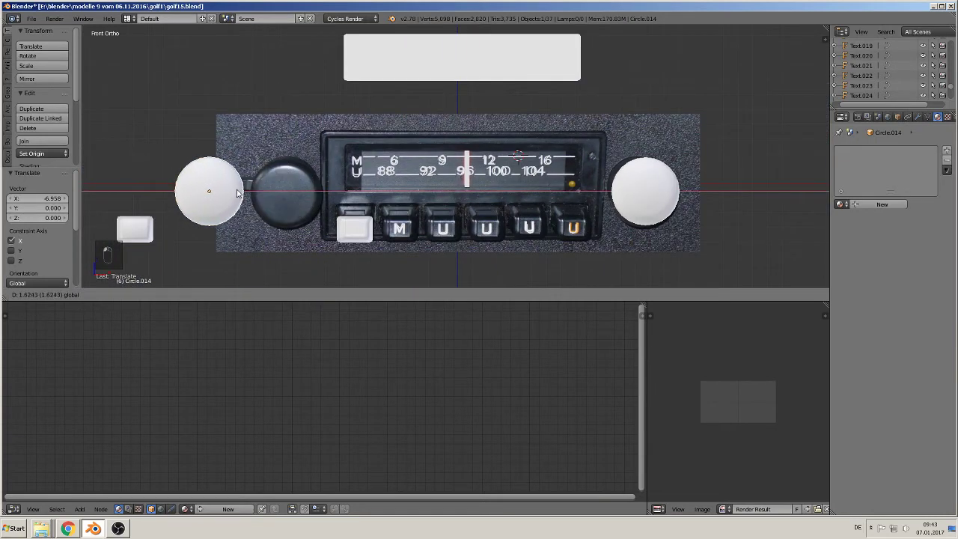
{"action": "left_click", "coordinate": [238, 193]}
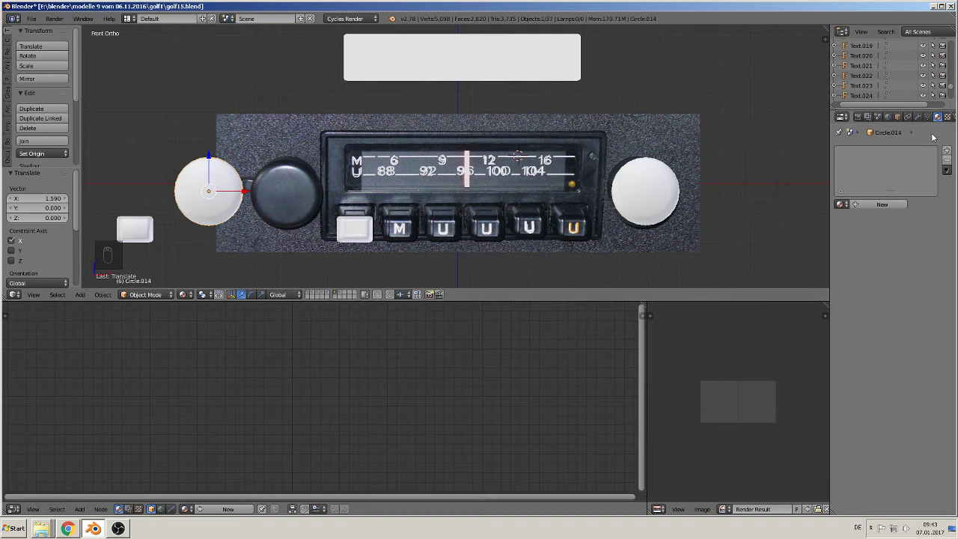
Create a new material on the moved knob and name it "black plastic radio 3 button".
{"action": "left_click", "coordinate": [880, 205]}
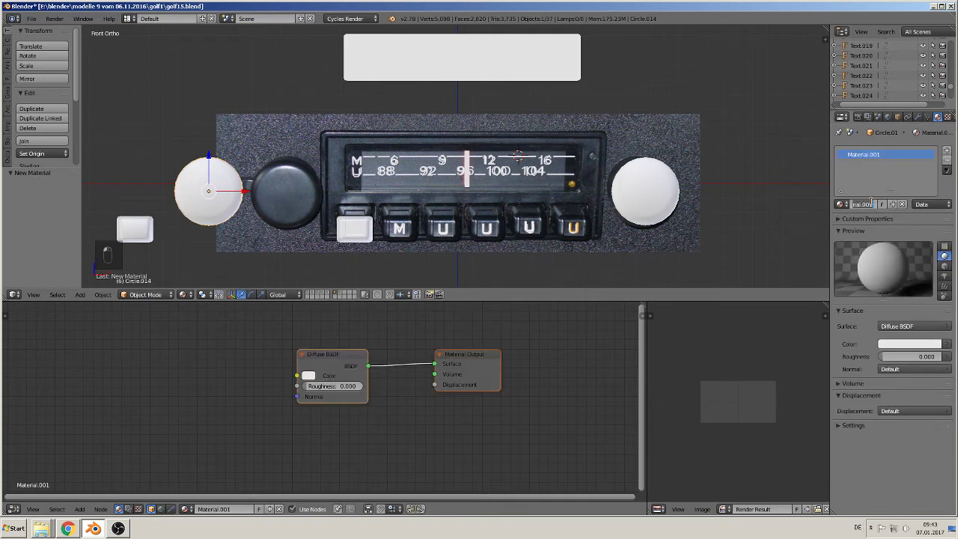
{"action": "type", "text": "black plastic mat radio button"}
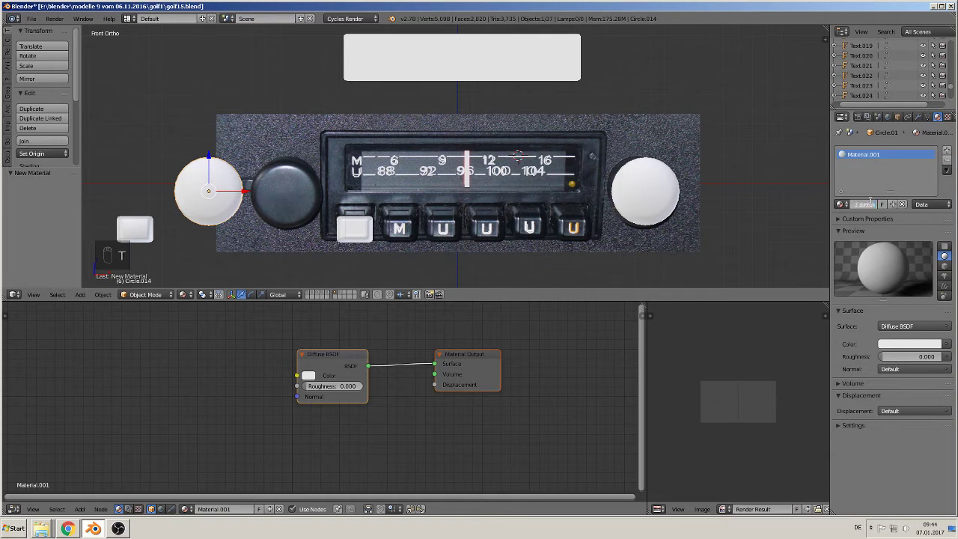
{"action": "key", "text": "Return"}
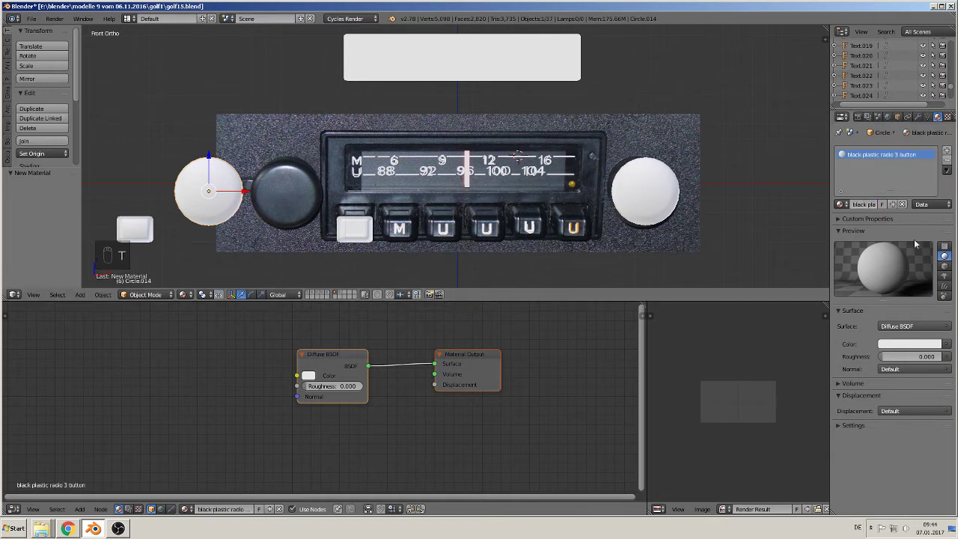
Set the knob material's diffuse color to near-black with R, G and B at 0.015.
{"action": "left_click", "coordinate": [909, 343]}
{"action": "left_click", "coordinate": [934, 268]}
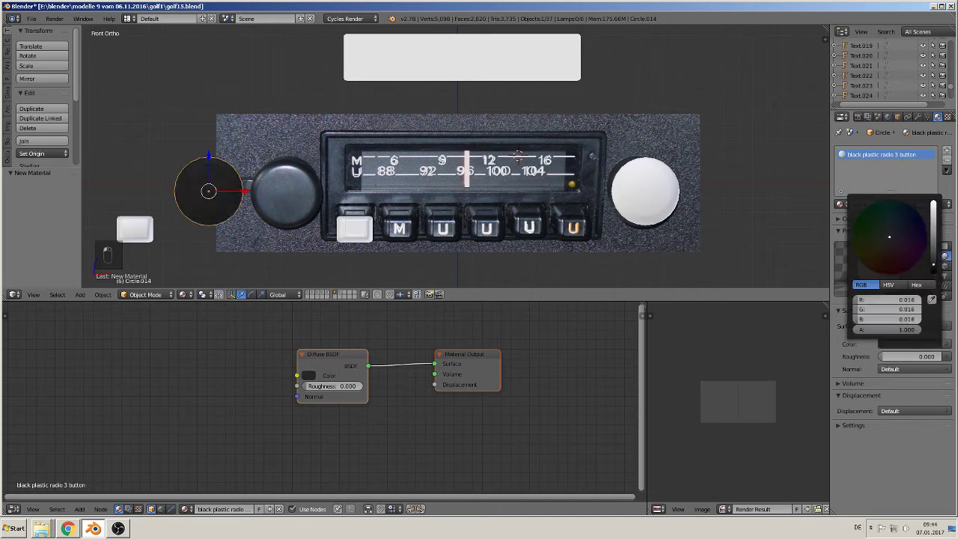
{"action": "left_click_drag", "start_coordinate": [933, 265], "coordinate": [933, 268]}
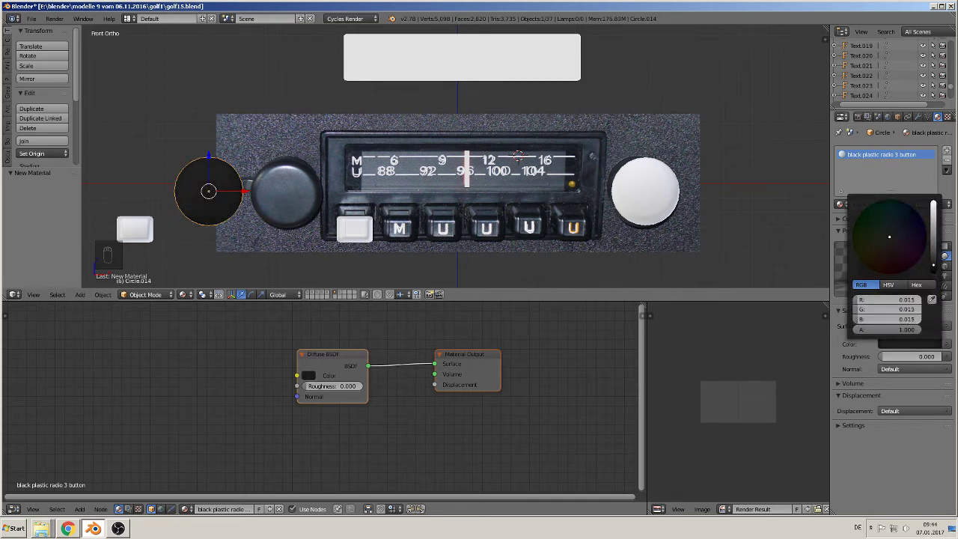
{"action": "scroll", "coordinate": [397, 198], "scroll_direction": "up", "scroll_amount": 3}
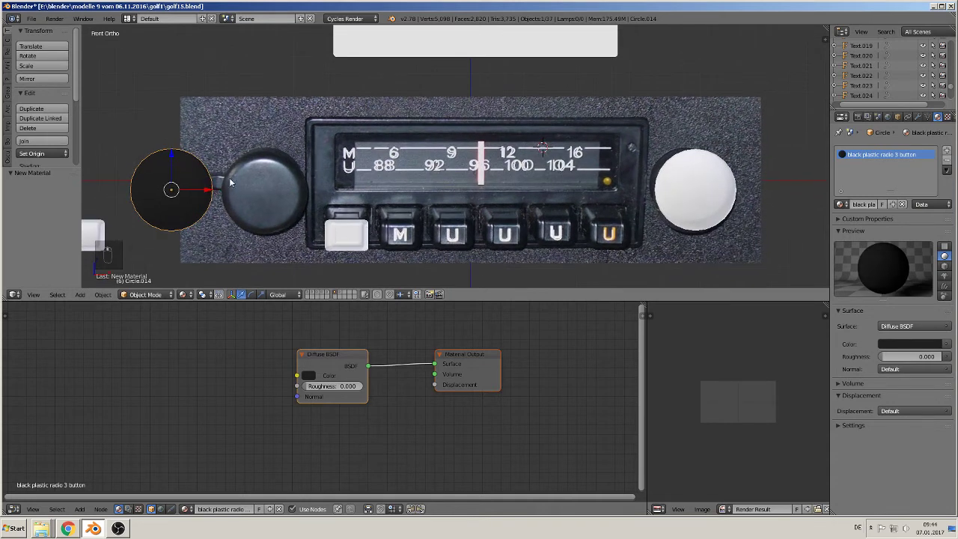
Move the Diffuse BSDF node away from the Material Output and insert a Mix Shader on the link between them.
{"action": "left_click", "coordinate": [334, 360]}
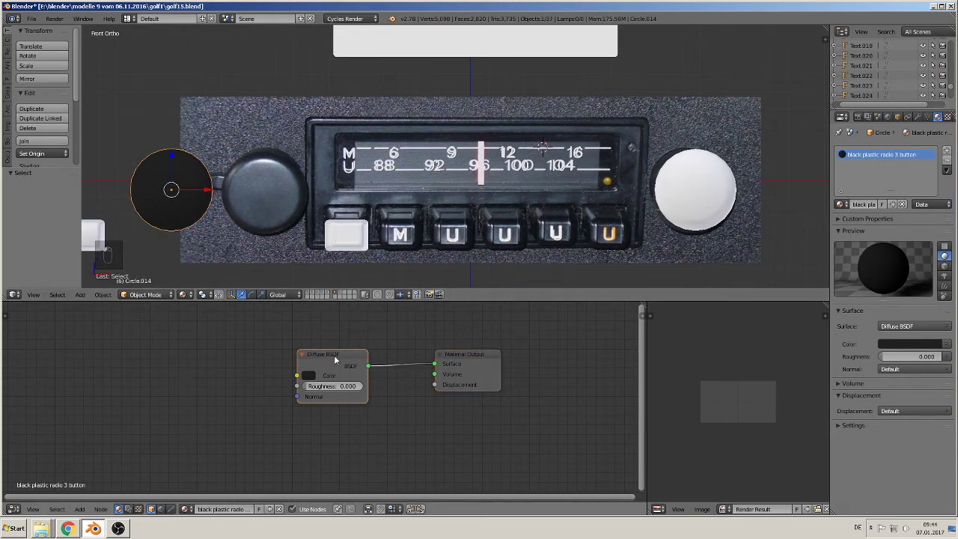
{"action": "left_click_drag", "start_coordinate": [334, 359], "coordinate": [163, 352]}
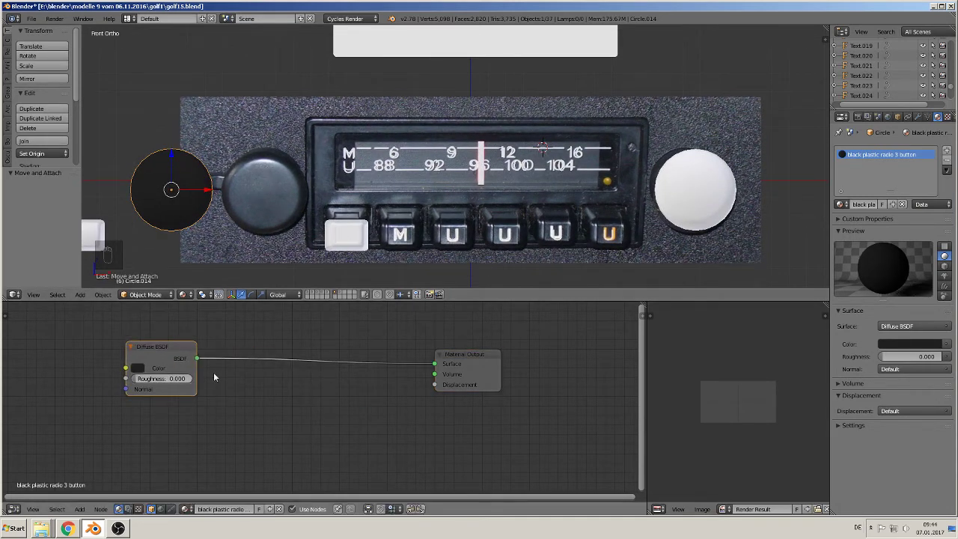
{"action": "left_click", "coordinate": [81, 510]}
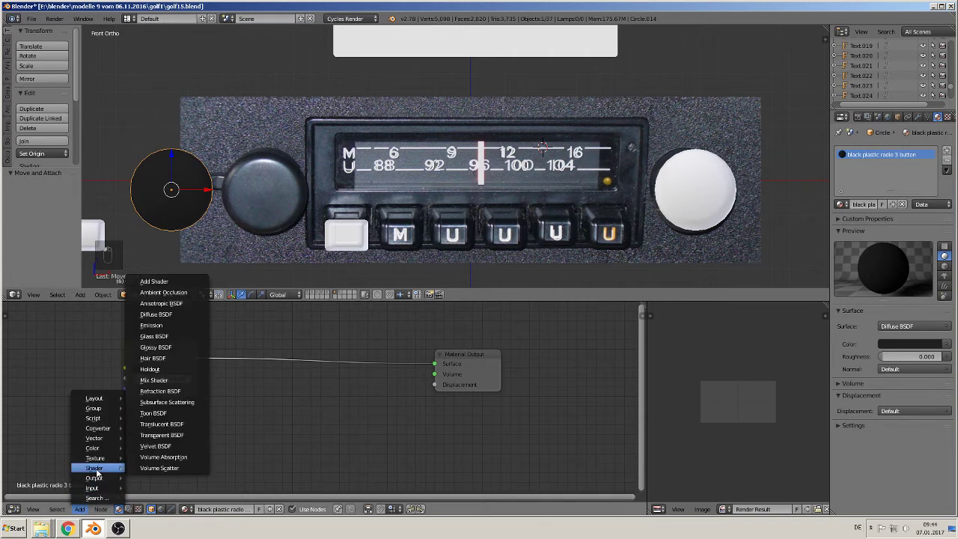
{"action": "mouse_move", "coordinate": [113, 469]}
{"action": "left_click", "coordinate": [153, 380]}
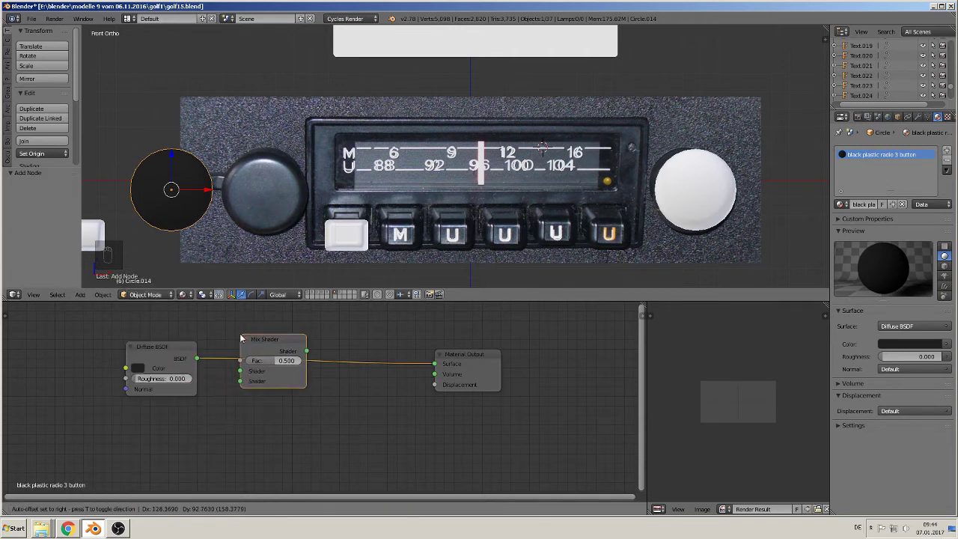
{"action": "left_click", "coordinate": [271, 358]}
Add a Glossy BSDF below the Diffuse BSDF and connect it to the Mix Shader's second shader input.
{"action": "left_click", "coordinate": [80, 509]}
{"action": "mouse_move", "coordinate": [103, 467]}
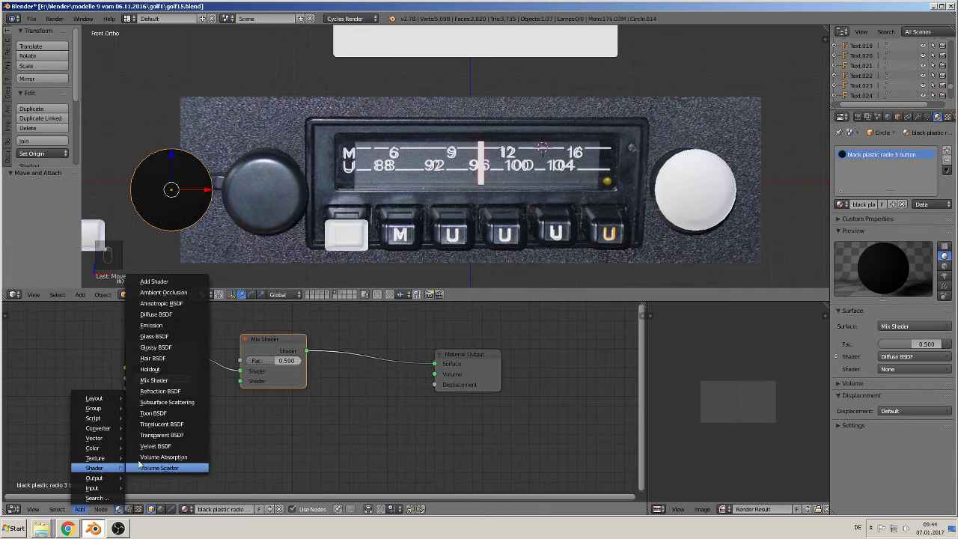
{"action": "left_click", "coordinate": [156, 347]}
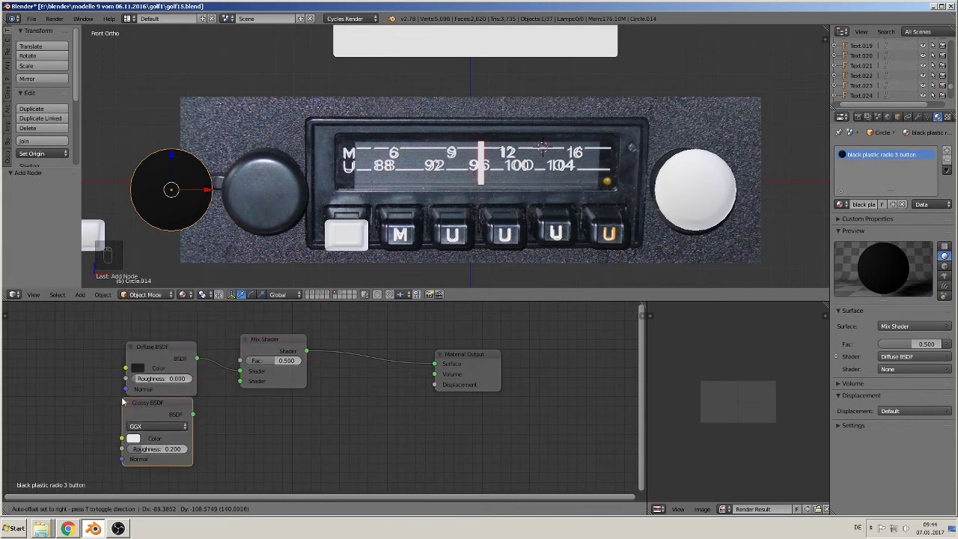
{"action": "left_click", "coordinate": [179, 415]}
{"action": "left_click_drag", "start_coordinate": [200, 419], "coordinate": [241, 380]}
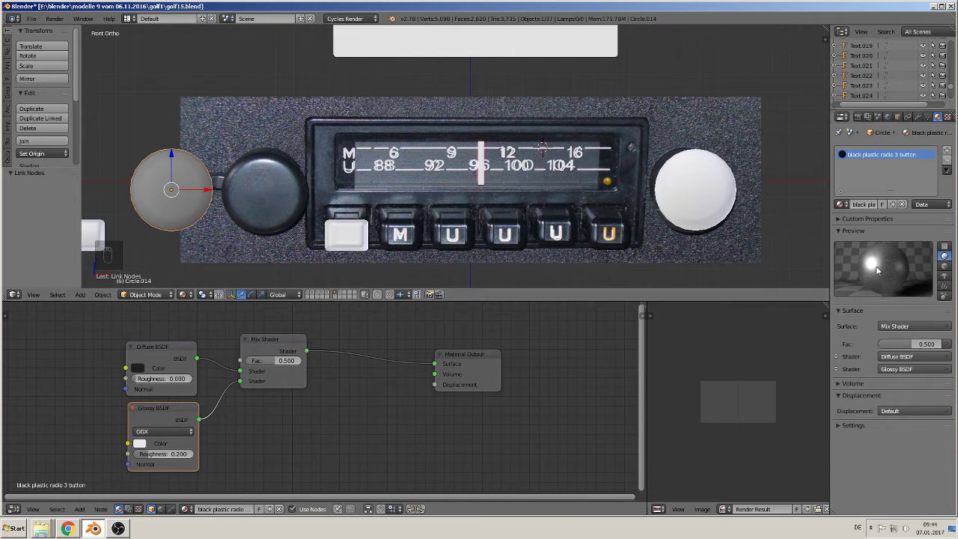
Set the knob material's Mix Shader factor to 0.136 and darken the Diffuse BSDF color further toward black.
{"action": "left_click_drag", "start_coordinate": [279, 360], "coordinate": [258, 362]}
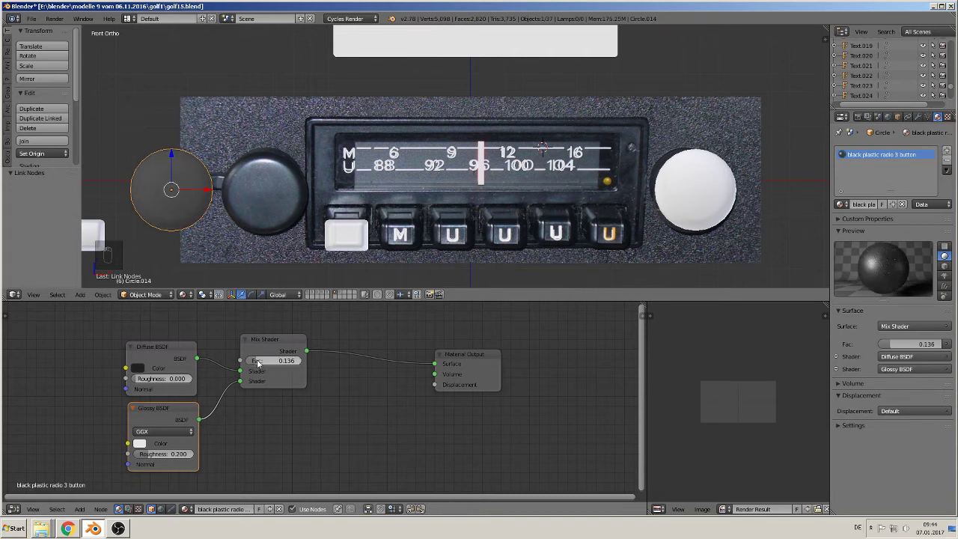
{"action": "left_click", "coordinate": [138, 368]}
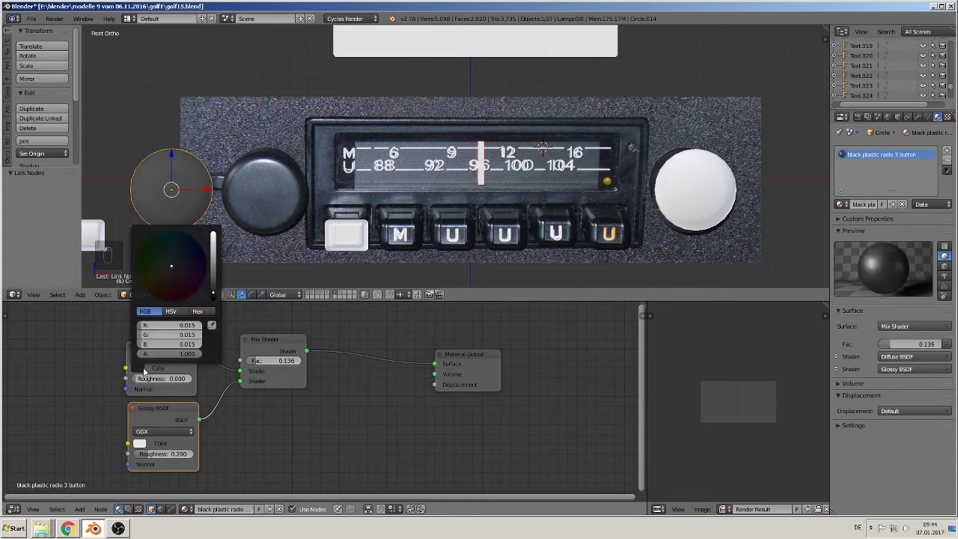
{"action": "left_click_drag", "start_coordinate": [213, 293], "coordinate": [213, 297]}
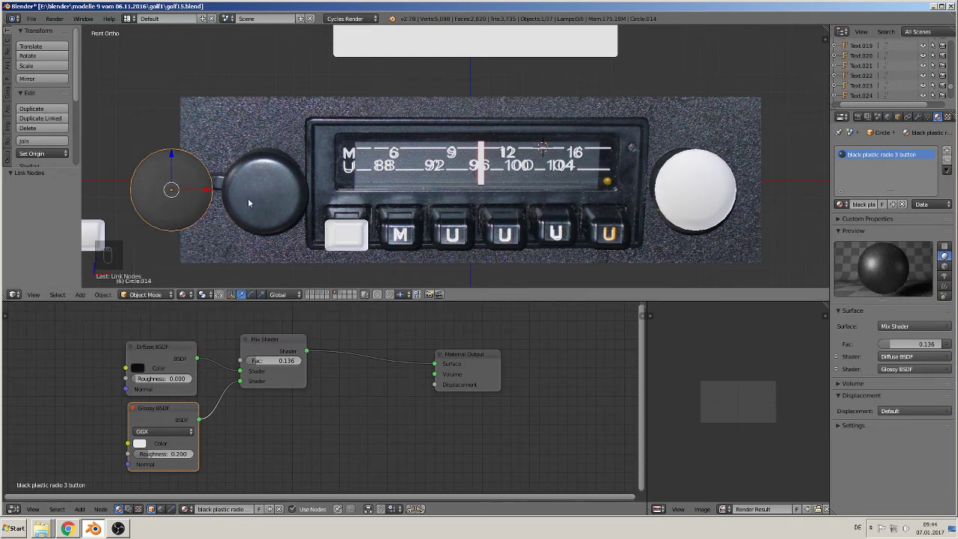
Preview the knob in rendered shading, leave that preview, and set the Glossy BSDF roughness to 0.225.
{"action": "left_click", "coordinate": [185, 294]}
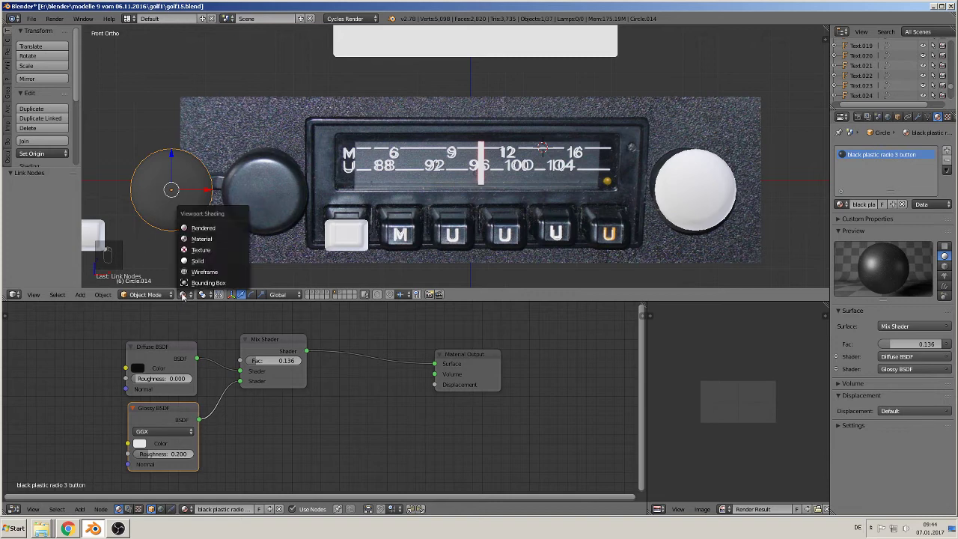
{"action": "left_click", "coordinate": [217, 225]}
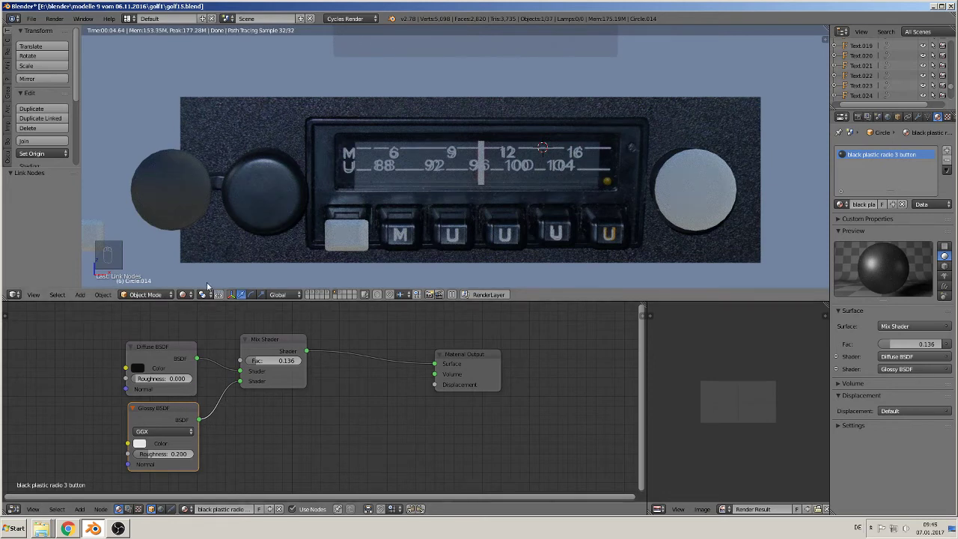
{"action": "left_click", "coordinate": [185, 294]}
{"action": "left_click", "coordinate": [199, 260]}
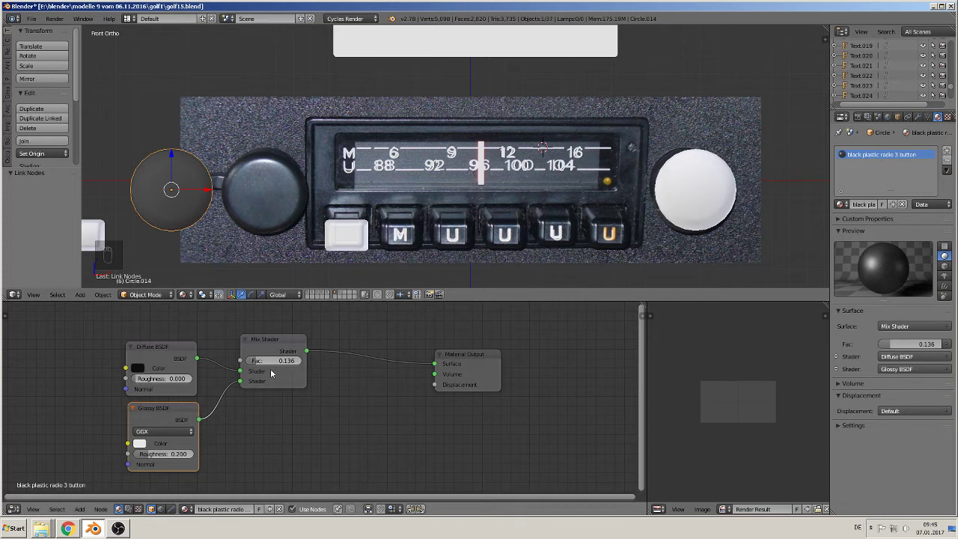
{"action": "left_click_drag", "start_coordinate": [182, 455], "coordinate": [152, 453]}
Move the knob -6.383 along X, clear of the reference photo, and compare it with the photographed knob.
{"action": "scroll", "coordinate": [339, 177], "scroll_direction": "down", "scroll_amount": 3}
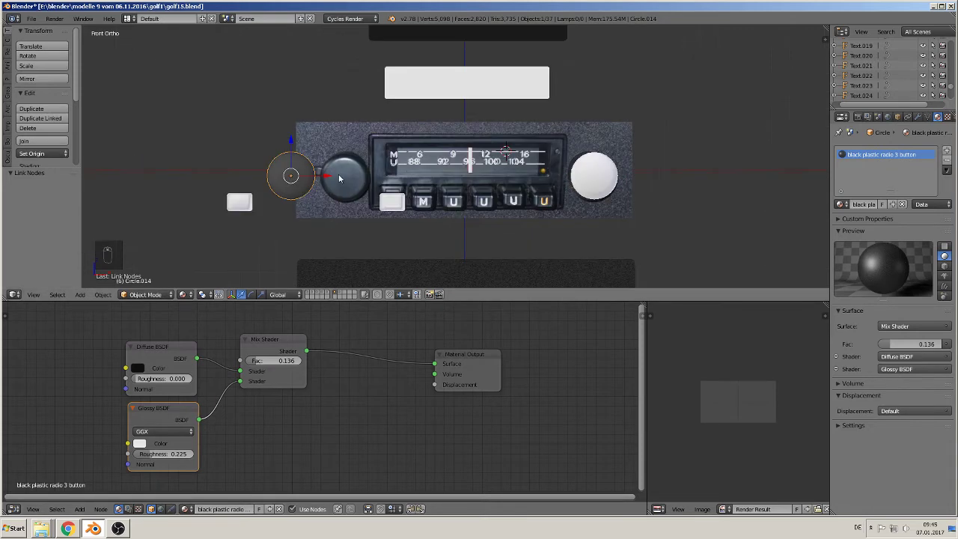
{"action": "left_click_drag", "start_coordinate": [339, 177], "coordinate": [316, 180]}
{"action": "scroll", "coordinate": [336, 195], "scroll_direction": "up", "scroll_amount": 7}
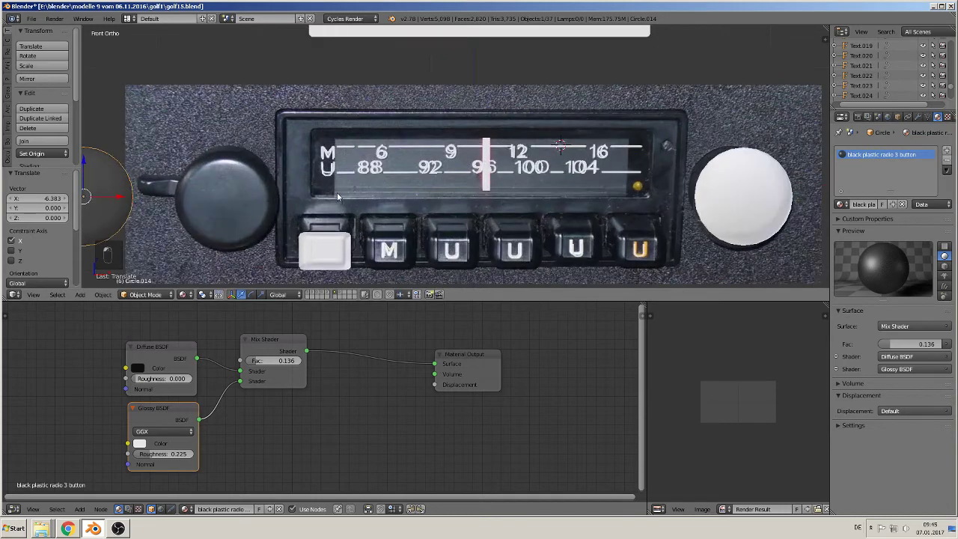
{"action": "middle_click_drag", "start_coordinate": [277, 198], "coordinate": [539, 168], "text": "shift"}
{"action": "scroll", "coordinate": [309, 192], "scroll_direction": "up", "scroll_amount": 4}
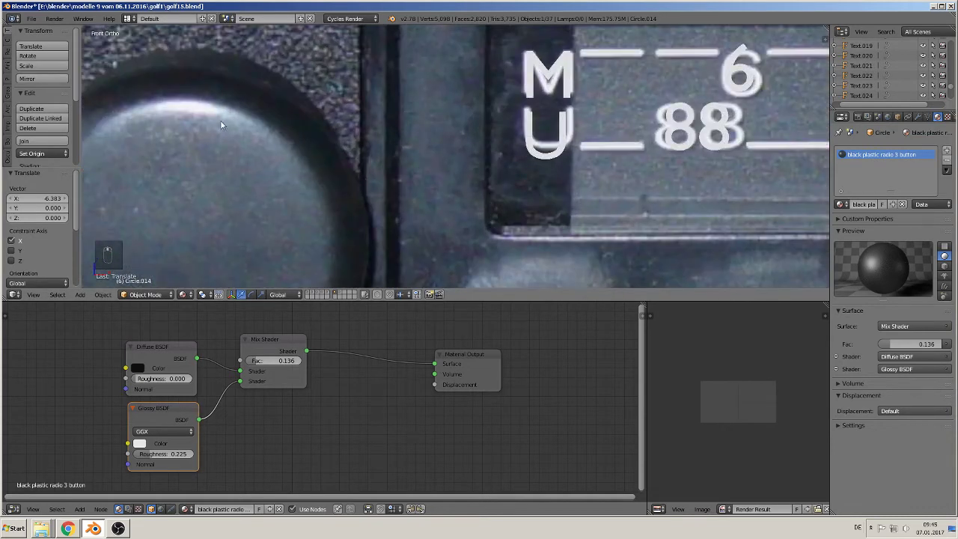
{"action": "scroll", "coordinate": [265, 159], "scroll_direction": "down", "scroll_amount": 10}
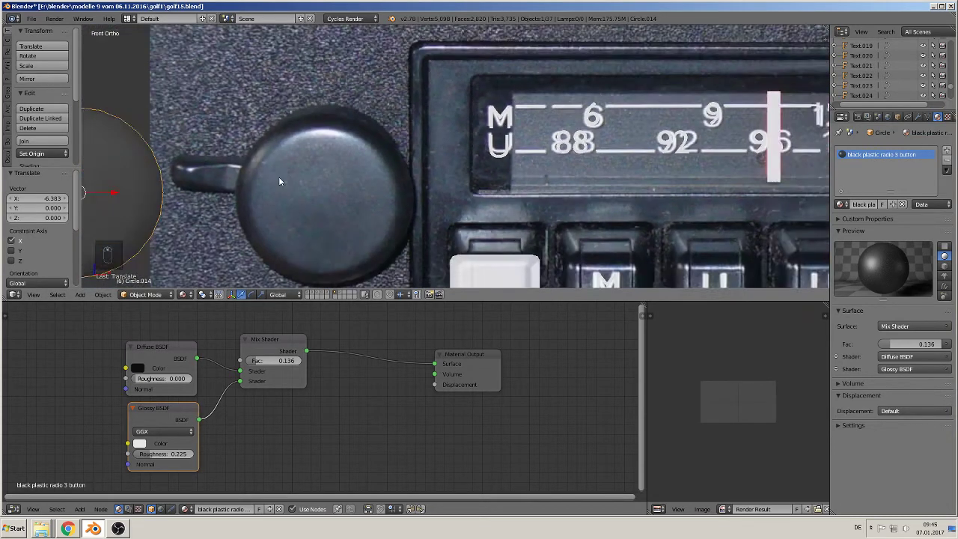
Shift the Mix Shader node aside, add a Noise Texture above the Diffuse BSDF, and connect its Fac output to the Mix Shader's Fac input.
{"action": "scroll", "coordinate": [338, 397], "scroll_direction": "down", "scroll_amount": 3}
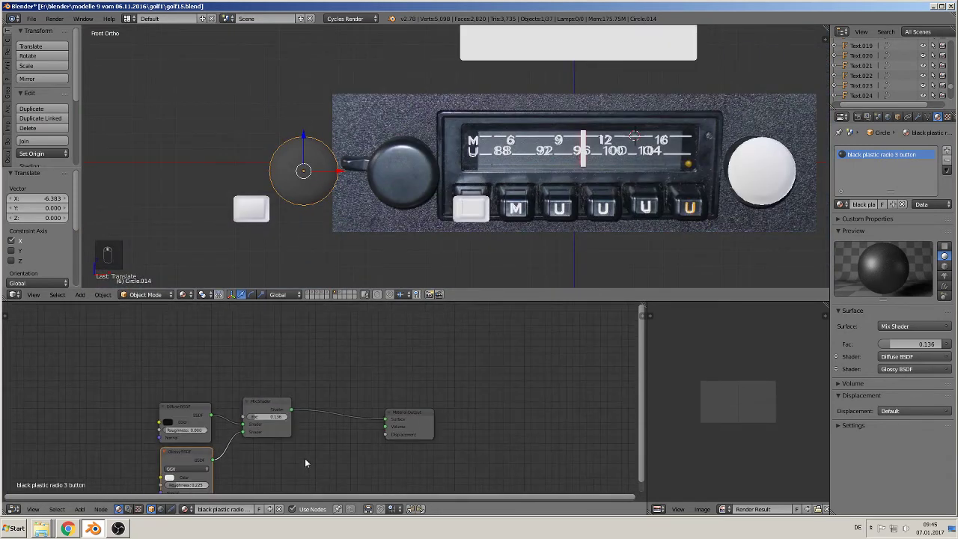
{"action": "left_click_drag", "start_coordinate": [269, 404], "coordinate": [300, 410]}
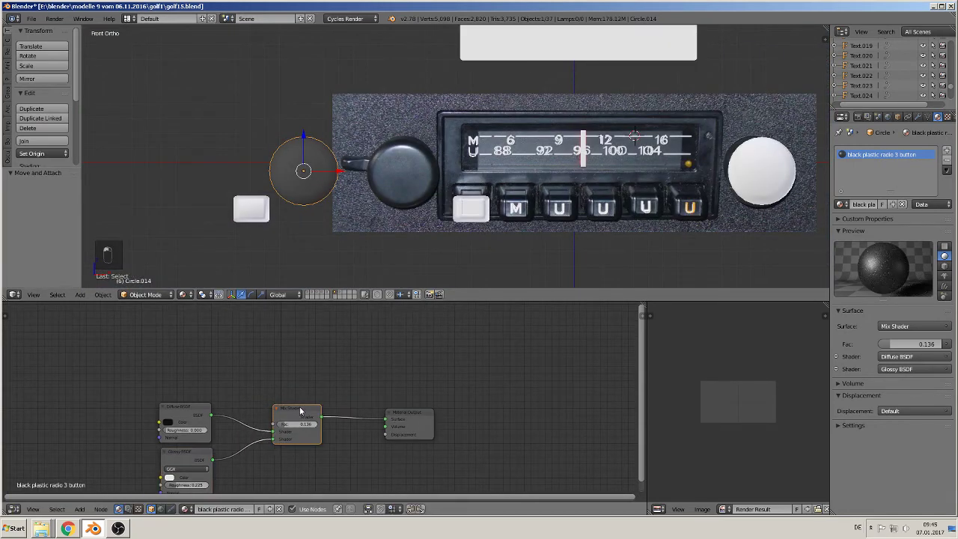
{"action": "left_click", "coordinate": [80, 509]}
{"action": "mouse_move", "coordinate": [100, 469]}
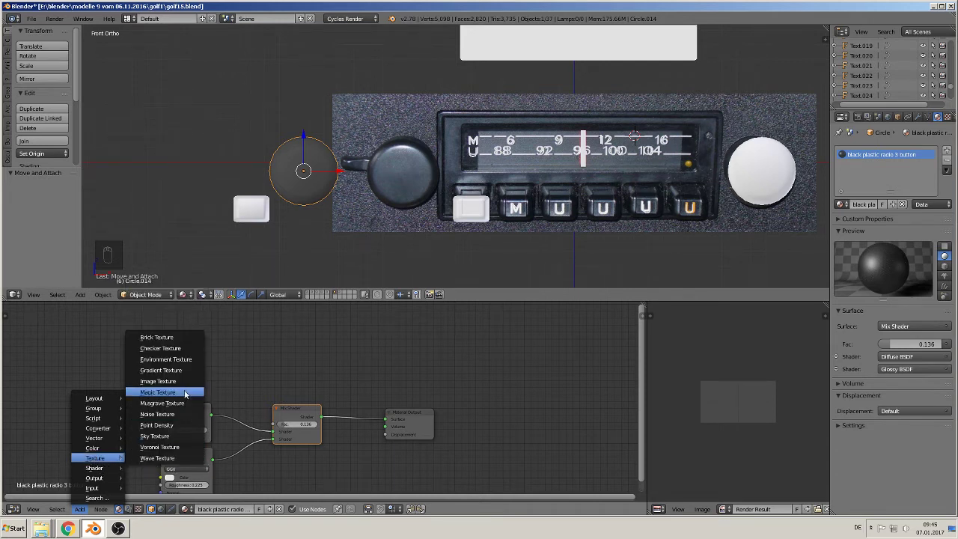
{"action": "left_click", "coordinate": [180, 414]}
{"action": "left_click", "coordinate": [234, 357]}
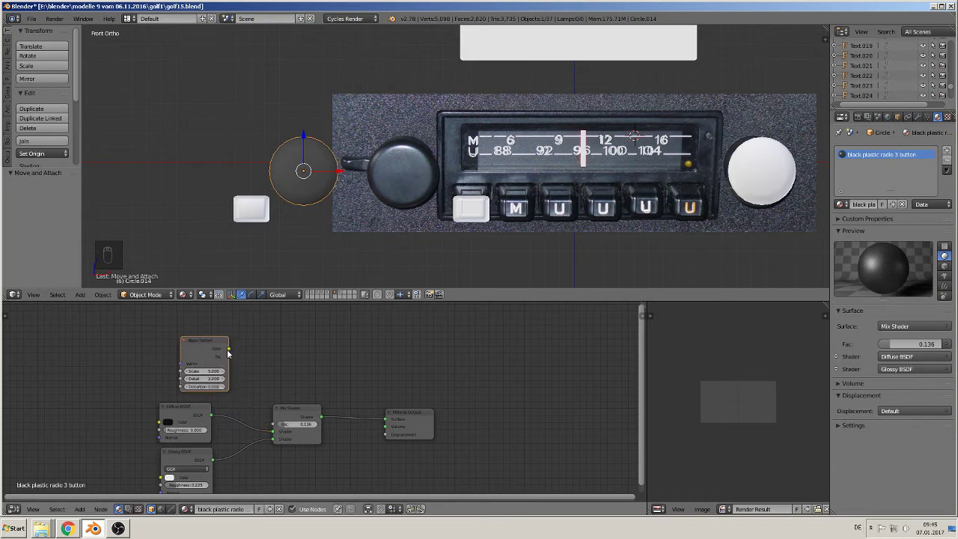
{"action": "left_click_drag", "start_coordinate": [229, 357], "coordinate": [277, 425]}
{"action": "scroll", "coordinate": [348, 386], "scroll_direction": "up", "scroll_amount": 1}
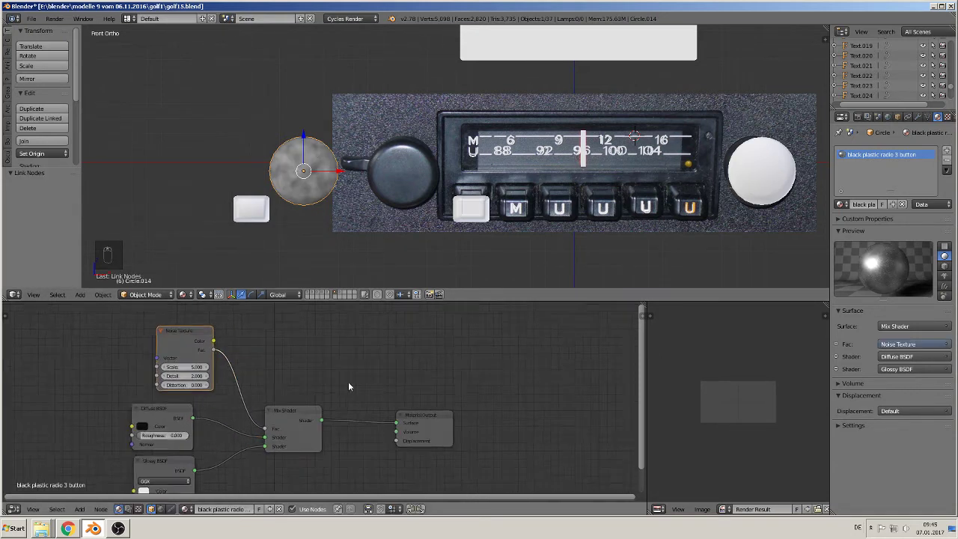
Set the Noise Texture scale to 1000 and compare the knob's grain with the photographed knob.
{"action": "scroll", "coordinate": [234, 373], "scroll_direction": "up", "scroll_amount": 5}
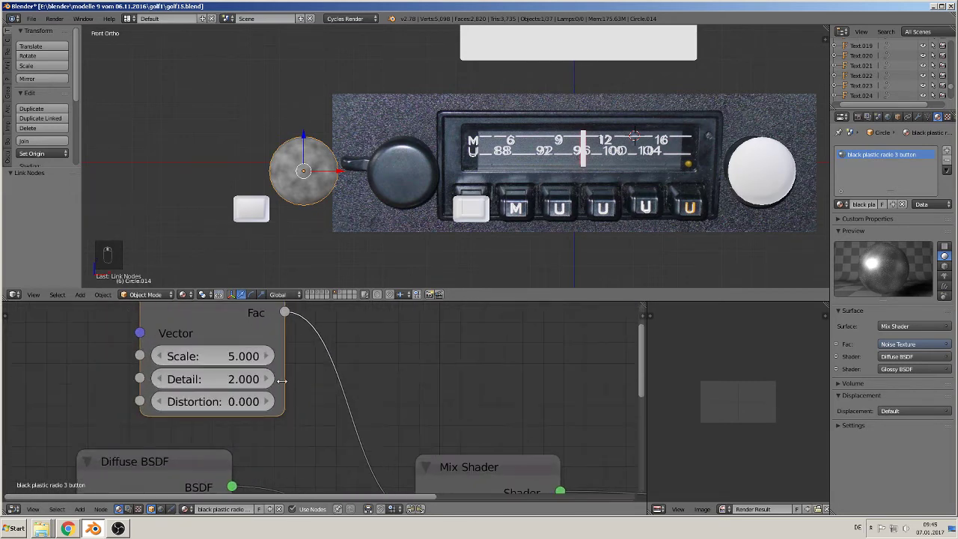
{"action": "scroll", "coordinate": [282, 381], "scroll_direction": "up", "scroll_amount": 1}
{"action": "left_click", "coordinate": [225, 349]}
{"action": "type", "text": "1000"}
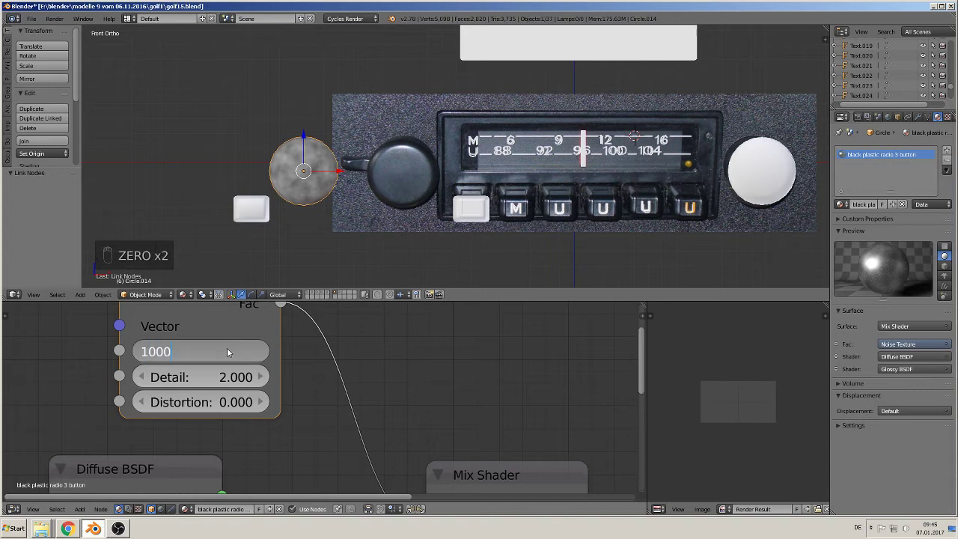
{"action": "key", "text": "Return"}
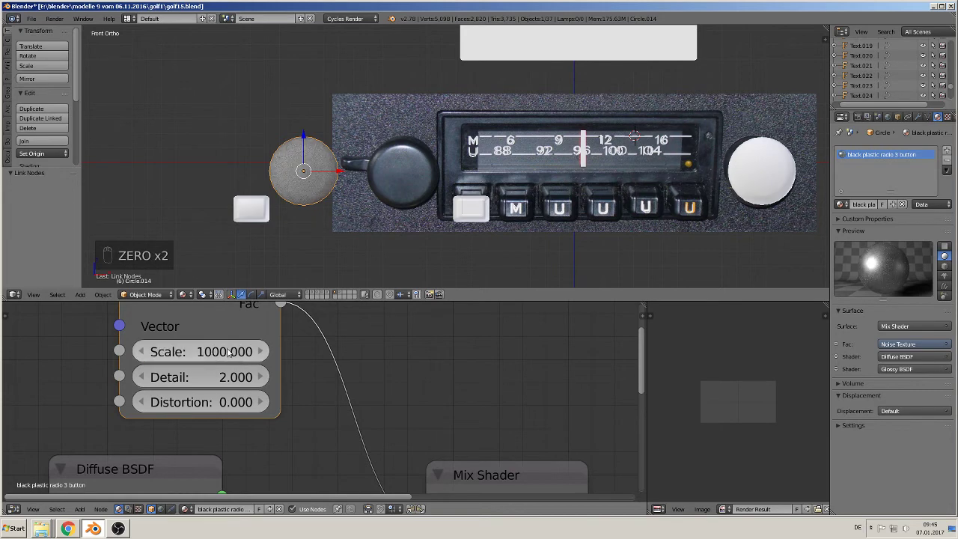
{"action": "scroll", "coordinate": [276, 160], "scroll_direction": "up", "scroll_amount": 4}
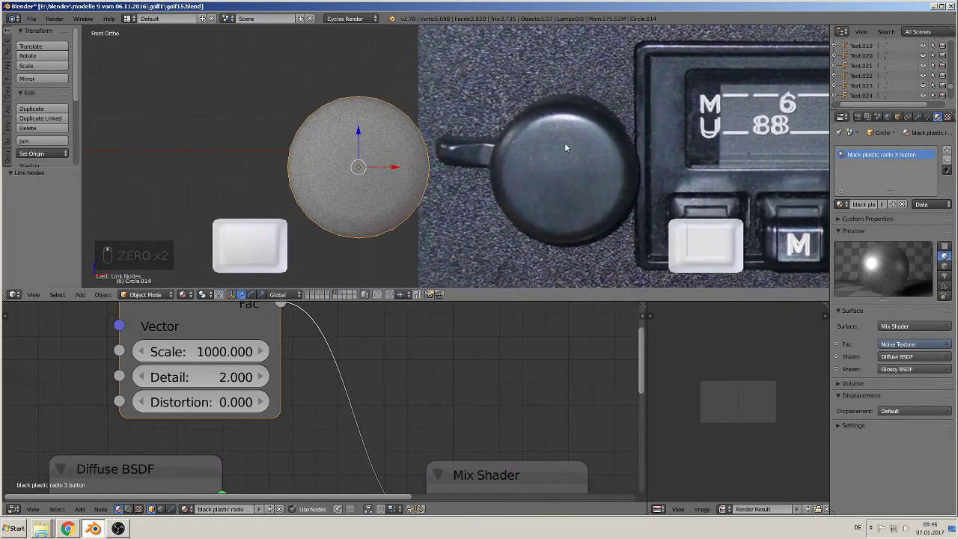
{"action": "scroll", "coordinate": [554, 153], "scroll_direction": "up", "scroll_amount": 3}
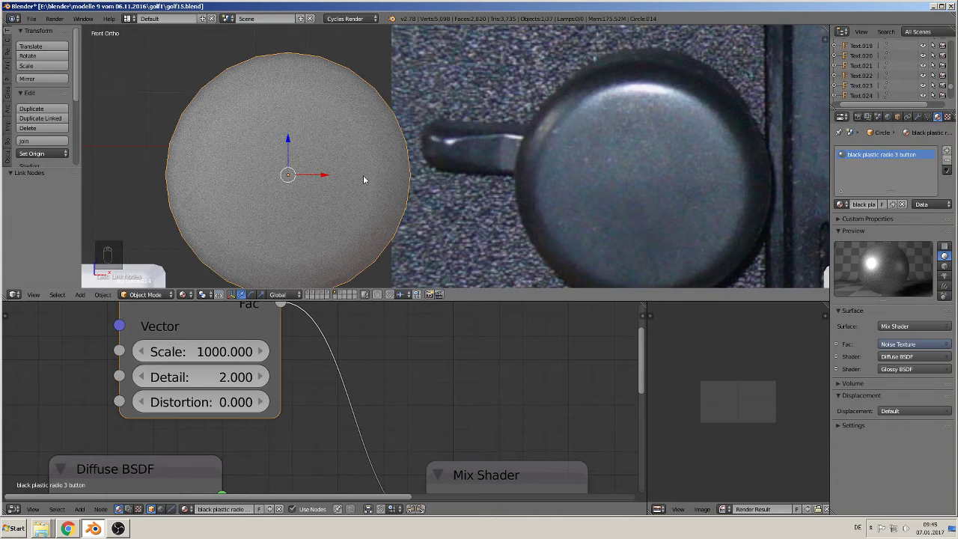
{"action": "scroll", "coordinate": [363, 175], "scroll_direction": "up", "scroll_amount": 2}
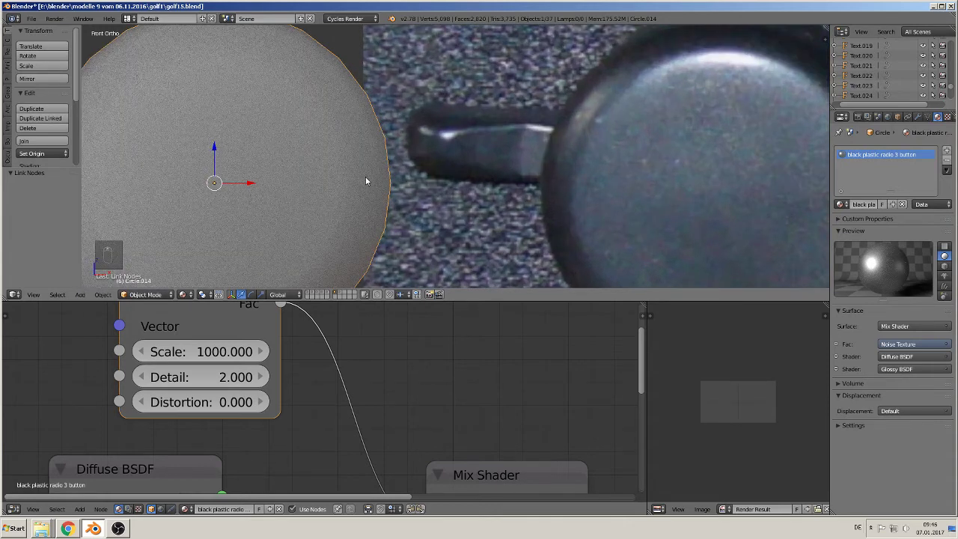
{"action": "scroll", "coordinate": [366, 181], "scroll_direction": "down", "scroll_amount": 1}
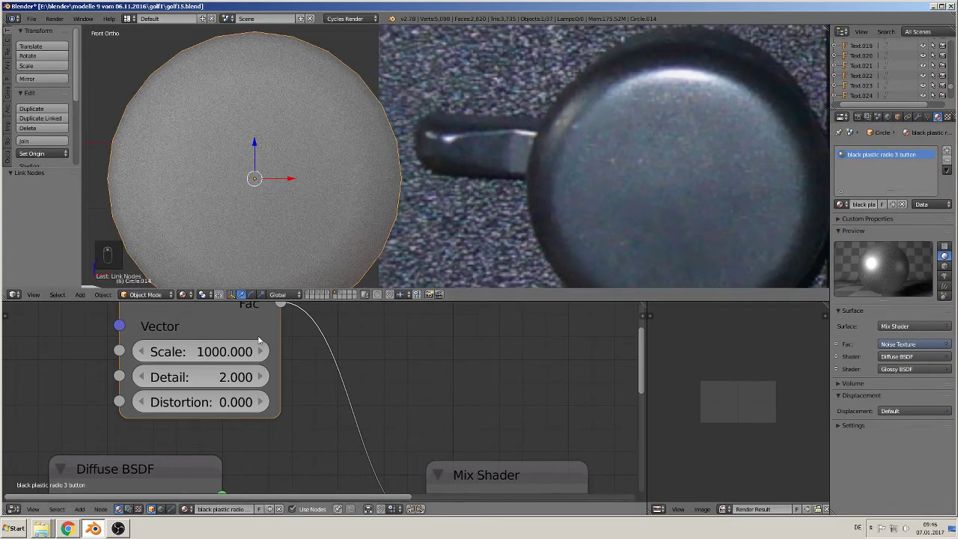
Set the Noise Texture scale to 600 and check the knob's grain against the reference photo.
{"action": "left_click", "coordinate": [238, 350]}
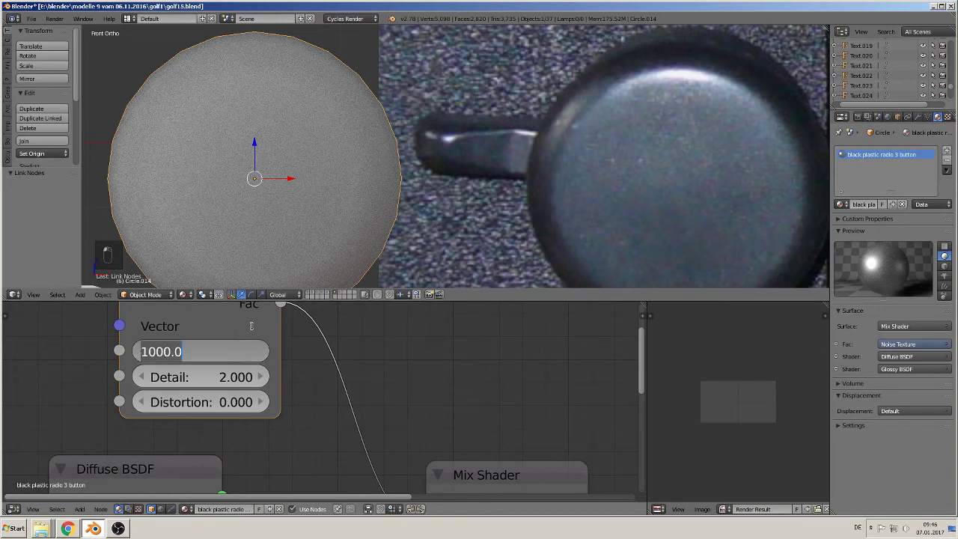
{"action": "type", "text": "600"}
{"action": "key", "text": "Return"}
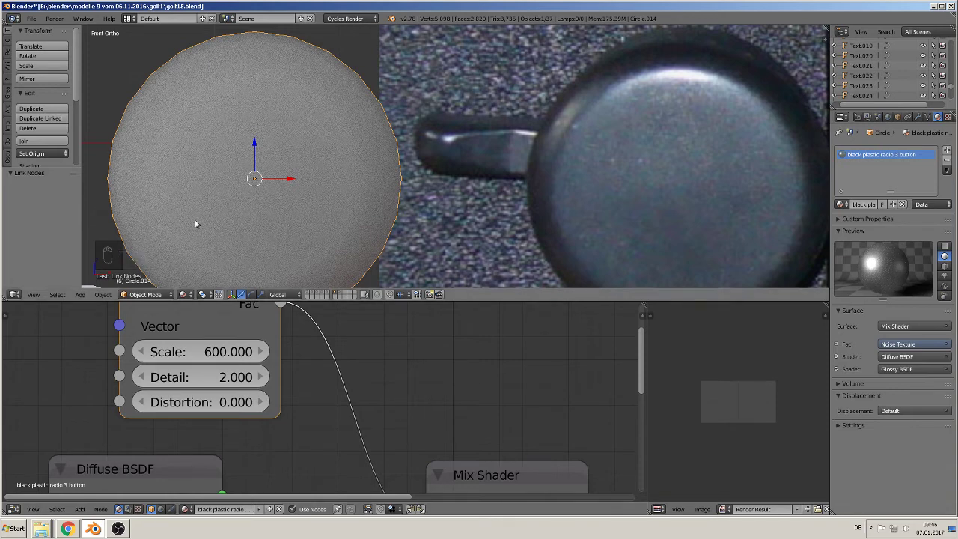
{"action": "scroll", "coordinate": [329, 202], "scroll_direction": "down", "scroll_amount": 5}
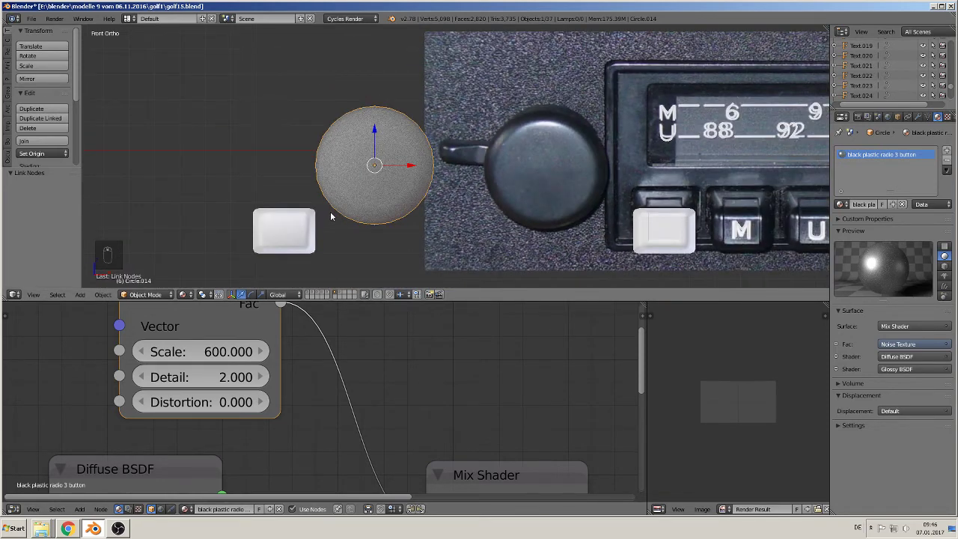
{"action": "scroll", "coordinate": [330, 211], "scroll_direction": "down", "scroll_amount": 2}
{"action": "scroll", "coordinate": [335, 413], "scroll_direction": "down", "scroll_amount": 5}
{"action": "scroll", "coordinate": [341, 428], "scroll_direction": "down", "scroll_amount": 4}
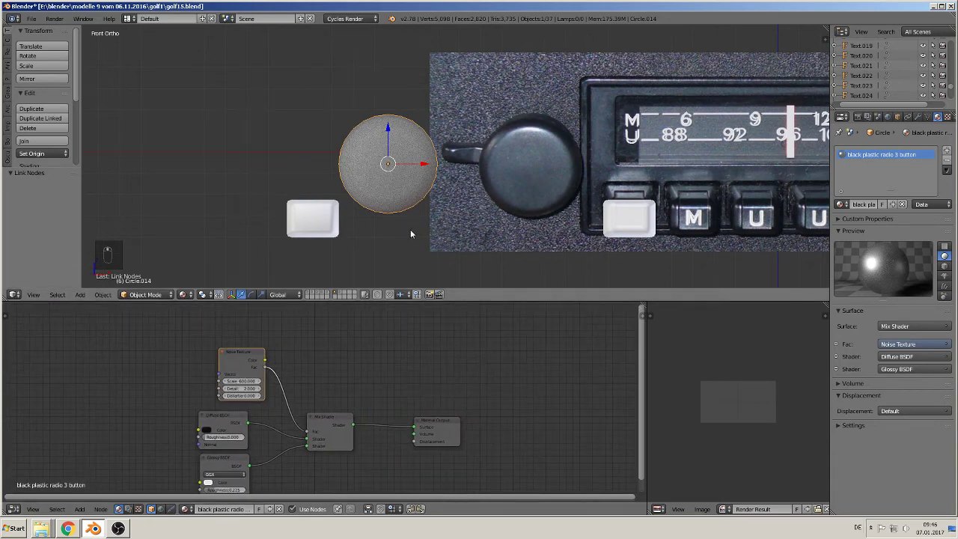
Move the knob 6.822 along X, back over the photographed knob with the lever.
{"action": "key", "text": "Tab"}
{"action": "key", "text": "Tab"}
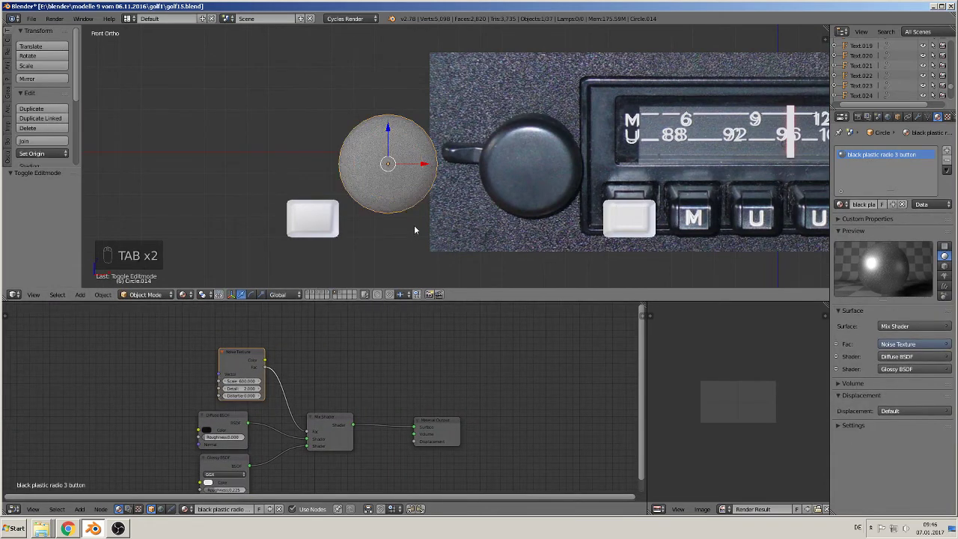
{"action": "scroll", "coordinate": [414, 225], "scroll_direction": "down", "scroll_amount": 2}
{"action": "scroll", "coordinate": [421, 206], "scroll_direction": "down", "scroll_amount": 1}
{"action": "left_click_drag", "start_coordinate": [446, 161], "coordinate": [530, 166]}
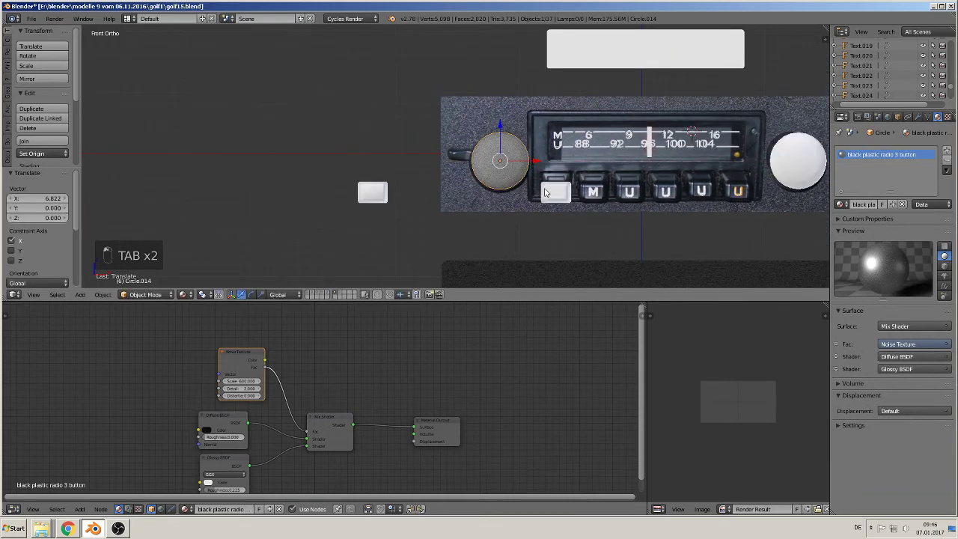
Assign the existing "black plastic radio 3 button" material to the white knob on the other side of the radio.
{"action": "middle_click_drag", "start_coordinate": [631, 226], "coordinate": [451, 255], "text": "shift"}
{"action": "right_click", "coordinate": [635, 193]}
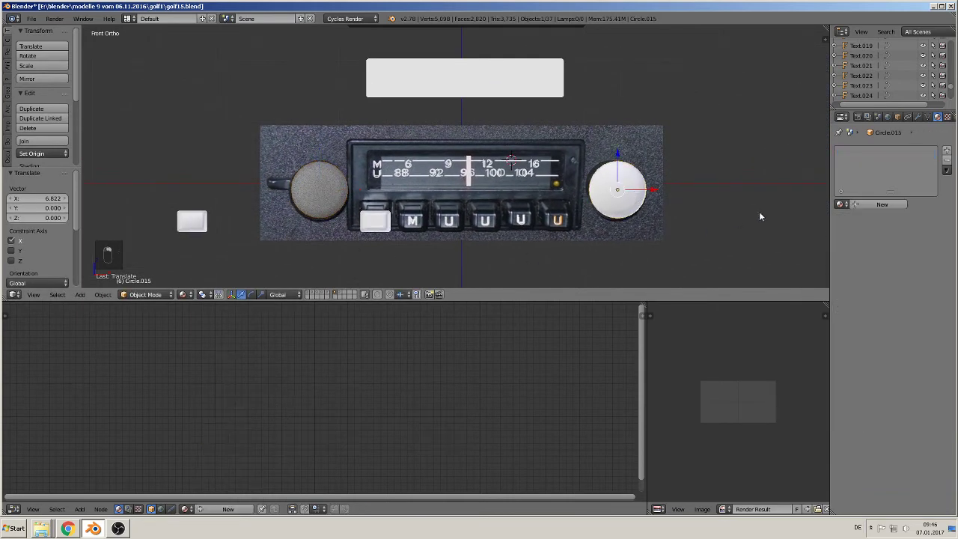
{"action": "left_click", "coordinate": [841, 204]}
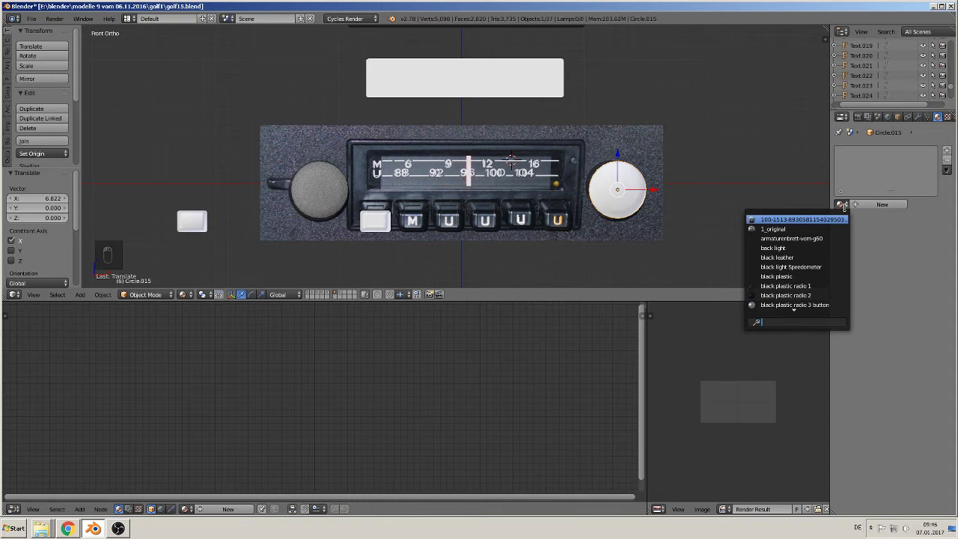
{"action": "type", "text": "bla"}
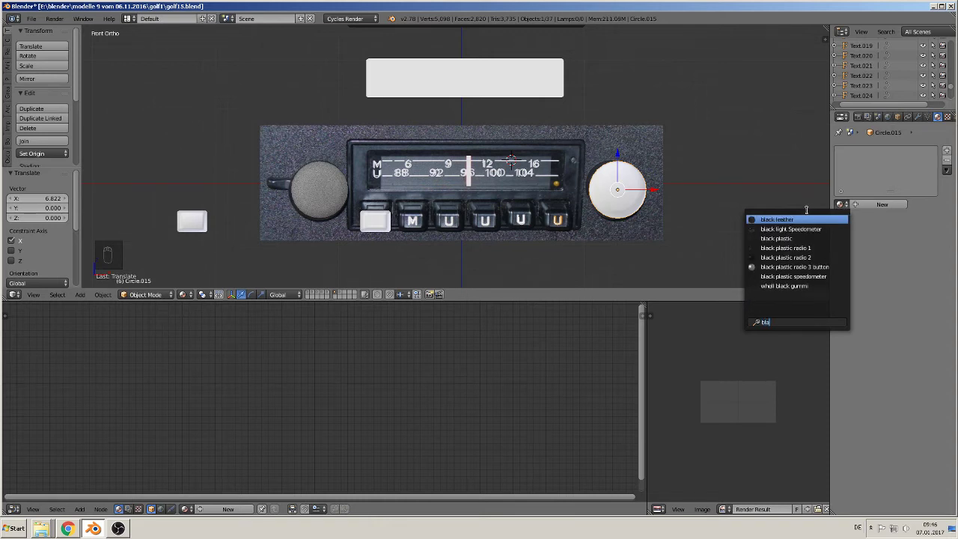
{"action": "left_click", "coordinate": [813, 268]}
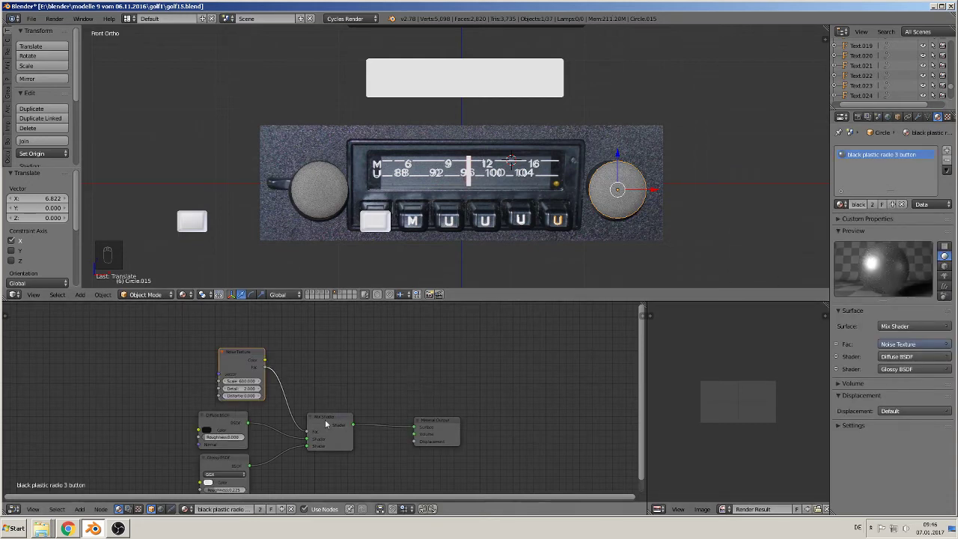
Darken the Glossy BSDF color of the shared knob material to a dark gray.
{"action": "left_click", "coordinate": [207, 483]}
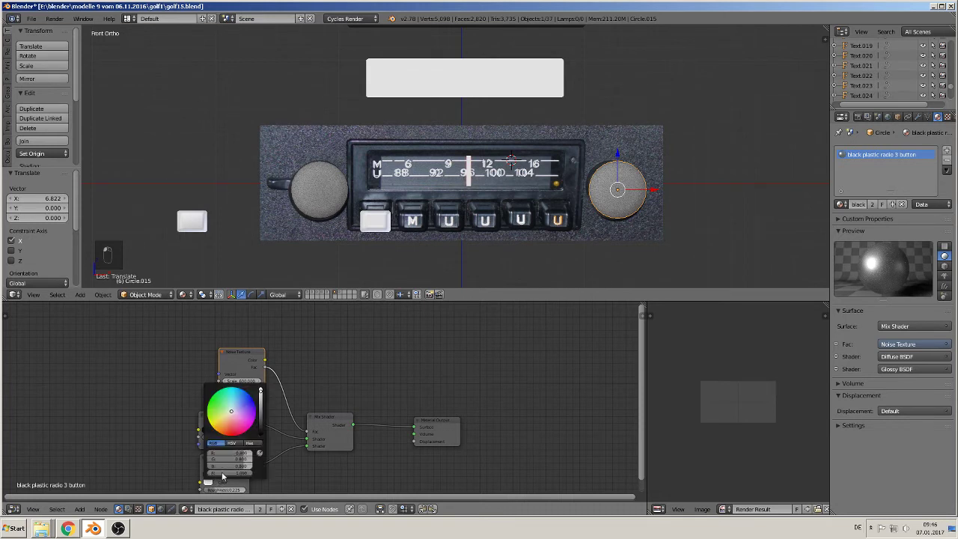
{"action": "left_click", "coordinate": [261, 431]}
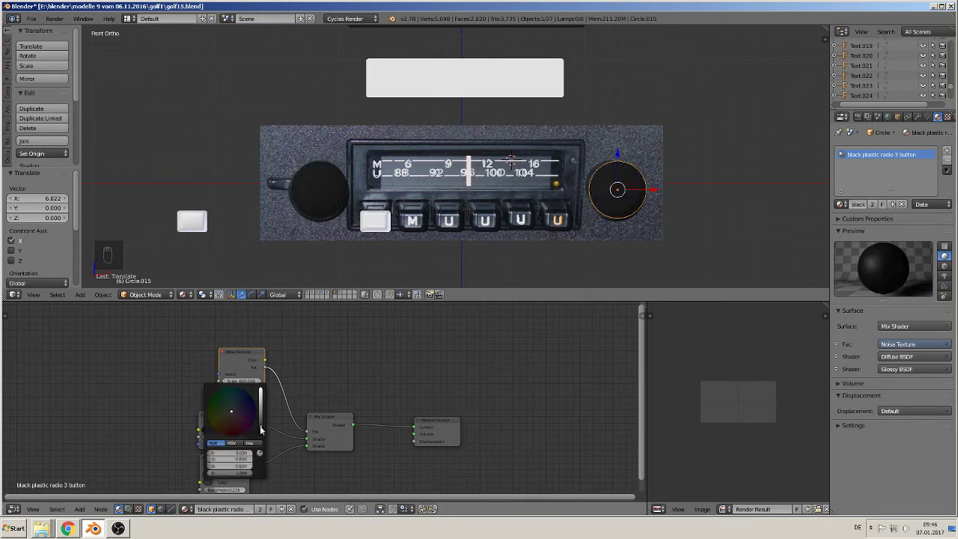
{"action": "left_click_drag", "start_coordinate": [260, 427], "coordinate": [260, 424]}
{"action": "left_click", "coordinate": [260, 422]}
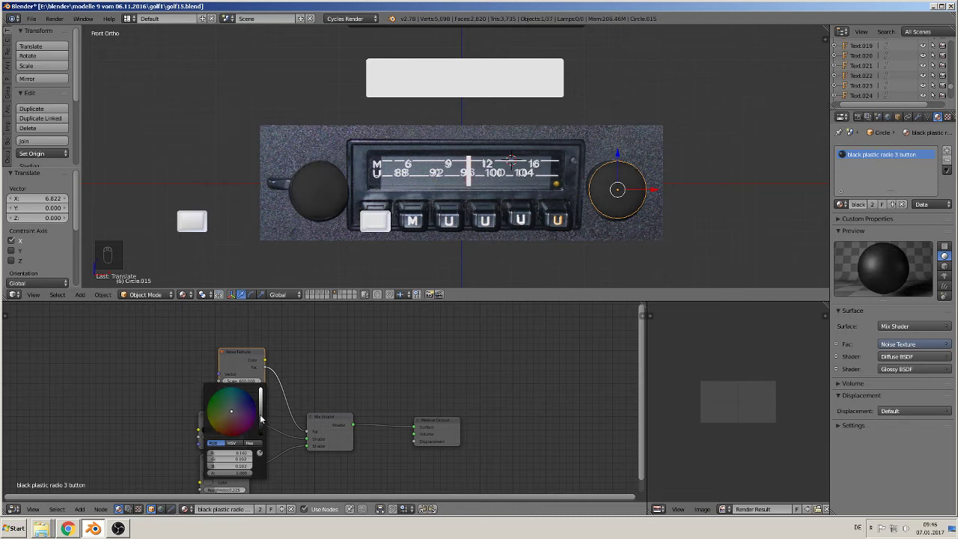
{"action": "left_click", "coordinate": [260, 418]}
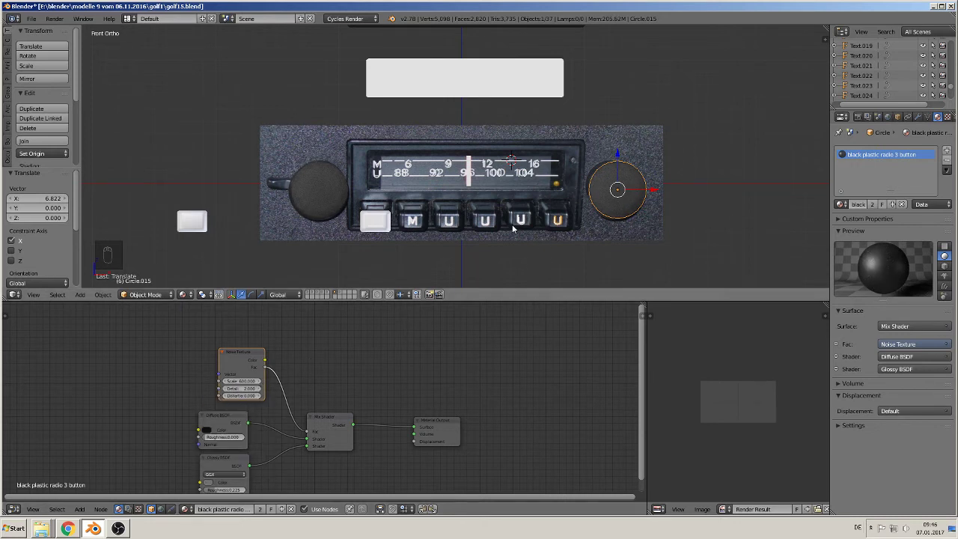
Darken the Glossy BSDF color of the lower faceplate's "black plastic radio 1" material to a near-black gray.
{"action": "scroll", "coordinate": [409, 181], "scroll_direction": "down", "scroll_amount": 5}
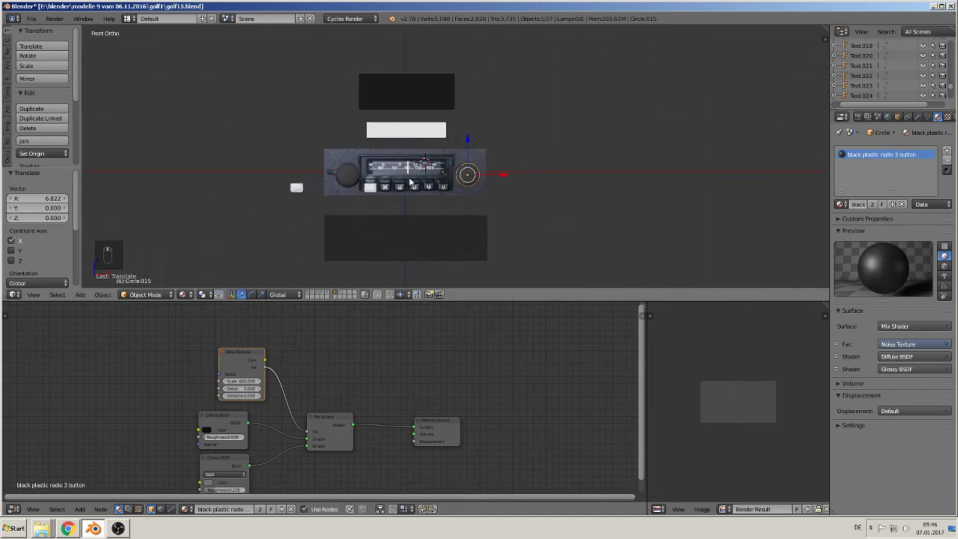
{"action": "scroll", "coordinate": [409, 182], "scroll_direction": "up", "scroll_amount": 3}
{"action": "scroll", "coordinate": [415, 196], "scroll_direction": "down", "scroll_amount": 2}
{"action": "right_click", "coordinate": [406, 253]}
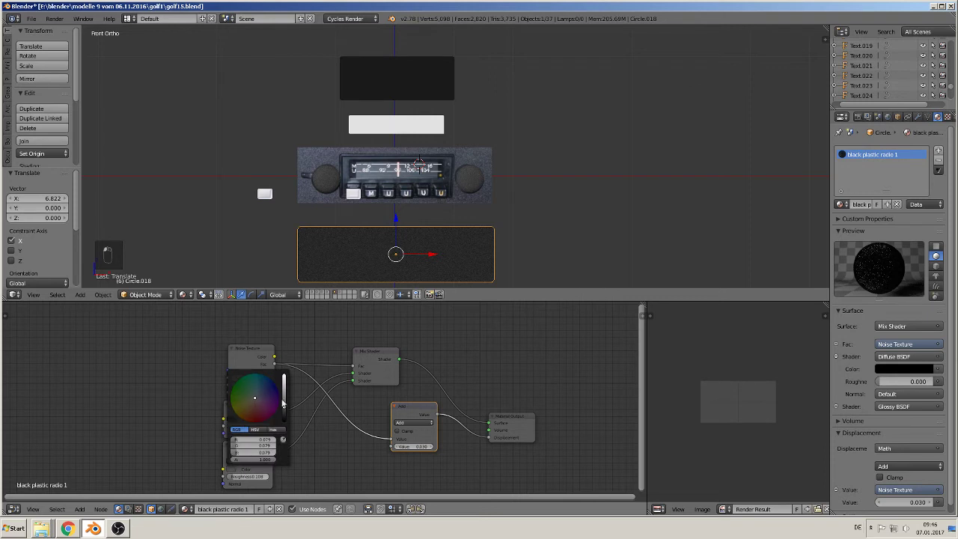
{"action": "left_click_drag", "start_coordinate": [284, 408], "coordinate": [283, 411]}
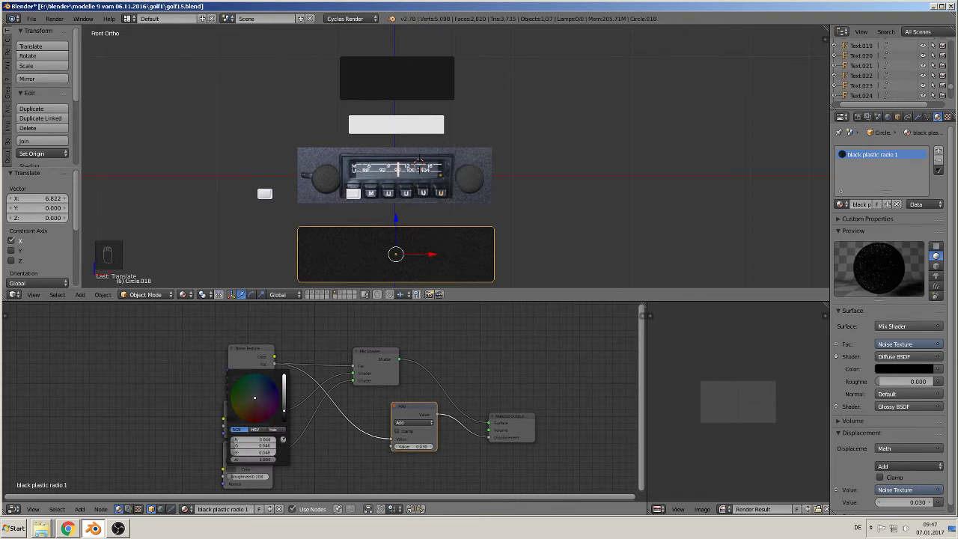
{"action": "scroll", "coordinate": [419, 166], "scroll_direction": "up", "scroll_amount": 1}
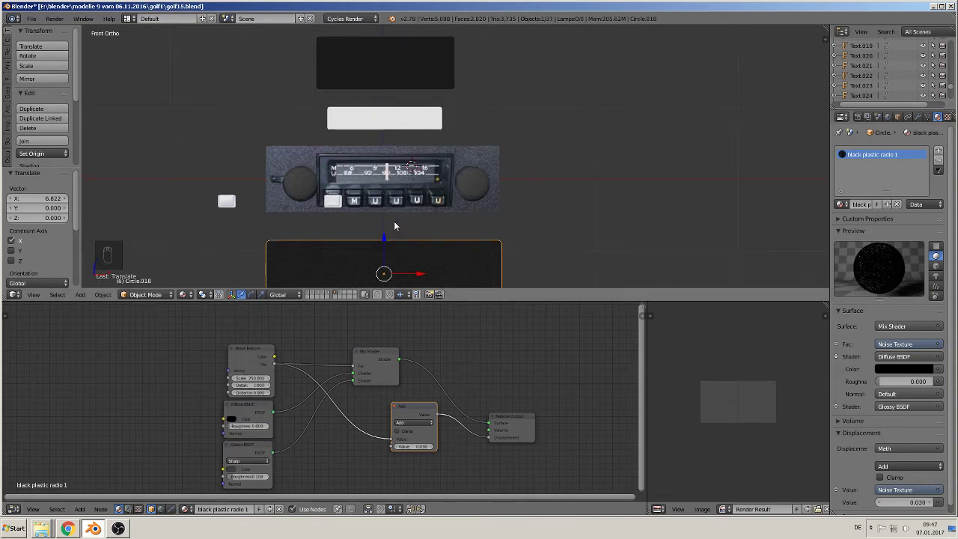
Assign the existing "black plastic radio 2" material to the white push button over the first key of the radio photo.
{"action": "scroll", "coordinate": [334, 207], "scroll_direction": "up", "scroll_amount": 3}
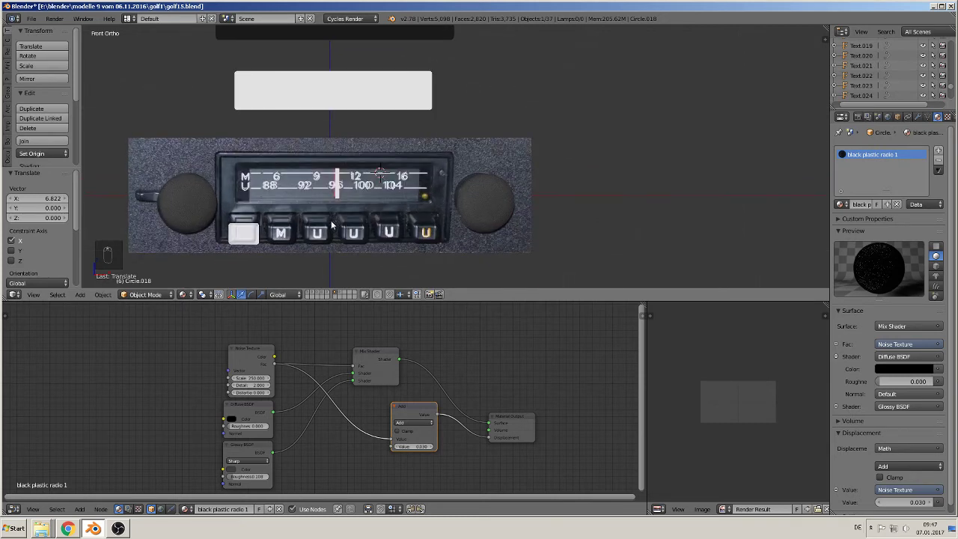
{"action": "middle_click_drag", "start_coordinate": [321, 232], "coordinate": [289, 232]}
{"action": "right_click", "coordinate": [249, 231]}
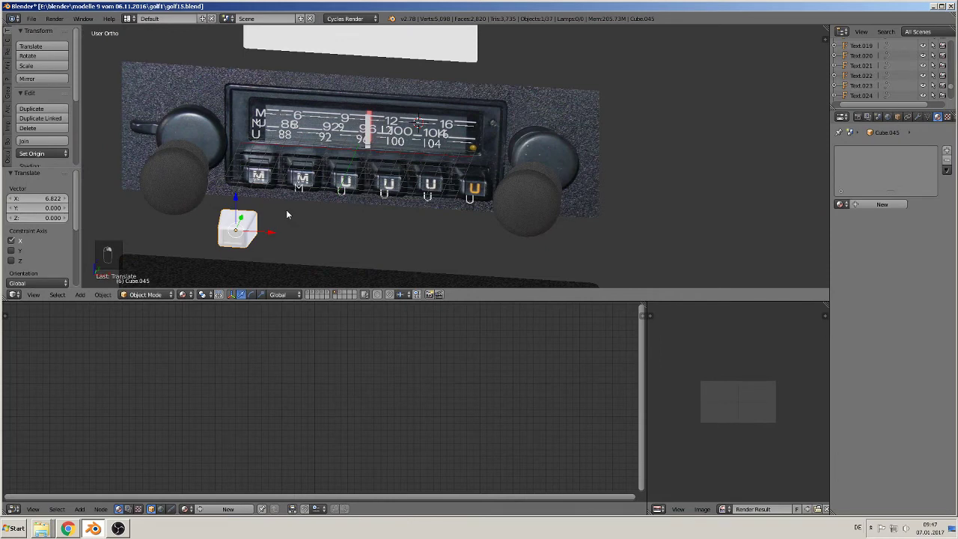
{"action": "key", "text": "KP_1"}
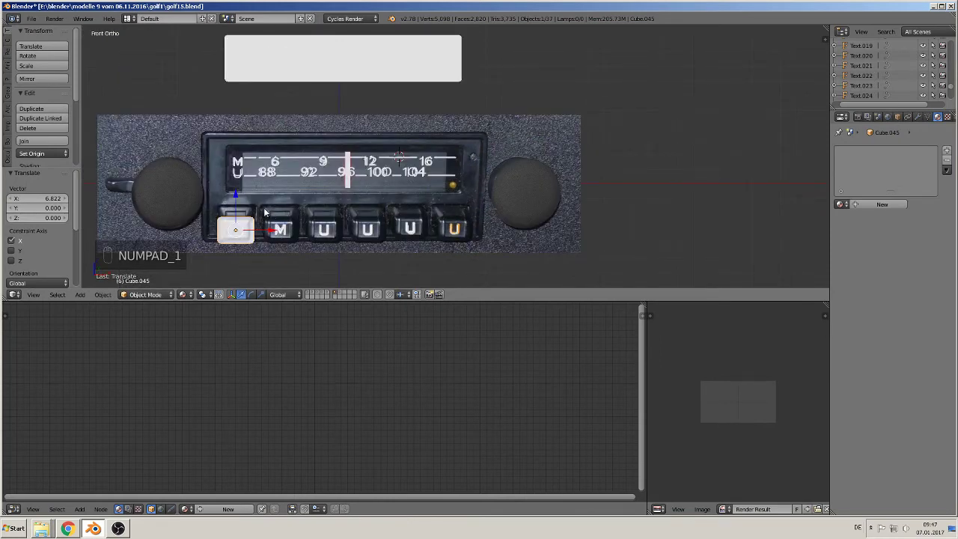
{"action": "scroll", "coordinate": [365, 182], "scroll_direction": "down", "scroll_amount": 4}
{"action": "right_click", "coordinate": [404, 55]}
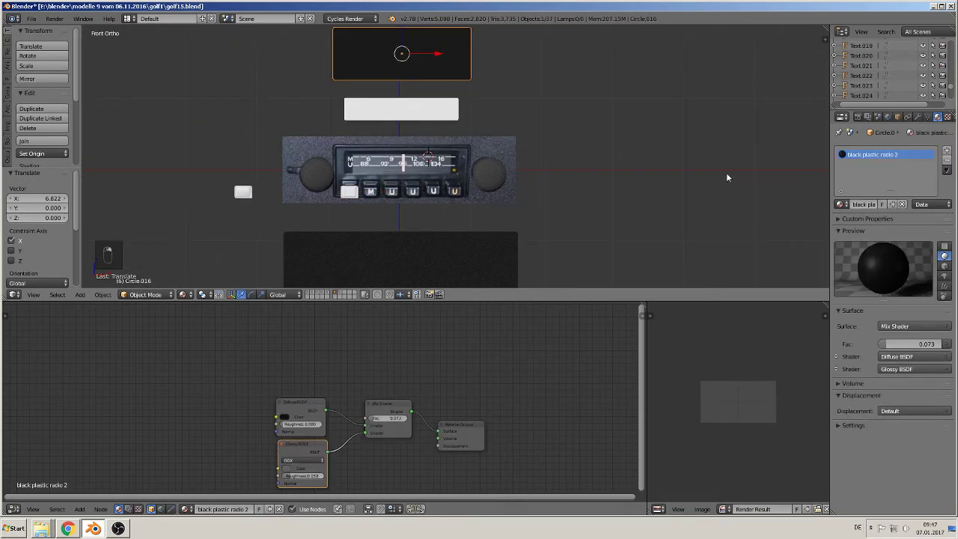
{"action": "right_click", "coordinate": [352, 195]}
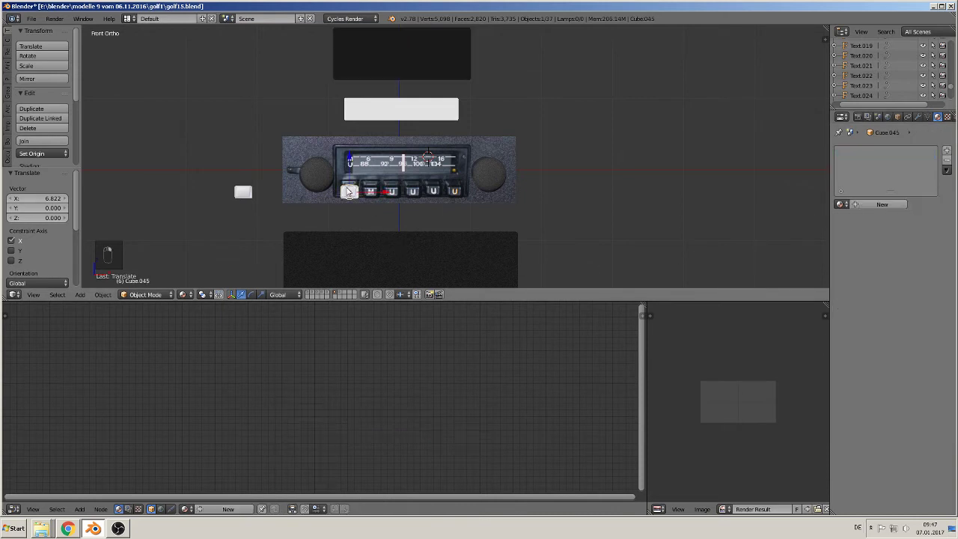
{"action": "left_click", "coordinate": [840, 205]}
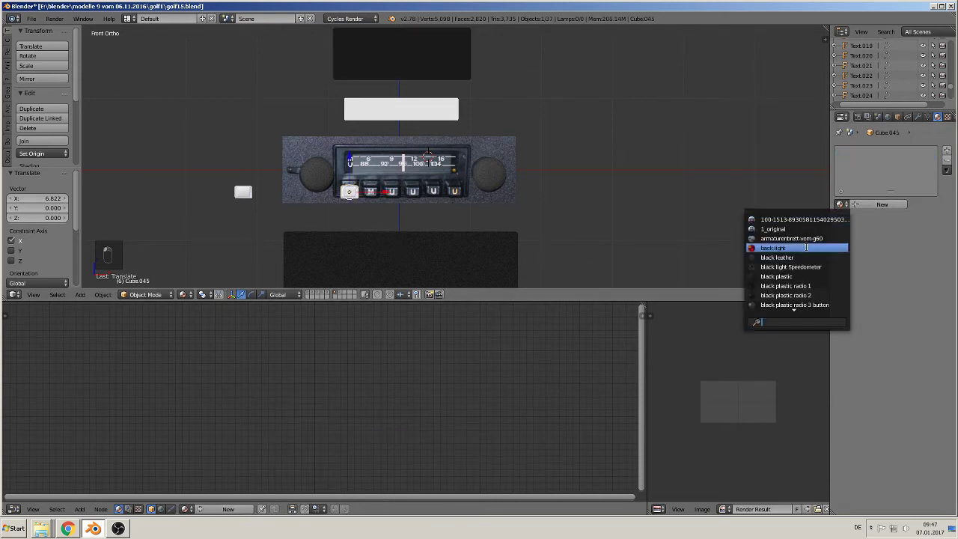
{"action": "type", "text": "black"}
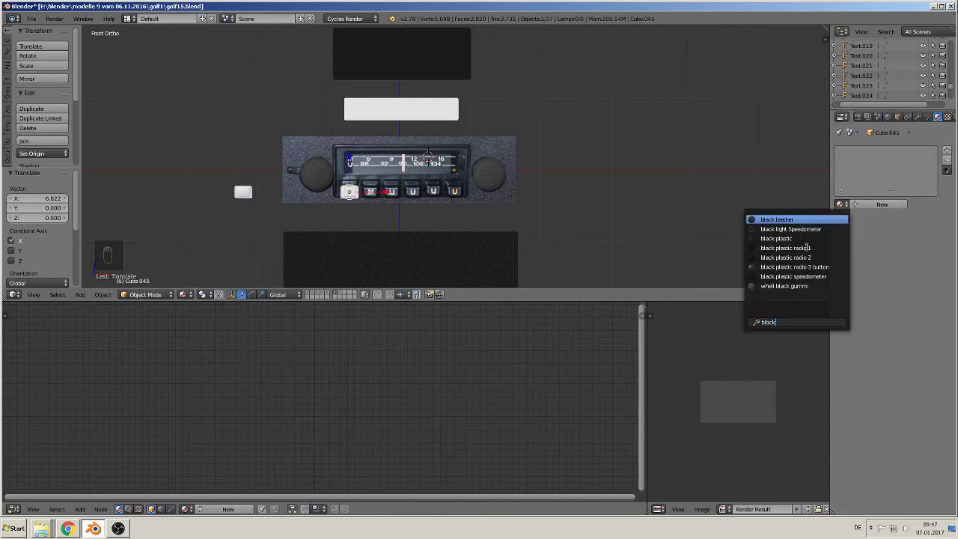
{"action": "left_click", "coordinate": [790, 256]}
Duplicate the black push button 2.957 along X onto the second key in the photo.
{"action": "scroll", "coordinate": [517, 236], "scroll_direction": "up", "scroll_amount": 3}
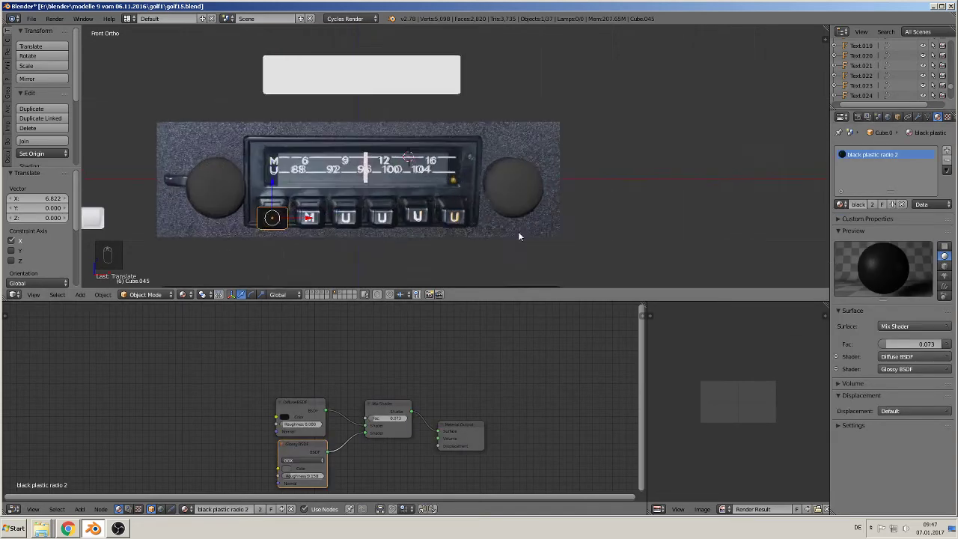
{"action": "scroll", "coordinate": [517, 237], "scroll_direction": "up", "scroll_amount": 4}
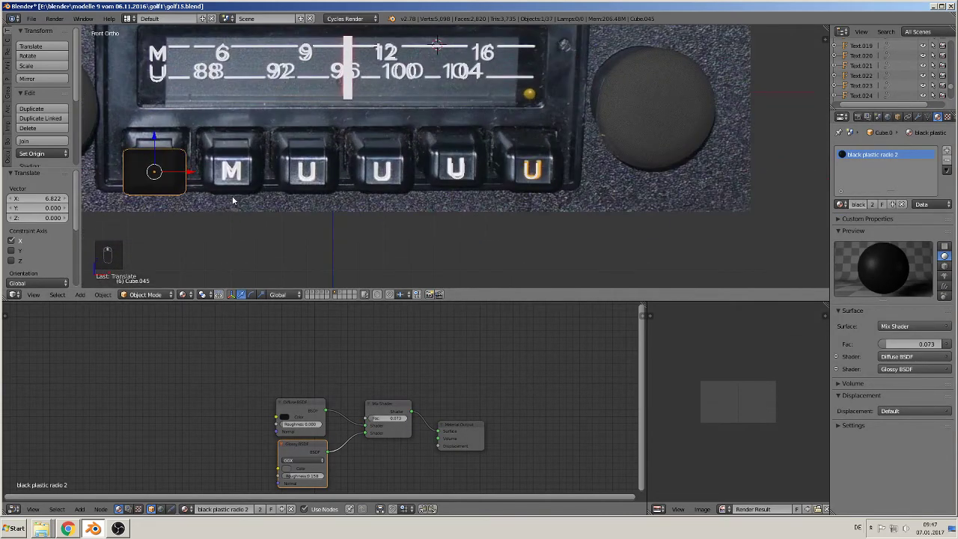
{"action": "key", "text": "shift+d"}
{"action": "key", "text": "x"}
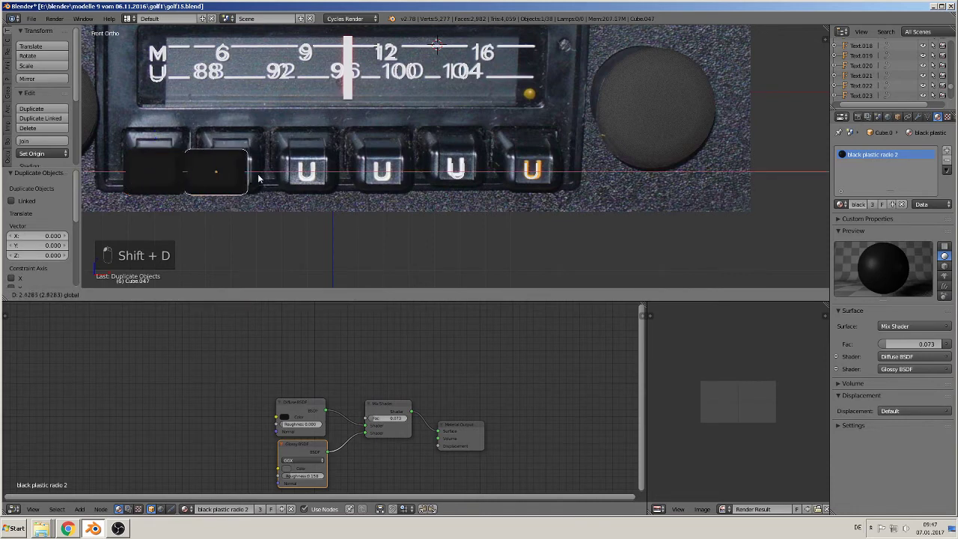
{"action": "left_click", "coordinate": [268, 175]}
{"action": "right_click", "coordinate": [268, 175], "text": "shift"}
{"action": "key", "text": "shift+d"}
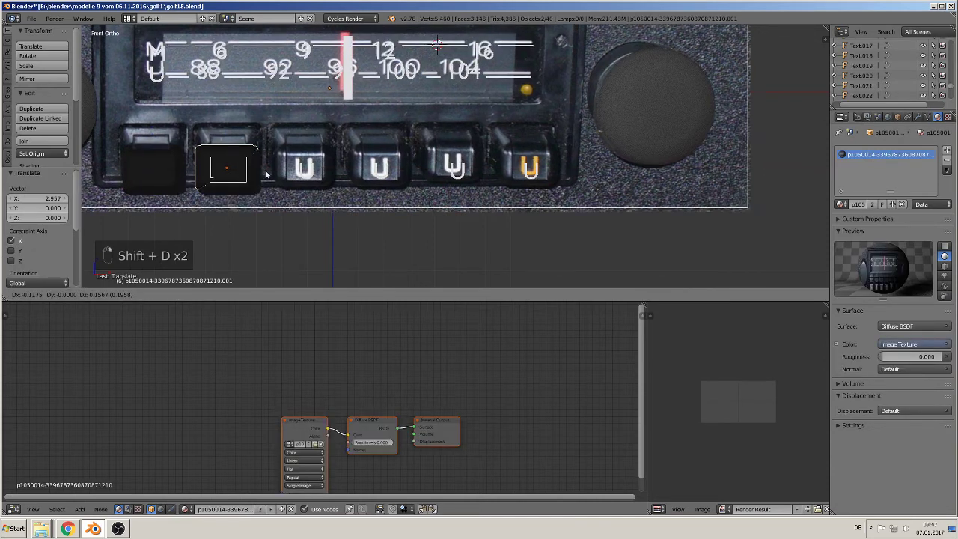
{"action": "right_click", "coordinate": [266, 174]}
Duplicate the push button along X onto the third and fourth keys, offsetting the copies by 3.055 and 2.879.
{"action": "right_click", "coordinate": [251, 174]}
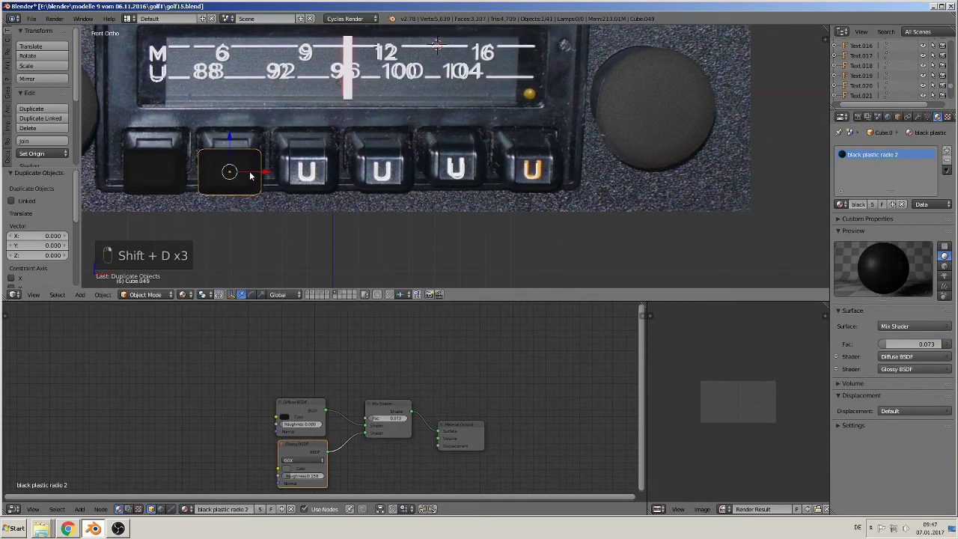
{"action": "key", "text": "shift+d"}
{"action": "key", "text": "x"}
{"action": "left_click", "coordinate": [336, 173]}
{"action": "key", "text": "g"}
{"action": "key", "text": "z"}
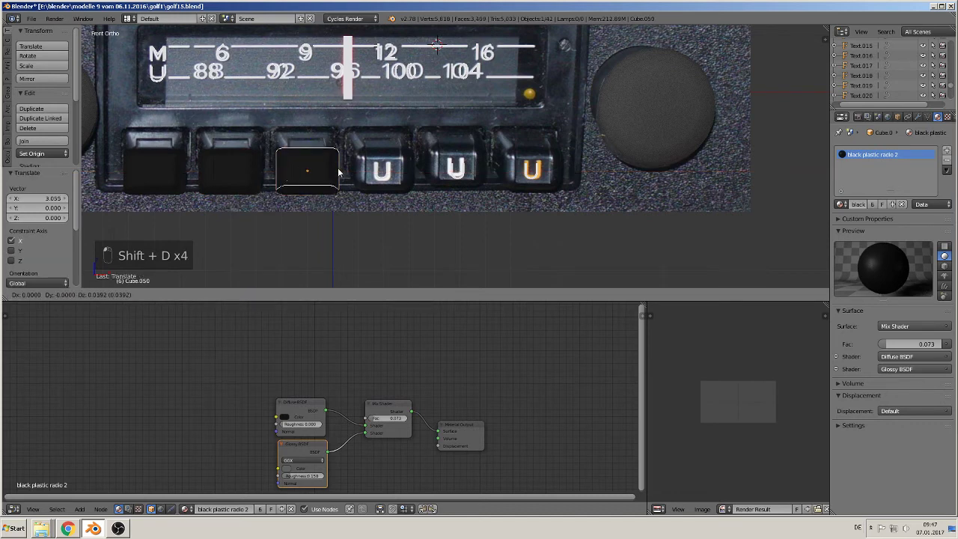
{"action": "right_click", "coordinate": [339, 172]}
{"action": "left_click_drag", "start_coordinate": [339, 173], "coordinate": [411, 177]}
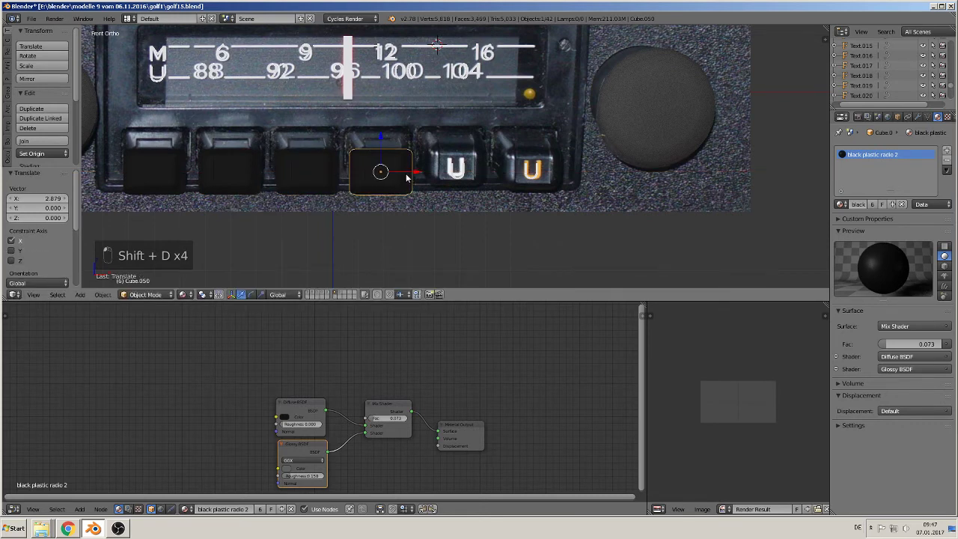
Duplicate the push button along X onto the fifth and sixth keys, offsetting the copies by 2.937 and about 2.996.
{"action": "key", "text": "shift+d"}
{"action": "key", "text": "x"}
{"action": "left_click", "coordinate": [485, 170]}
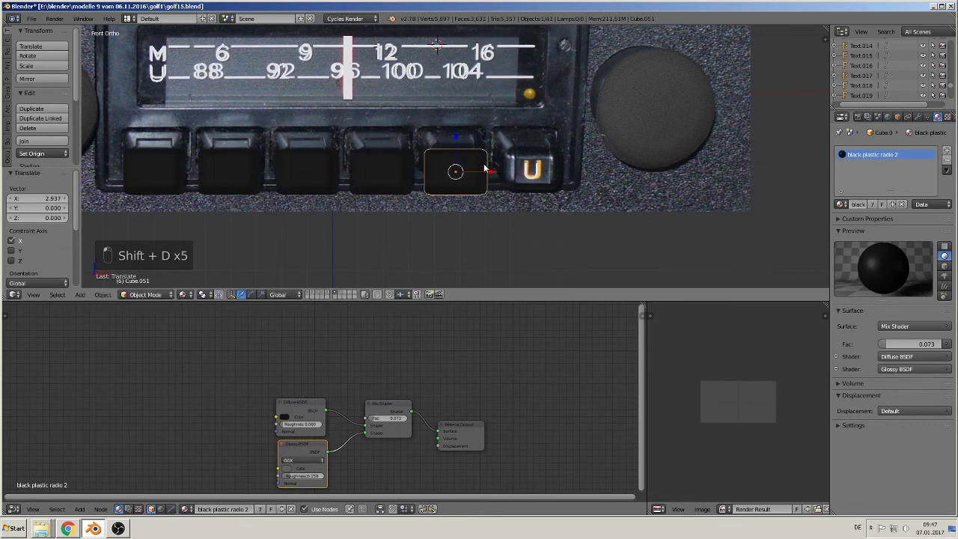
{"action": "key", "text": "shift+d"}
{"action": "key", "text": "x"}
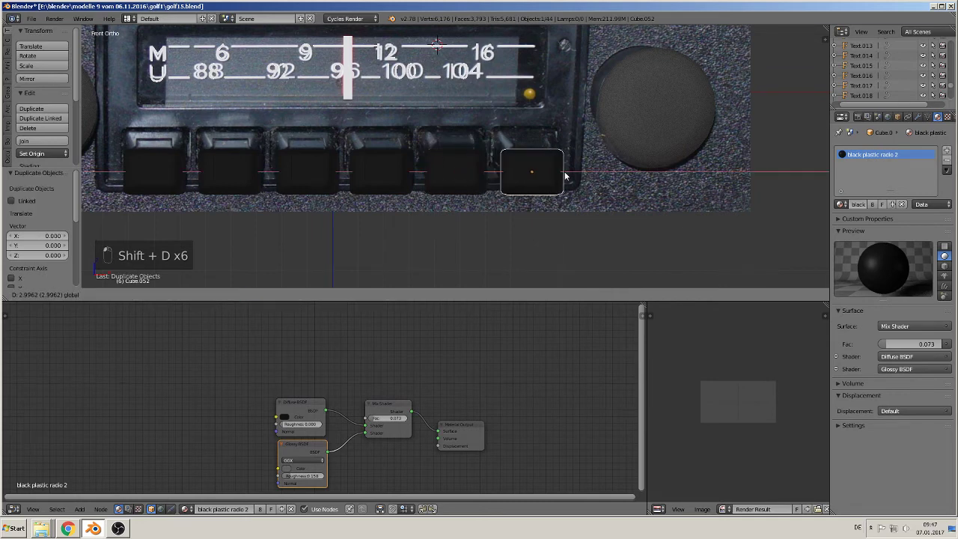
{"action": "left_click_drag", "start_coordinate": [565, 172], "coordinate": [565, 172]}
Move the "M" letter of the second key -9.309 along Y to the front of its black button.
{"action": "middle_click_drag", "start_coordinate": [558, 189], "coordinate": [492, 200]}
{"action": "scroll", "coordinate": [502, 217], "scroll_direction": "down", "scroll_amount": 2}
{"action": "middle_click_drag", "start_coordinate": [463, 151], "coordinate": [525, 167]}
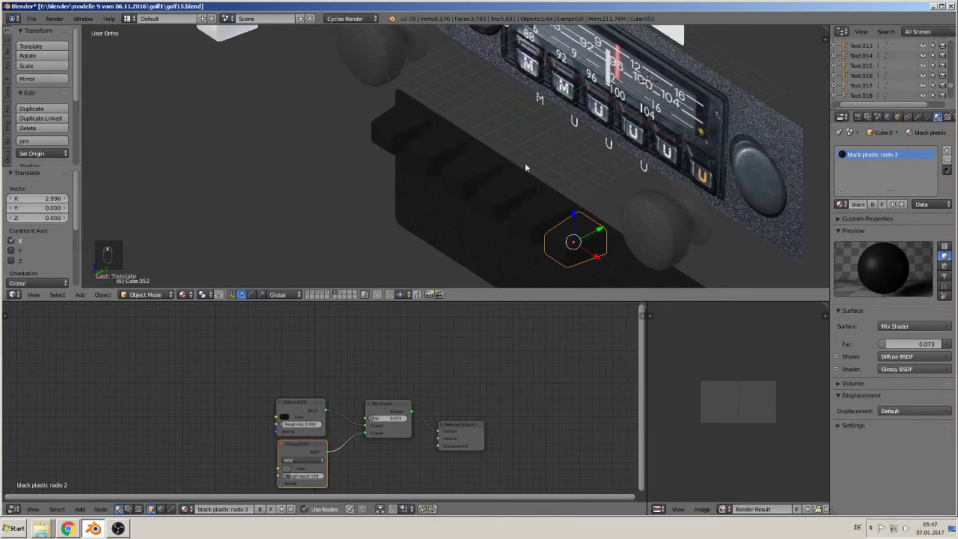
{"action": "right_click", "coordinate": [537, 98]}
{"action": "key", "text": "g"}
{"action": "key", "text": "x"}
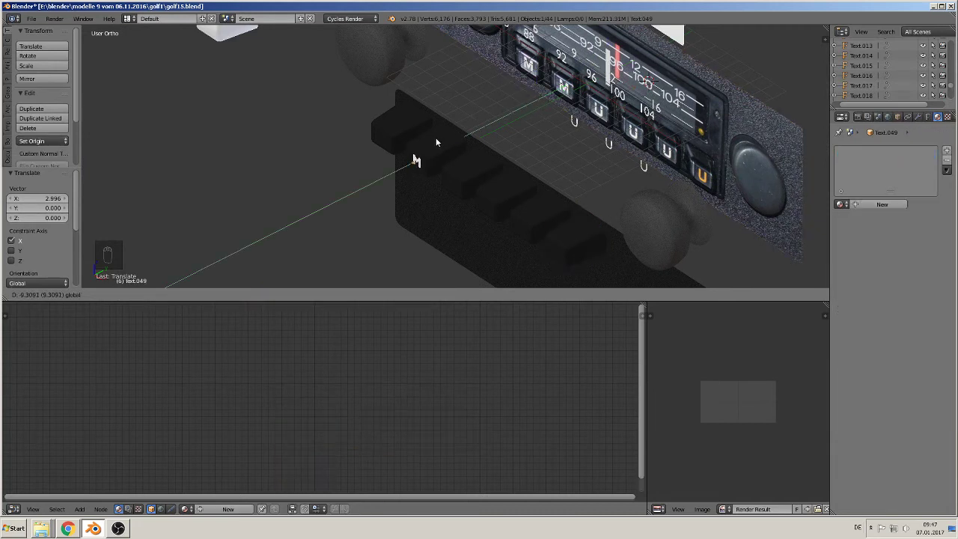
{"action": "left_click", "coordinate": [437, 142]}
Move the "U" letter of the third key -9.298 along Y to the front of its button.
{"action": "middle_click_drag", "start_coordinate": [498, 151], "coordinate": [433, 70], "text": "shift"}
{"action": "middle_click_drag", "start_coordinate": [503, 56], "coordinate": [467, 101], "text": "shift"}
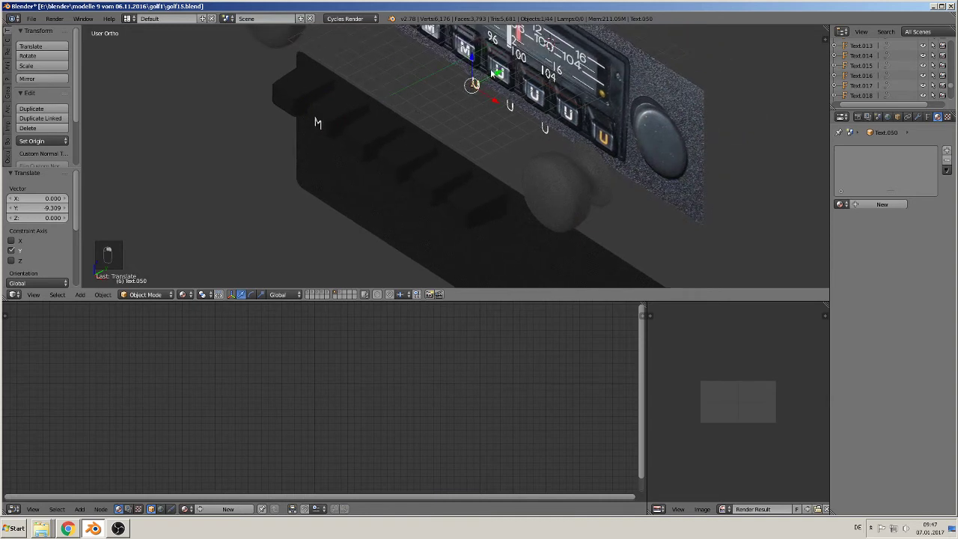
{"action": "key", "text": "shift+d"}
{"action": "key", "text": "y"}
{"action": "left_click", "coordinate": [374, 136]}
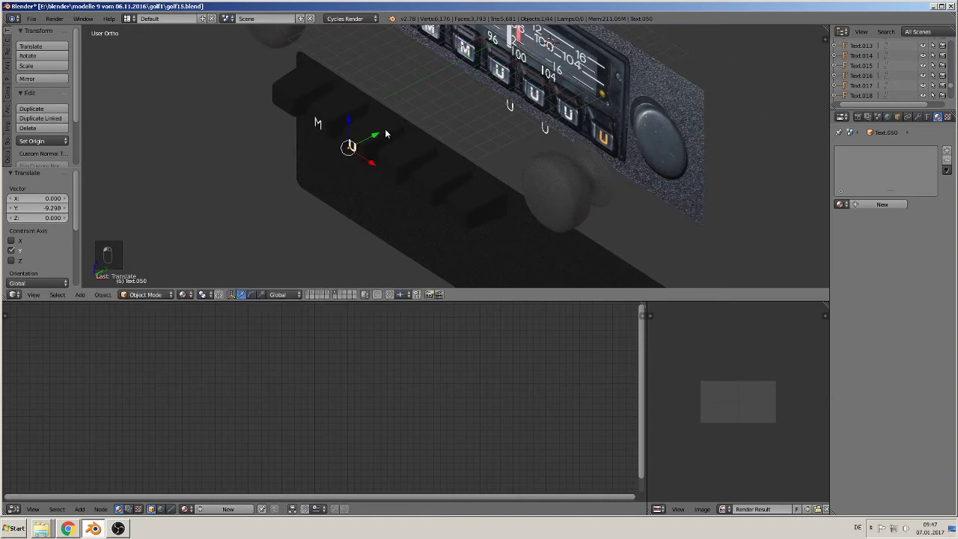
Move the "U" letters of the fourth and fifth keys along Y to their buttons, by -9.294 and -9.309.
{"action": "key", "text": "shift+d"}
{"action": "key", "text": "y"}
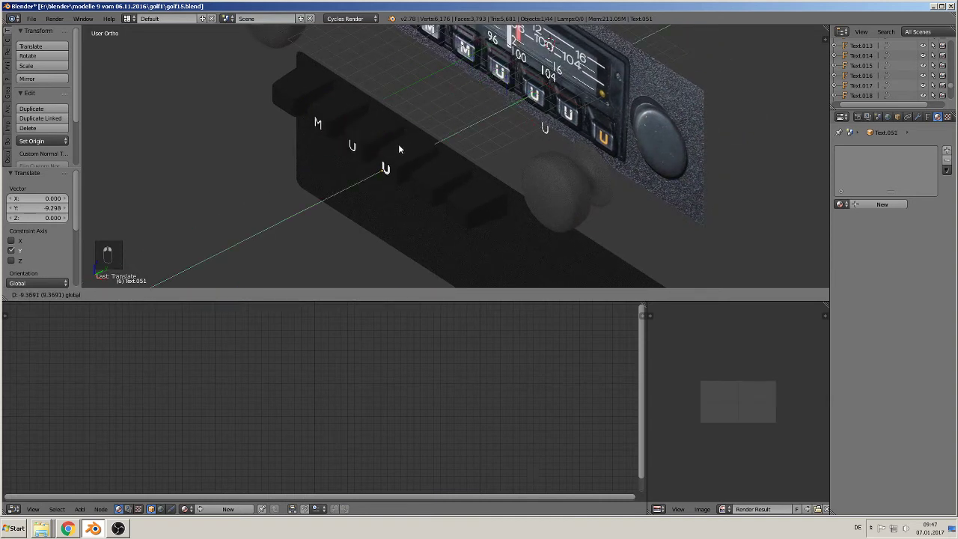
{"action": "left_click", "coordinate": [400, 142]}
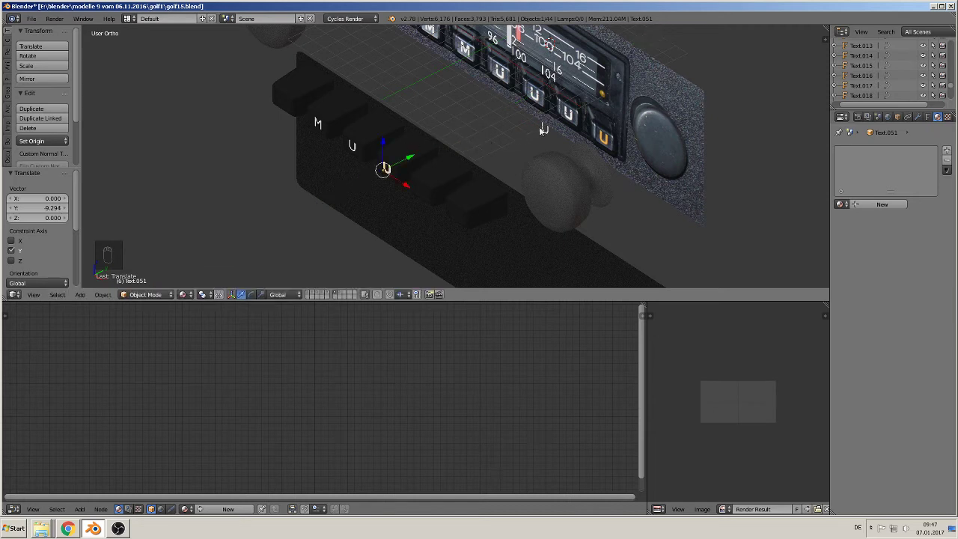
{"action": "key", "text": "shift+d"}
{"action": "key", "text": "y"}
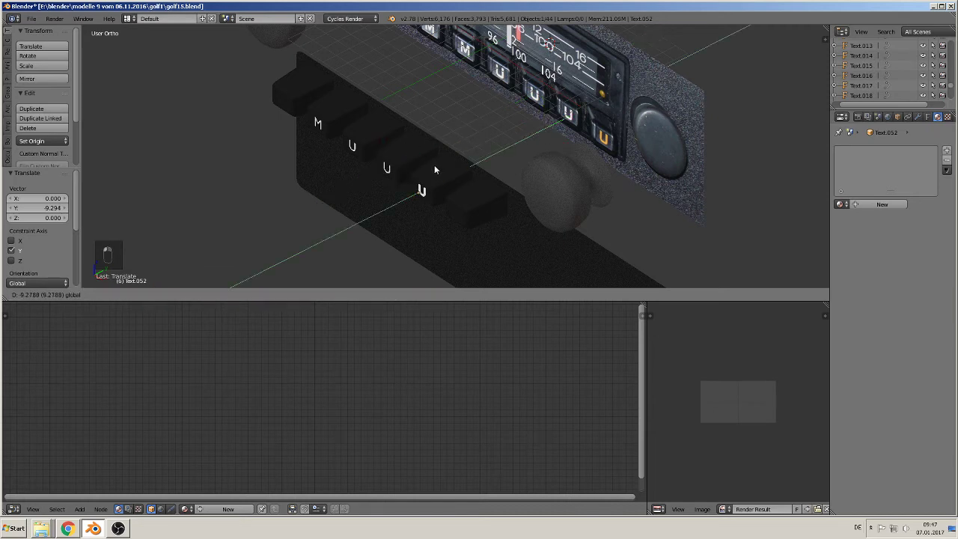
{"action": "left_click", "coordinate": [434, 165]}
Move one of the two overlapping radio photo planes 6.716 back along Y and delete the other one.
{"action": "right_click", "coordinate": [567, 118]}
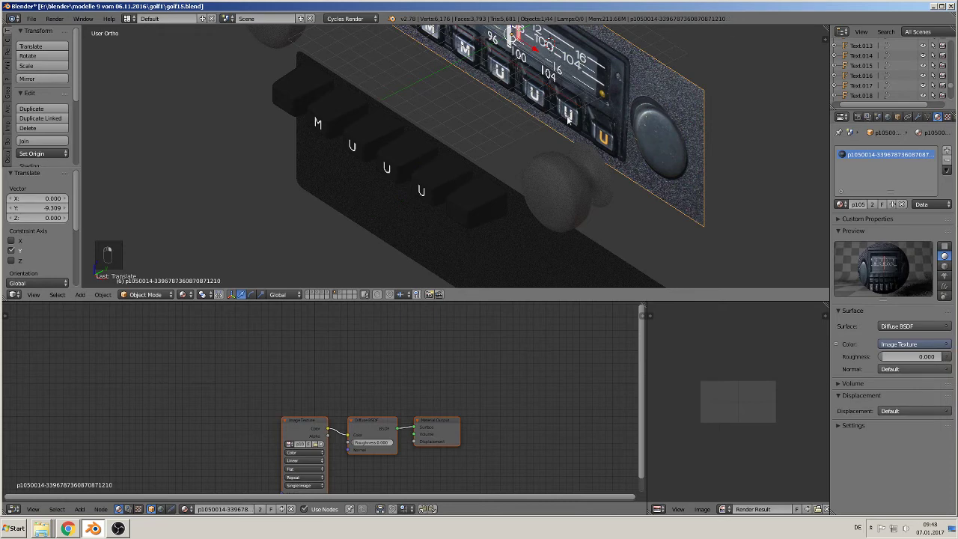
{"action": "right_click", "coordinate": [567, 117]}
{"action": "middle_click_drag", "start_coordinate": [420, 141], "coordinate": [426, 129]}
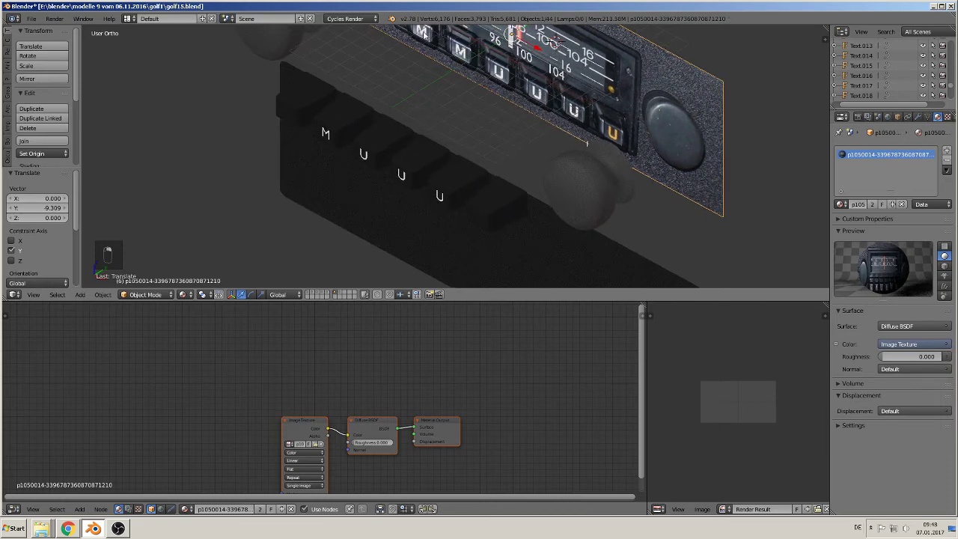
{"action": "scroll", "coordinate": [439, 80], "scroll_direction": "down", "scroll_amount": 3}
{"action": "key", "text": "g"}
{"action": "key", "text": "y"}
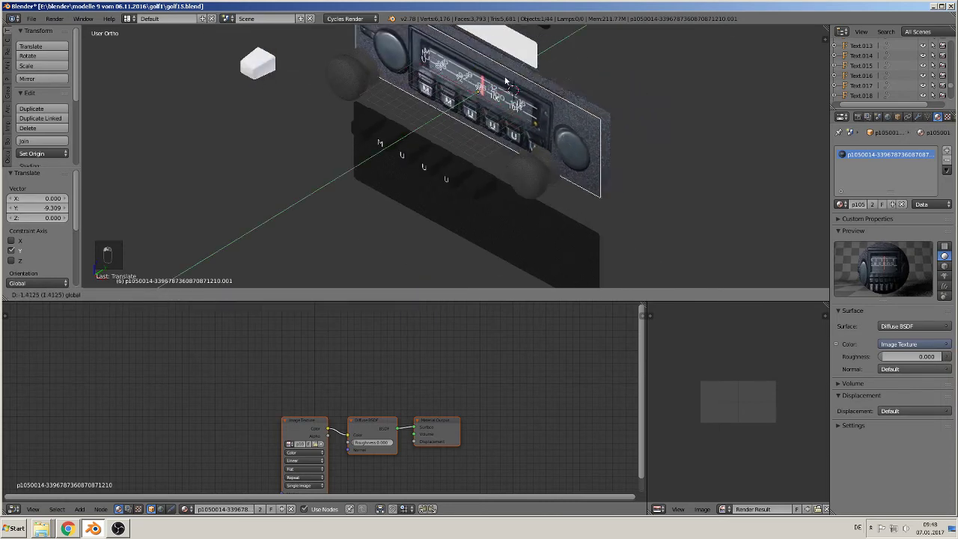
{"action": "left_click", "coordinate": [552, 95]}
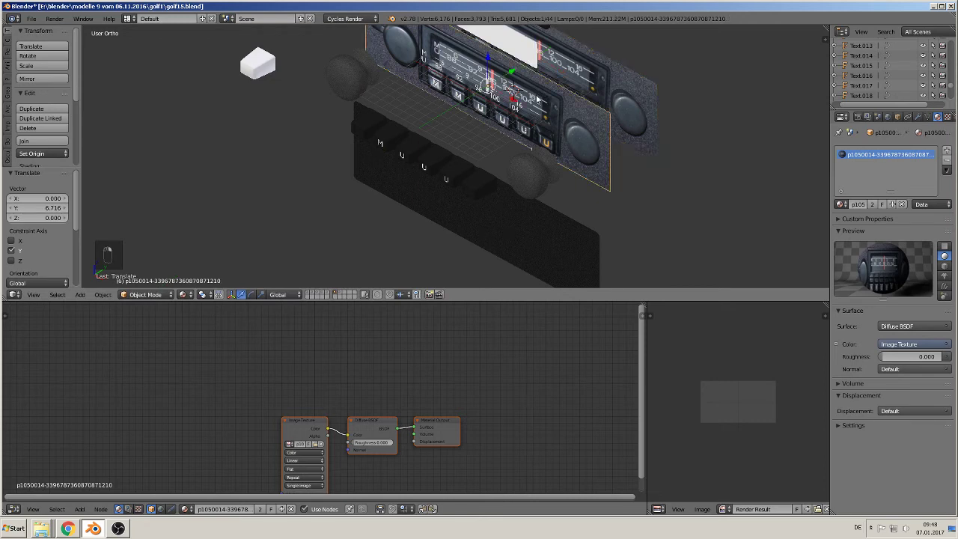
{"action": "key", "text": "x"}
{"action": "left_click", "coordinate": [537, 99]}
Move the last "U" letter -9.298 along Y to the front of the sixth push button.
{"action": "scroll", "coordinate": [509, 115], "scroll_direction": "up", "scroll_amount": 2}
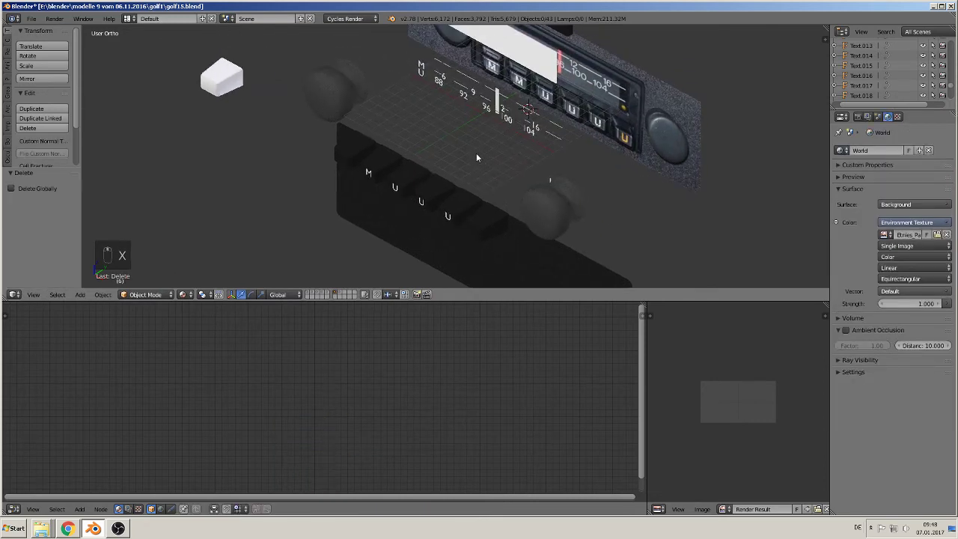
{"action": "middle_click_drag", "start_coordinate": [474, 158], "coordinate": [480, 196]}
{"action": "right_click", "coordinate": [614, 167]}
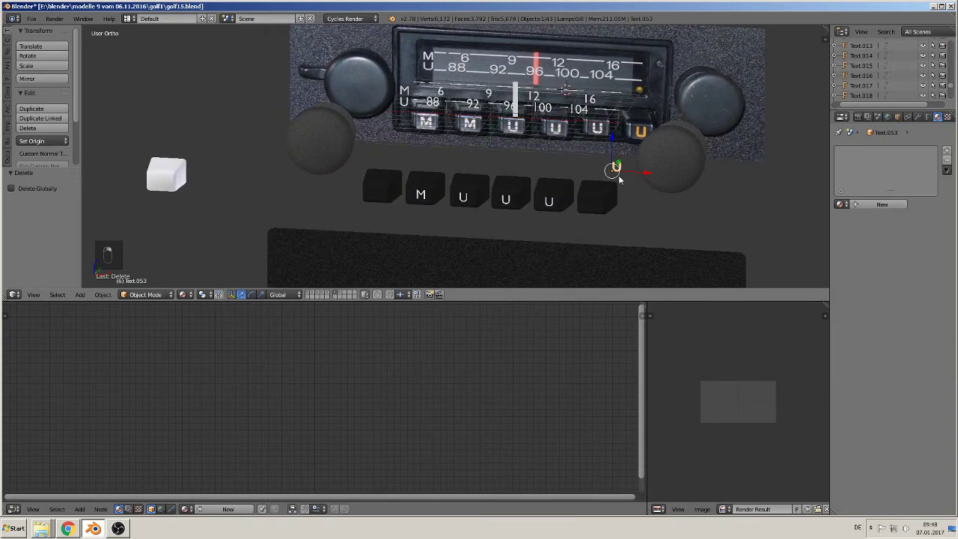
{"action": "middle_click_drag", "start_coordinate": [615, 171], "coordinate": [573, 225]}
{"action": "key", "text": "g"}
{"action": "key", "text": "y"}
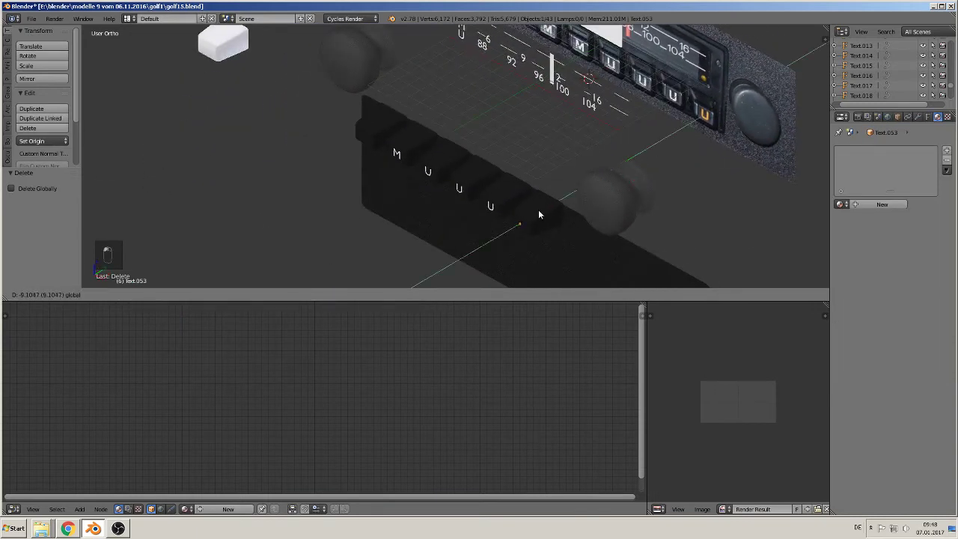
{"action": "left_click", "coordinate": [537, 211]}
{"action": "middle_click_drag", "start_coordinate": [537, 211], "coordinate": [609, 149]}
{"action": "middle_click_drag", "start_coordinate": [515, 219], "coordinate": [638, 190], "text": "shift"}
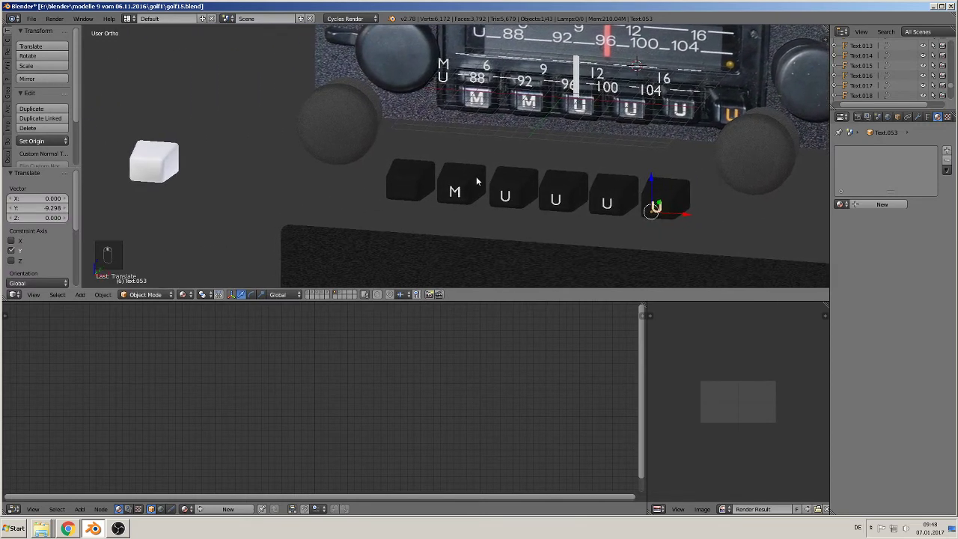
Duplicate the "M" letter of the second push button and move the copy -3.021 along X onto the first button.
{"action": "middle_click_drag", "start_coordinate": [480, 181], "coordinate": [492, 190], "text": "shift"}
{"action": "right_click", "coordinate": [466, 200]}
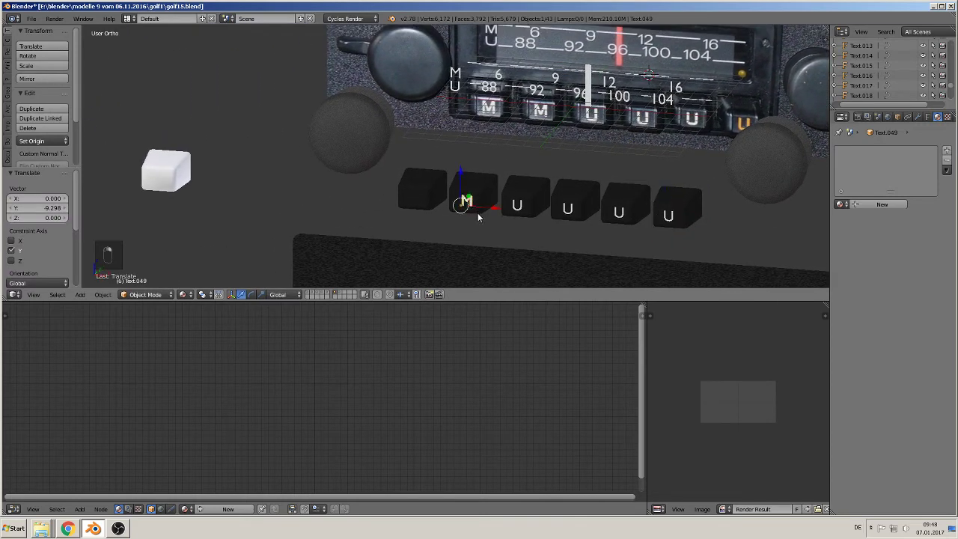
{"action": "key", "text": "shift+d"}
{"action": "key", "text": "x"}
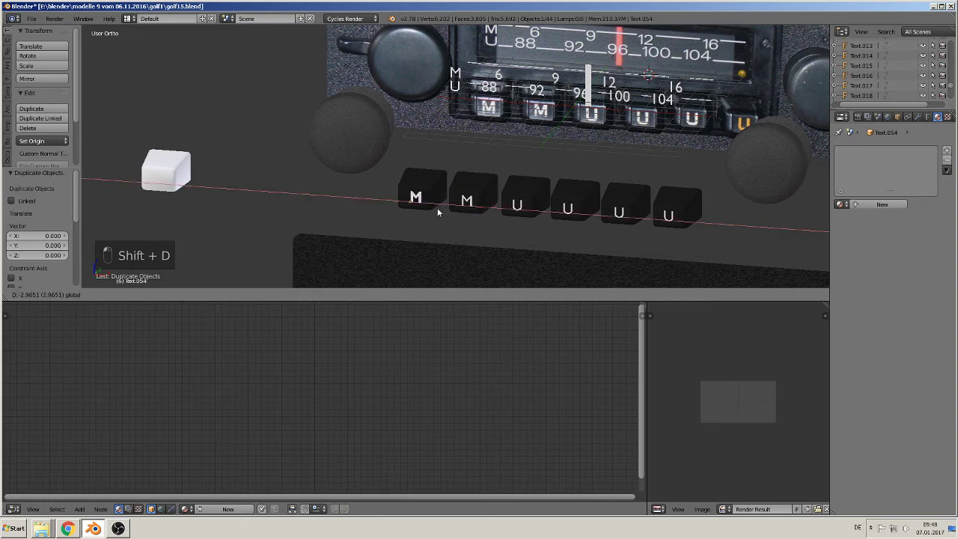
{"action": "left_click", "coordinate": [436, 208]}
{"action": "middle_click_drag", "start_coordinate": [439, 209], "coordinate": [482, 201]}
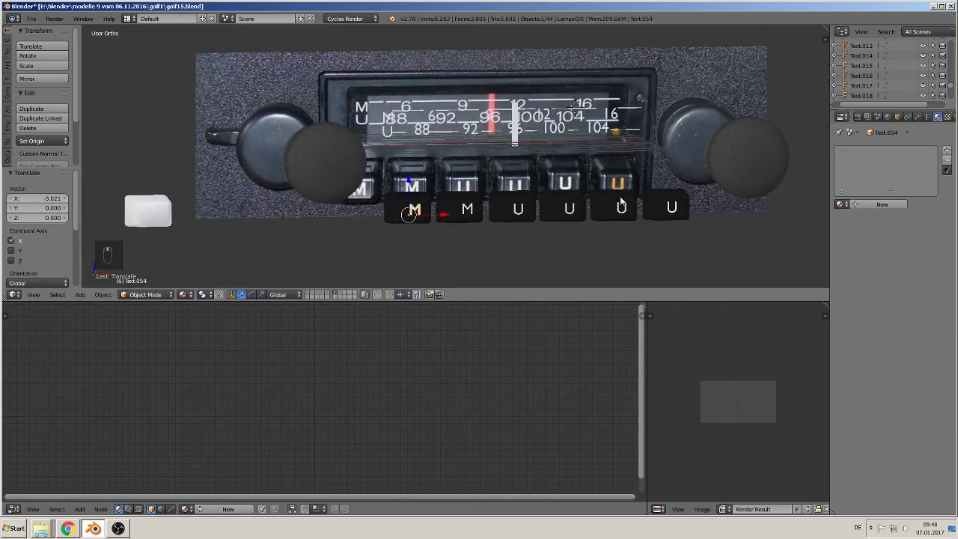
Create a new material named "yellow plastic radio" on the duplicated "M" letter.
{"action": "key", "text": "KP_1"}
{"action": "scroll", "coordinate": [650, 203], "scroll_direction": "up", "scroll_amount": 4}
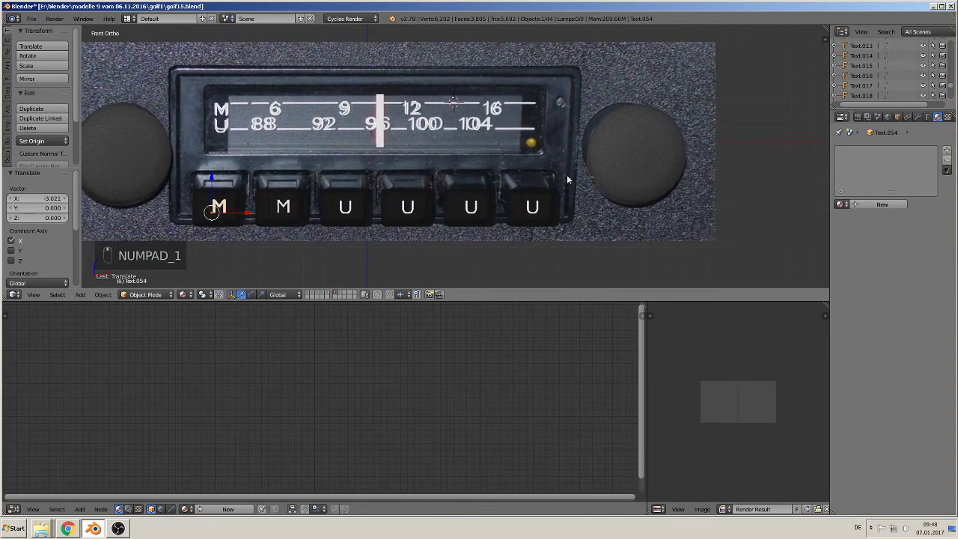
{"action": "middle_click_drag", "start_coordinate": [575, 214], "coordinate": [450, 199], "text": "shift"}
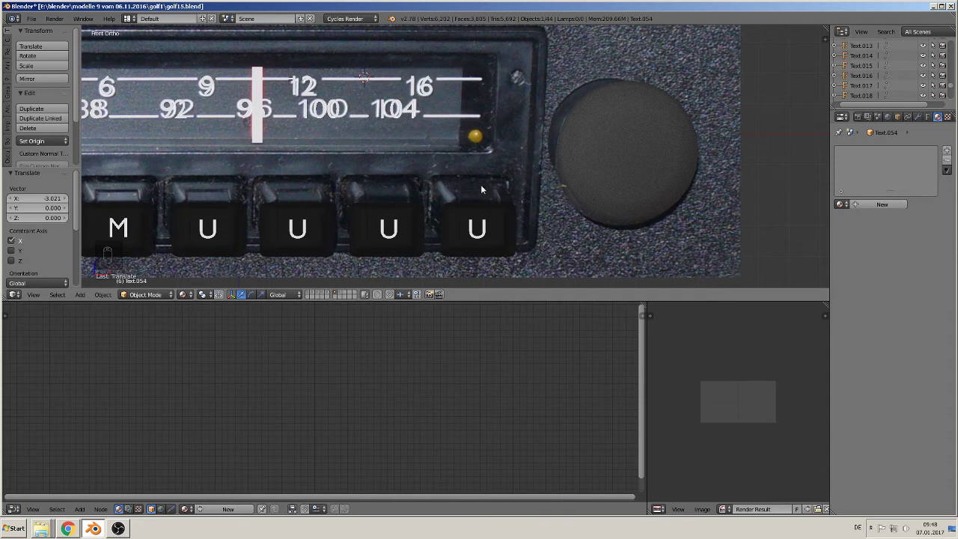
{"action": "middle_click_drag", "start_coordinate": [481, 187], "coordinate": [478, 201]}
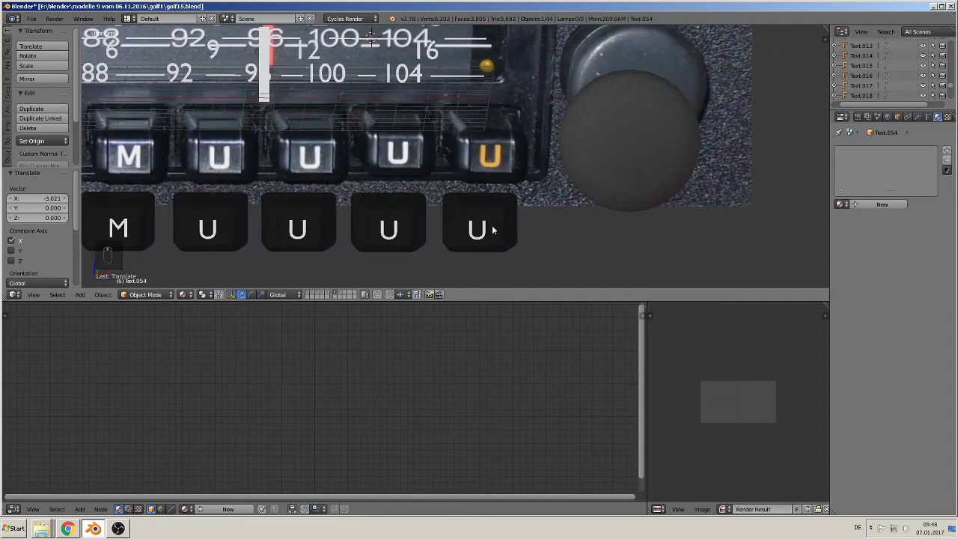
{"action": "left_click", "coordinate": [865, 202]}
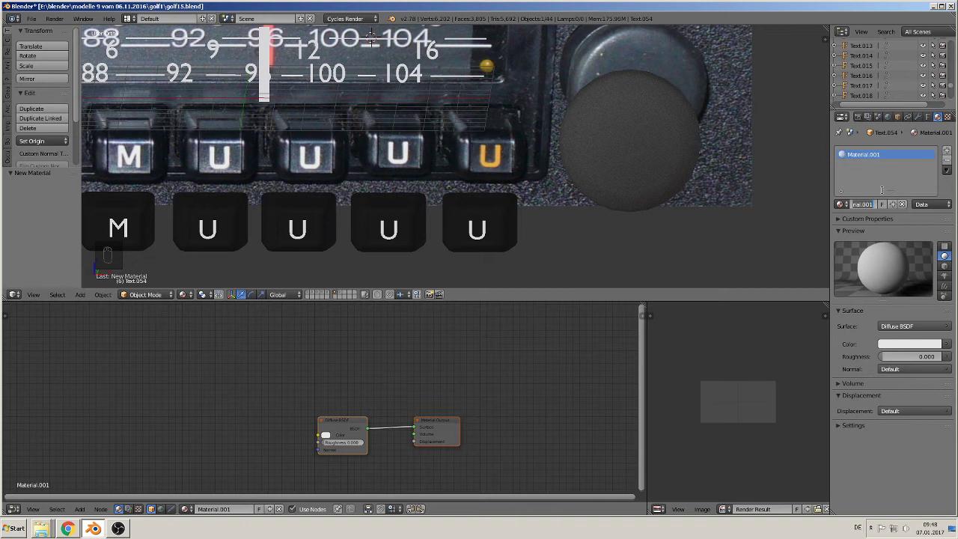
{"action": "type", "text": "yell"}
{"action": "type", "text": ".m"}
{"action": "key", "text": "Return"}
Set the material's diffuse color by sampling the orange "U" on the sixth key of the radio photo.
{"action": "left_click", "coordinate": [874, 356]}
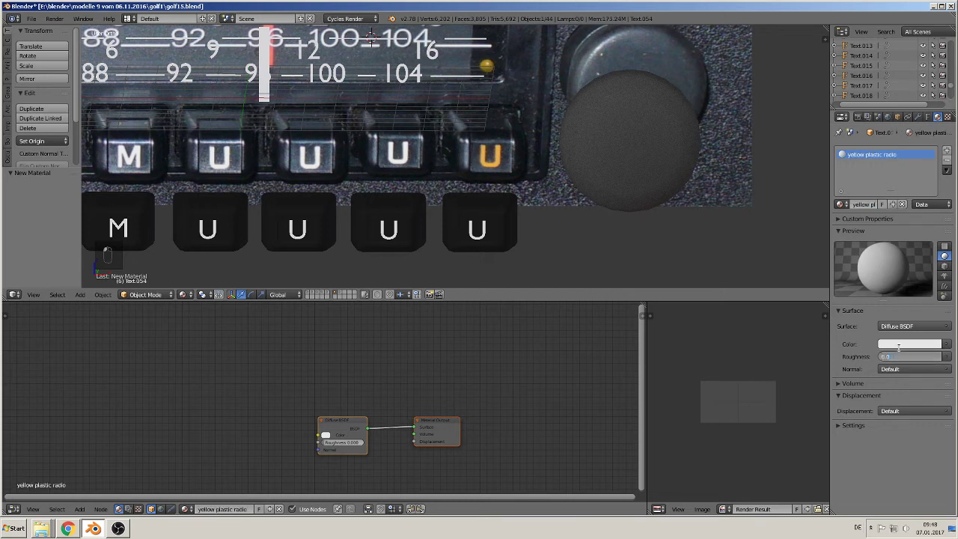
{"action": "left_click", "coordinate": [897, 343]}
{"action": "left_click", "coordinate": [898, 344]}
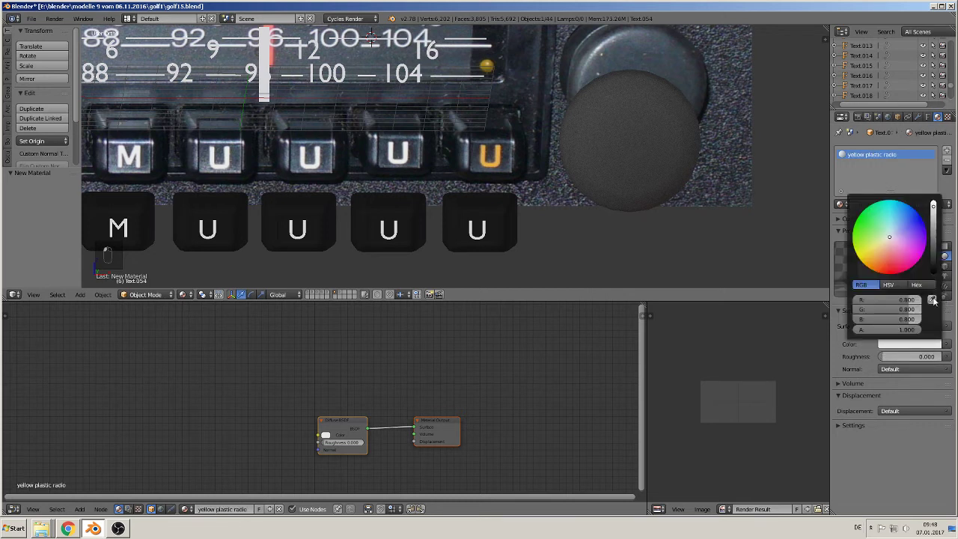
{"action": "left_click", "coordinate": [932, 301]}
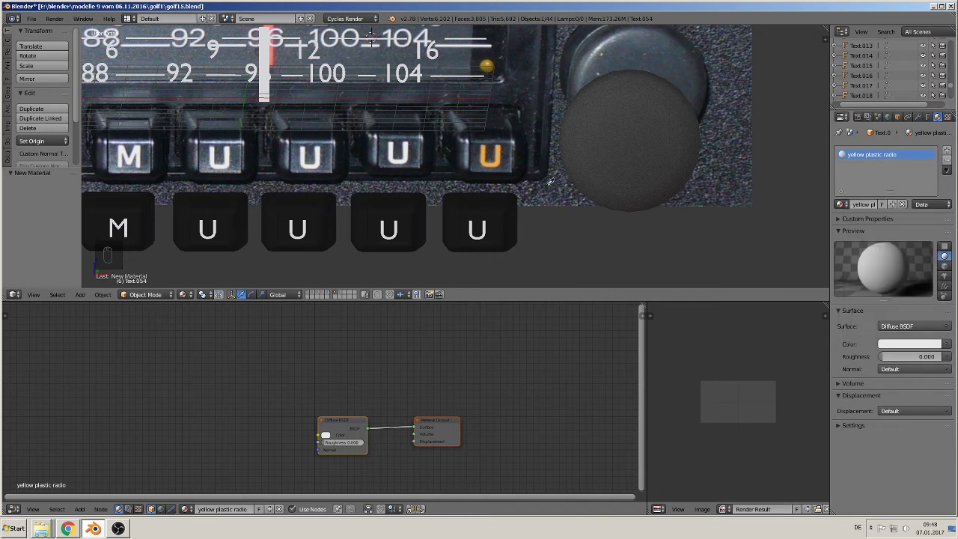
{"action": "left_click", "coordinate": [499, 157]}
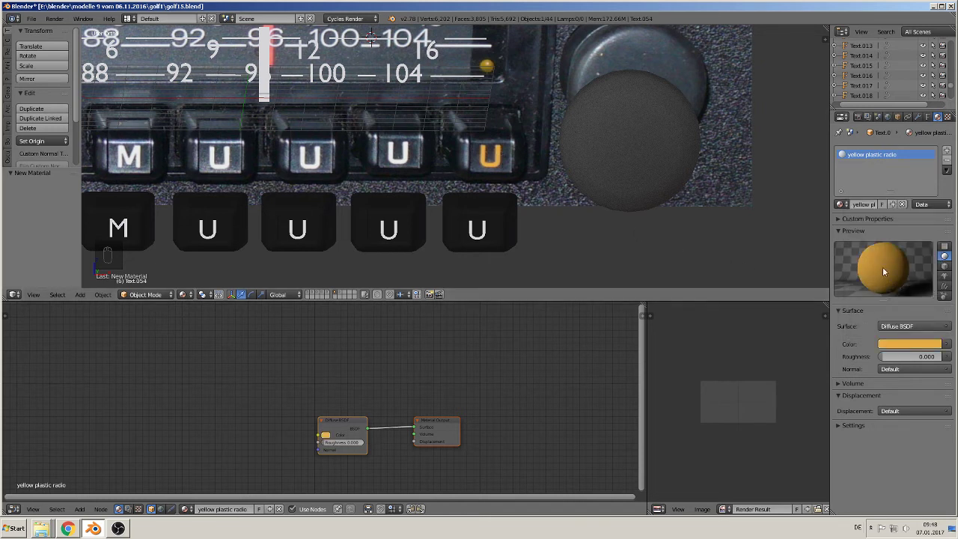
Assign the "yellow plastic radio" material to the "U" letter of the sixth push button.
{"action": "right_click", "coordinate": [484, 235]}
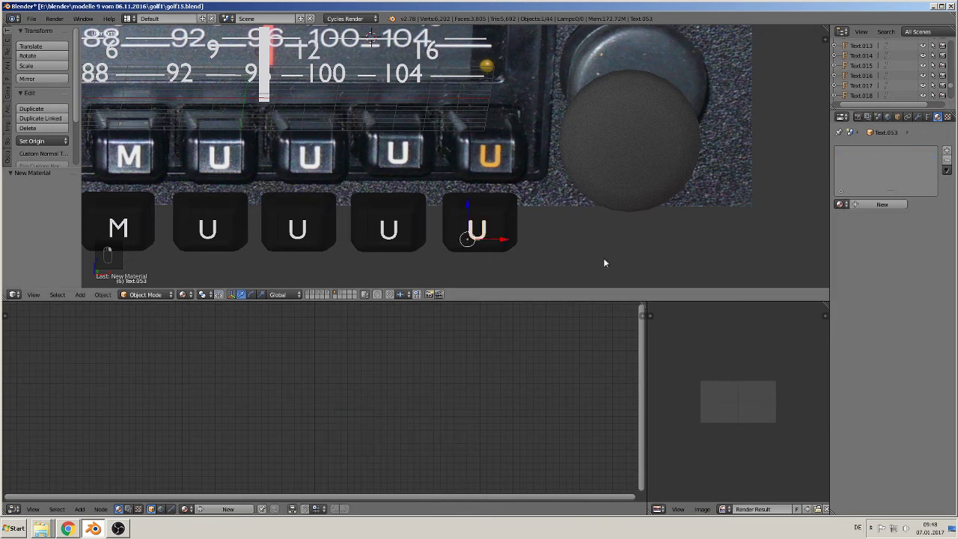
{"action": "left_click", "coordinate": [841, 205]}
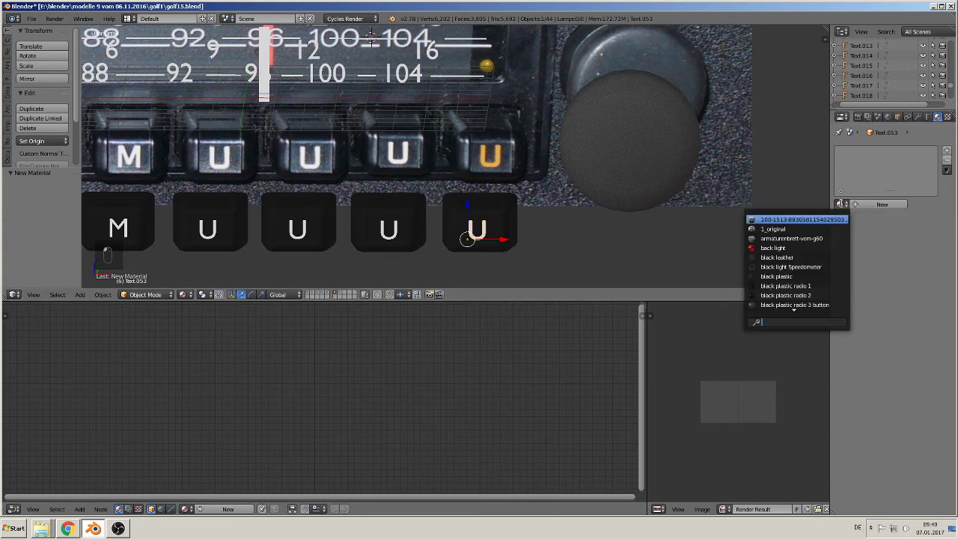
{"action": "type", "text": "yel"}
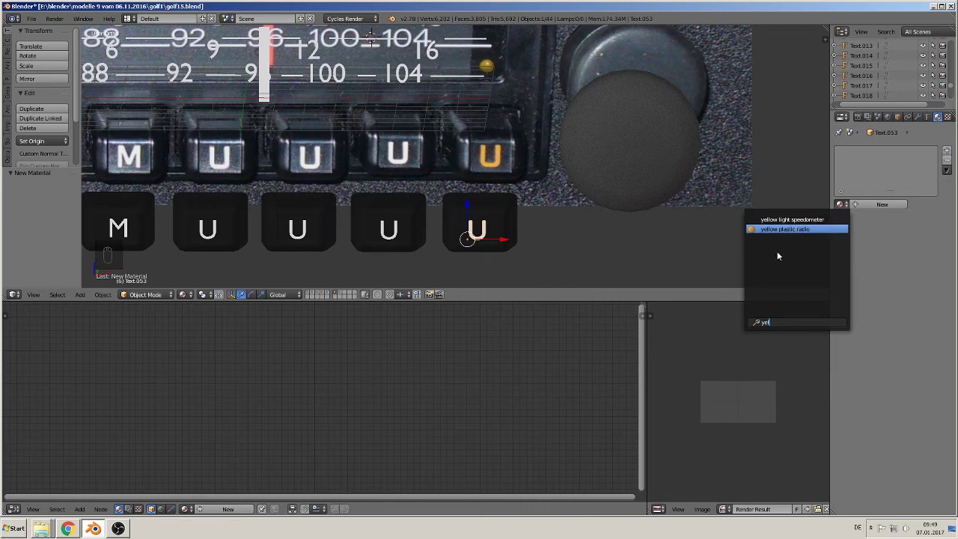
{"action": "key", "text": "Return"}
Place the 3D cursor on the photo's yellow indicator dot and add a UV sphere with 16 segments there.
{"action": "middle_click_drag", "start_coordinate": [436, 164], "coordinate": [512, 159]}
{"action": "key", "text": "KP_1"}
{"action": "scroll", "coordinate": [516, 179], "scroll_direction": "up", "scroll_amount": 1}
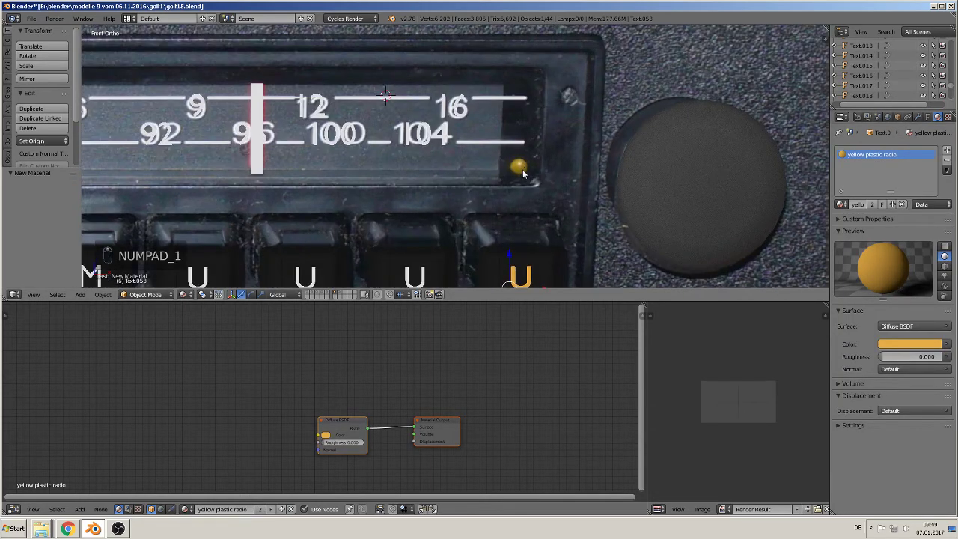
{"action": "left_click", "coordinate": [80, 294]}
{"action": "mouse_move", "coordinate": [89, 284]}
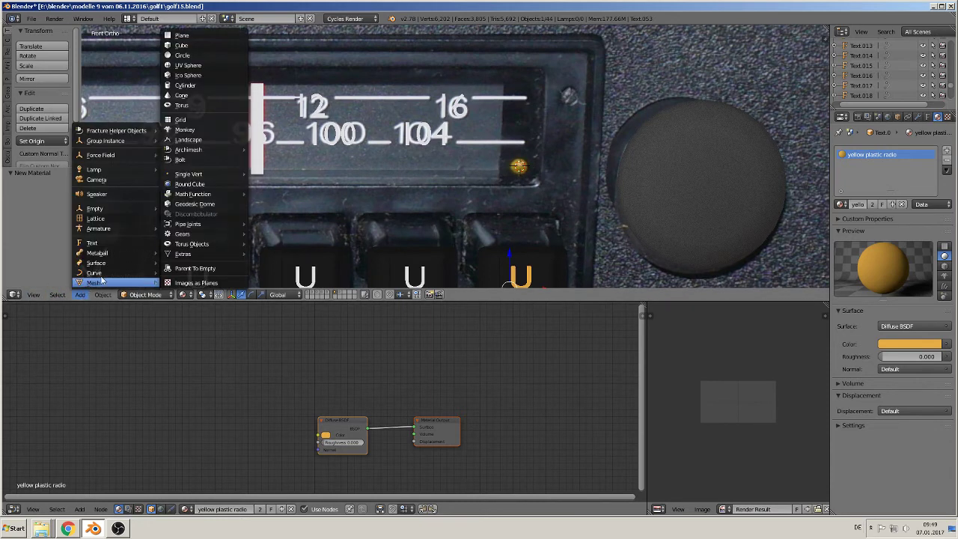
{"action": "left_click", "coordinate": [196, 67]}
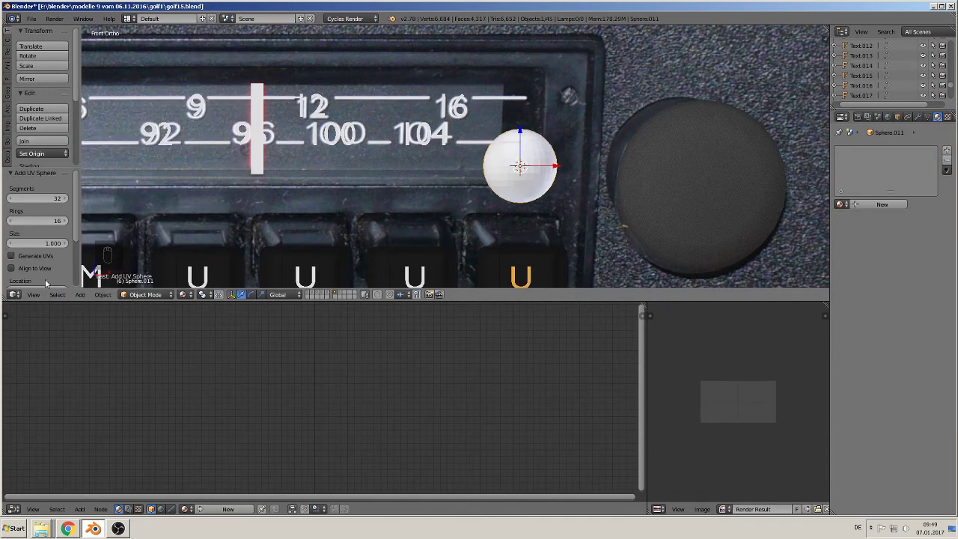
{"action": "left_click", "coordinate": [55, 199]}
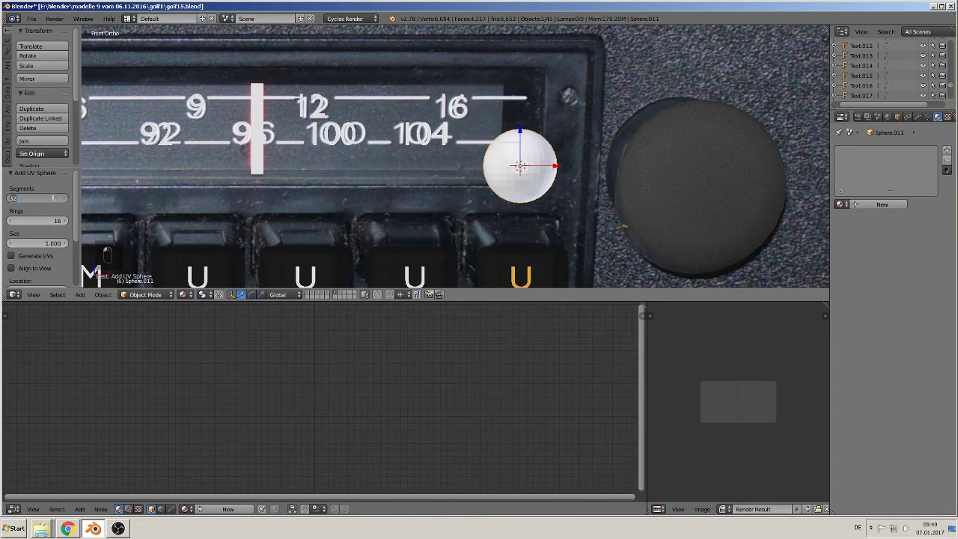
{"action": "key", "text": "Return"}
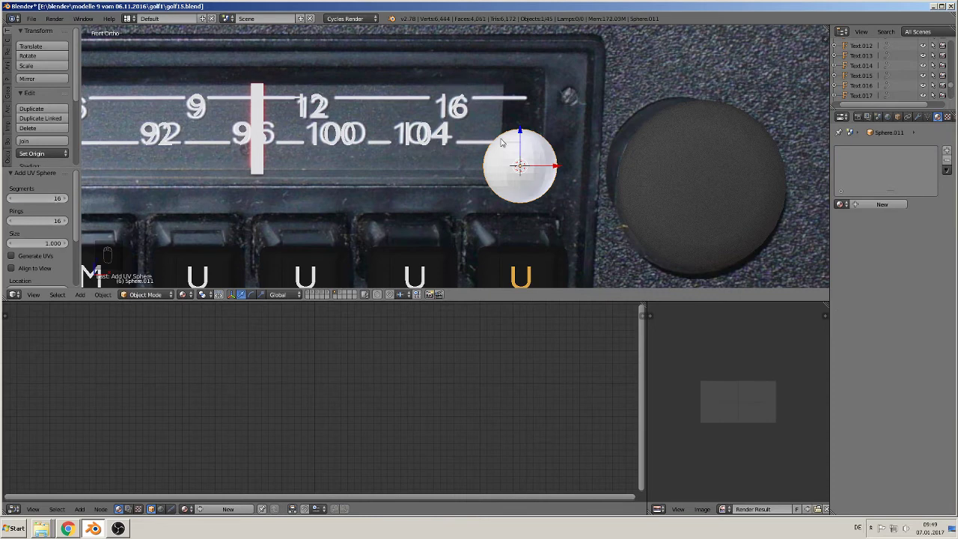
Scale the sphere to 0.208 to match the yellow dot and move it -1.495 along Y in front of the photo.
{"action": "scroll", "coordinate": [652, 226], "scroll_direction": "up", "scroll_amount": 2}
{"action": "key", "text": "s"}
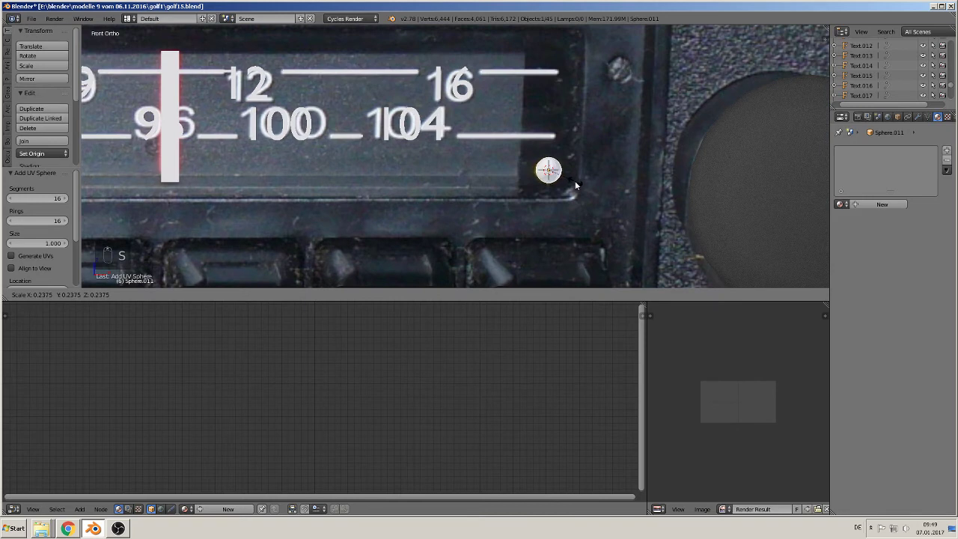
{"action": "left_click", "coordinate": [573, 182]}
{"action": "middle_click_drag", "start_coordinate": [572, 179], "coordinate": [481, 236]}
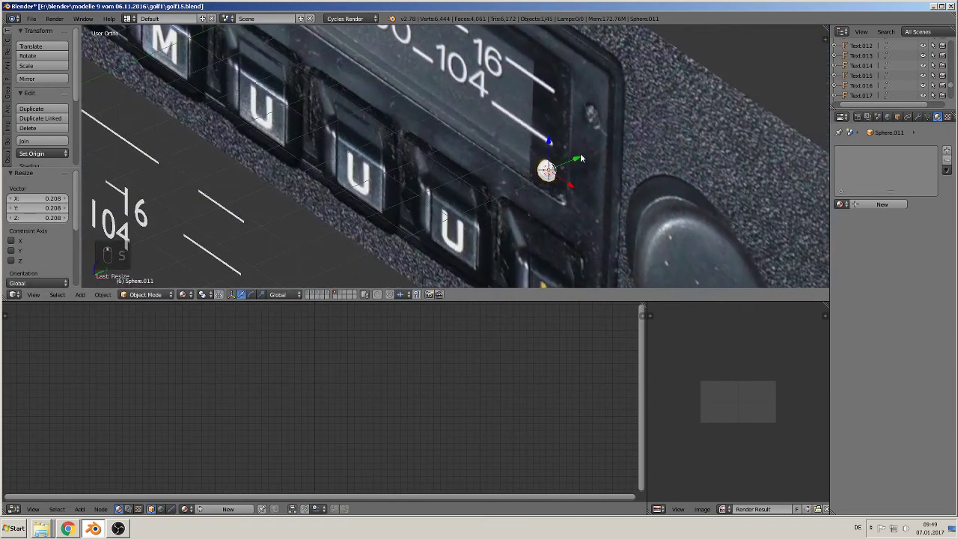
{"action": "left_click_drag", "start_coordinate": [578, 156], "coordinate": [513, 192]}
{"action": "middle_click_drag", "start_coordinate": [525, 174], "coordinate": [583, 174], "text": "shift"}
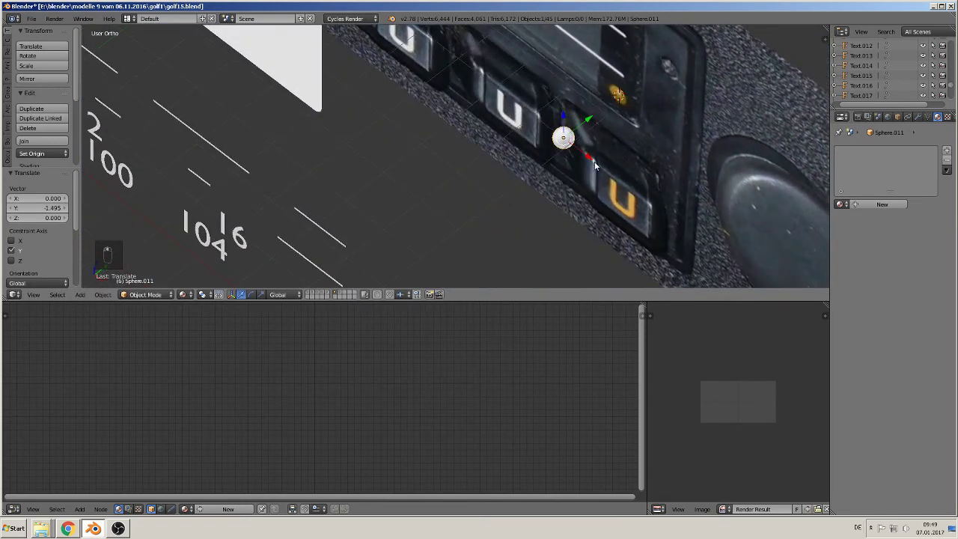
Delete the top-facing vertices of the small sphere's rear half in Edit Mode.
{"action": "key", "text": "KP_7"}
{"action": "scroll", "coordinate": [594, 163], "scroll_direction": "up", "scroll_amount": 2}
{"action": "middle_click_drag", "start_coordinate": [633, 156], "coordinate": [528, 203], "text": "shift"}
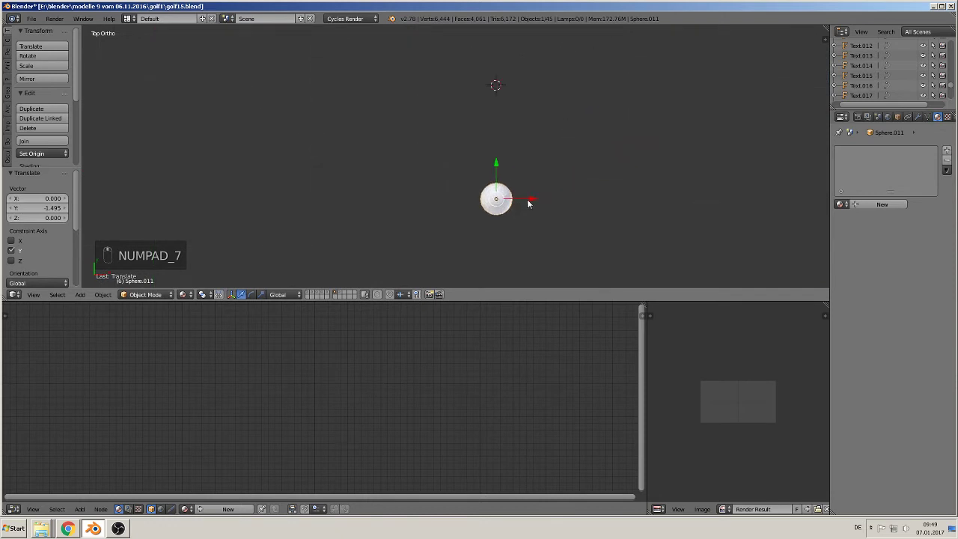
{"action": "scroll", "coordinate": [528, 203], "scroll_direction": "up", "scroll_amount": 5}
{"action": "middle_click_drag", "start_coordinate": [569, 234], "coordinate": [479, 89], "text": "shift"}
{"action": "scroll", "coordinate": [481, 92], "scroll_direction": "up", "scroll_amount": 3}
{"action": "key", "text": "Tab"}
{"action": "middle_click_drag", "start_coordinate": [490, 127], "coordinate": [504, 205], "text": "shift"}
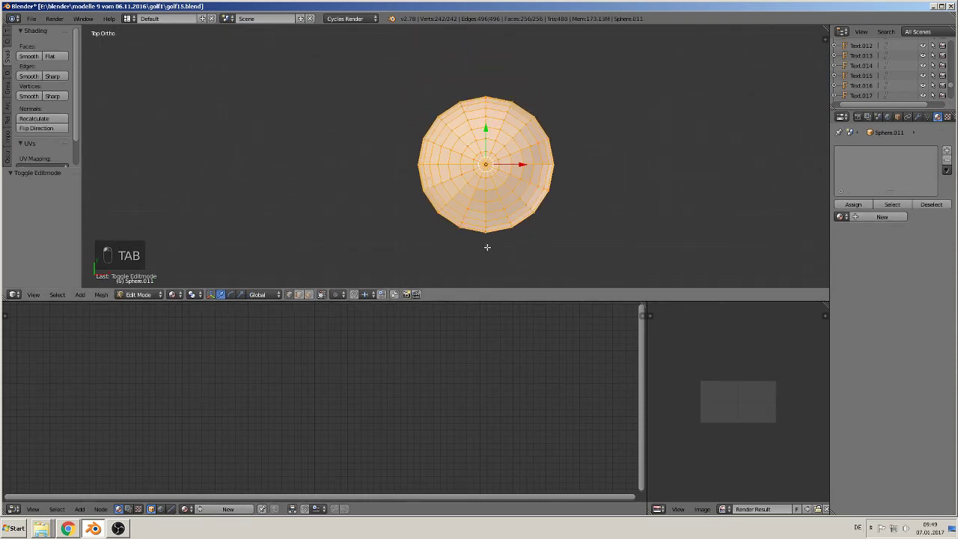
{"action": "key", "text": "a"}
{"action": "key", "text": "a"}
{"action": "key", "text": "b"}
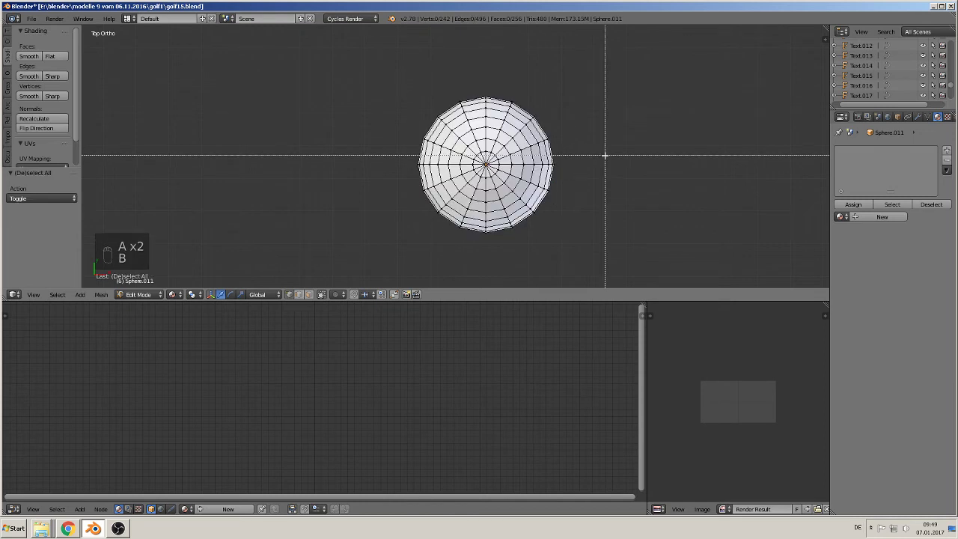
{"action": "left_click_drag", "start_coordinate": [602, 161], "coordinate": [342, 70]}
{"action": "key", "text": "x"}
{"action": "left_click", "coordinate": [342, 71]}
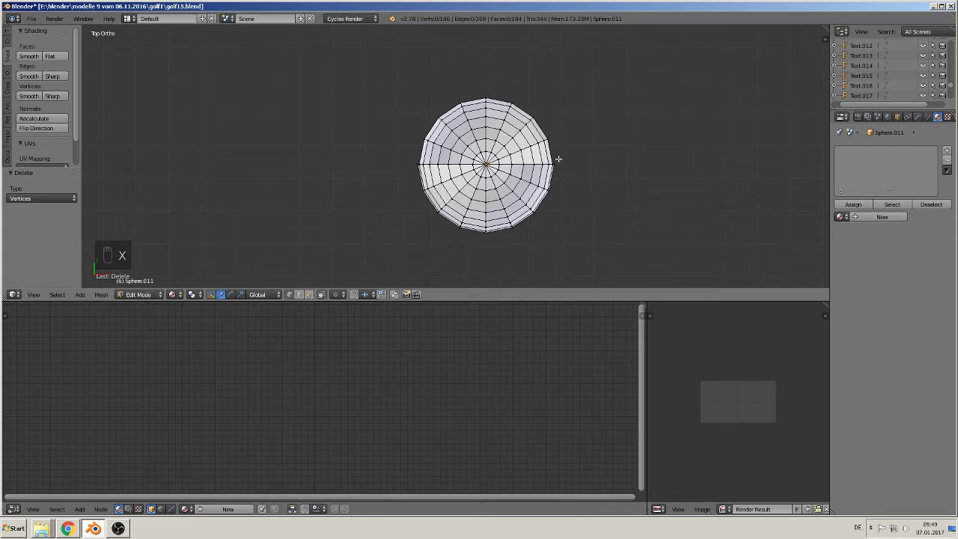
Delete the remaining vertices on the sphere's rear half, leaving only the front hemisphere.
{"action": "key", "text": "b"}
{"action": "left_click_drag", "start_coordinate": [586, 159], "coordinate": [319, 71]}
{"action": "key", "text": "x"}
{"action": "left_click", "coordinate": [319, 70]}
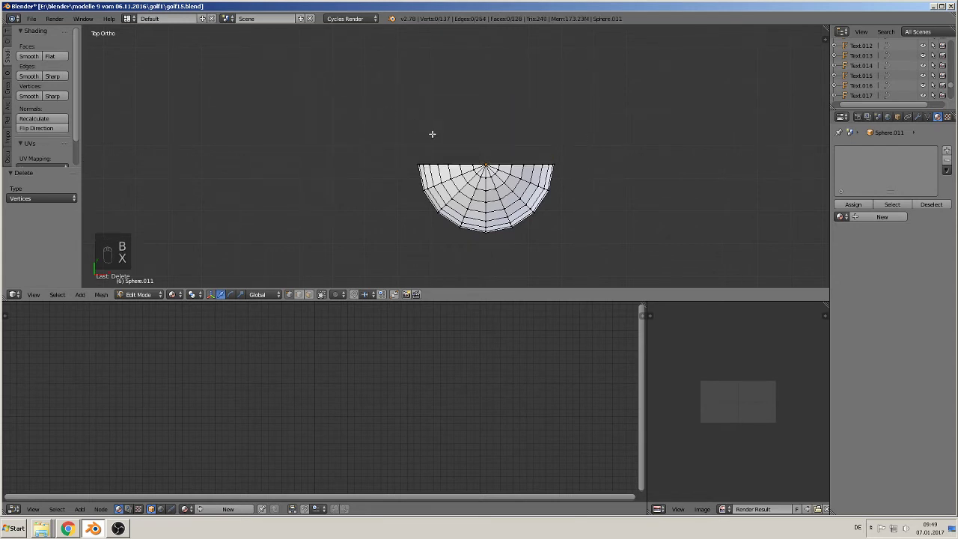
Extrude the hemisphere's open edge loop backwards along Y to form a short cylindrical body.
{"action": "key", "text": "Tab"}
{"action": "middle_click_drag", "start_coordinate": [513, 235], "coordinate": [526, 174]}
{"action": "key", "text": "Tab"}
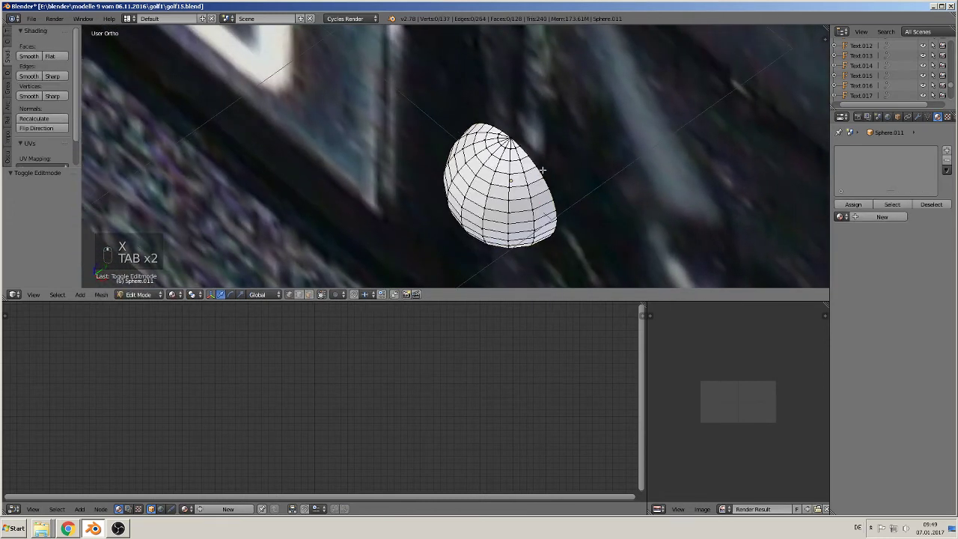
{"action": "right_click", "coordinate": [543, 171], "text": "alt"}
{"action": "scroll", "coordinate": [543, 178], "scroll_direction": "down", "scroll_amount": 1}
{"action": "key", "text": "e"}
{"action": "right_click", "coordinate": [532, 169]}
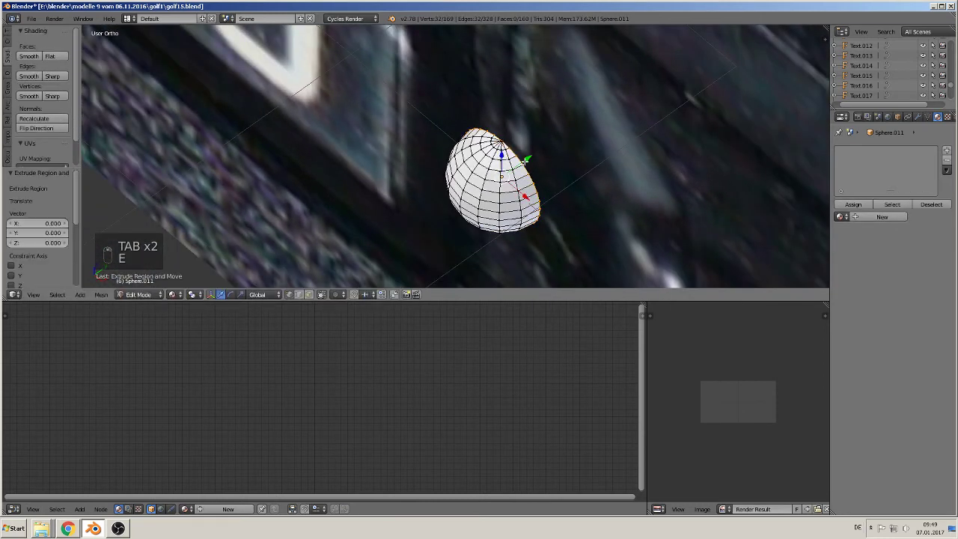
{"action": "left_click_drag", "start_coordinate": [526, 160], "coordinate": [562, 139]}
{"action": "key", "text": "Tab"}
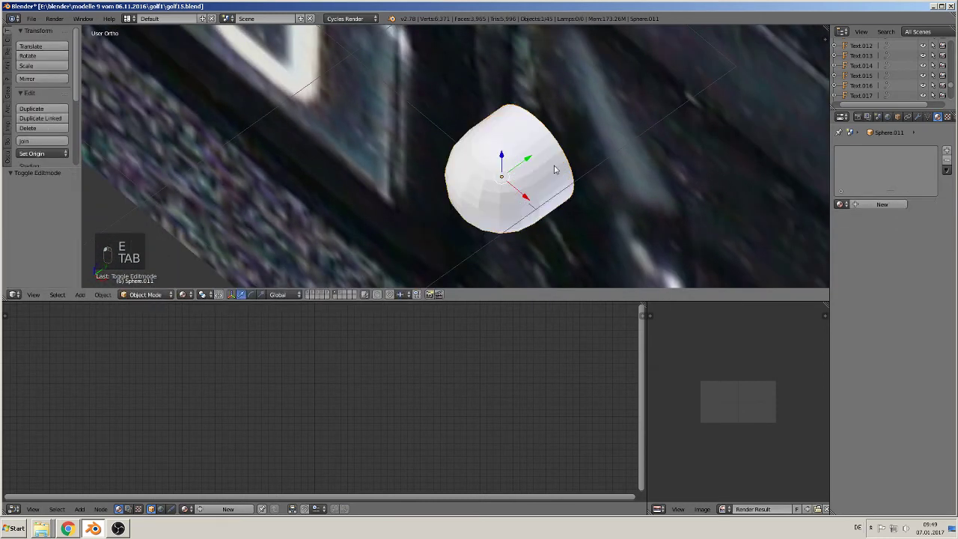
Apply smooth shading to the extruded indicator lamp.
{"action": "middle_click_drag", "start_coordinate": [552, 200], "coordinate": [575, 189]}
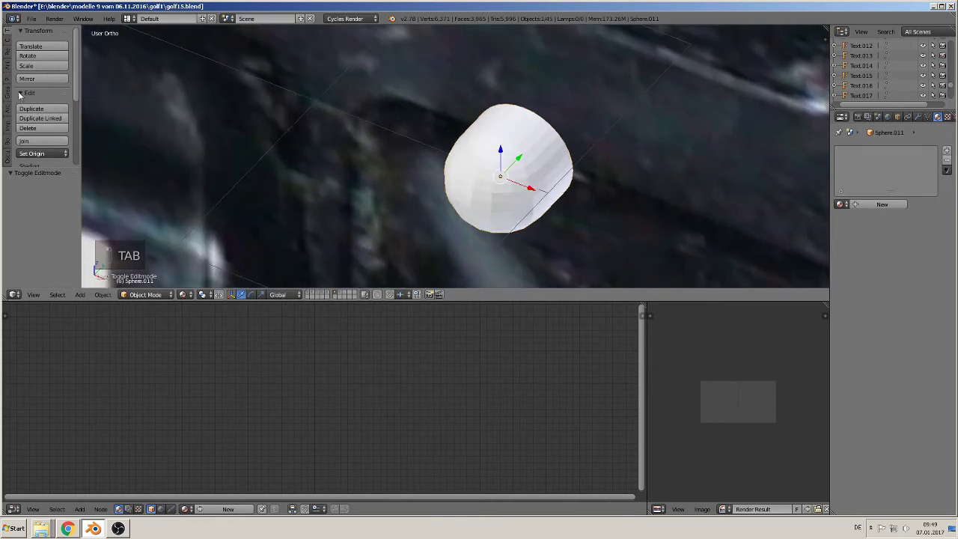
{"action": "scroll", "coordinate": [21, 94], "scroll_direction": "down", "scroll_amount": 2}
{"action": "left_click", "coordinate": [28, 116]}
{"action": "scroll", "coordinate": [486, 200], "scroll_direction": "down", "scroll_amount": 3}
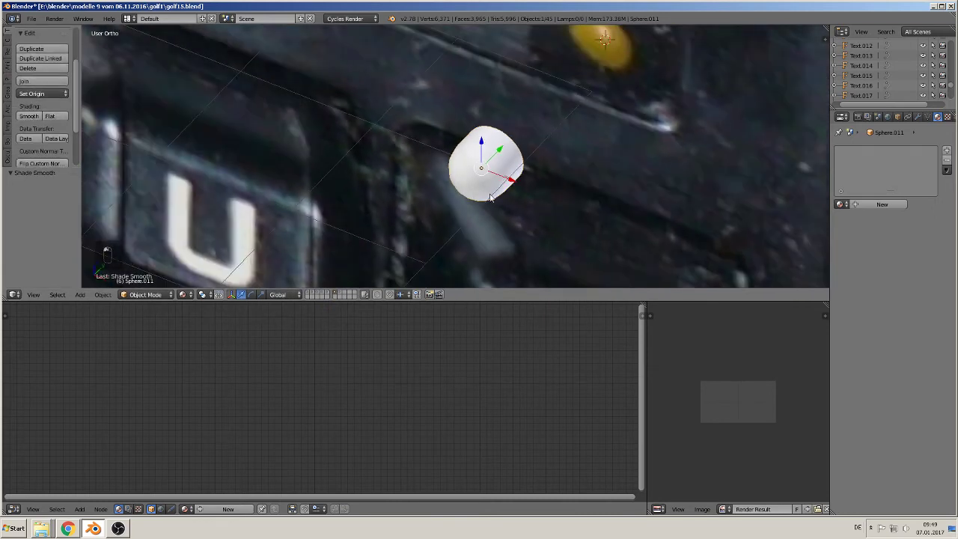
Assign the existing "yellow plastic radio" material to the small indicator lamp, and deselect everything in Object Mode.
{"action": "scroll", "coordinate": [532, 154], "scroll_direction": "down", "scroll_amount": 2}
{"action": "key", "text": "KP_1"}
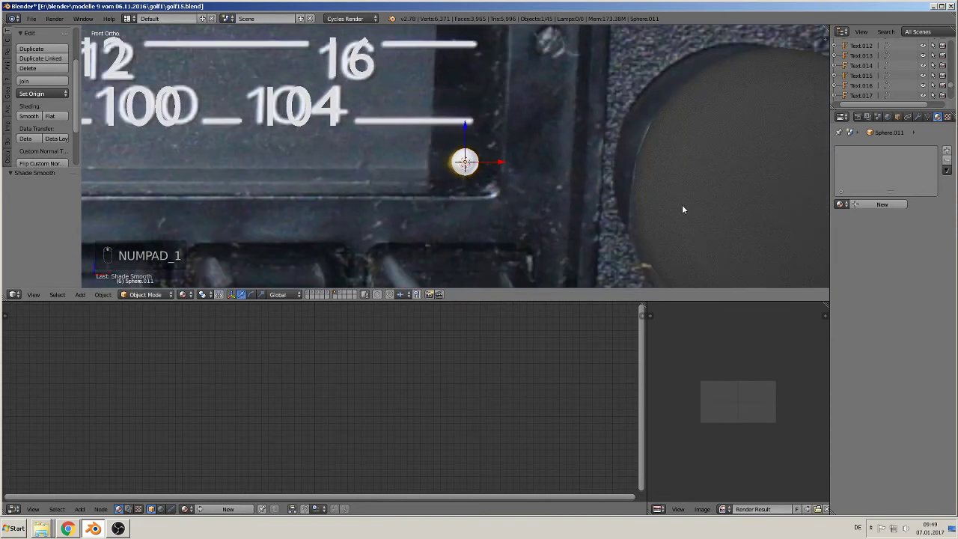
{"action": "scroll", "coordinate": [670, 209], "scroll_direction": "down", "scroll_amount": 4}
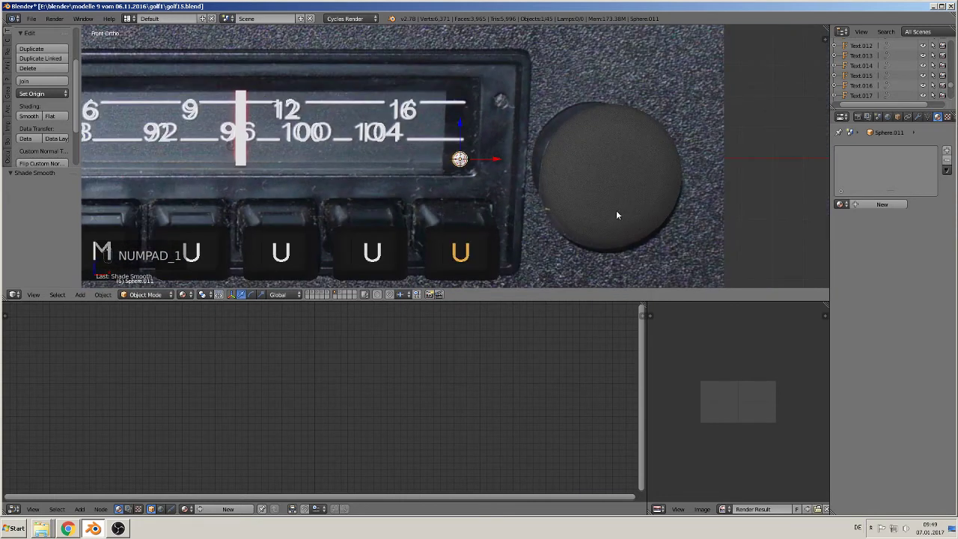
{"action": "left_click", "coordinate": [839, 205]}
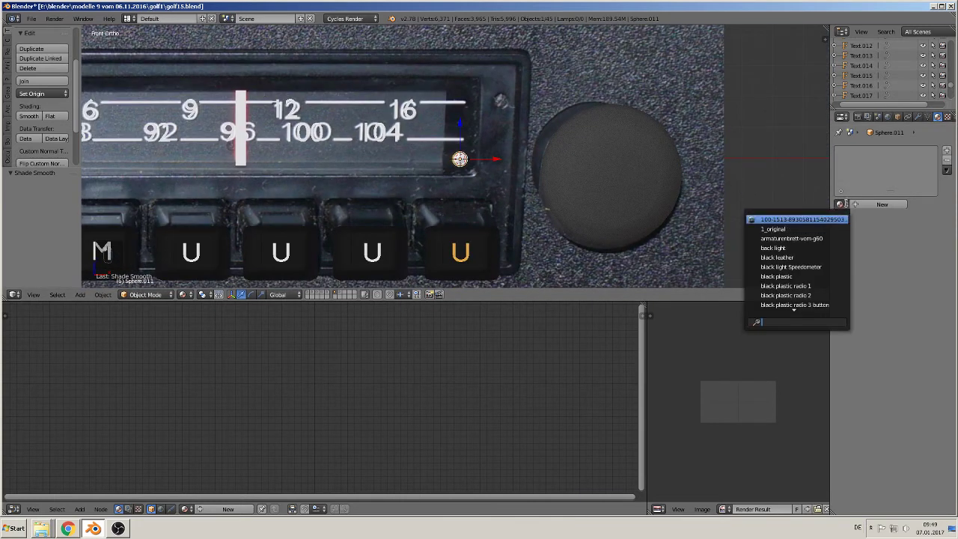
{"action": "type", "text": "yel"}
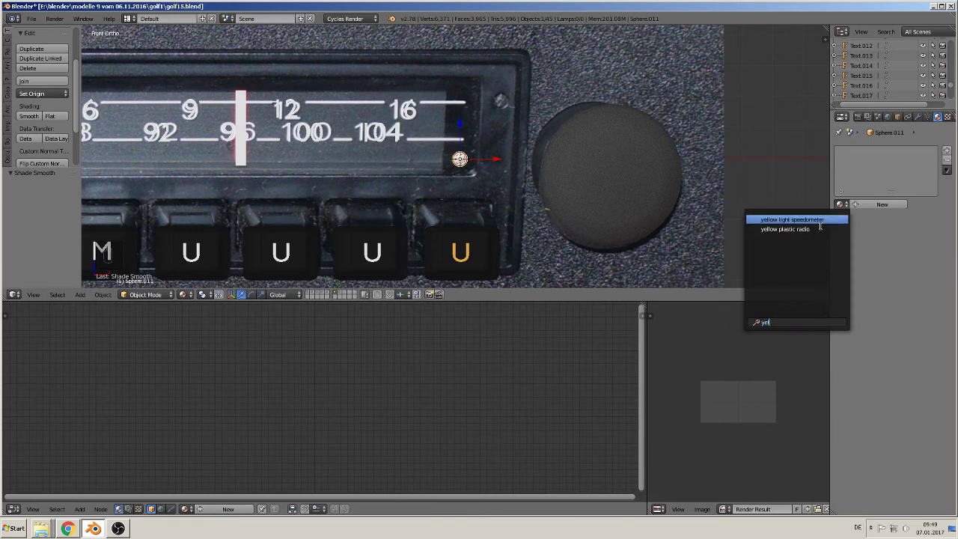
{"action": "type", "text": "o"}
{"action": "key", "text": "BackSpace"}
{"action": "left_click", "coordinate": [805, 225]}
{"action": "key", "text": "Tab"}
{"action": "key", "text": "Tab"}
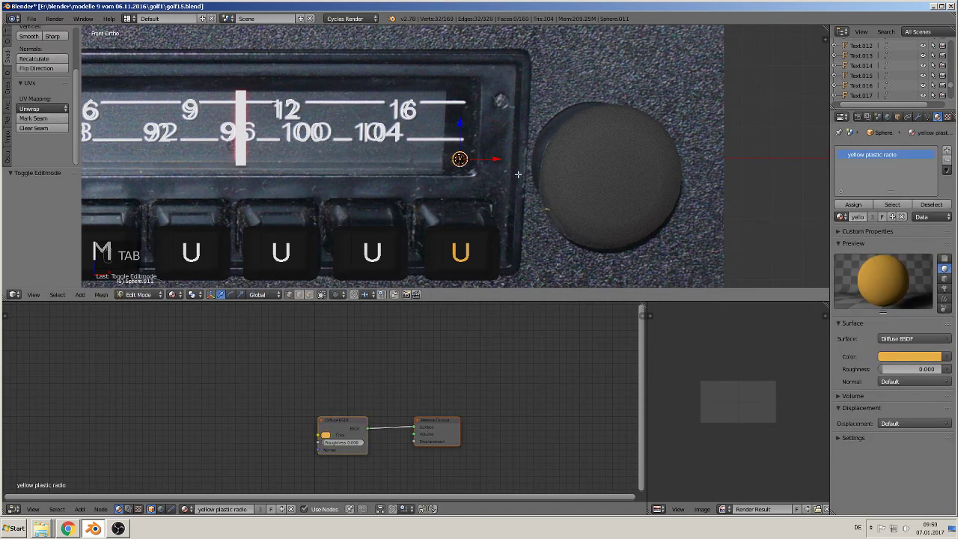
{"action": "key", "text": "a"}
{"action": "key", "text": "a"}
{"action": "key", "text": "a"}
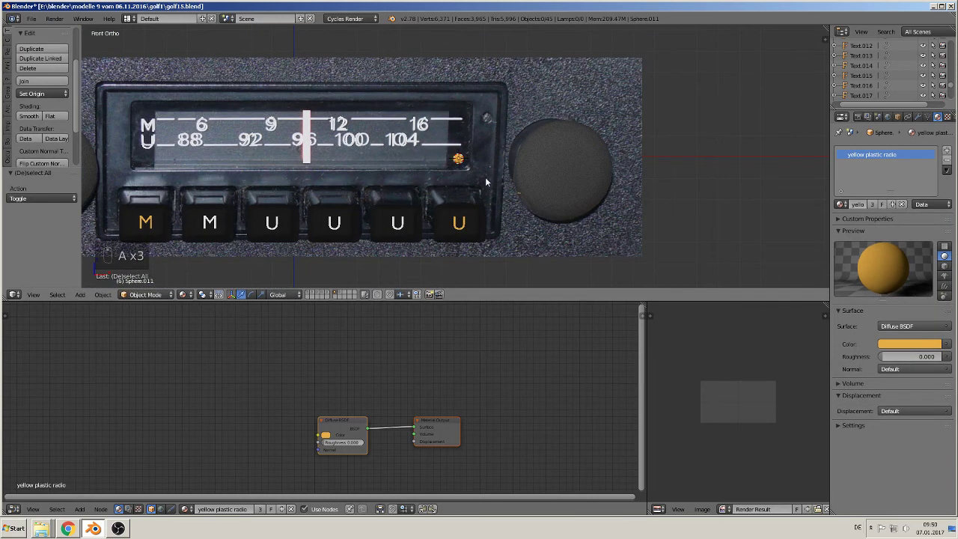
Create a new material named "red plastik radio" on the vertical pointer bar of the frequency dial.
{"action": "scroll", "coordinate": [494, 181], "scroll_direction": "up", "scroll_amount": 3}
{"action": "middle_click_drag", "start_coordinate": [599, 163], "coordinate": [602, 164], "text": "shift"}
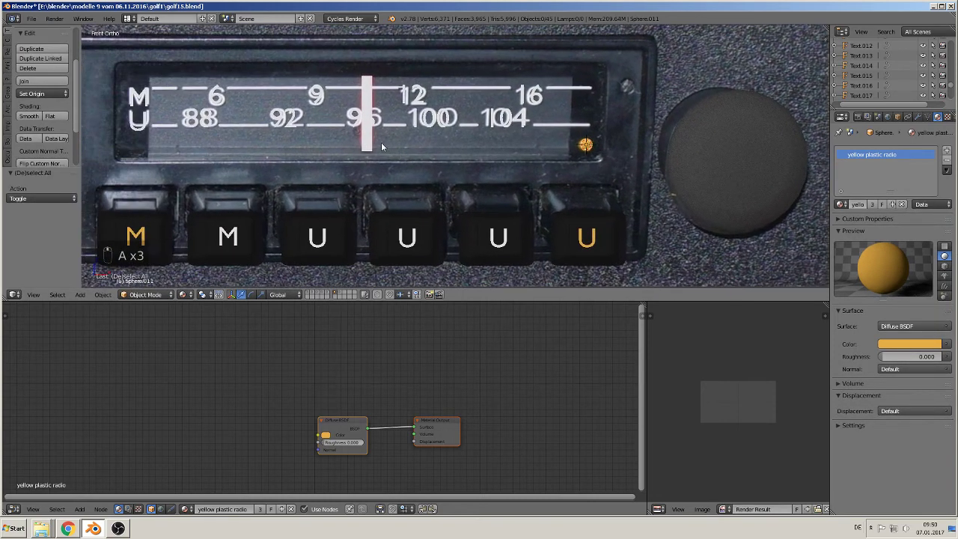
{"action": "scroll", "coordinate": [381, 142], "scroll_direction": "down", "scroll_amount": 3}
{"action": "middle_click_drag", "start_coordinate": [378, 137], "coordinate": [386, 160]}
{"action": "scroll", "coordinate": [385, 160], "scroll_direction": "up", "scroll_amount": 4}
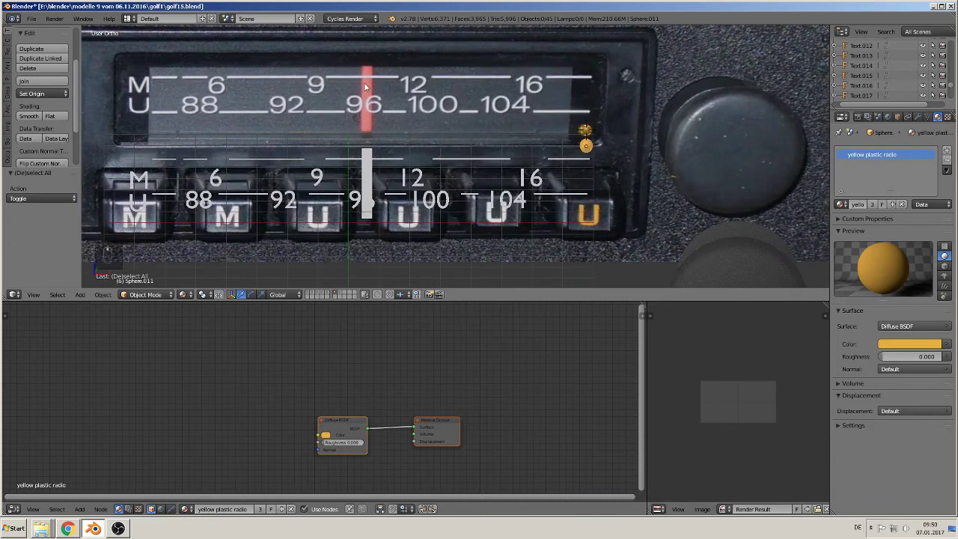
{"action": "right_click", "coordinate": [367, 164]}
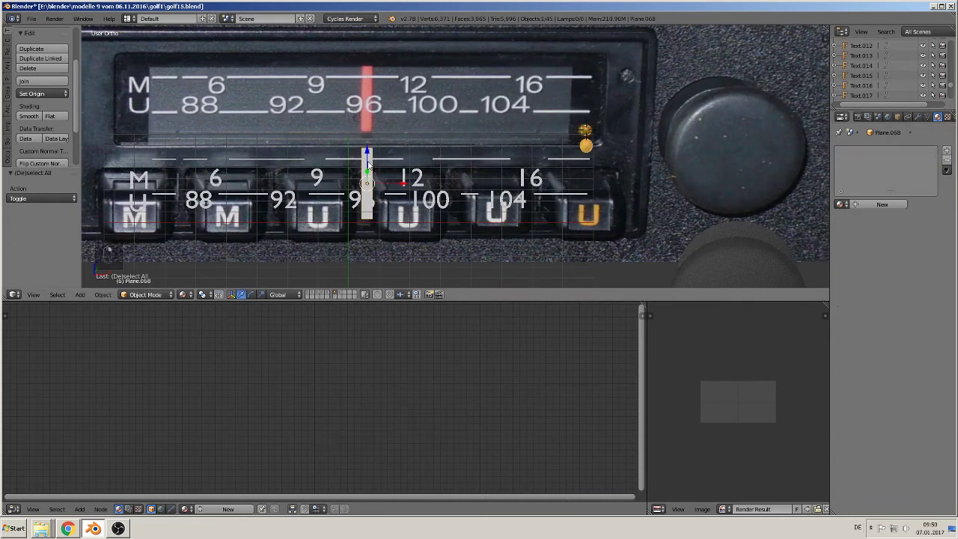
{"action": "left_click", "coordinate": [878, 205]}
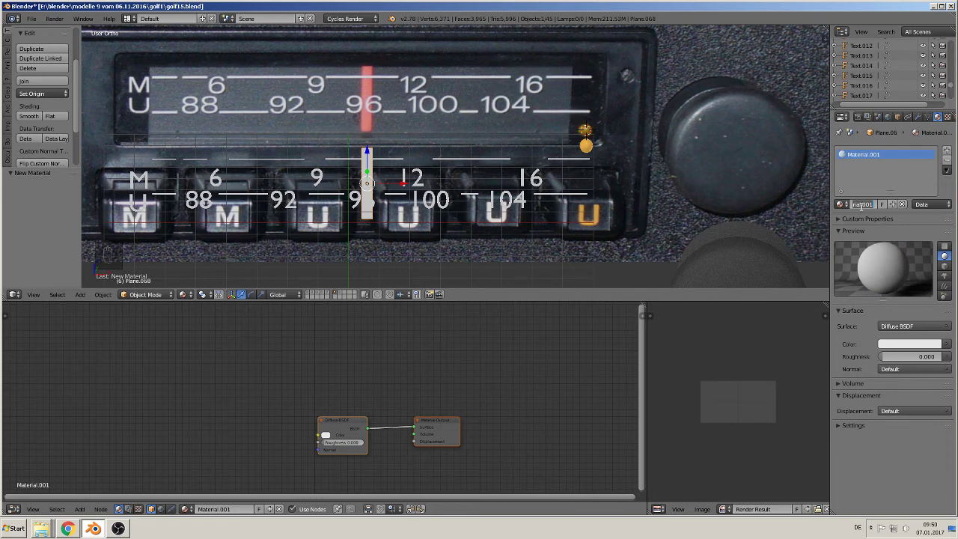
{"action": "type", "text": "m"}
{"action": "key", "text": "Return"}
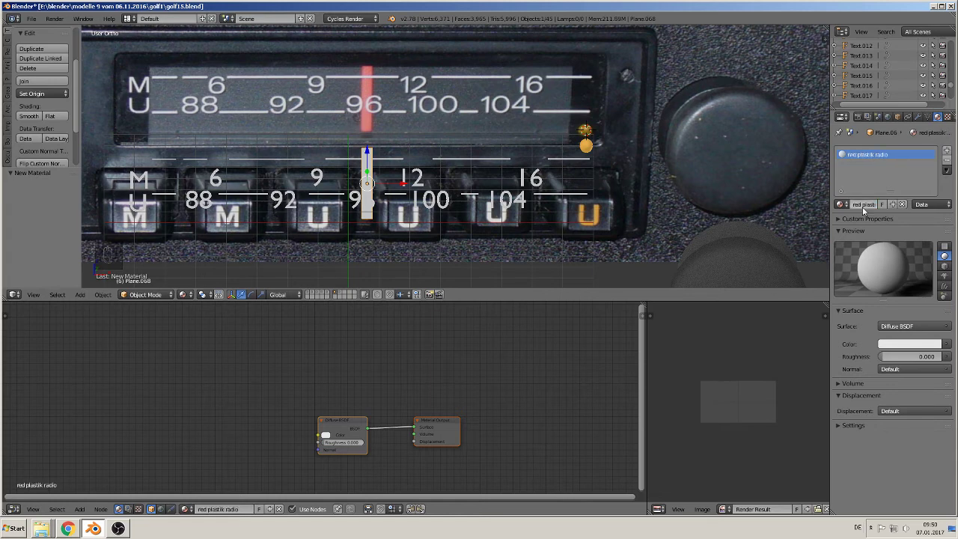
Sample the pointer's diffuse colour from the red needle in the reference photo.
{"action": "left_click", "coordinate": [911, 345]}
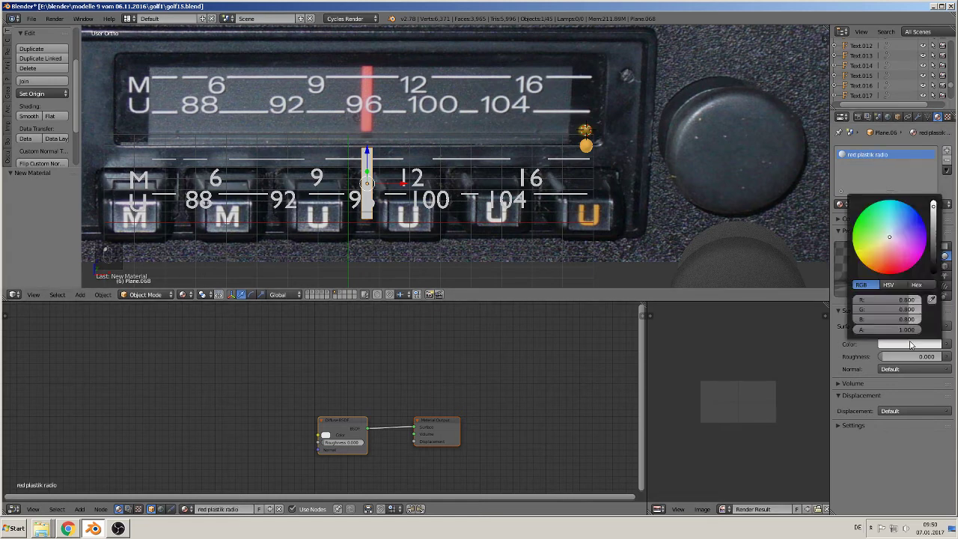
{"action": "left_click", "coordinate": [931, 299]}
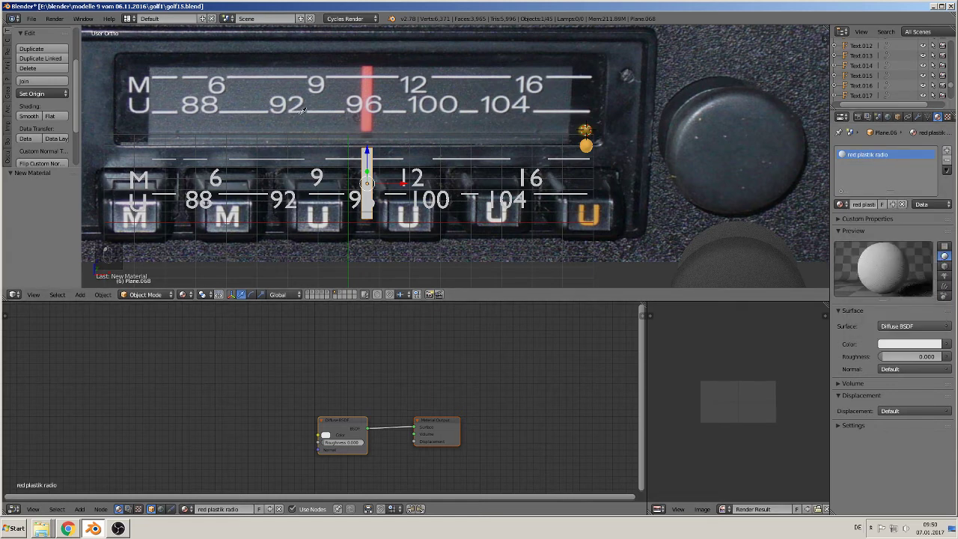
{"action": "left_click", "coordinate": [369, 80]}
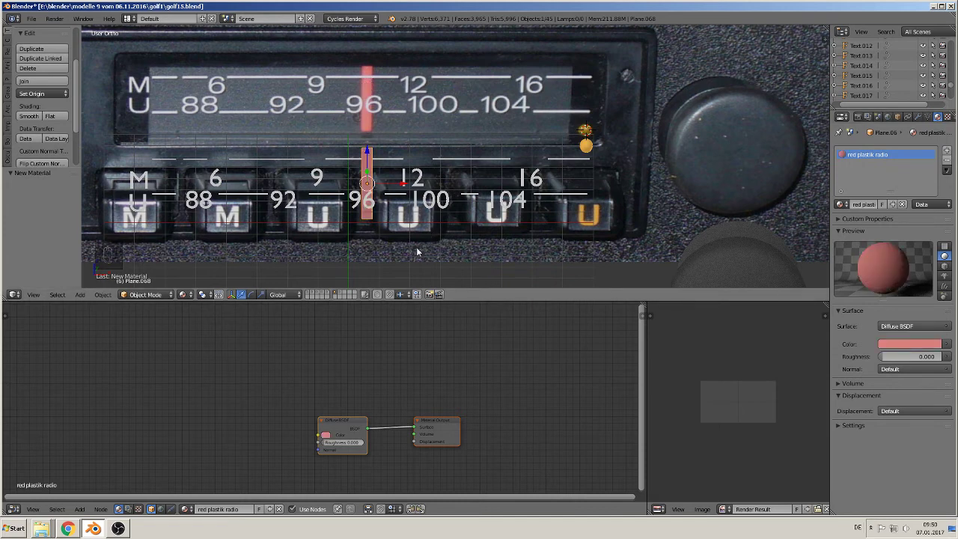
{"action": "key", "text": "Tab"}
{"action": "key", "text": "KP_1"}
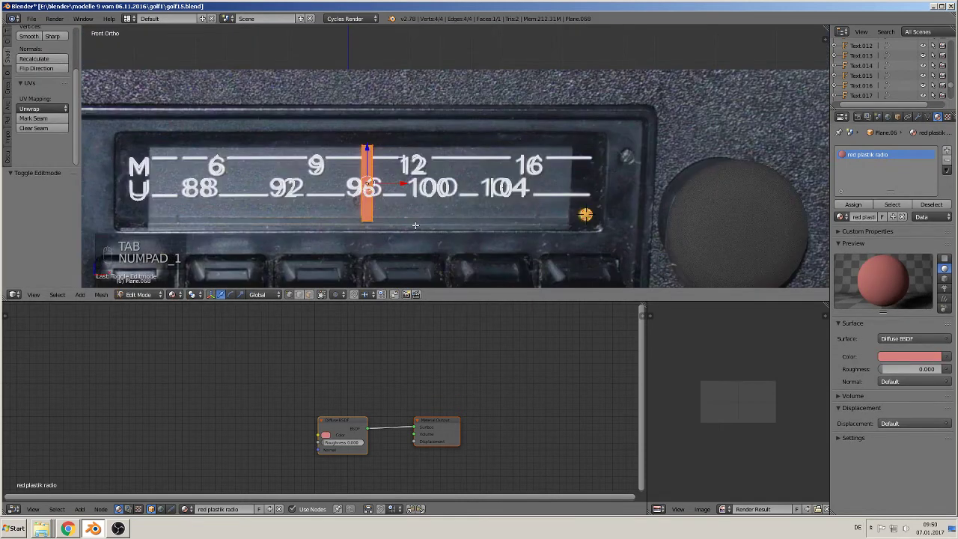
{"action": "key", "text": "Tab"}
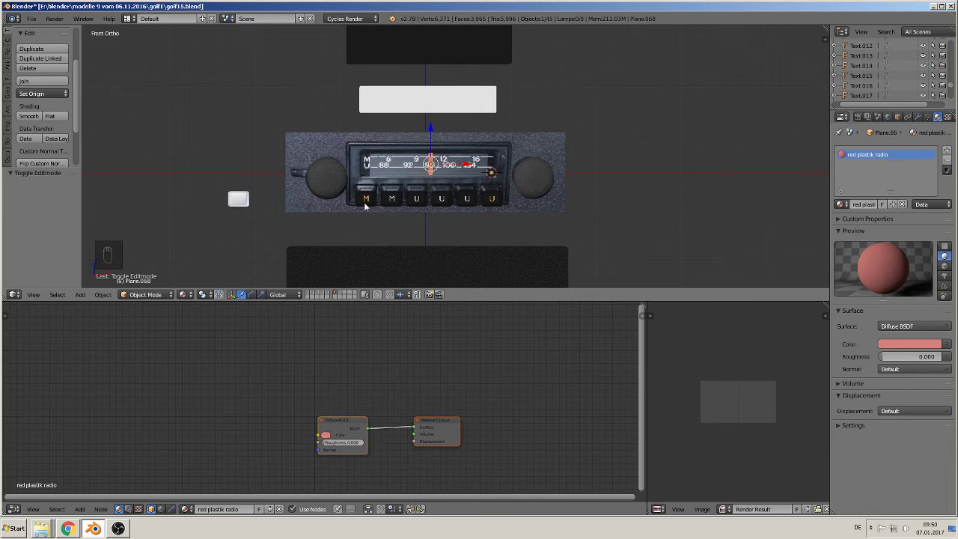
Add a cube at the small lever beside the left knob and move it about -4.21 along X, clear of the photo.
{"action": "middle_click_drag", "start_coordinate": [355, 234], "coordinate": [469, 238], "text": "shift"}
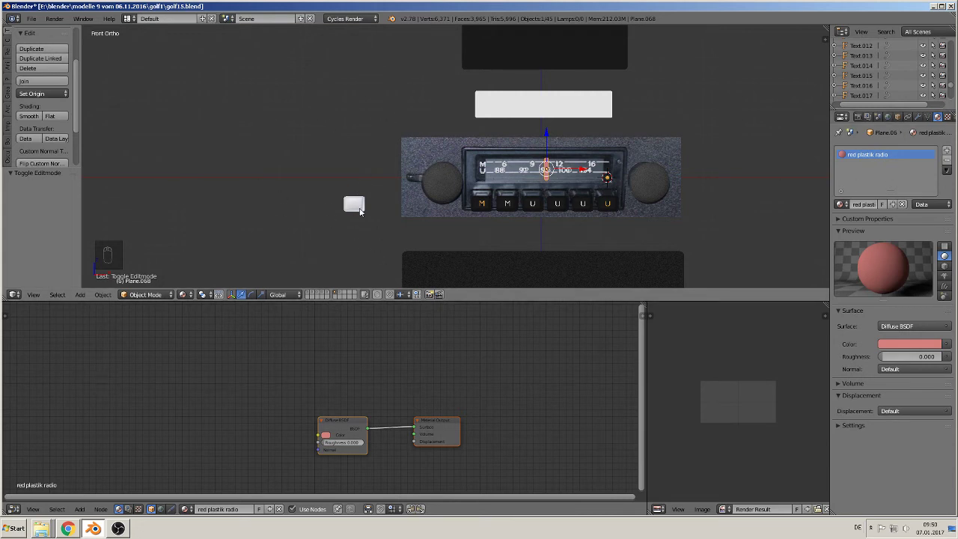
{"action": "scroll", "coordinate": [434, 196], "scroll_direction": "up", "scroll_amount": 6}
{"action": "middle_click_drag", "start_coordinate": [401, 226], "coordinate": [410, 244]}
{"action": "key", "text": "KP_1"}
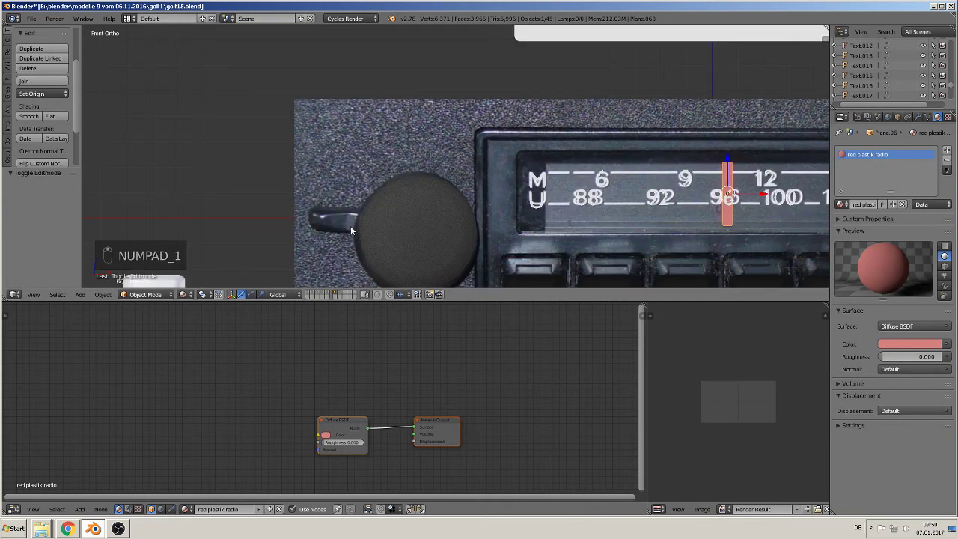
{"action": "middle_click_drag", "start_coordinate": [350, 225], "coordinate": [362, 172], "text": "shift"}
{"action": "left_click", "coordinate": [82, 295]}
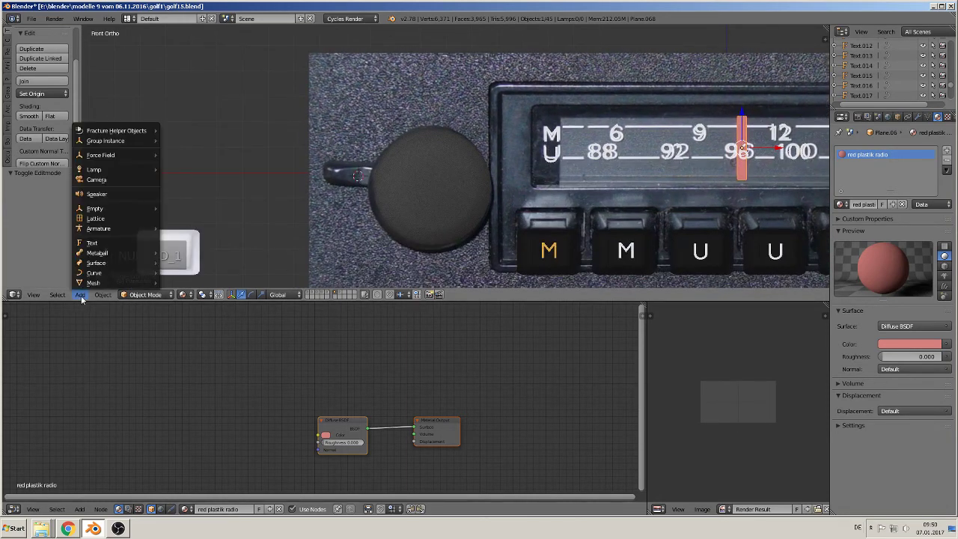
{"action": "mouse_move", "coordinate": [93, 282]}
{"action": "left_click", "coordinate": [181, 45]}
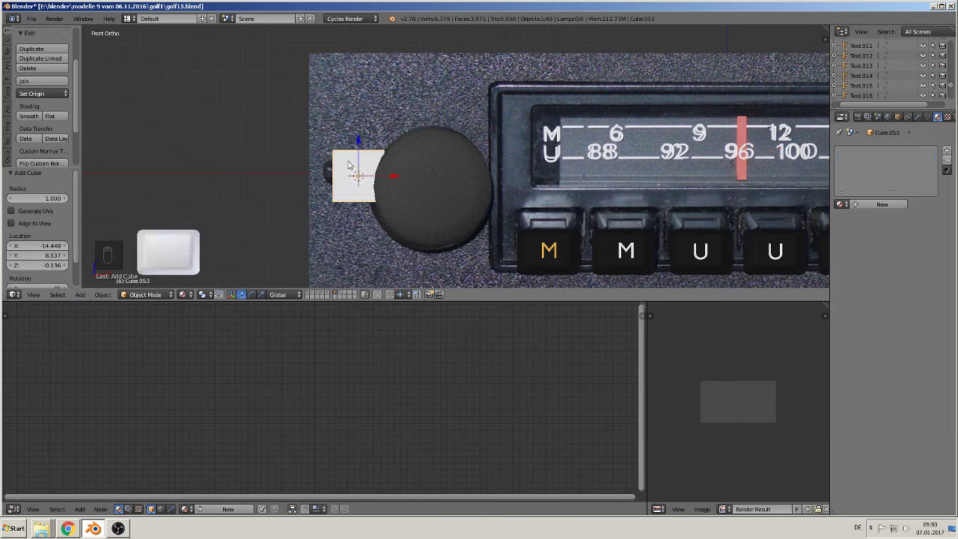
{"action": "key", "text": "g"}
{"action": "key", "text": "x"}
{"action": "left_click", "coordinate": [290, 182]}
Scale the cube into a slim bar, by about 0.239 along Z, 1.559 along X and 0.262 along Y.
{"action": "key", "text": "s"}
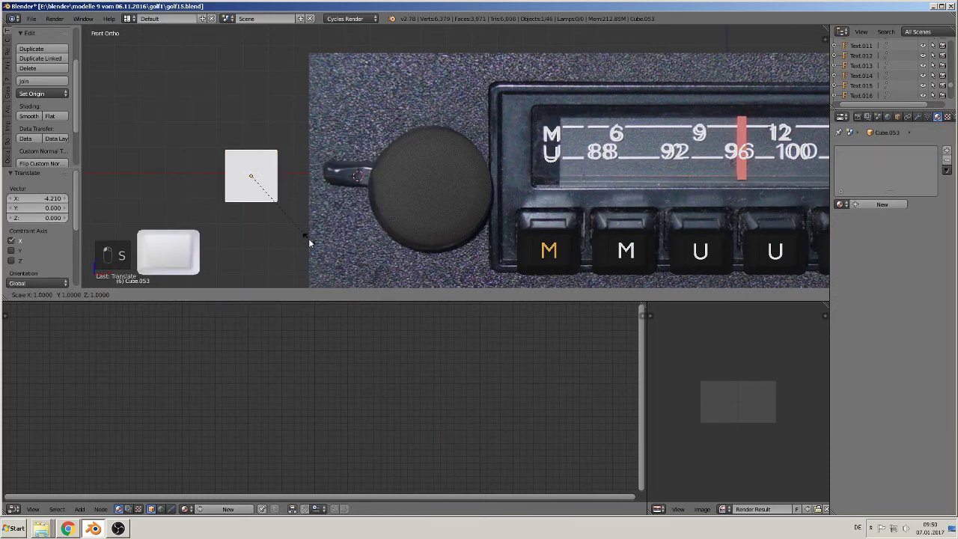
{"action": "key", "text": "z"}
{"action": "left_click", "coordinate": [262, 192]}
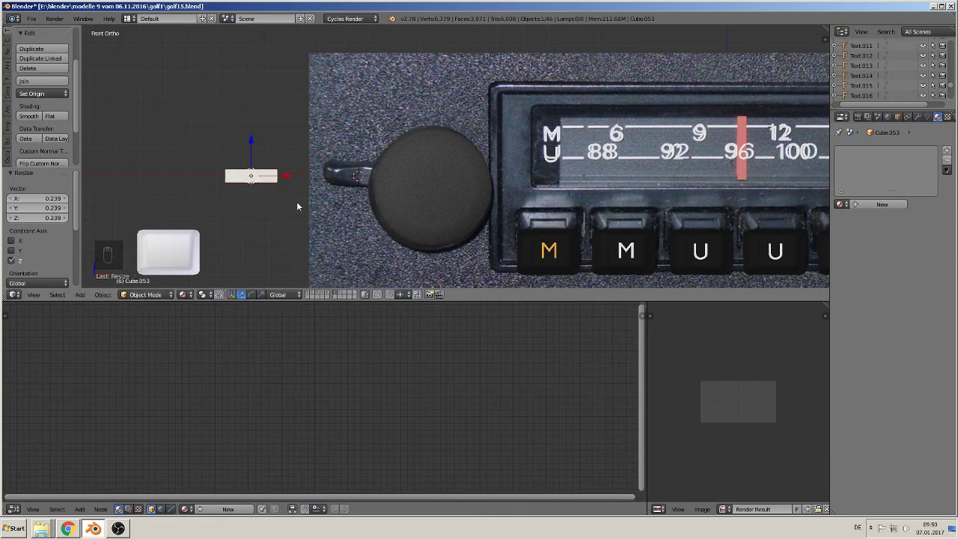
{"action": "key", "text": "s"}
{"action": "key", "text": "x"}
{"action": "left_click", "coordinate": [327, 206]}
{"action": "middle_click_drag", "start_coordinate": [327, 207], "coordinate": [343, 234]}
{"action": "key", "text": "s"}
{"action": "key", "text": "y"}
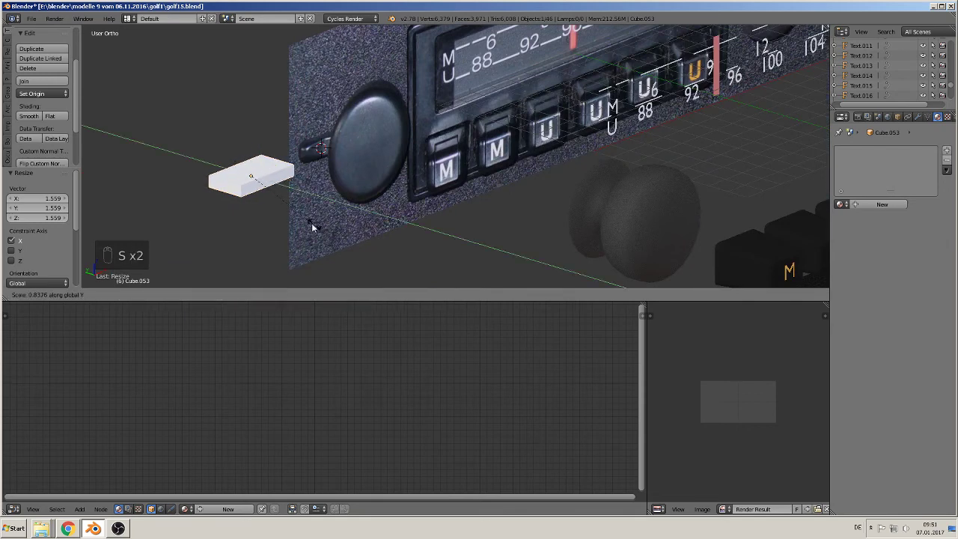
{"action": "left_click", "coordinate": [263, 197]}
{"action": "scroll", "coordinate": [267, 209], "scroll_direction": "up", "scroll_amount": 5}
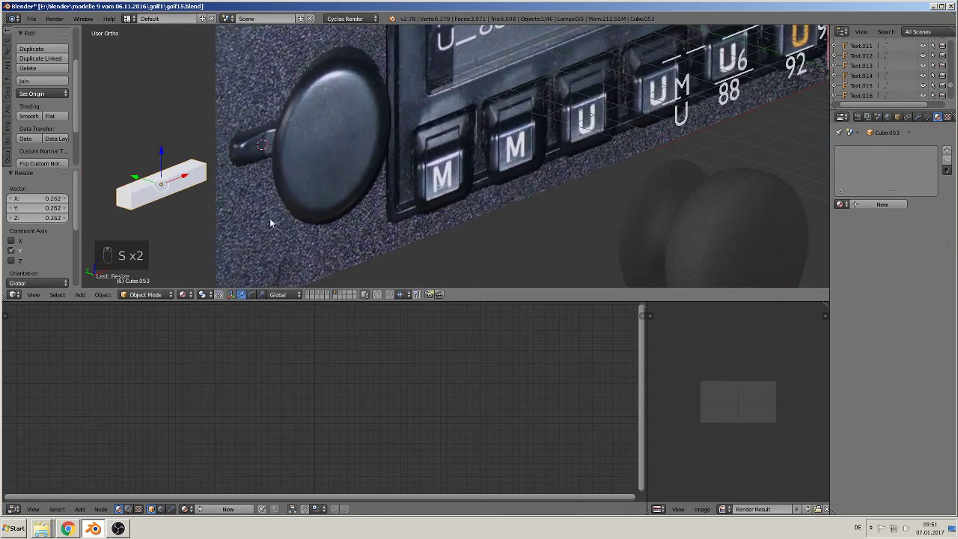
Add one loop cut across the bar and slide it close to the outer end.
{"action": "key", "text": "Tab"}
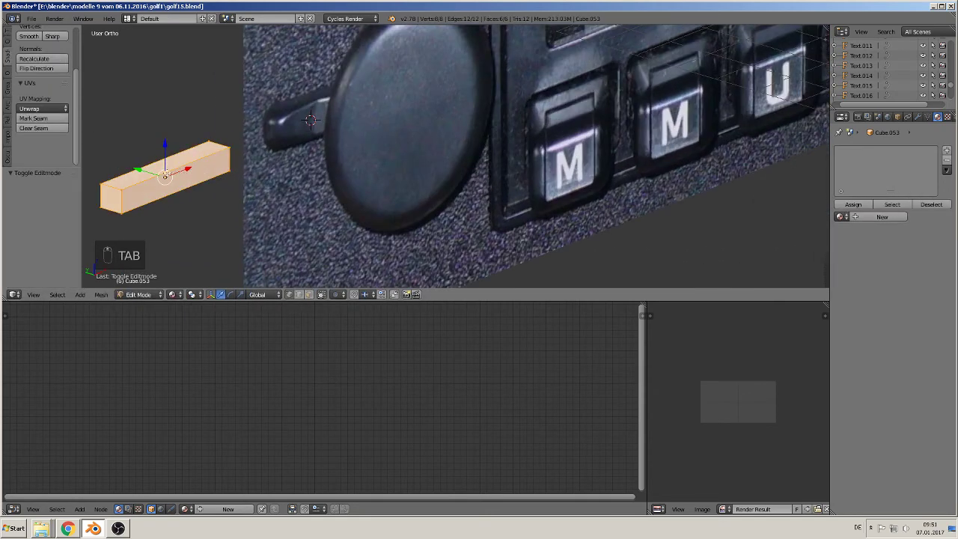
{"action": "key", "text": "ctrl+r"}
{"action": "left_click", "coordinate": [166, 173]}
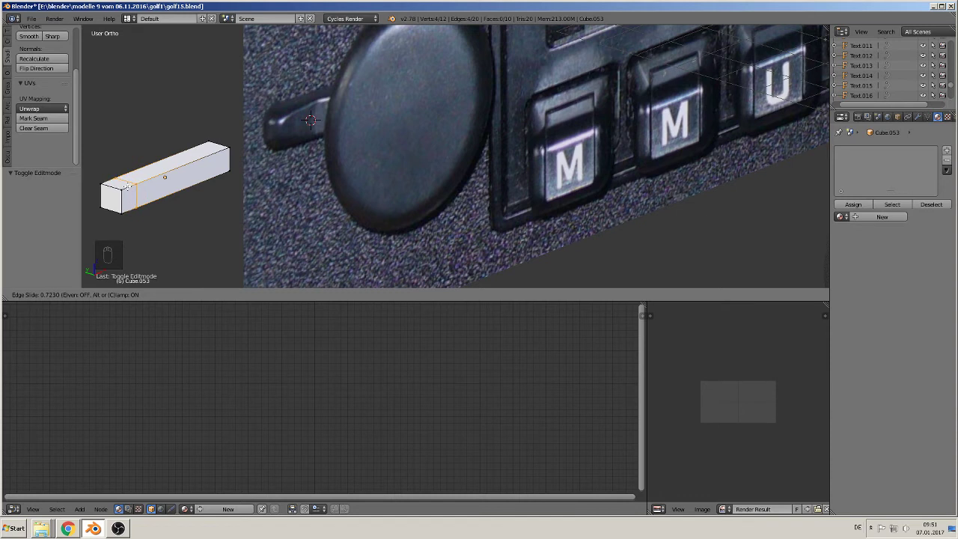
{"action": "left_click", "coordinate": [129, 184]}
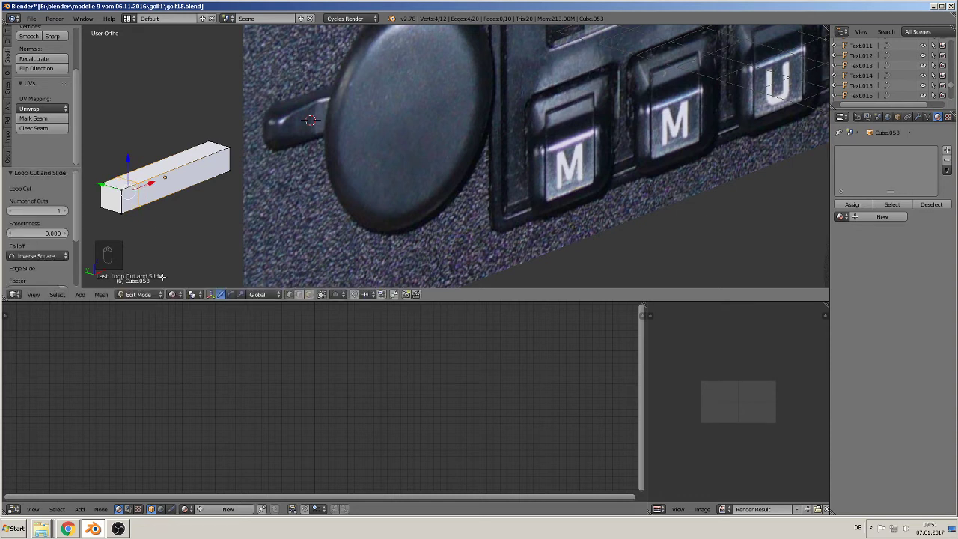
Move the front face of the bar's short end section about -0.287 along Y and extrude it into a protruding lever tip.
{"action": "key", "text": "a"}
{"action": "right_click", "coordinate": [136, 198]}
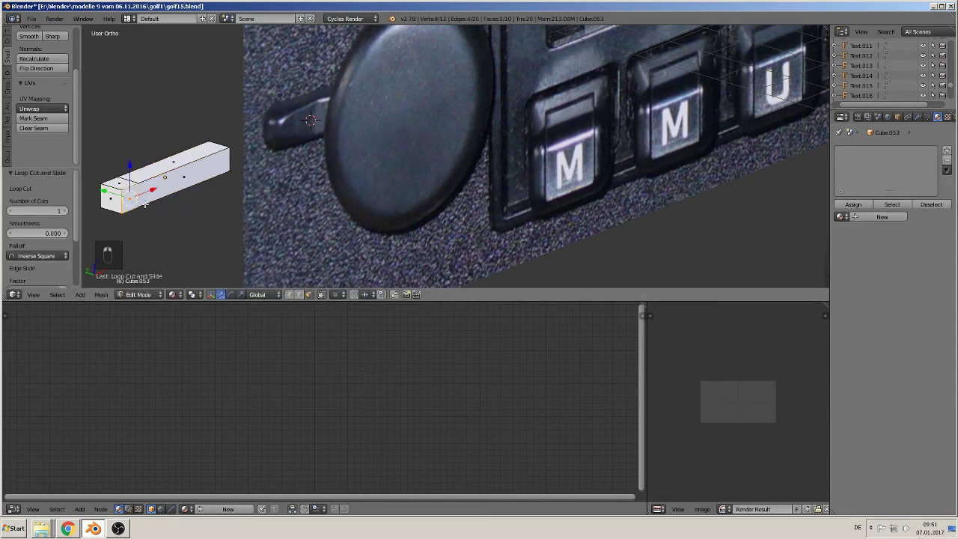
{"action": "key", "text": "g"}
{"action": "key", "text": "y"}
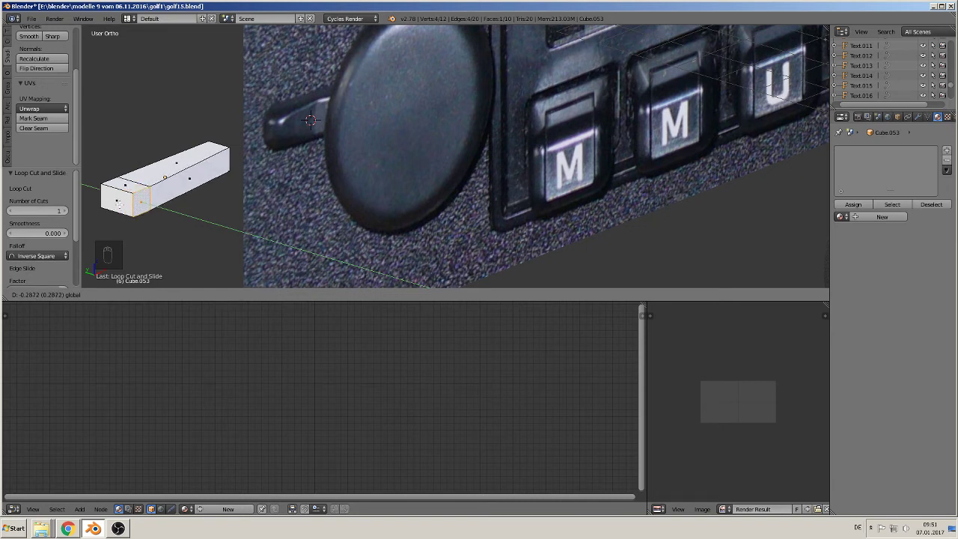
{"action": "left_click", "coordinate": [118, 202]}
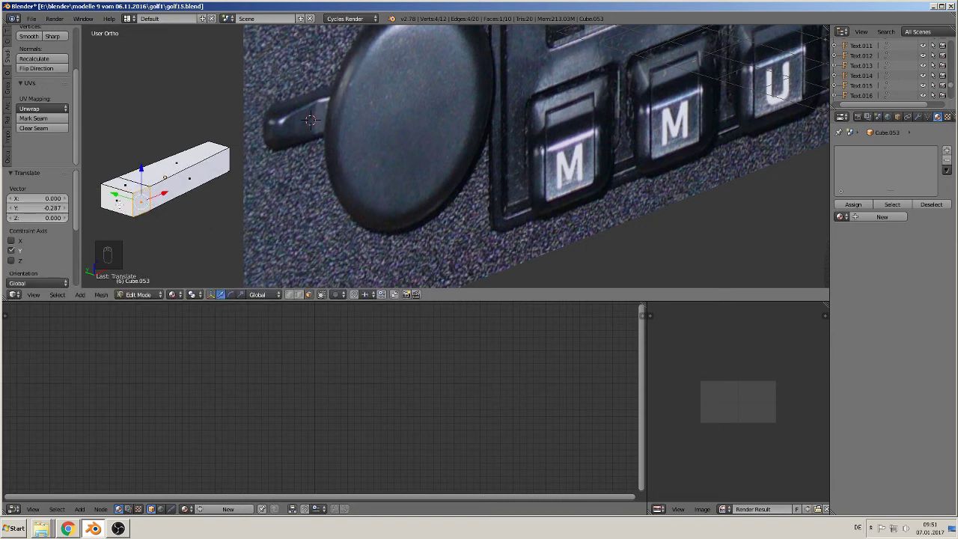
{"action": "key", "text": "e"}
{"action": "left_click_drag", "start_coordinate": [110, 193], "coordinate": [119, 202]}
{"action": "key", "text": "Tab"}
{"action": "middle_click_drag", "start_coordinate": [143, 214], "coordinate": [96, 214]}
{"action": "scroll", "coordinate": [124, 214], "scroll_direction": "down", "scroll_amount": 1}
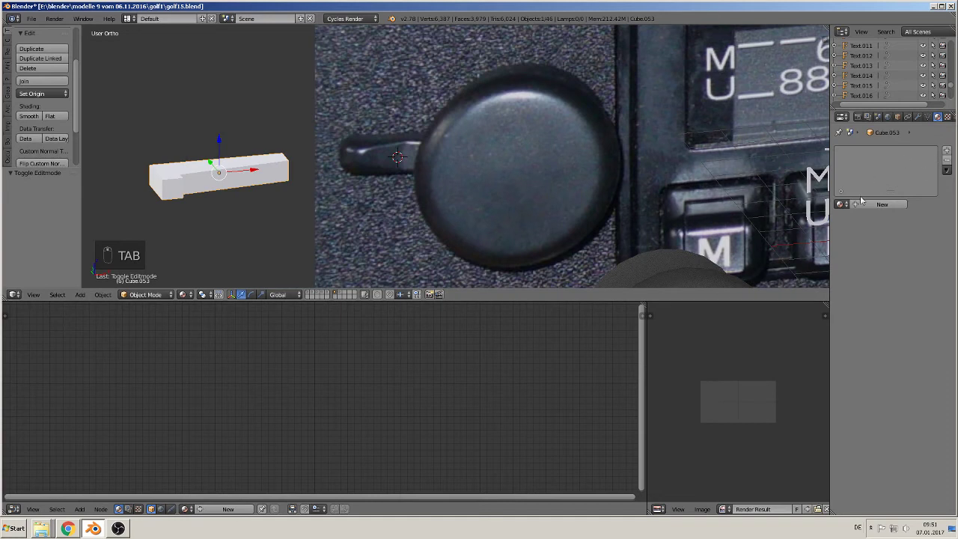
Add a Subdivision Surface modifier to the lever with 2 view subdivisions.
{"action": "left_click", "coordinate": [917, 117]}
{"action": "left_click", "coordinate": [890, 150]}
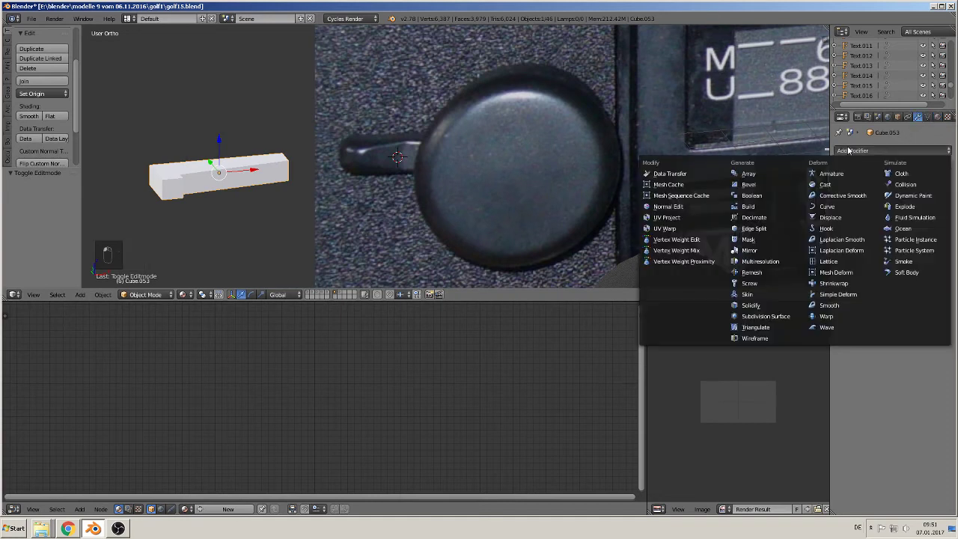
{"action": "left_click", "coordinate": [784, 317]}
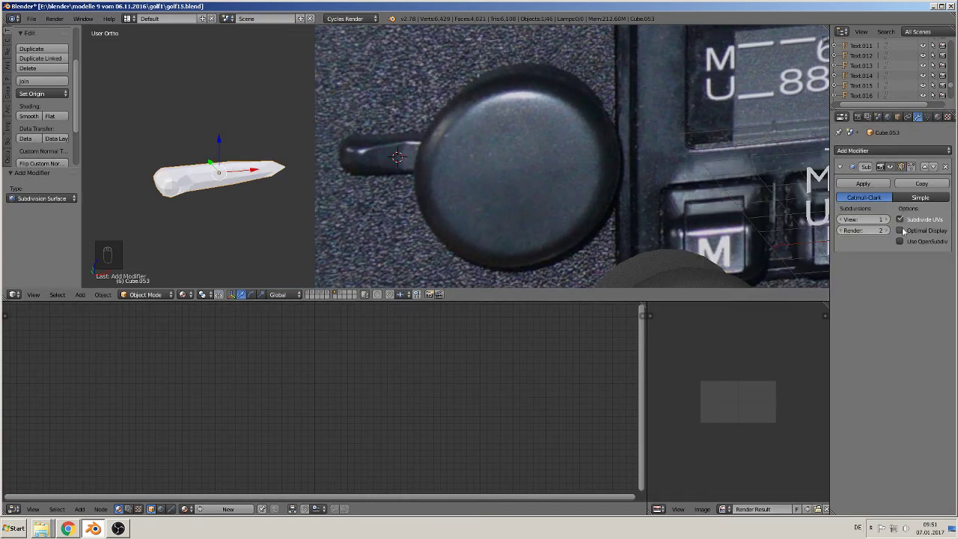
{"action": "left_click", "coordinate": [883, 219]}
Add a loop cut across the lever's long section and slide it close to the knob-side end.
{"action": "scroll", "coordinate": [459, 187], "scroll_direction": "up", "scroll_amount": 2}
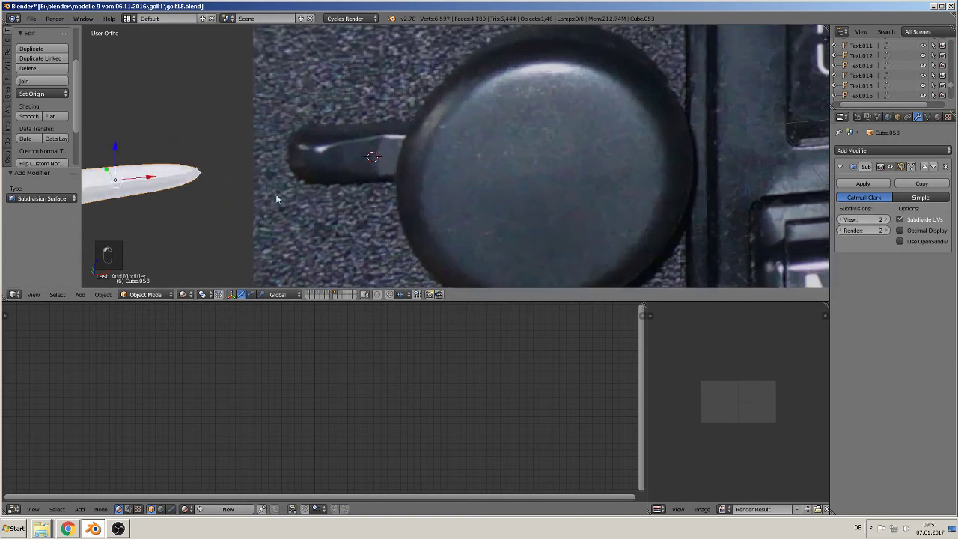
{"action": "middle_click_drag", "start_coordinate": [240, 204], "coordinate": [501, 182], "text": "shift"}
{"action": "scroll", "coordinate": [334, 185], "scroll_direction": "up", "scroll_amount": 2}
{"action": "key", "text": "Tab"}
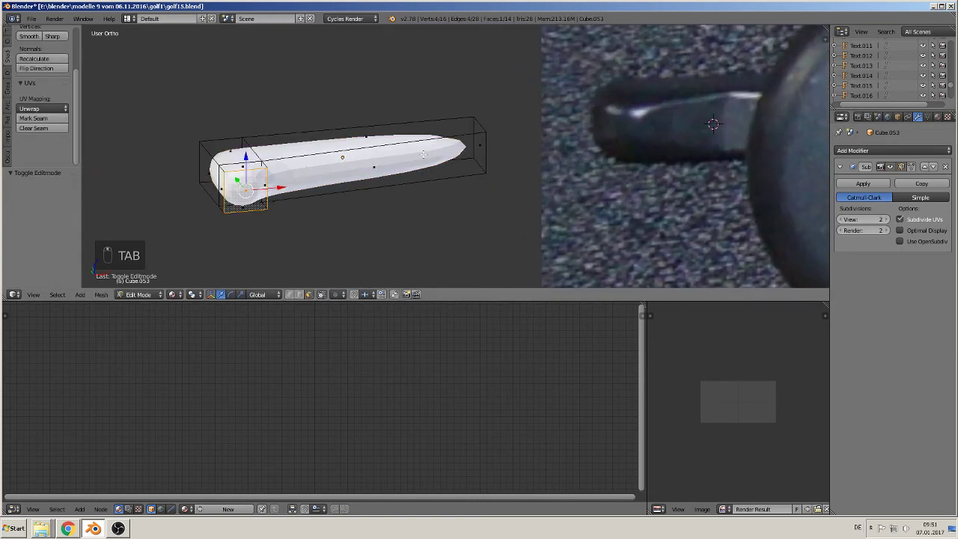
{"action": "key", "text": "ctrl+r"}
{"action": "left_click", "coordinate": [449, 153]}
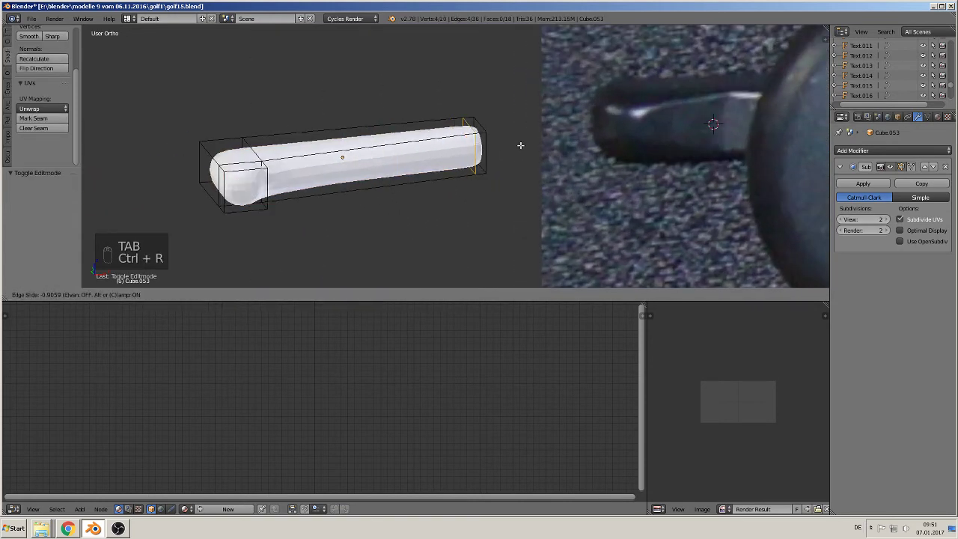
{"action": "left_click", "coordinate": [520, 145]}
Add another loop cut across the lever's long section and move it 0.777 along X towards the middle.
{"action": "key", "text": "ctrl+r"}
{"action": "left_click", "coordinate": [288, 161]}
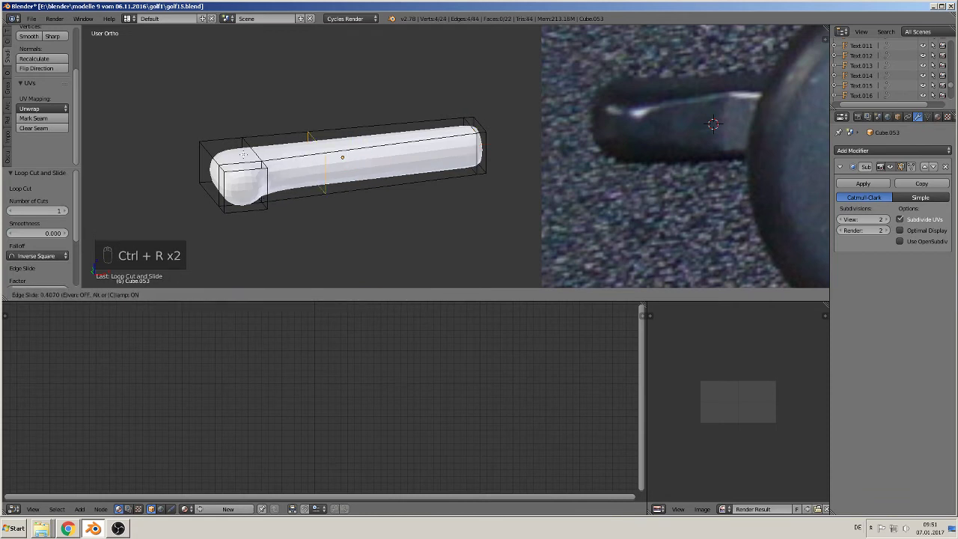
{"action": "left_click", "coordinate": [204, 151]}
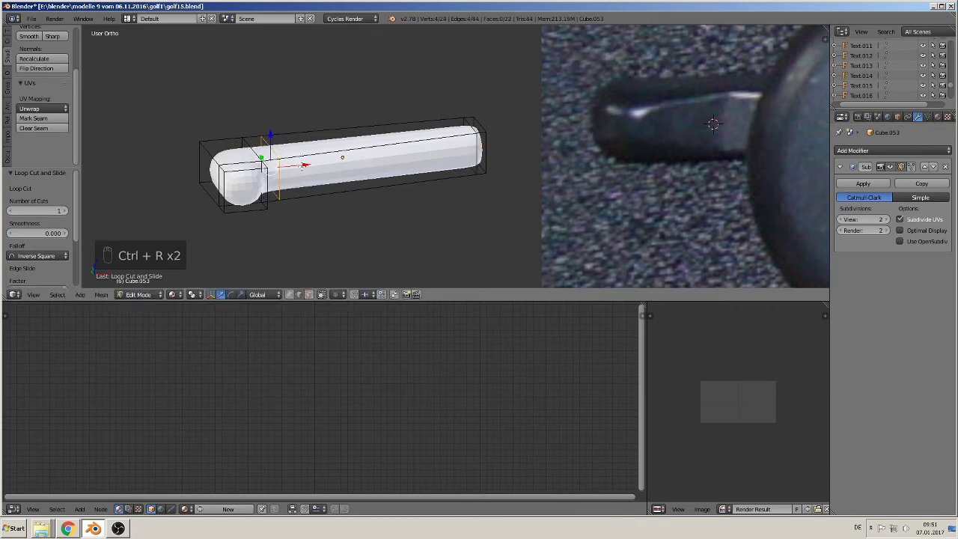
{"action": "left_click_drag", "start_coordinate": [302, 166], "coordinate": [369, 161]}
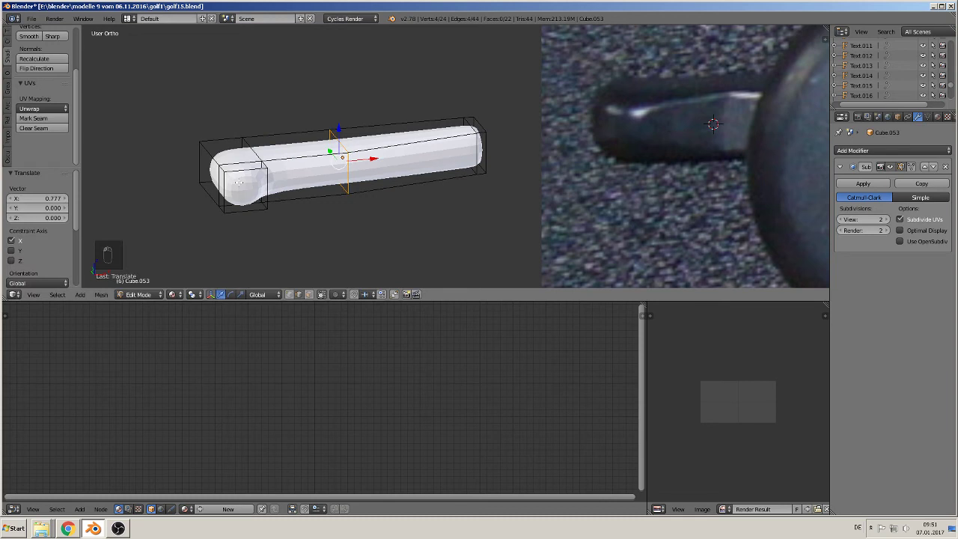
Add two loop cuts across the protruding lever tip, one near each of its sides.
{"action": "key", "text": "ctrl+r"}
{"action": "left_click", "coordinate": [245, 187]}
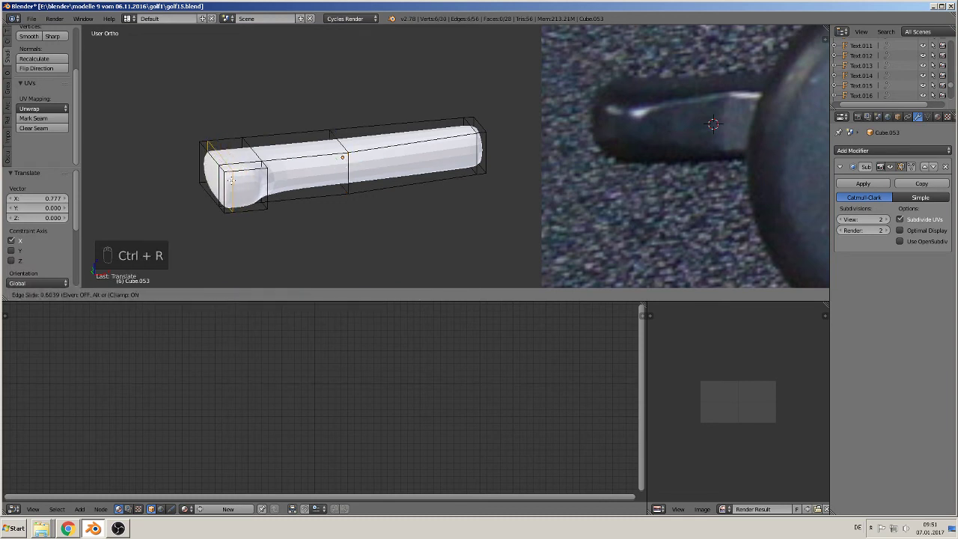
{"action": "left_click", "coordinate": [232, 180]}
{"action": "key", "text": "ctrl+r"}
{"action": "left_click", "coordinate": [254, 179]}
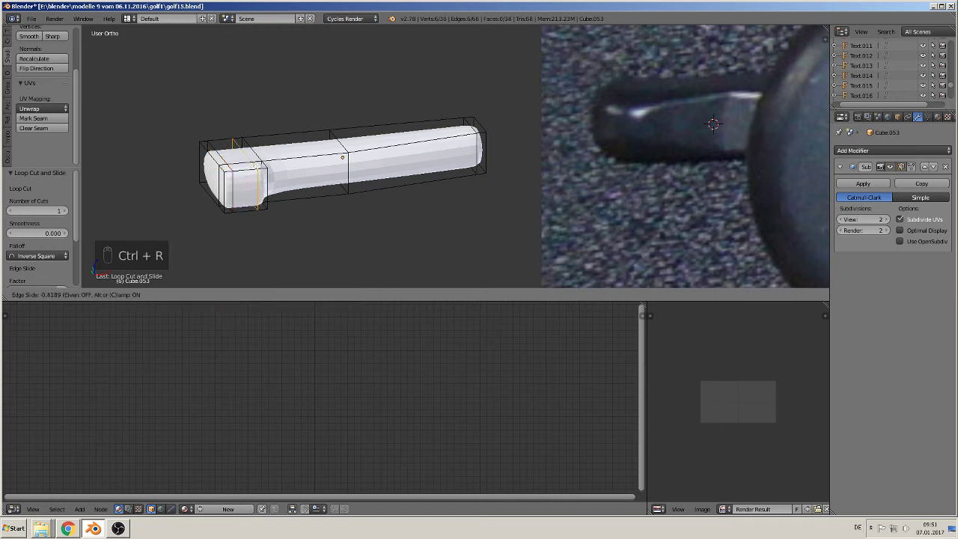
{"action": "left_click", "coordinate": [258, 178]}
Add two lengthwise loop cuts near the lever's upper and lower edges and set the lower loop's vertices to smooth.
{"action": "key", "text": "ctrl+r"}
{"action": "left_click", "coordinate": [258, 178]}
{"action": "left_click", "coordinate": [260, 176]}
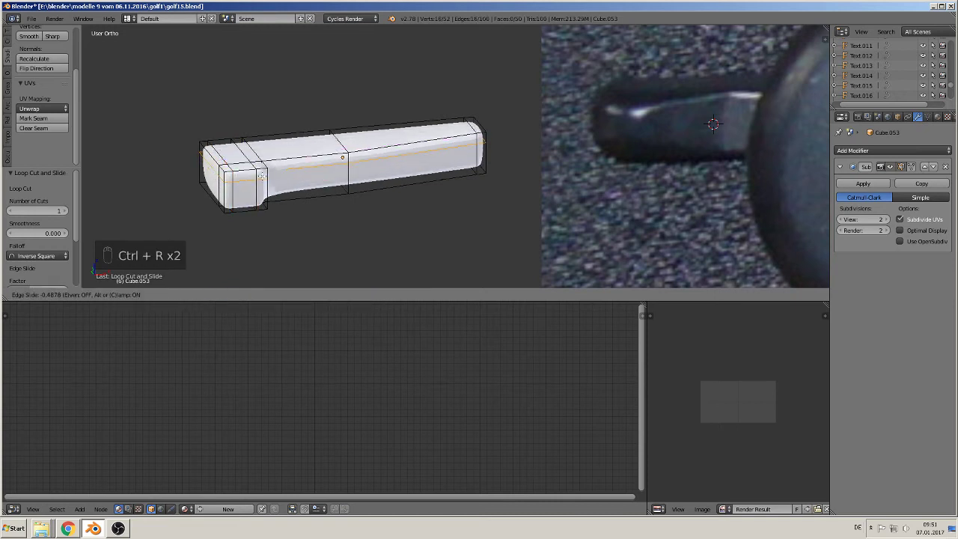
{"action": "key", "text": "ctrl+r"}
{"action": "left_click", "coordinate": [255, 190]}
{"action": "left_click", "coordinate": [253, 195]}
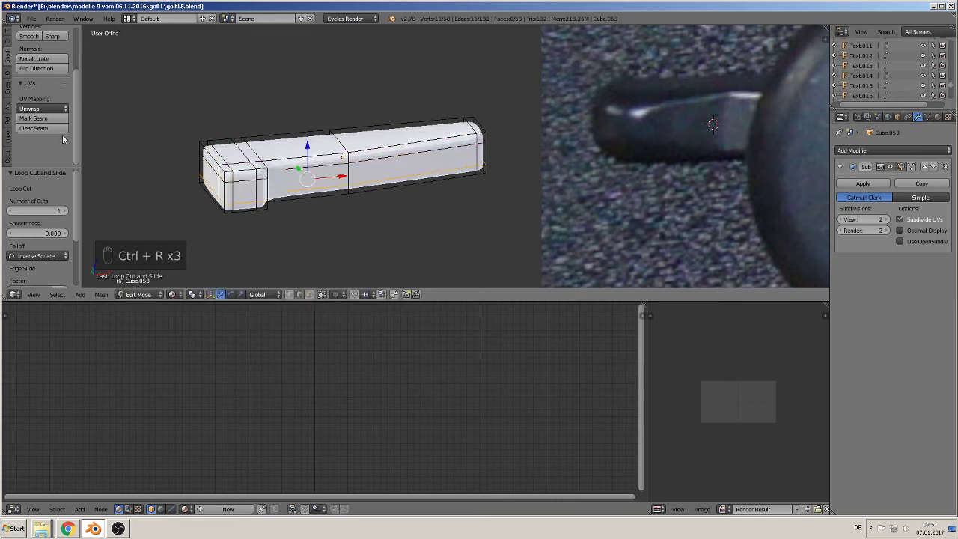
{"action": "left_click", "coordinate": [29, 36]}
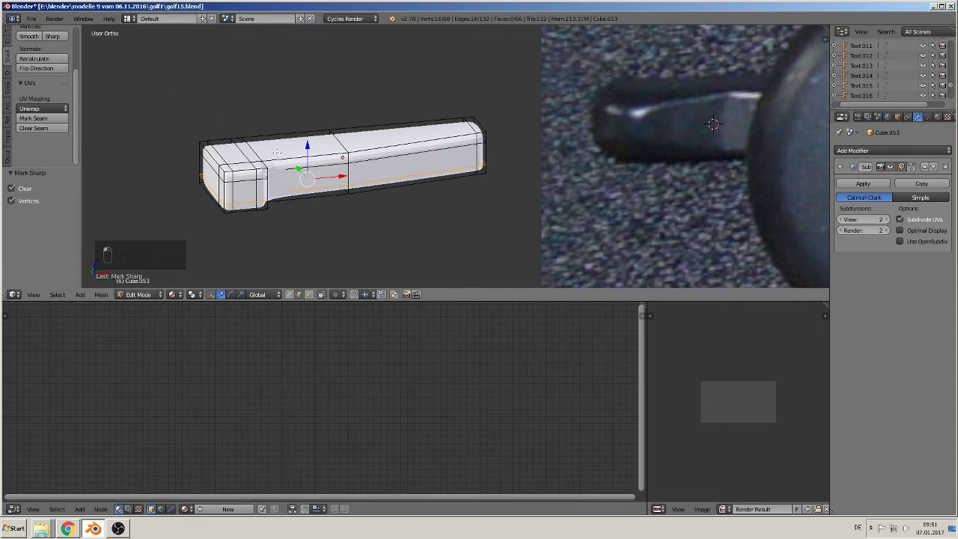
{"action": "key", "text": "Tab"}
Scale the lever by about 1.497 along Z in front view to make it taller.
{"action": "scroll", "coordinate": [395, 202], "scroll_direction": "down", "scroll_amount": 6}
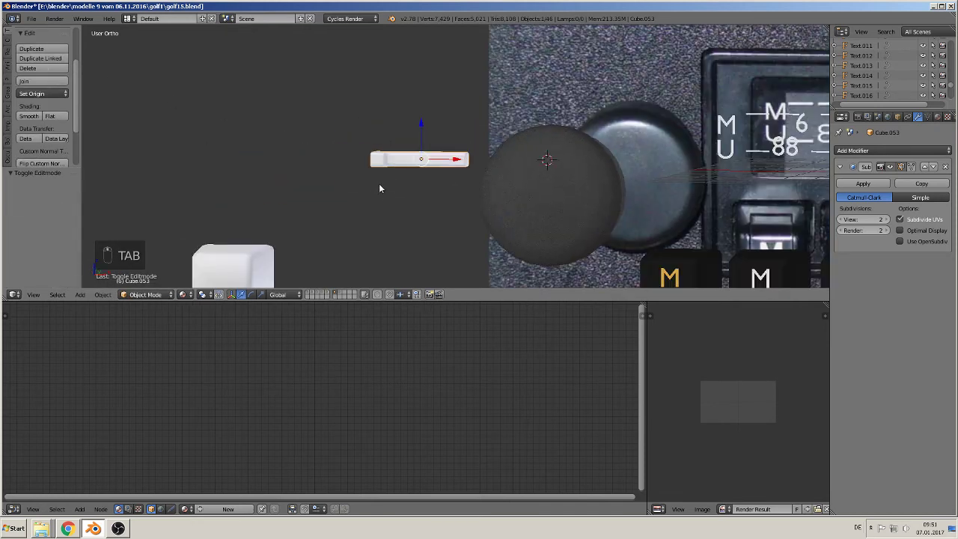
{"action": "middle_click_drag", "start_coordinate": [380, 185], "coordinate": [443, 196]}
{"action": "key", "text": "KP_1"}
{"action": "scroll", "coordinate": [457, 191], "scroll_direction": "down", "scroll_amount": 2}
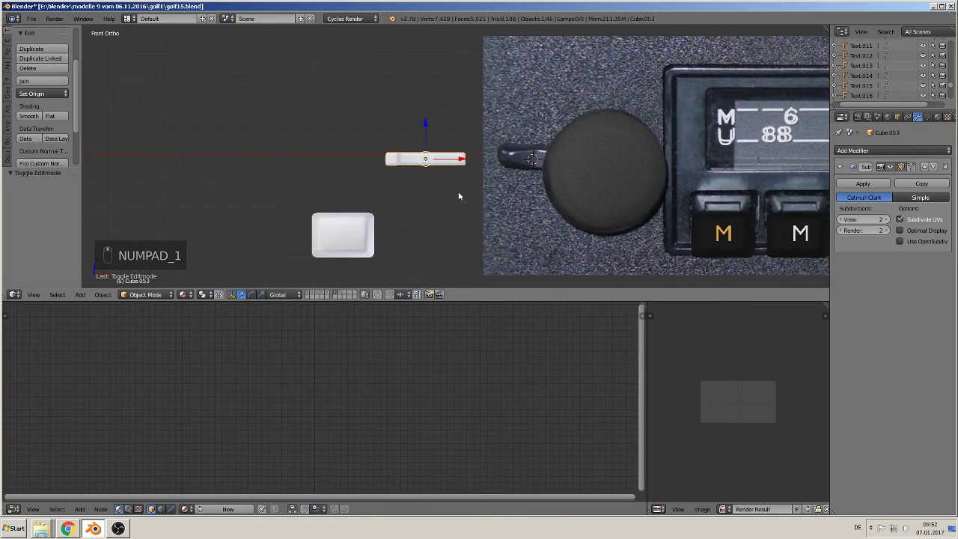
{"action": "key", "text": "s"}
{"action": "key", "text": "z"}
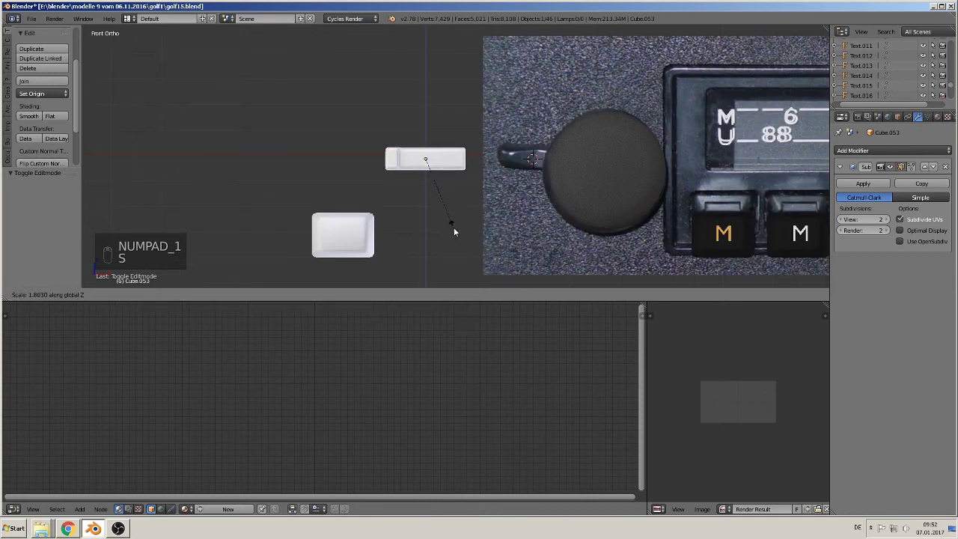
{"action": "left_click", "coordinate": [450, 214]}
{"action": "scroll", "coordinate": [439, 195], "scroll_direction": "up", "scroll_amount": 2}
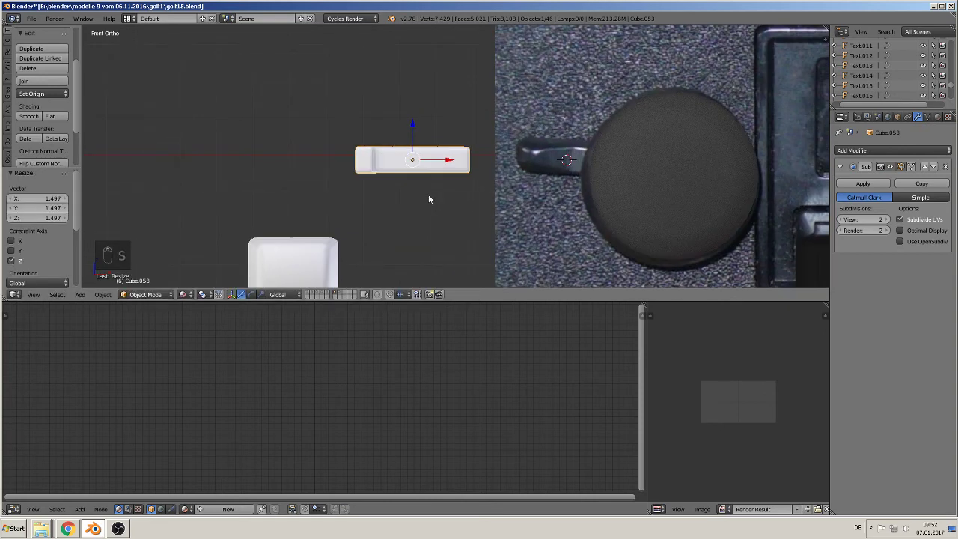
Move the vertical edges at the inner corner behind the lever tip 0.803 along X for a sloped transition.
{"action": "key", "text": "Tab"}
{"action": "scroll", "coordinate": [434, 197], "scroll_direction": "up", "scroll_amount": 4}
{"action": "middle_click_drag", "start_coordinate": [406, 196], "coordinate": [333, 206]}
{"action": "scroll", "coordinate": [367, 241], "scroll_direction": "up", "scroll_amount": 3}
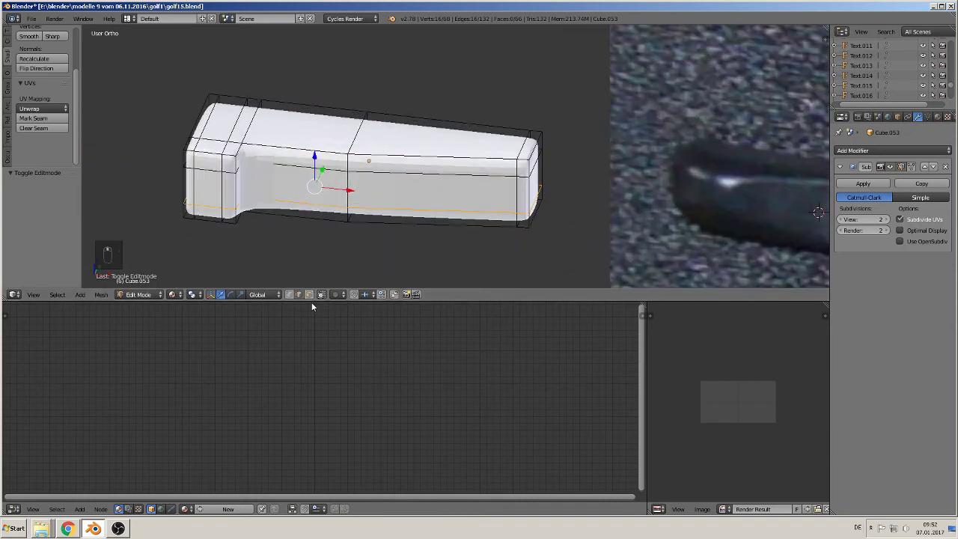
{"action": "left_click", "coordinate": [322, 294]}
{"action": "right_click", "coordinate": [246, 179], "text": "alt"}
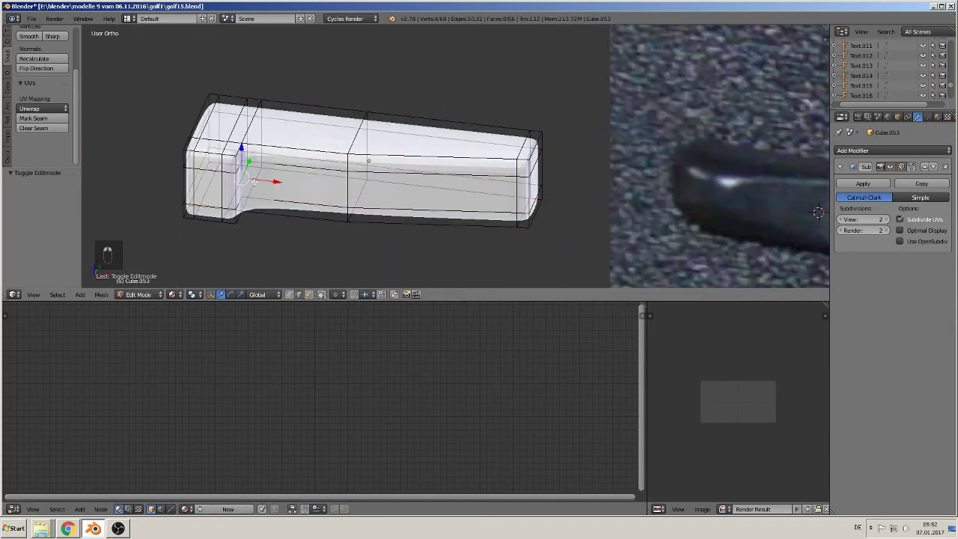
{"action": "right_click", "coordinate": [243, 196], "text": "alt"}
{"action": "right_click", "coordinate": [244, 187], "text": "alt"}
{"action": "right_click", "coordinate": [244, 170], "text": "alt"}
{"action": "right_click", "coordinate": [240, 160], "text": "alt"}
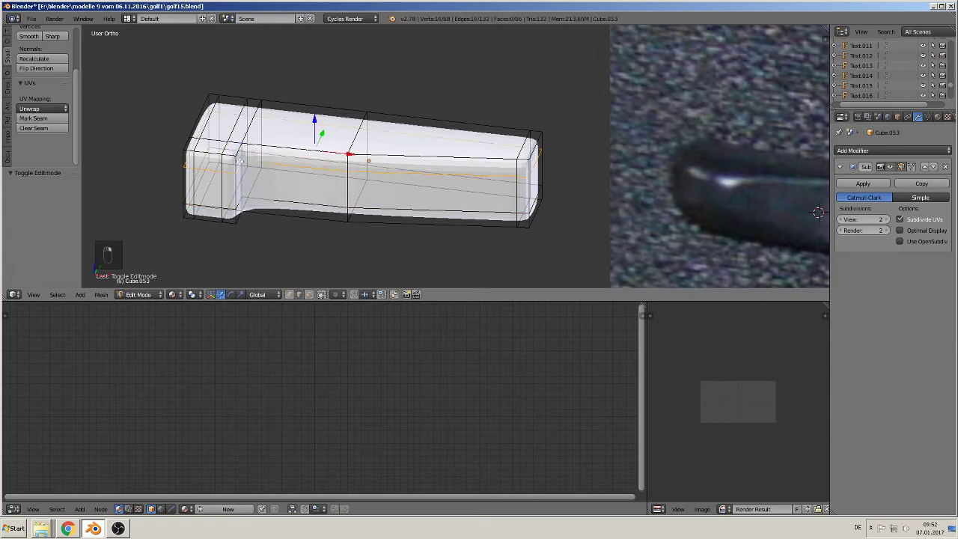
{"action": "scroll", "coordinate": [242, 161], "scroll_direction": "up", "scroll_amount": 2}
{"action": "middle_click_drag", "start_coordinate": [242, 161], "coordinate": [456, 159], "text": "shift"}
{"action": "scroll", "coordinate": [399, 119], "scroll_direction": "up", "scroll_amount": 3}
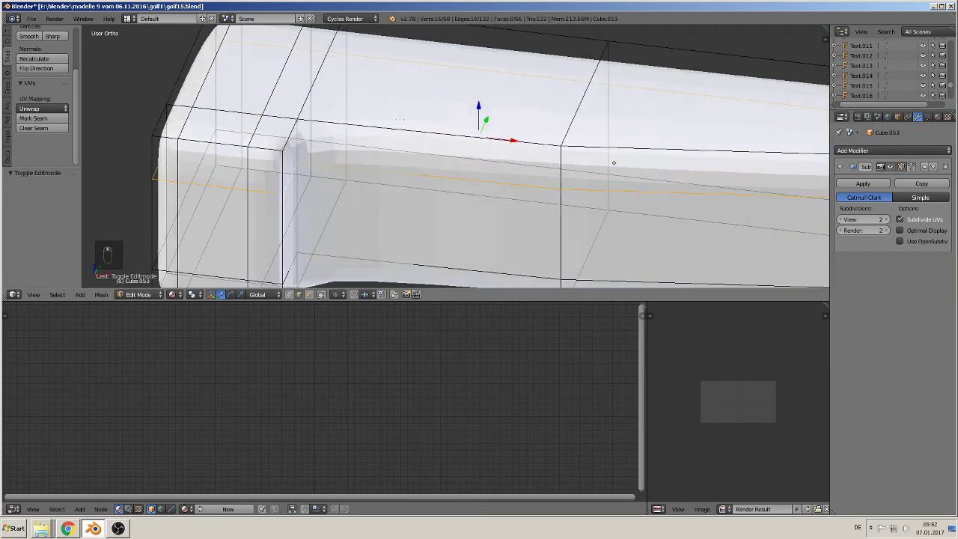
{"action": "right_click", "coordinate": [295, 131], "text": "alt"}
{"action": "scroll", "coordinate": [334, 190], "scroll_direction": "down", "scroll_amount": 3}
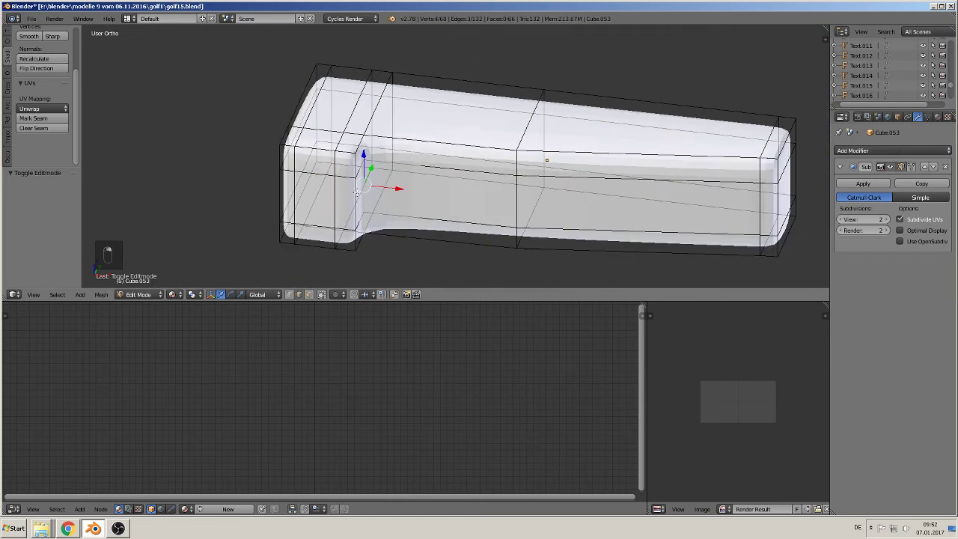
{"action": "key", "text": "g"}
{"action": "key", "text": "x"}
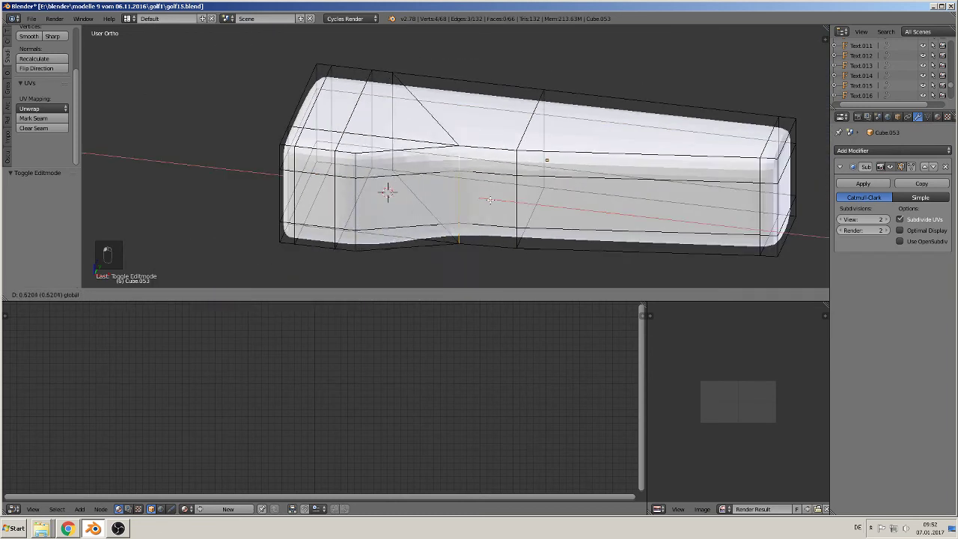
{"action": "left_click", "coordinate": [515, 203]}
{"action": "scroll", "coordinate": [515, 203], "scroll_direction": "down", "scroll_amount": 10}
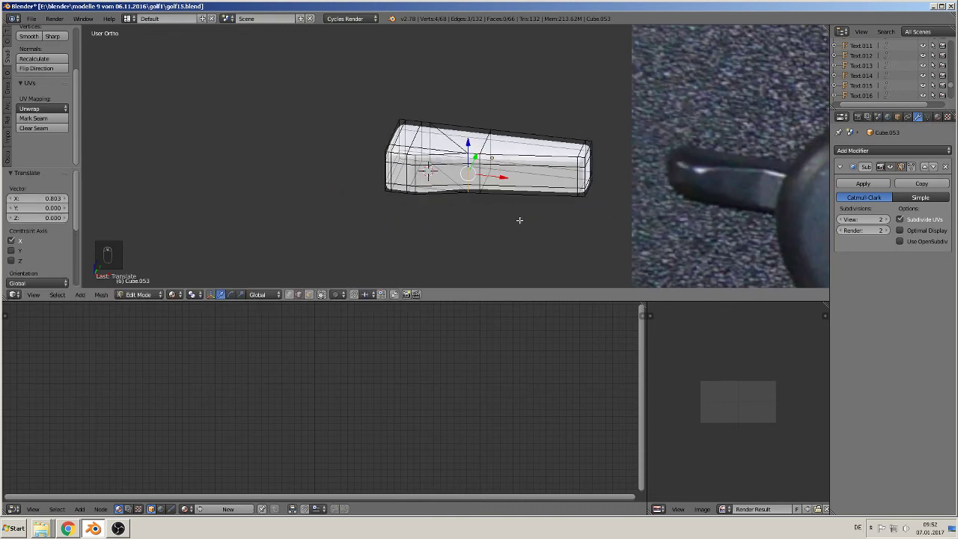
{"action": "key", "text": "Tab"}
Move the lever 4.467 along X in front view, onto the reference lever beside the left knob.
{"action": "scroll", "coordinate": [593, 204], "scroll_direction": "up", "scroll_amount": 6}
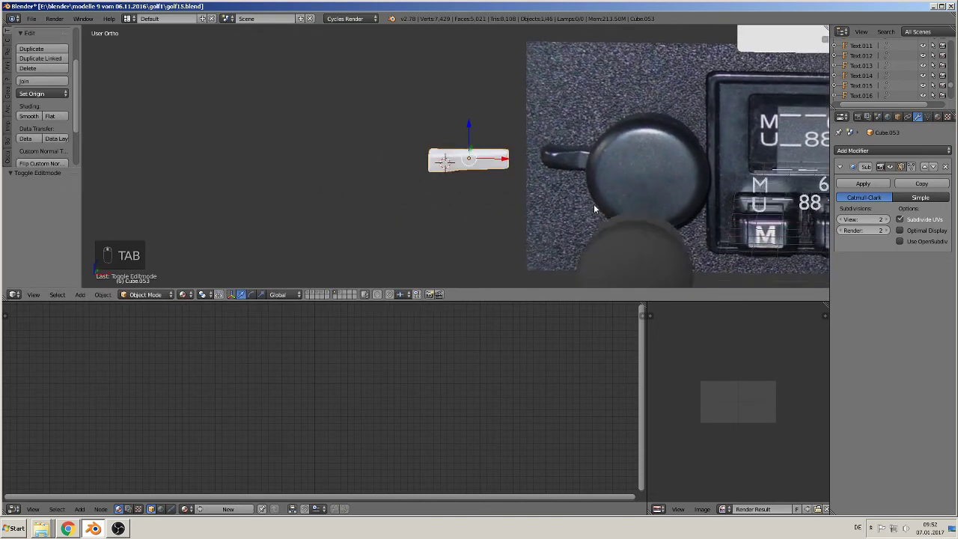
{"action": "middle_click_drag", "start_coordinate": [576, 177], "coordinate": [605, 168]}
{"action": "scroll", "coordinate": [606, 172], "scroll_direction": "down", "scroll_amount": 2}
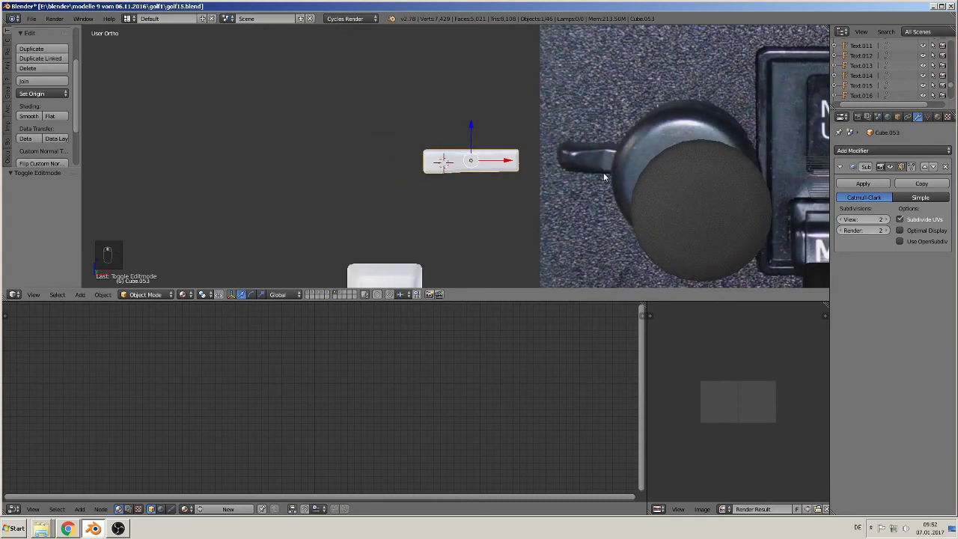
{"action": "key", "text": "a"}
{"action": "scroll", "coordinate": [557, 179], "scroll_direction": "down", "scroll_amount": 1}
{"action": "scroll", "coordinate": [552, 180], "scroll_direction": "down", "scroll_amount": 3}
{"action": "key", "text": "KP_1"}
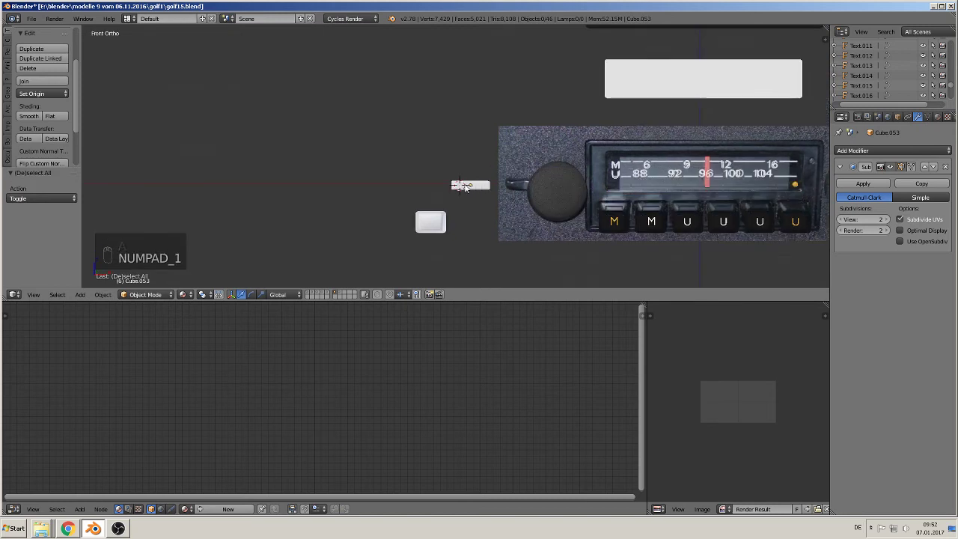
{"action": "key", "text": "Tab"}
{"action": "key", "text": "Tab"}
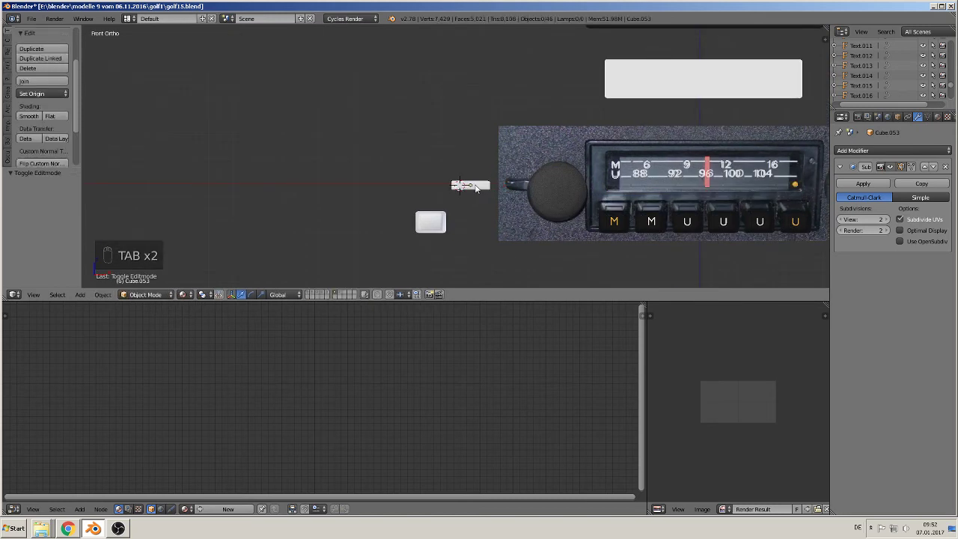
{"action": "right_click", "coordinate": [474, 187]}
{"action": "left_click_drag", "start_coordinate": [498, 188], "coordinate": [552, 184]}
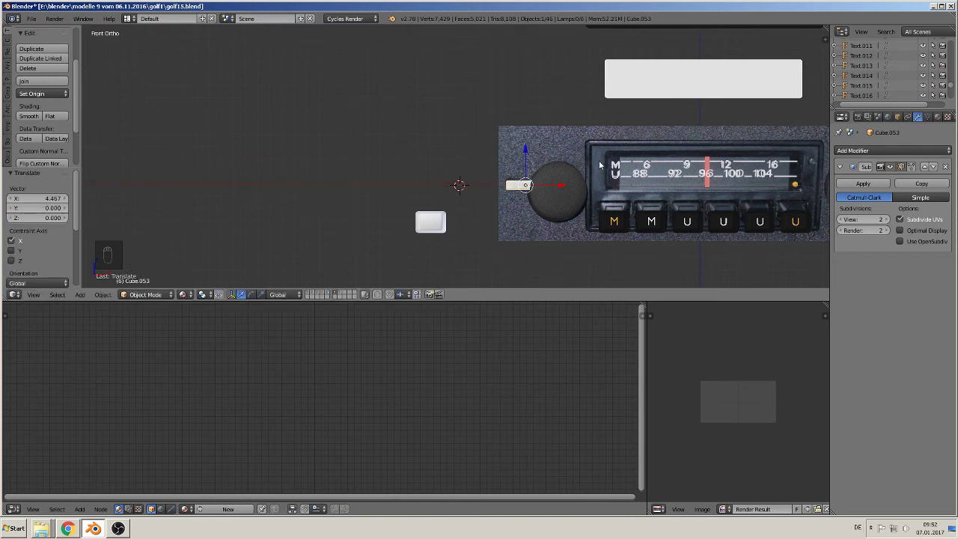
Check the black frame panel's material and assign the same "black plastic radio 2" material to the lever.
{"action": "scroll", "coordinate": [599, 159], "scroll_direction": "down", "scroll_amount": 4}
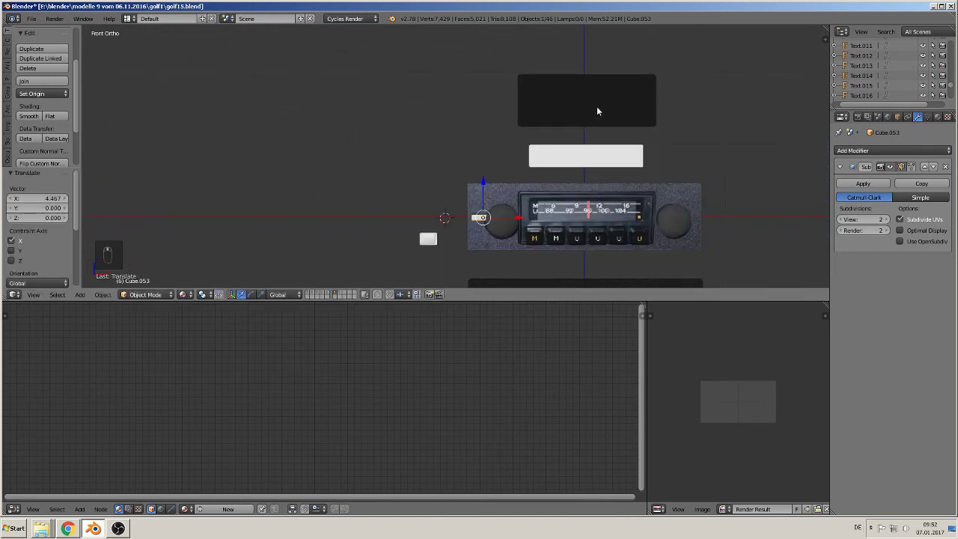
{"action": "right_click", "coordinate": [596, 107]}
{"action": "left_click", "coordinate": [936, 117]}
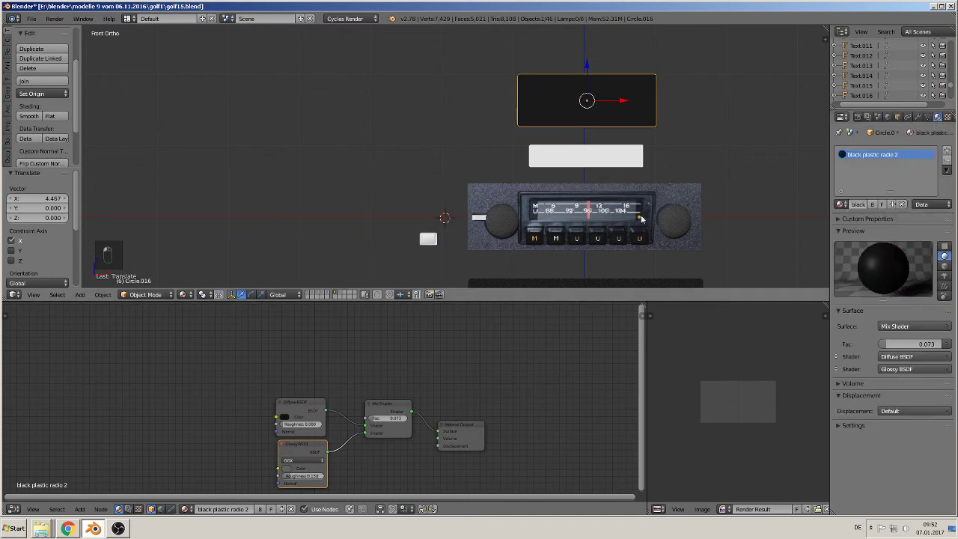
{"action": "right_click", "coordinate": [477, 221]}
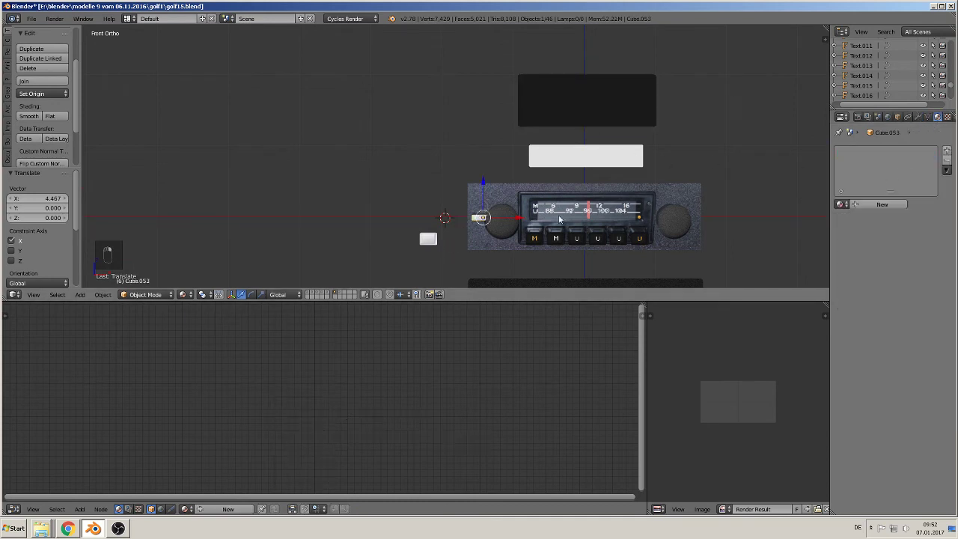
{"action": "left_click", "coordinate": [840, 204]}
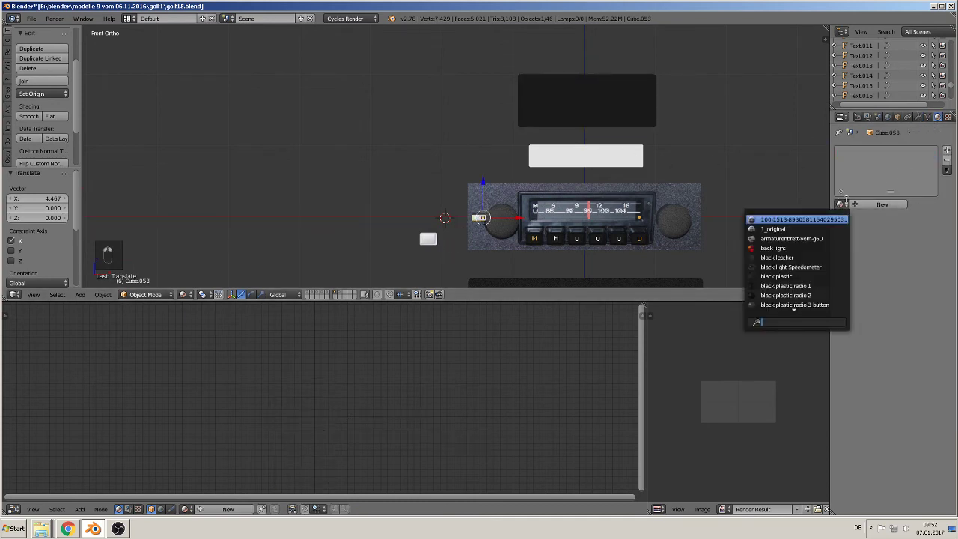
{"action": "scroll", "coordinate": [821, 262], "scroll_direction": "down", "scroll_amount": 4}
{"action": "left_click", "coordinate": [818, 259]}
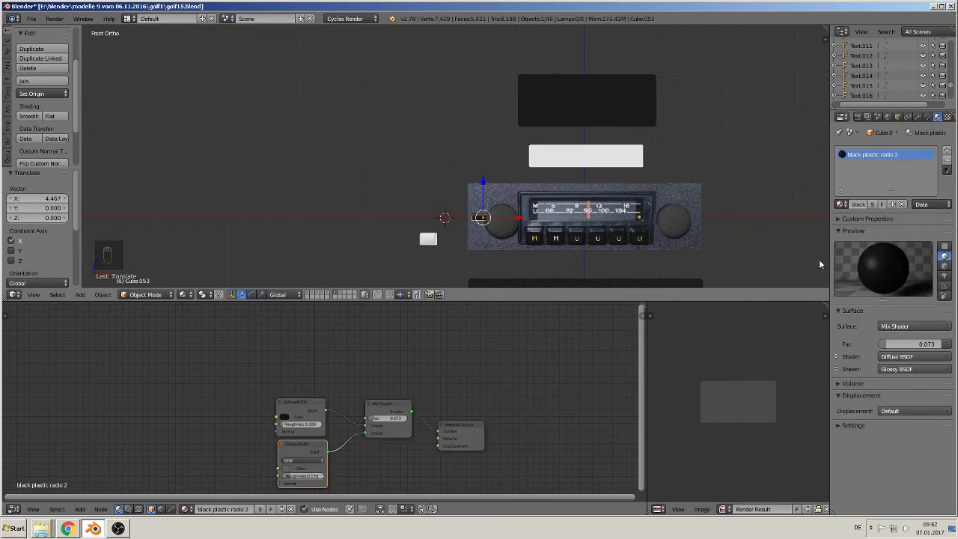
Move the black frame panel -16.630 along Z in front view, onto the radio in the reference image.
{"action": "scroll", "coordinate": [591, 221], "scroll_direction": "up", "scroll_amount": 4}
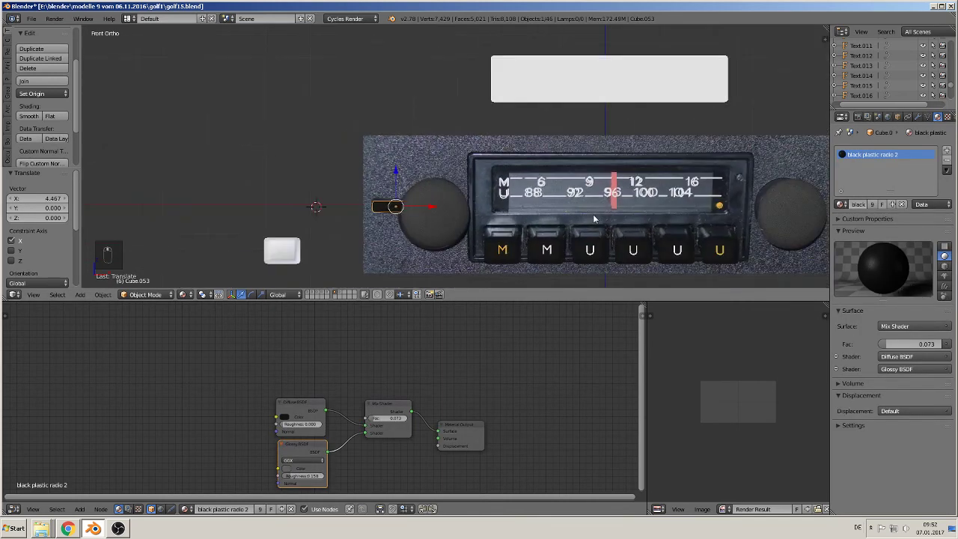
{"action": "scroll", "coordinate": [594, 218], "scroll_direction": "down", "scroll_amount": 3}
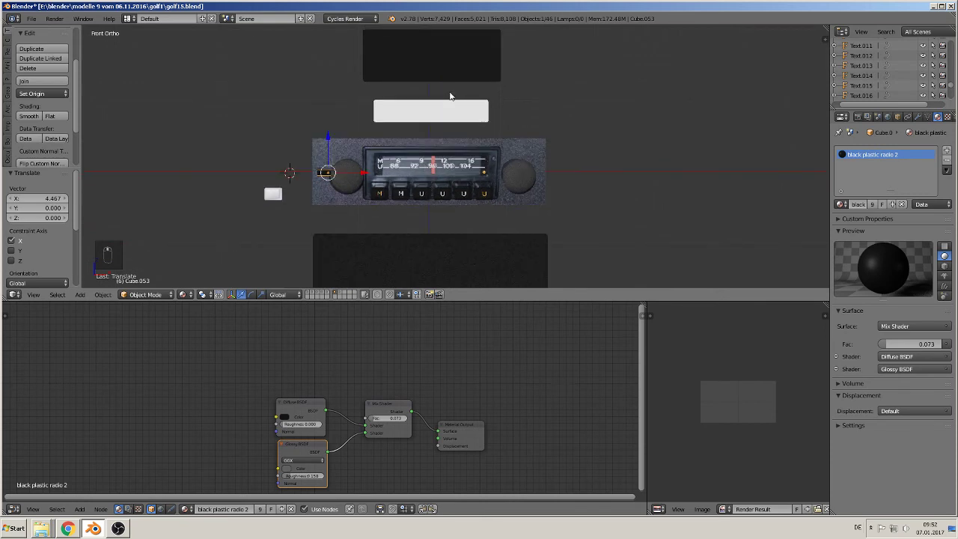
{"action": "right_click", "coordinate": [434, 66]}
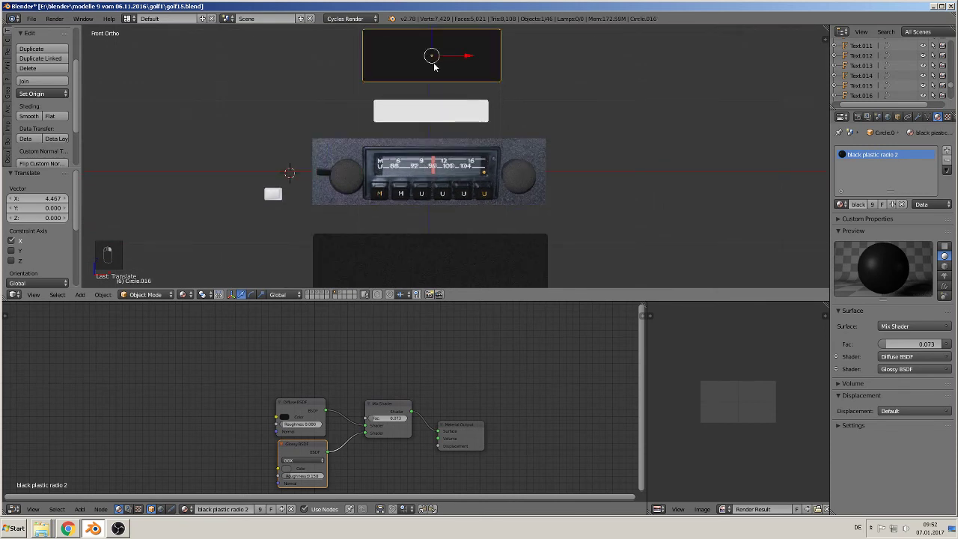
{"action": "key", "text": "g"}
{"action": "key", "text": "z"}
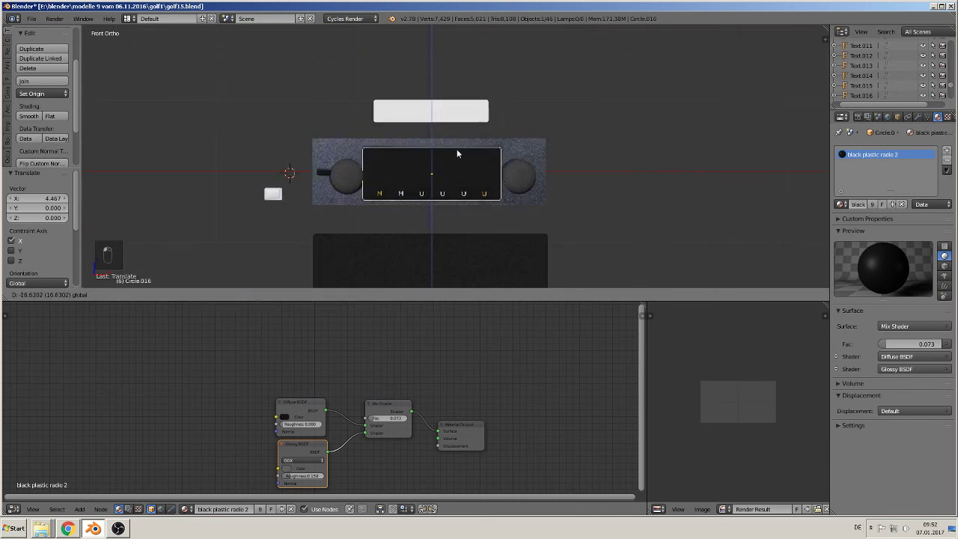
{"action": "left_click", "coordinate": [457, 149]}
Raise the large black faceplate along Z onto the reference radio and move the white display cover -6.877 along Z onto the dial.
{"action": "right_click", "coordinate": [457, 249]}
{"action": "left_click_drag", "start_coordinate": [435, 238], "coordinate": [440, 149]}
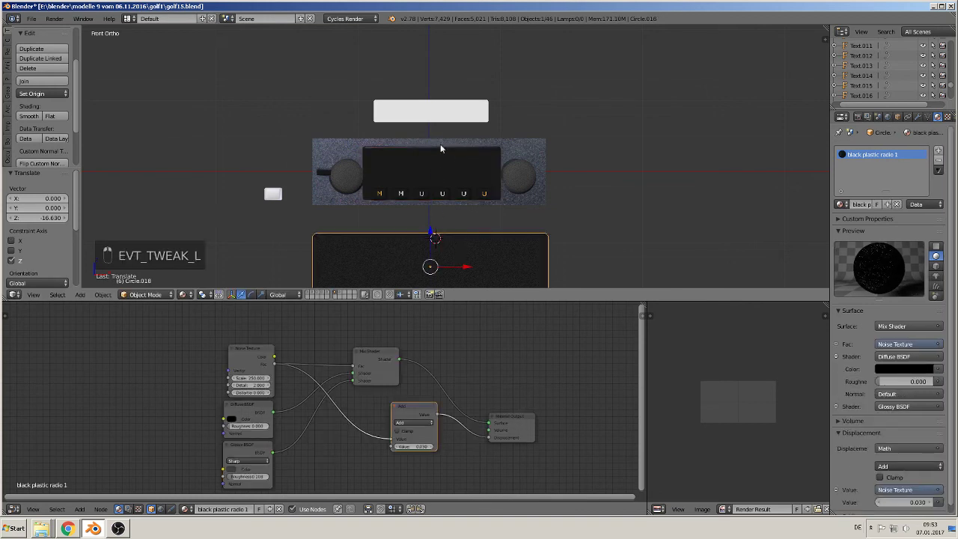
{"action": "left_click_drag", "start_coordinate": [434, 238], "coordinate": [439, 135]}
{"action": "right_click", "coordinate": [443, 108]}
{"action": "left_click_drag", "start_coordinate": [429, 79], "coordinate": [428, 132]}
Move the lever -12.697 along Y, away from the reference image and up to the left knob.
{"action": "middle_click_drag", "start_coordinate": [419, 180], "coordinate": [479, 199]}
{"action": "right_click", "coordinate": [470, 109]}
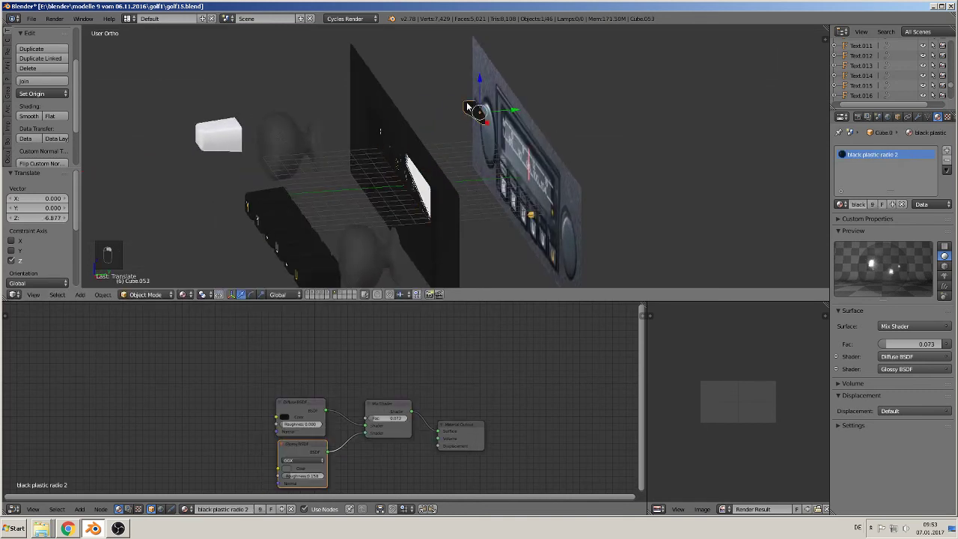
{"action": "left_click_drag", "start_coordinate": [504, 112], "coordinate": [321, 140]}
{"action": "middle_click_drag", "start_coordinate": [321, 140], "coordinate": [352, 107]}
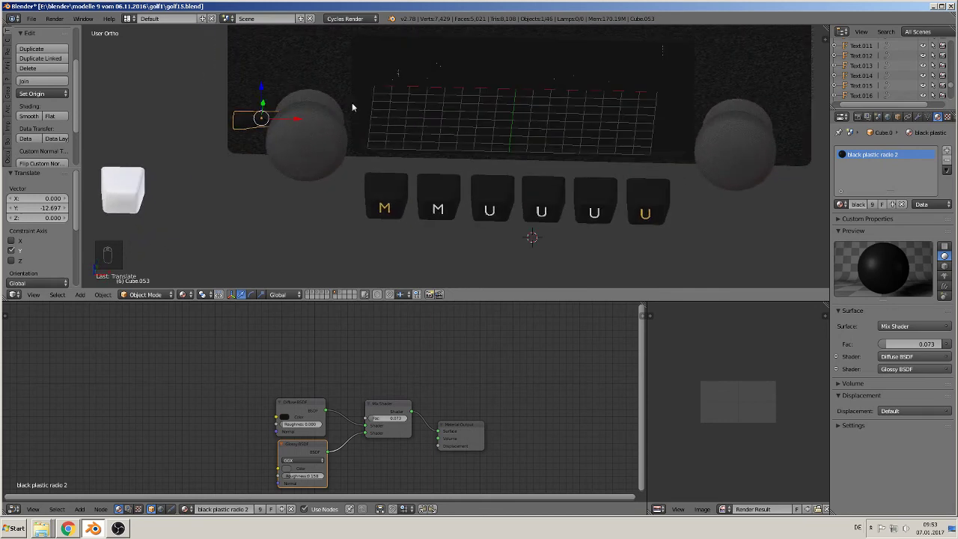
{"action": "middle_click_drag", "start_coordinate": [429, 186], "coordinate": [484, 193]}
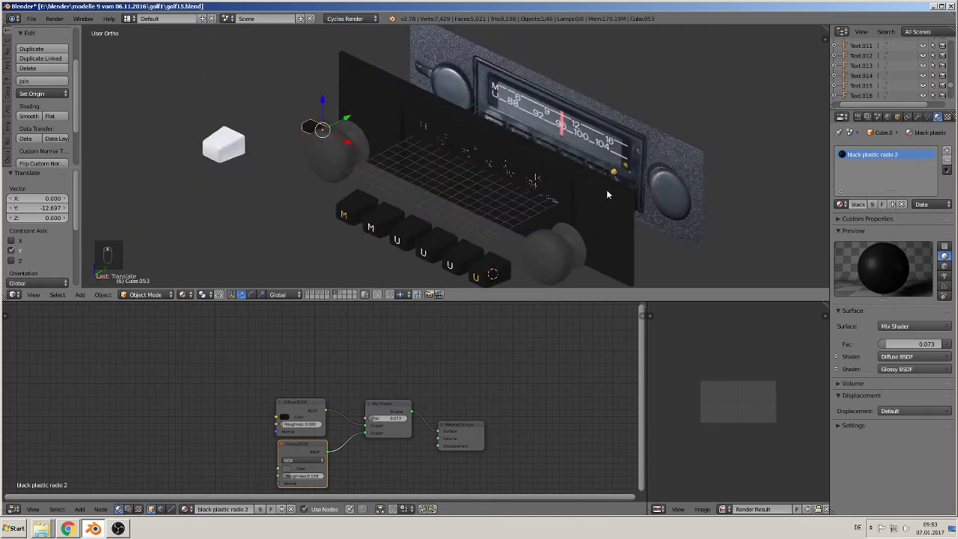
Spread the panels along Y, with the black panels behind the dial lettering and the transparent display cover in front of it.
{"action": "right_click", "coordinate": [607, 192]}
{"action": "mouse_move", "coordinate": [511, 156]}
{"action": "left_mouse_down"}
{"action": "mouse_move", "coordinate": [540, 146]}
{"action": "mouse_move", "coordinate": [522, 162]}
{"action": "mouse_move", "coordinate": [500, 154]}
{"action": "left_mouse_up"}
{"action": "right_click", "coordinate": [506, 169]}
{"action": "right_click", "coordinate": [523, 162]}
{"action": "scroll", "coordinate": [500, 155], "scroll_direction": "up", "scroll_amount": 1}
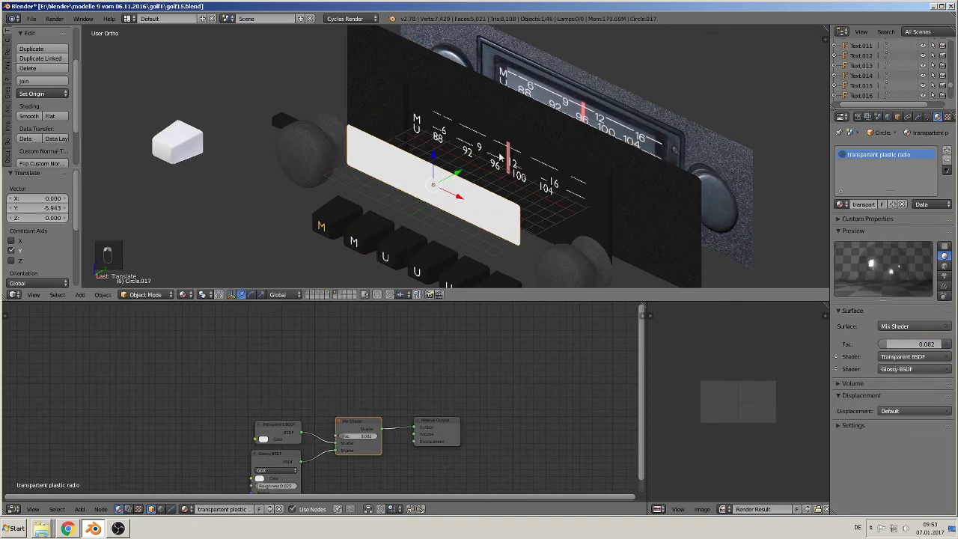
Move the small yellow indicator sphere -16.552 along Y, from the reference image to the front of the push buttons.
{"action": "scroll", "coordinate": [500, 154], "scroll_direction": "down", "scroll_amount": 2}
{"action": "middle_click_drag", "start_coordinate": [499, 154], "coordinate": [497, 193]}
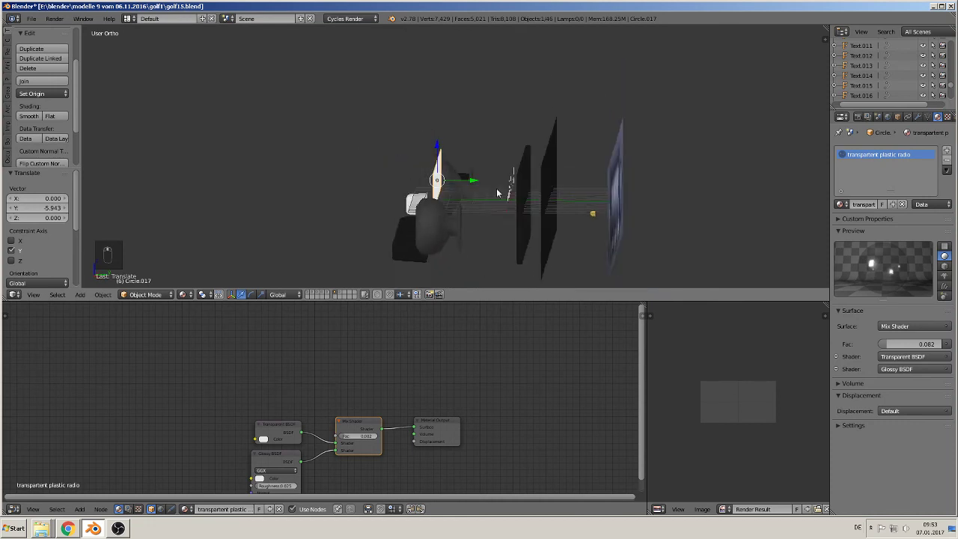
{"action": "middle_click_drag", "start_coordinate": [604, 217], "coordinate": [569, 201]}
{"action": "right_click", "coordinate": [554, 197]}
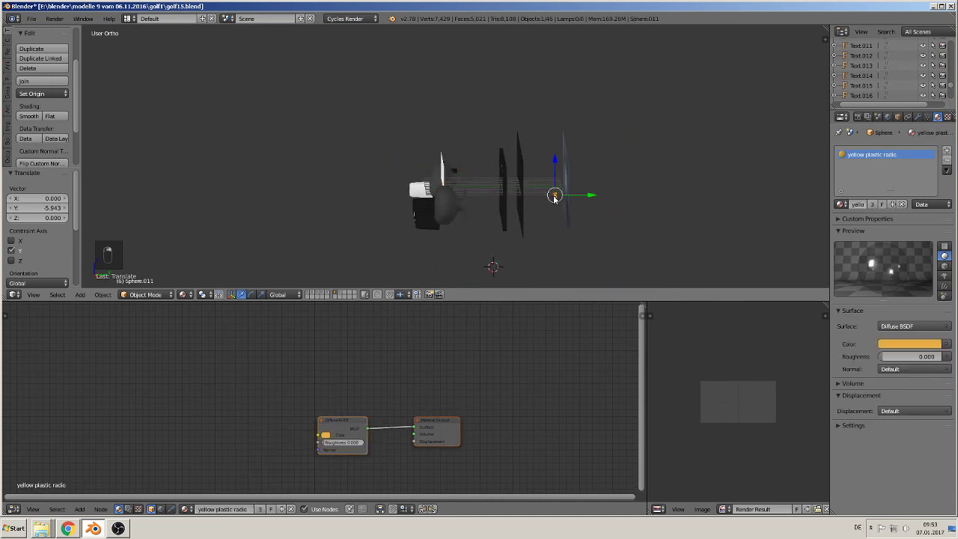
{"action": "left_click_drag", "start_coordinate": [572, 198], "coordinate": [430, 197]}
{"action": "scroll", "coordinate": [575, 223], "scroll_direction": "up", "scroll_amount": 2}
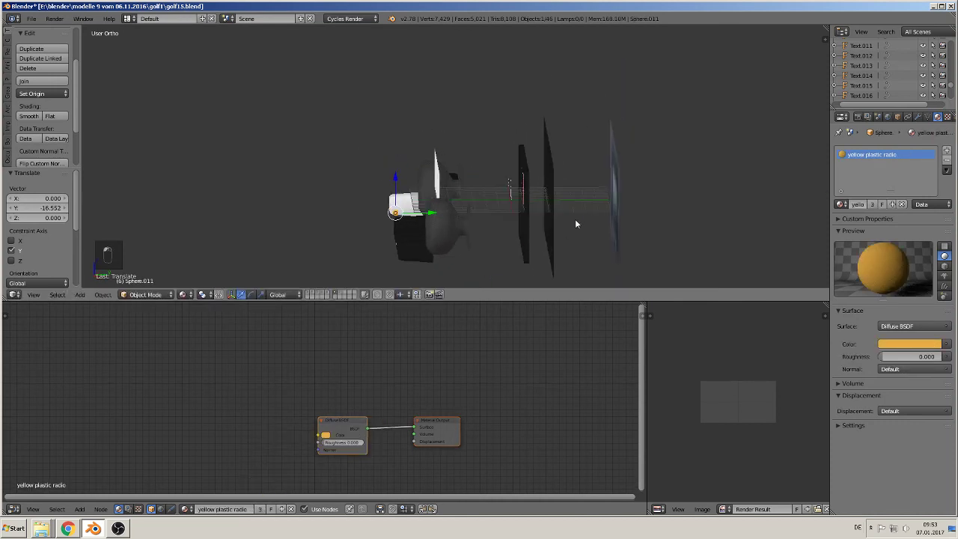
Move the reference image plane 12.473 up along Z, clear of the modelled radio parts.
{"action": "right_click", "coordinate": [600, 203]}
{"action": "middle_click_drag", "start_coordinate": [603, 202], "coordinate": [615, 169]}
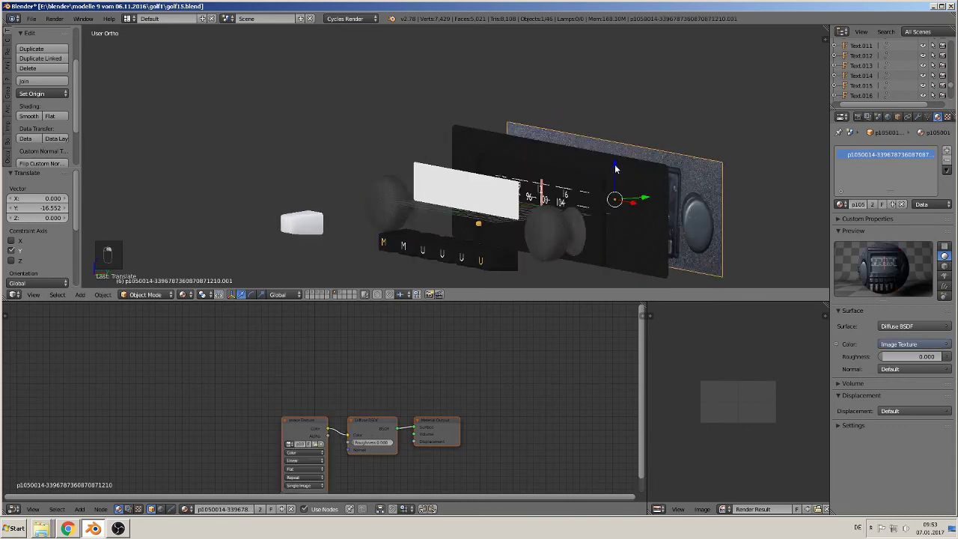
{"action": "left_click_drag", "start_coordinate": [615, 170], "coordinate": [639, 273]}
{"action": "scroll", "coordinate": [563, 257], "scroll_direction": "down", "scroll_amount": 2}
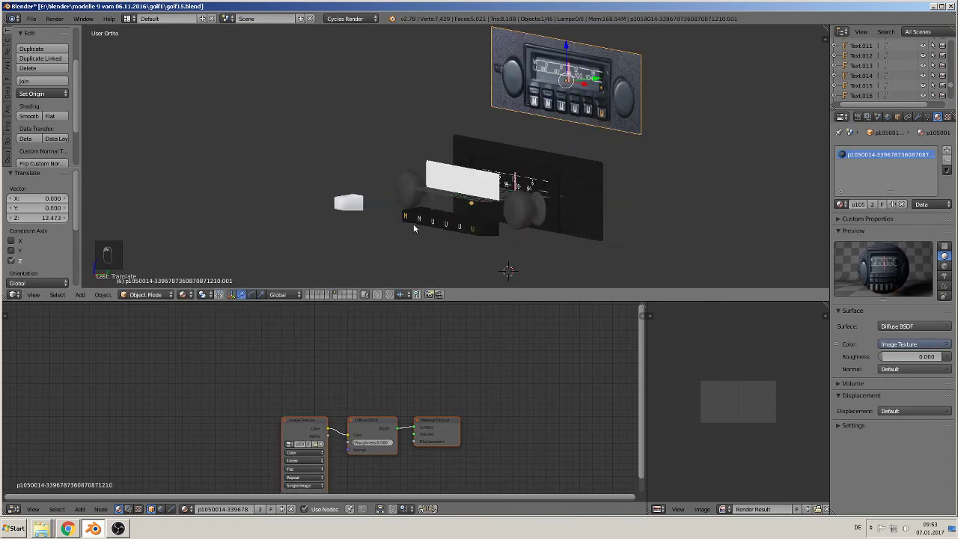
Move the spare white button 8.598 up along Z and send it to the second layer.
{"action": "right_click", "coordinate": [361, 201]}
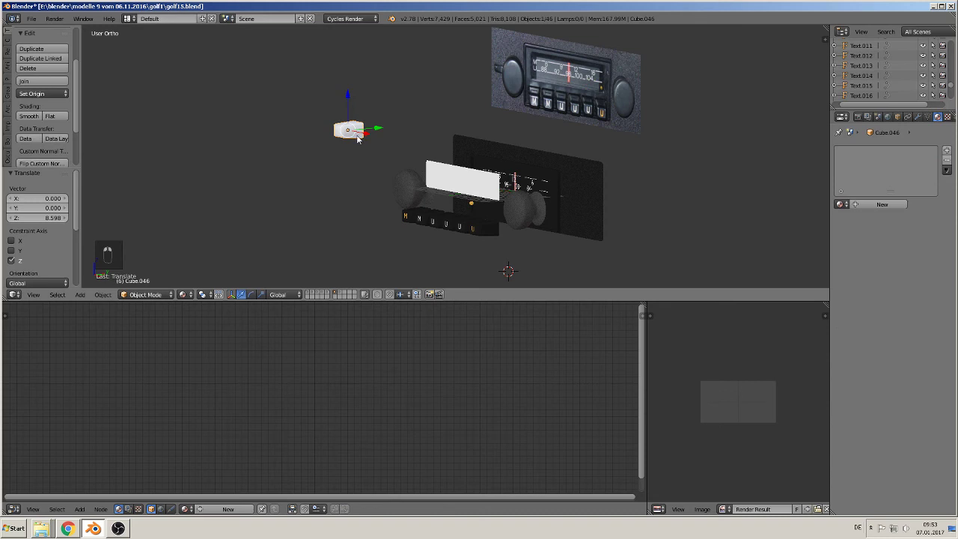
{"action": "key", "text": "m"}
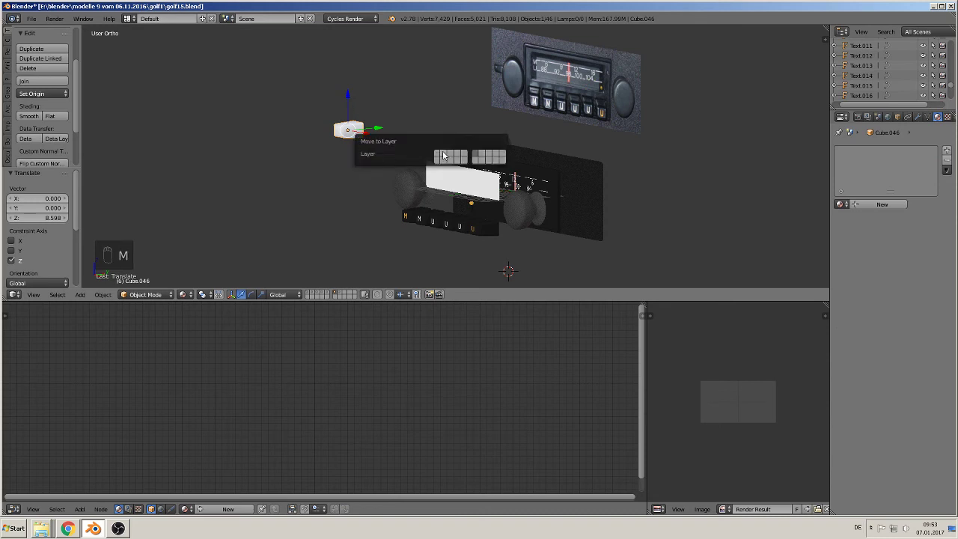
{"action": "left_click", "coordinate": [441, 154]}
In top view, move the right knob -3.079 and the left knob -3.046 along Y to line up with the push buttons.
{"action": "scroll", "coordinate": [398, 153], "scroll_direction": "up", "scroll_amount": 4}
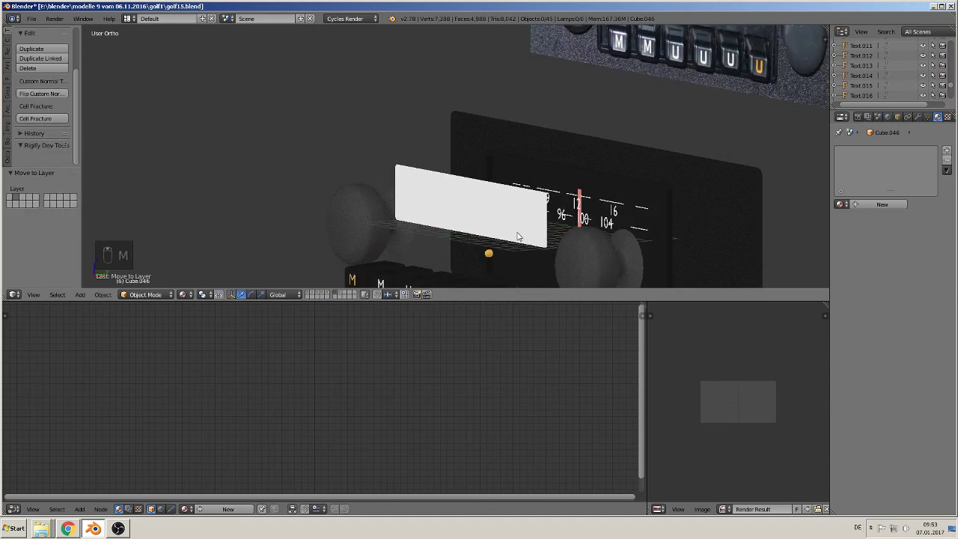
{"action": "middle_click_drag", "start_coordinate": [398, 153], "coordinate": [422, 187]}
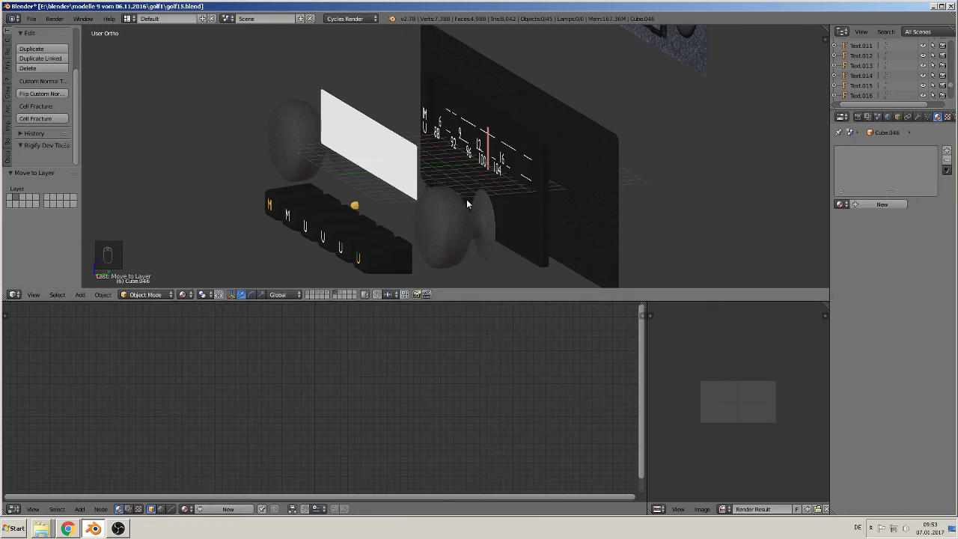
{"action": "middle_click_drag", "start_coordinate": [449, 224], "coordinate": [438, 243]}
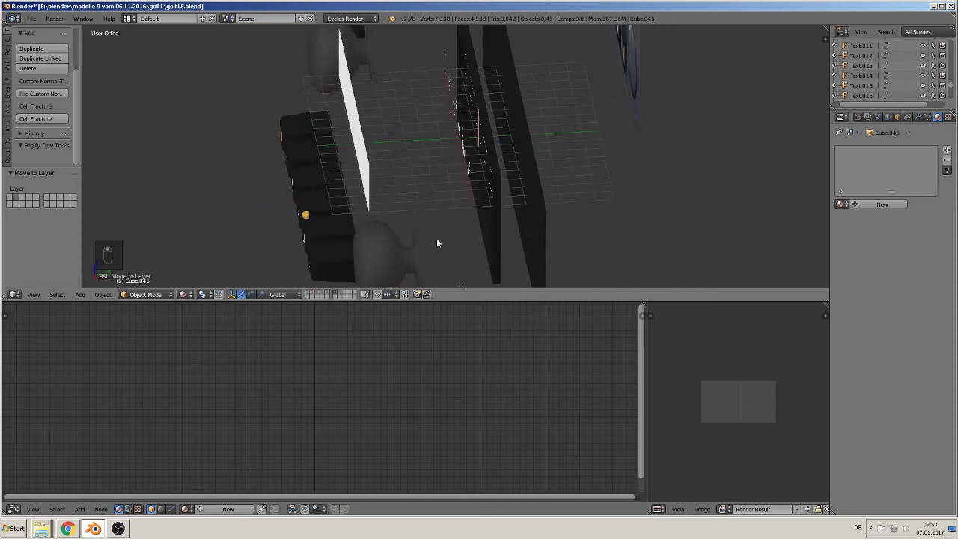
{"action": "key", "text": "KP_7"}
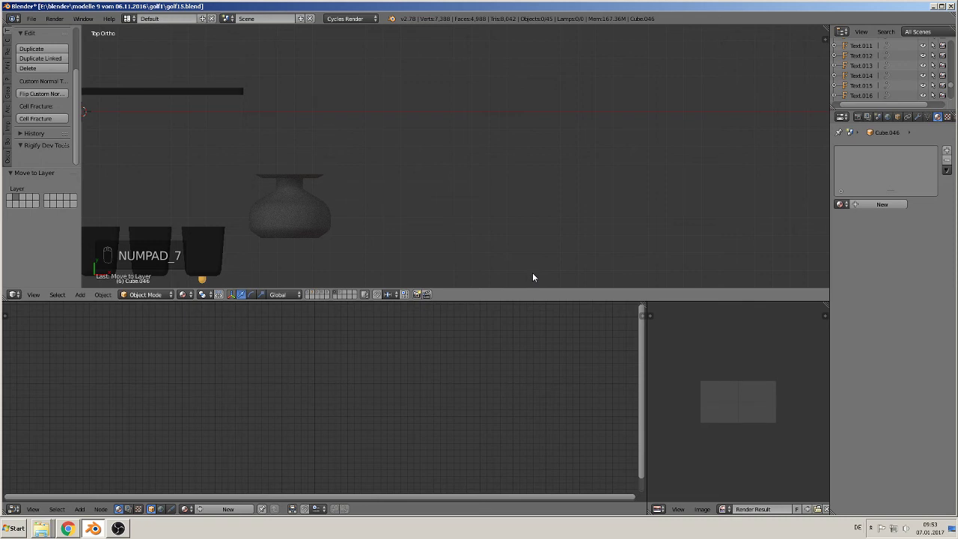
{"action": "middle_click_drag", "start_coordinate": [343, 222], "coordinate": [604, 137], "text": "shift"}
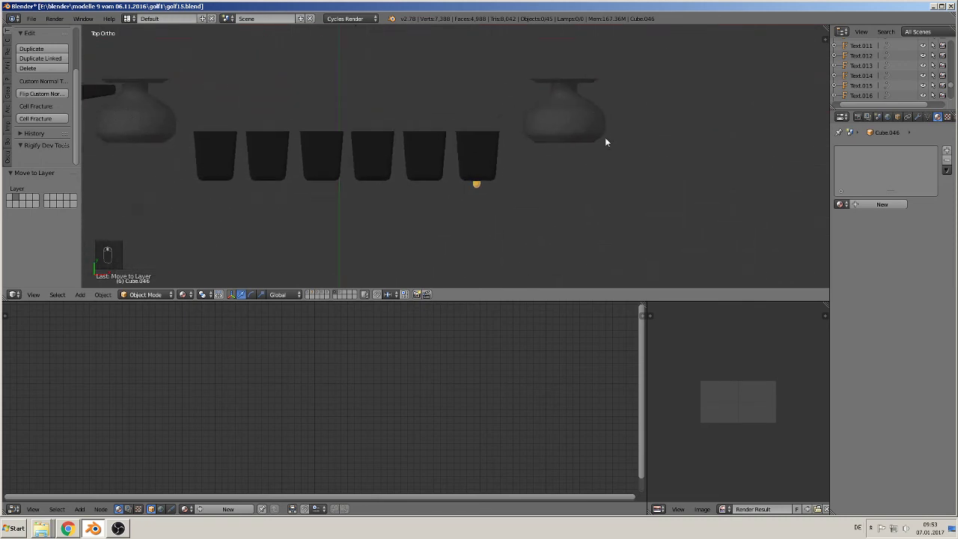
{"action": "scroll", "coordinate": [587, 153], "scroll_direction": "down", "scroll_amount": 1}
{"action": "right_click", "coordinate": [552, 127]}
{"action": "left_click_drag", "start_coordinate": [554, 54], "coordinate": [540, 94]}
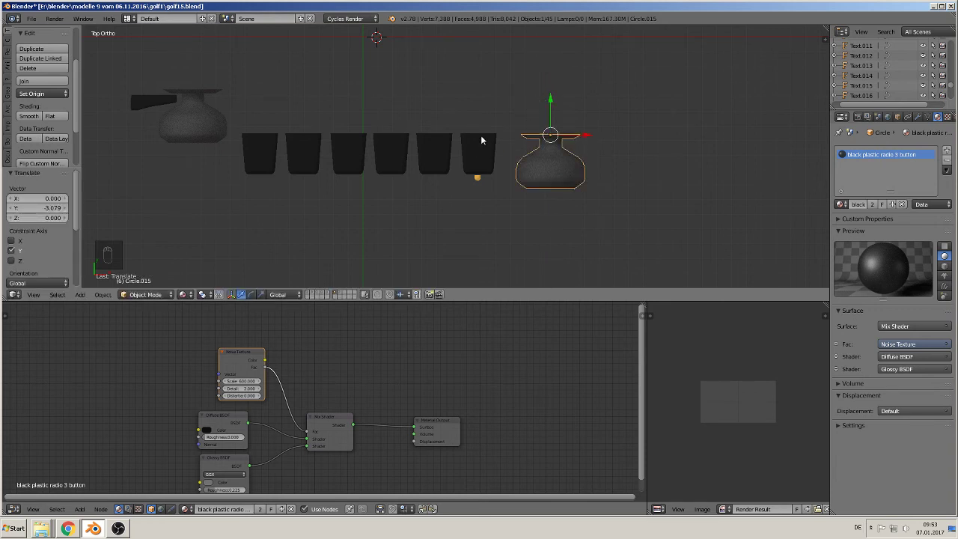
{"action": "right_click", "coordinate": [194, 105]}
{"action": "left_click_drag", "start_coordinate": [190, 66], "coordinate": [187, 101]}
Move the lever along Y to the rear of the left knob, with a final adjustment of -0.135.
{"action": "right_click", "coordinate": [154, 100]}
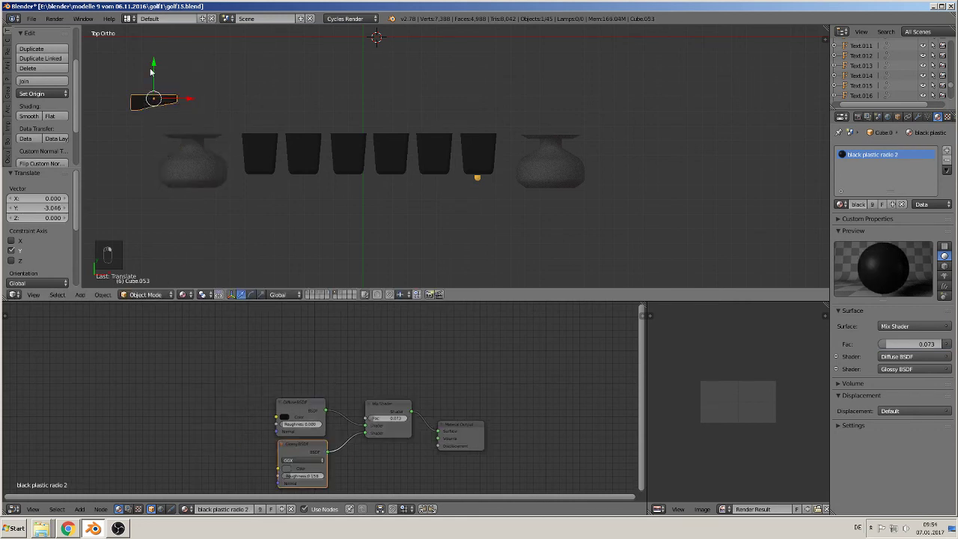
{"action": "left_click_drag", "start_coordinate": [151, 71], "coordinate": [187, 143]}
{"action": "left_click_drag", "start_coordinate": [160, 110], "coordinate": [160, 114]}
Move the yellow indicator sphere 3.356 along Y, to just behind the rightmost push button.
{"action": "scroll", "coordinate": [211, 178], "scroll_direction": "up", "scroll_amount": 1}
{"action": "right_click", "coordinate": [482, 181]}
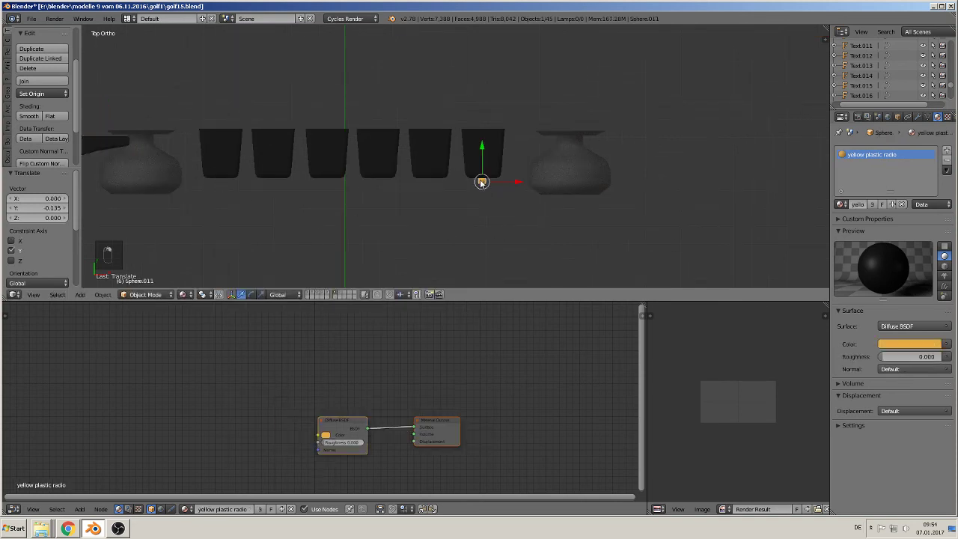
{"action": "left_click_drag", "start_coordinate": [482, 153], "coordinate": [479, 93]}
{"action": "middle_click_drag", "start_coordinate": [479, 93], "coordinate": [402, 113]}
Move the transparent display cover -0.772 along Y in top view, close to the rear of the push buttons.
{"action": "right_click", "coordinate": [403, 114]}
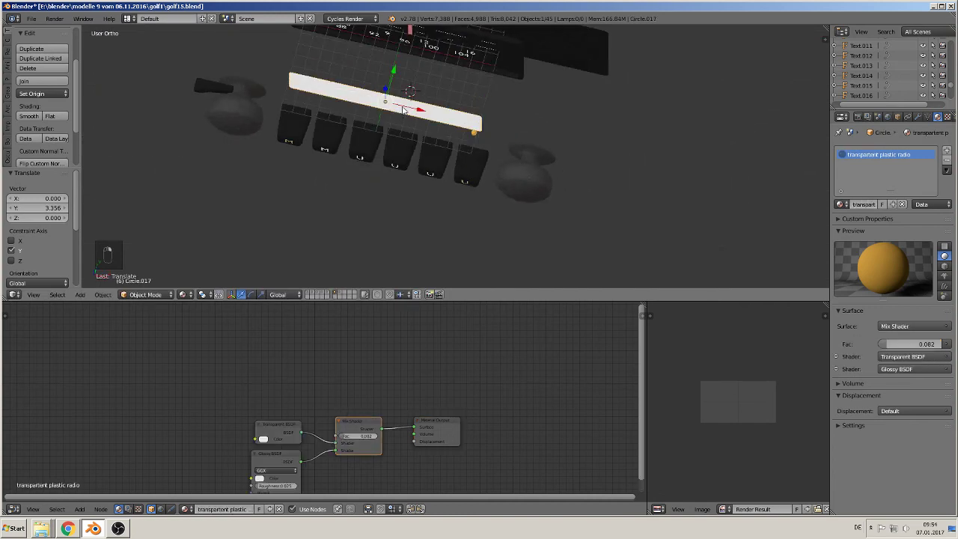
{"action": "key", "text": "KP_7"}
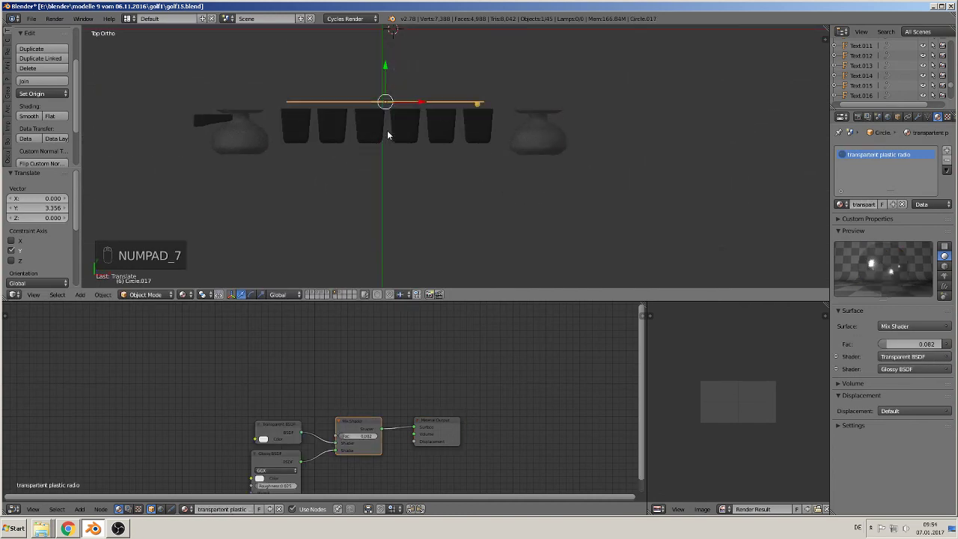
{"action": "left_click_drag", "start_coordinate": [386, 67], "coordinate": [380, 75]}
{"action": "middle_click_drag", "start_coordinate": [380, 75], "coordinate": [295, 73]}
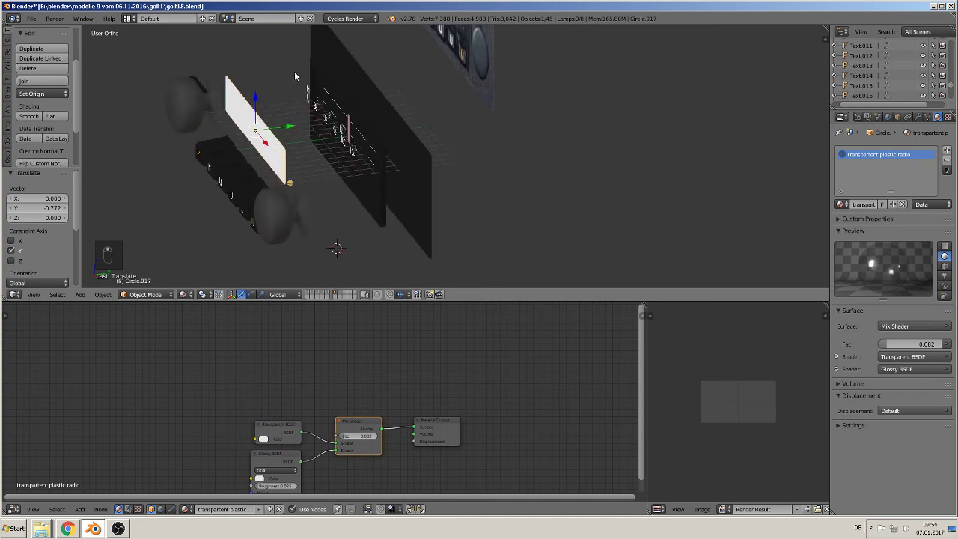
Box-select all dial lettering, scale lines and the red needle, and flatten them into one plane by scaling to 0 along Y in top view.
{"action": "right_click", "coordinate": [349, 125]}
{"action": "right_click", "coordinate": [350, 129]}
{"action": "scroll", "coordinate": [340, 134], "scroll_direction": "up", "scroll_amount": 3}
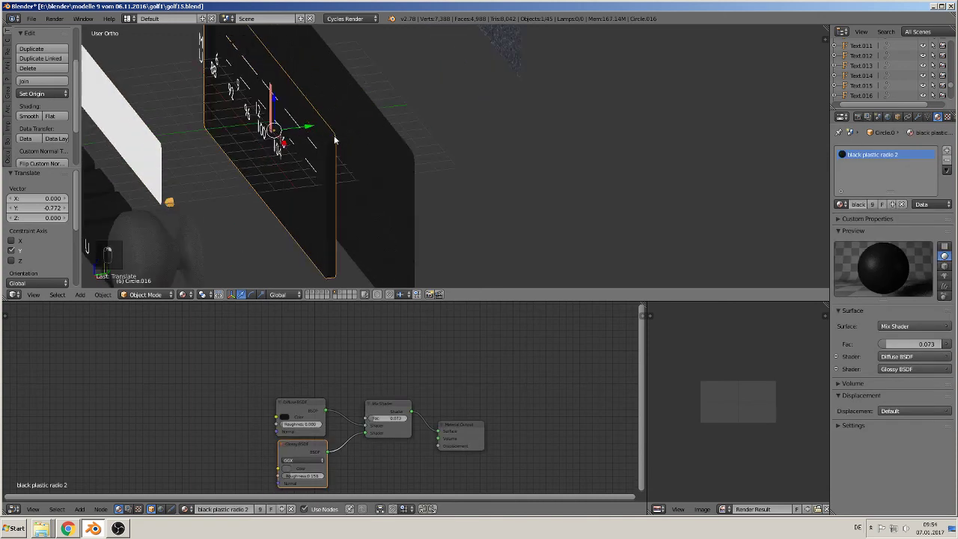
{"action": "middle_click_drag", "start_coordinate": [334, 140], "coordinate": [355, 224]}
{"action": "key", "text": "a"}
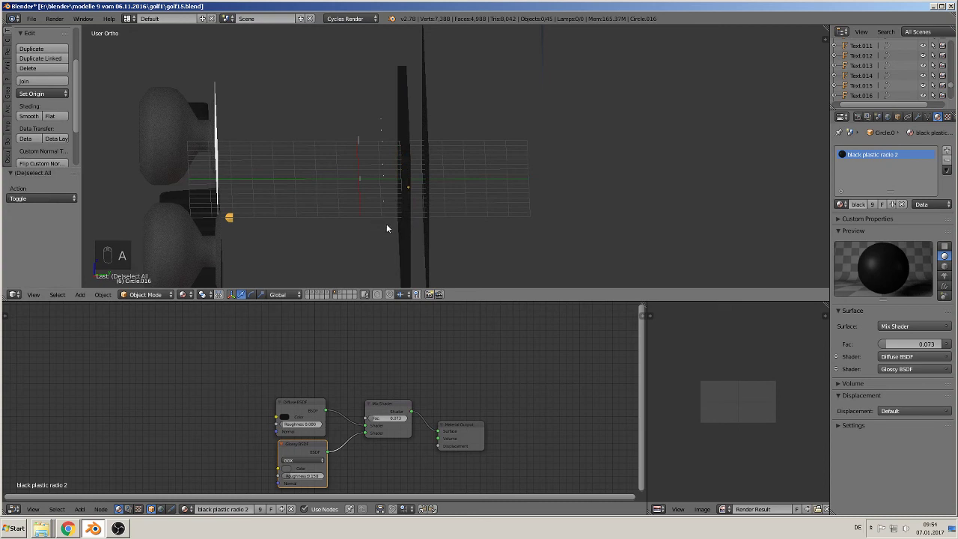
{"action": "key", "text": "b"}
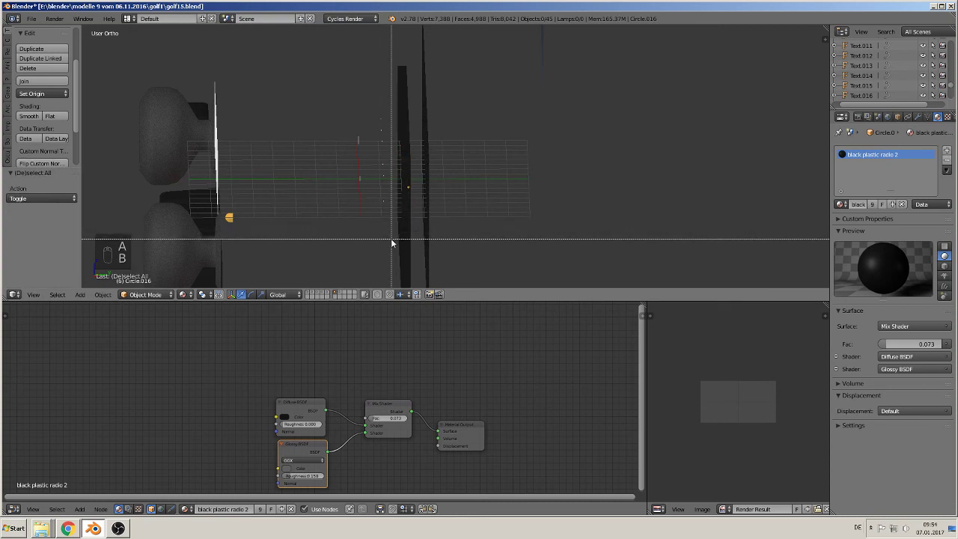
{"action": "left_click_drag", "start_coordinate": [391, 239], "coordinate": [310, 96]}
{"action": "middle_click_drag", "start_coordinate": [309, 97], "coordinate": [441, 220]}
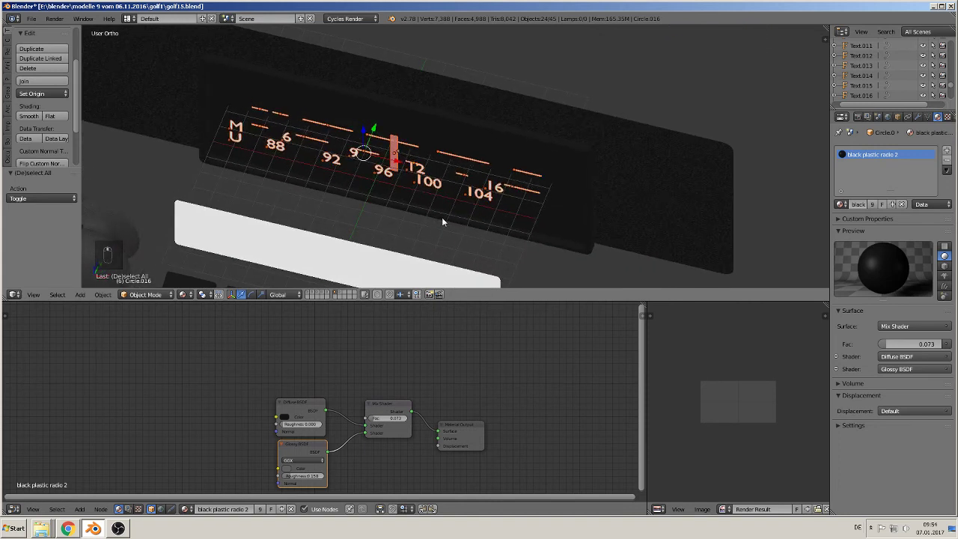
{"action": "key", "text": "KP_7"}
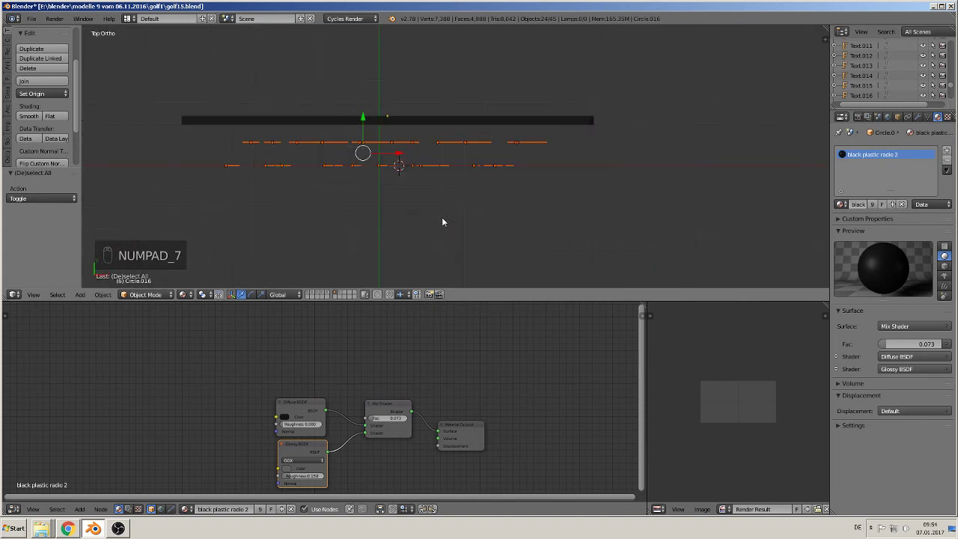
{"action": "key", "text": "s"}
{"action": "key", "text": "y"}
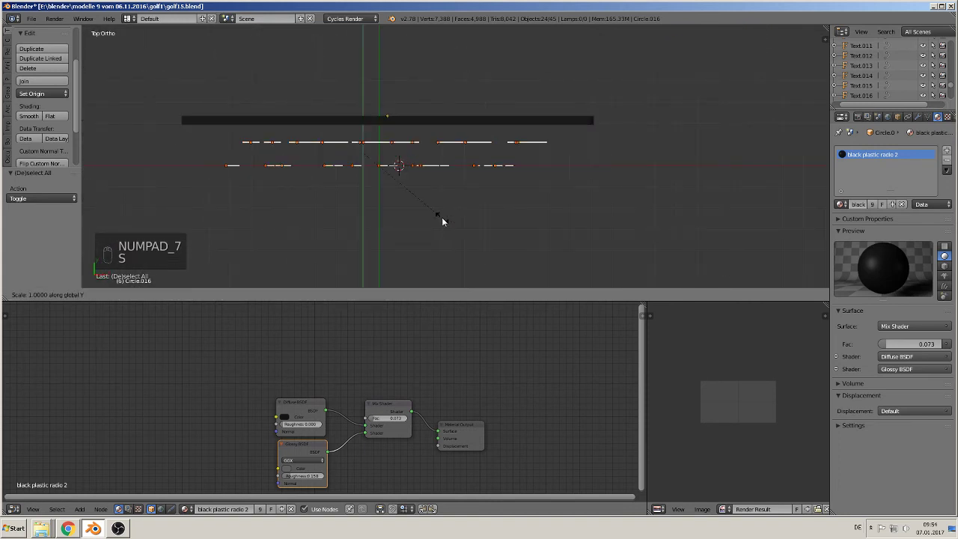
{"action": "left_click", "coordinate": [441, 217]}
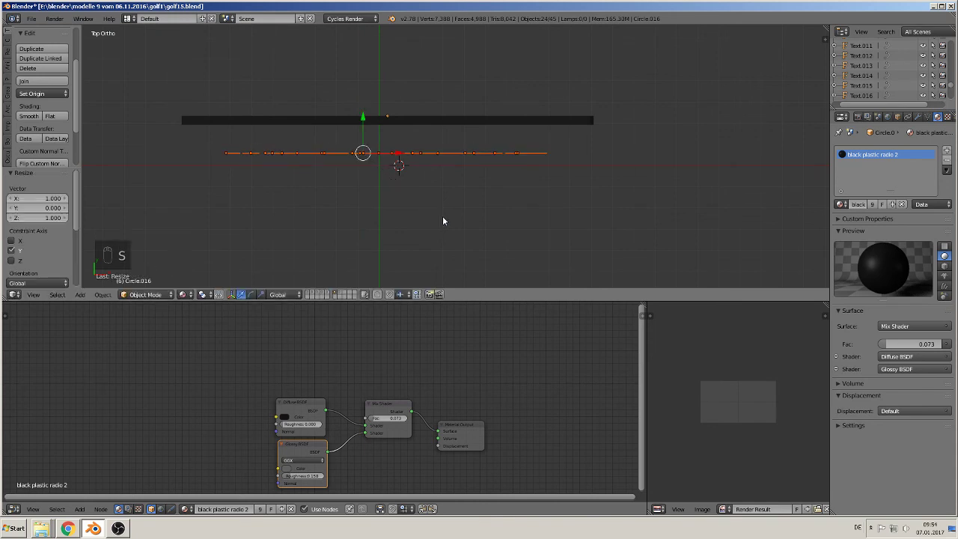
{"action": "middle_click_drag", "start_coordinate": [443, 215], "coordinate": [386, 148]}
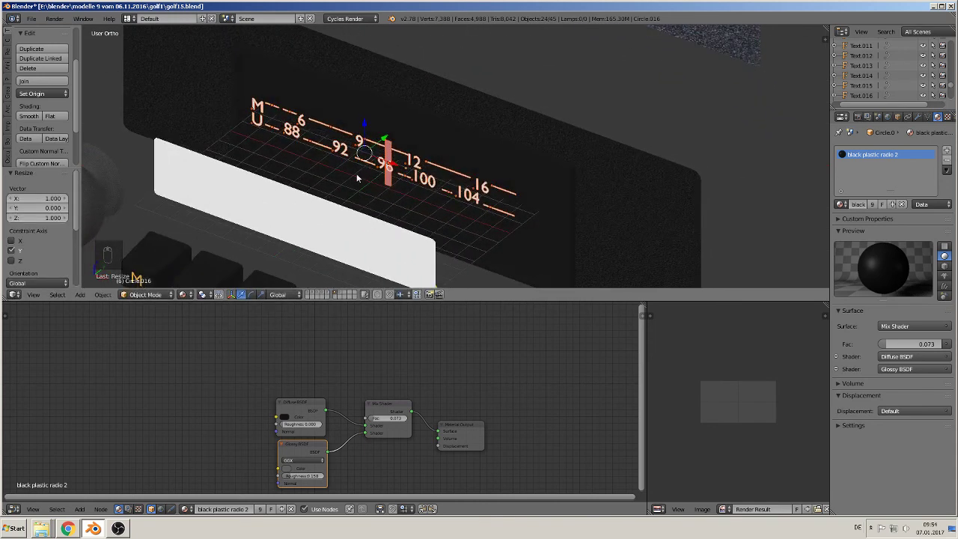
Save the file and move the selected dial lettering, scale lines and needle -6.734 along Y in top view, behind the push buttons.
{"action": "left_click", "coordinate": [31, 18]}
{"action": "left_click", "coordinate": [37, 101]}
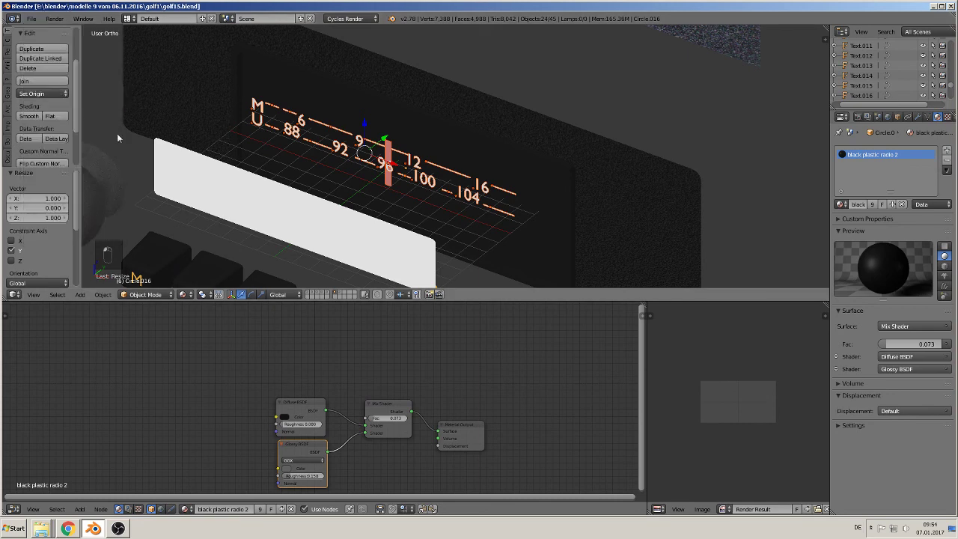
{"action": "scroll", "coordinate": [296, 176], "scroll_direction": "down", "scroll_amount": 2}
{"action": "middle_click_drag", "start_coordinate": [300, 227], "coordinate": [270, 194], "text": "shift"}
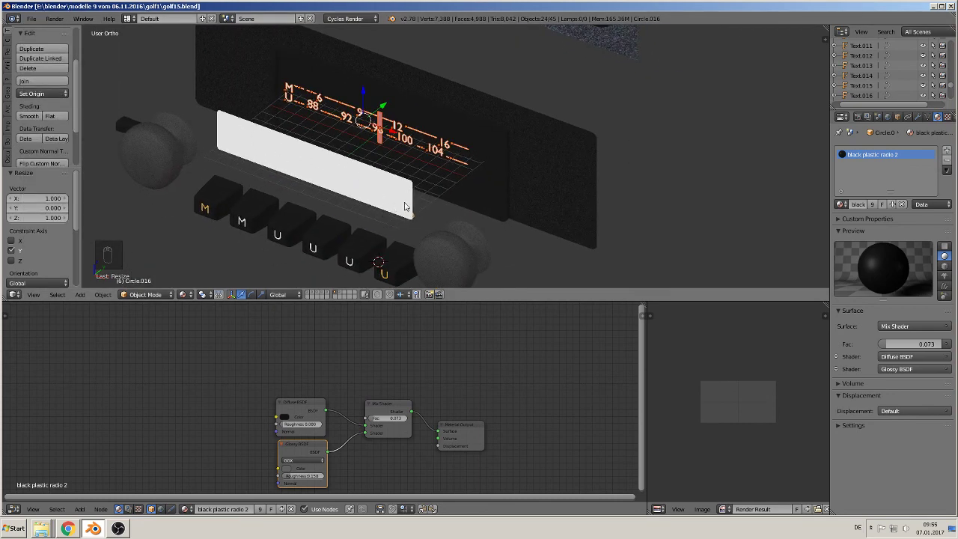
{"action": "key", "text": "KP_1"}
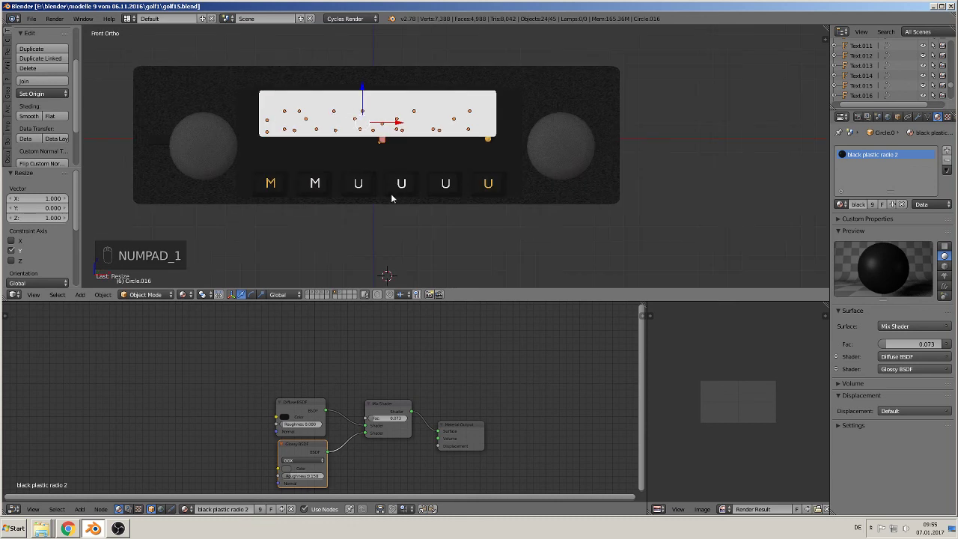
{"action": "key", "text": "KP_7"}
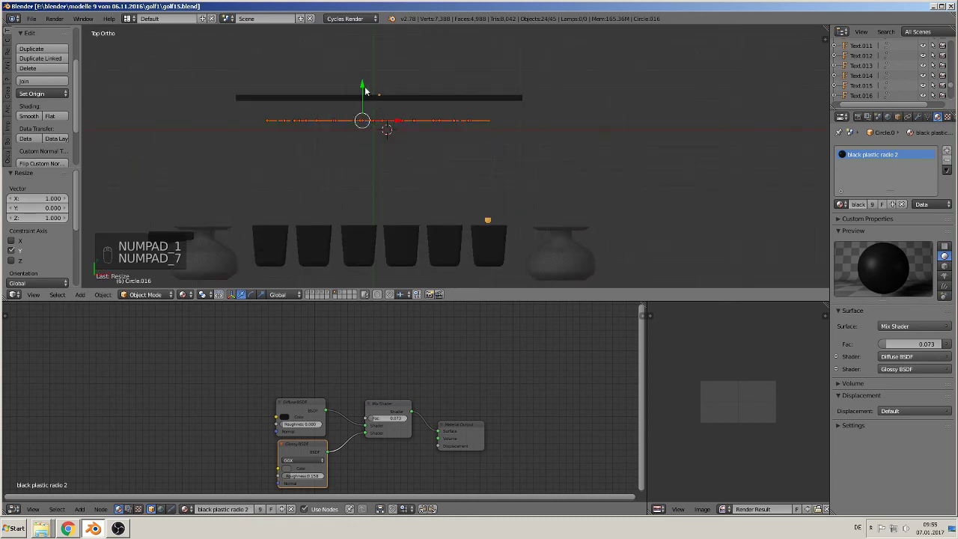
{"action": "left_click_drag", "start_coordinate": [364, 89], "coordinate": [349, 185]}
Move the inner black panel -8.178 along Y to just behind the dial lettering, with a final adjustment of -0.143.
{"action": "scroll", "coordinate": [402, 184], "scroll_direction": "up", "scroll_amount": 1}
{"action": "right_click", "coordinate": [400, 87]}
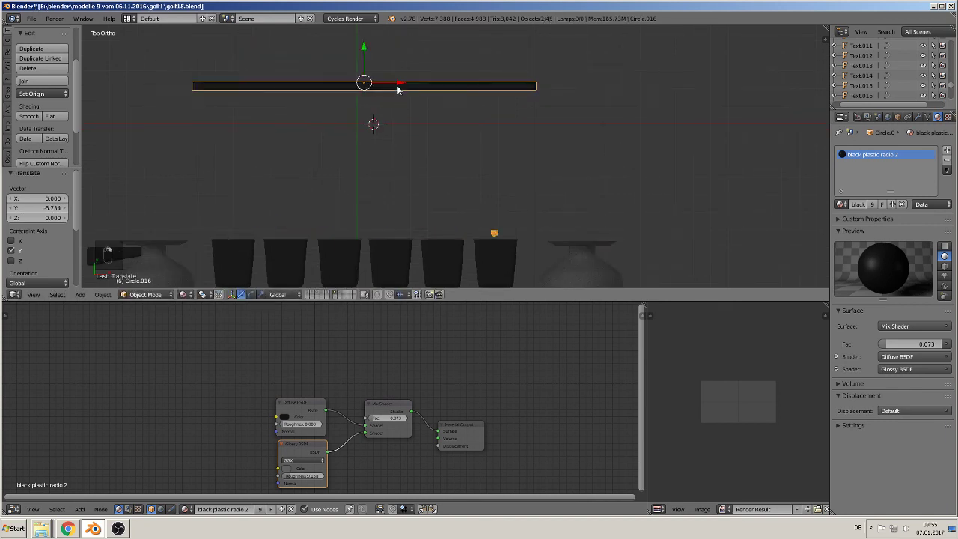
{"action": "left_click_drag", "start_coordinate": [366, 47], "coordinate": [344, 197]}
{"action": "middle_click_drag", "start_coordinate": [344, 197], "coordinate": [321, 138]}
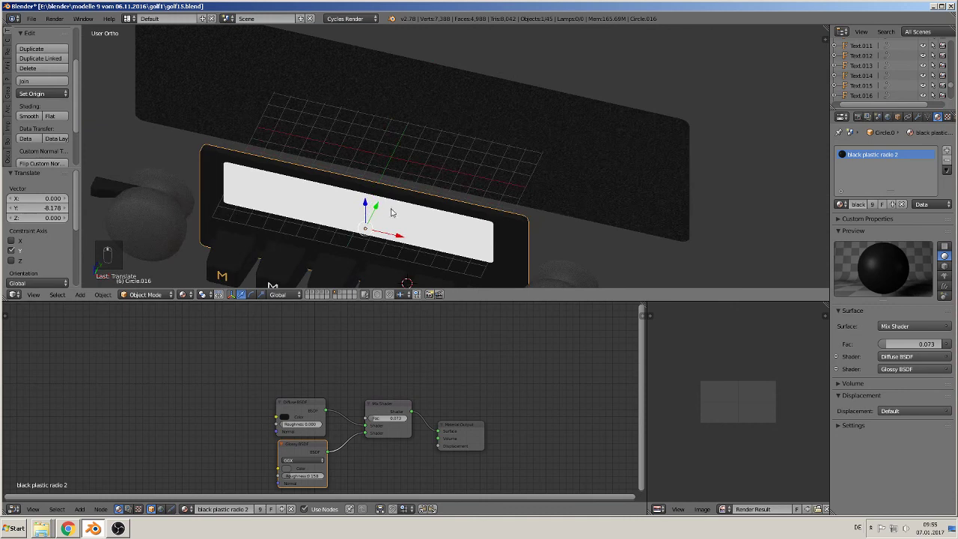
{"action": "middle_click_drag", "start_coordinate": [399, 232], "coordinate": [304, 204]}
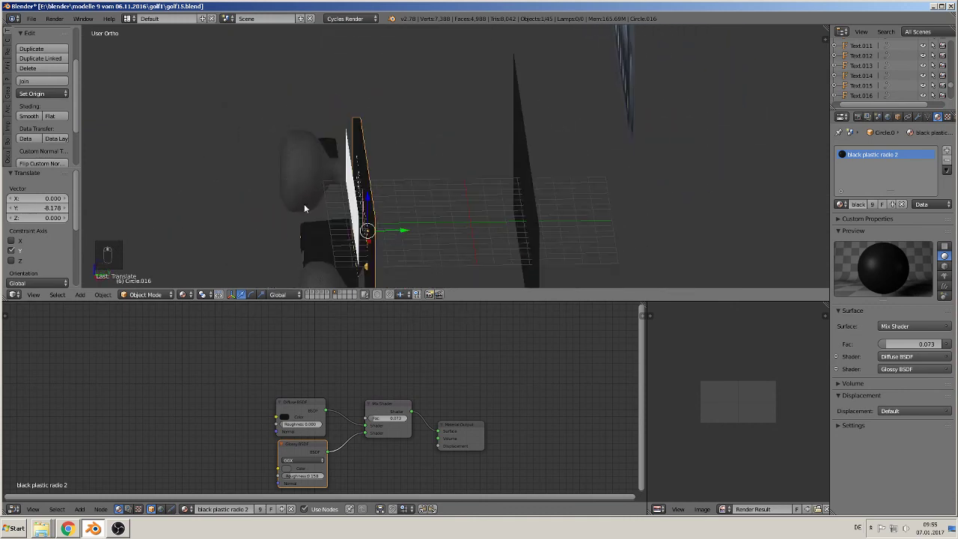
{"action": "key", "text": "g"}
{"action": "key", "text": "y"}
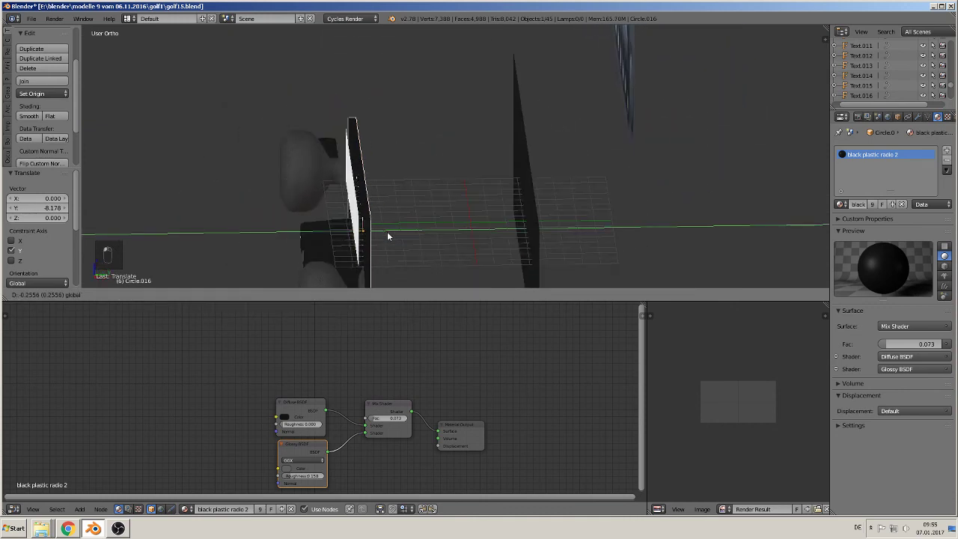
{"action": "left_click", "coordinate": [389, 232]}
Move the large outer faceplate -9.174 along Y, up to the inner panel and display, and return to front view.
{"action": "middle_click_drag", "start_coordinate": [389, 237], "coordinate": [449, 231]}
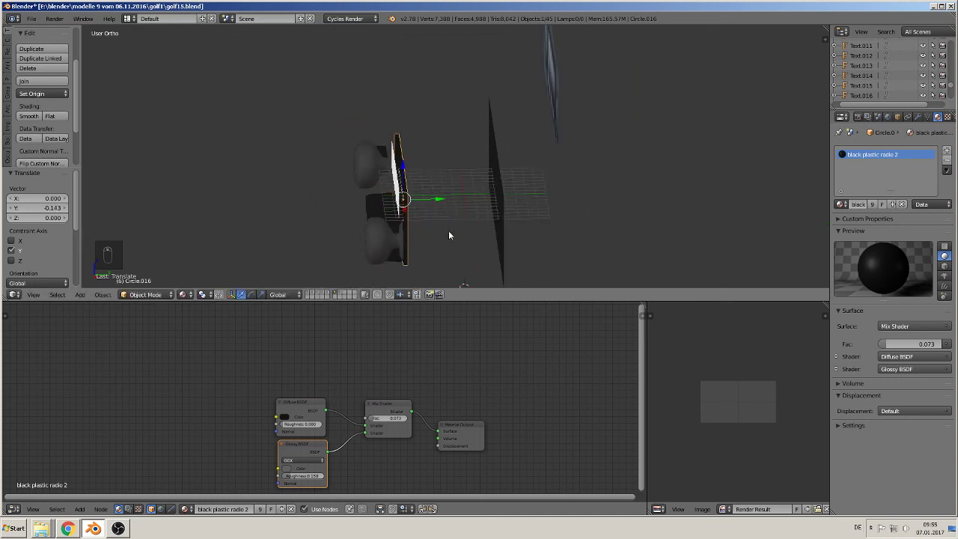
{"action": "right_click", "coordinate": [496, 193]}
{"action": "key", "text": "g"}
{"action": "key", "text": "y"}
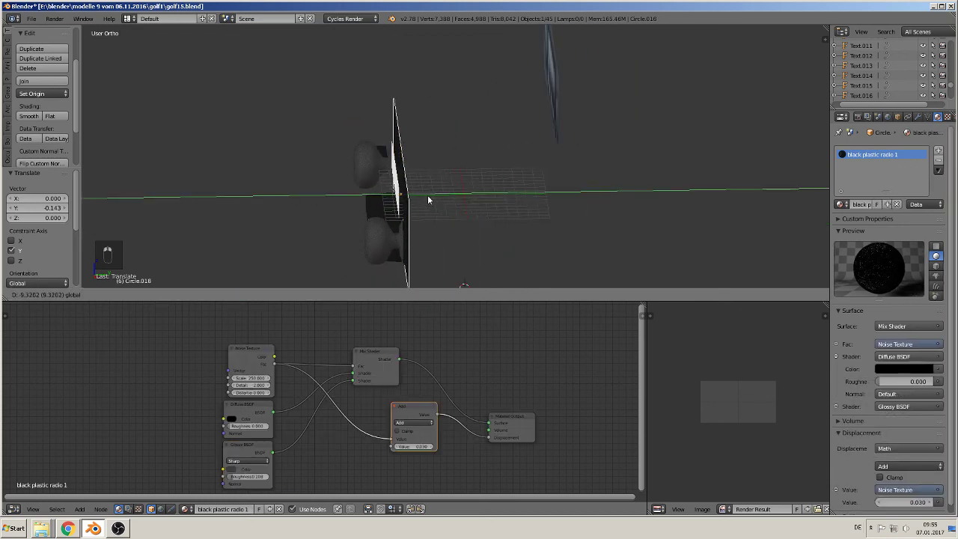
{"action": "left_click", "coordinate": [429, 195]}
{"action": "middle_click_drag", "start_coordinate": [429, 195], "coordinate": [528, 209]}
{"action": "scroll", "coordinate": [487, 241], "scroll_direction": "up", "scroll_amount": 2}
{"action": "middle_click_drag", "start_coordinate": [487, 240], "coordinate": [496, 235]}
{"action": "key", "text": "KP_1"}
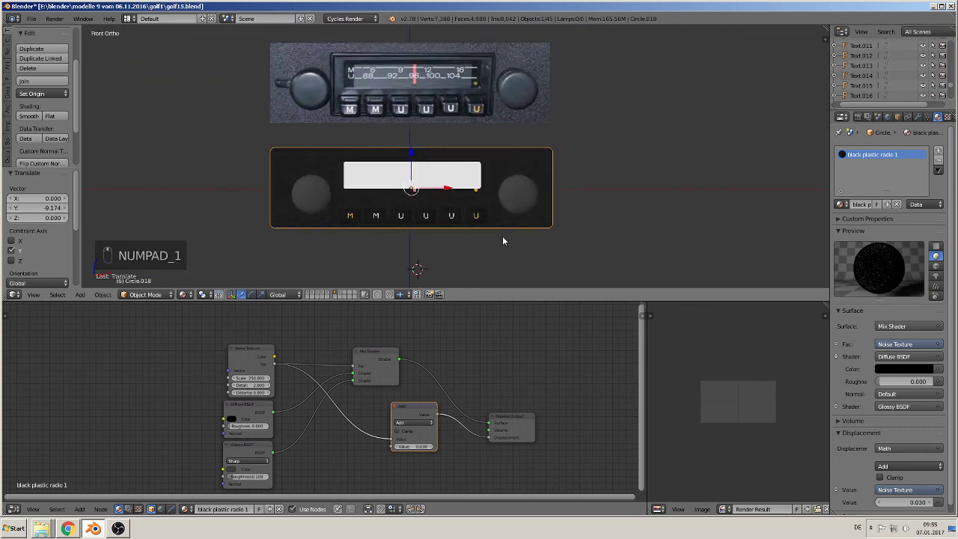
Save the file and preview the assembled radio from the front in Rendered viewport shading.
{"action": "scroll", "coordinate": [502, 236], "scroll_direction": "up", "scroll_amount": 2}
{"action": "left_click", "coordinate": [34, 19]}
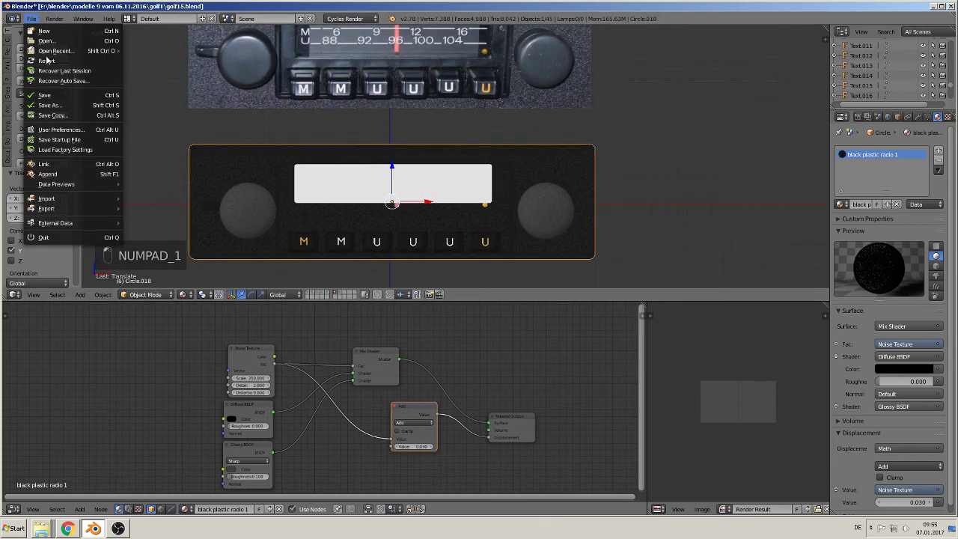
{"action": "left_click", "coordinate": [53, 95]}
{"action": "scroll", "coordinate": [462, 236], "scroll_direction": "up", "scroll_amount": 1}
{"action": "mouse_move", "coordinate": [464, 280]}
{"action": "middle_mouse_down", "text": "shift"}
{"action": "mouse_move", "coordinate": [463, 236]}
{"action": "mouse_move", "coordinate": [524, 235]}
{"action": "middle_mouse_up", "text": "shift"}
{"action": "scroll", "coordinate": [463, 240], "scroll_direction": "up", "scroll_amount": 1}
{"action": "left_click", "coordinate": [186, 294]}
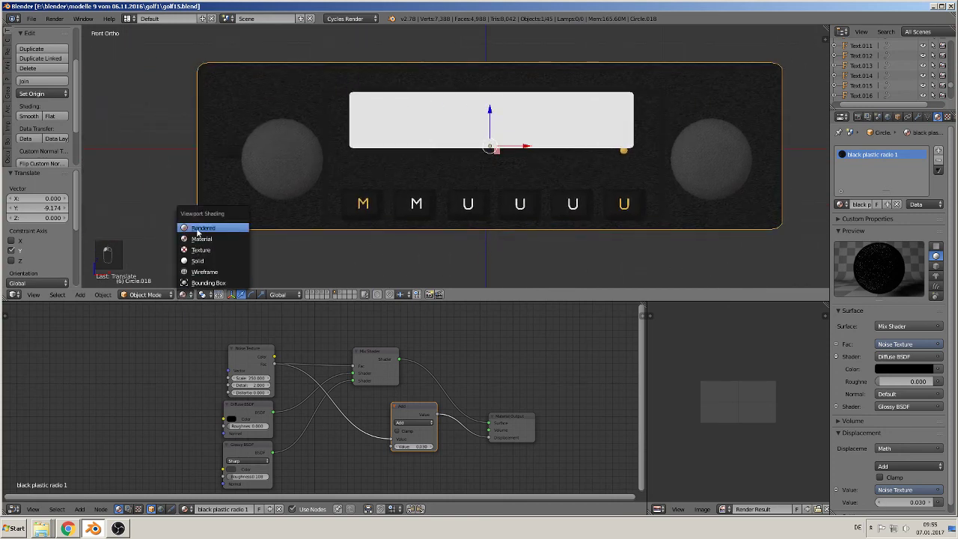
{"action": "left_click", "coordinate": [231, 226]}
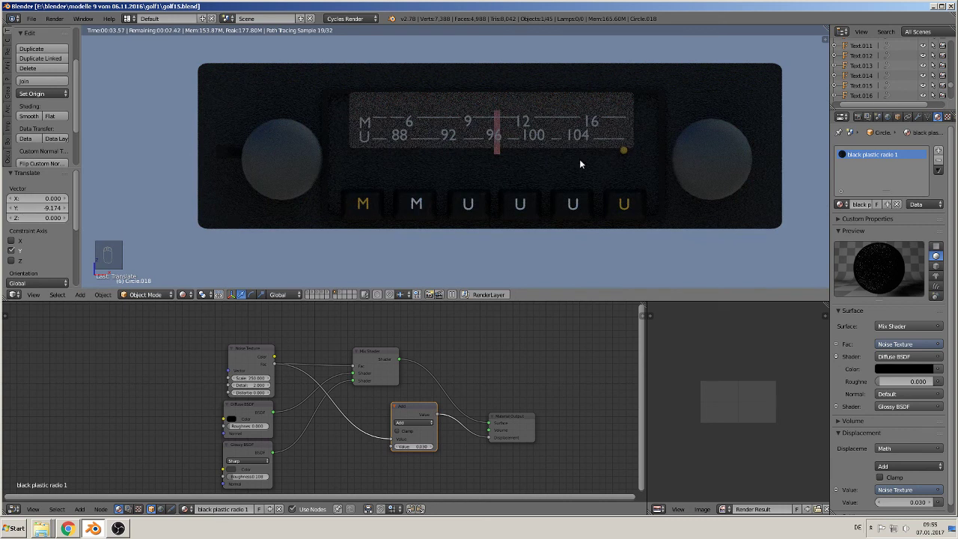
Lower the transparent display cover by 0.677 along Z so it spans the needle and the yellow indicator.
{"action": "right_click", "coordinate": [464, 104]}
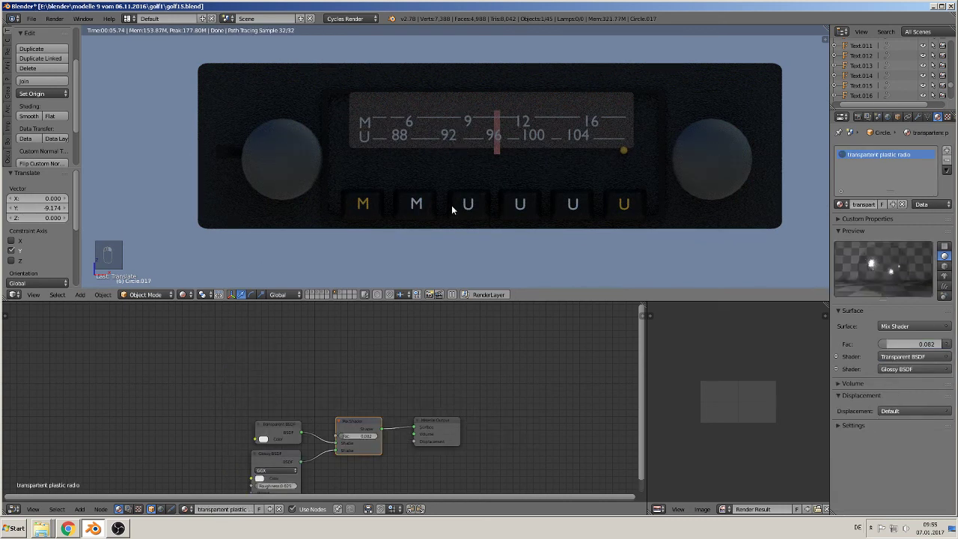
{"action": "key", "text": "g"}
{"action": "key", "text": "z"}
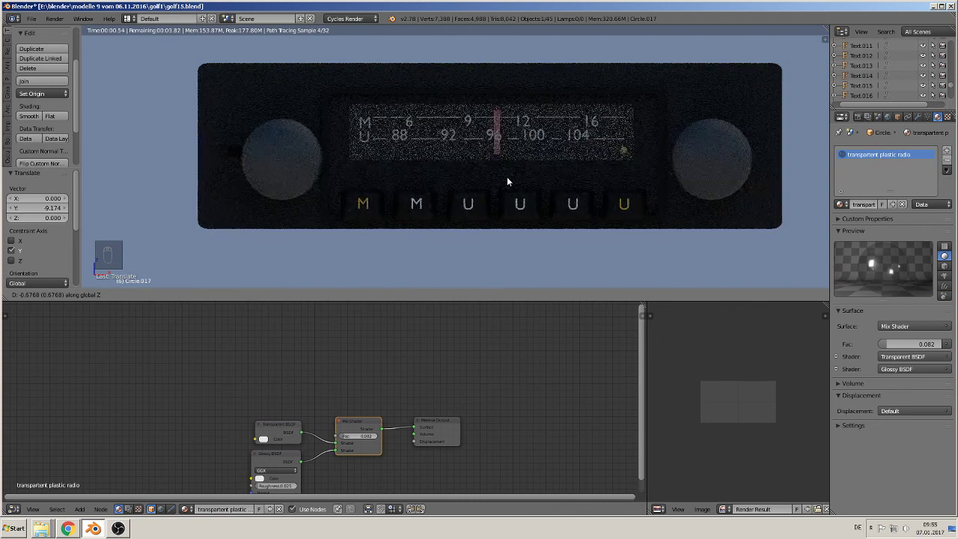
{"action": "left_click", "coordinate": [507, 176]}
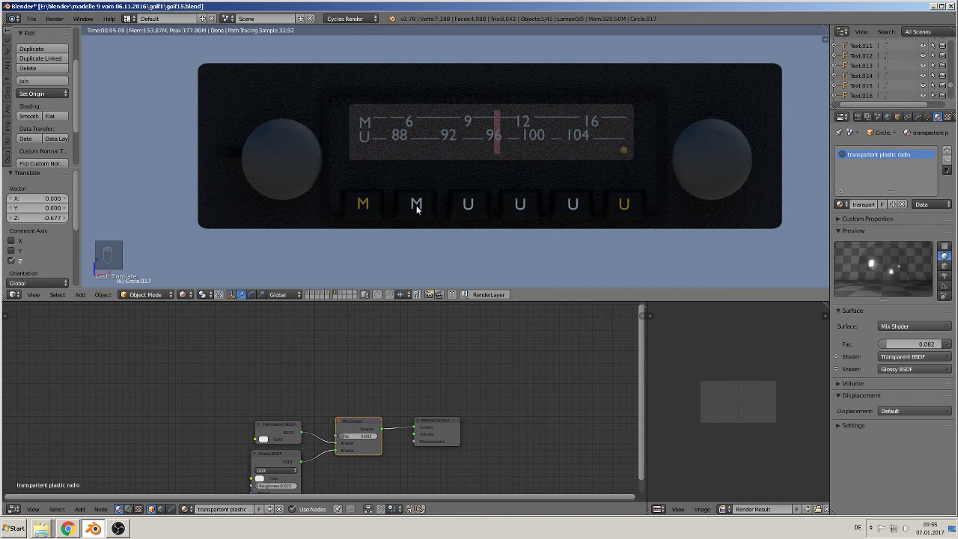
Darken the Glossy BSDF color of the left knob's "black plastic radio 3 button" material.
{"action": "right_click", "coordinate": [298, 168]}
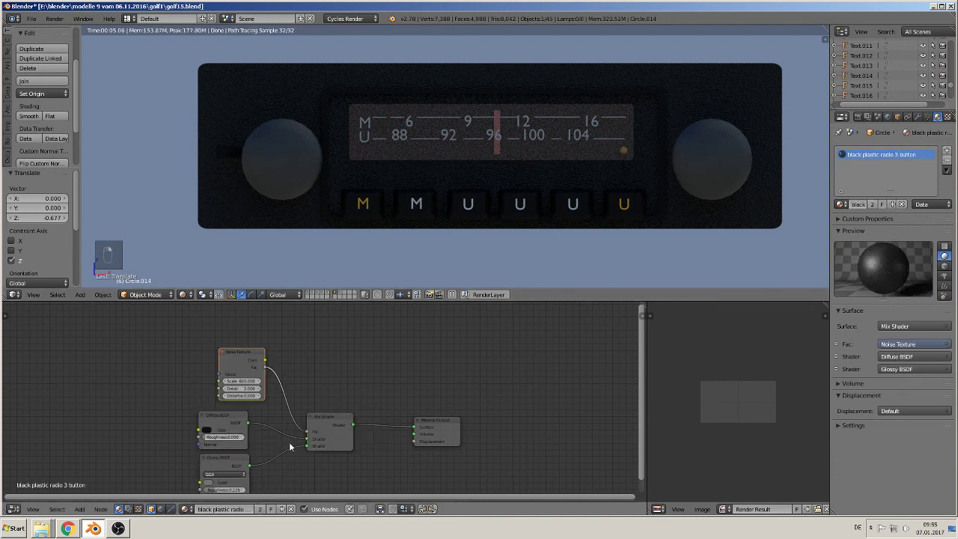
{"action": "middle_click_drag", "start_coordinate": [289, 442], "coordinate": [298, 414]}
{"action": "left_click", "coordinate": [224, 457]}
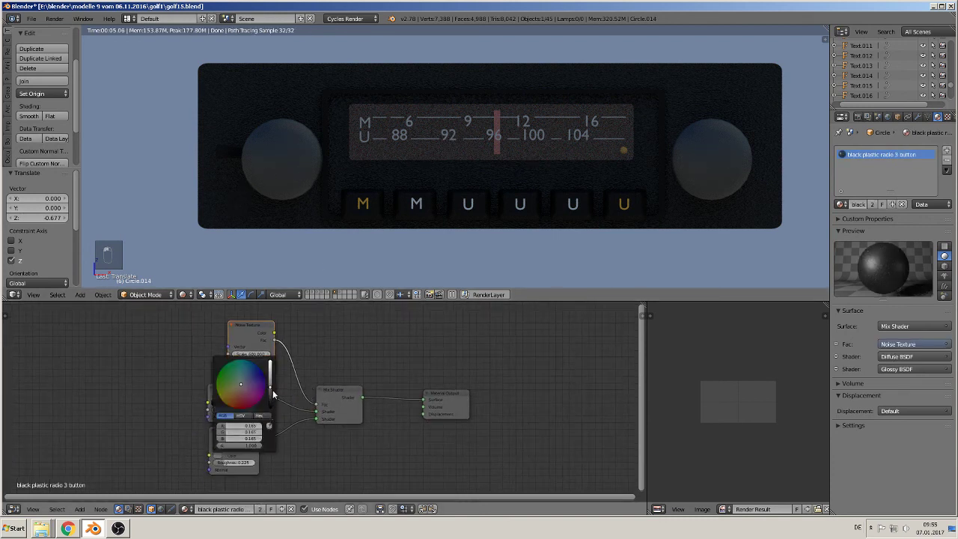
{"action": "left_click_drag", "start_coordinate": [272, 389], "coordinate": [273, 405]}
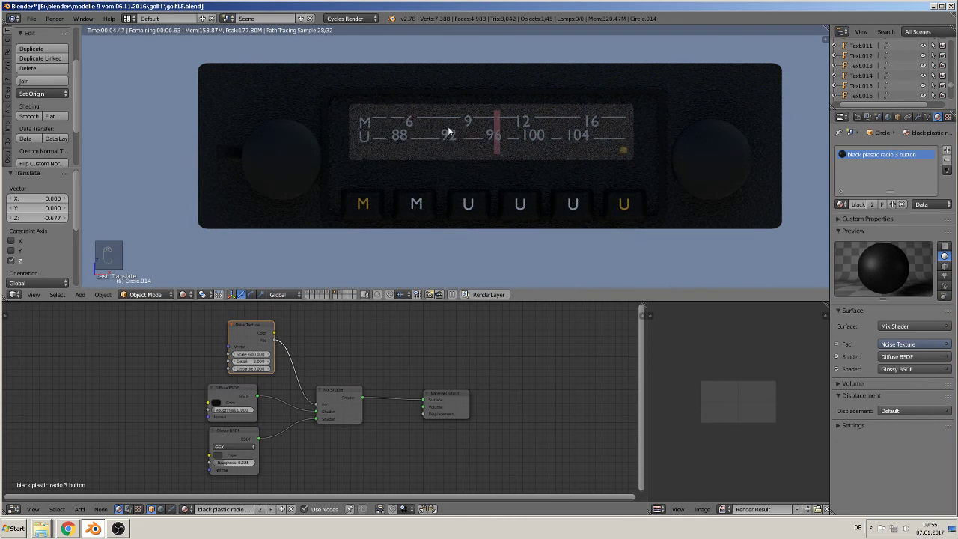
Show the scene's render settings and return the viewport to Material shading.
{"action": "left_click", "coordinate": [859, 118]}
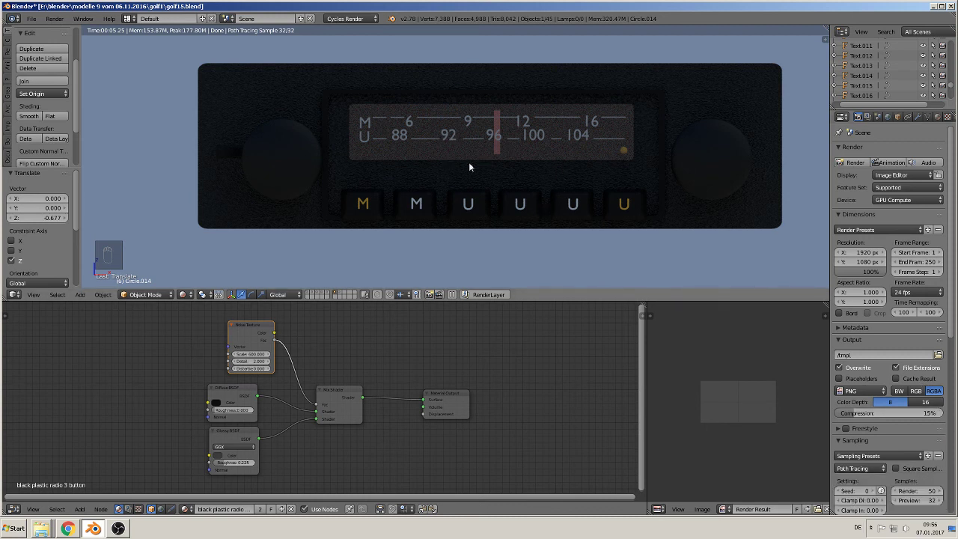
{"action": "left_click", "coordinate": [184, 295]}
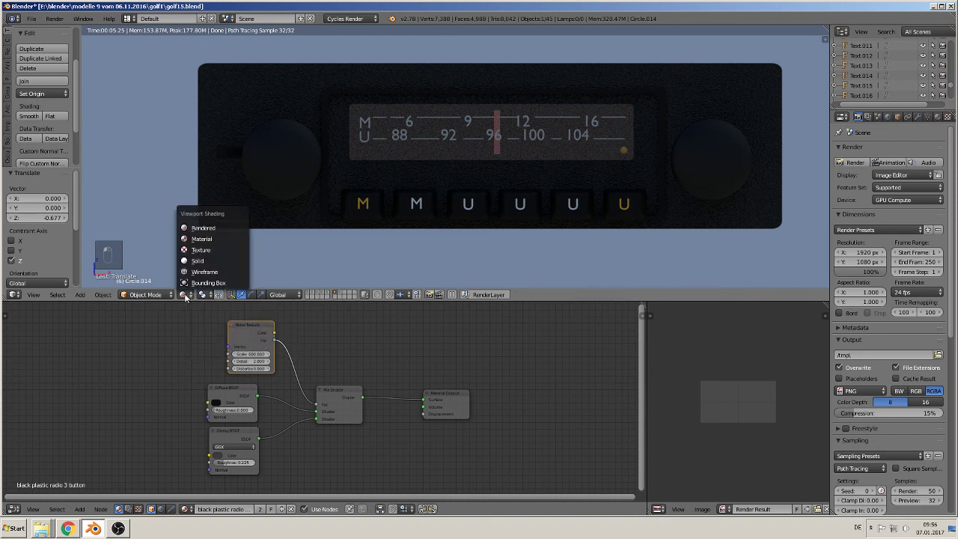
{"action": "left_click", "coordinate": [202, 238]}
{"action": "scroll", "coordinate": [465, 164], "scroll_direction": "down", "scroll_amount": 6}
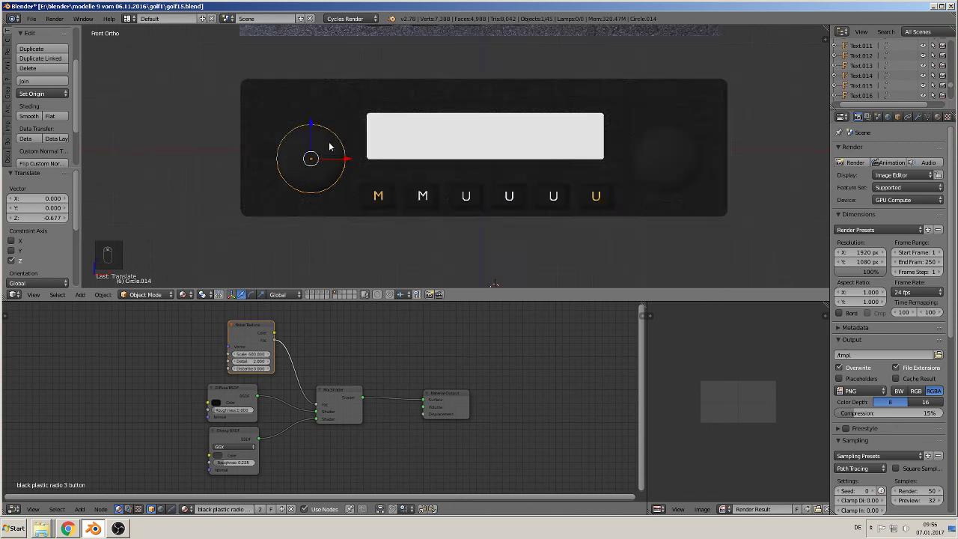
Deselect all objects and save the file.
{"action": "key", "text": "a"}
{"action": "left_click", "coordinate": [31, 18]}
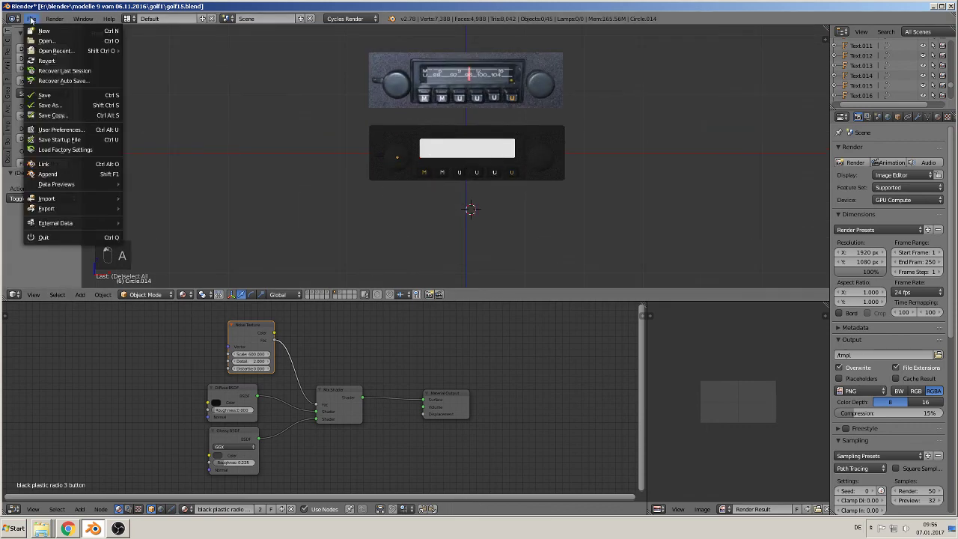
{"action": "left_click", "coordinate": [63, 96]}
{"action": "middle_click_drag", "start_coordinate": [553, 192], "coordinate": [486, 223], "text": "shift"}
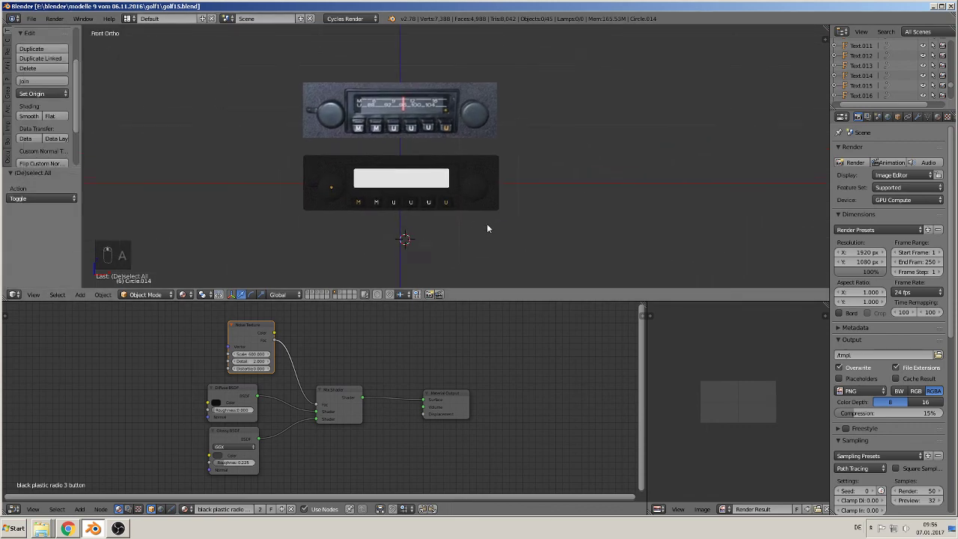
{"action": "scroll", "coordinate": [488, 229], "scroll_direction": "up", "scroll_amount": 2}
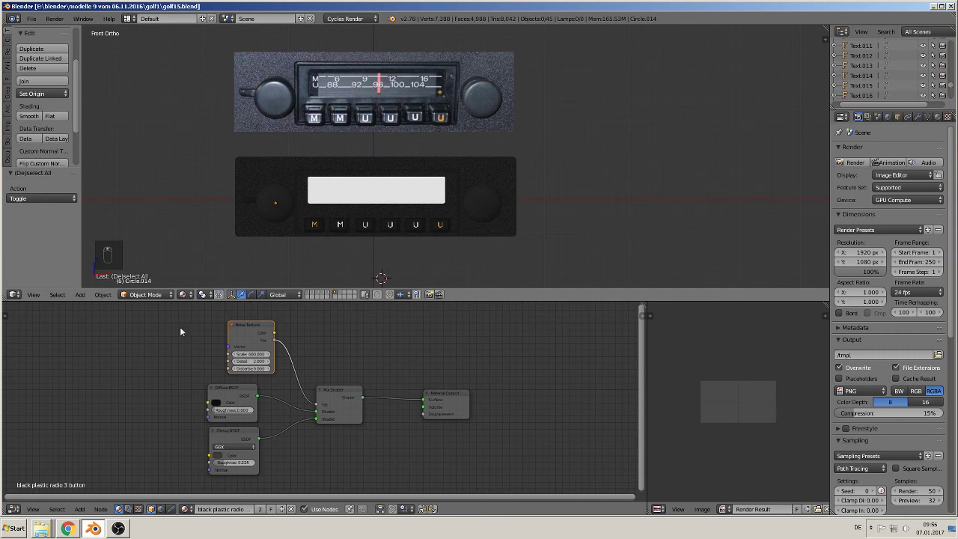